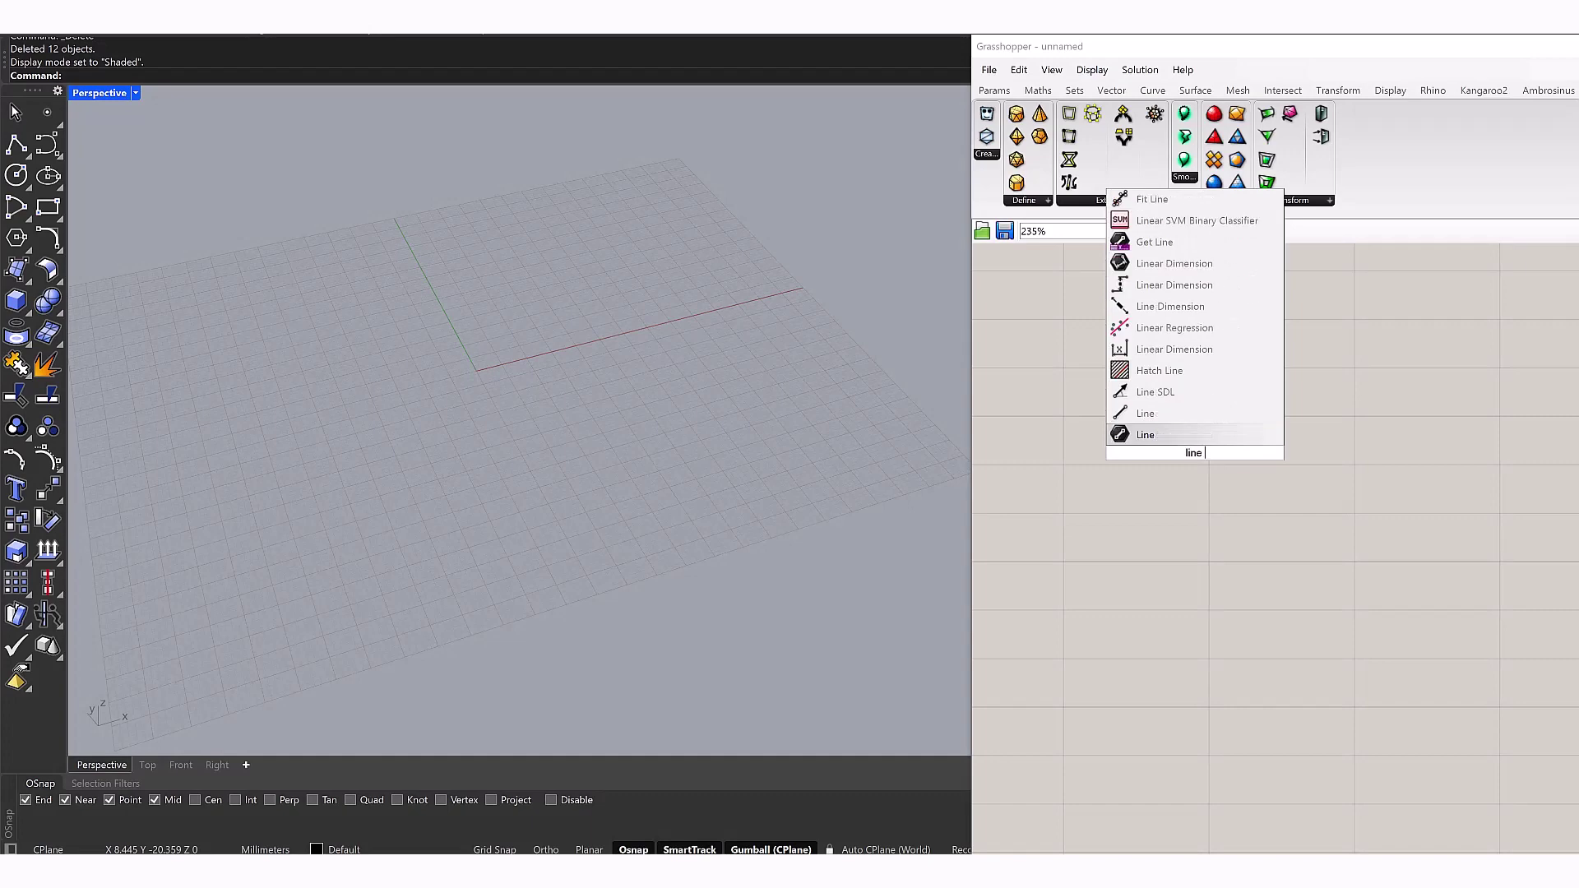
Add a Line SDL component and feed its Start input from a new point at 0,0,0
{"action": "key", "text": "Return"}
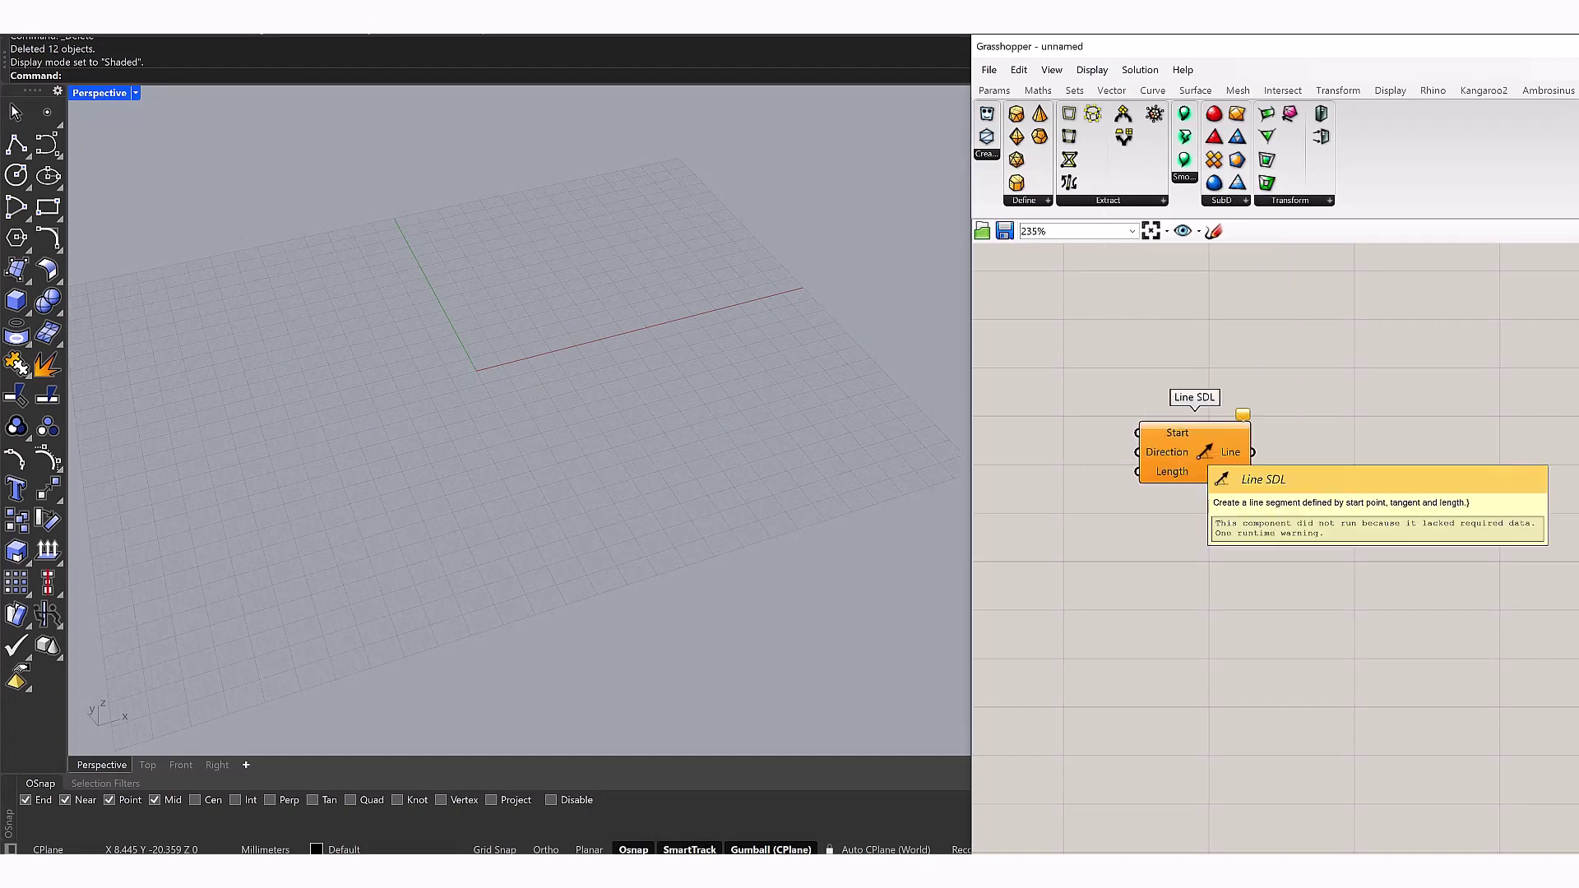
{"action": "double_click", "coordinate": [1071, 429]}
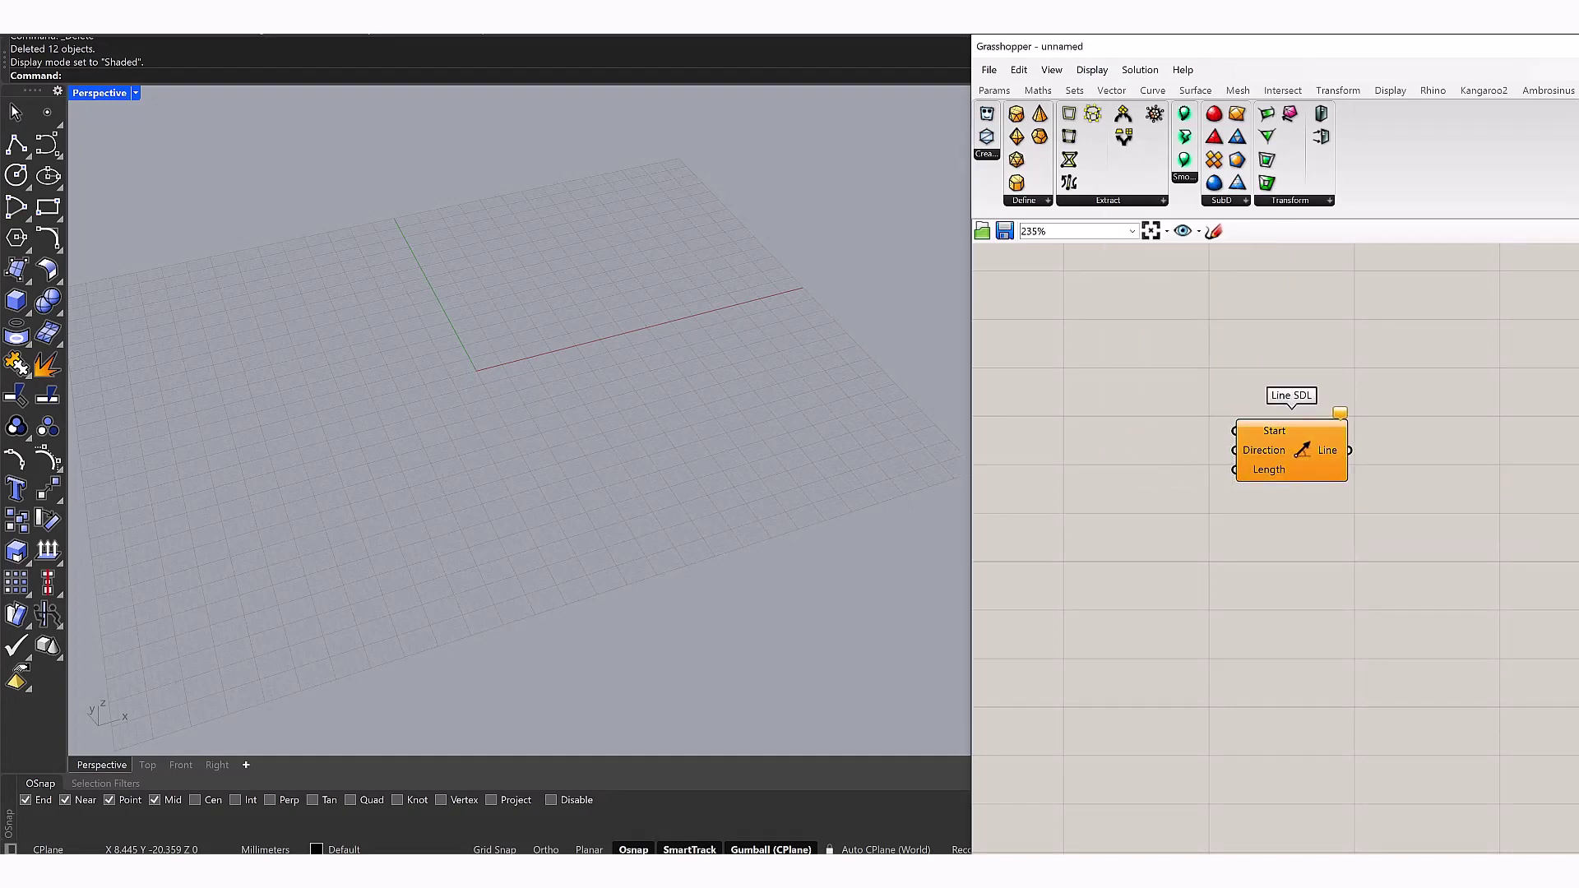
{"action": "type", "text": "0,0,0"}
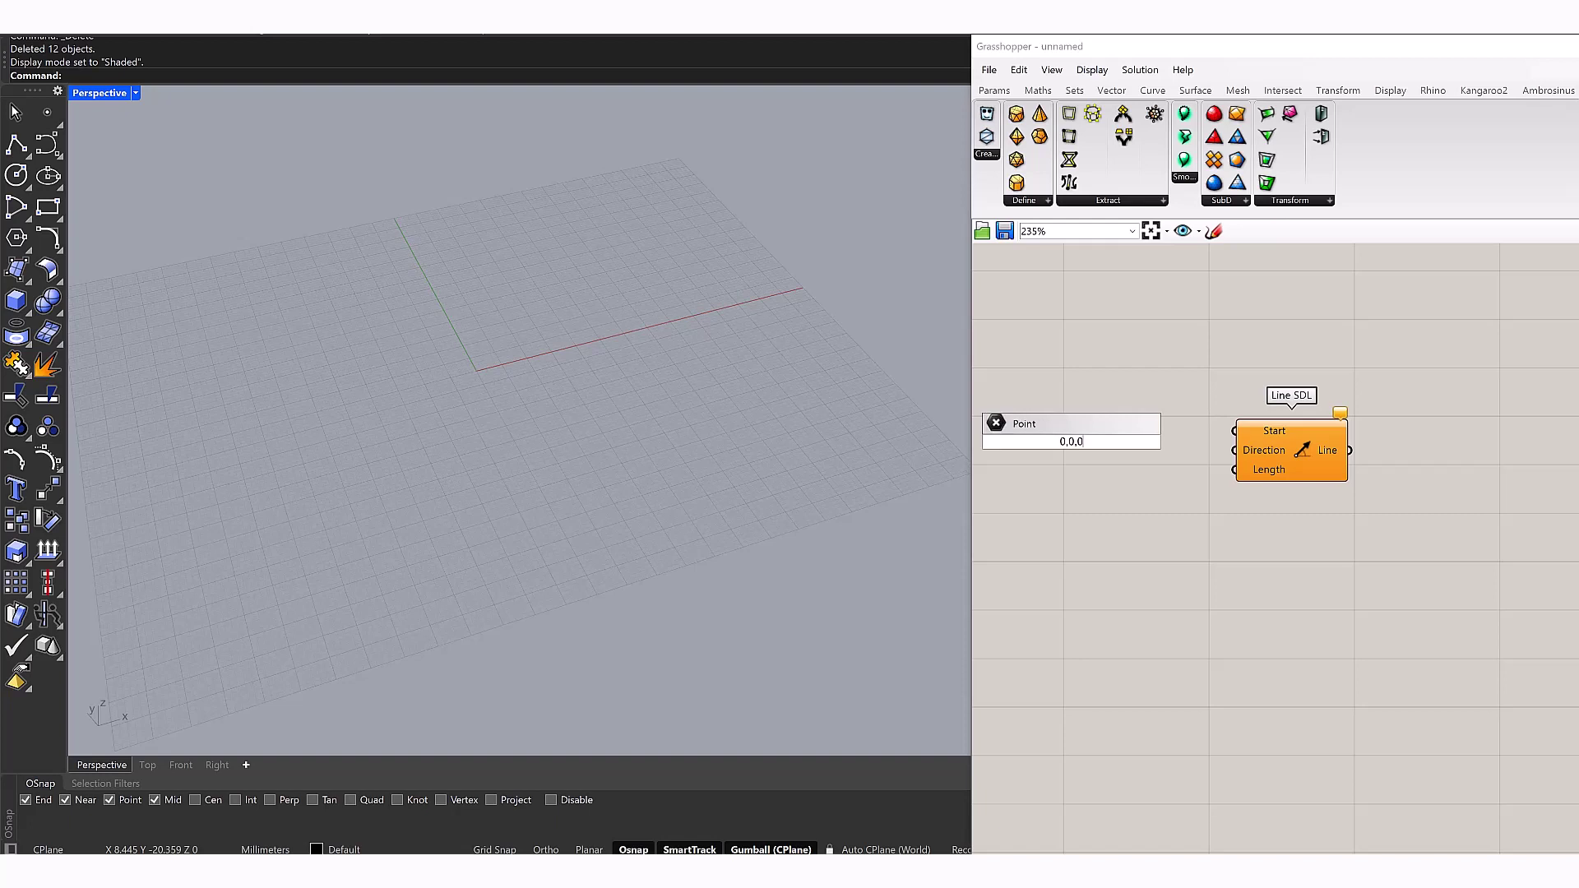
{"action": "key", "text": "Return"}
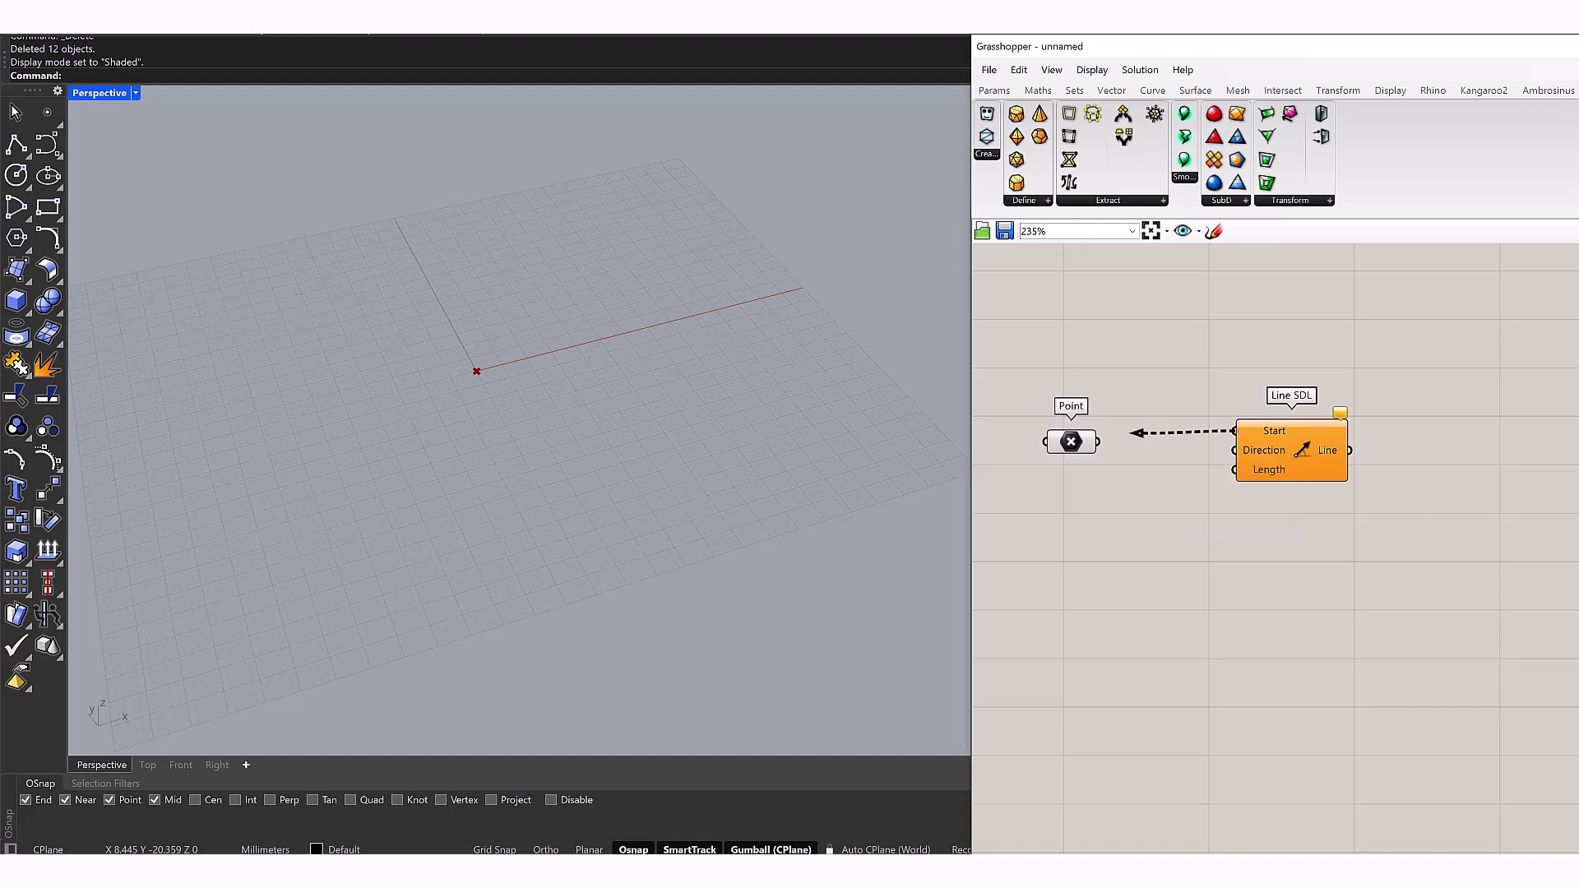
{"action": "left_click_drag", "start_coordinate": [1133, 433], "coordinate": [1097, 437]}
Add a Unit Z vector below the point and connect it to the Line SDL's Direction input
{"action": "double_click", "coordinate": [1091, 477]}
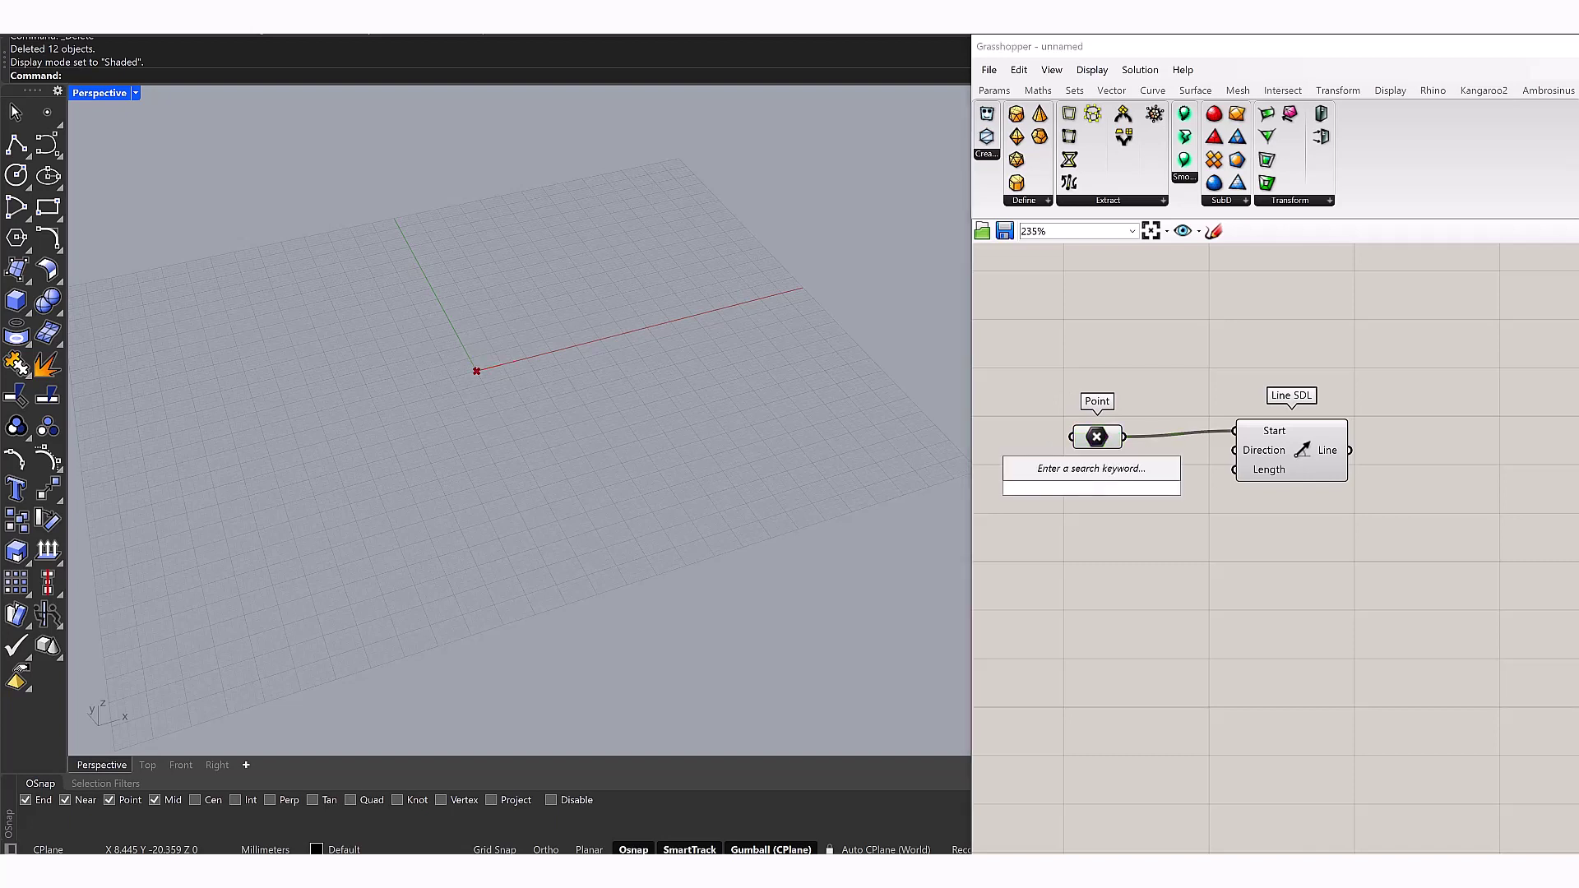
{"action": "type", "text": "unit"}
{"action": "left_click", "coordinate": [1056, 469]}
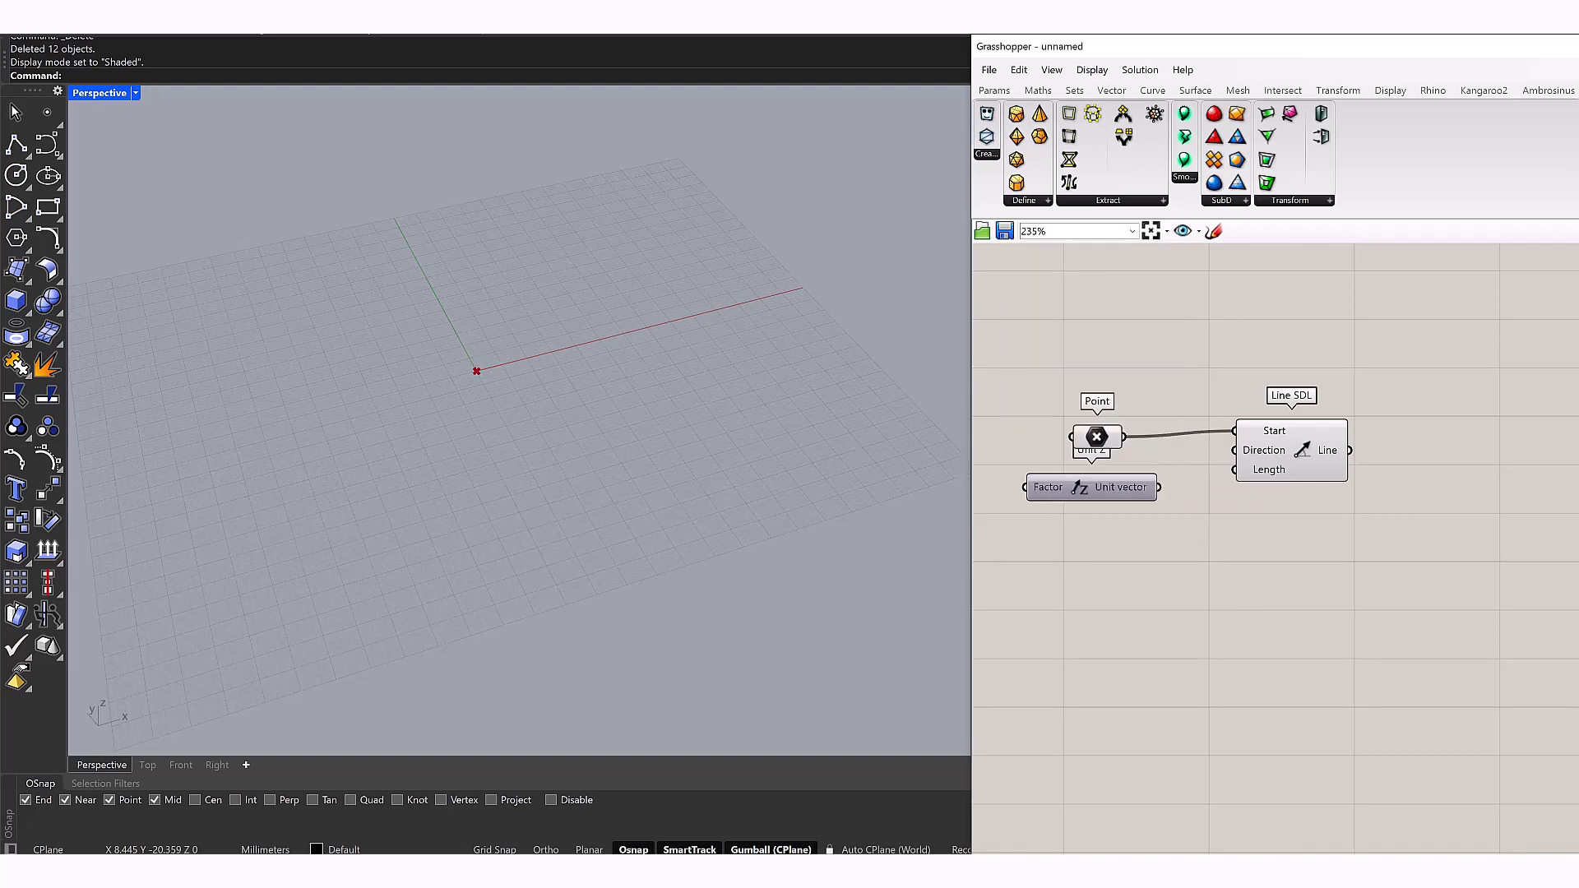
{"action": "left_click_drag", "start_coordinate": [1158, 487], "coordinate": [1234, 450]}
{"action": "left_click_drag", "start_coordinate": [1092, 487], "coordinate": [1094, 481]}
Add a number slider set to 20 below the Unit Z vector and connect it to the Line SDL's Length input
{"action": "double_click", "coordinate": [1094, 530]}
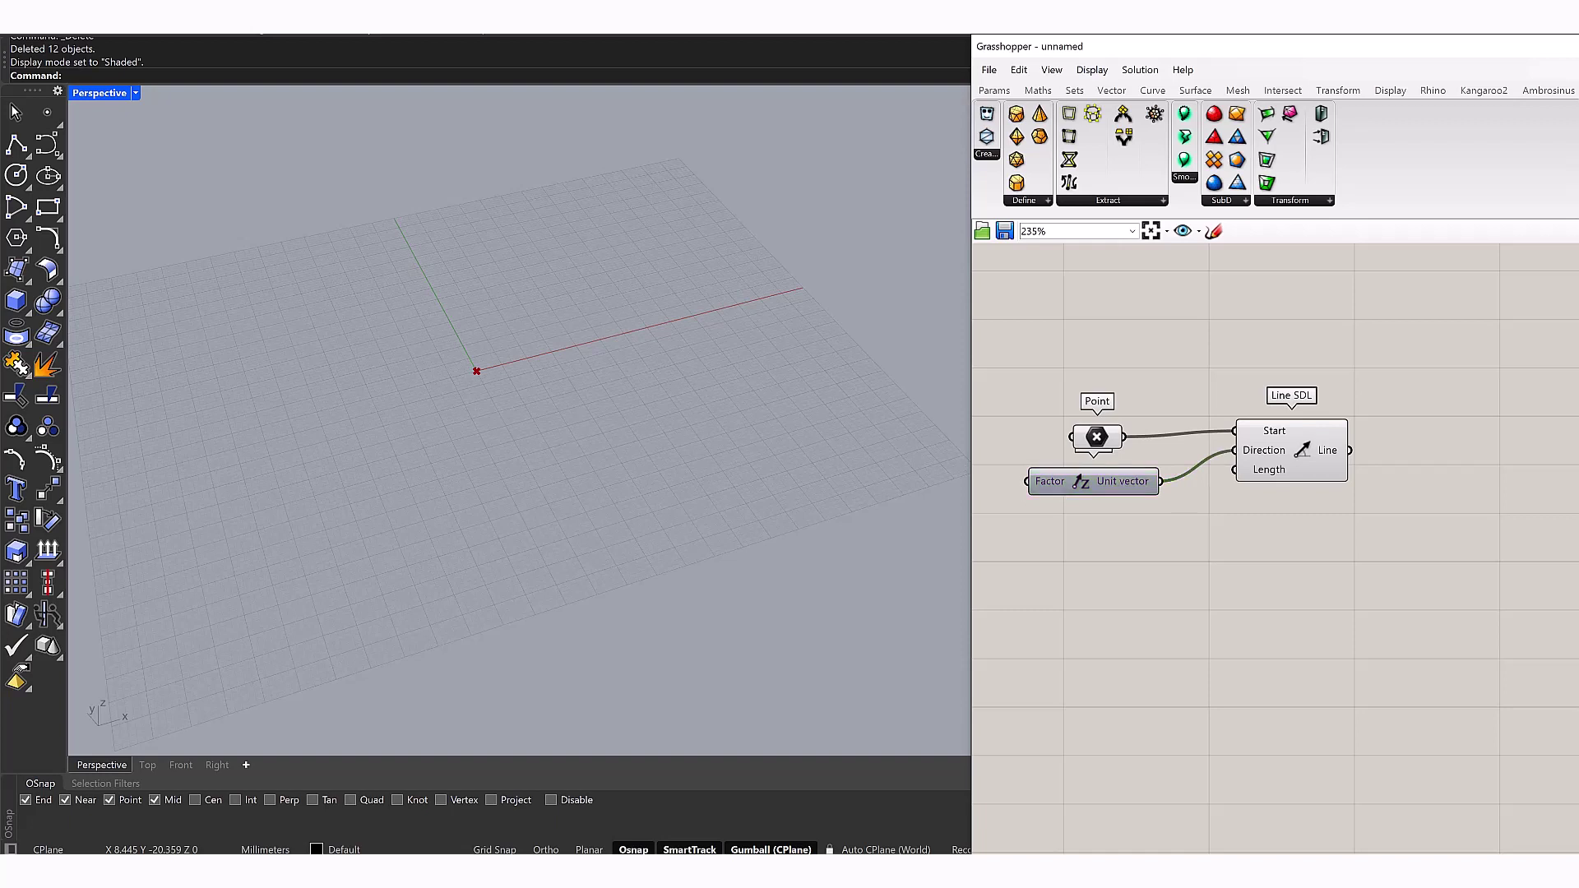
{"action": "type", "text": "20"}
{"action": "key", "text": "Return"}
{"action": "left_click_drag", "start_coordinate": [1083, 536], "coordinate": [1042, 518]}
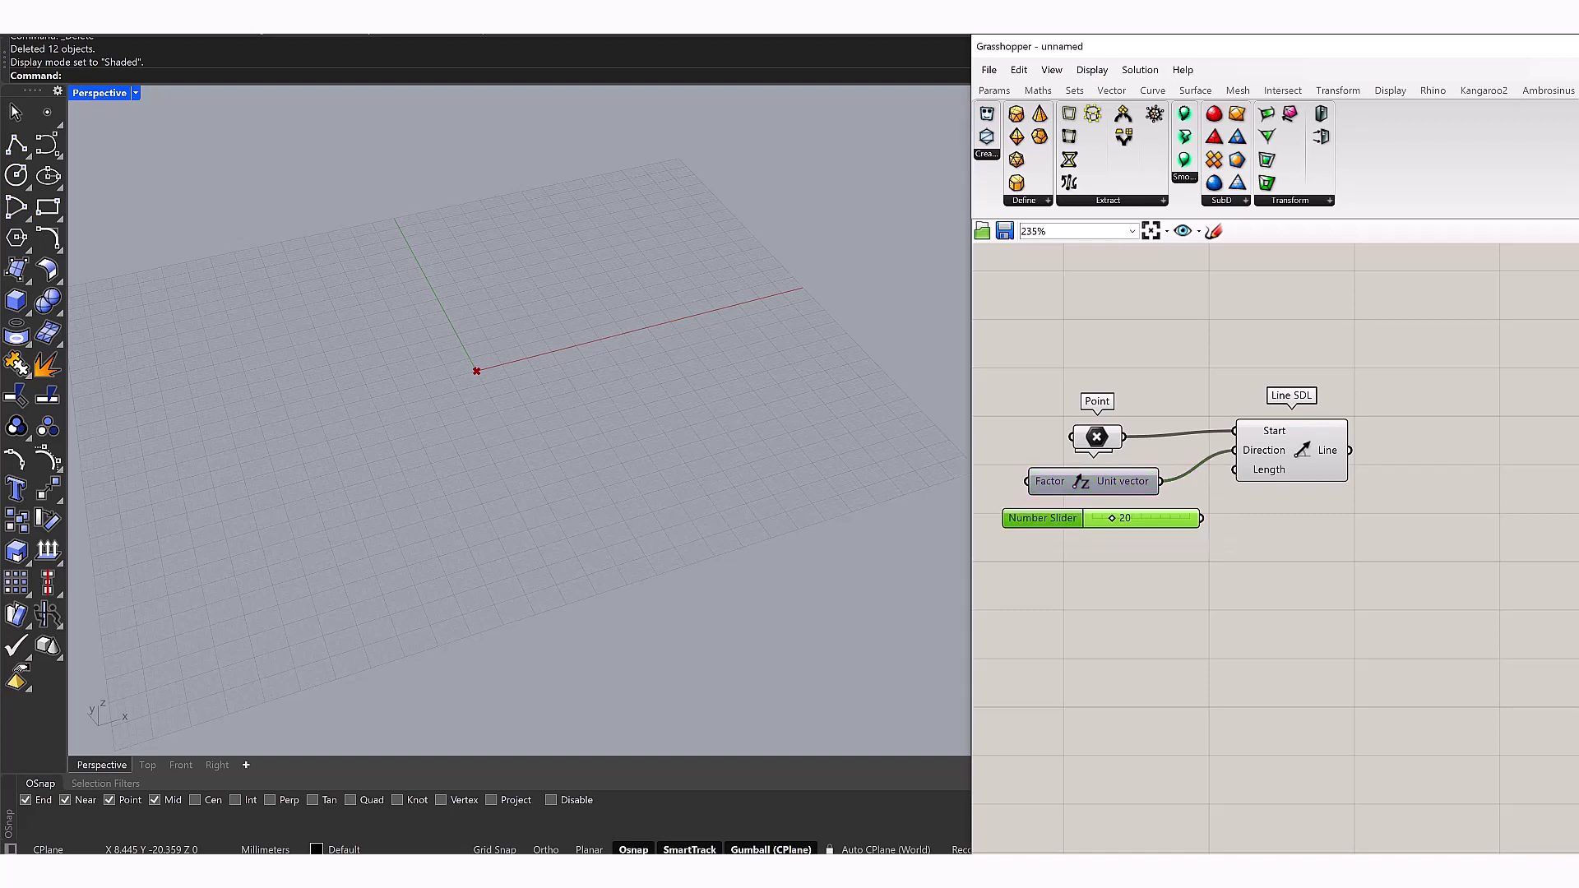
{"action": "right_click_drag", "start_coordinate": [576, 493], "coordinate": [592, 461]}
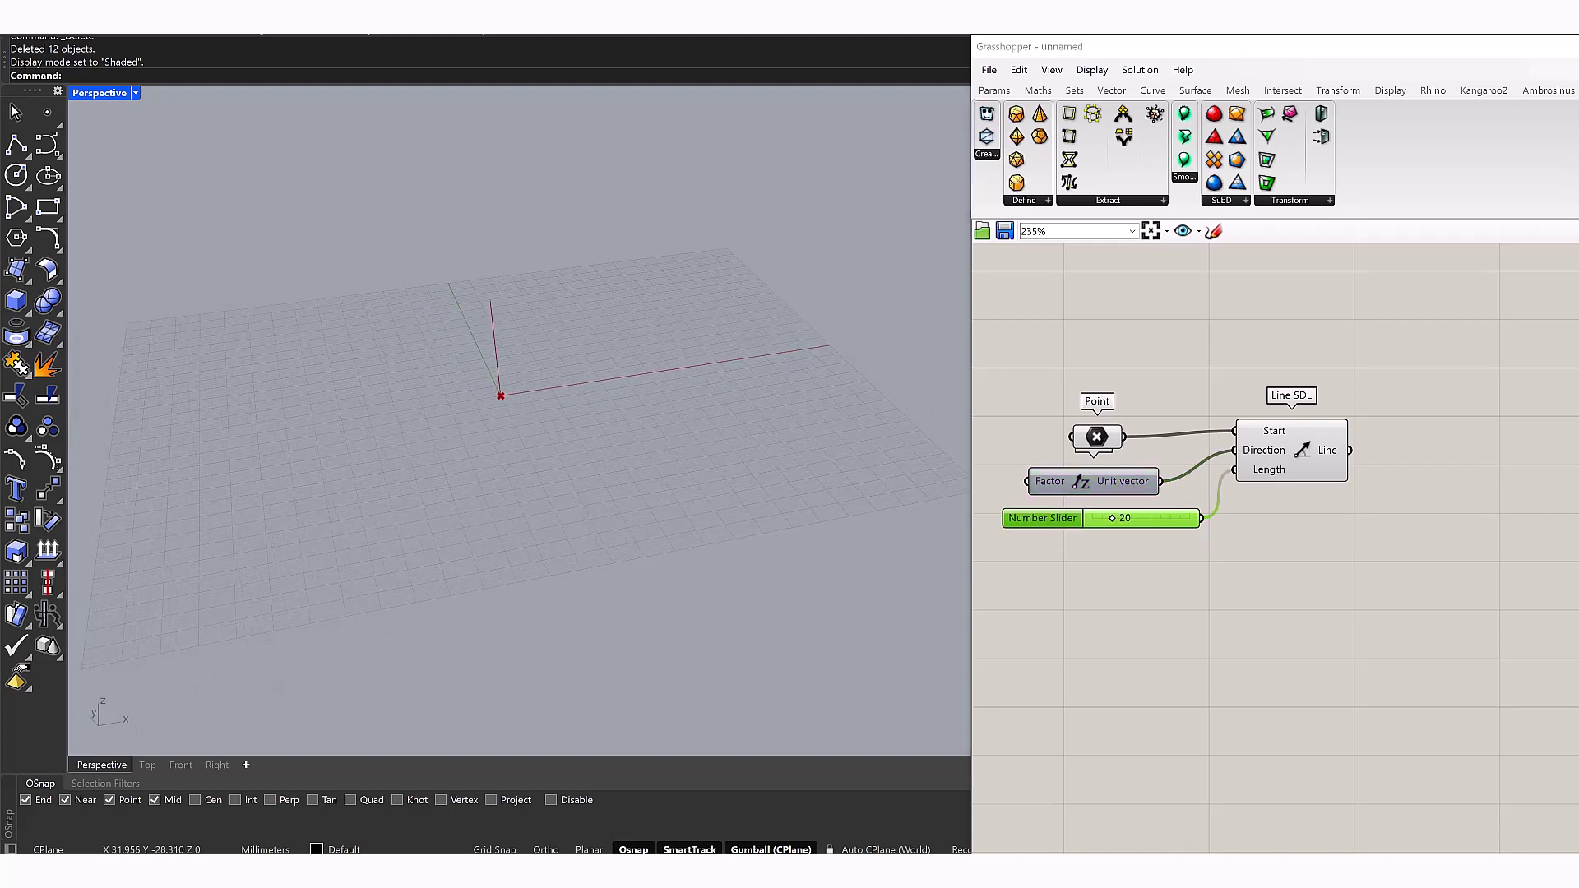
Open a component search on the empty canvas below the Line SDL component
{"action": "right_click_drag", "start_coordinate": [1315, 616], "coordinate": [1253, 662]}
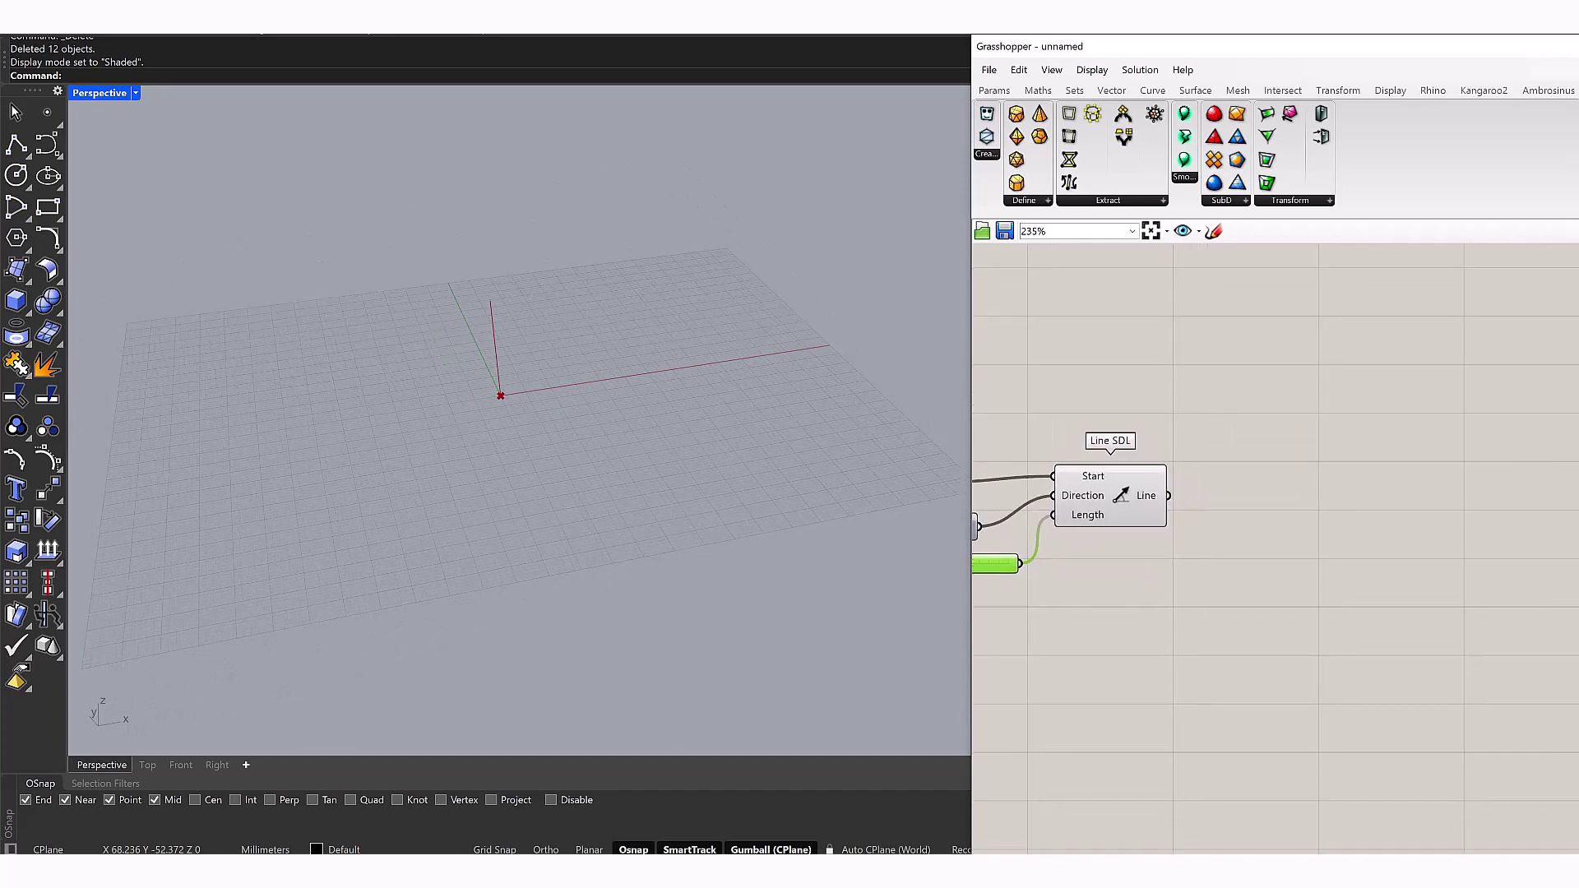
{"action": "double_click", "coordinate": [1327, 499]}
{"action": "double_click", "coordinate": [1240, 627]}
{"action": "type", "text": "poinr"}
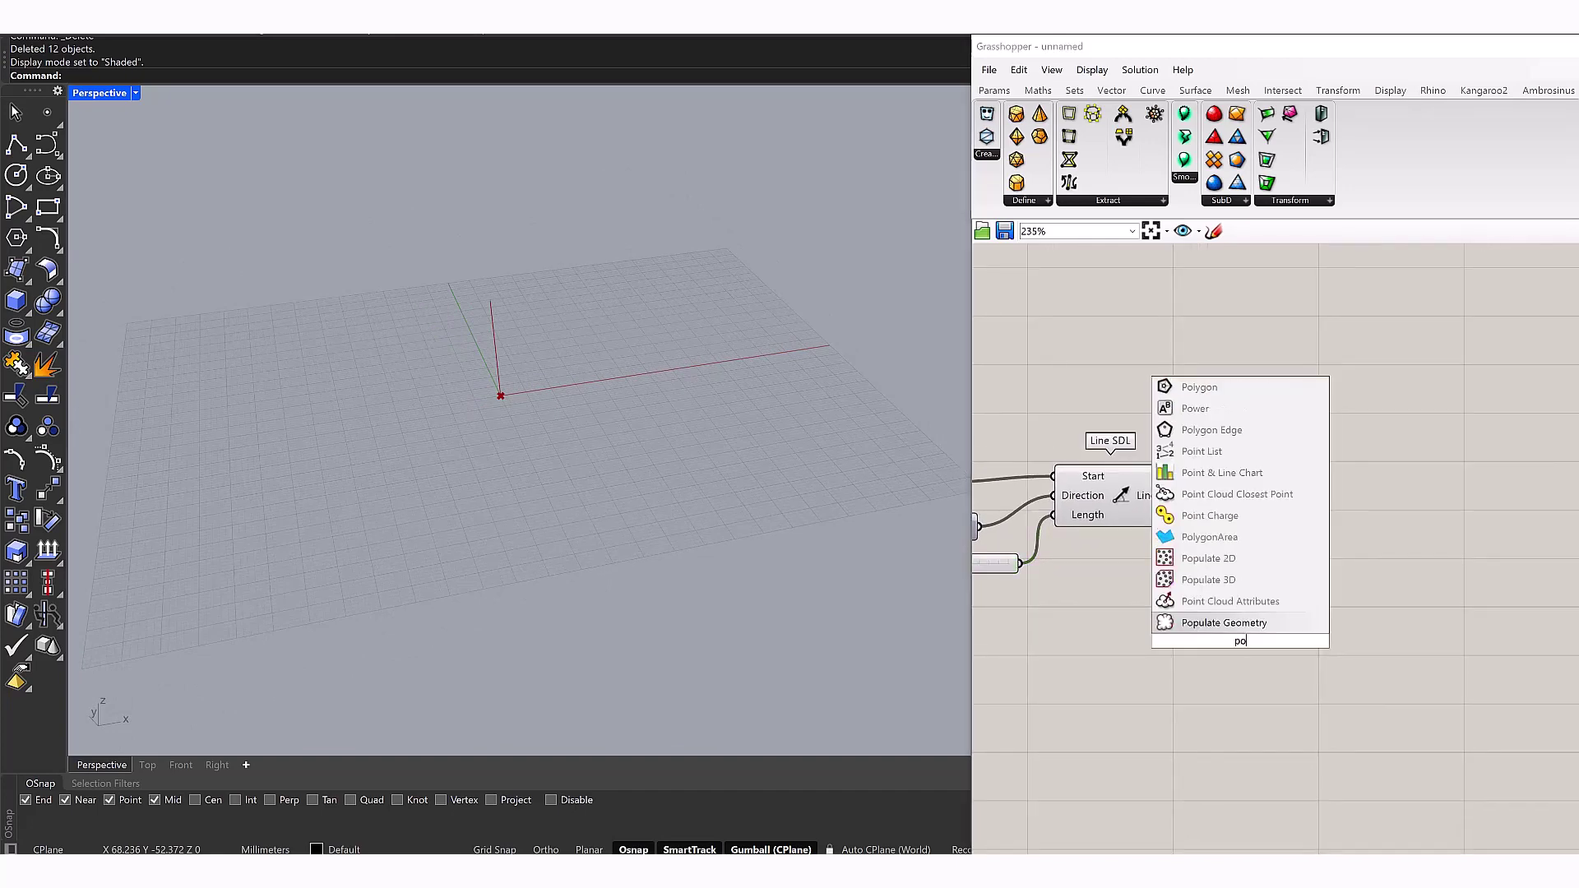
{"action": "key", "text": "BackSpace"}
{"action": "key", "text": "BackSpace"}
{"action": "key", "text": "BackSpace"}
{"action": "key", "text": "BackSpace"}
{"action": "key", "text": "BackSpace"}
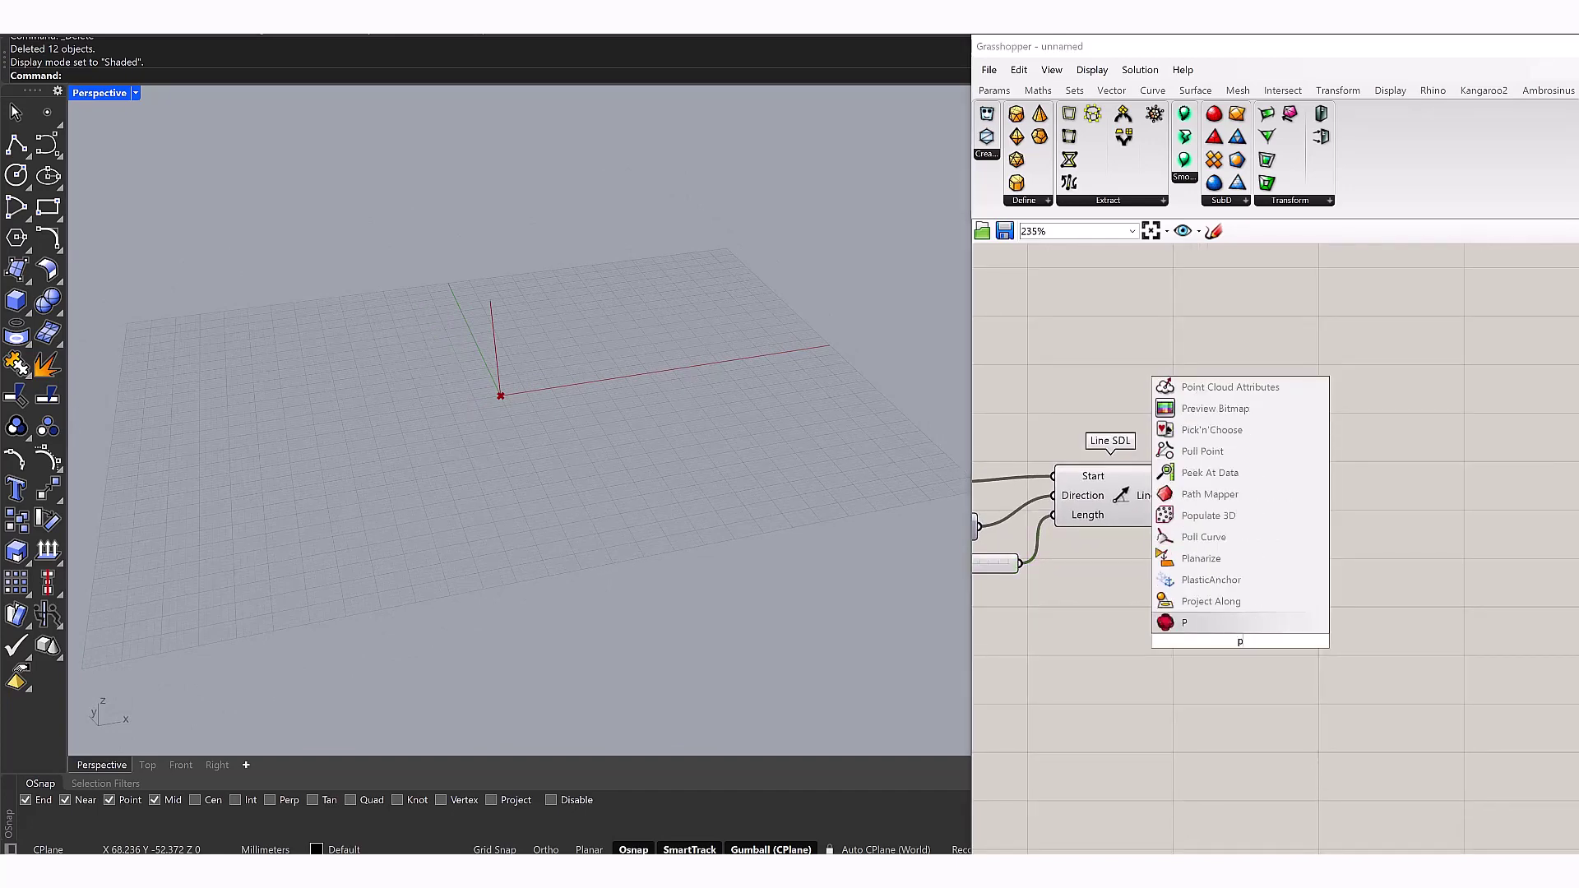
{"action": "type", "text": "conns"}
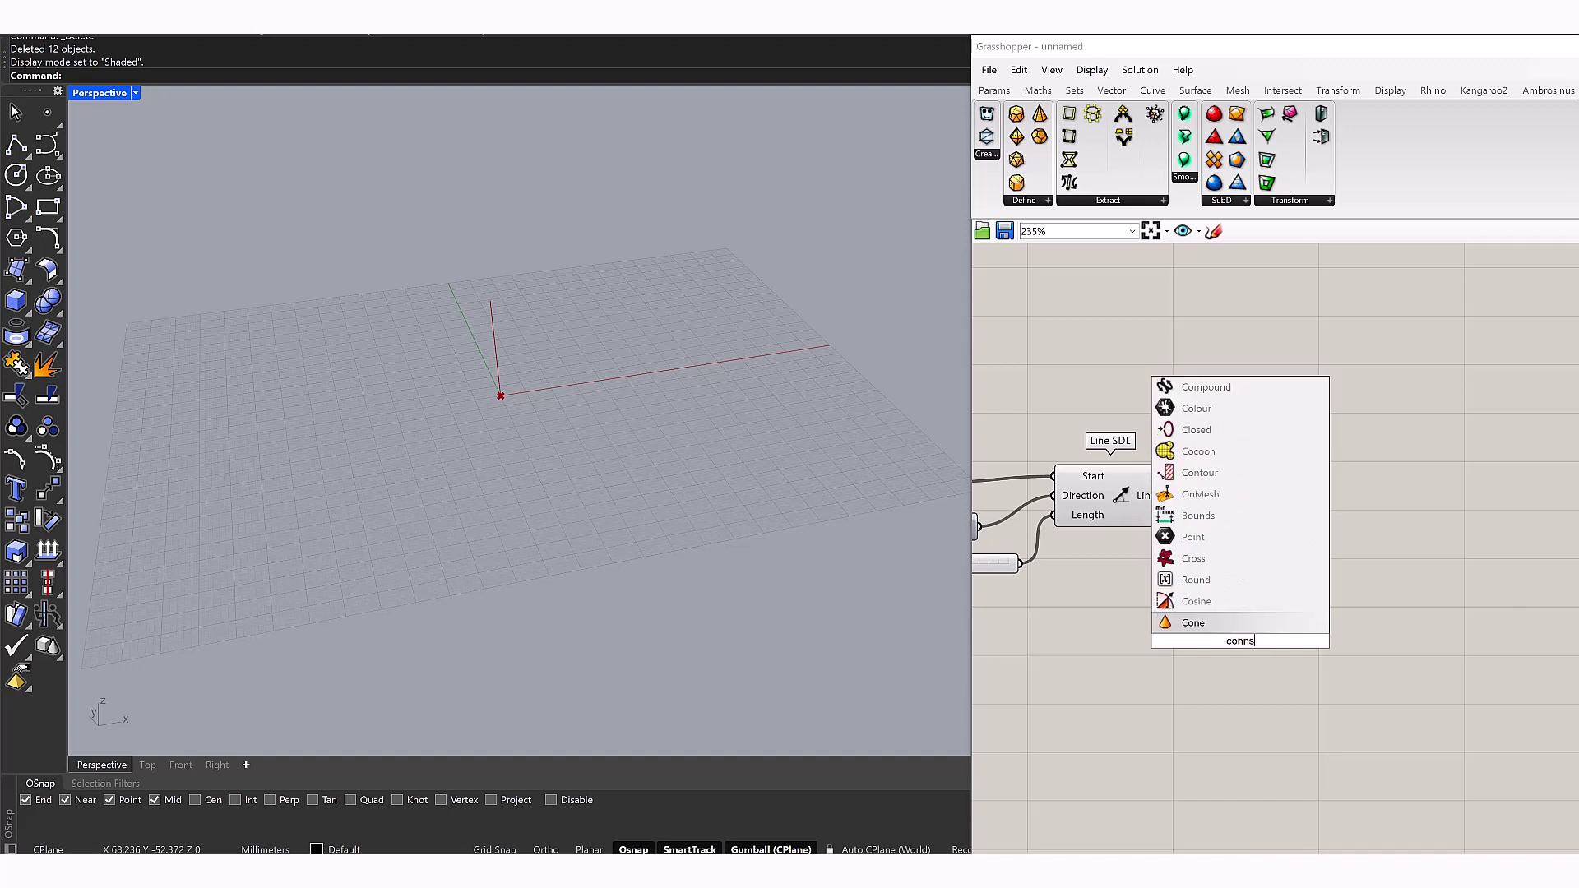
{"action": "type", "text": "truct poi"}
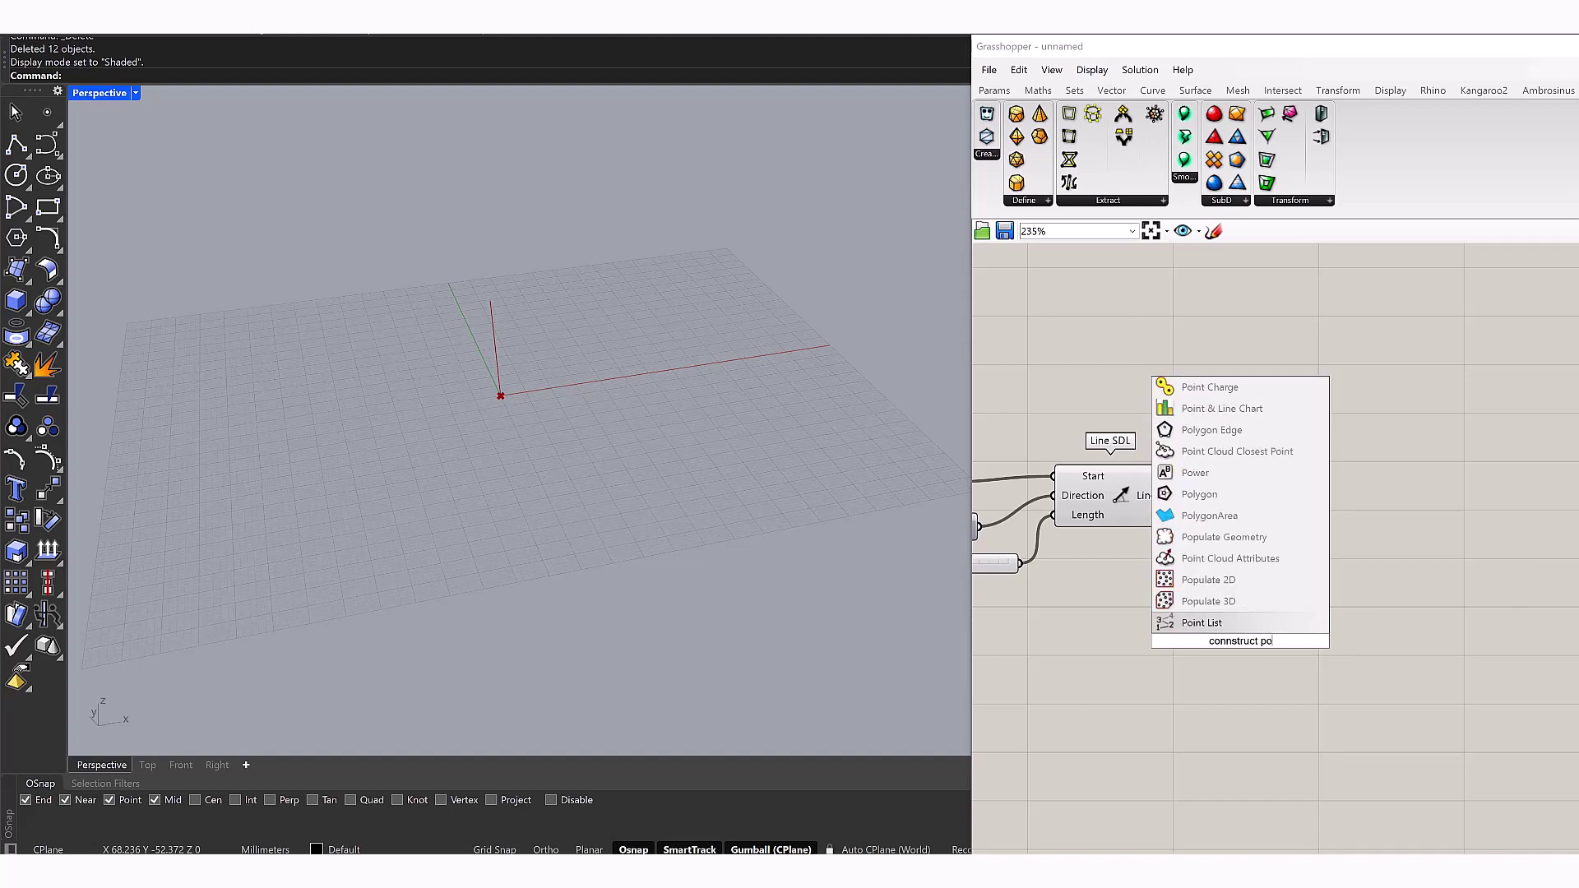
{"action": "key", "text": "BackSpace"}
{"action": "key", "text": "BackSpace"}
{"action": "key", "text": "BackSpace"}
{"action": "key", "text": "BackSpace"}
{"action": "key", "text": "BackSpace"}
{"action": "key", "text": "BackSpace"}
{"action": "key", "text": "BackSpace"}
{"action": "key", "text": "BackSpace"}
{"action": "key", "text": "BackSpace"}
{"action": "key", "text": "BackSpace"}
{"action": "key", "text": "BackSpace"}
{"action": "key", "text": "BackSpace"}
{"action": "key", "text": "BackSpace"}
{"action": "key", "text": "BackSpace"}
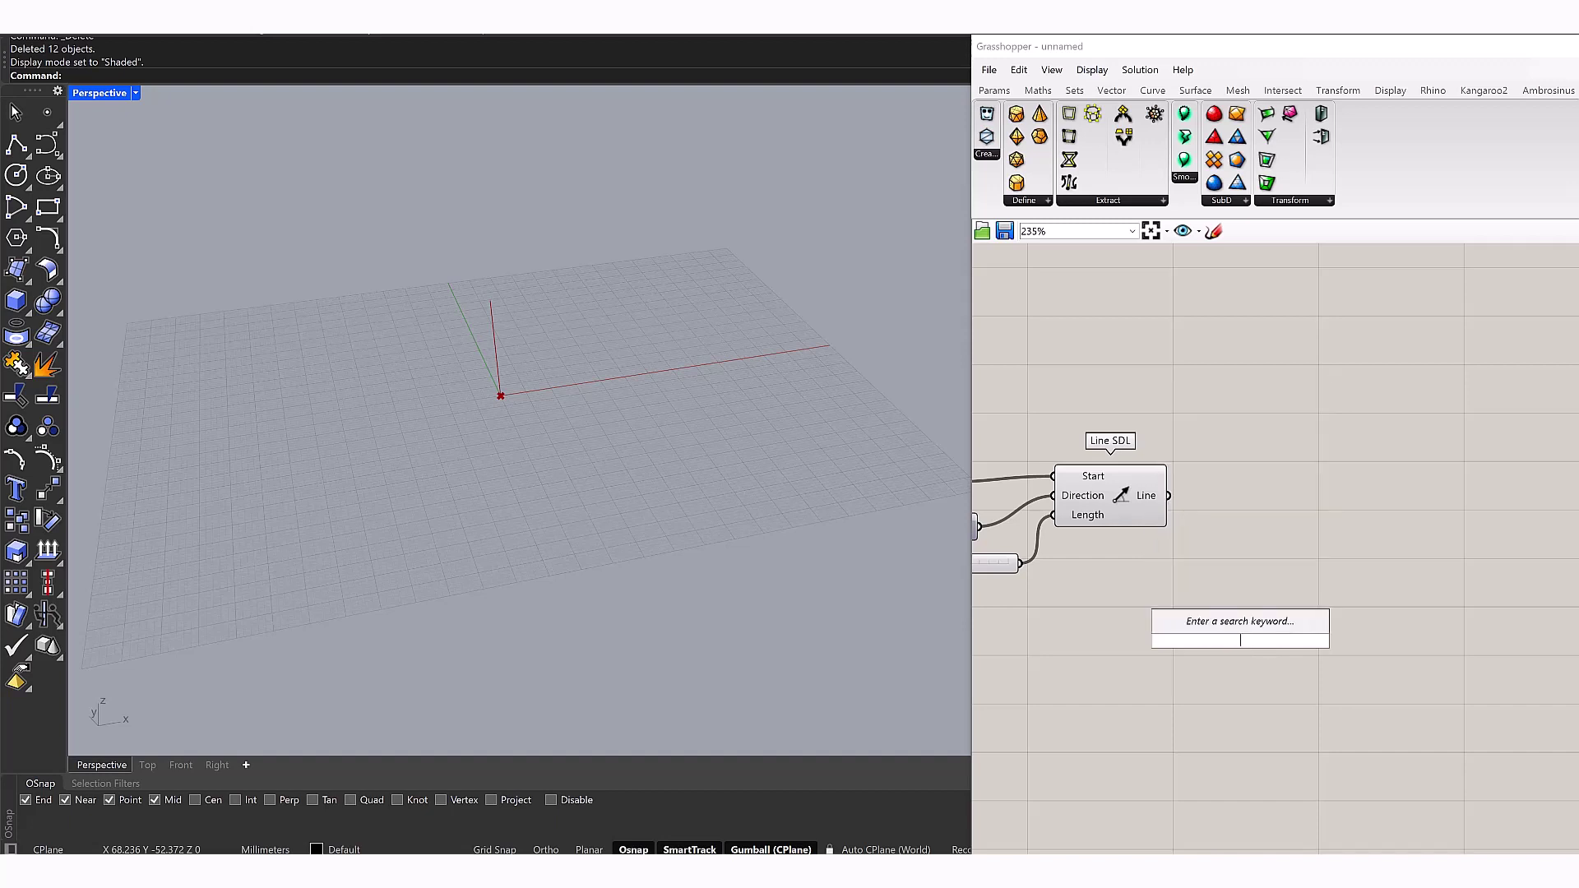
Add a Construct Point component and position it on the free canvas below the Line SDL
{"action": "type", "text": "construc"}
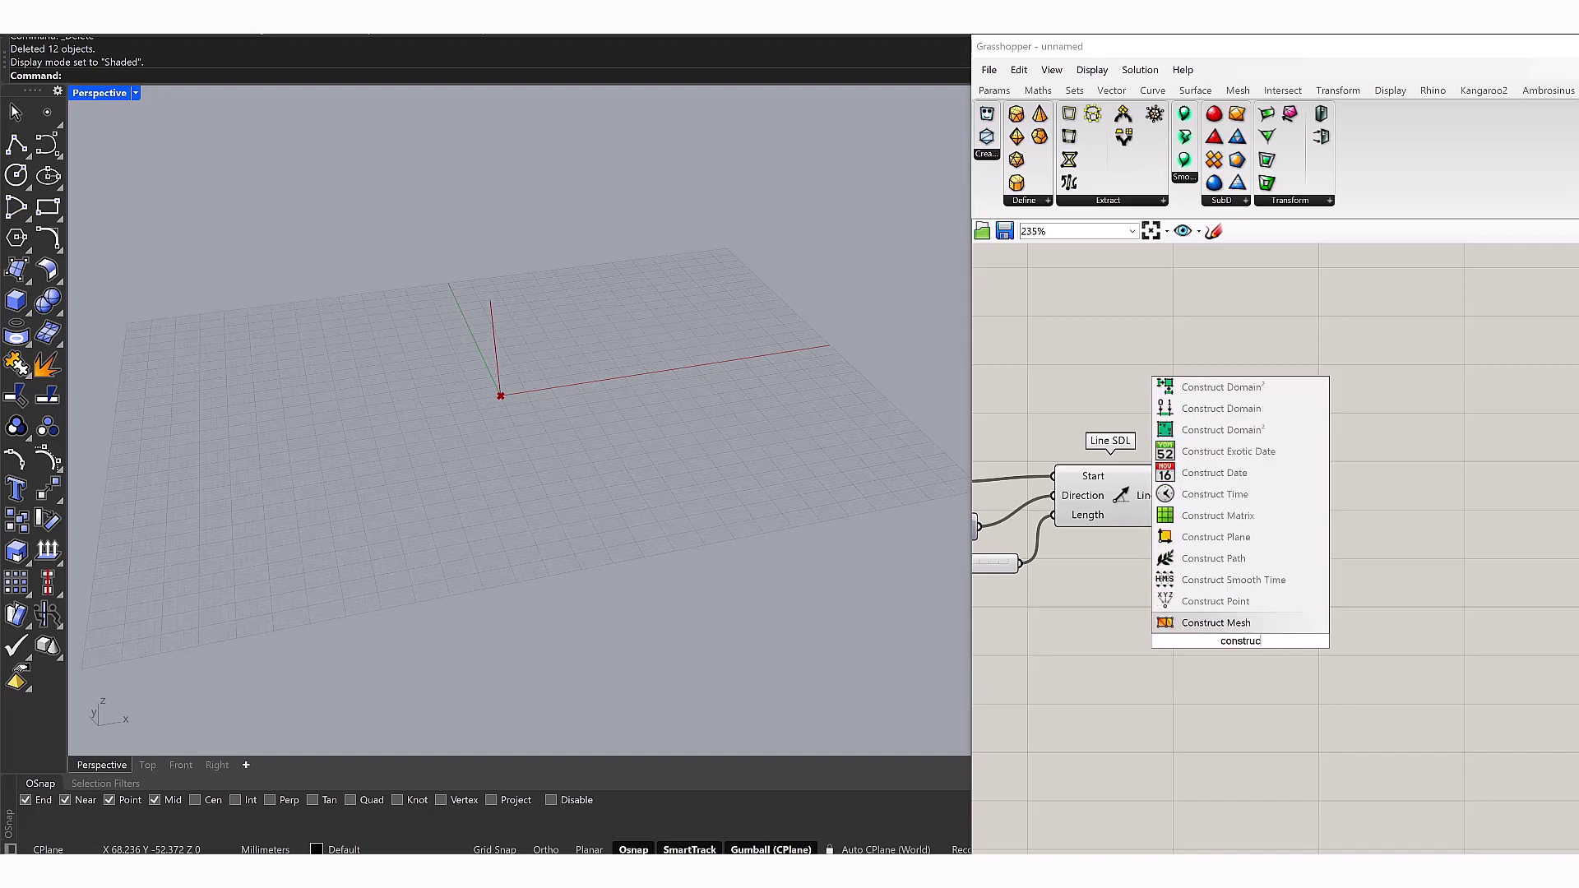
{"action": "type", "text": "t point"}
{"action": "key", "text": "Return"}
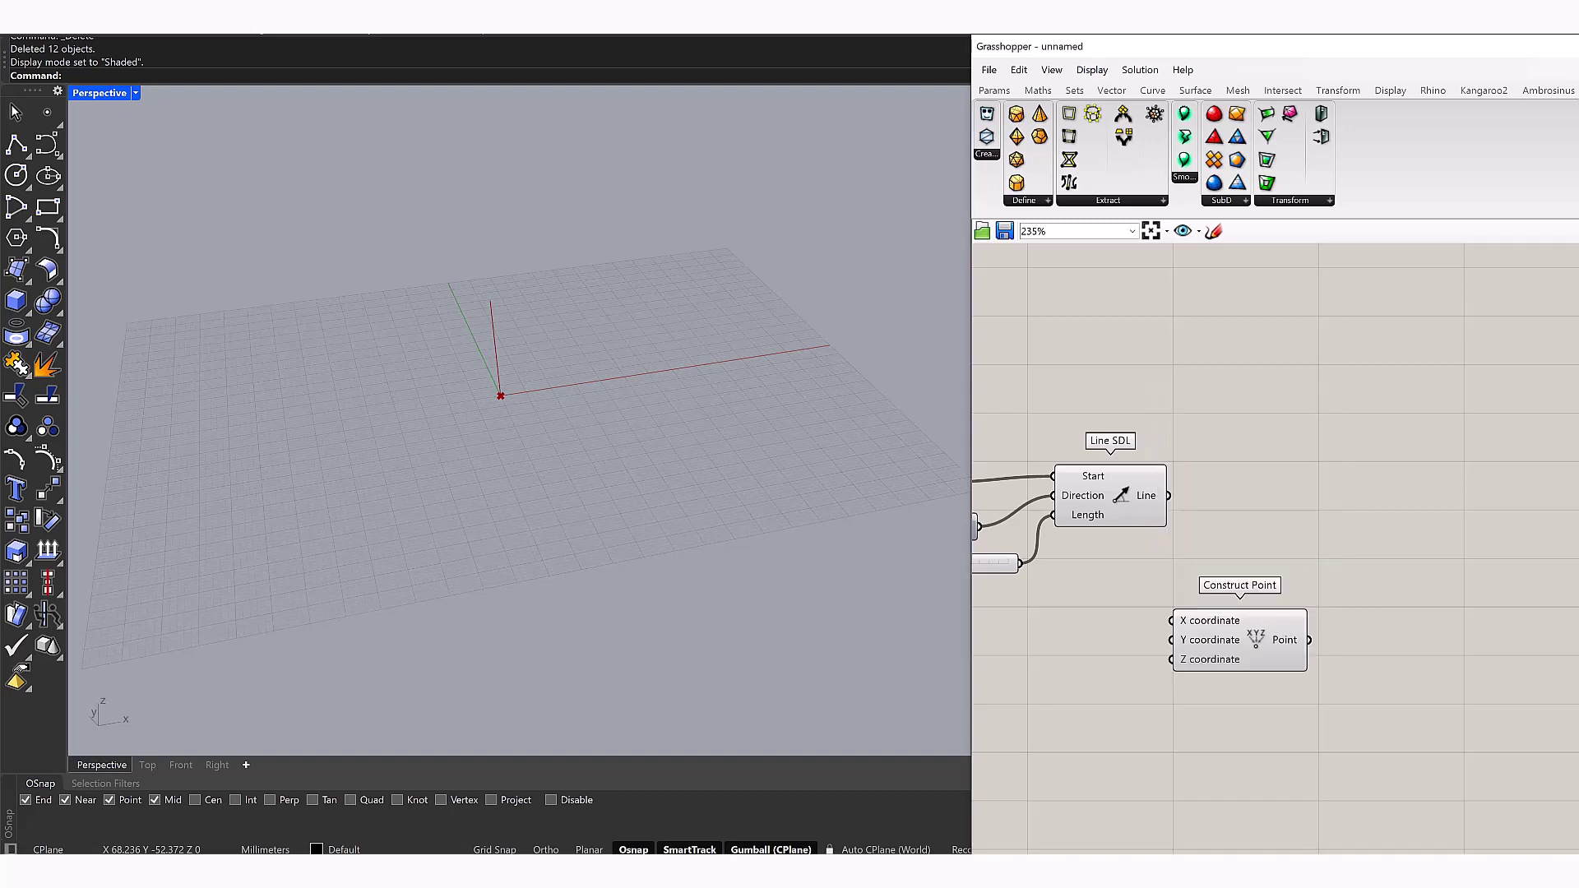
{"action": "left_click_drag", "start_coordinate": [1241, 641], "coordinate": [1256, 685]}
{"action": "right_click_drag", "start_coordinate": [1357, 740], "coordinate": [1295, 480]}
{"action": "left_click_drag", "start_coordinate": [1209, 432], "coordinate": [1265, 467]}
Add a number slider set to 20 and connect it to the Construct Point's X coordinate
{"action": "double_click", "coordinate": [1109, 462]}
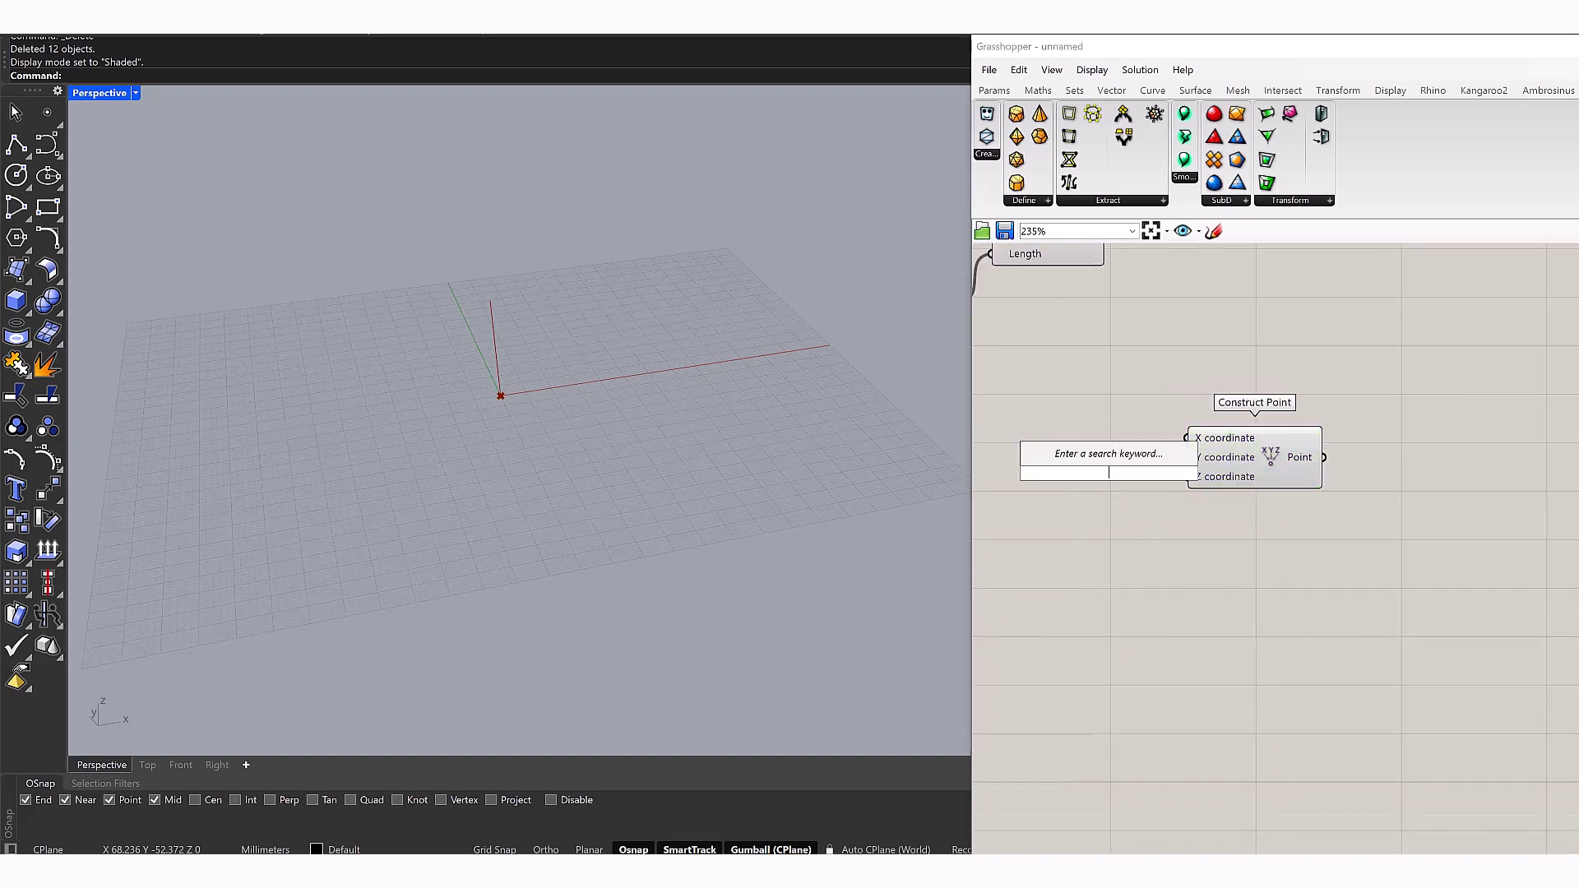
{"action": "type", "text": "20"}
{"action": "key", "text": "Return"}
{"action": "left_click_drag", "start_coordinate": [1069, 473], "coordinate": [1033, 444]}
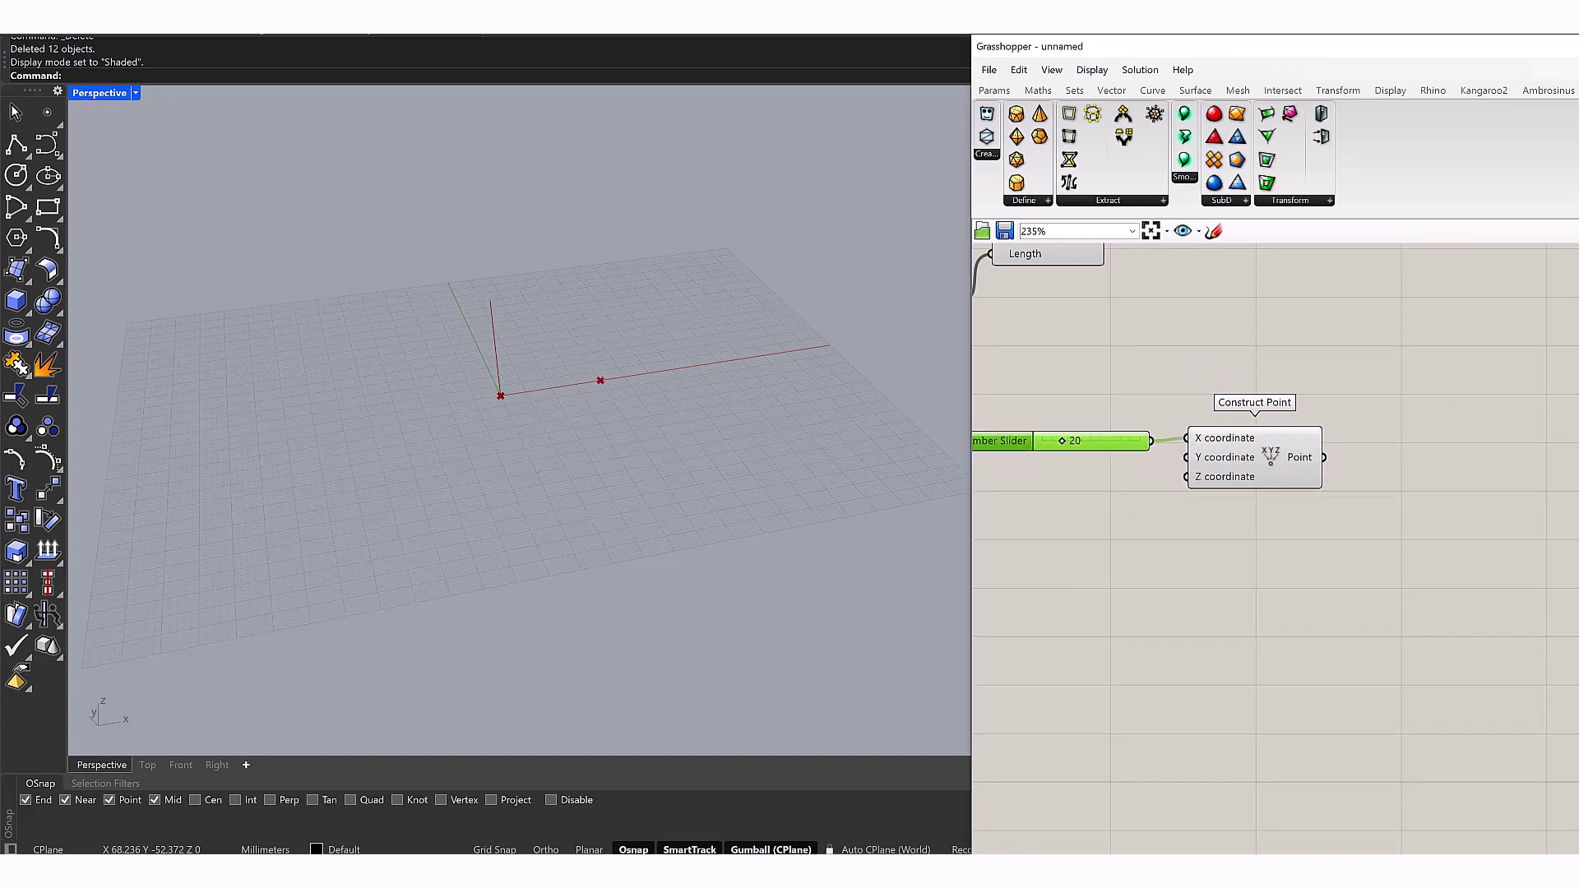
Set the slider driving the Construct Point's X coordinate to 40 and deselect it
{"action": "scroll", "coordinate": [1083, 451], "scroll_direction": "up", "scroll_amount": 2}
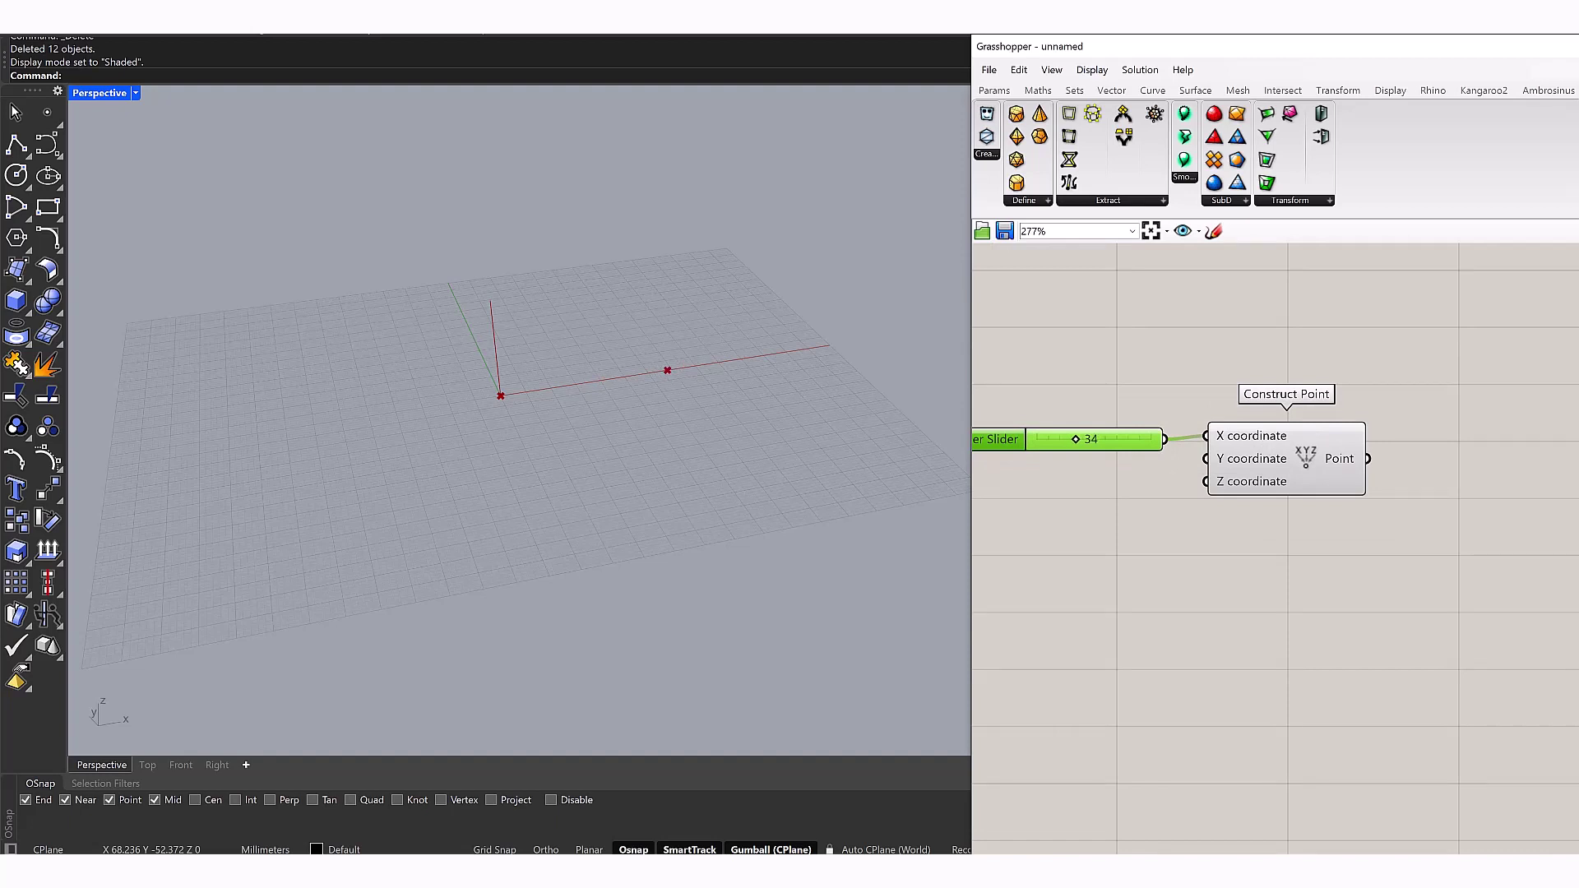
{"action": "double_click", "coordinate": [1085, 439]}
{"action": "type", "text": "40"}
{"action": "key", "text": "Return"}
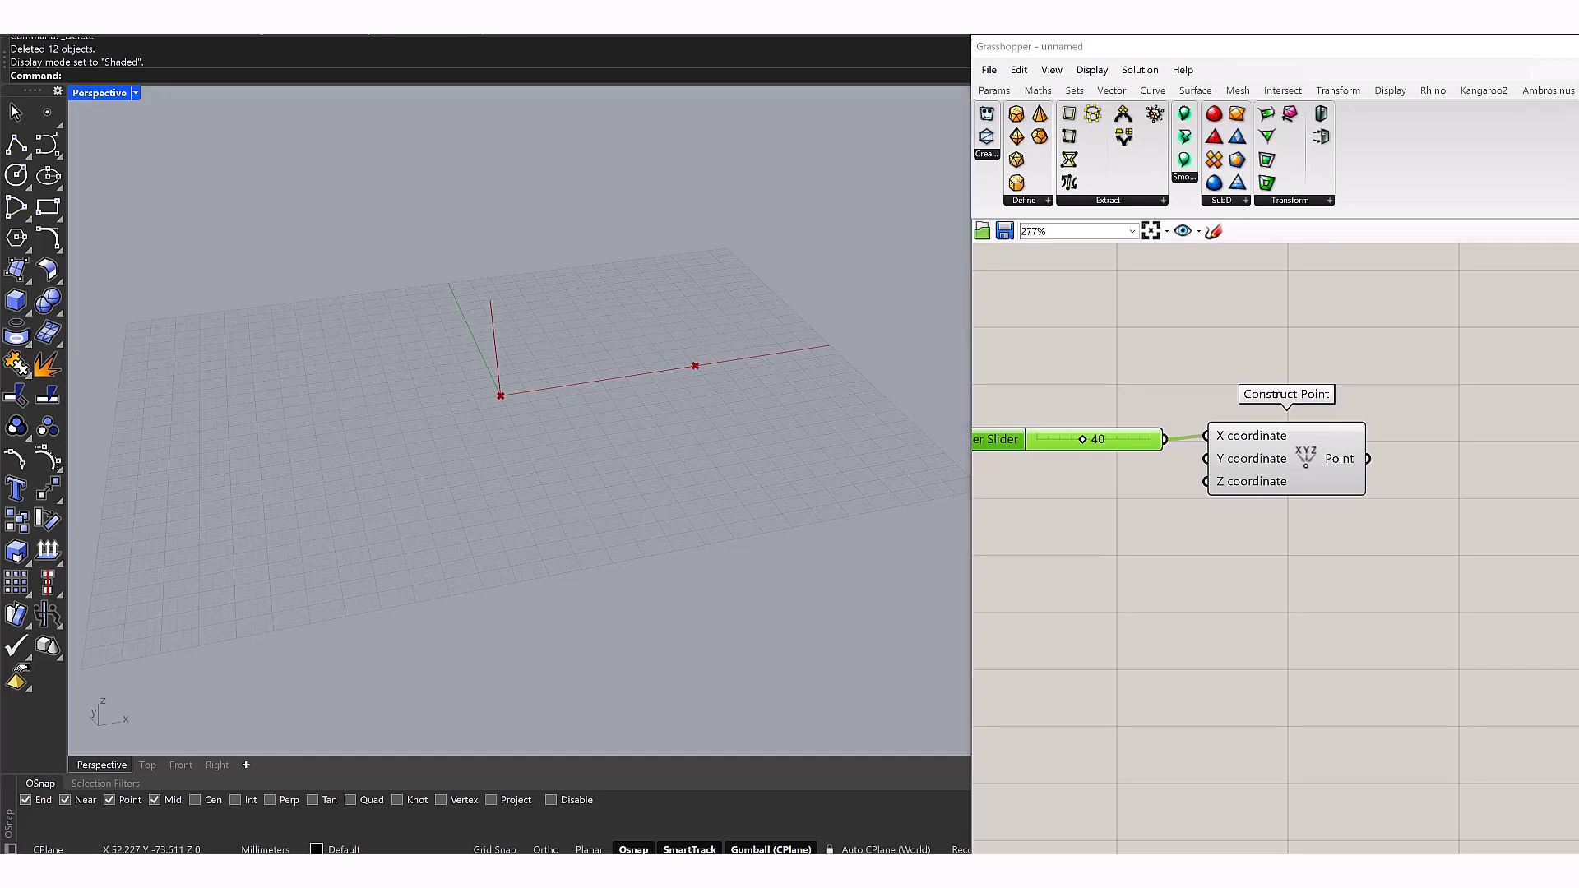
{"action": "key", "text": "XF86AudioRaiseVolume"}
{"action": "key", "text": "Escape"}
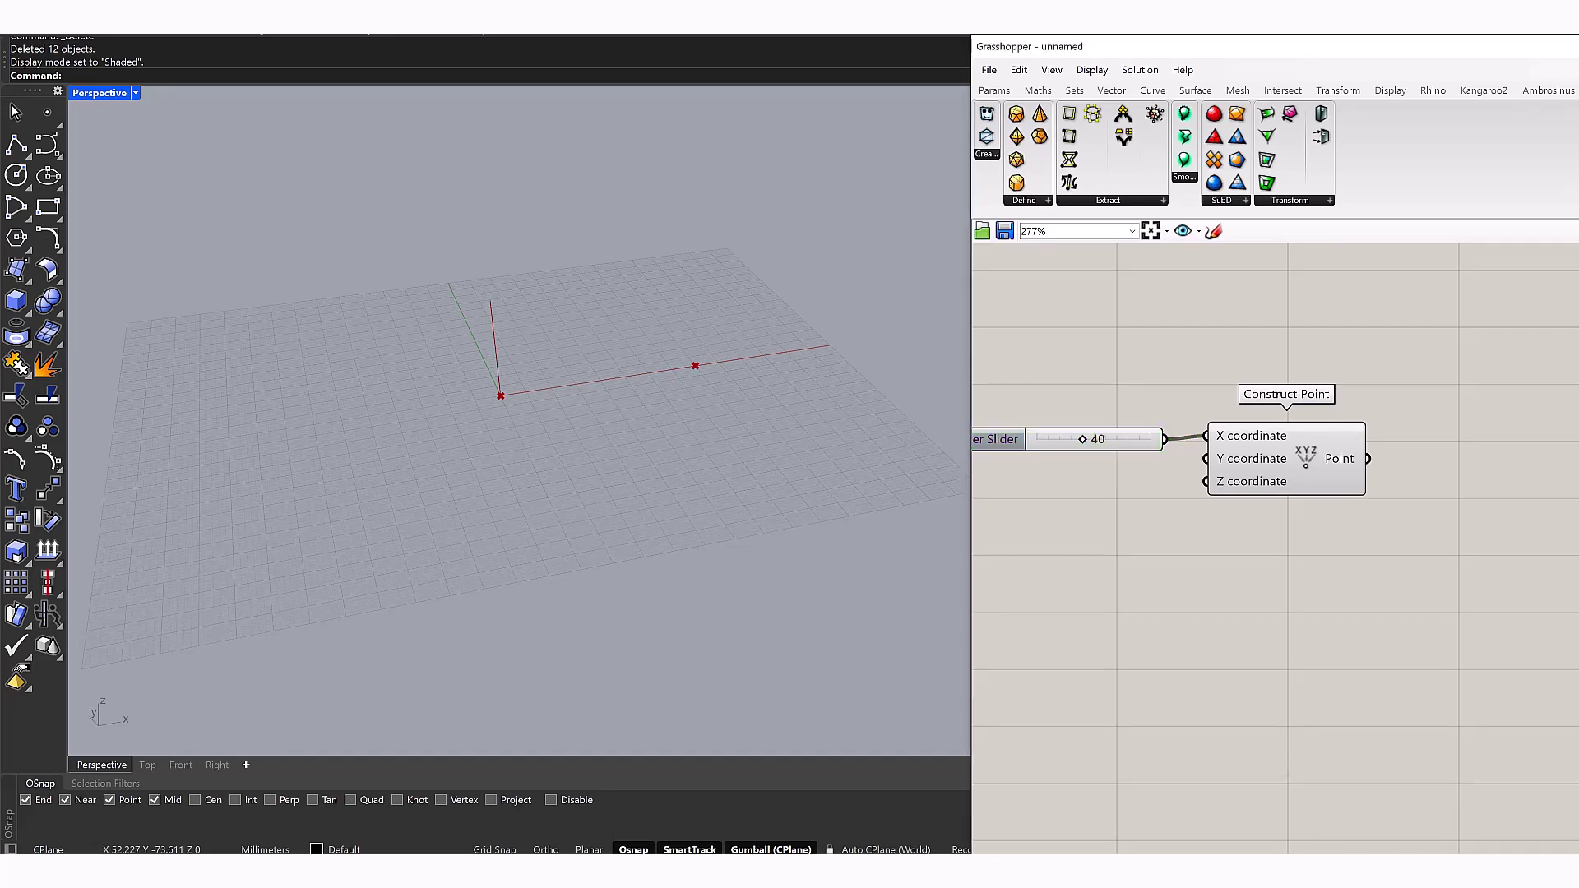
Add a Move component beside the Construct Point and feed the constructed point into its Geometry input
{"action": "right_click_drag", "start_coordinate": [670, 457], "coordinate": [633, 415]}
{"action": "scroll", "coordinate": [601, 420], "scroll_direction": "up", "scroll_amount": 5}
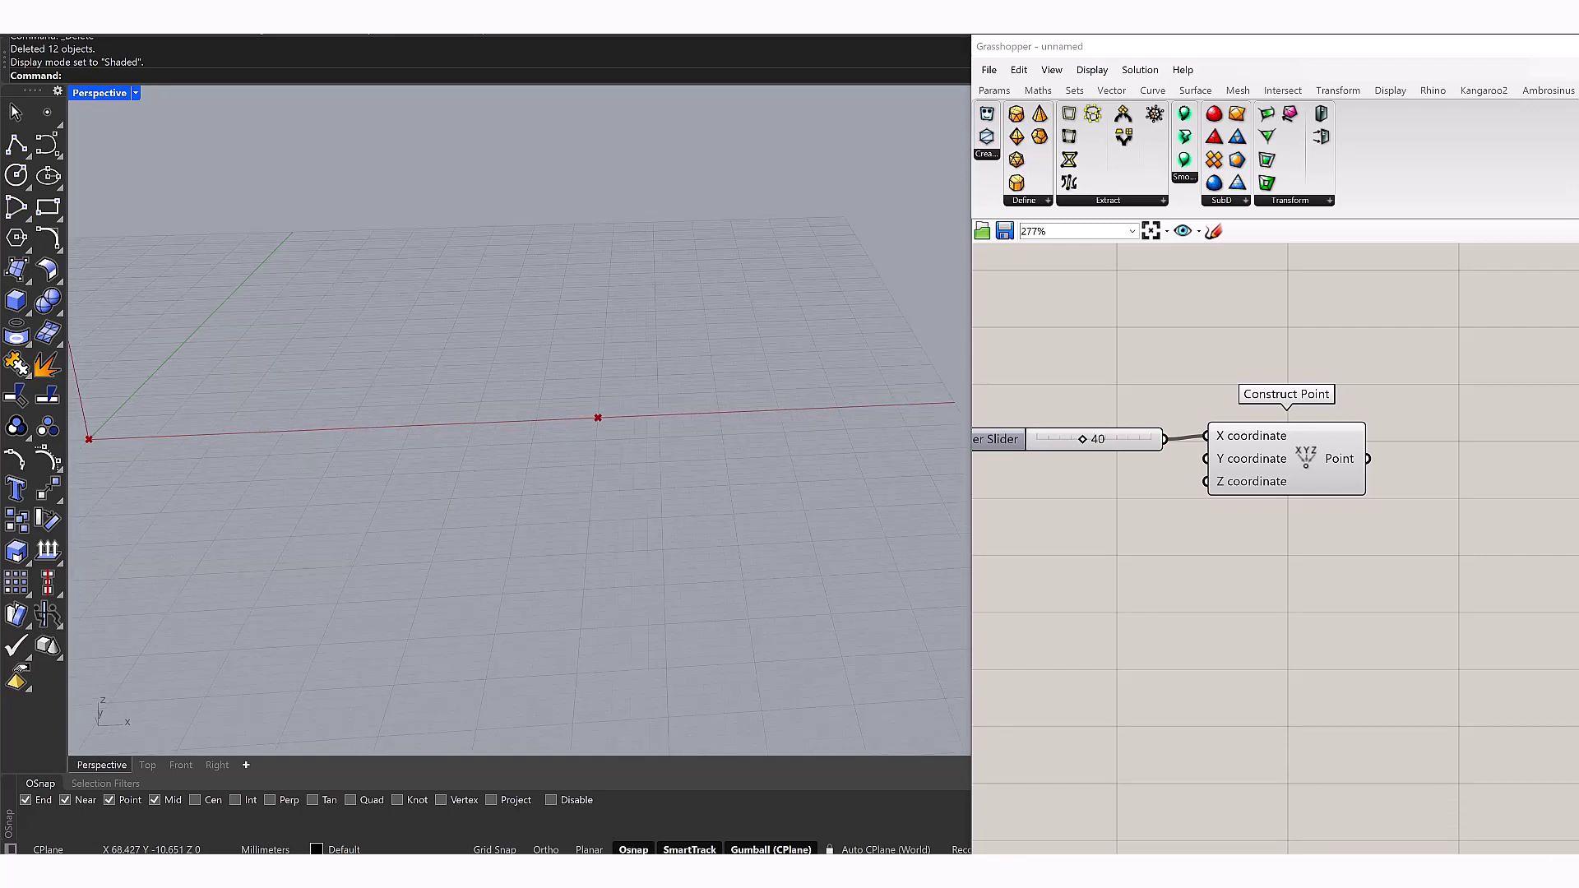
{"action": "right_click_drag", "start_coordinate": [1283, 535], "coordinate": [1052, 565]}
{"action": "double_click", "coordinate": [1258, 504]}
{"action": "type", "text": "move"}
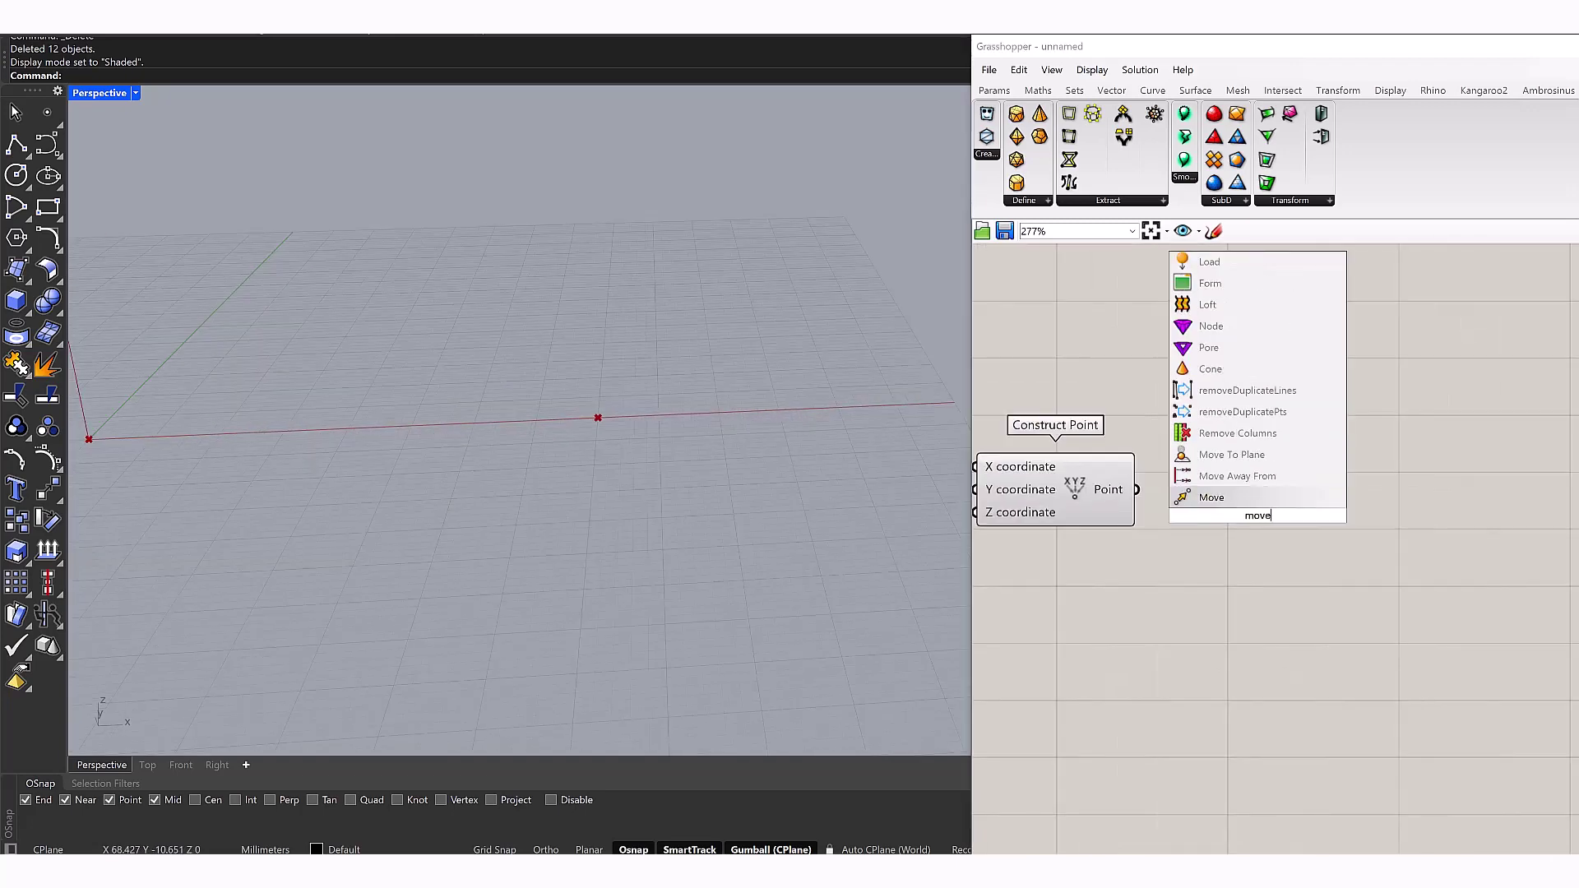
{"action": "key", "text": "Return"}
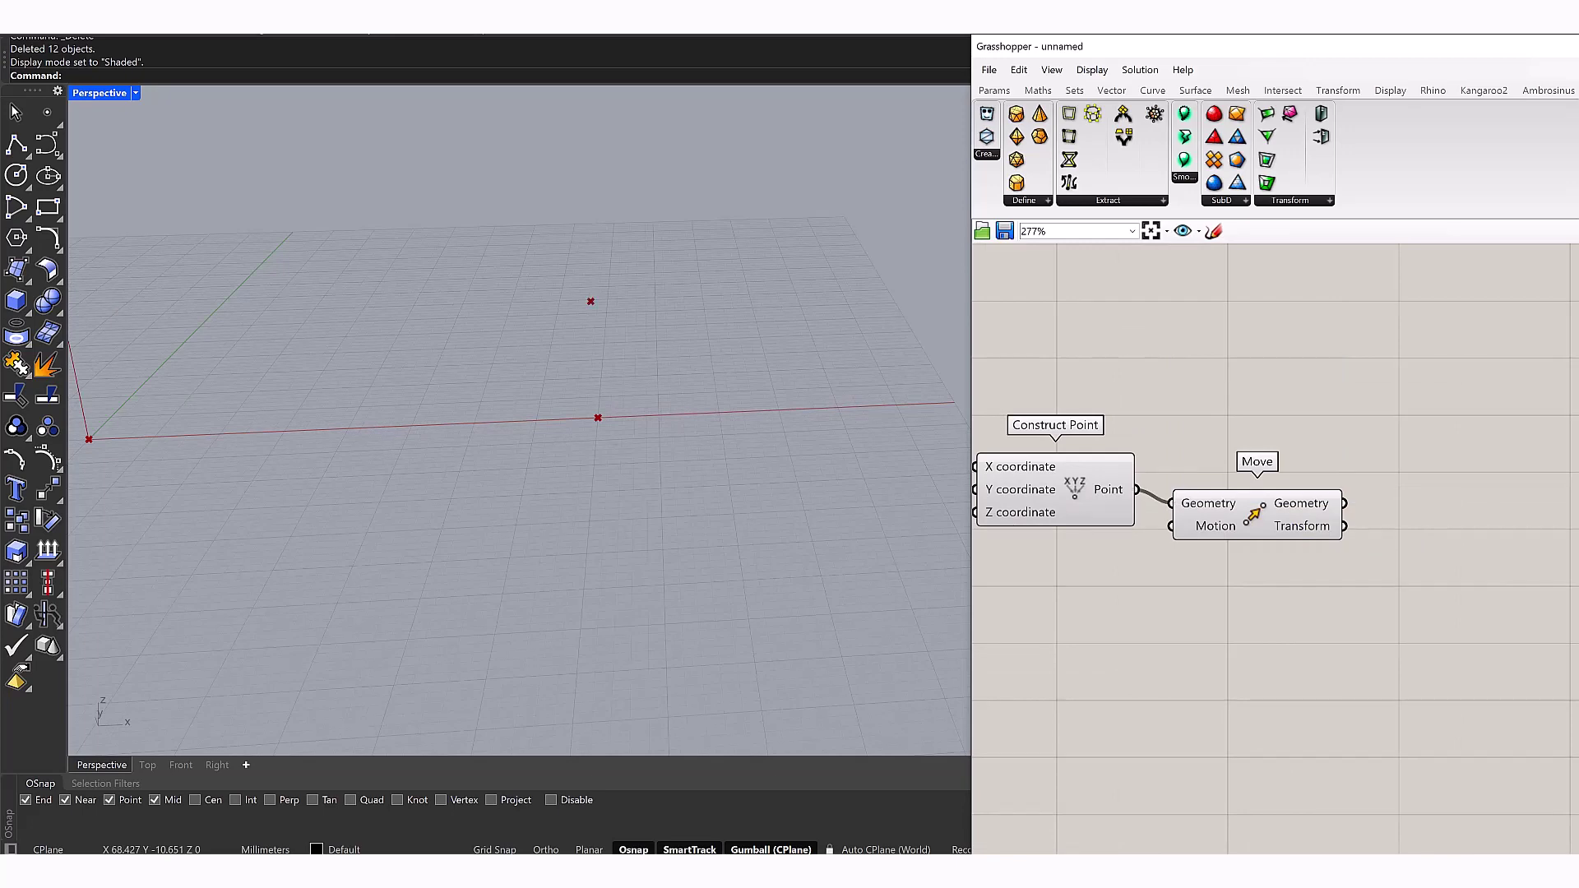
{"action": "left_click_drag", "start_coordinate": [1256, 514], "coordinate": [1323, 507]}
Add a Unit Z vector below the Construct Point and connect it to the Move component's Motion input
{"action": "double_click", "coordinate": [1210, 584]}
{"action": "type", "text": "z"}
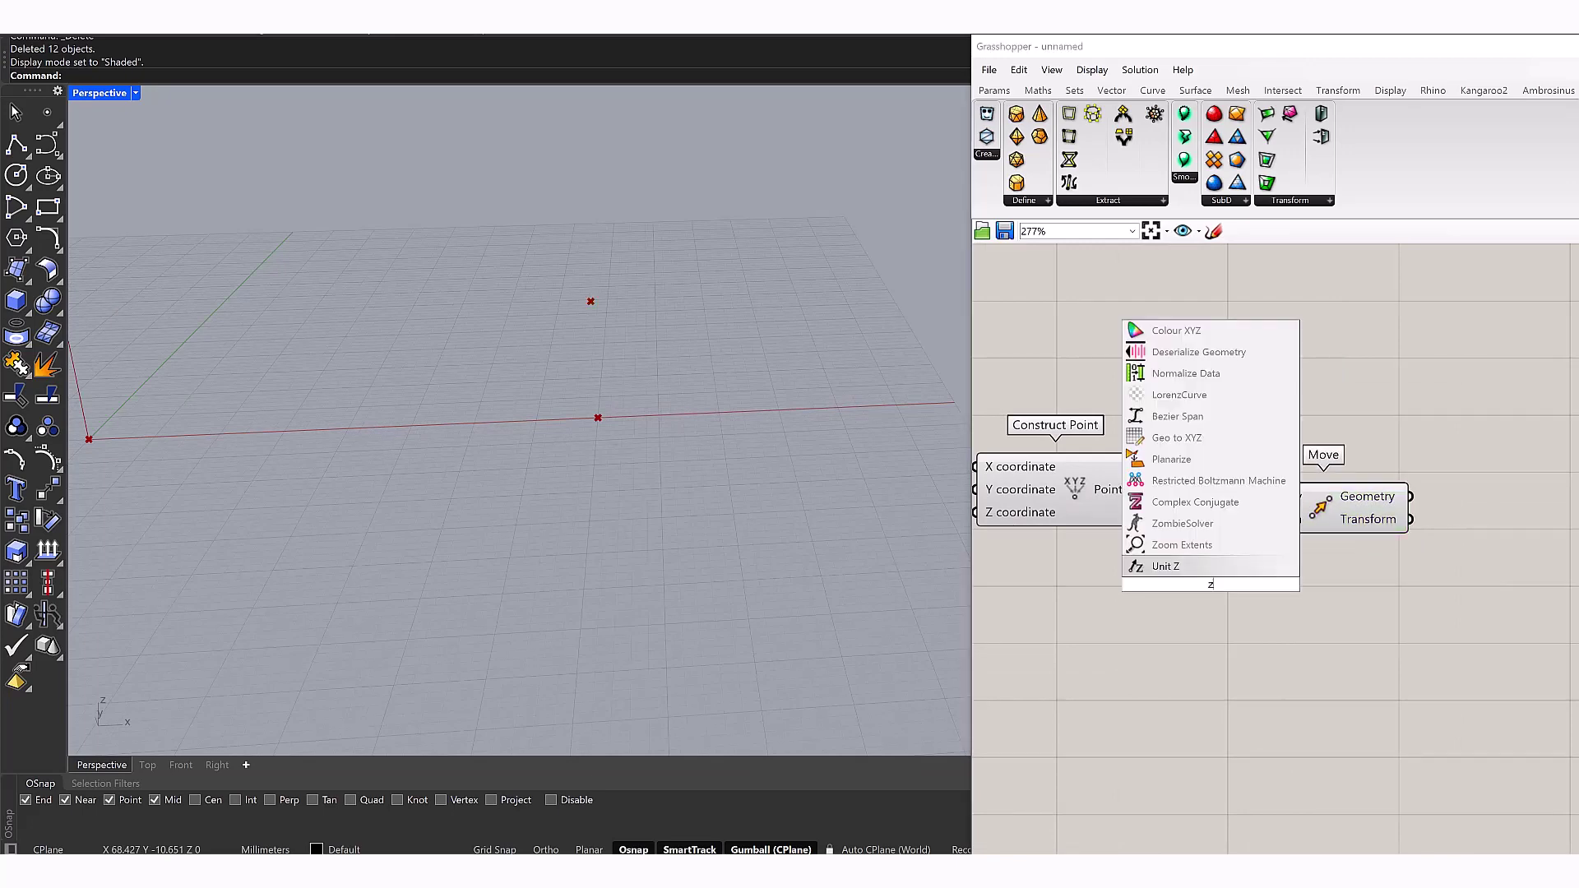
{"action": "key", "text": "Return"}
{"action": "left_click_drag", "start_coordinate": [1202, 585], "coordinate": [1135, 572]}
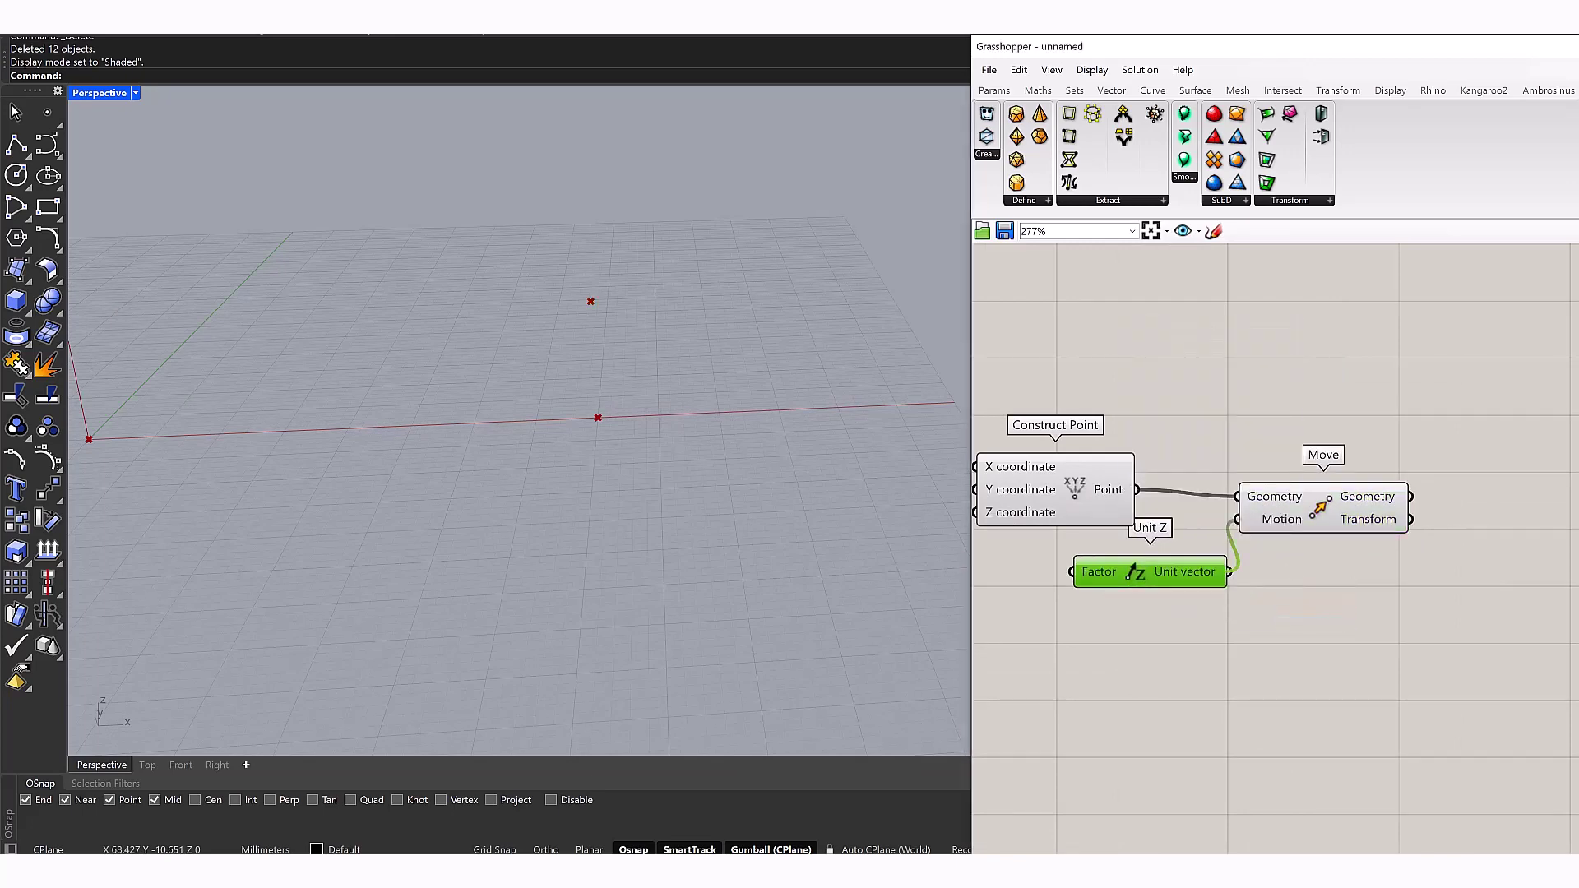
Create a 2.3 number slider, connect it to the Factor of the Move's Unit Z vector and set it to 2.0
{"action": "right_click_drag", "start_coordinate": [997, 592], "coordinate": [1163, 539]}
{"action": "double_click", "coordinate": [1163, 539]}
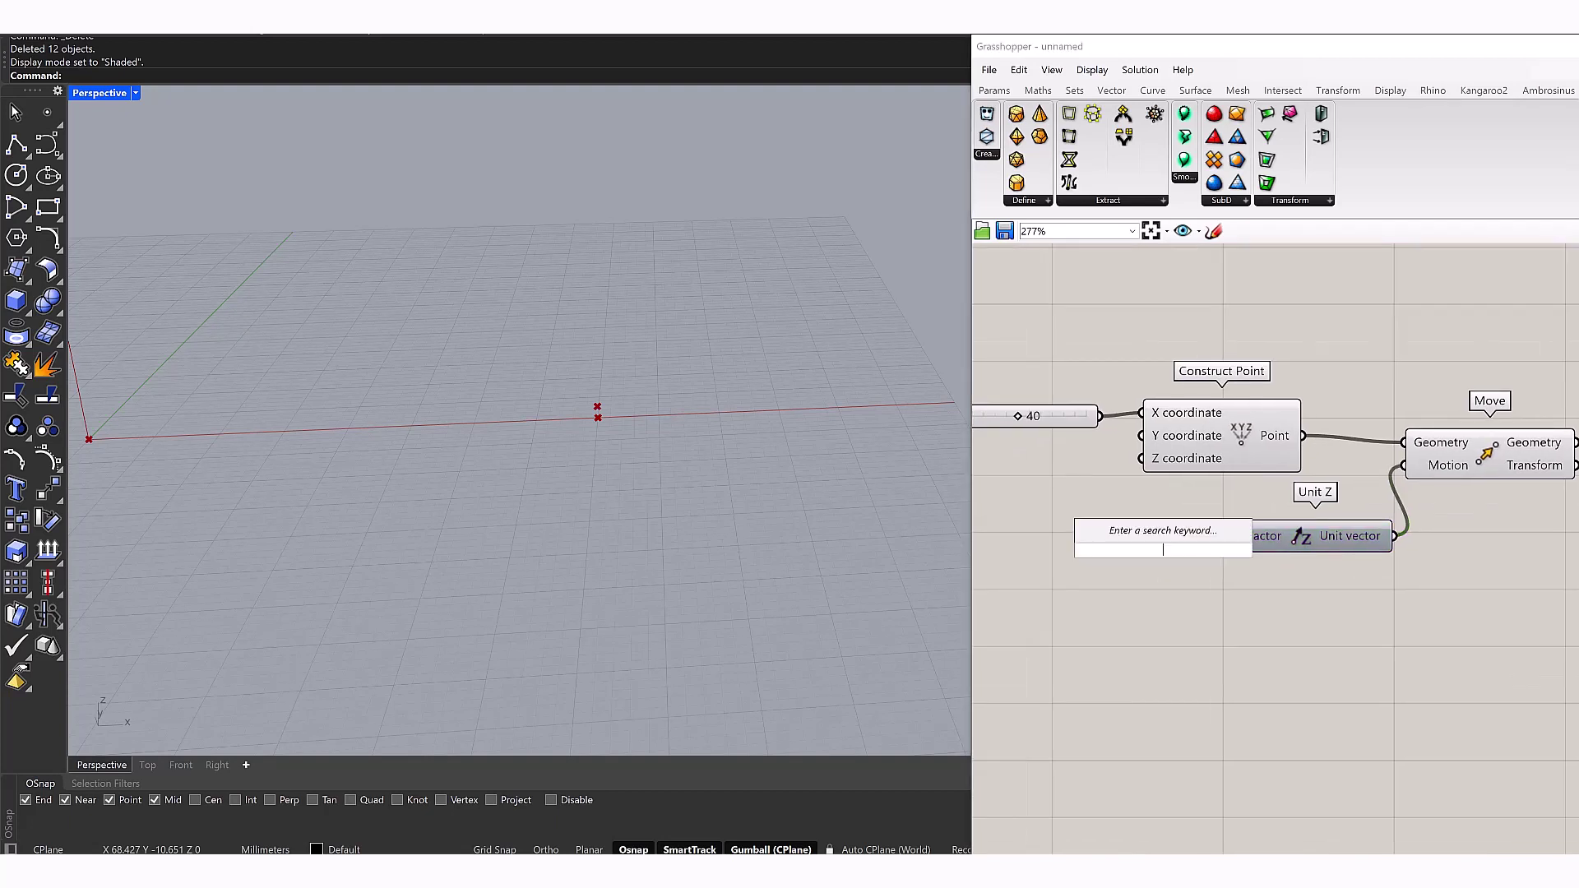
{"action": "type", "text": "2.3"}
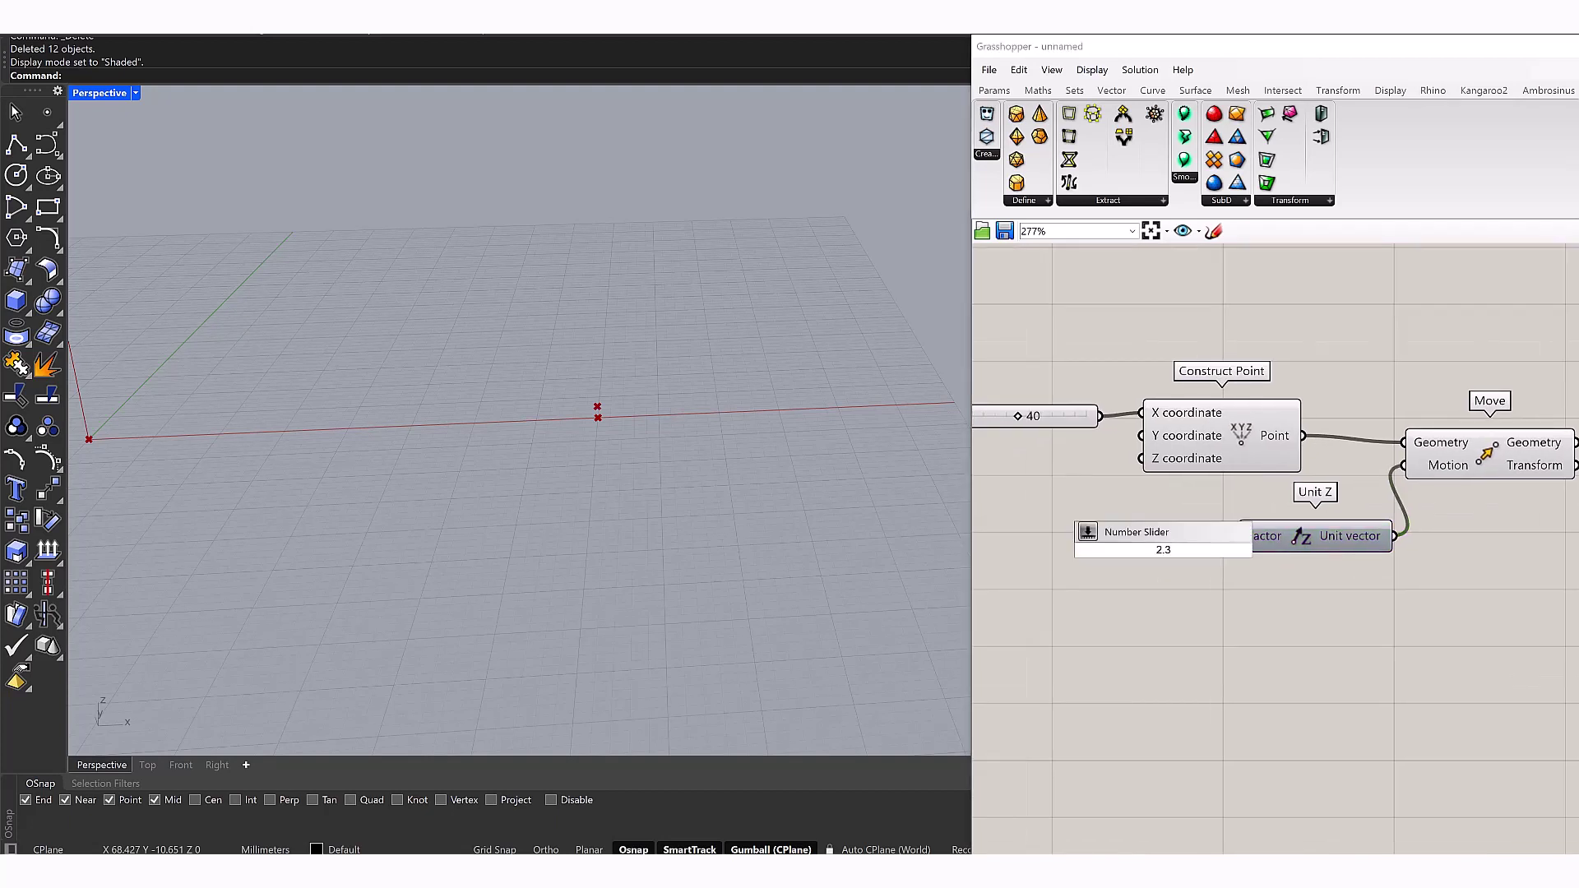
{"action": "key", "text": "Return"}
{"action": "left_click_drag", "start_coordinate": [1094, 549], "coordinate": [1020, 545]}
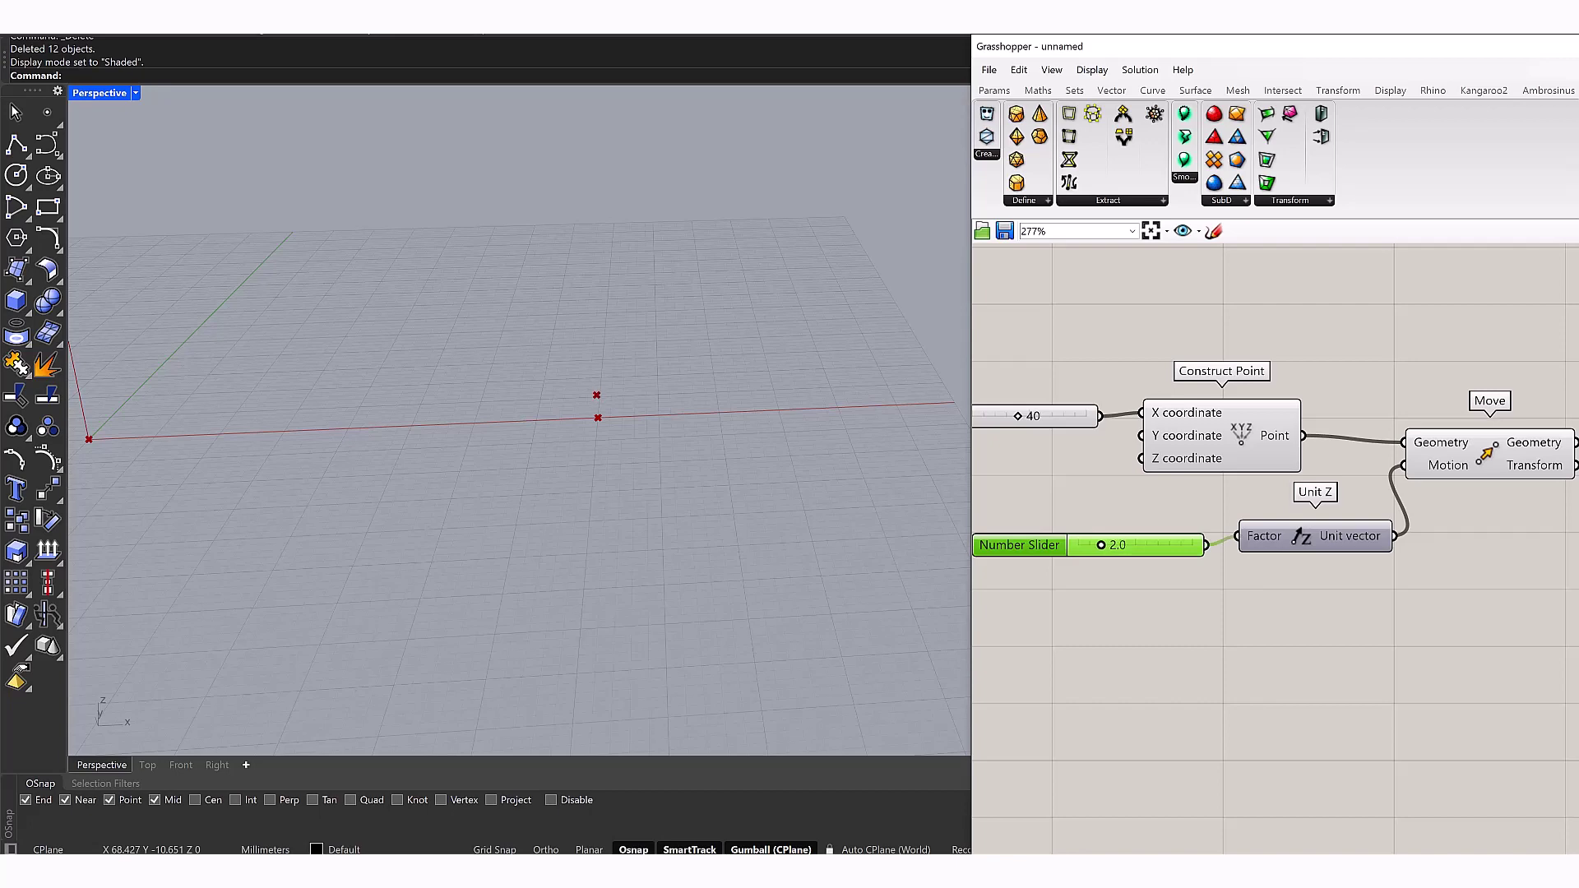
Add a second Move component beside the first and feed the first Move's Geometry output into its Geometry input
{"action": "mouse_move", "coordinate": [493, 411]}
{"action": "right_mouse_down"}
{"action": "mouse_move", "coordinate": [493, 370]}
{"action": "mouse_move", "coordinate": [510, 386]}
{"action": "right_mouse_up"}
{"action": "scroll", "coordinate": [1274, 543], "scroll_direction": "down", "scroll_amount": 3}
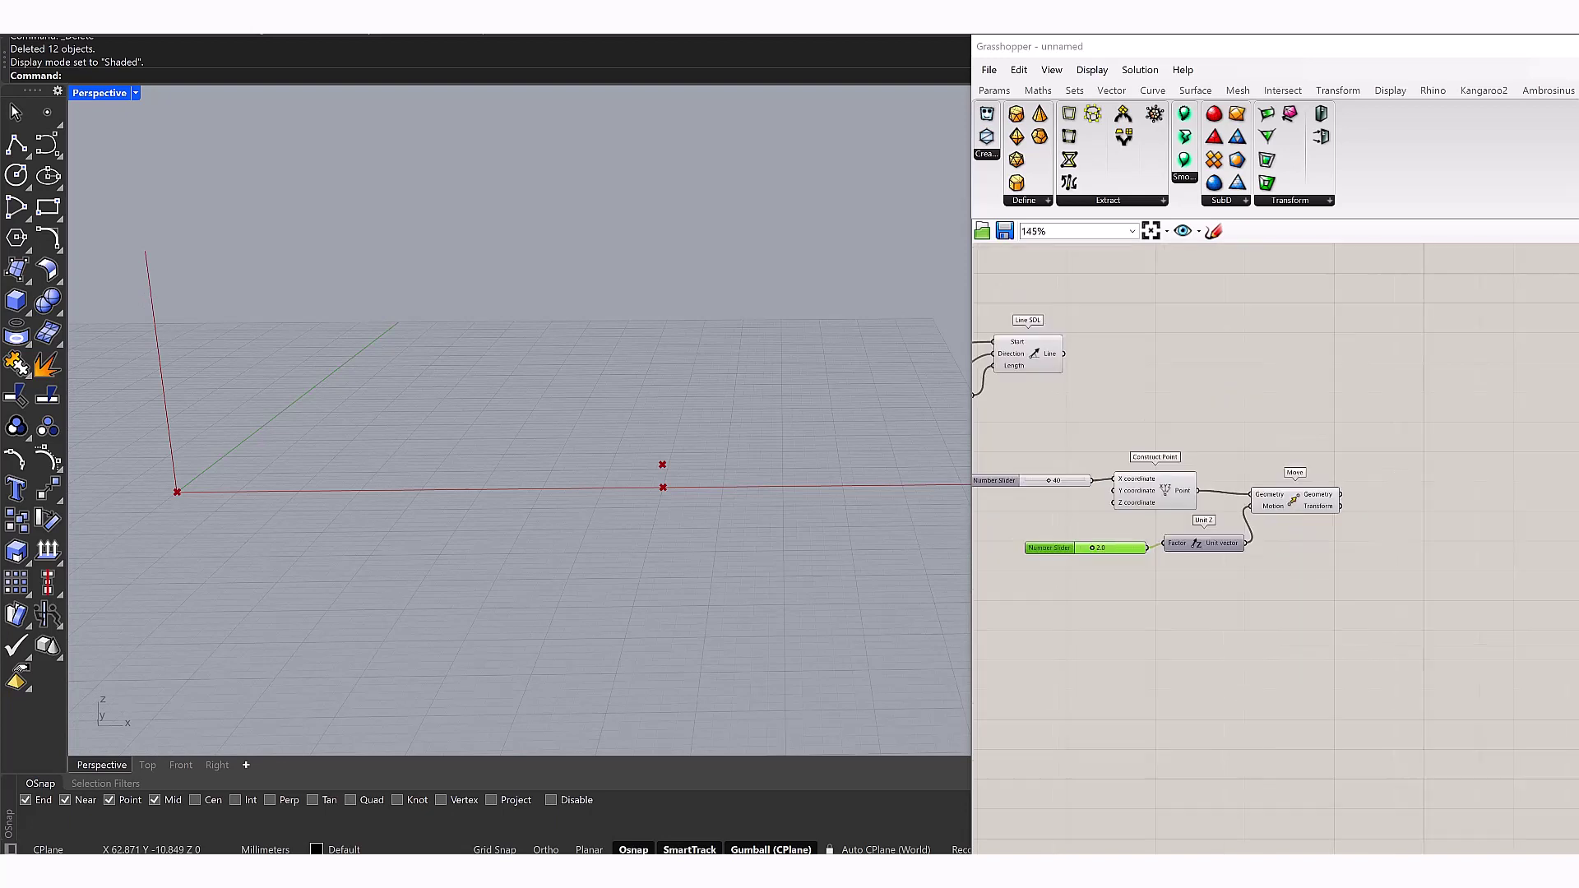
{"action": "double_click", "coordinate": [1222, 421]}
{"action": "type", "text": "mo"}
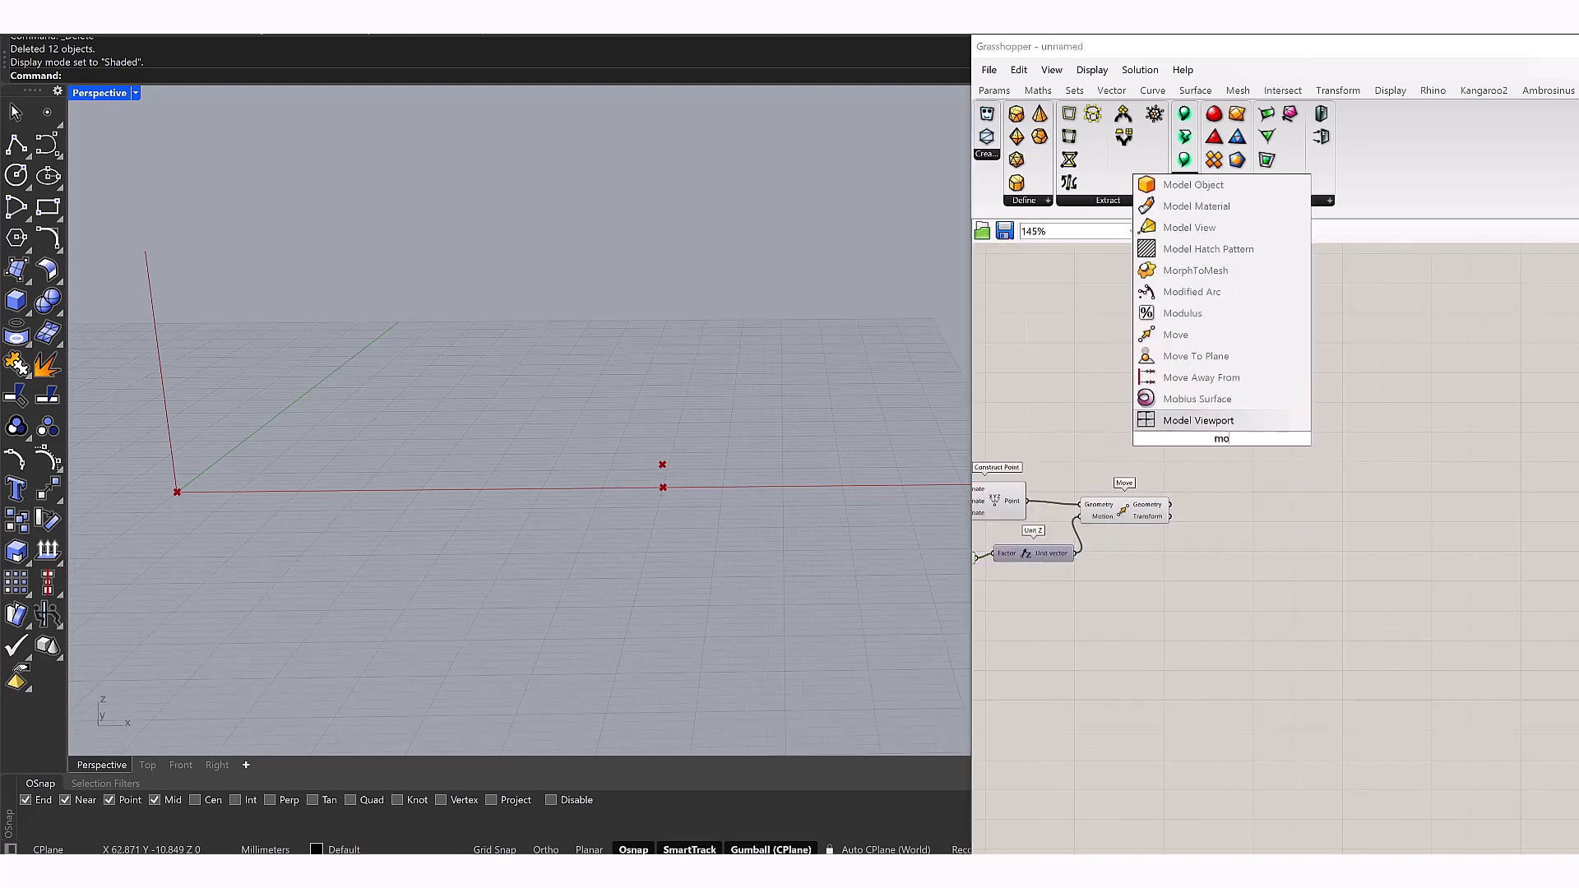
{"action": "type", "text": "ve"}
{"action": "key", "text": "Return"}
{"action": "left_click_drag", "start_coordinate": [1217, 433], "coordinate": [1266, 511]}
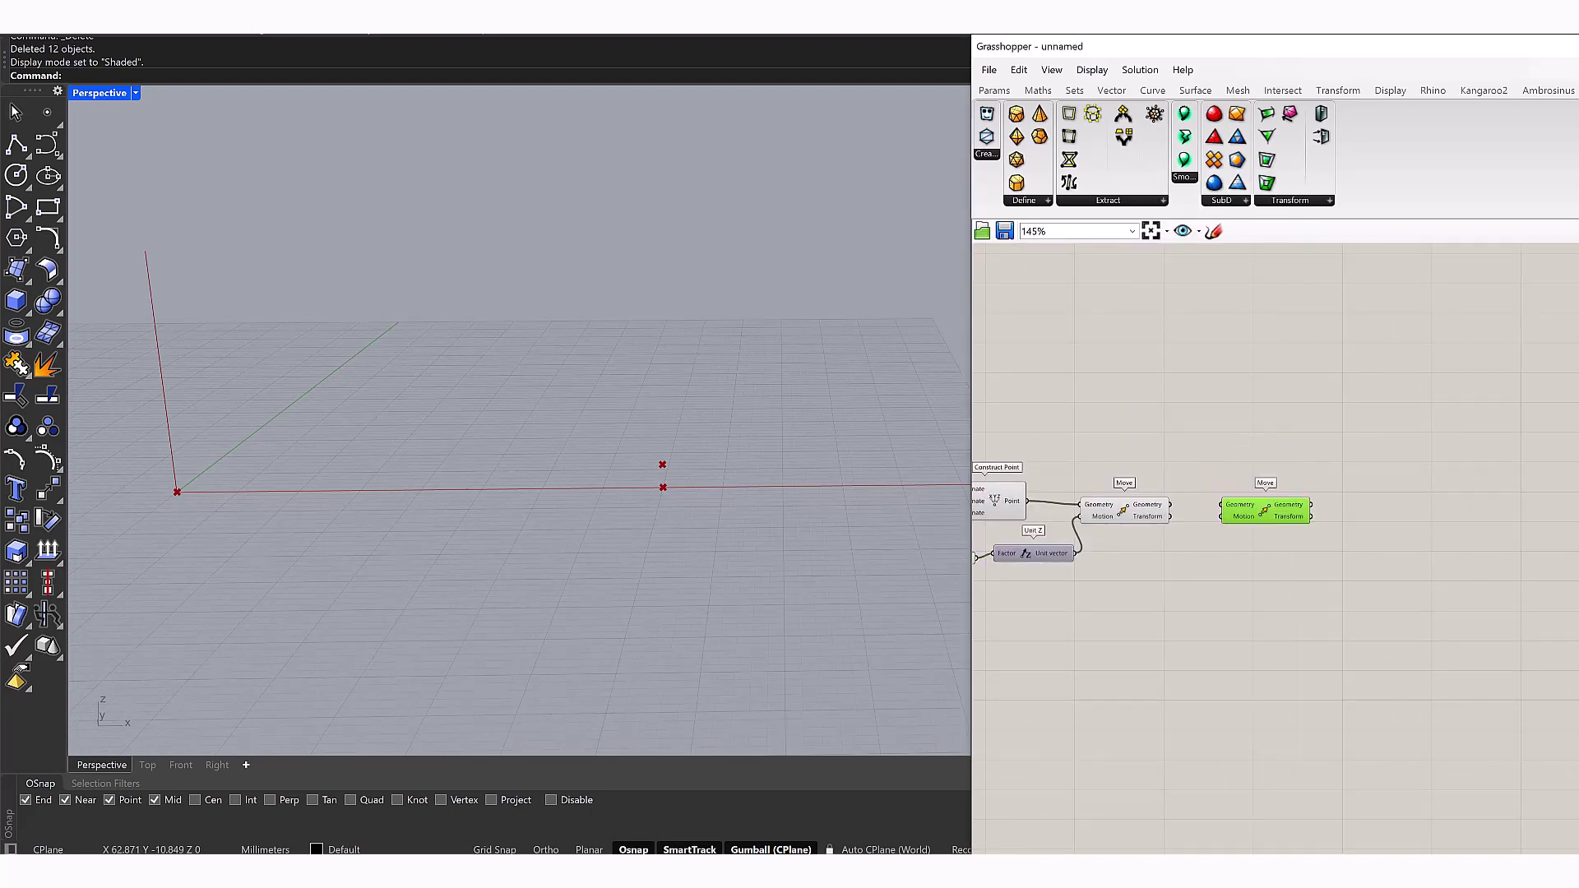
{"action": "scroll", "coordinate": [1160, 515], "scroll_direction": "up", "scroll_amount": 3}
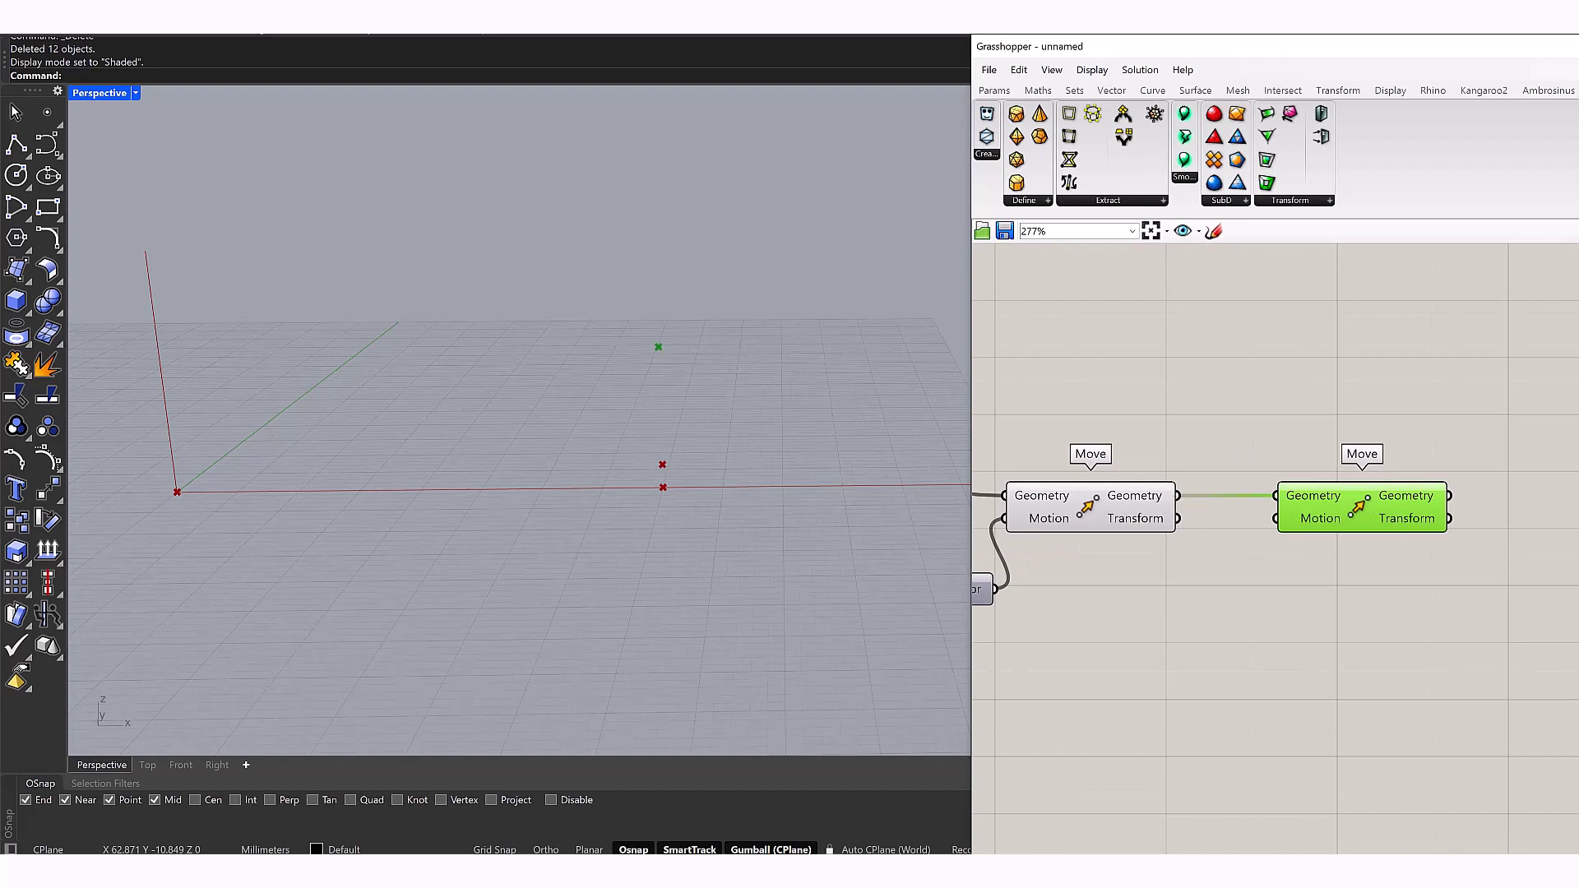
Add a Unit Y vector below the two Move components and connect it to the second Move's Motion input
{"action": "double_click", "coordinate": [1245, 580]}
{"action": "type", "text": "y"}
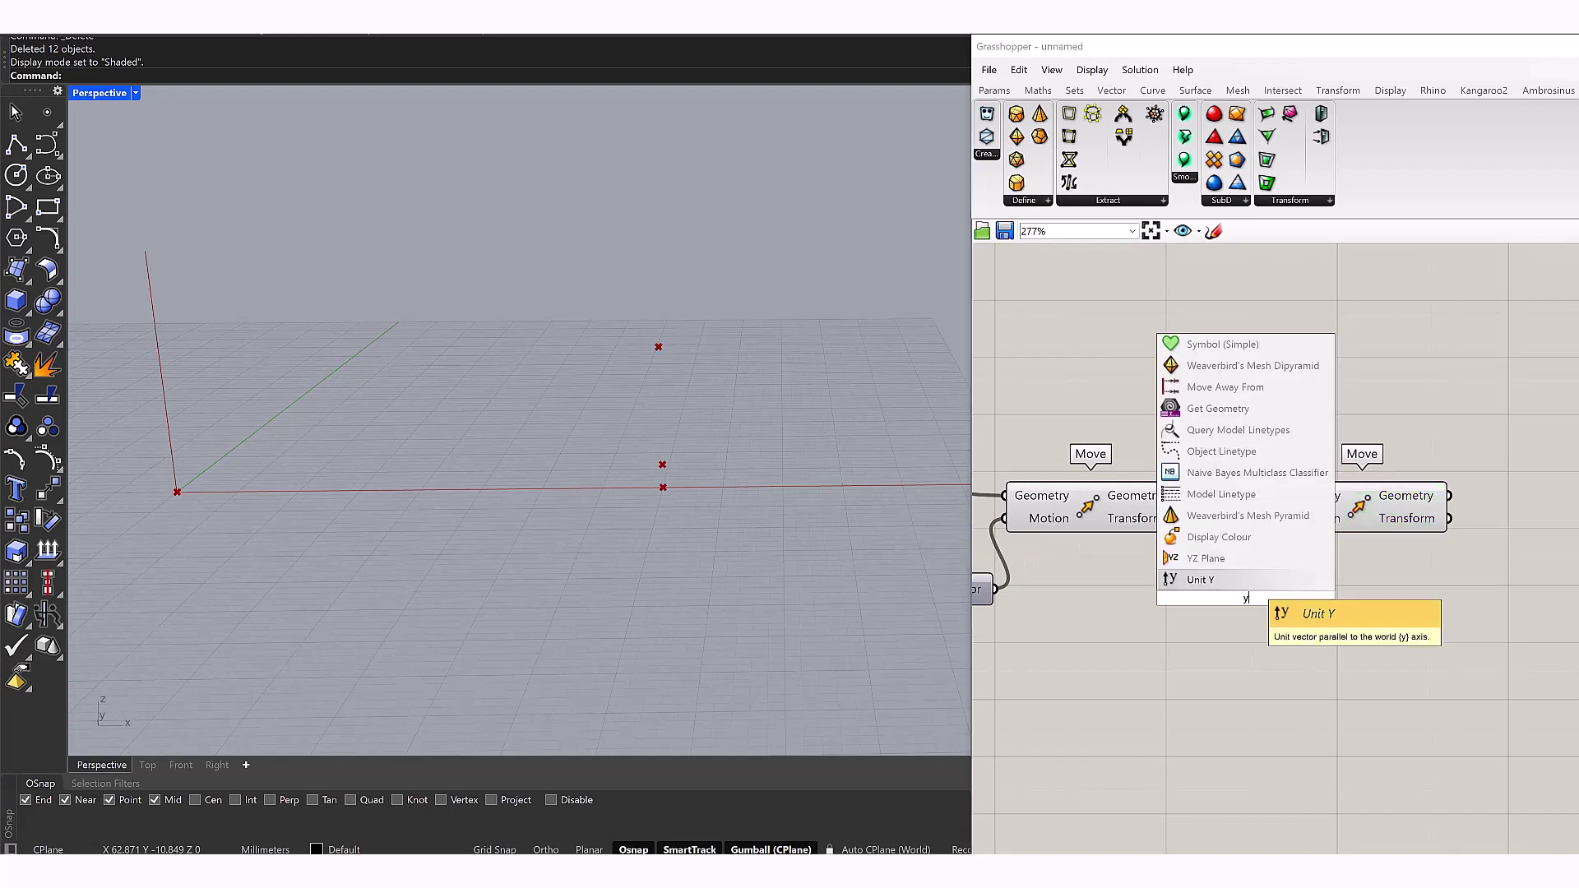
{"action": "key", "text": "Return"}
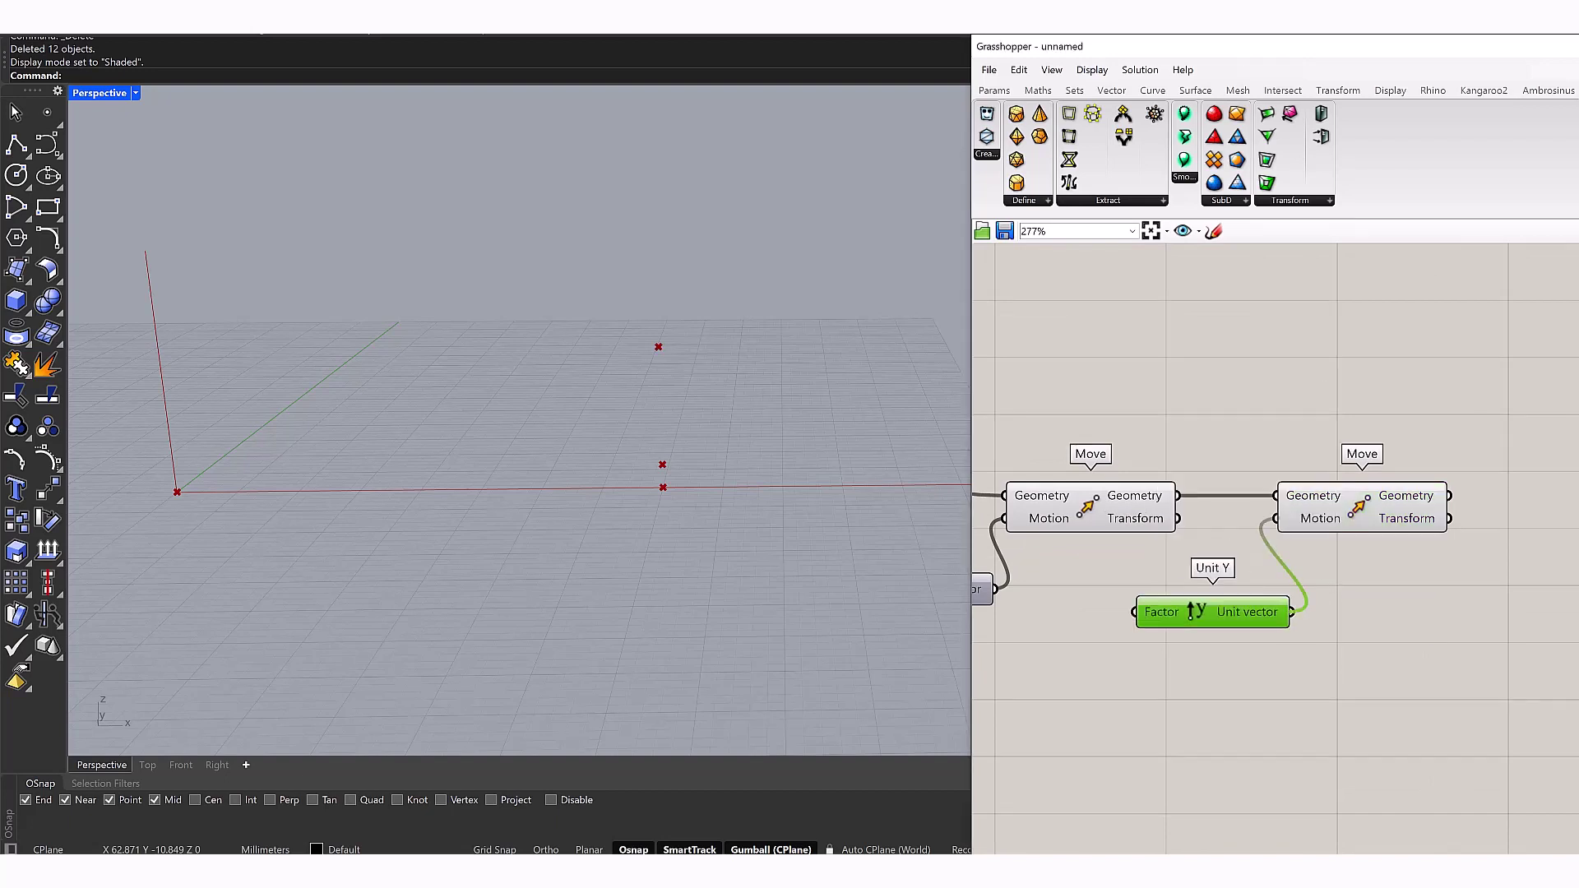
Create a 5.00 number slider below the Unit Y vector and connect it to the vector's Factor input
{"action": "right_click_drag", "start_coordinate": [1315, 699], "coordinate": [1391, 609]}
{"action": "double_click", "coordinate": [1222, 586]}
{"action": "type", "text": "5."}
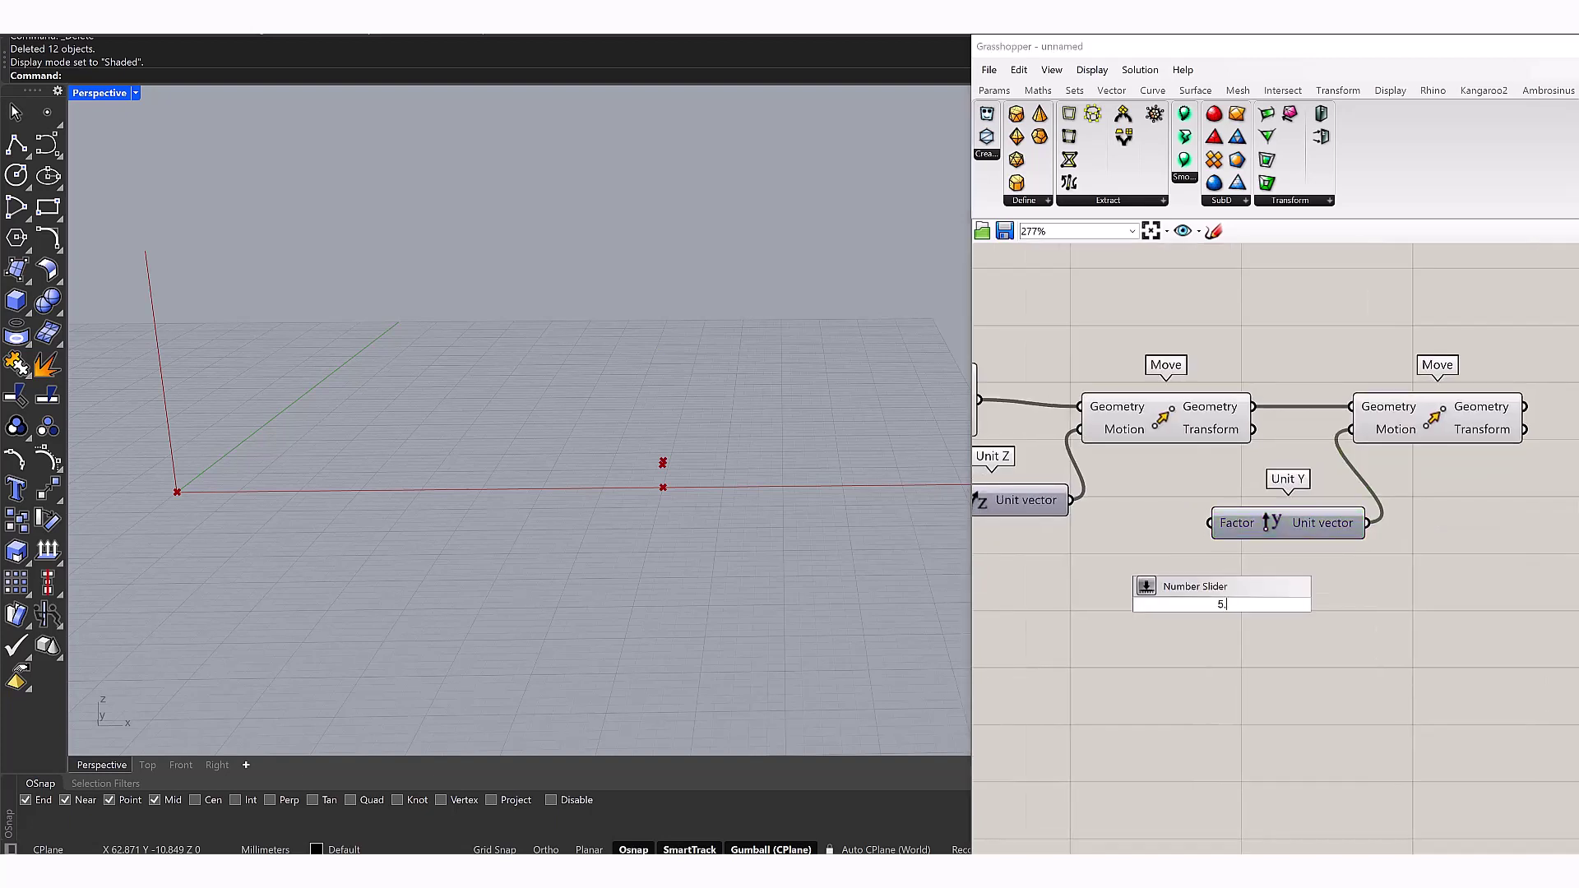
{"action": "key", "text": "Return"}
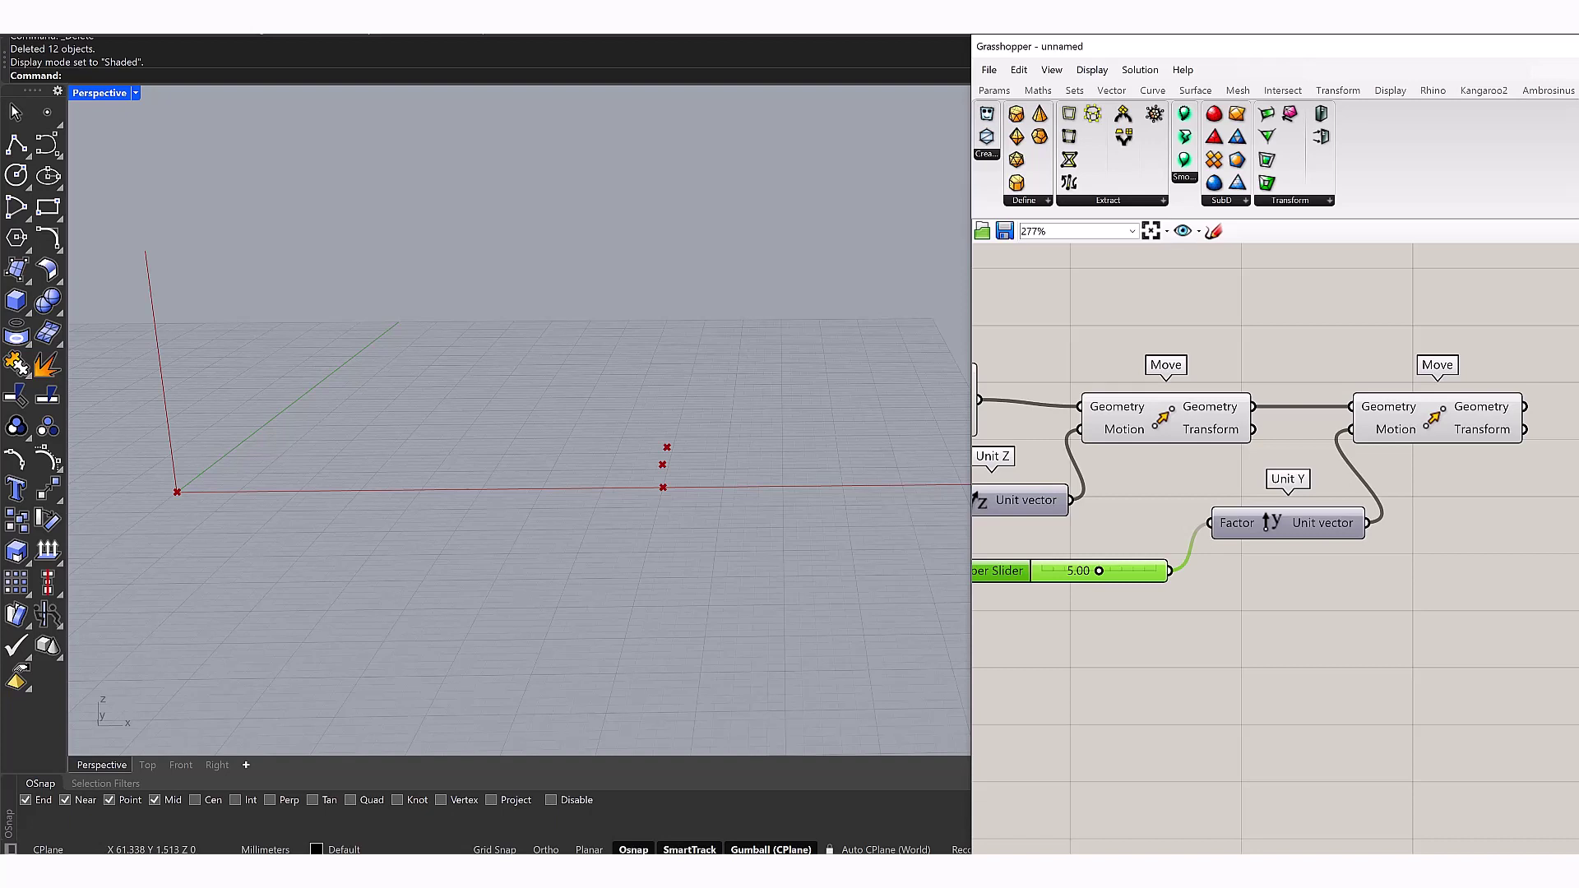
Replace the Unit Y vector with a Unit X vector, wired from the 5.00 slider to the second Move's Motion input
{"action": "left_click_drag", "start_coordinate": [1438, 419], "coordinate": [1460, 419]}
{"action": "left_click", "coordinate": [1288, 523]}
{"action": "key", "text": "Delete"}
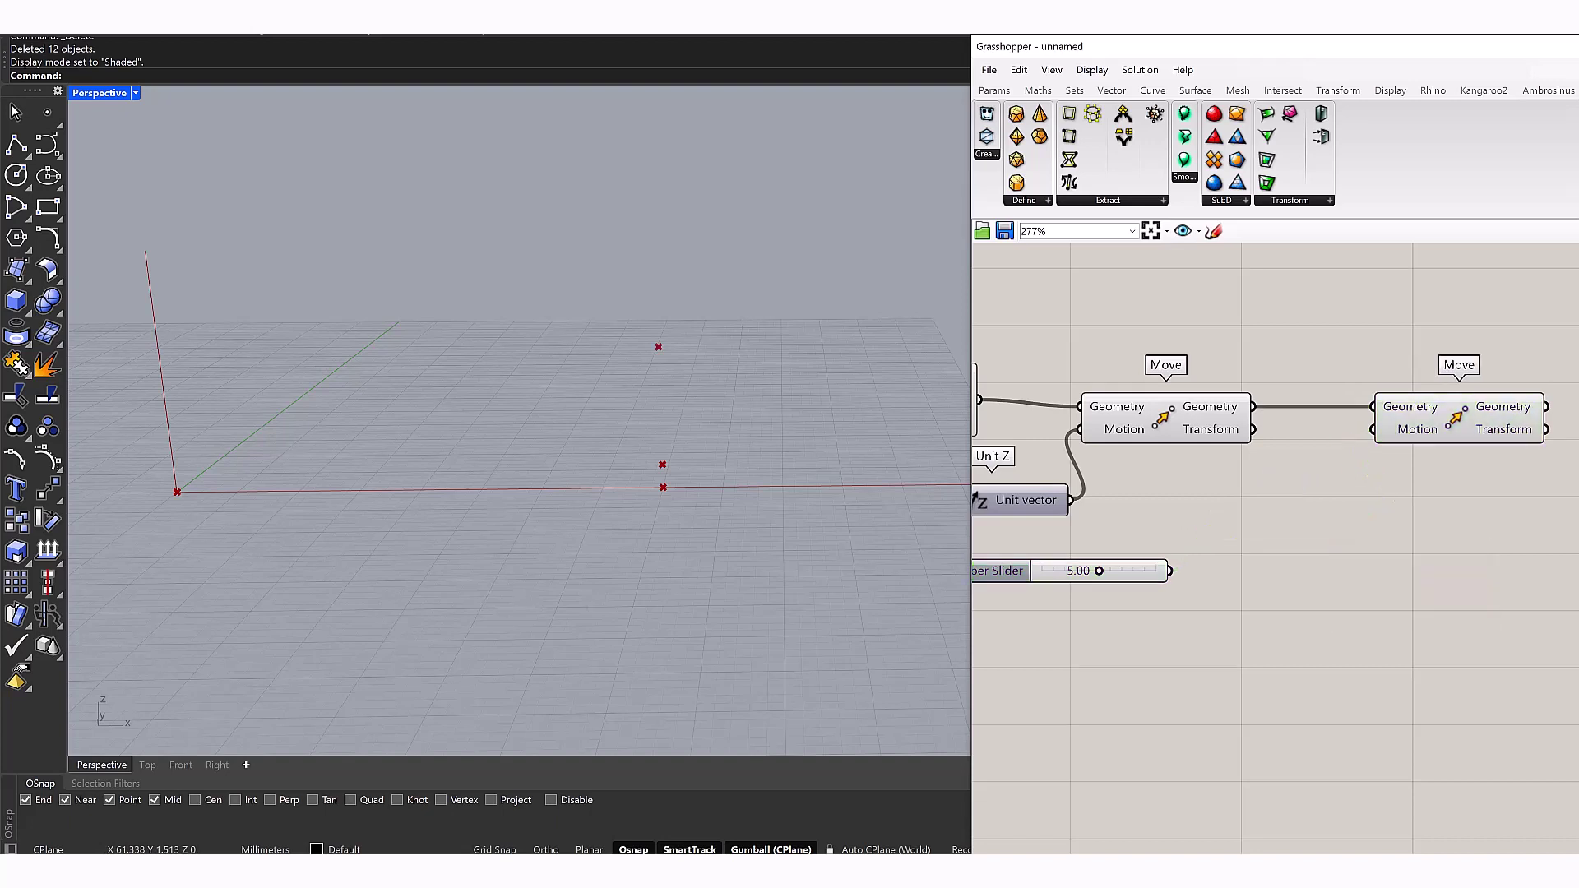
{"action": "double_click", "coordinate": [1304, 526]}
{"action": "type", "text": "unit x"}
{"action": "key", "text": "Return"}
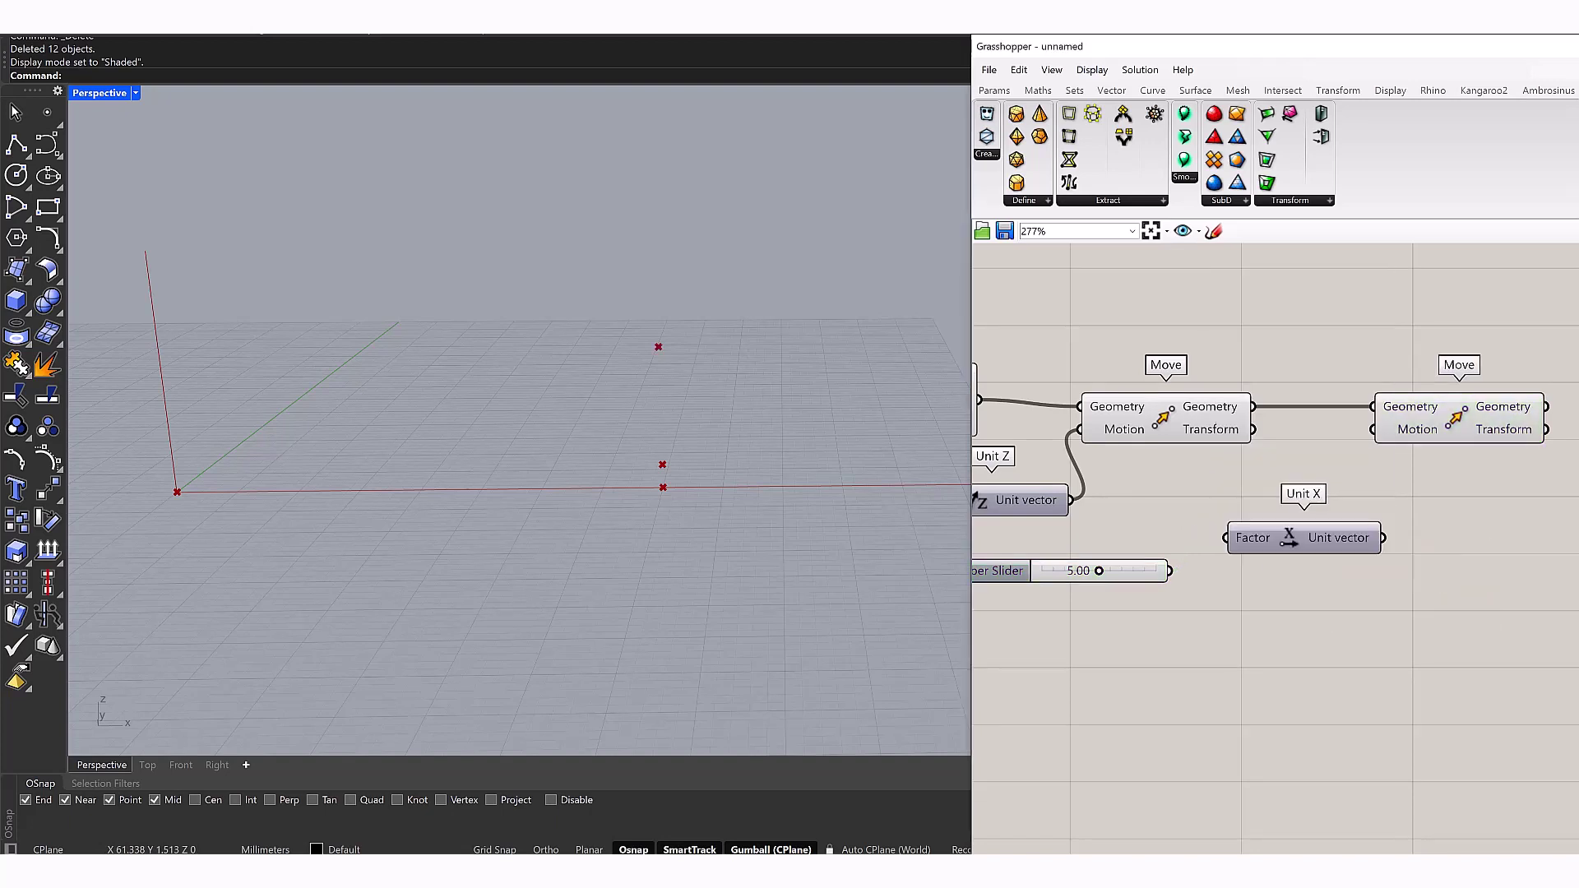
{"action": "left_click_drag", "start_coordinate": [1384, 469], "coordinate": [1373, 429]}
{"action": "right_click_drag", "start_coordinate": [177, 492], "coordinate": [95, 606], "text": "shift"}
{"action": "scroll", "coordinate": [1275, 494], "scroll_direction": "down", "scroll_amount": 2}
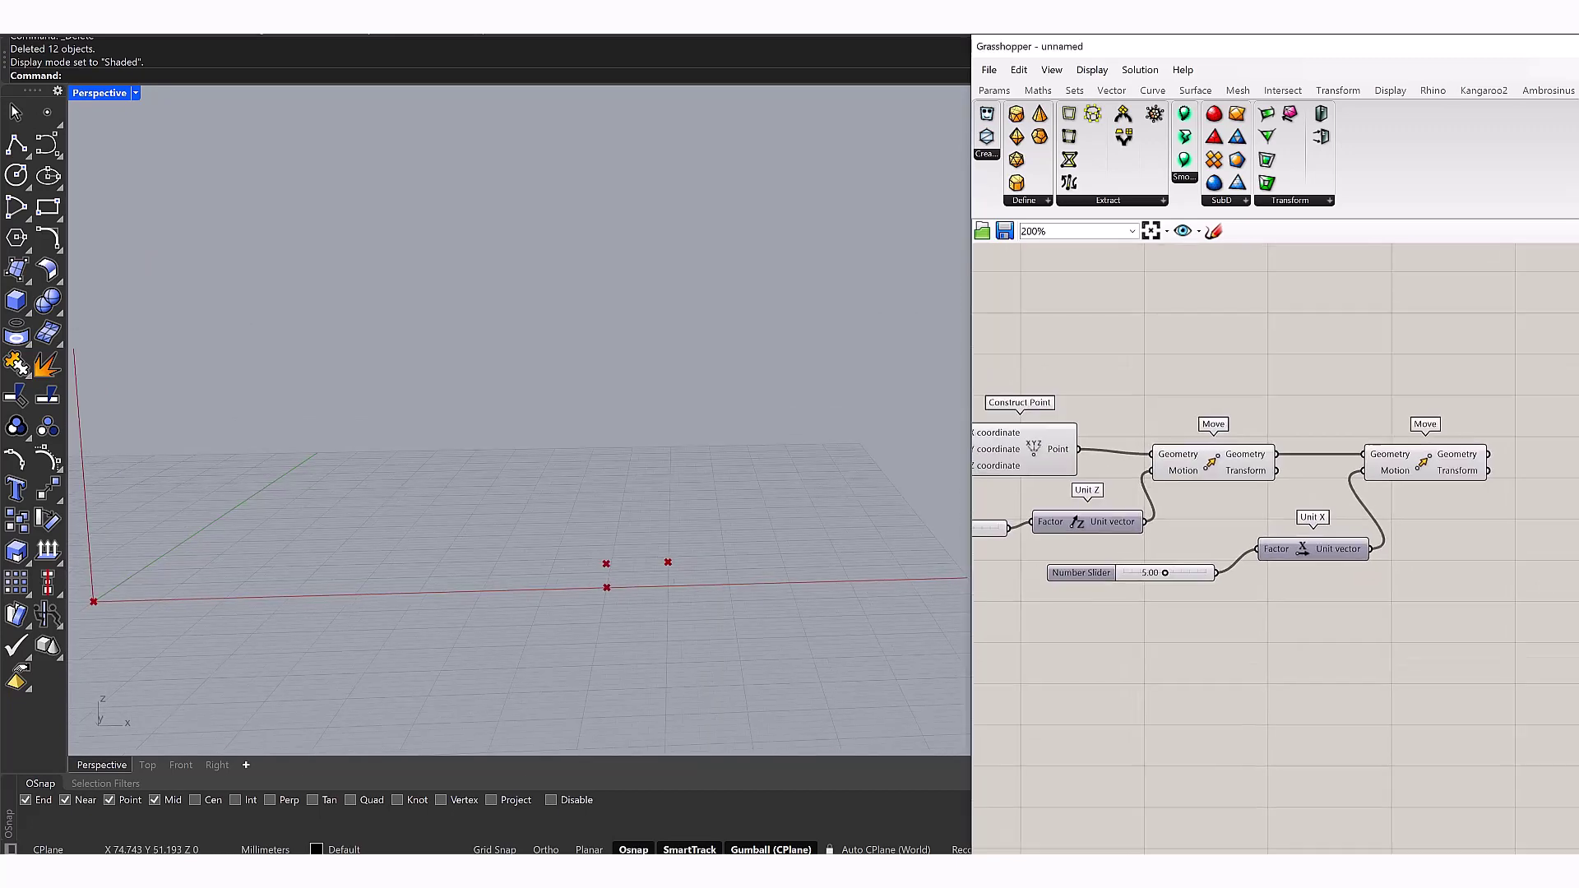
Set the number slider driving the Unit X vector to 4.00
{"action": "scroll", "coordinate": [1137, 572], "scroll_direction": "up", "scroll_amount": 5}
{"action": "left_click_drag", "start_coordinate": [1221, 574], "coordinate": [1185, 574]}
{"action": "double_click", "coordinate": [1184, 574]}
{"action": "type", "text": "4"}
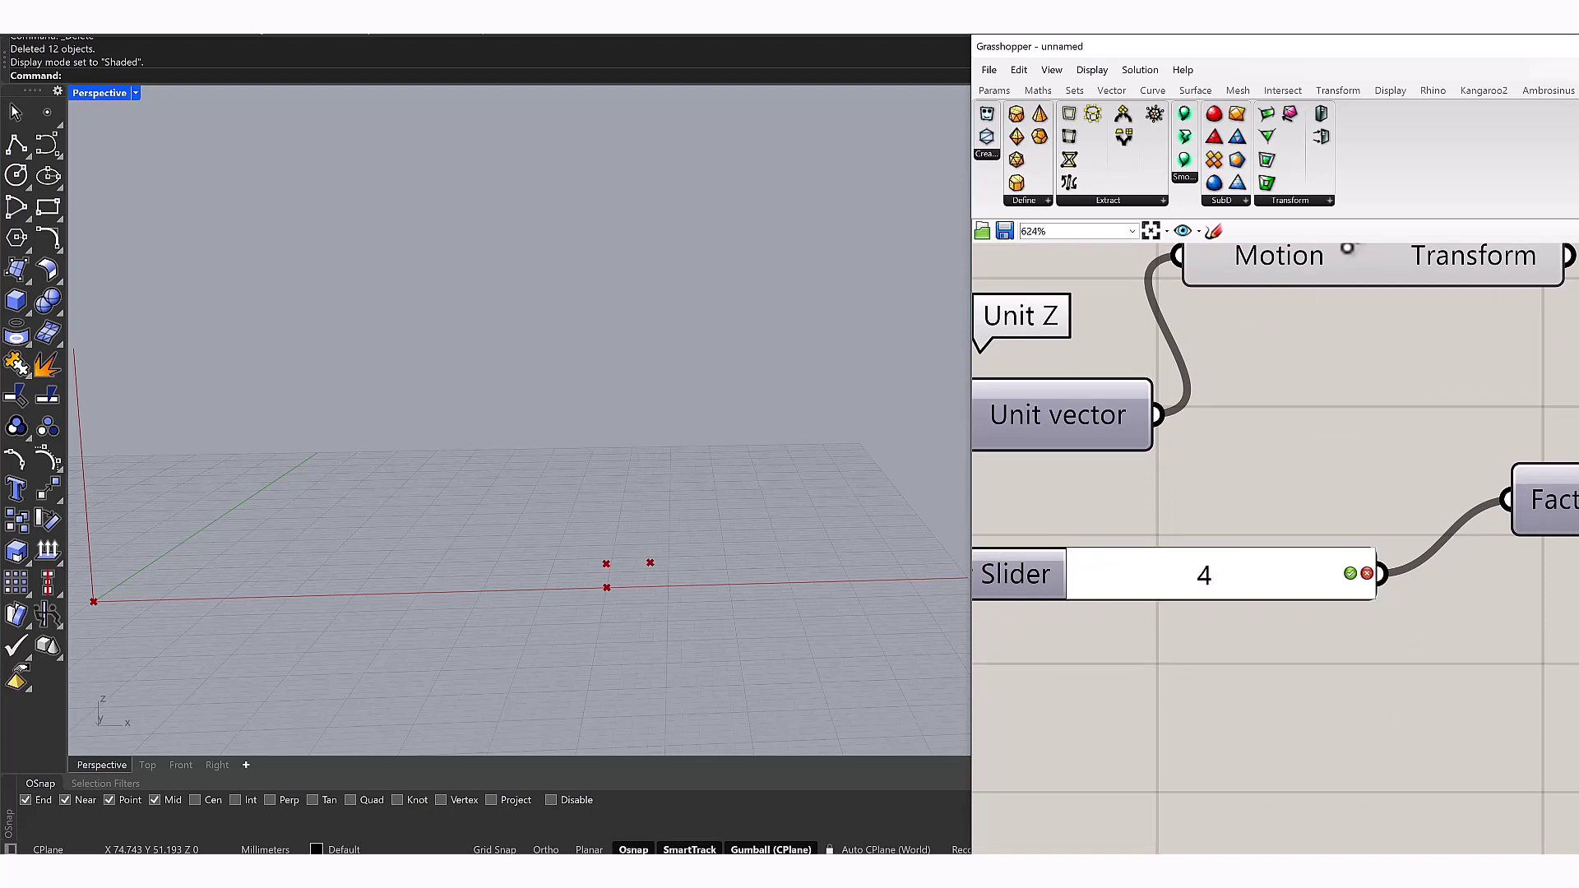
{"action": "key", "text": "Return"}
{"action": "right_click", "coordinate": [1127, 461]}
{"action": "scroll", "coordinate": [1274, 543], "scroll_direction": "down", "scroll_amount": 8}
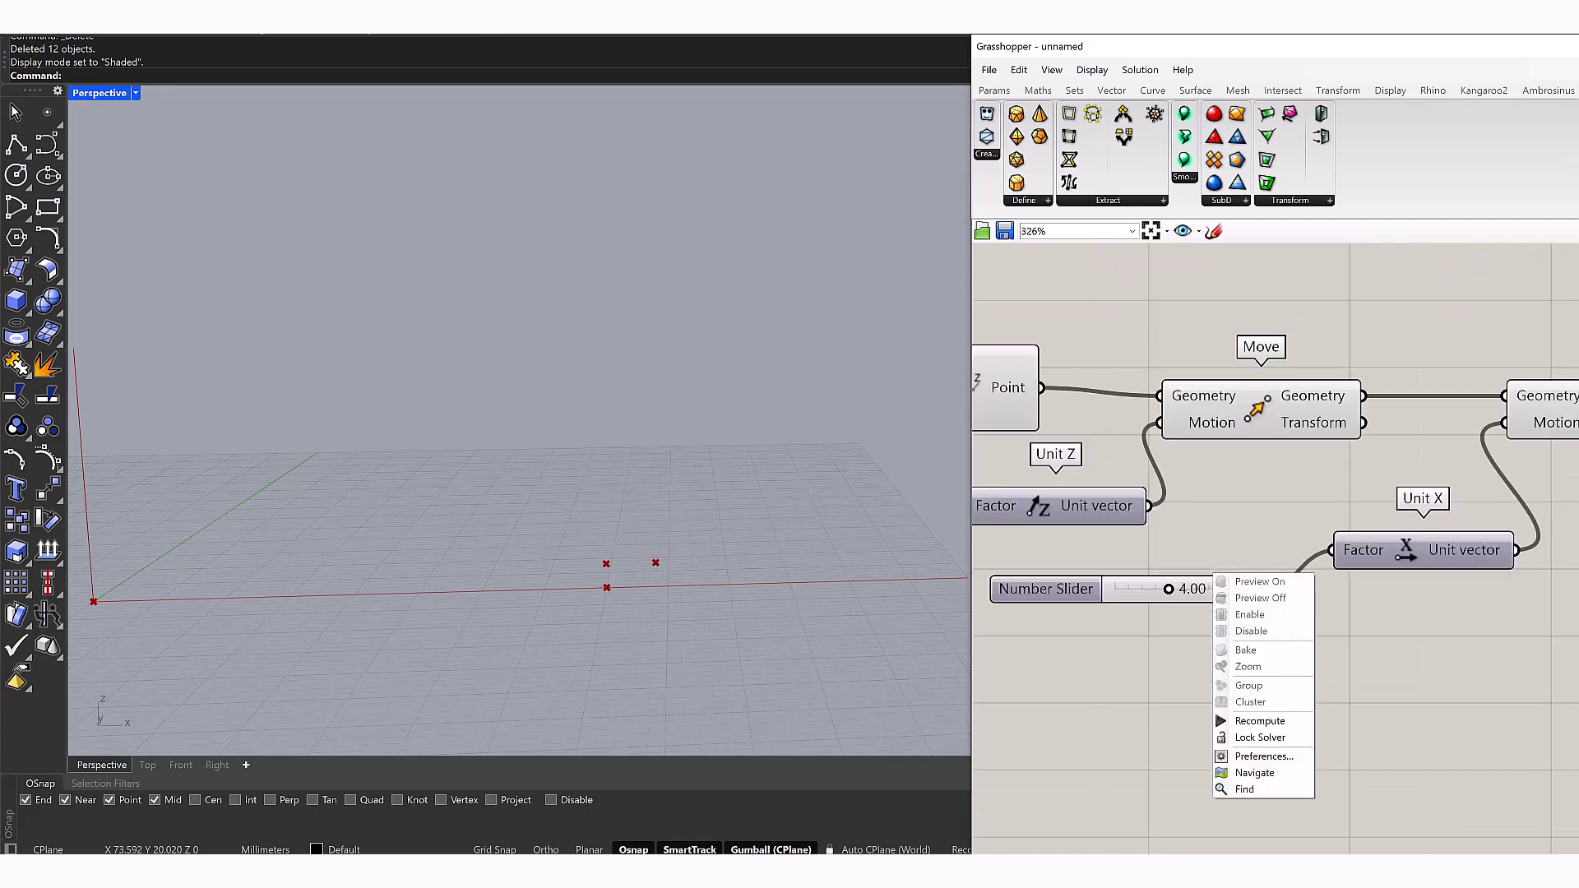
{"action": "left_click", "coordinate": [1007, 461]}
Add a PolyLine component and feed the constructed point and both Moves' Geometry outputs into its Vertices input, in that order
{"action": "mouse_move", "coordinate": [1069, 576]}
{"action": "right_mouse_down"}
{"action": "mouse_move", "coordinate": [1172, 545]}
{"action": "mouse_move", "coordinate": [1062, 598]}
{"action": "right_mouse_up"}
{"action": "double_click", "coordinate": [1340, 395]}
{"action": "type", "text": "p"}
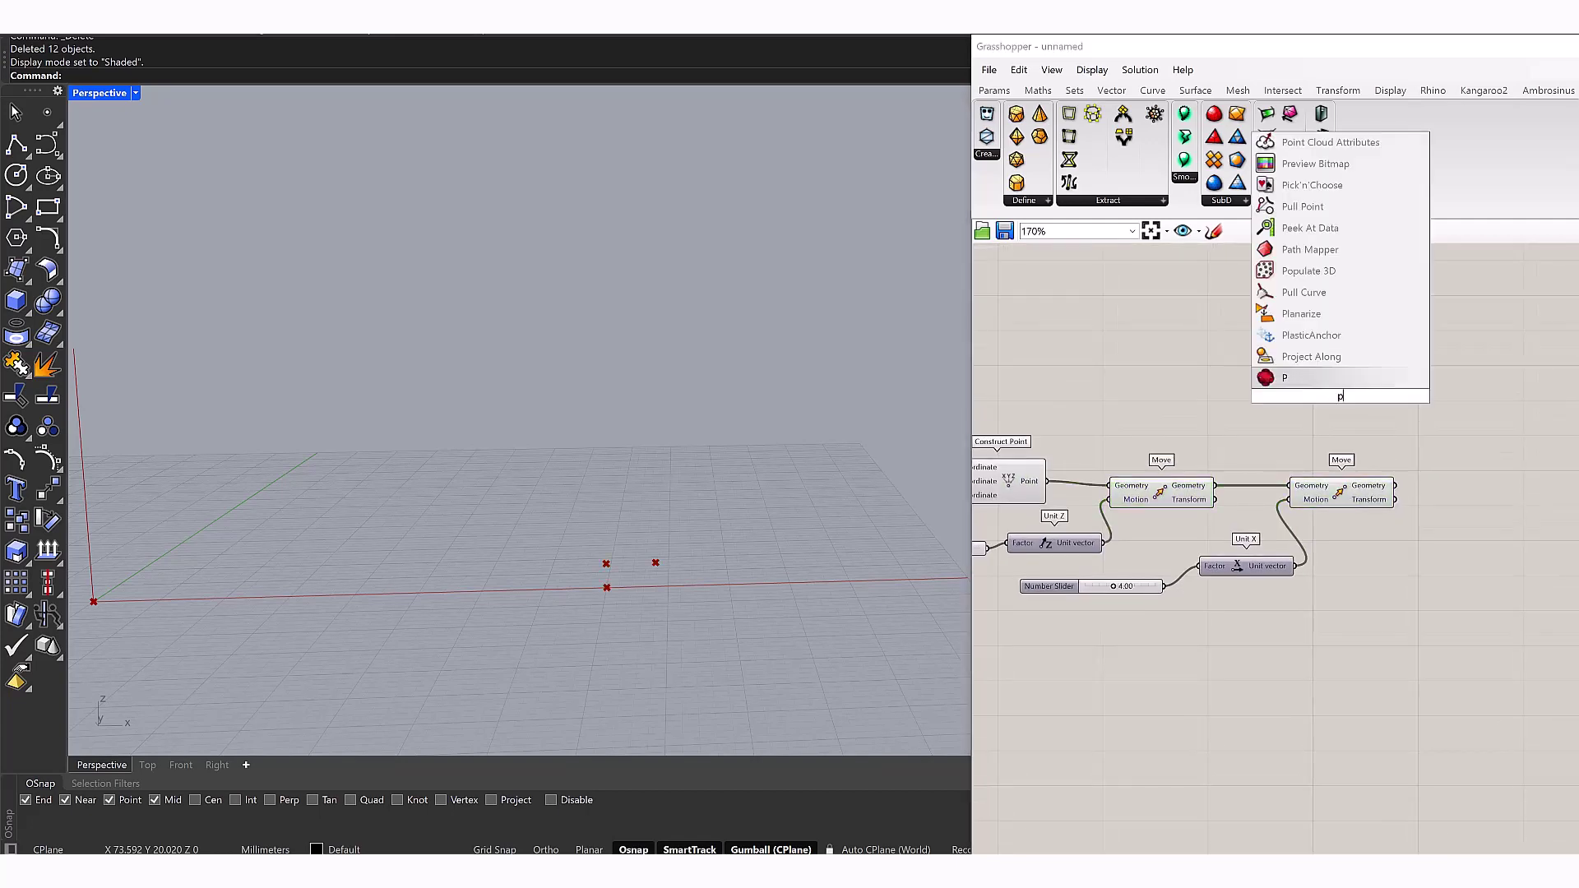
{"action": "type", "text": "olyli"}
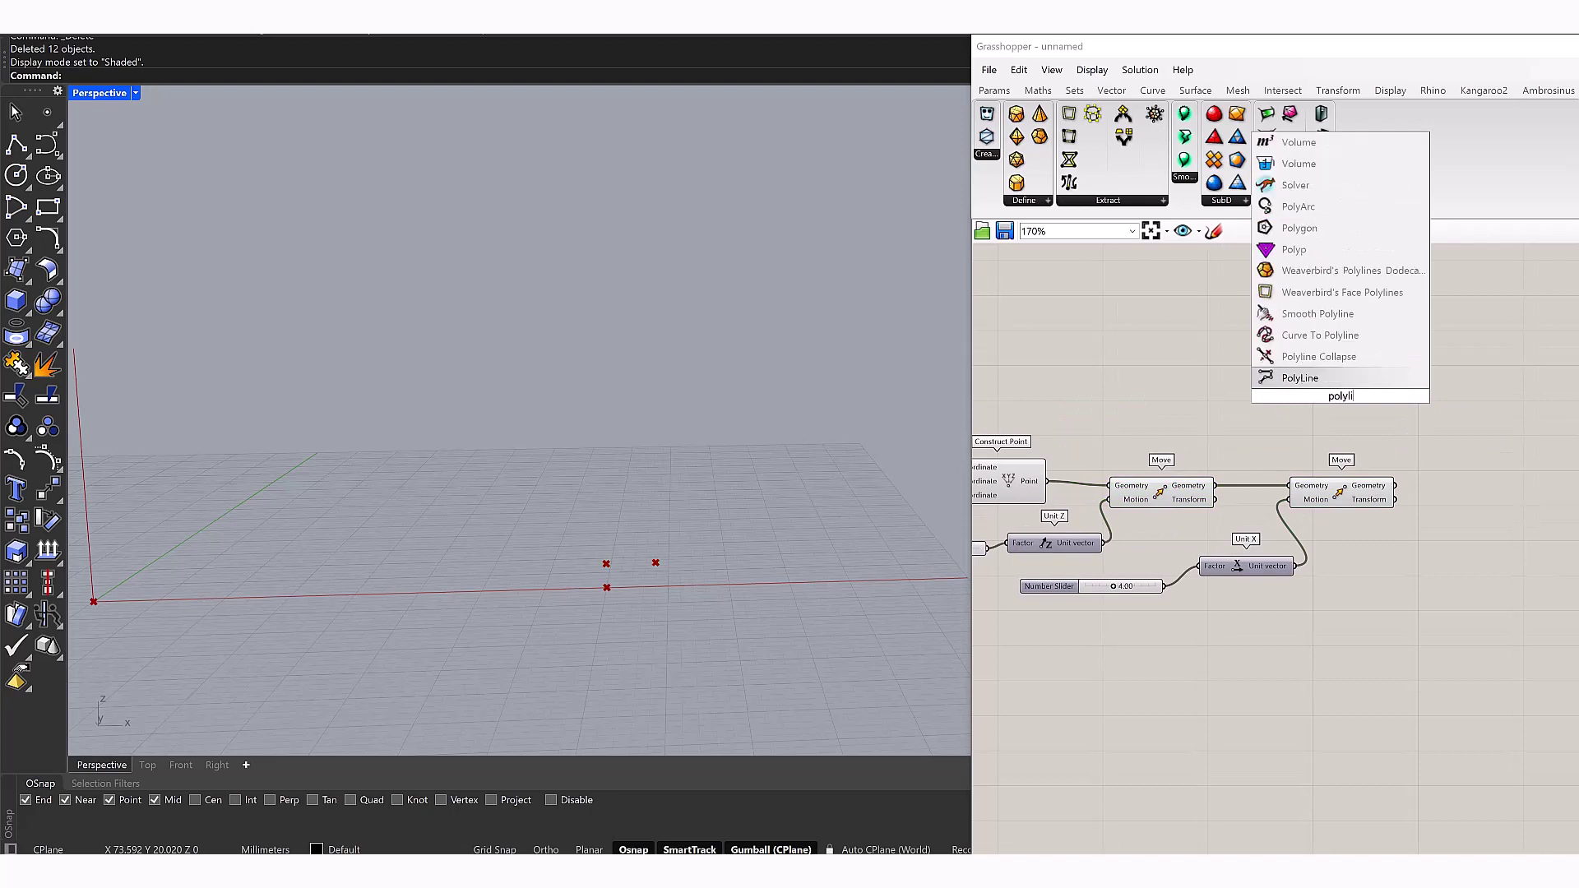
{"action": "key", "text": "Return"}
{"action": "left_click", "coordinate": [1008, 481]}
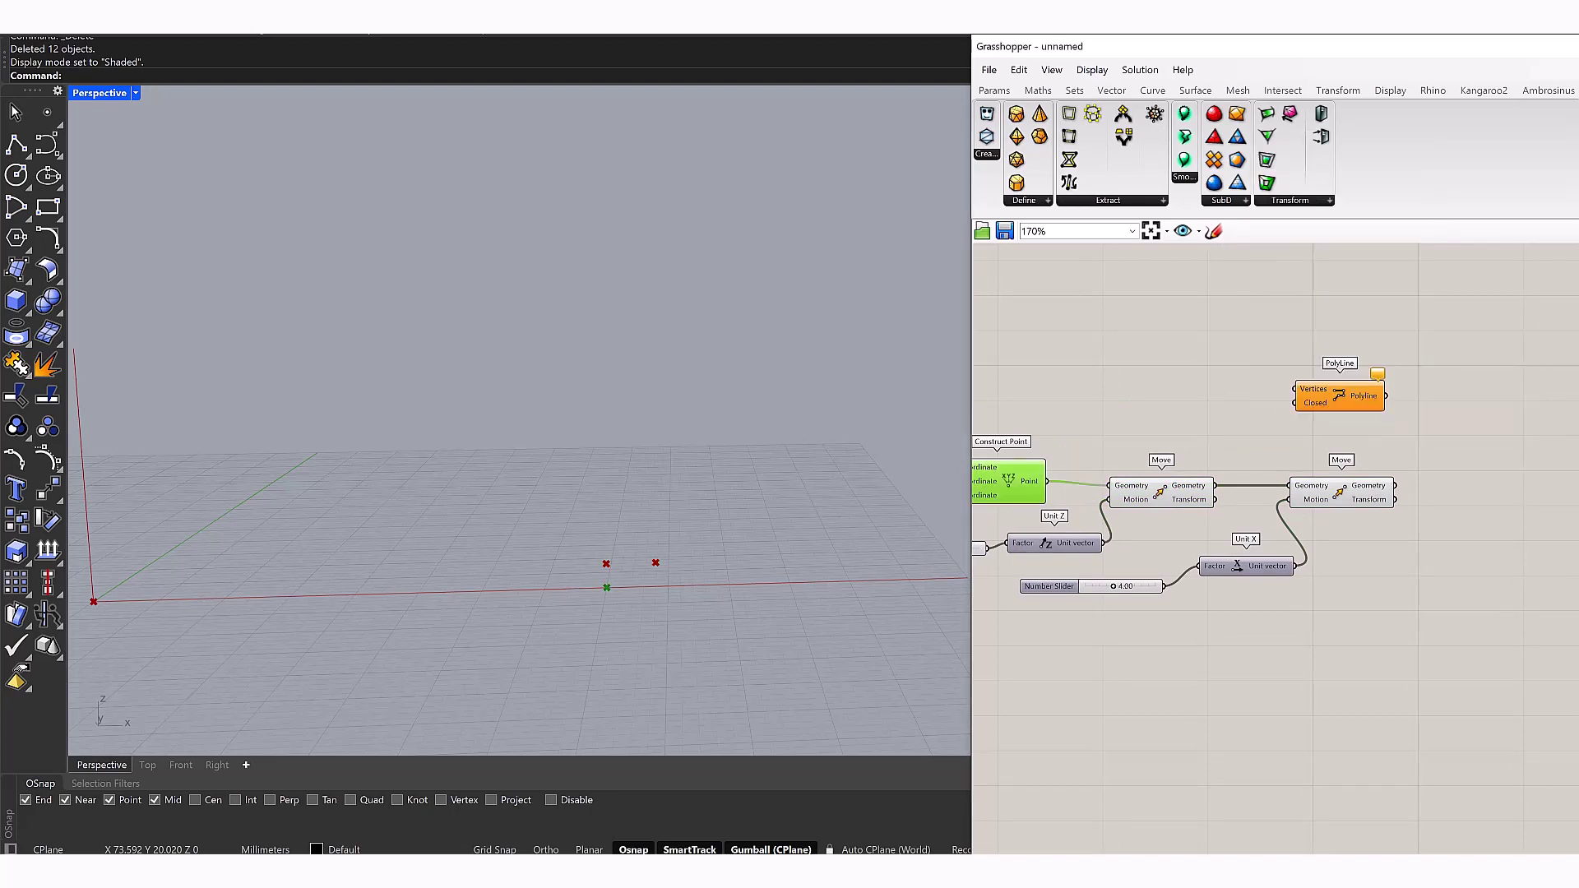
{"action": "left_click_drag", "start_coordinate": [1047, 481], "coordinate": [1295, 388]}
{"action": "left_click_drag", "start_coordinate": [1215, 485], "coordinate": [1447, 402], "text": "shift"}
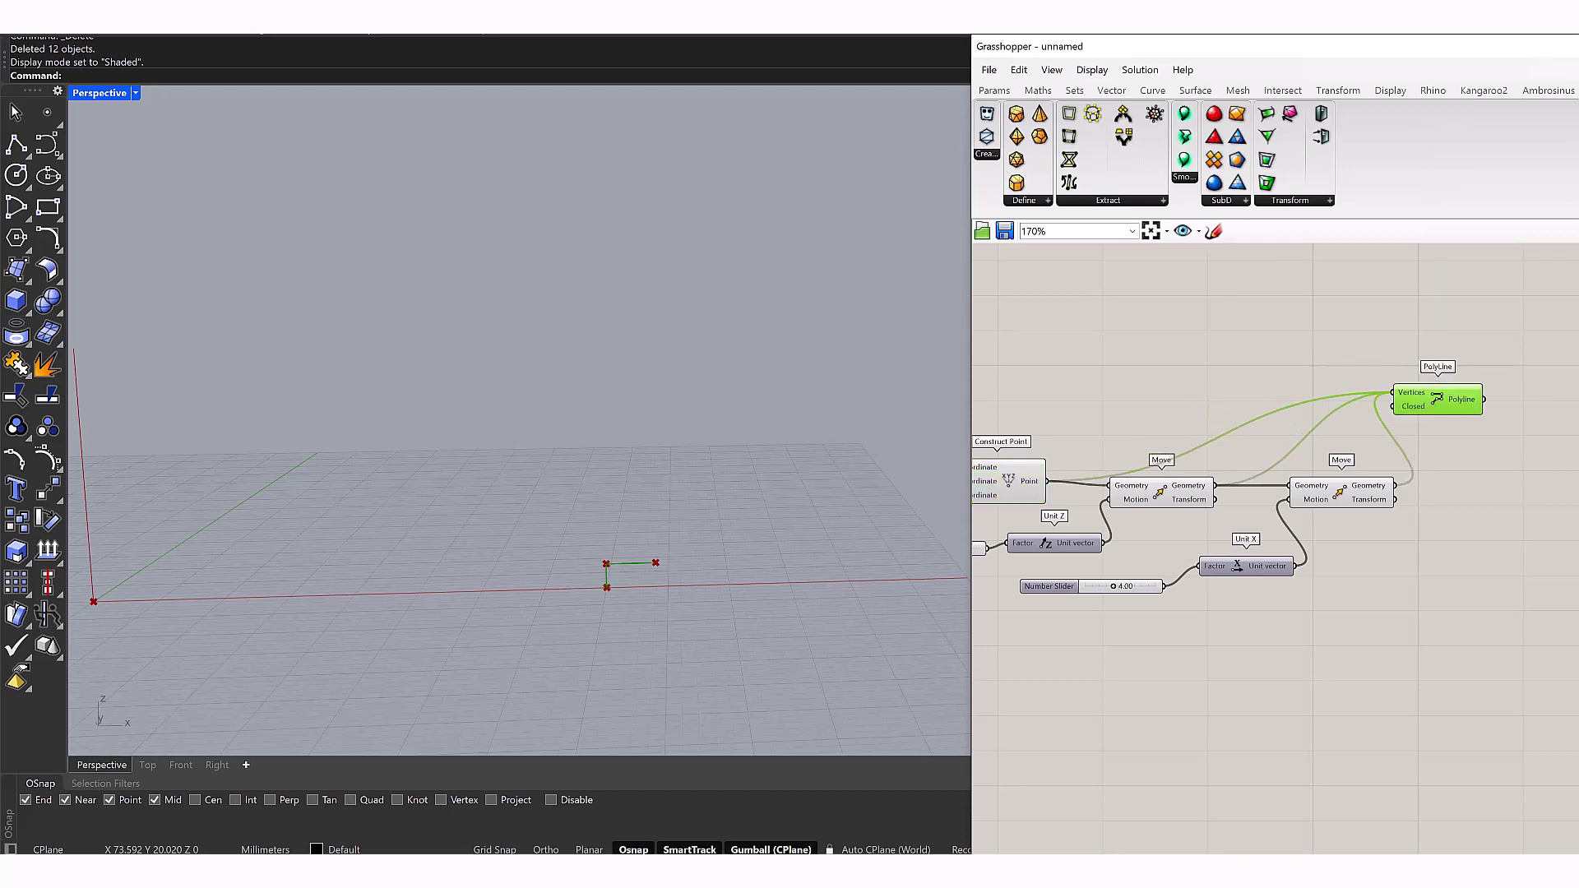
Hide the viewport previews of the Construct Point and both Move components
{"action": "left_click", "coordinate": [1009, 481]}
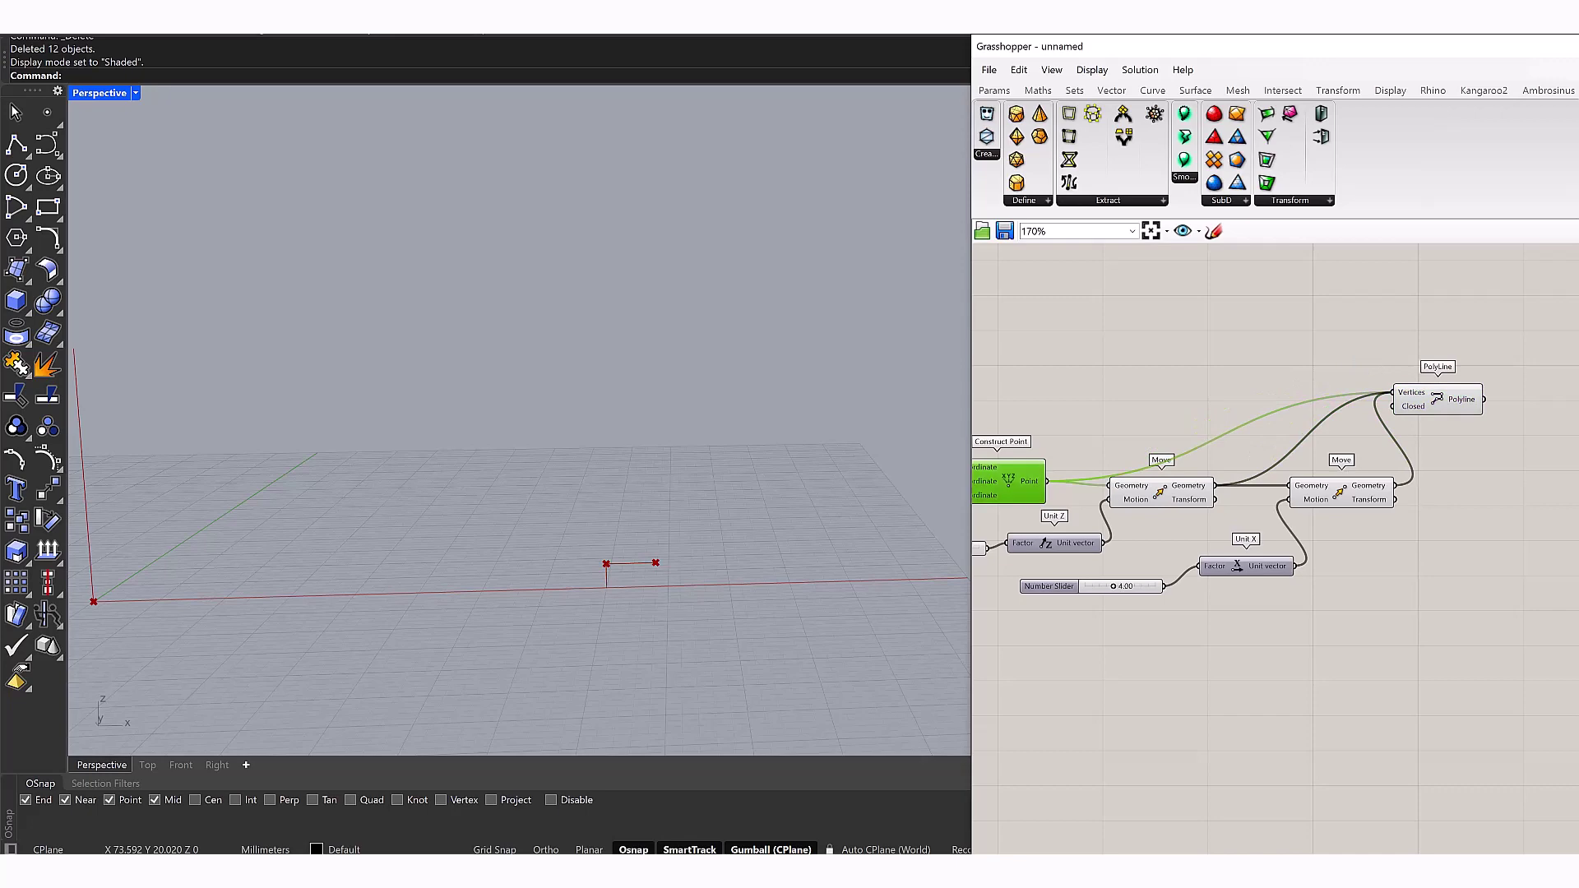
{"action": "left_click", "coordinate": [1161, 492]}
{"action": "left_click", "coordinate": [1341, 492]}
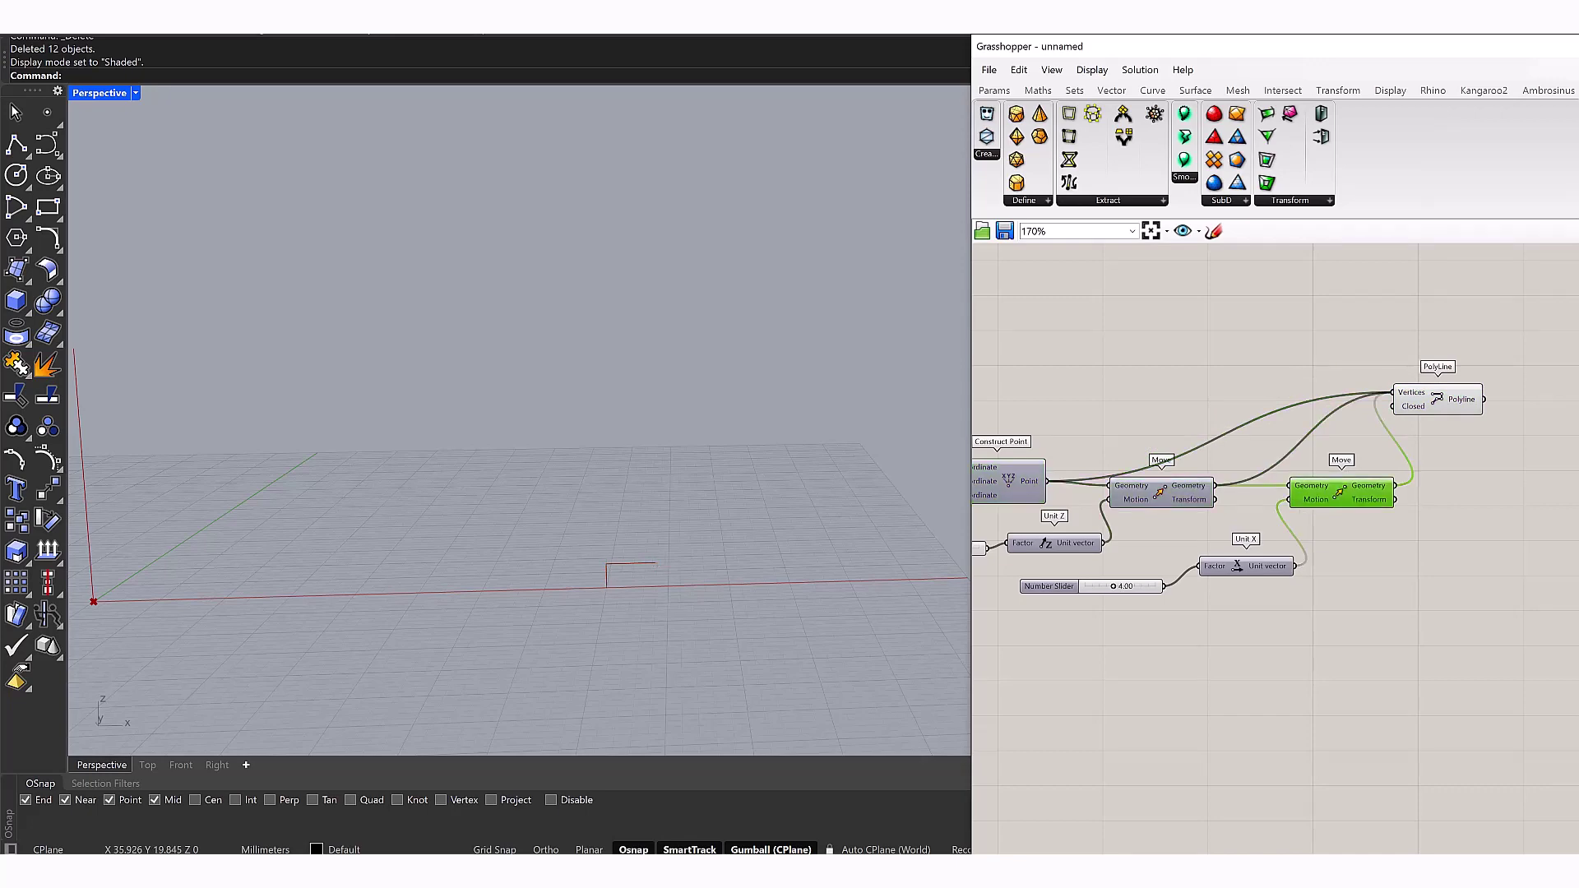
{"action": "right_click_drag", "start_coordinate": [526, 576], "coordinate": [600, 588]}
Add a Linear Array component beside the PolyLine and connect the polyline to its Geometry input
{"action": "right_click_drag", "start_coordinate": [1356, 411], "coordinate": [1082, 552]}
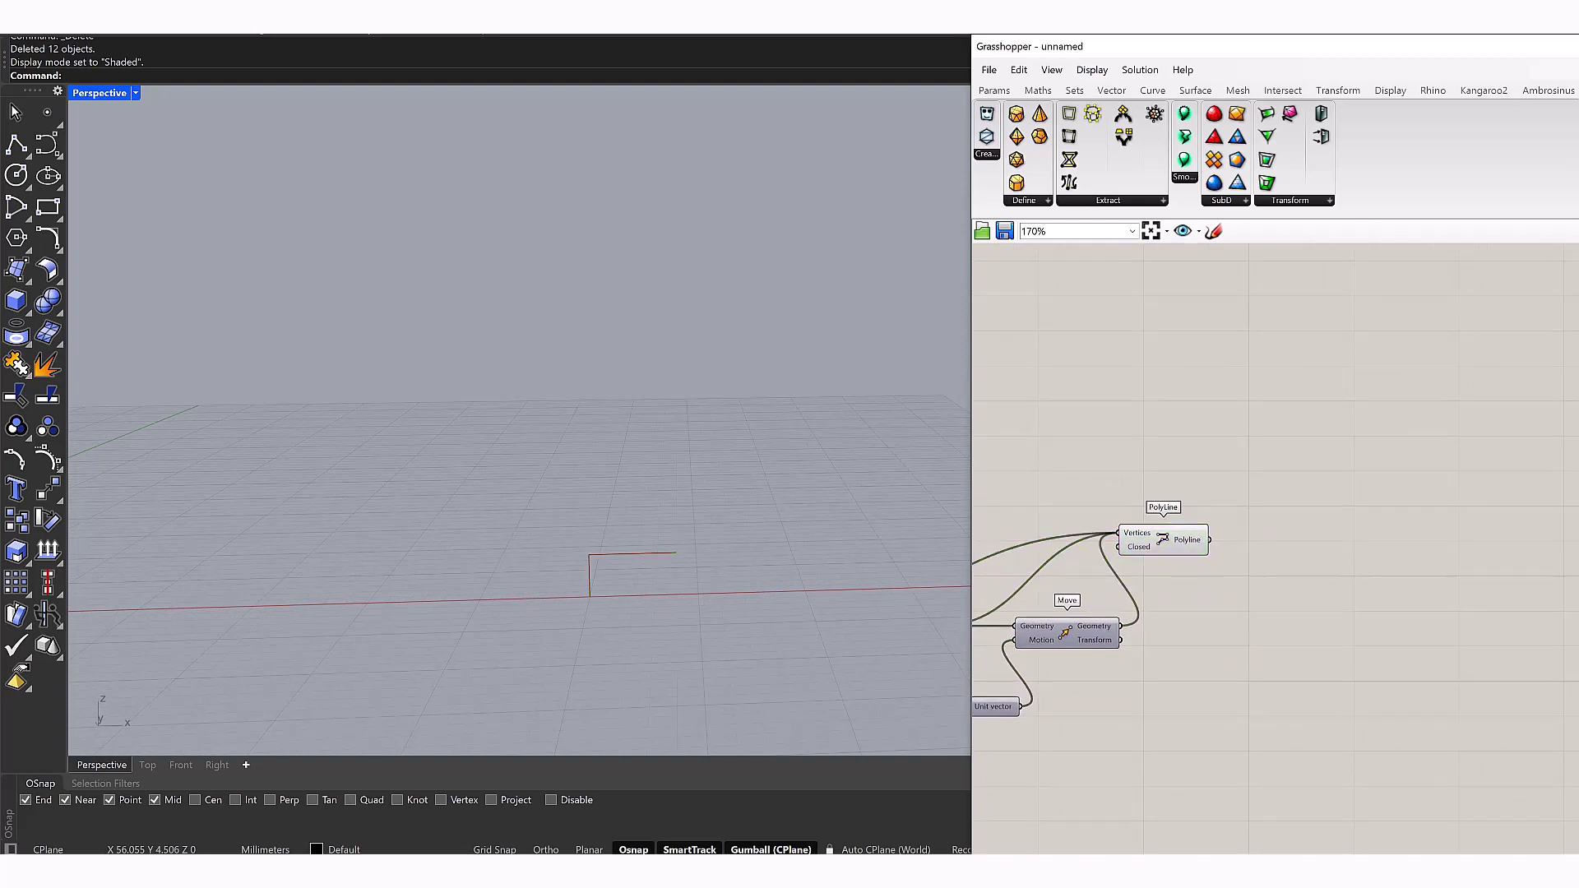
{"action": "double_click", "coordinate": [1292, 485]}
{"action": "type", "text": "arra"}
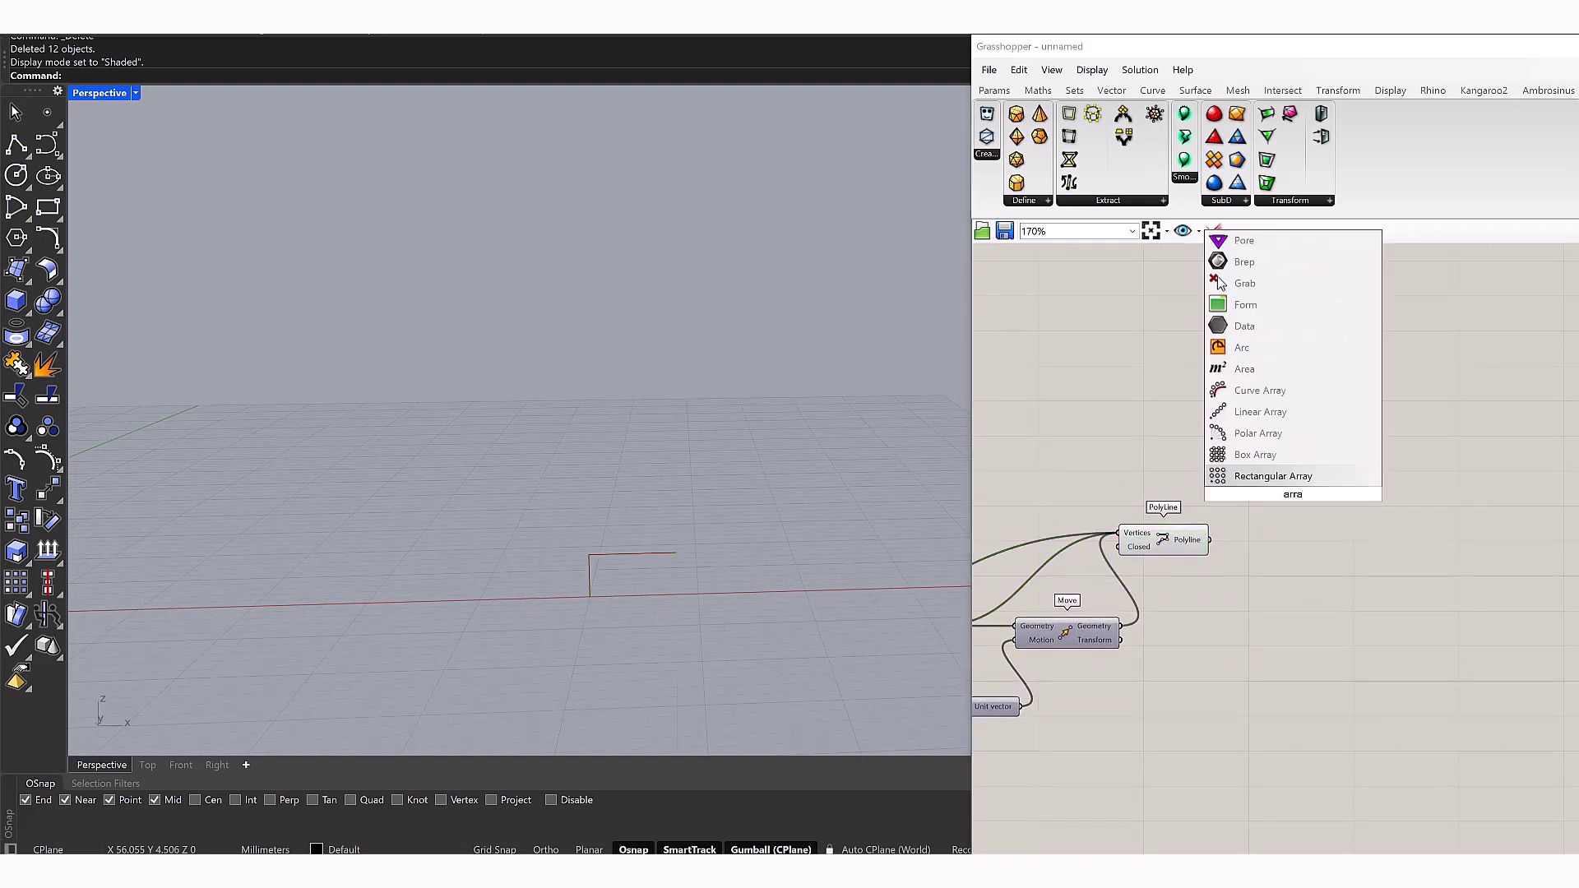
{"action": "left_click", "coordinate": [1260, 412]}
{"action": "left_click_drag", "start_coordinate": [1295, 494], "coordinate": [1320, 536]}
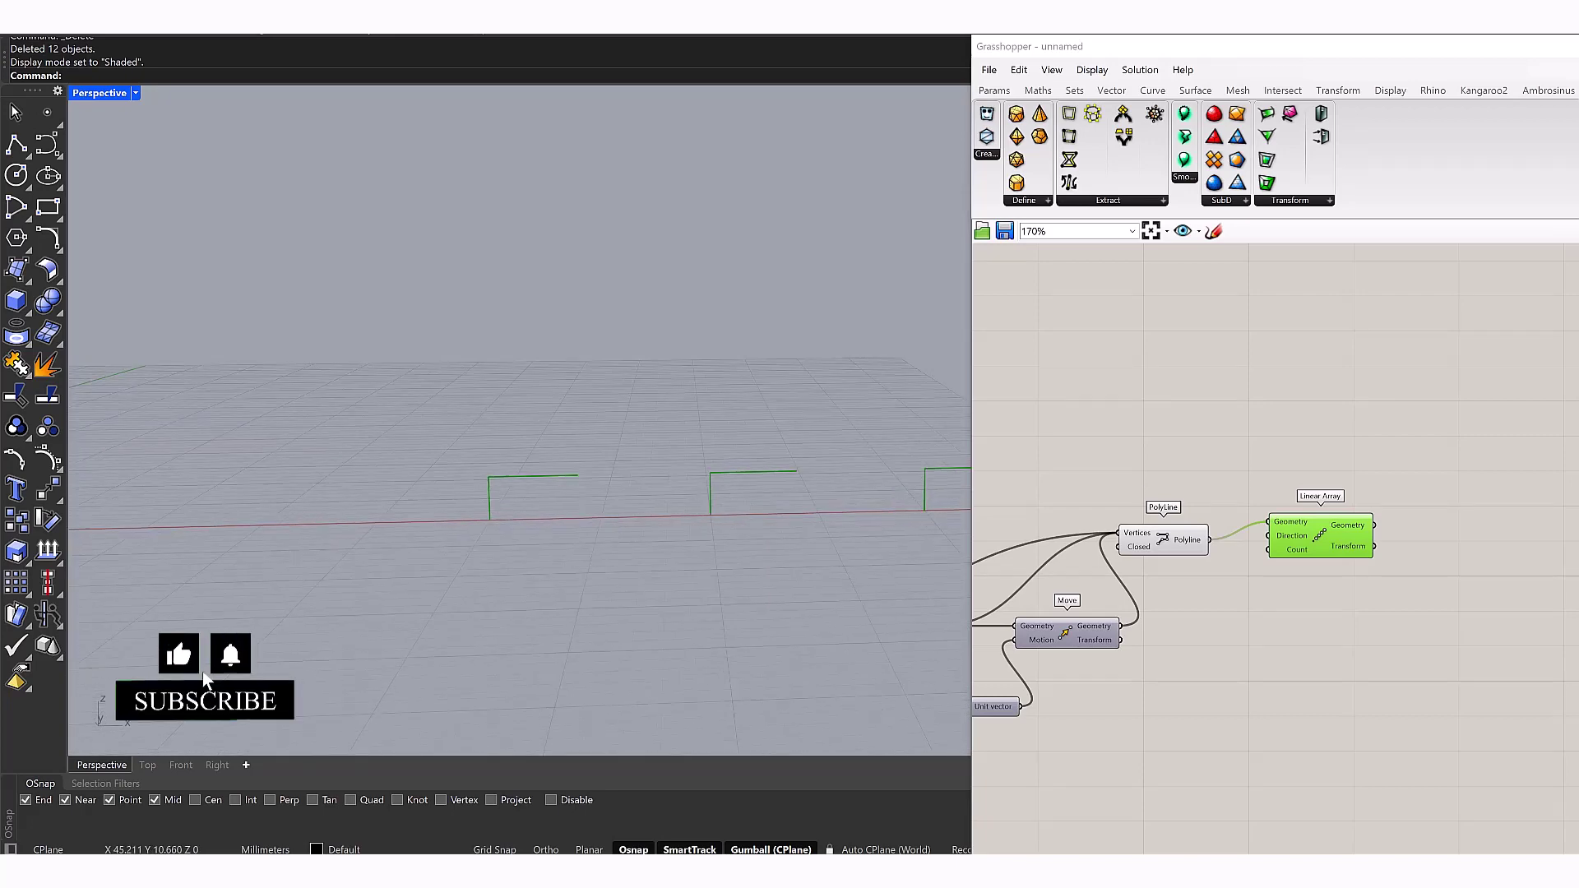
Turn the viewport previews of the Construct Point and the second Move component back on
{"action": "scroll", "coordinate": [1183, 518], "scroll_direction": "down", "scroll_amount": 4}
{"action": "scroll", "coordinate": [982, 646], "scroll_direction": "up", "scroll_amount": 4}
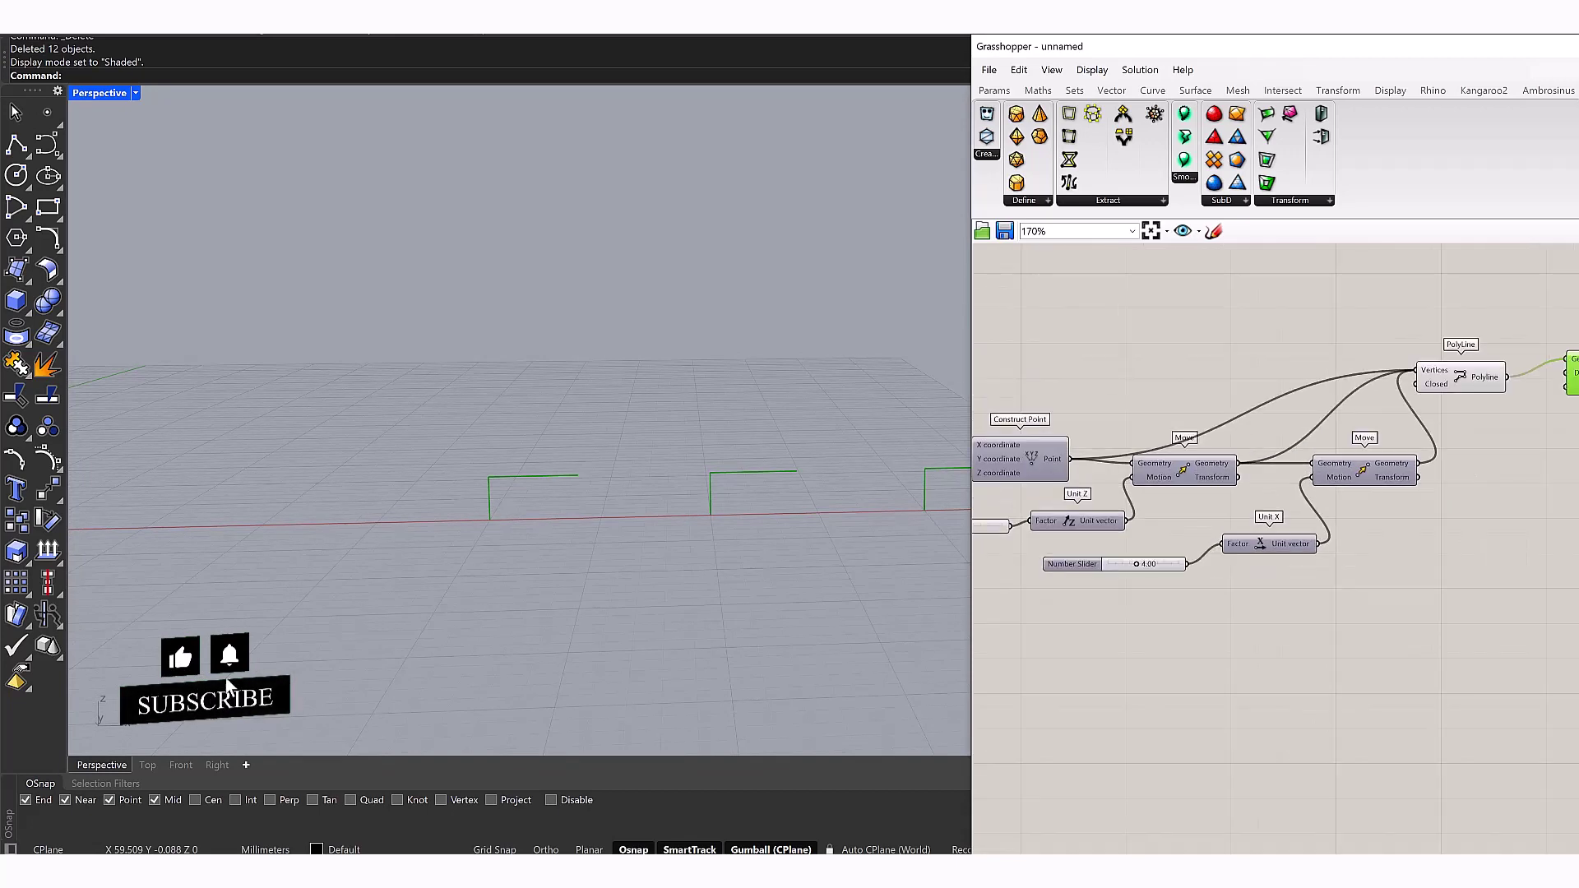
{"action": "left_click", "coordinate": [1184, 470]}
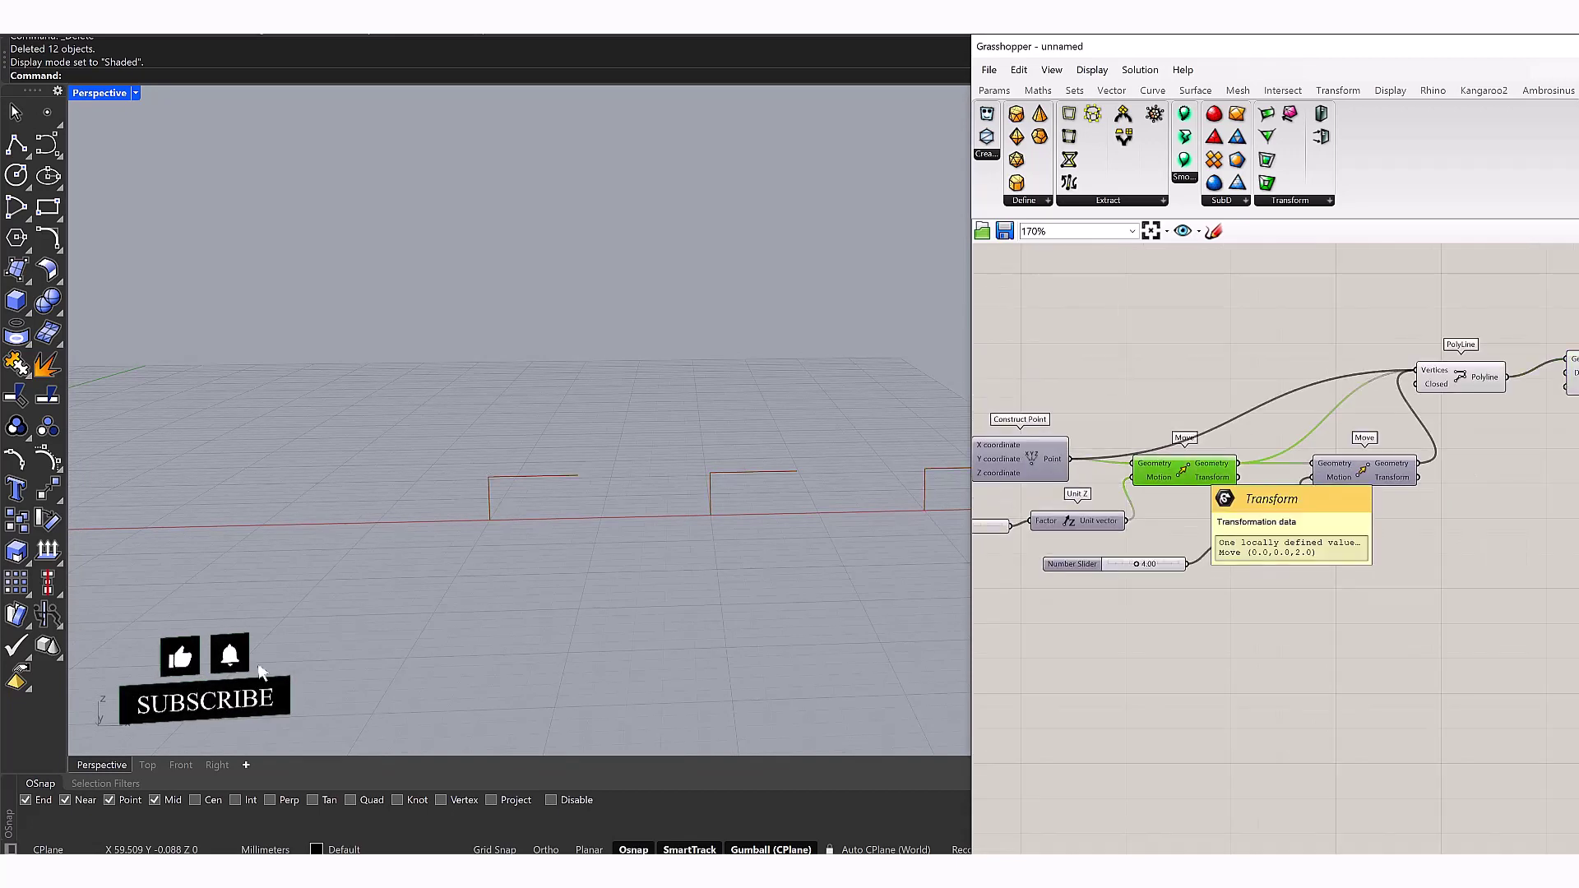
{"action": "left_click", "coordinate": [1019, 458]}
{"action": "left_click", "coordinate": [1364, 470]}
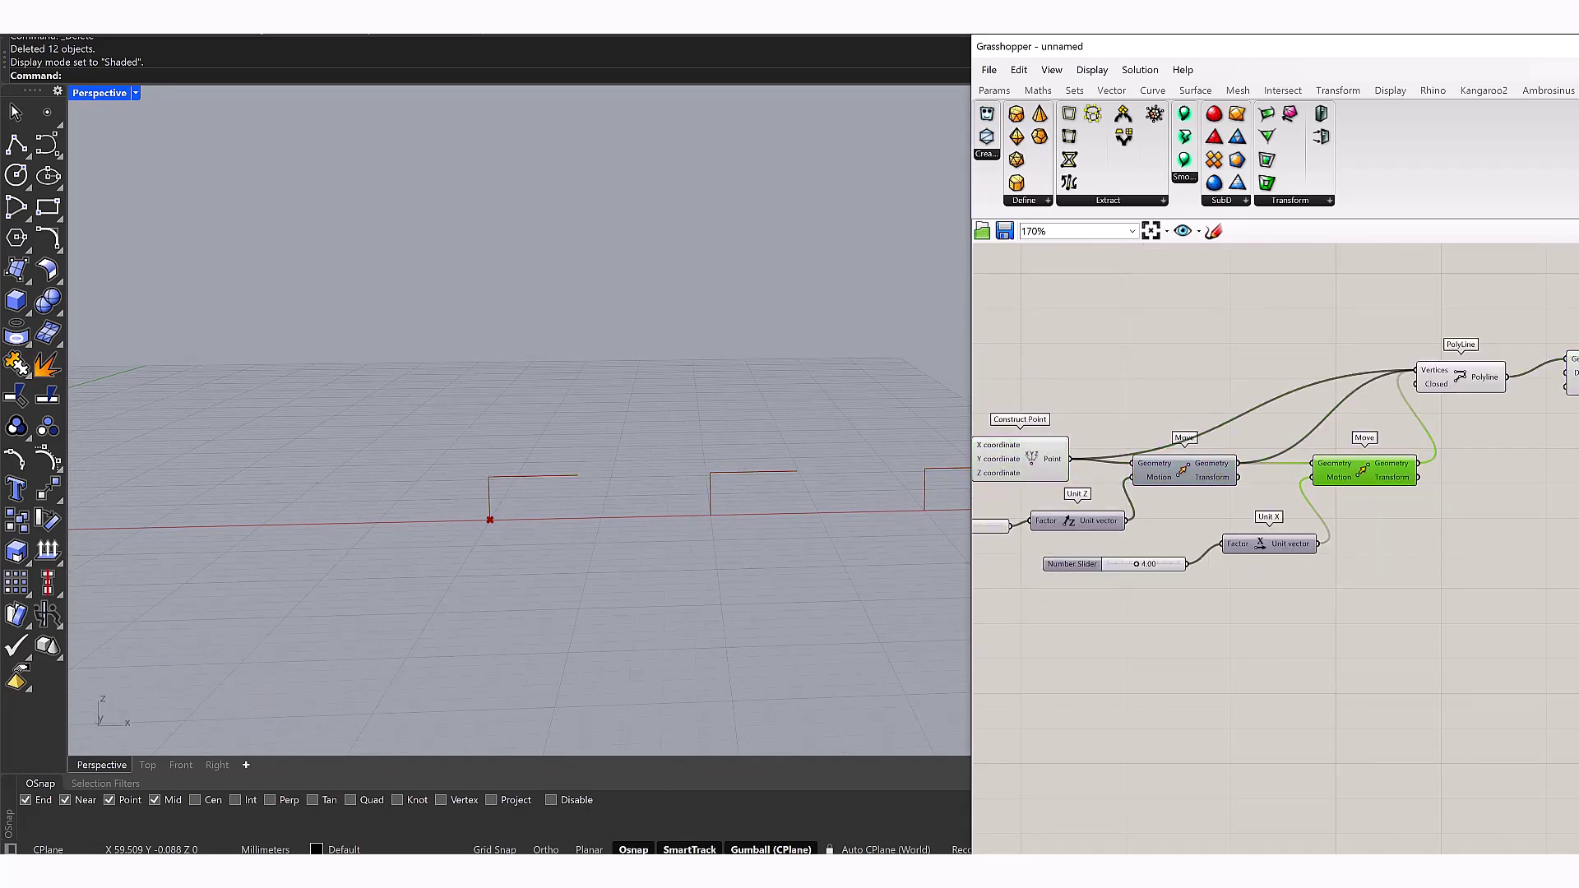
{"action": "left_click", "coordinate": [1365, 625]}
Add a Line component below the PolyLine and feed the constructed point into its Start Point input
{"action": "double_click", "coordinate": [1217, 306]}
{"action": "type", "text": "line"}
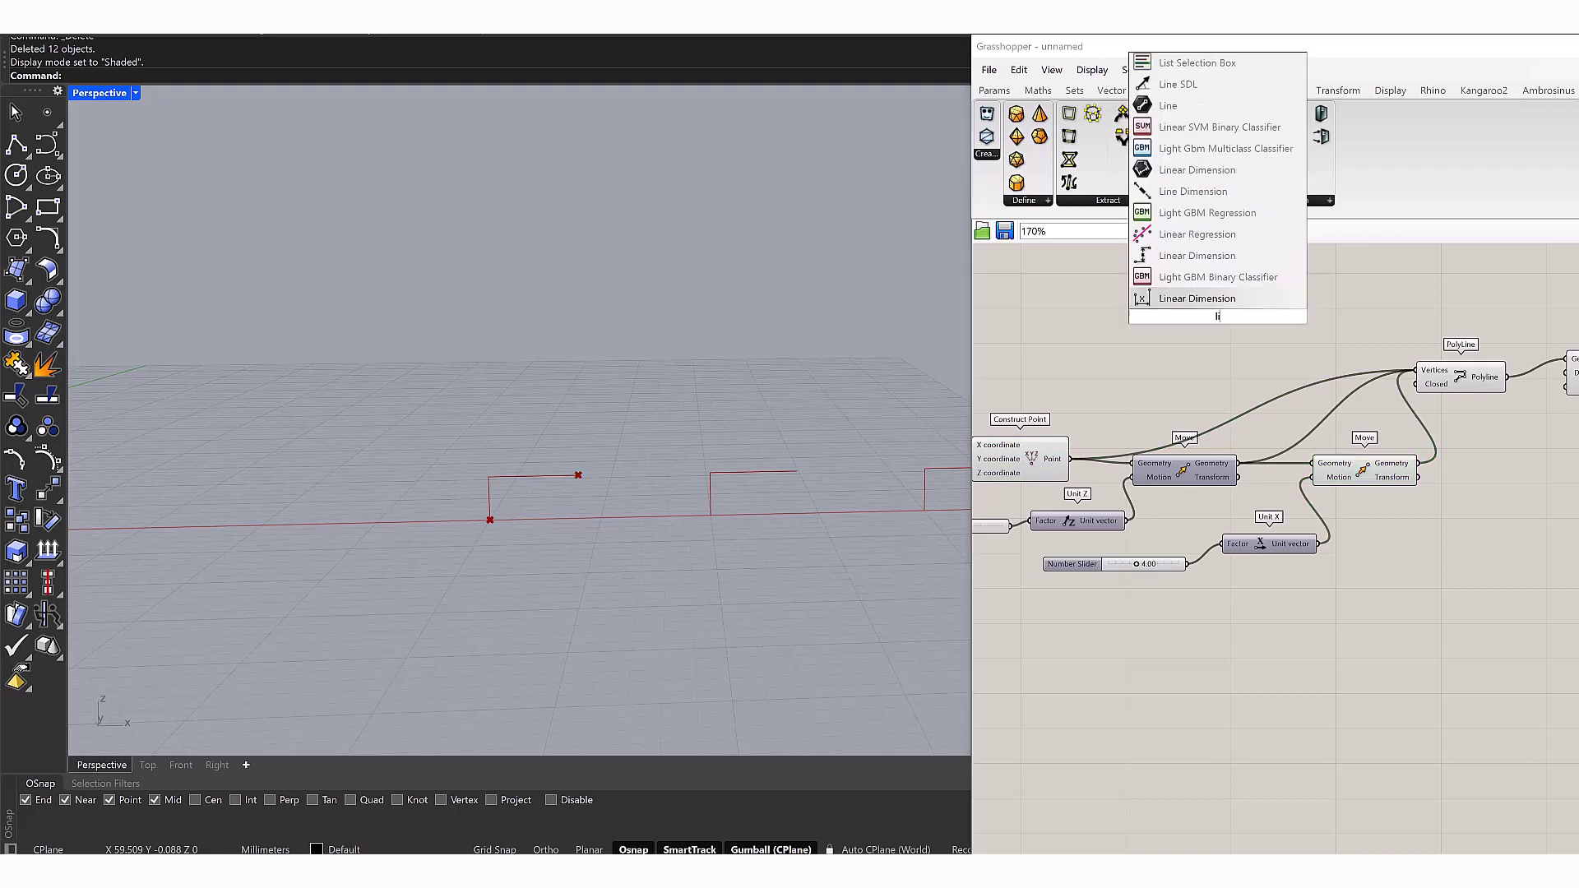
{"action": "key", "text": "Return"}
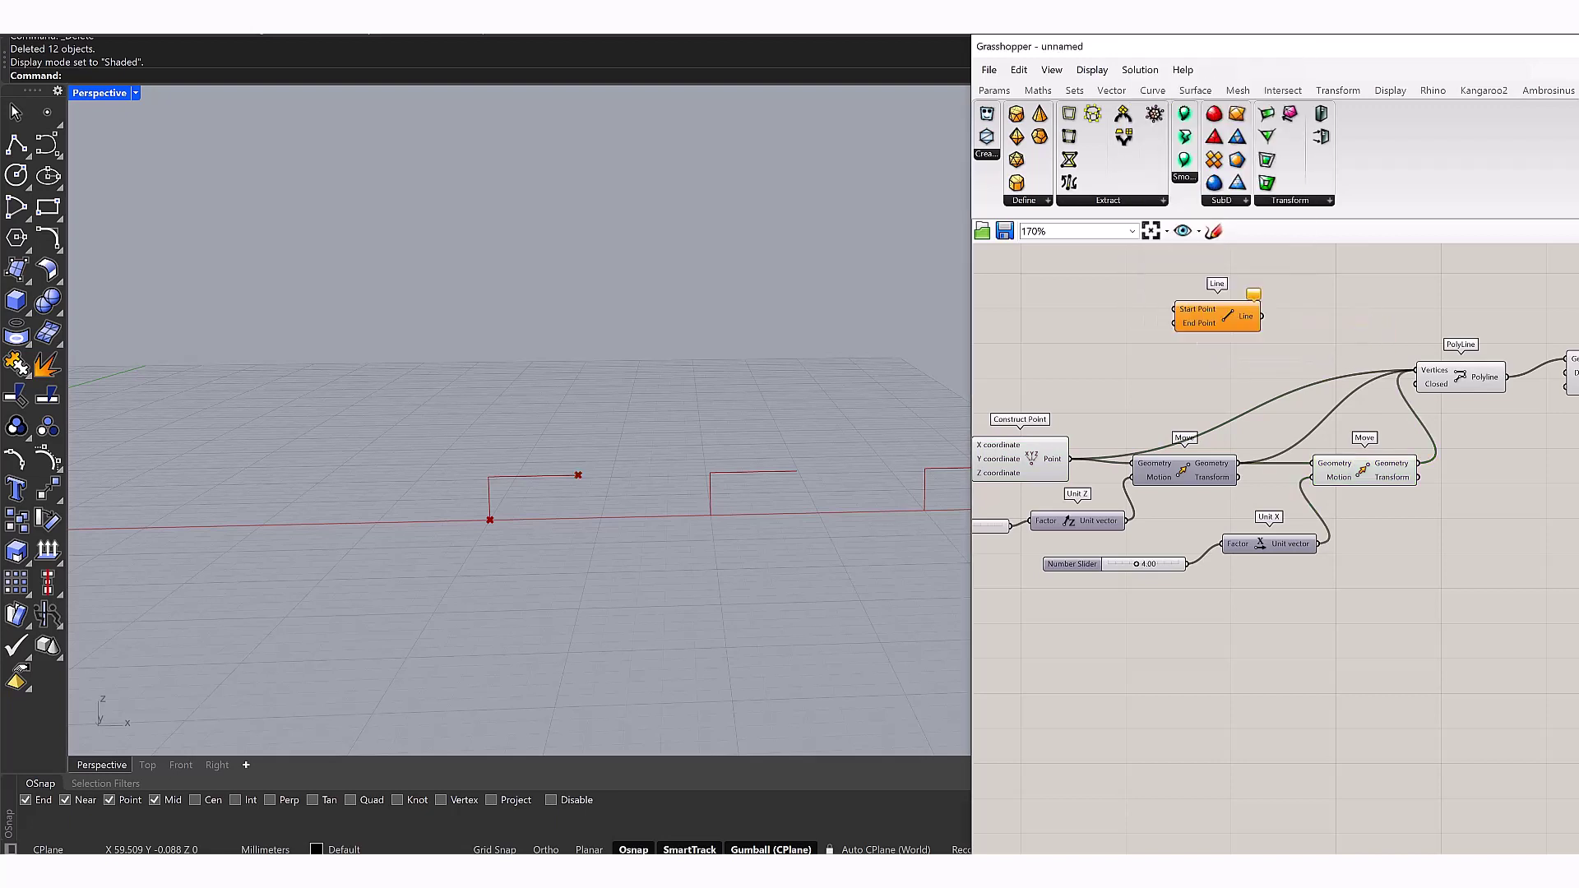
{"action": "left_click_drag", "start_coordinate": [1069, 458], "coordinate": [1490, 527]}
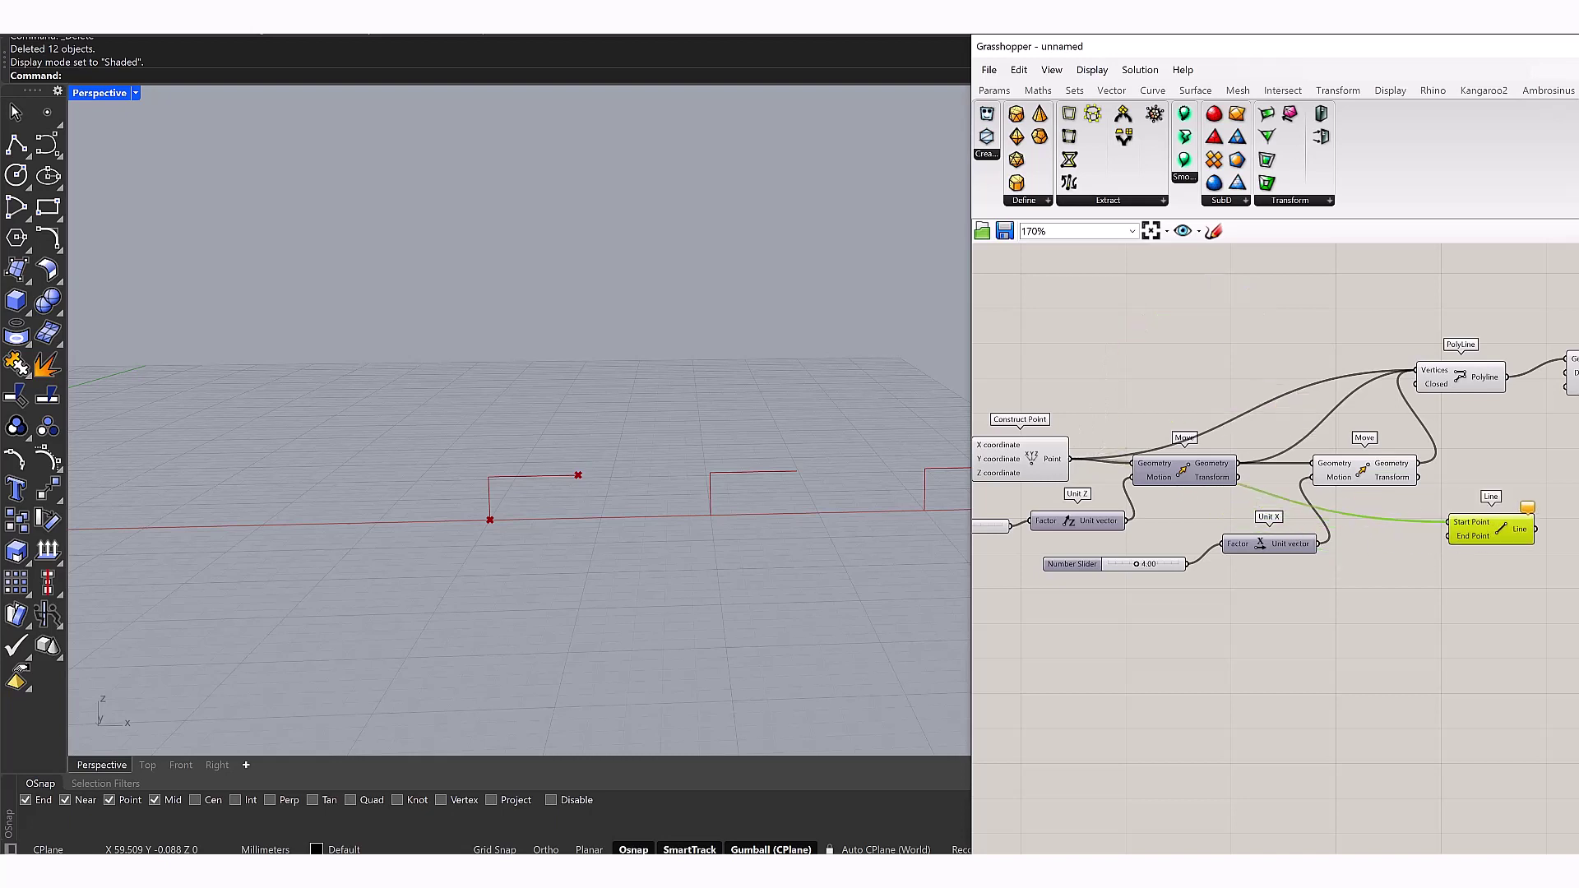
Connect the second Move's Geometry to the Line's End Point and feed the Line into the Linear Array's Direction input
{"action": "right_click_drag", "start_coordinate": [1480, 395], "coordinate": [1155, 401]}
{"action": "left_click", "coordinate": [1322, 396]}
{"action": "scroll", "coordinate": [1322, 397], "scroll_direction": "up", "scroll_amount": 3}
{"action": "left_click_drag", "start_coordinate": [1270, 388], "coordinate": [1171, 612]}
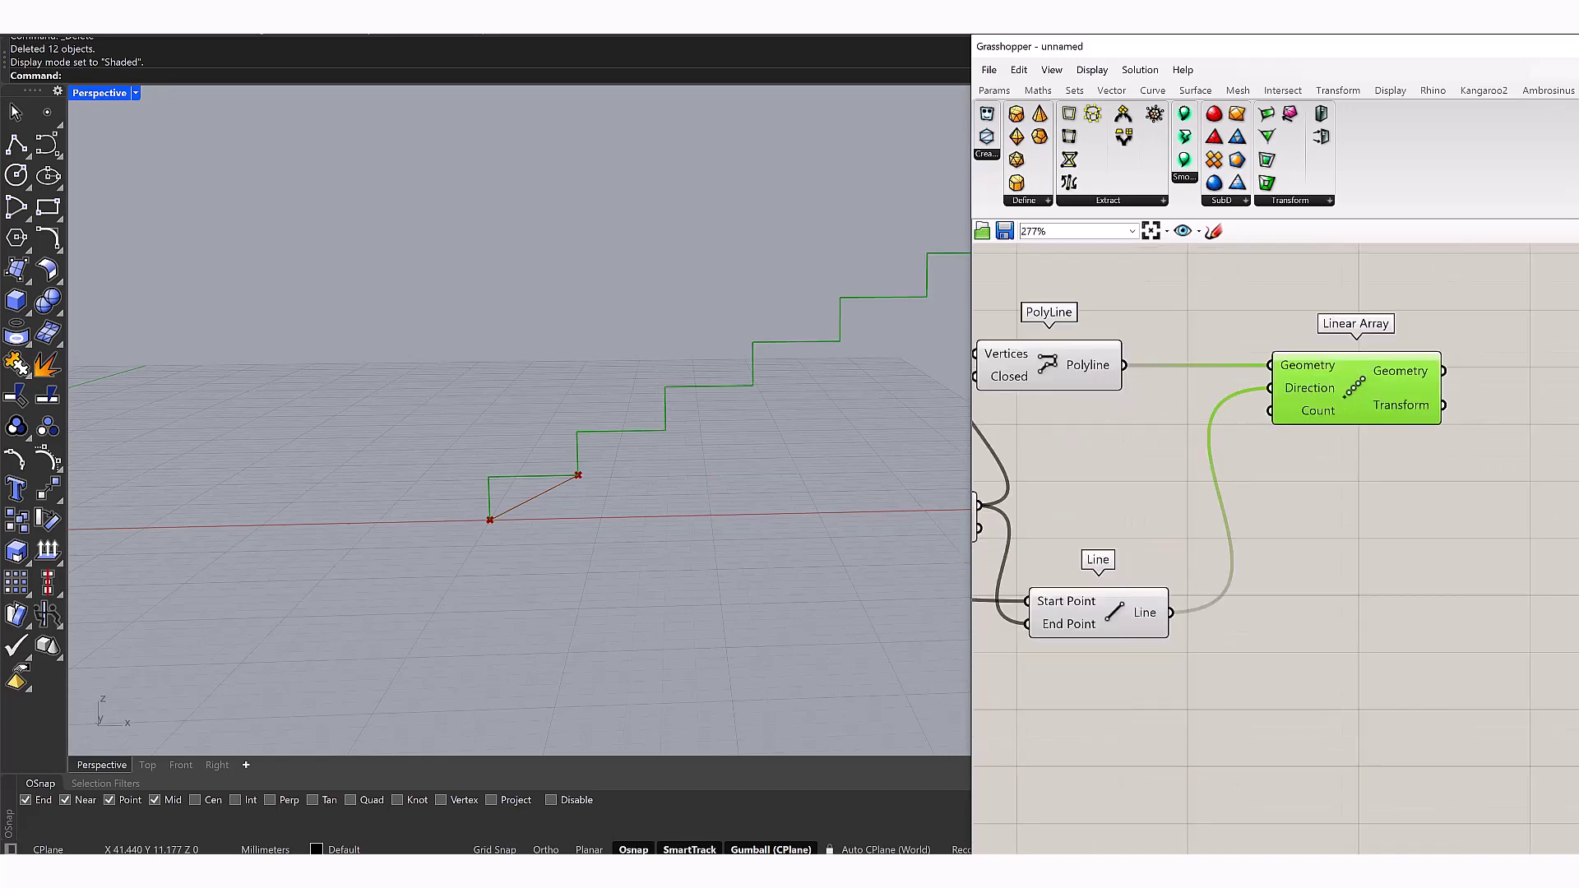
Create an integer number slider, connect it to the Linear Array's Count input and set it to 8
{"action": "scroll", "coordinate": [557, 469], "scroll_direction": "down", "scroll_amount": 5}
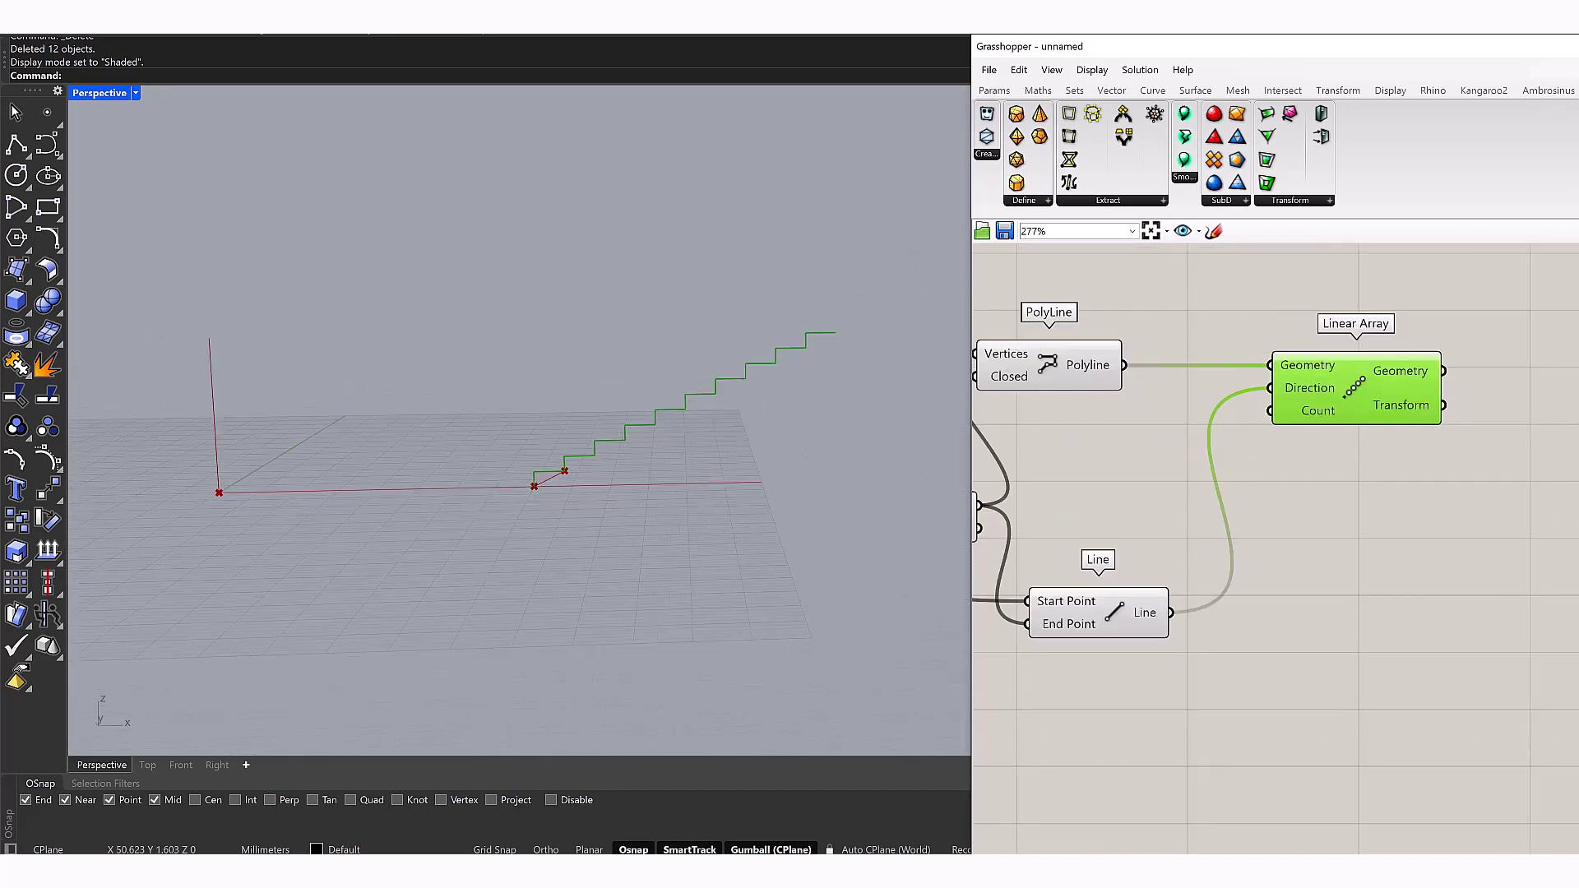
{"action": "right_click_drag", "start_coordinate": [557, 469], "coordinate": [518, 489]}
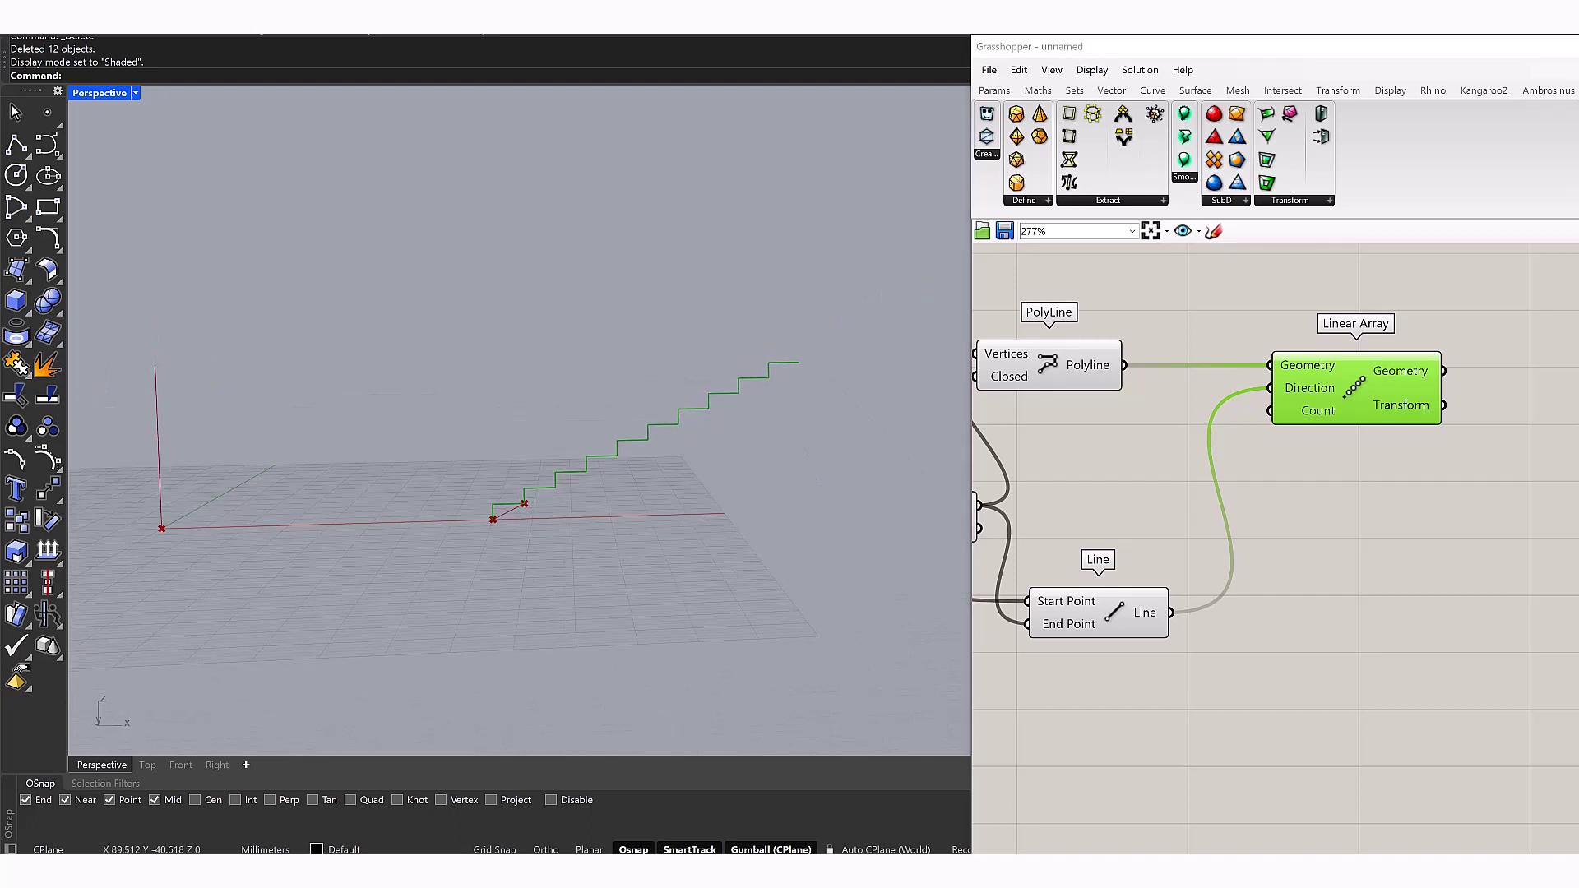
{"action": "scroll", "coordinate": [1080, 614], "scroll_direction": "up", "scroll_amount": 2}
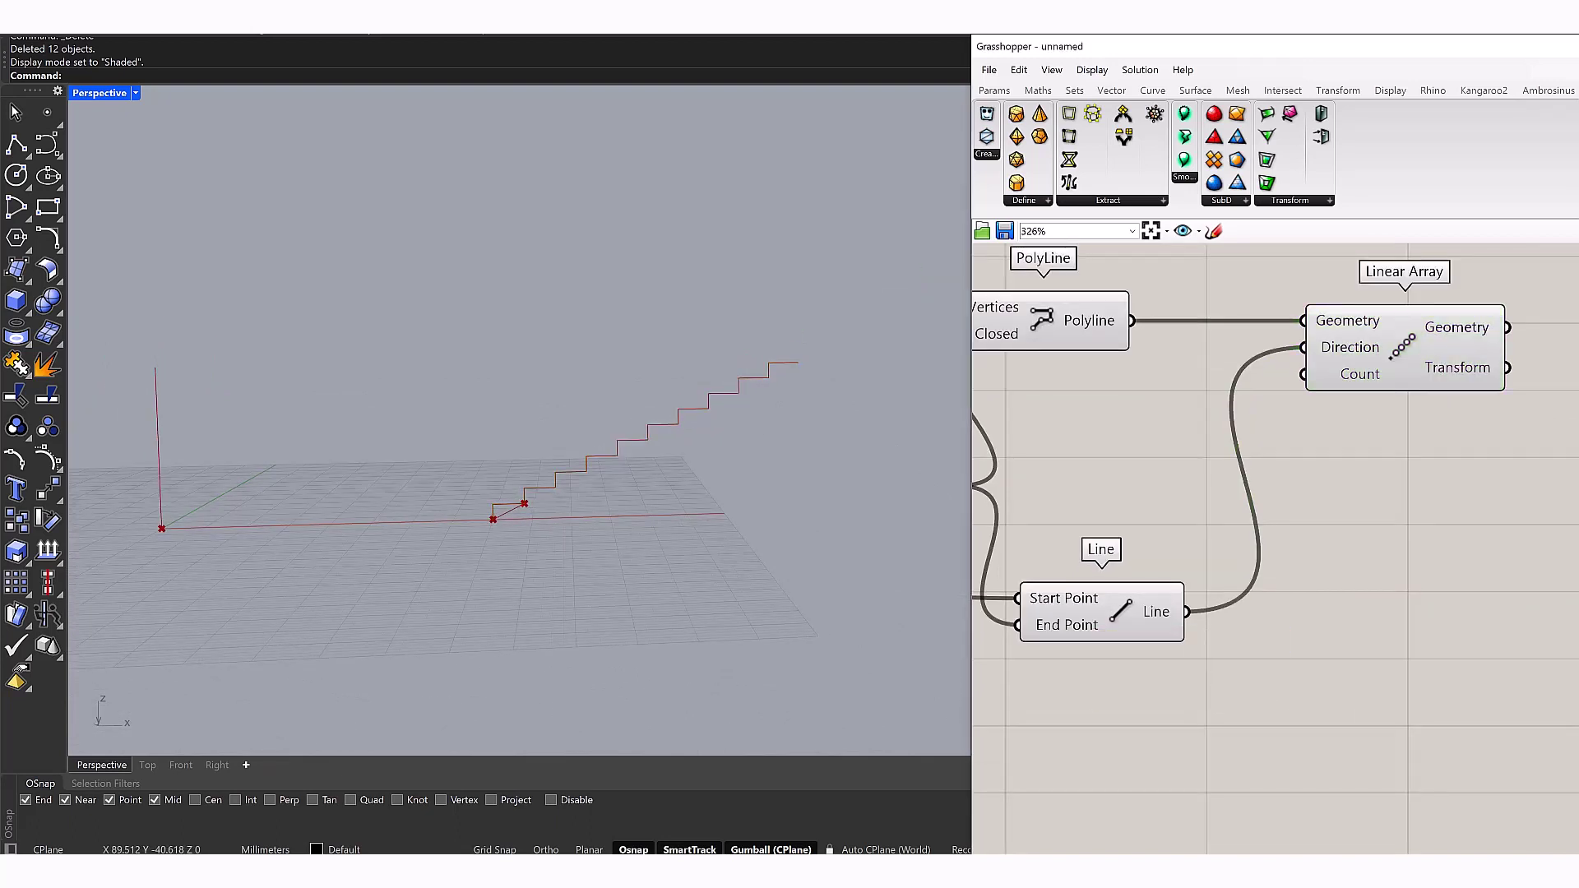
{"action": "double_click", "coordinate": [1382, 458]}
{"action": "type", "text": "8"}
{"action": "key", "text": "Return"}
{"action": "left_click_drag", "start_coordinate": [1180, 449], "coordinate": [1039, 404]}
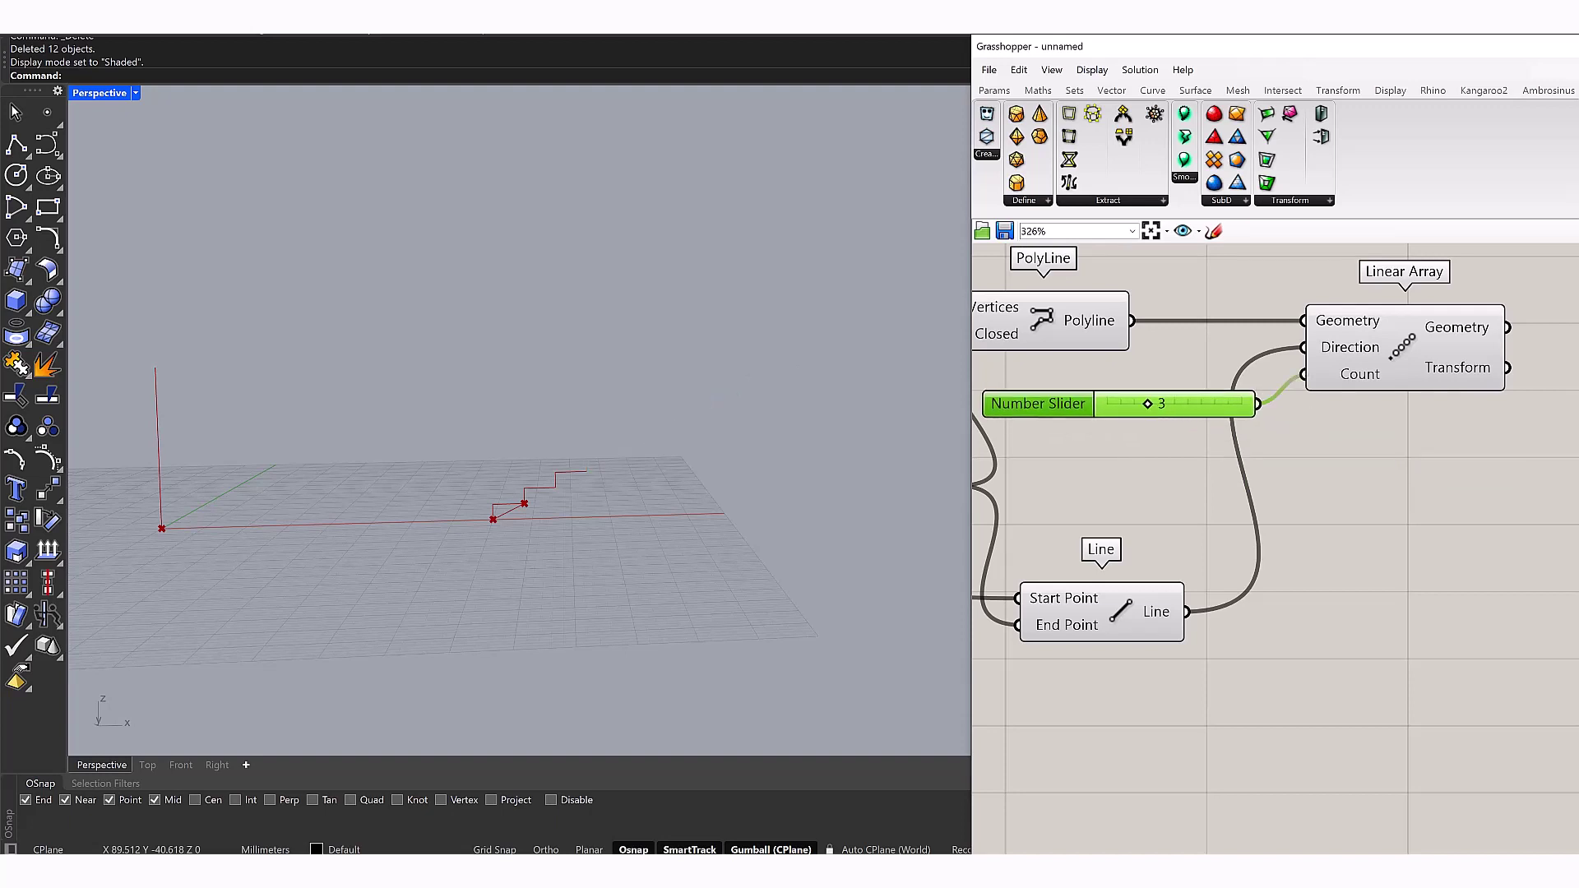
Hide the viewport preview of the Line component that drives the array direction
{"action": "left_click", "coordinate": [1102, 612]}
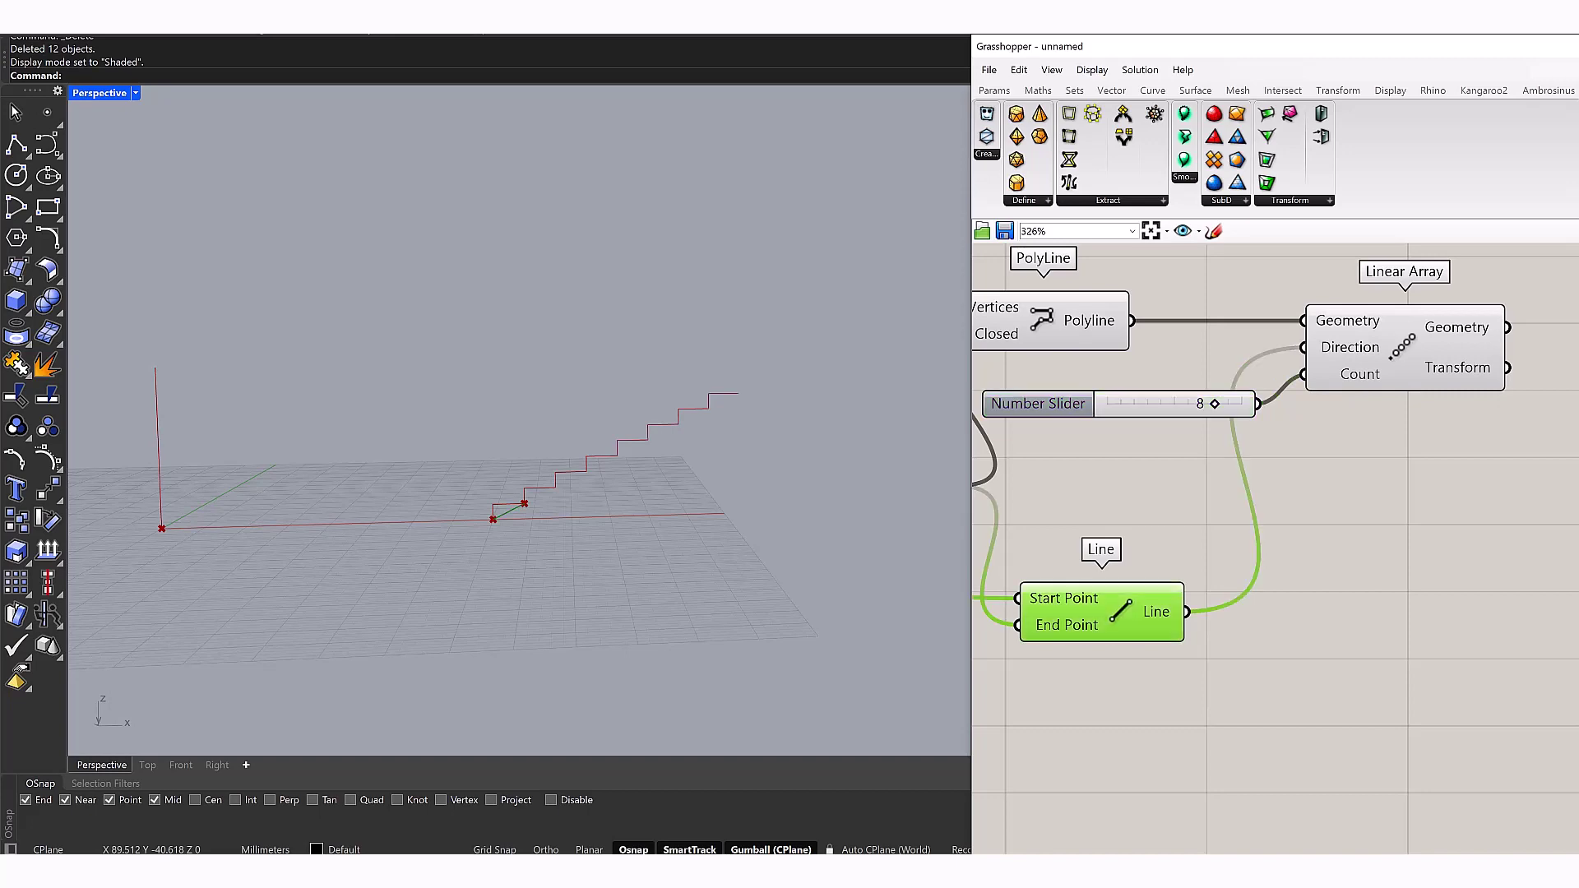
{"action": "scroll", "coordinate": [1122, 498], "scroll_direction": "down", "scroll_amount": 5}
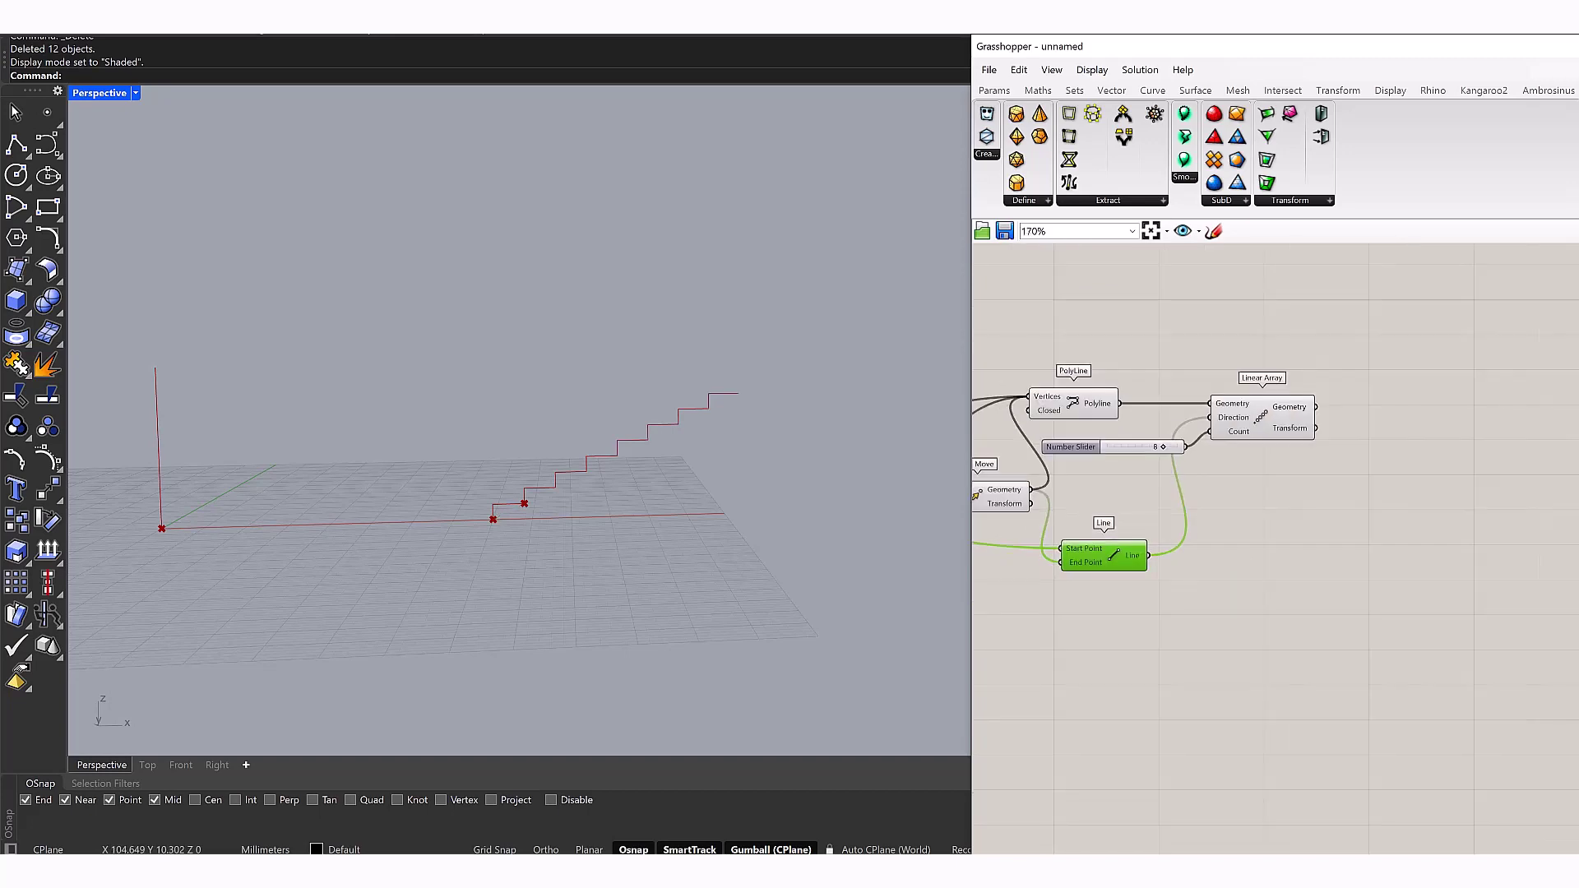
{"action": "right_click_drag", "start_coordinate": [460, 428], "coordinate": [551, 337]}
{"action": "scroll", "coordinate": [526, 412], "scroll_direction": "up", "scroll_amount": 5}
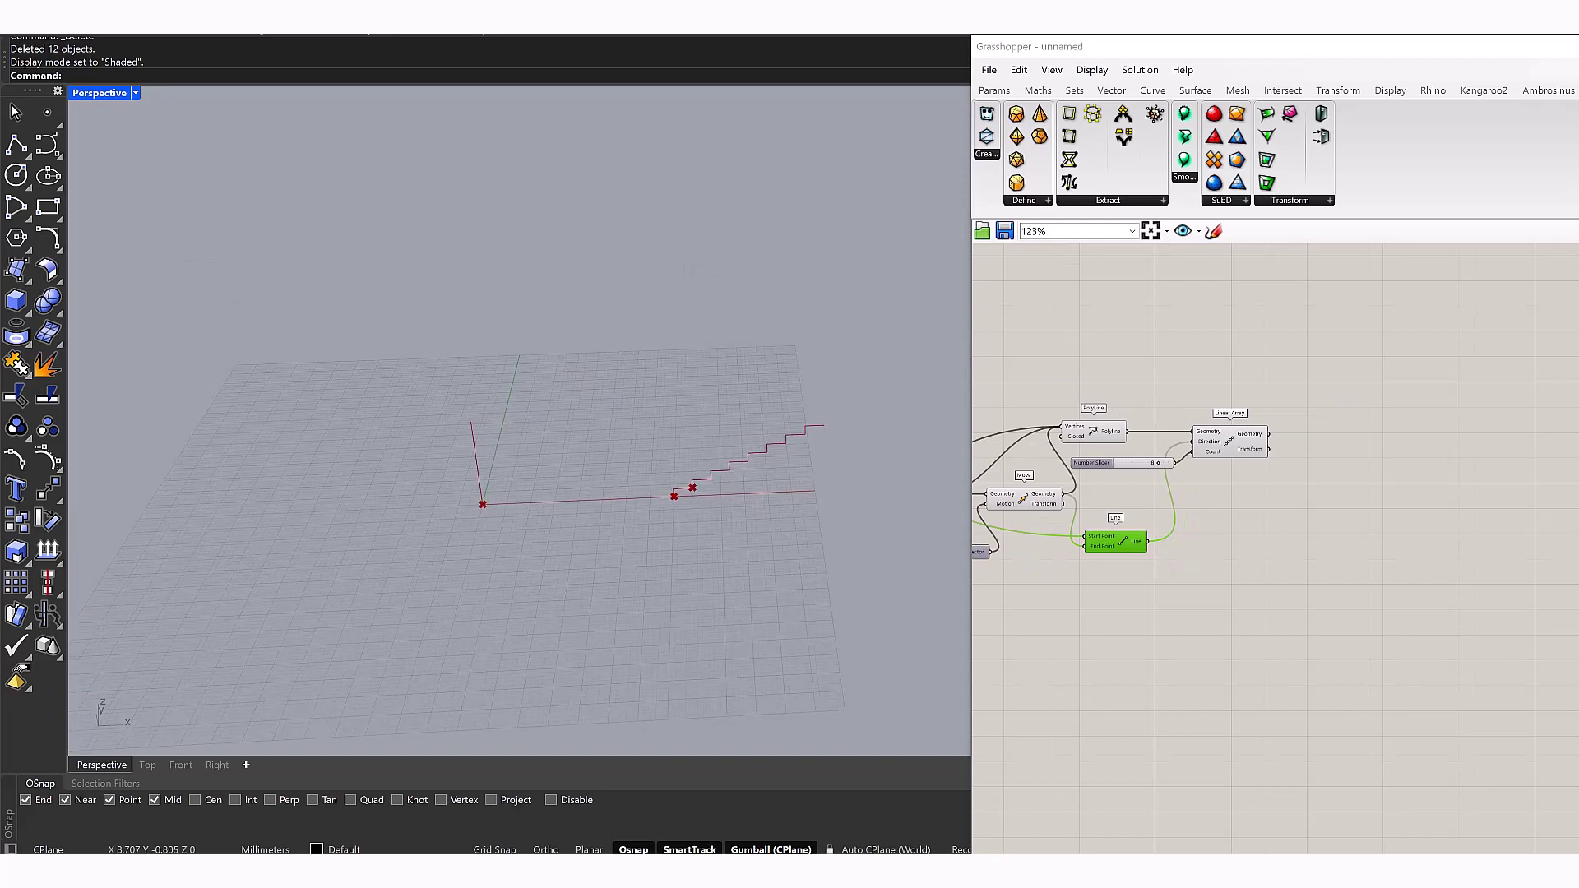
Add an Ellipse component to the definition and place it near the Line SDL component
{"action": "left_click", "coordinate": [1150, 231]}
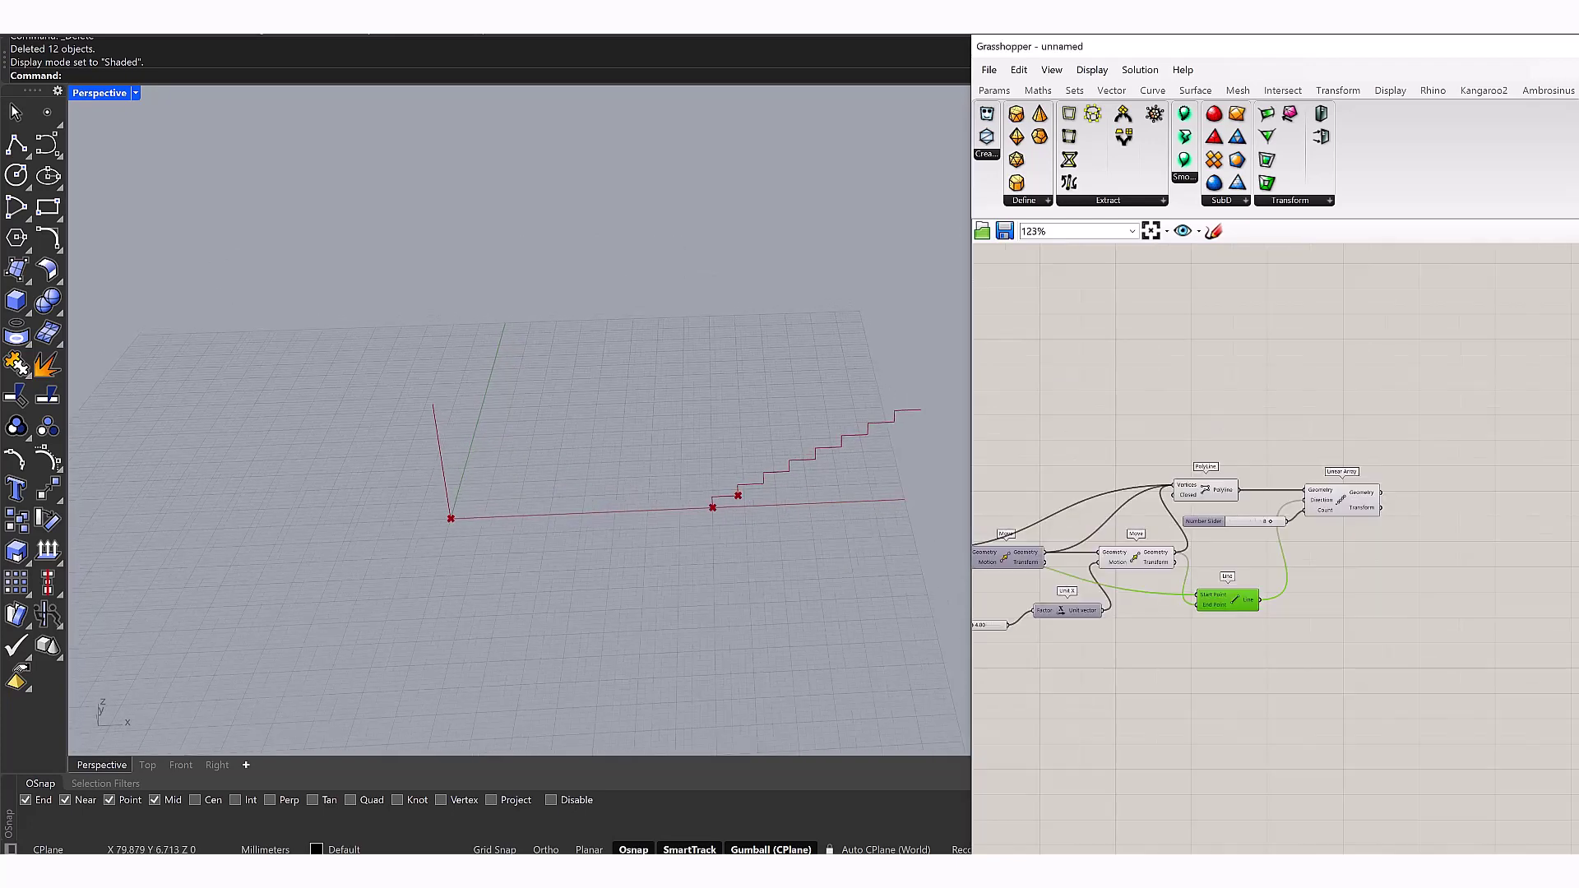
{"action": "scroll", "coordinate": [988, 405], "scroll_direction": "up", "scroll_amount": 6}
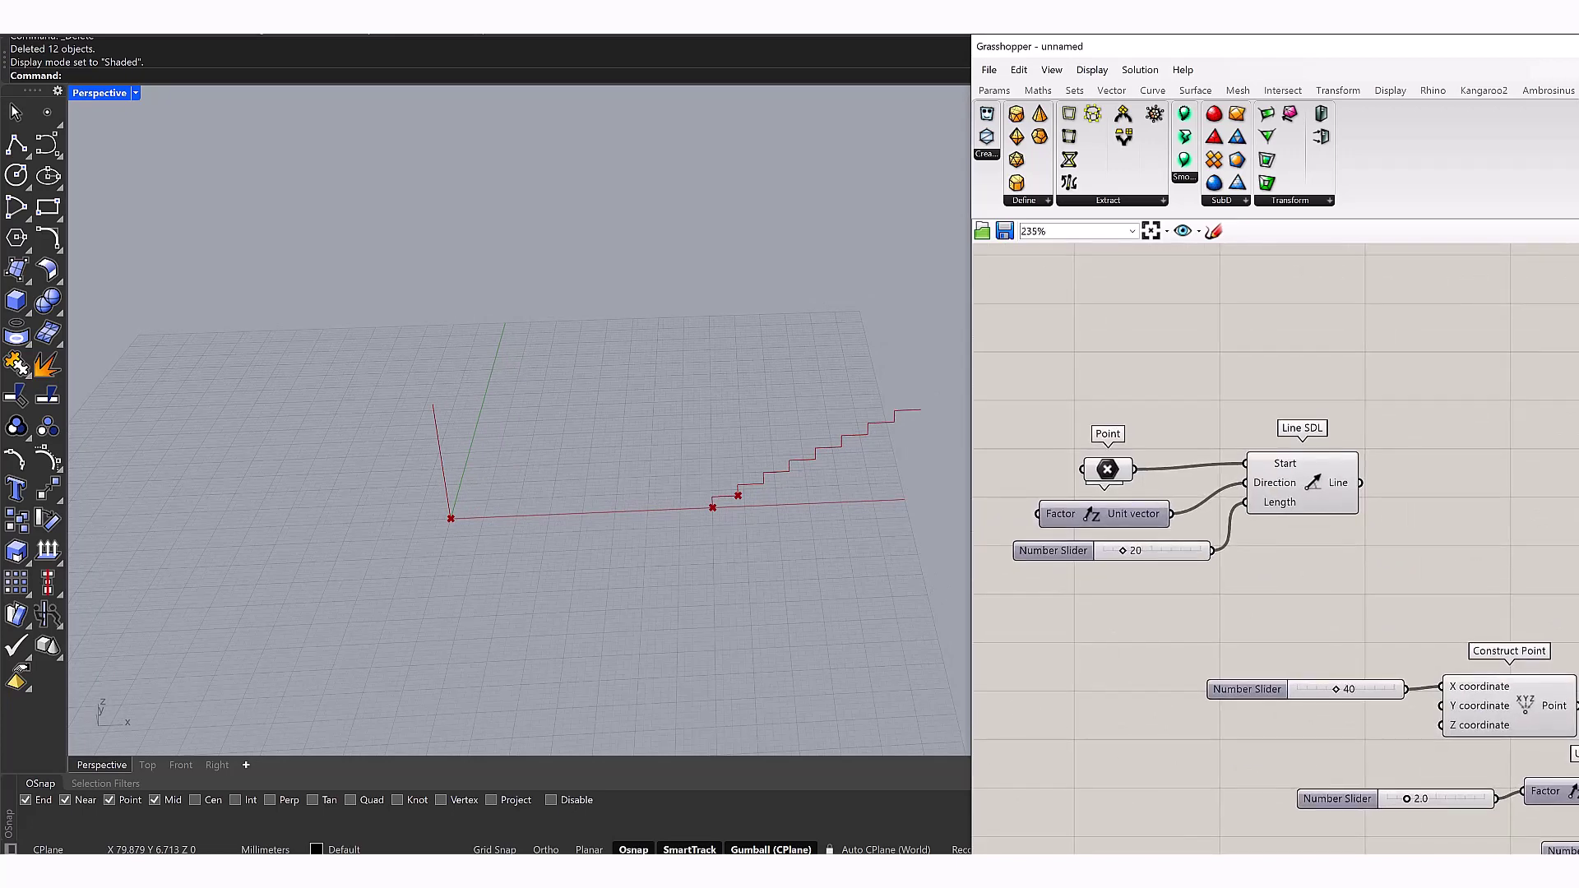
{"action": "double_click", "coordinate": [1272, 339]}
{"action": "type", "text": "ellipse"}
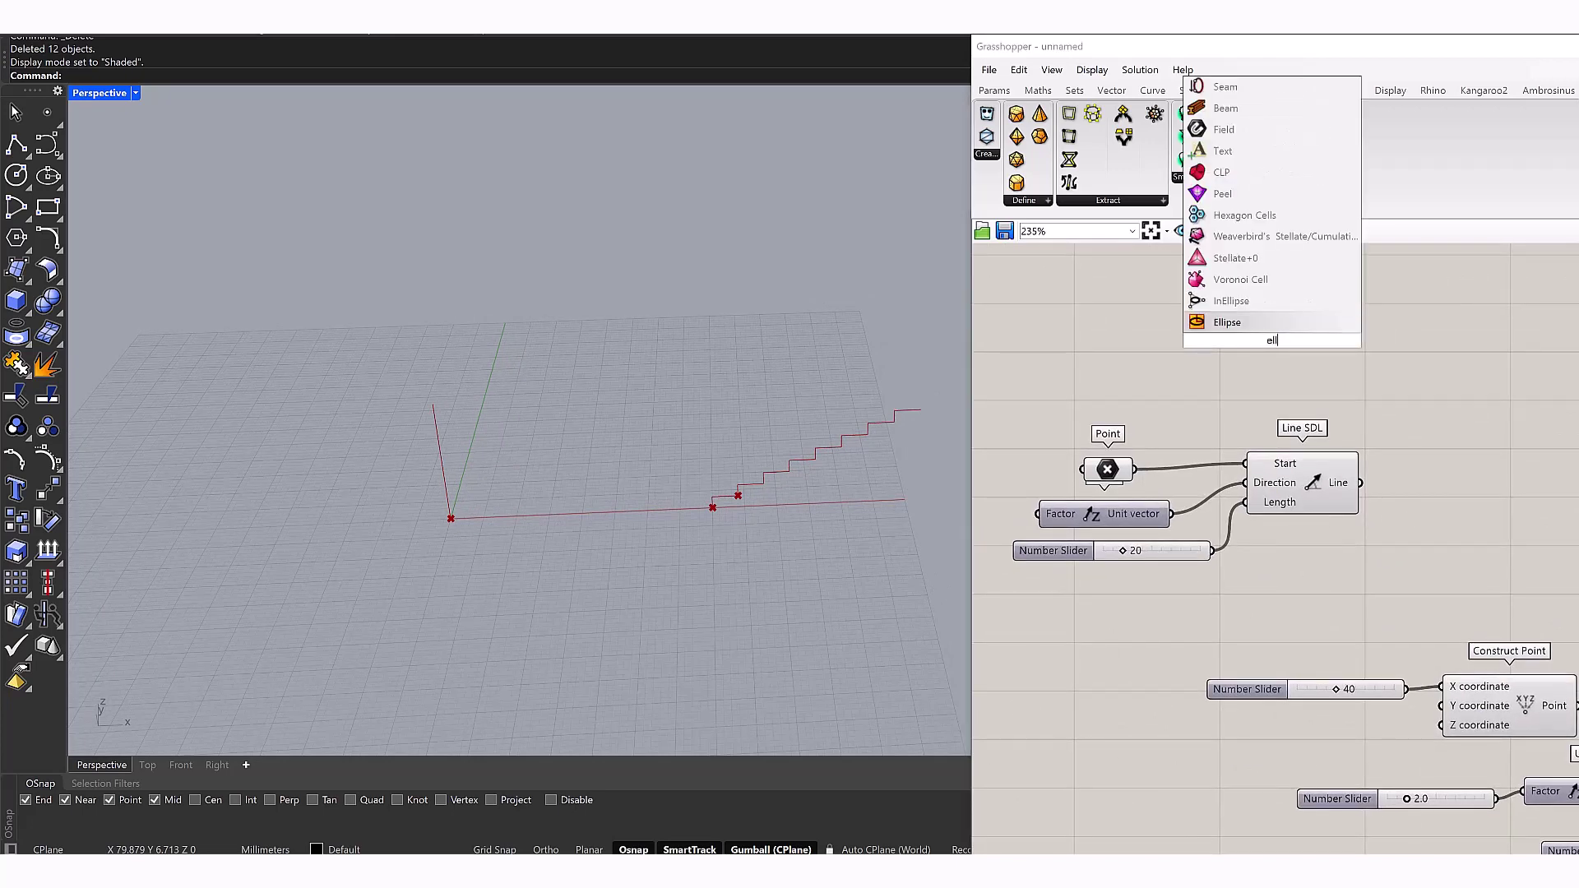
{"action": "key", "text": "Return"}
{"action": "left_click_drag", "start_coordinate": [1272, 339], "coordinate": [1204, 360]}
{"action": "left_click_drag", "start_coordinate": [1273, 411], "coordinate": [1279, 415]}
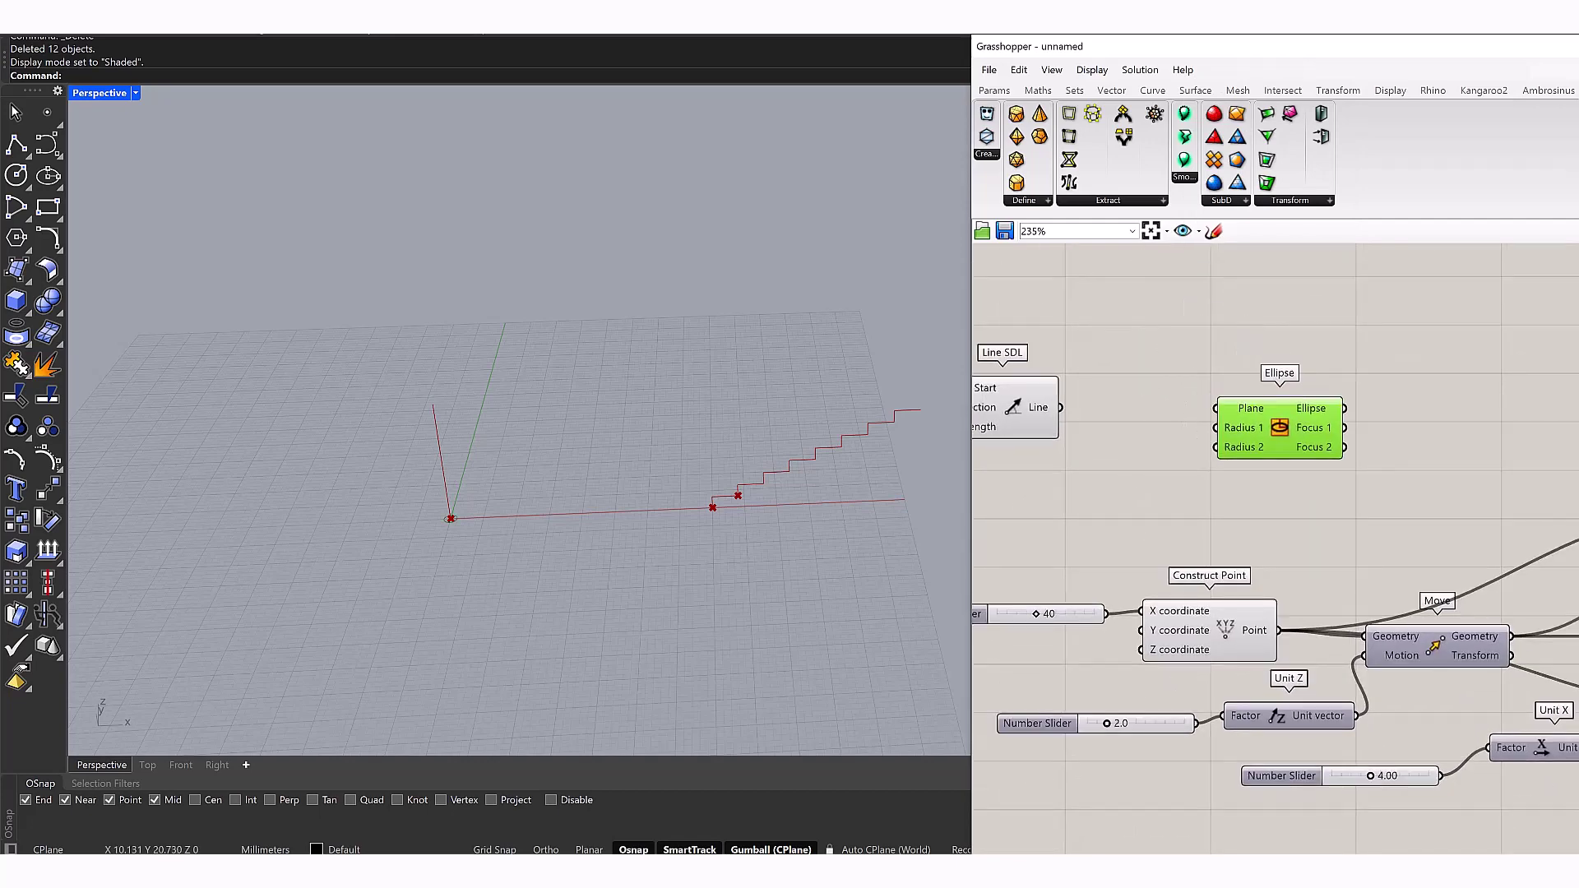
Shift the Ellipse component slightly and connect the Construct Point's X coordinate slider to its Radius 1 input
{"action": "scroll", "coordinate": [429, 532], "scroll_direction": "up", "scroll_amount": 4}
{"action": "scroll", "coordinate": [429, 532], "scroll_direction": "down", "scroll_amount": 2}
{"action": "scroll", "coordinate": [429, 532], "scroll_direction": "down", "scroll_amount": 1}
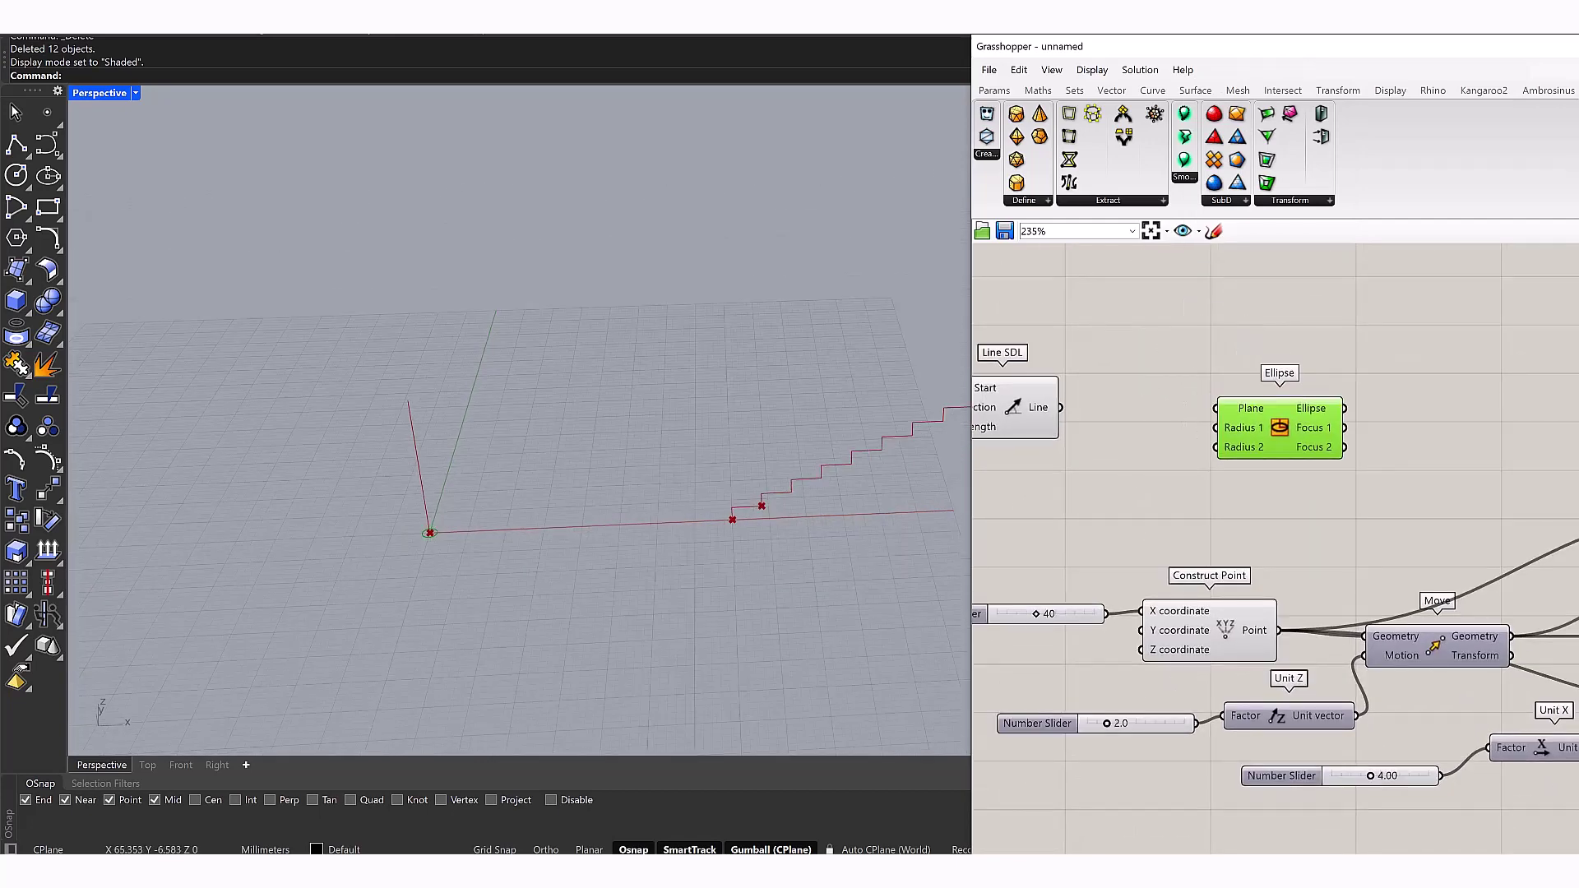
{"action": "right_click_drag", "start_coordinate": [1233, 575], "coordinate": [1290, 509]}
{"action": "left_click", "coordinate": [1007, 547]}
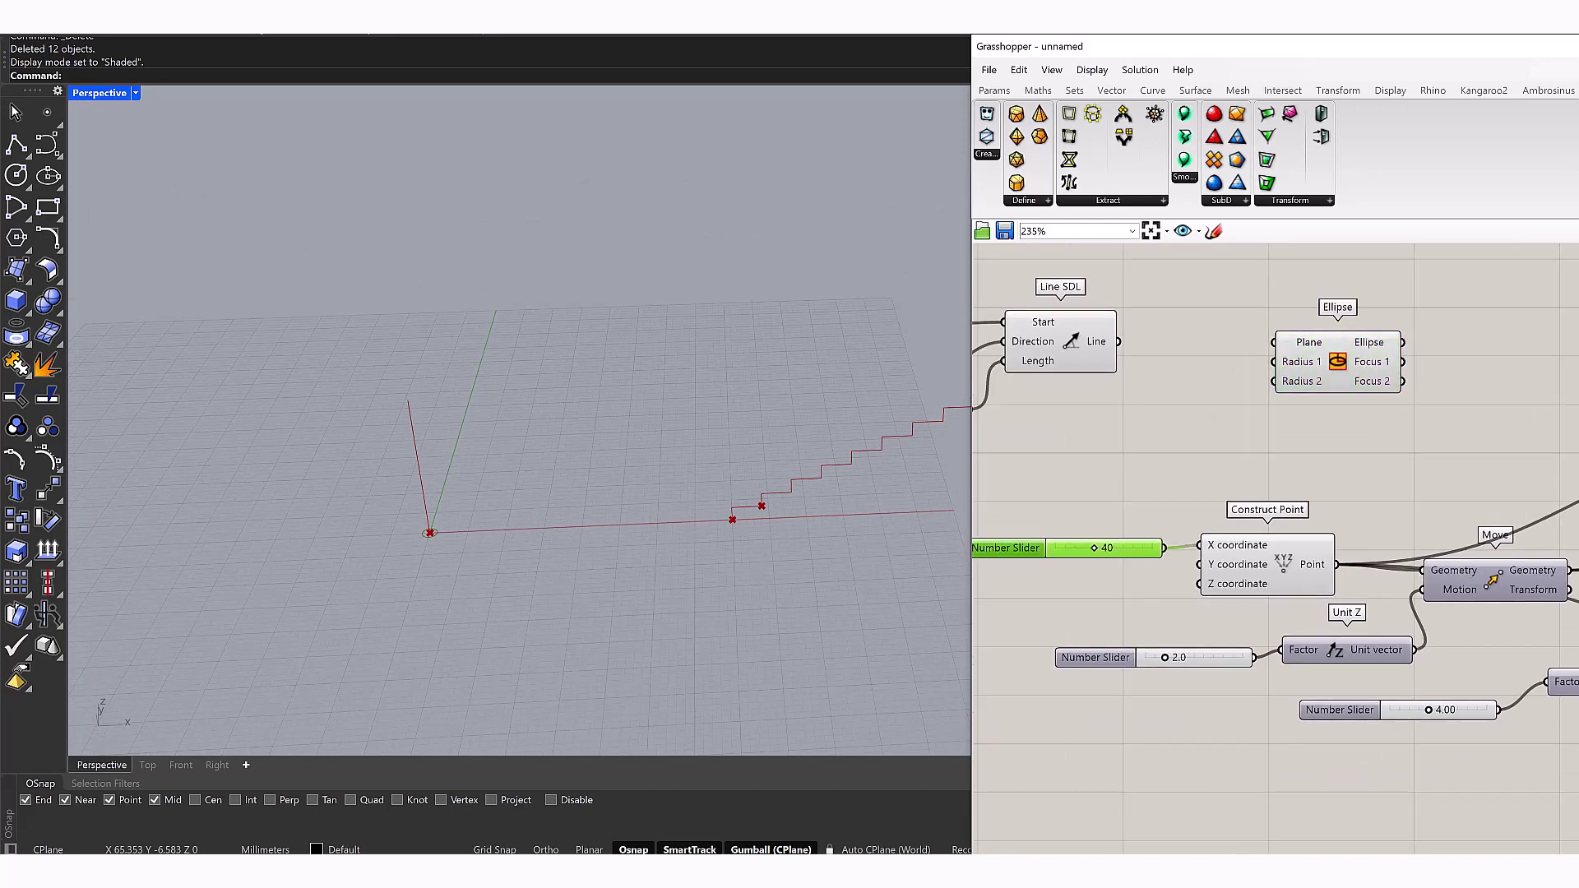
{"action": "left_click_drag", "start_coordinate": [1308, 362], "coordinate": [1356, 363]}
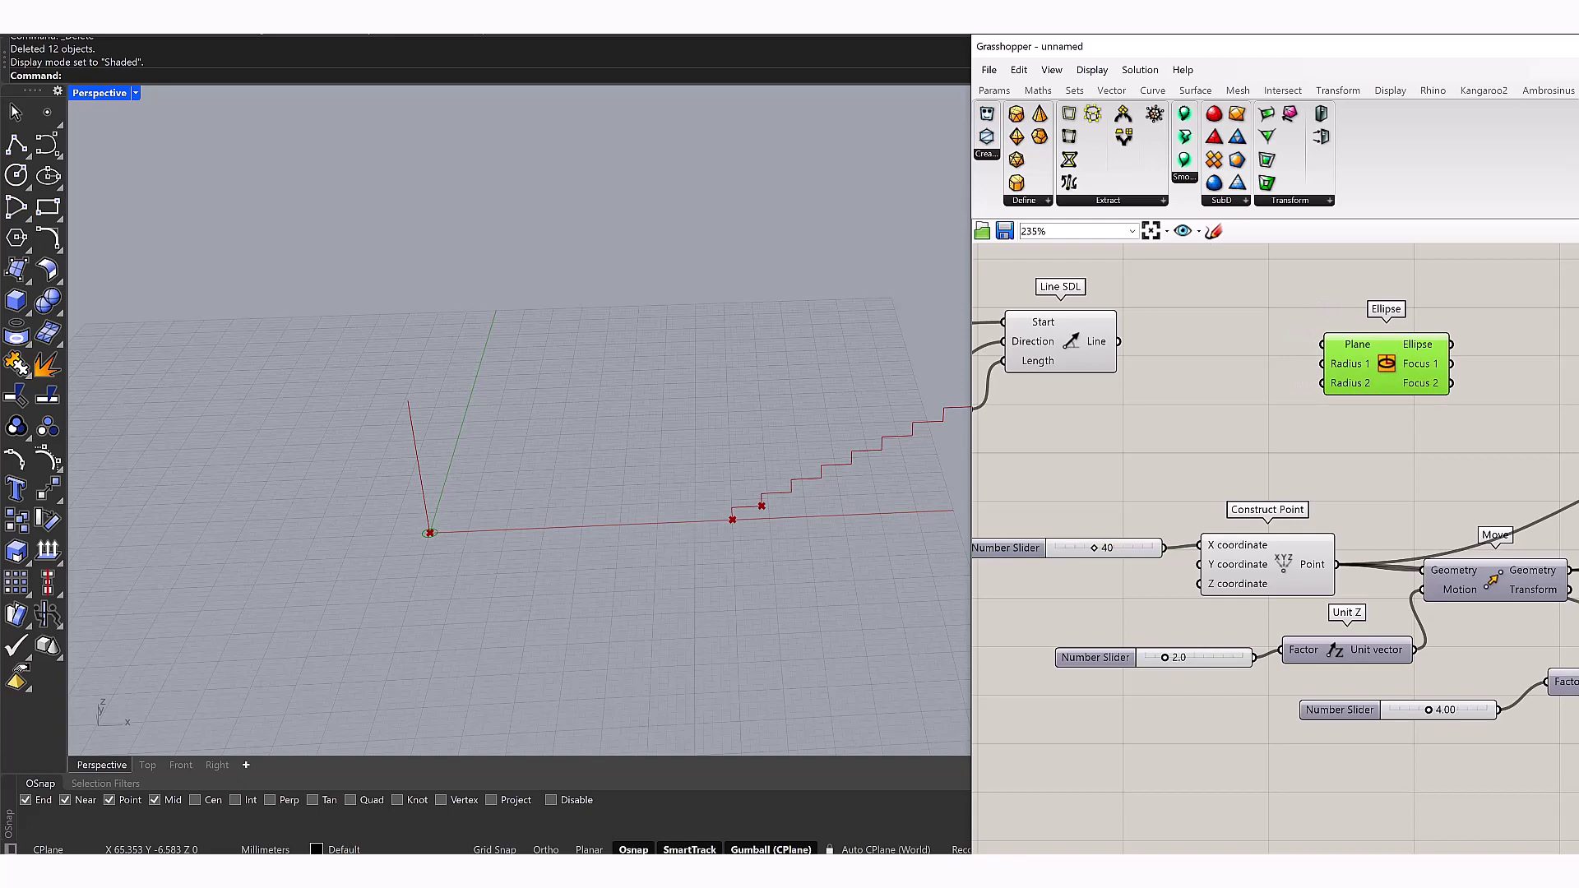
{"action": "left_click_drag", "start_coordinate": [1163, 548], "coordinate": [1322, 364]}
Apply an expression that subtracts a small amount from x to the Ellipse's Radius 1 input
{"action": "scroll", "coordinate": [527, 477], "scroll_direction": "up", "scroll_amount": 5}
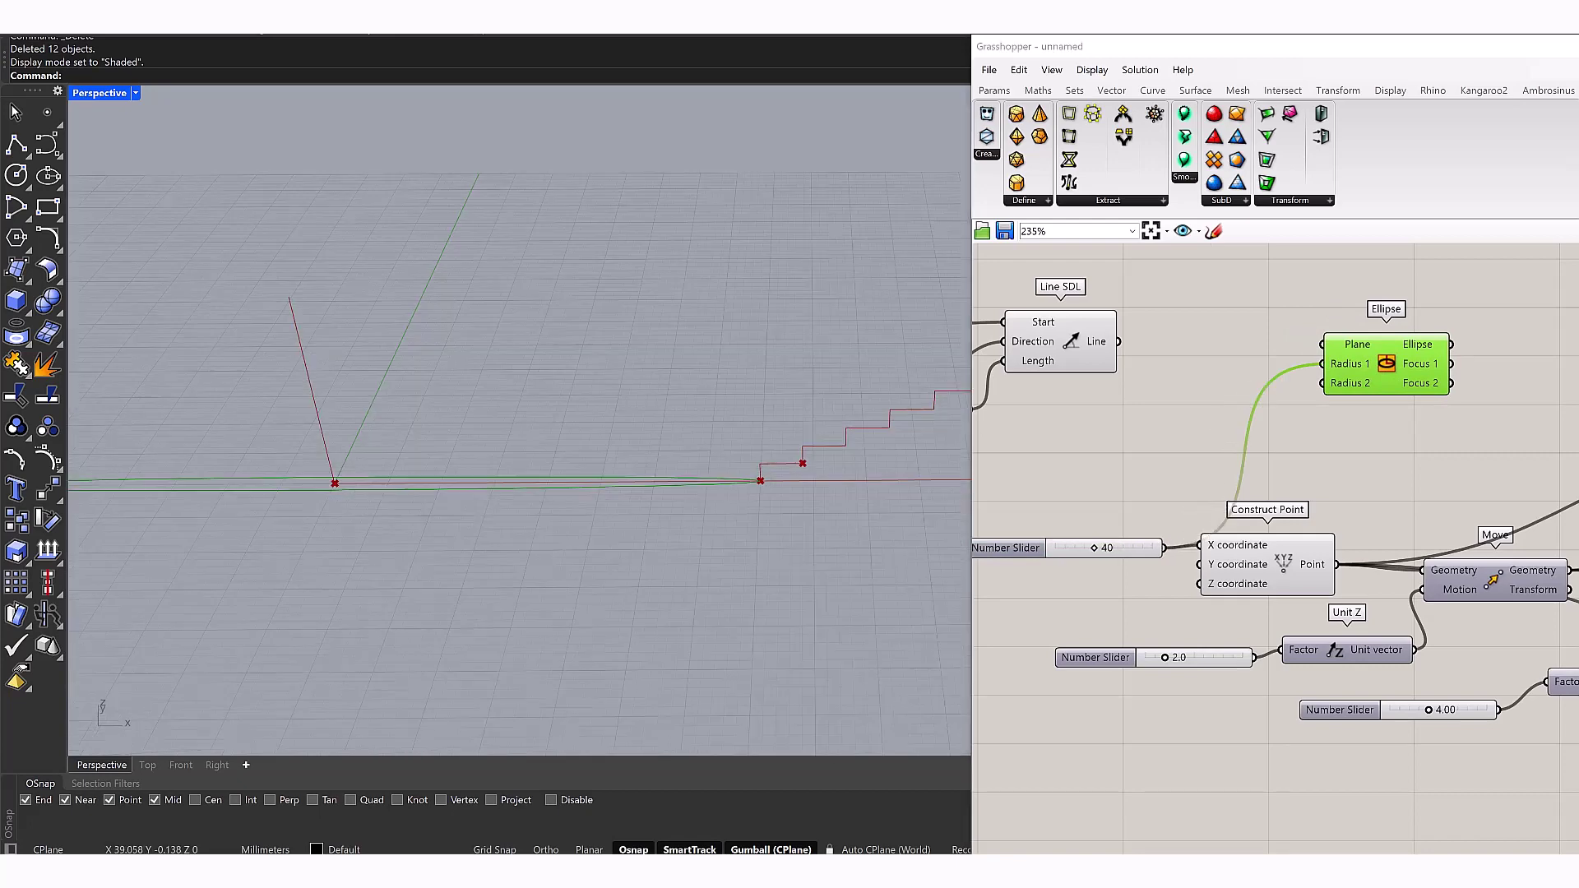
{"action": "scroll", "coordinate": [1316, 370], "scroll_direction": "up", "scroll_amount": 3}
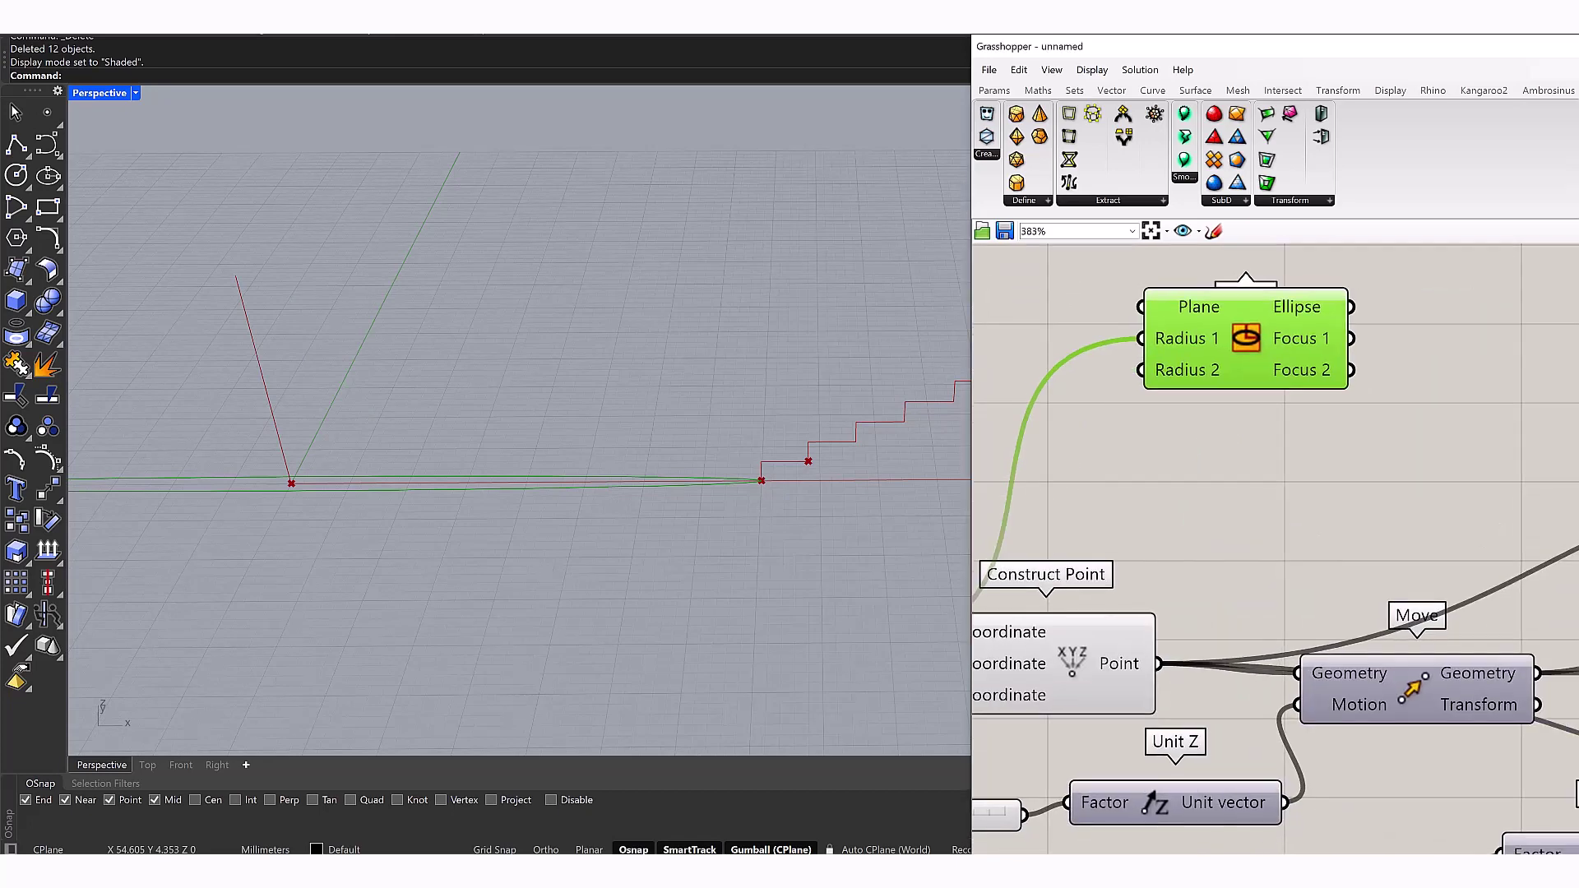
{"action": "right_click", "coordinate": [1253, 355]}
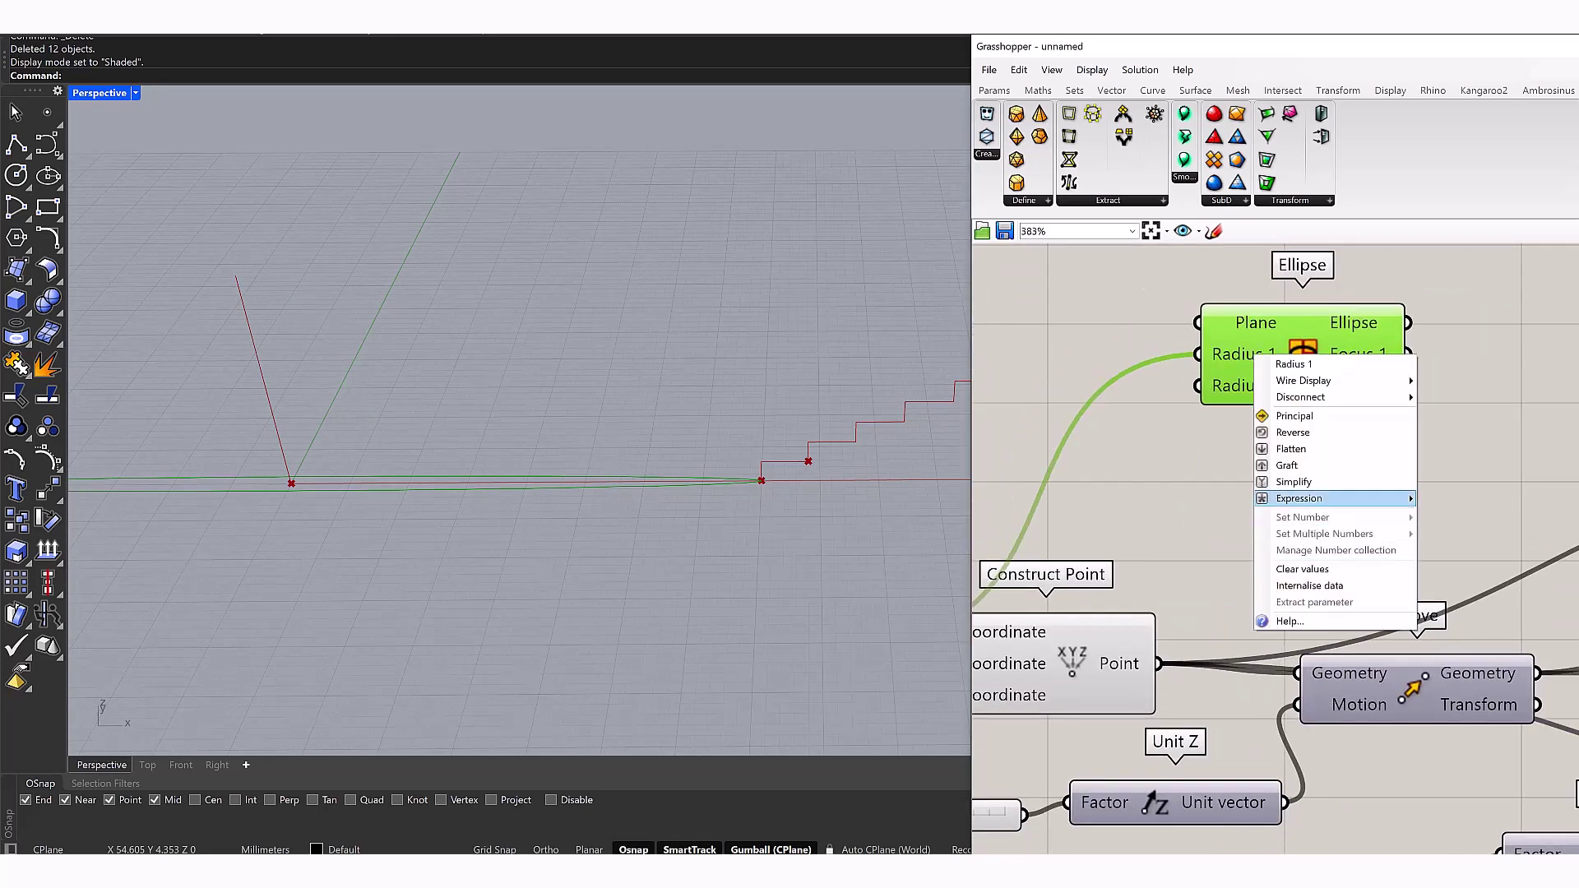
{"action": "mouse_move", "coordinate": [1316, 498]}
{"action": "left_click", "coordinate": [1484, 518]}
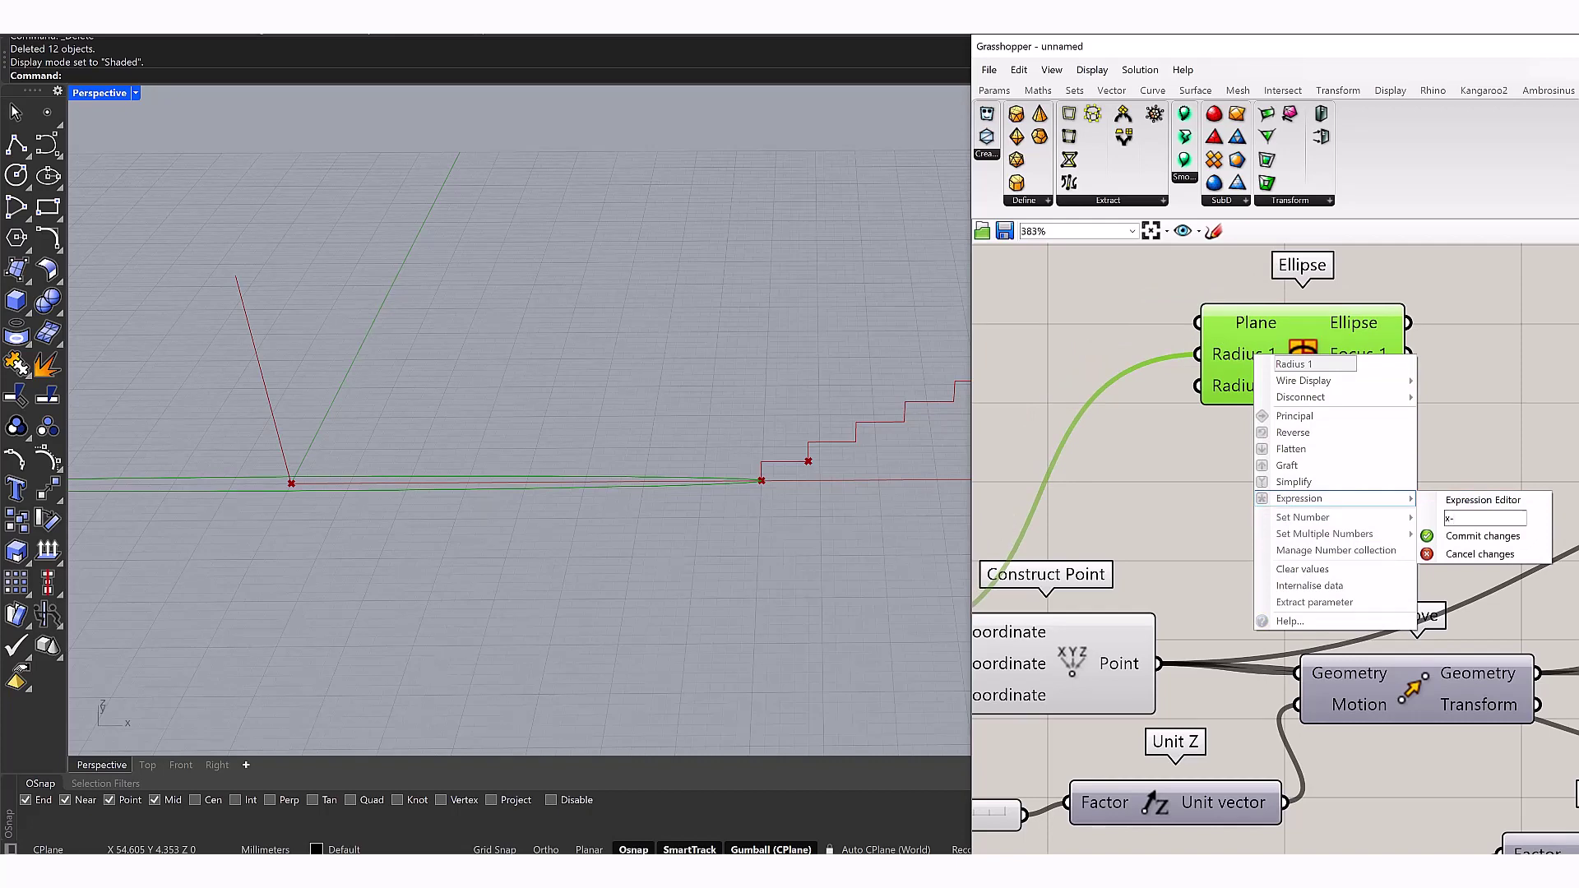
{"action": "key", "text": "Return"}
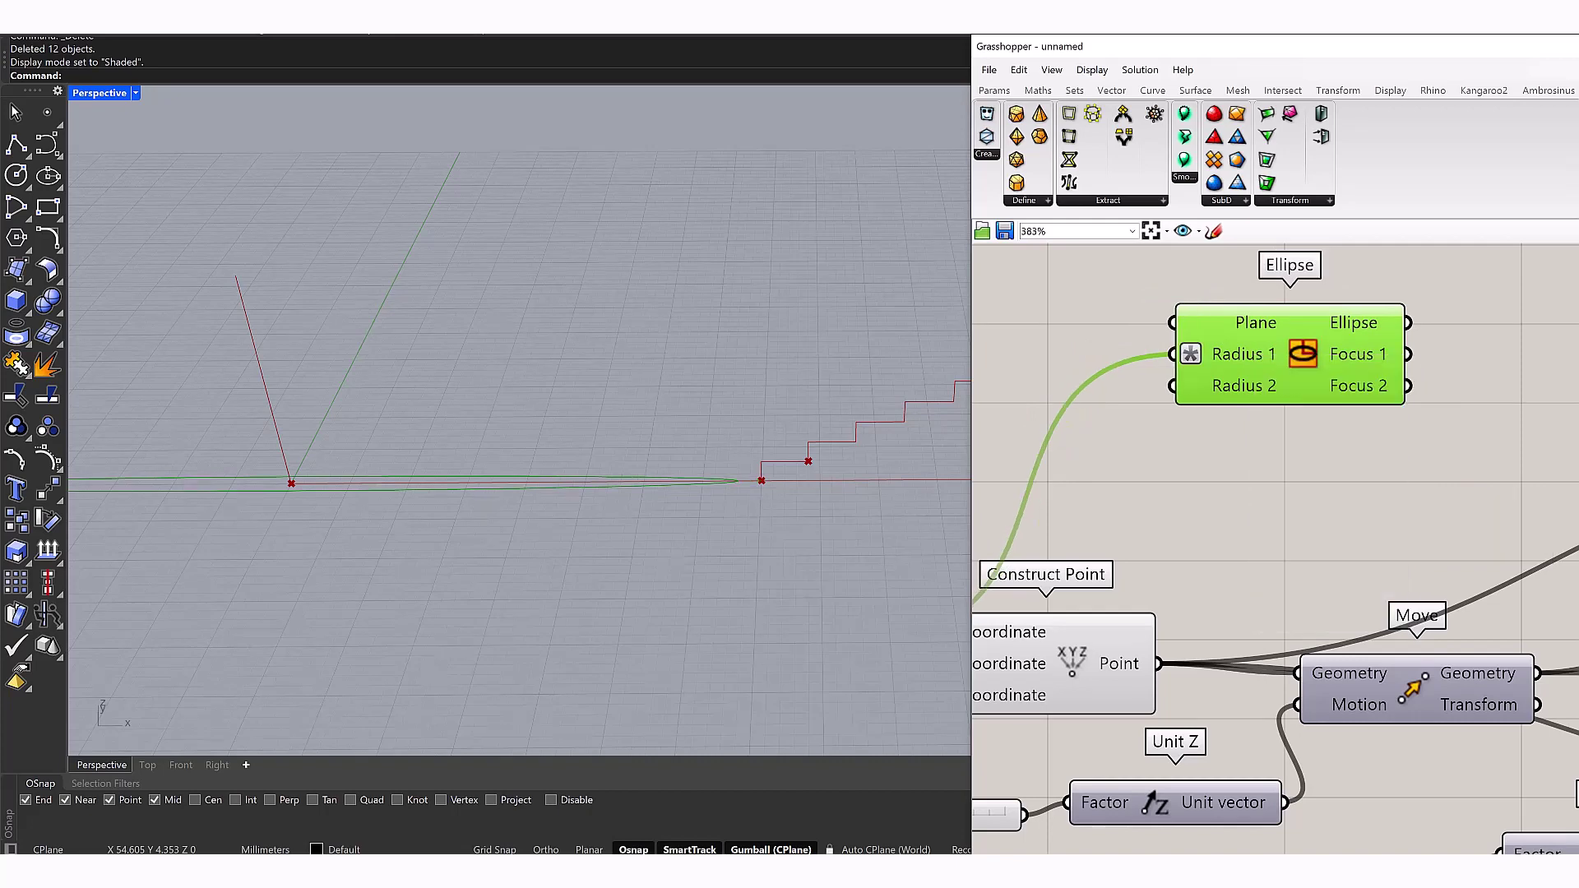
Create a number slider with the value 80, place it beside the Ellipse and connect it to the Radius 2 input
{"action": "scroll", "coordinate": [1223, 421], "scroll_direction": "down", "scroll_amount": 2}
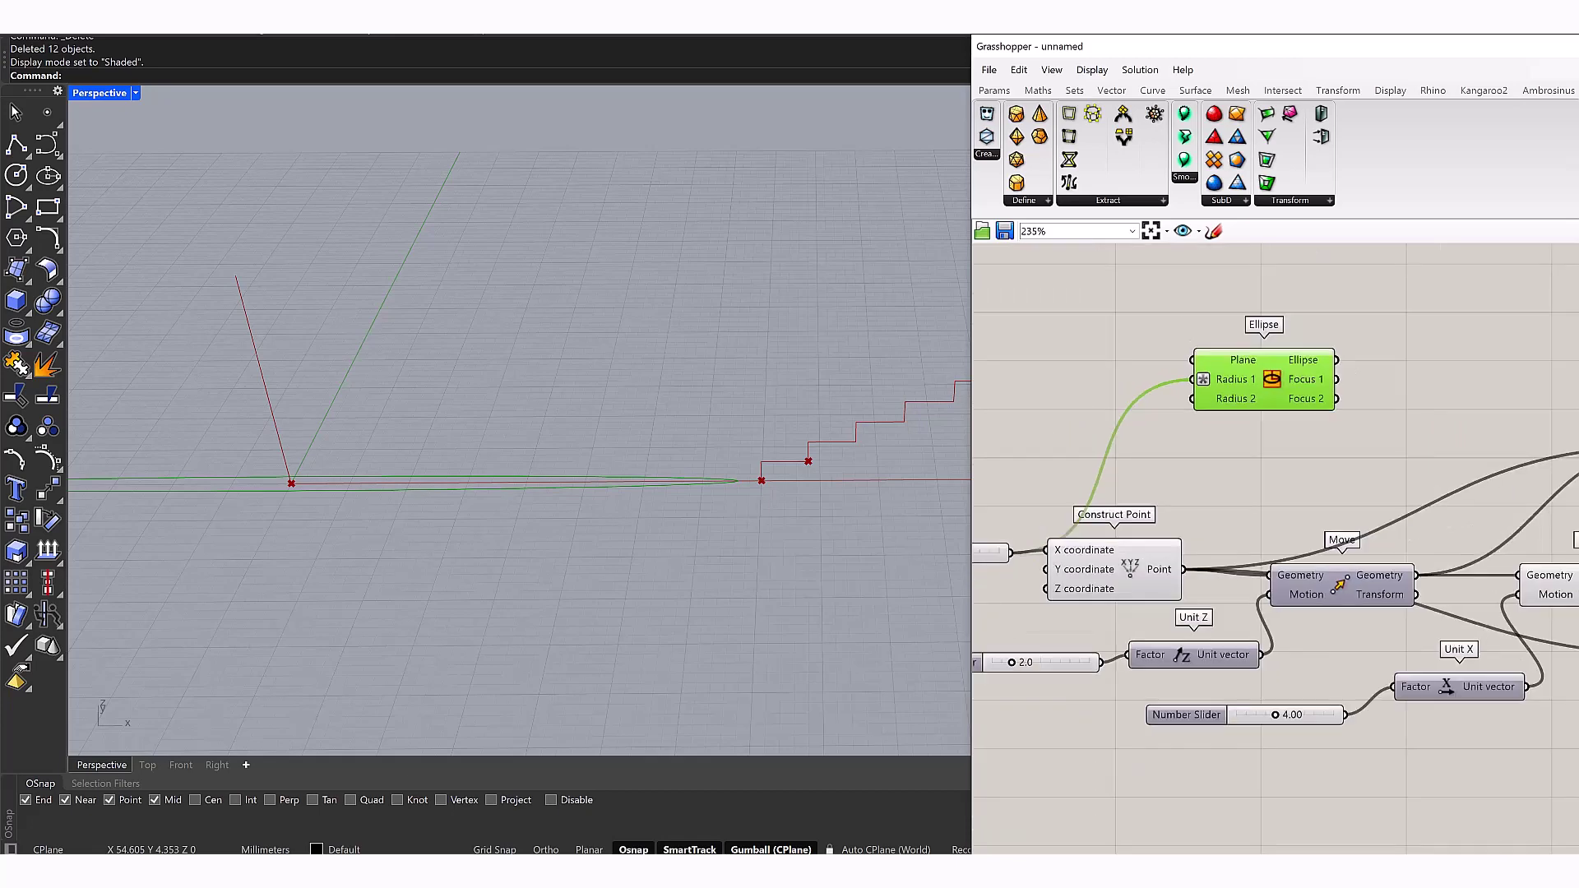
{"action": "right_click_drag", "start_coordinate": [1233, 493], "coordinate": [1361, 473]}
{"action": "scroll", "coordinate": [700, 402], "scroll_direction": "down", "scroll_amount": 3}
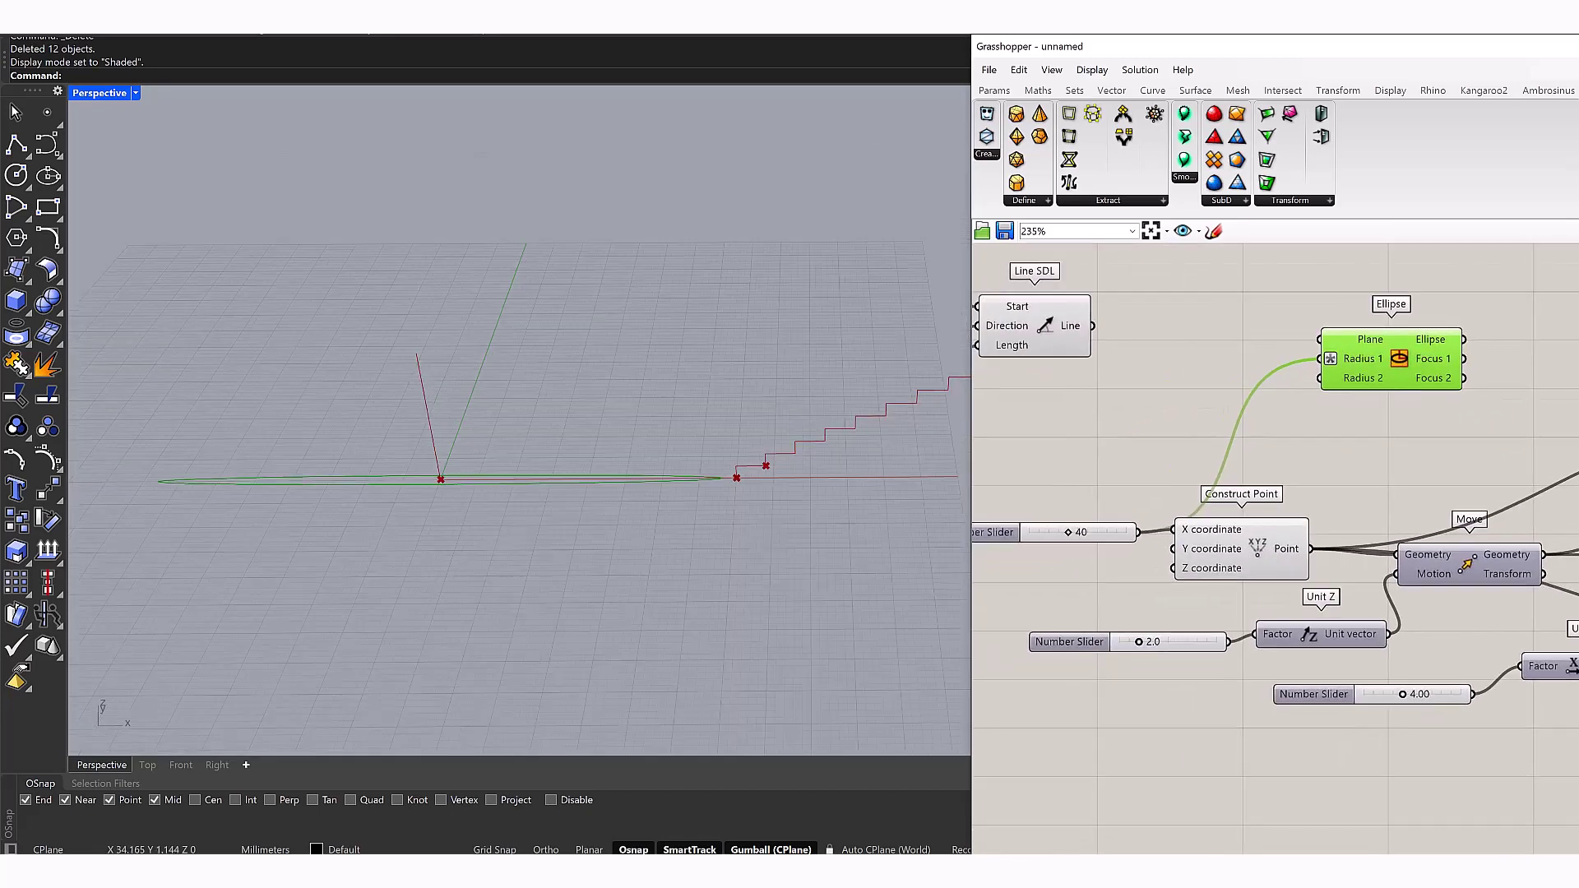
{"action": "right_click_drag", "start_coordinate": [700, 402], "coordinate": [699, 386]}
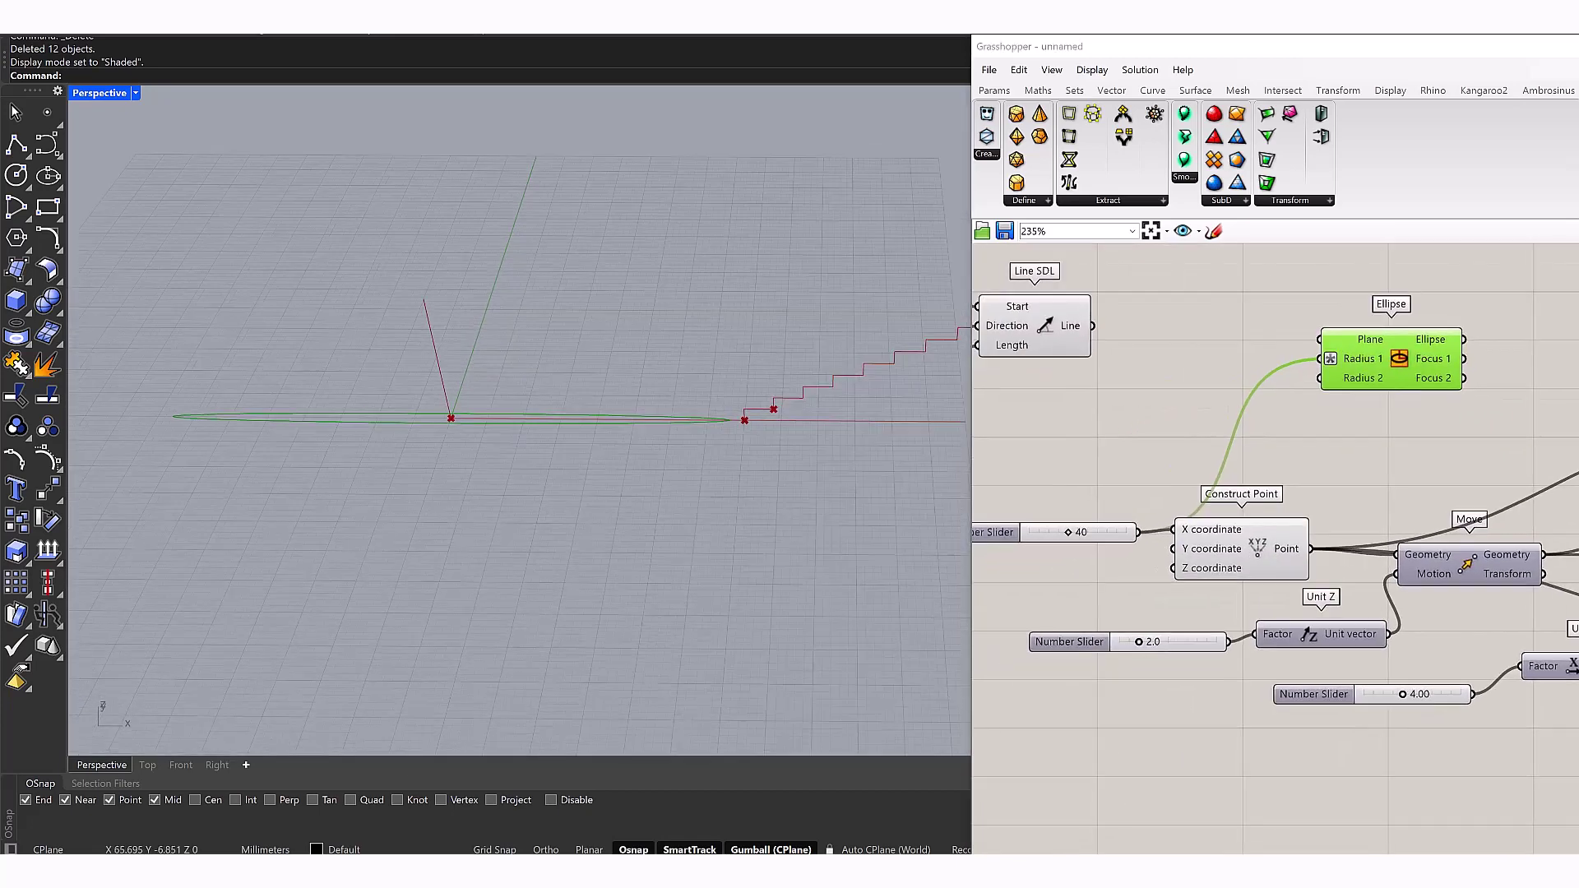
{"action": "double_click", "coordinate": [1155, 421]}
{"action": "type", "text": "80"}
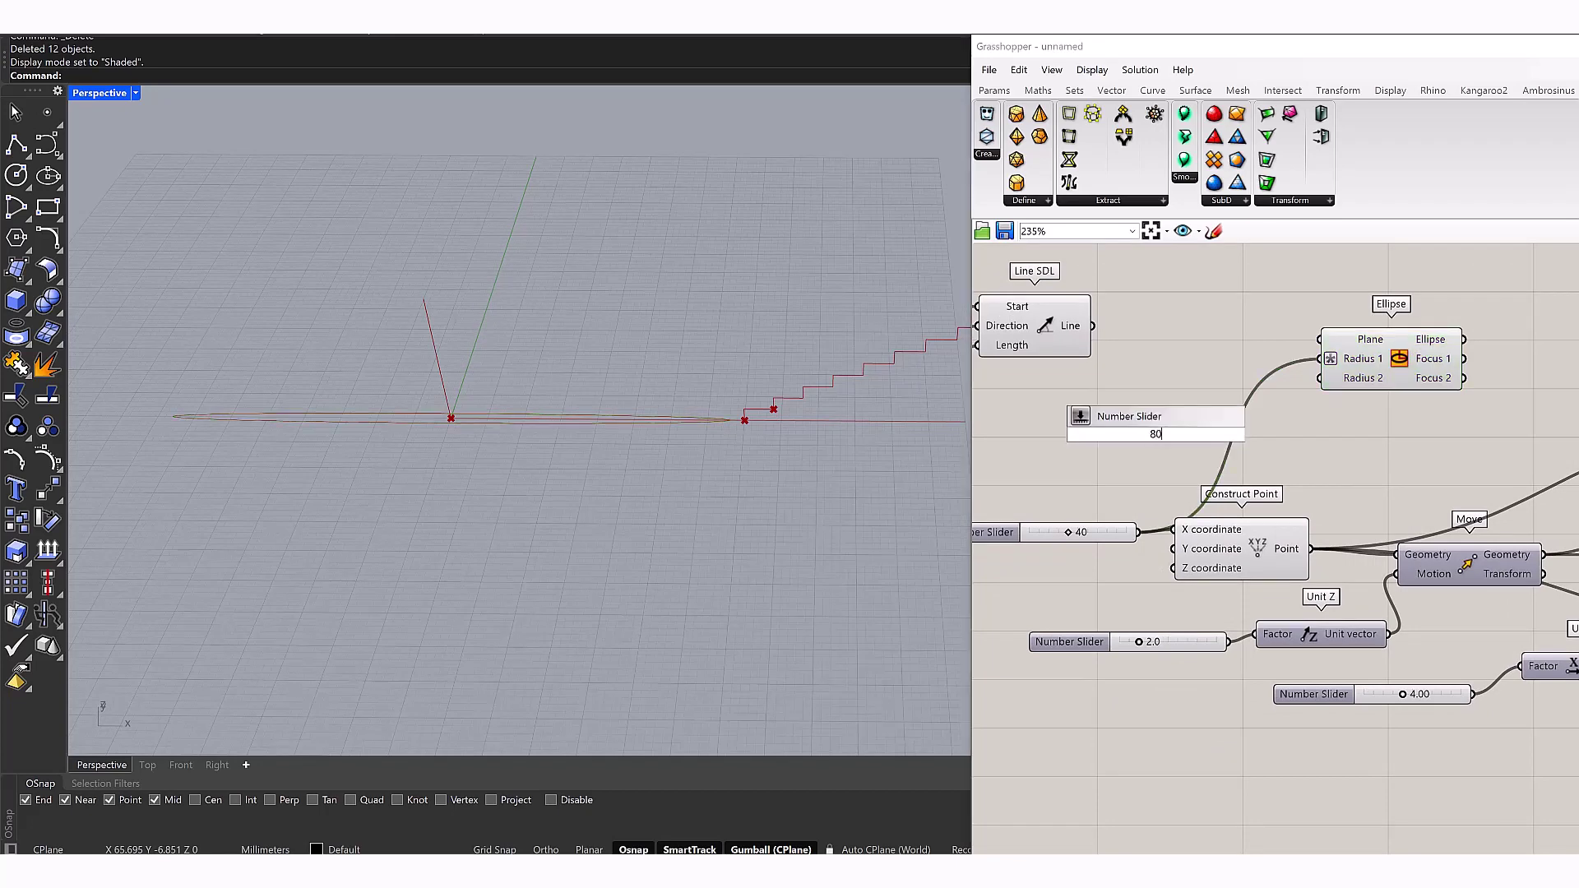
{"action": "key", "text": "Return"}
{"action": "left_click_drag", "start_coordinate": [1151, 432], "coordinate": [1135, 407]}
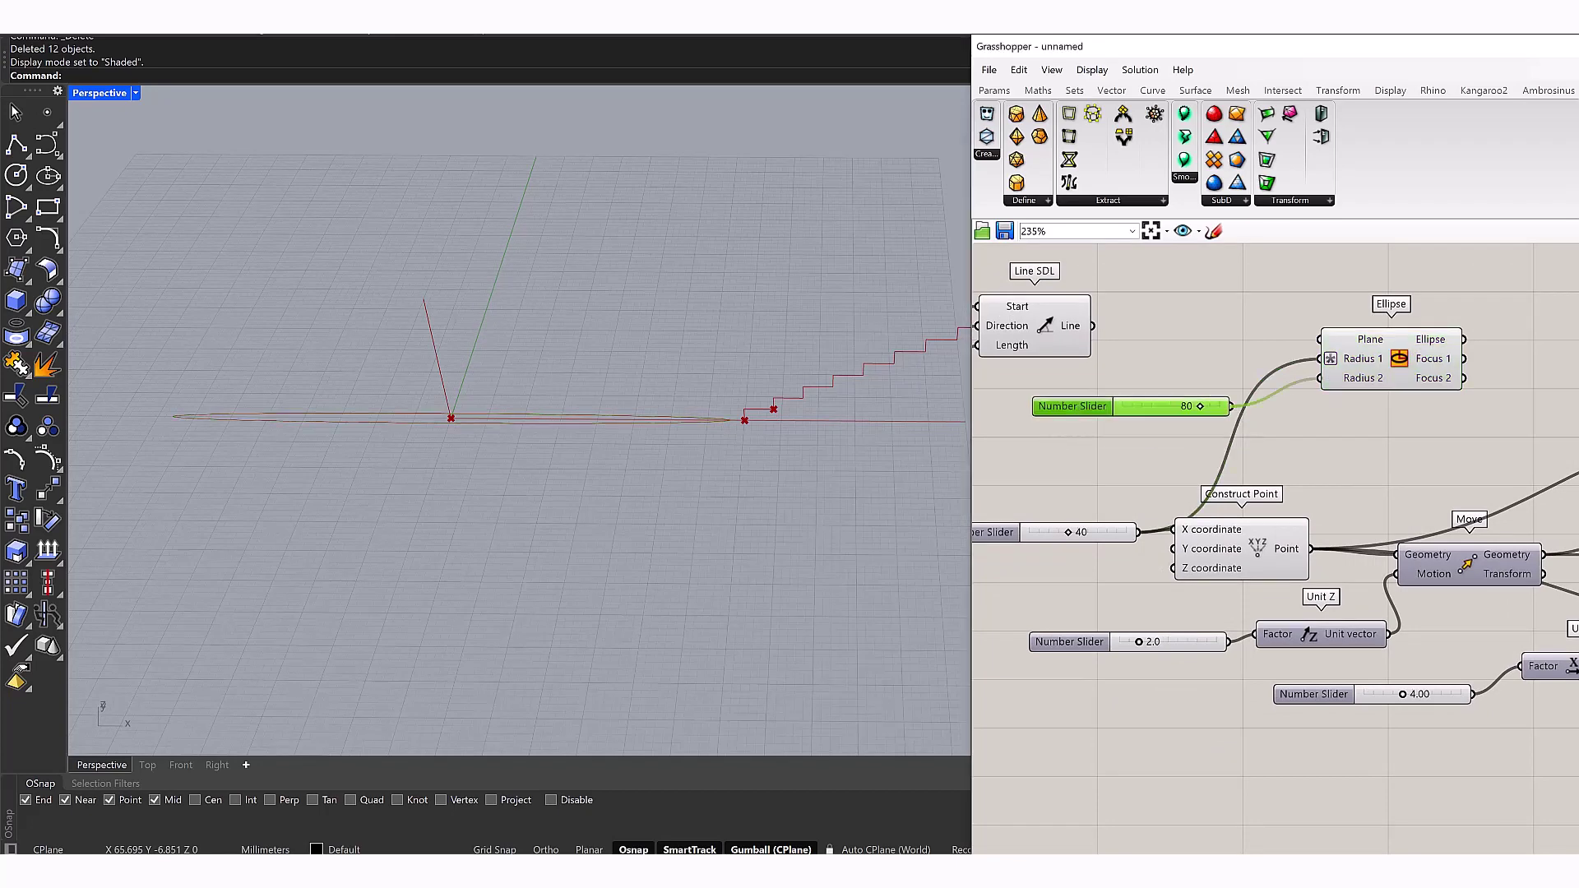
{"action": "scroll", "coordinate": [518, 419], "scroll_direction": "down", "scroll_amount": 5}
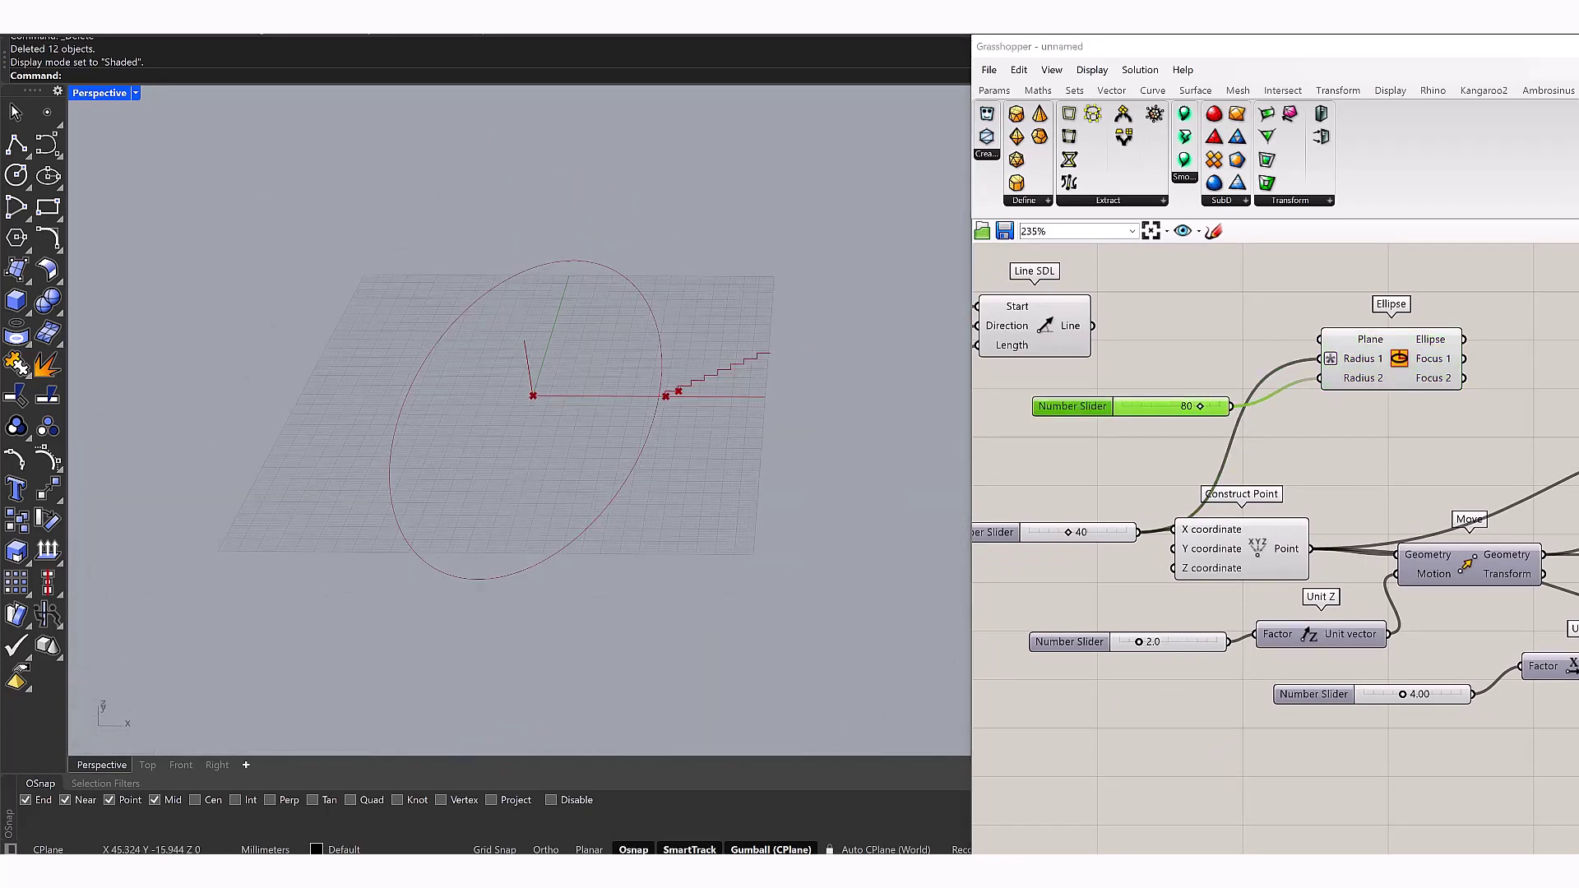
Set the slider feeding the Ellipse's Radius 2 input to 70
{"action": "right_click_drag", "start_coordinate": [518, 420], "coordinate": [536, 461]}
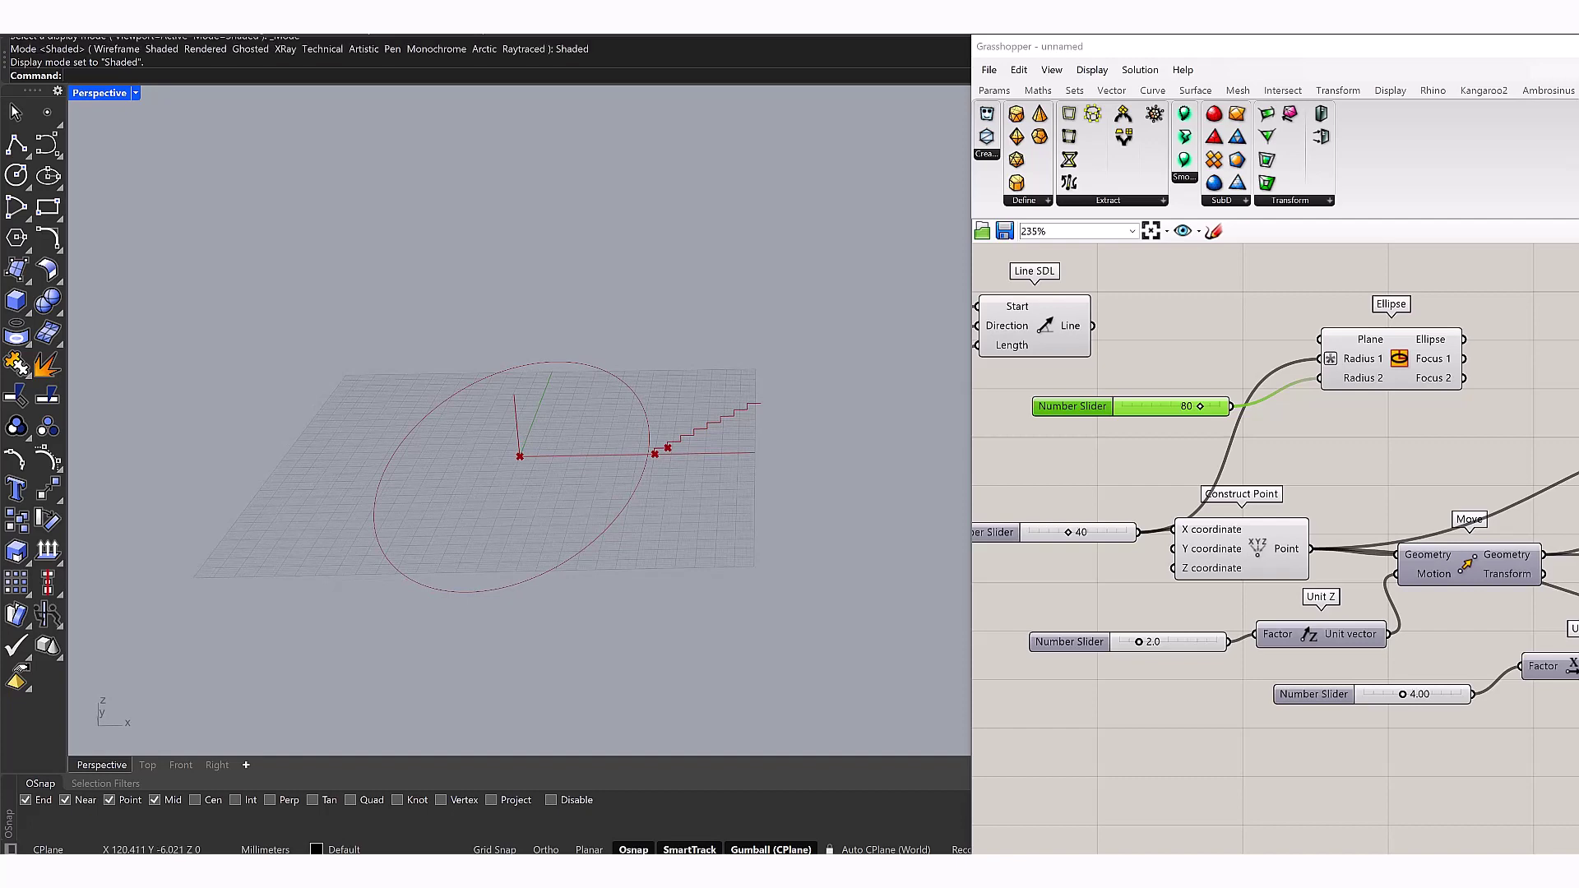
{"action": "scroll", "coordinate": [1250, 413], "scroll_direction": "up", "scroll_amount": 5}
{"action": "double_click", "coordinate": [1192, 401]}
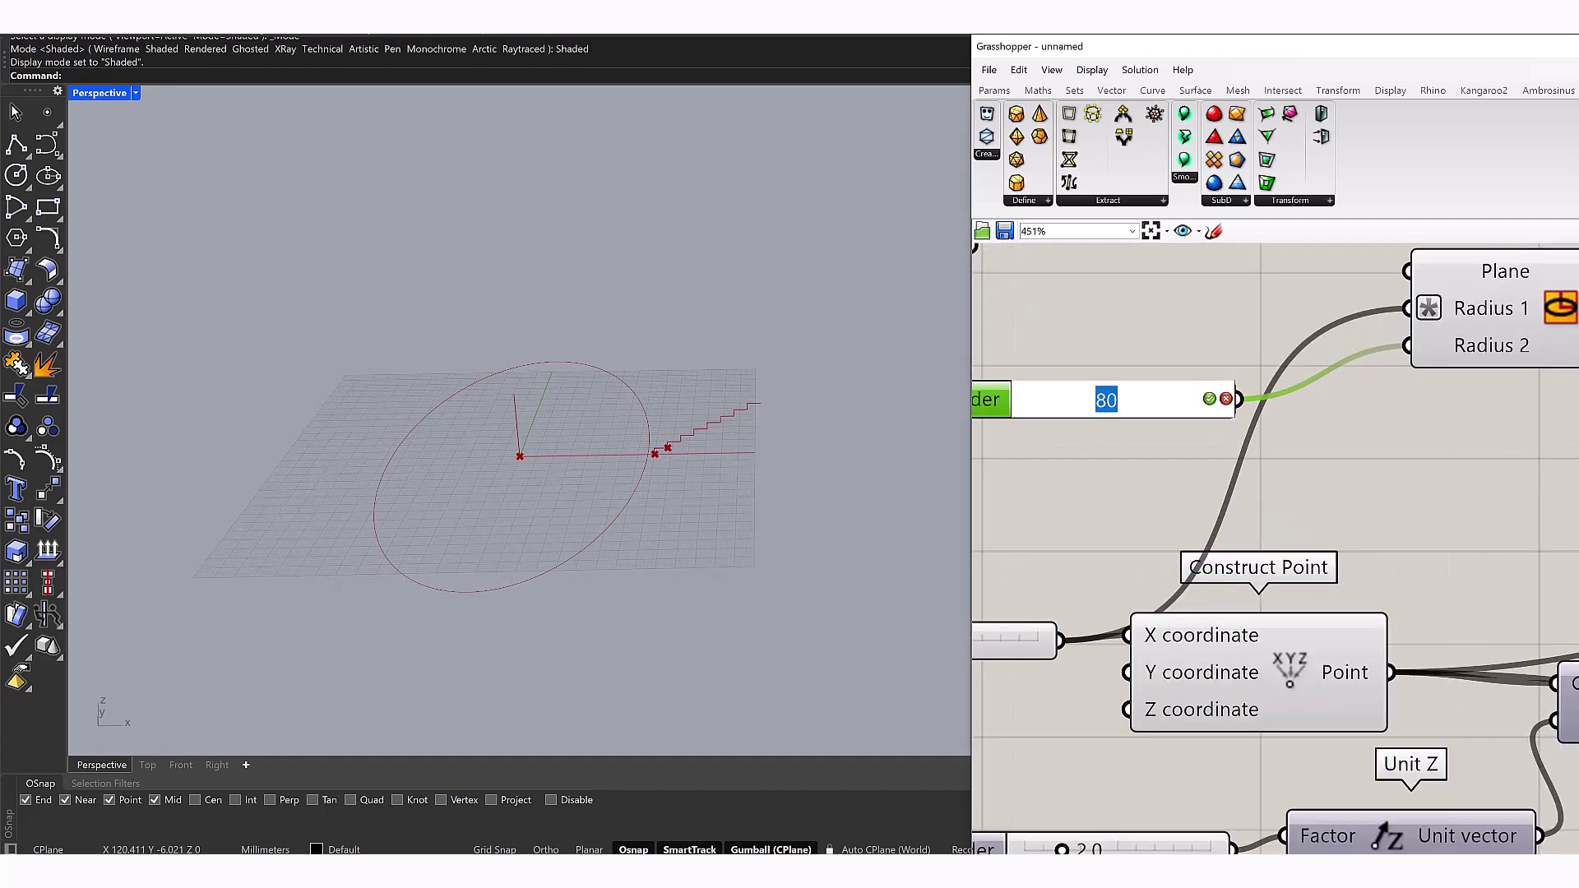
{"action": "type", "text": "70"}
{"action": "key", "text": "Return"}
{"action": "right_click_drag", "start_coordinate": [608, 469], "coordinate": [674, 370]}
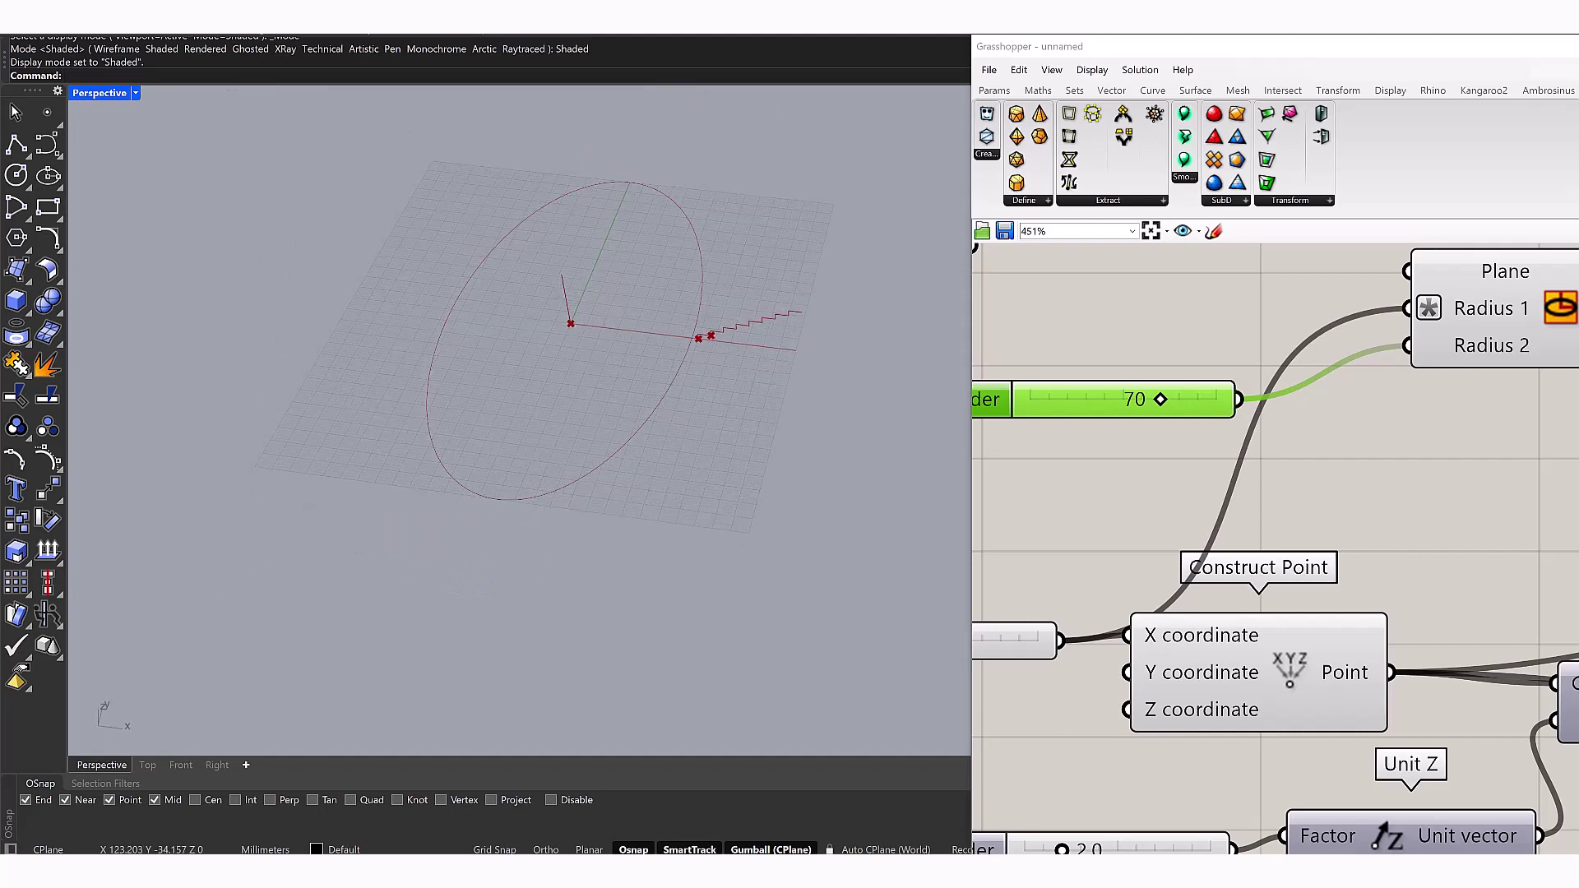
Set the slider feeding the Ellipse's Radius 2 input to 65
{"action": "double_click", "coordinate": [1152, 401]}
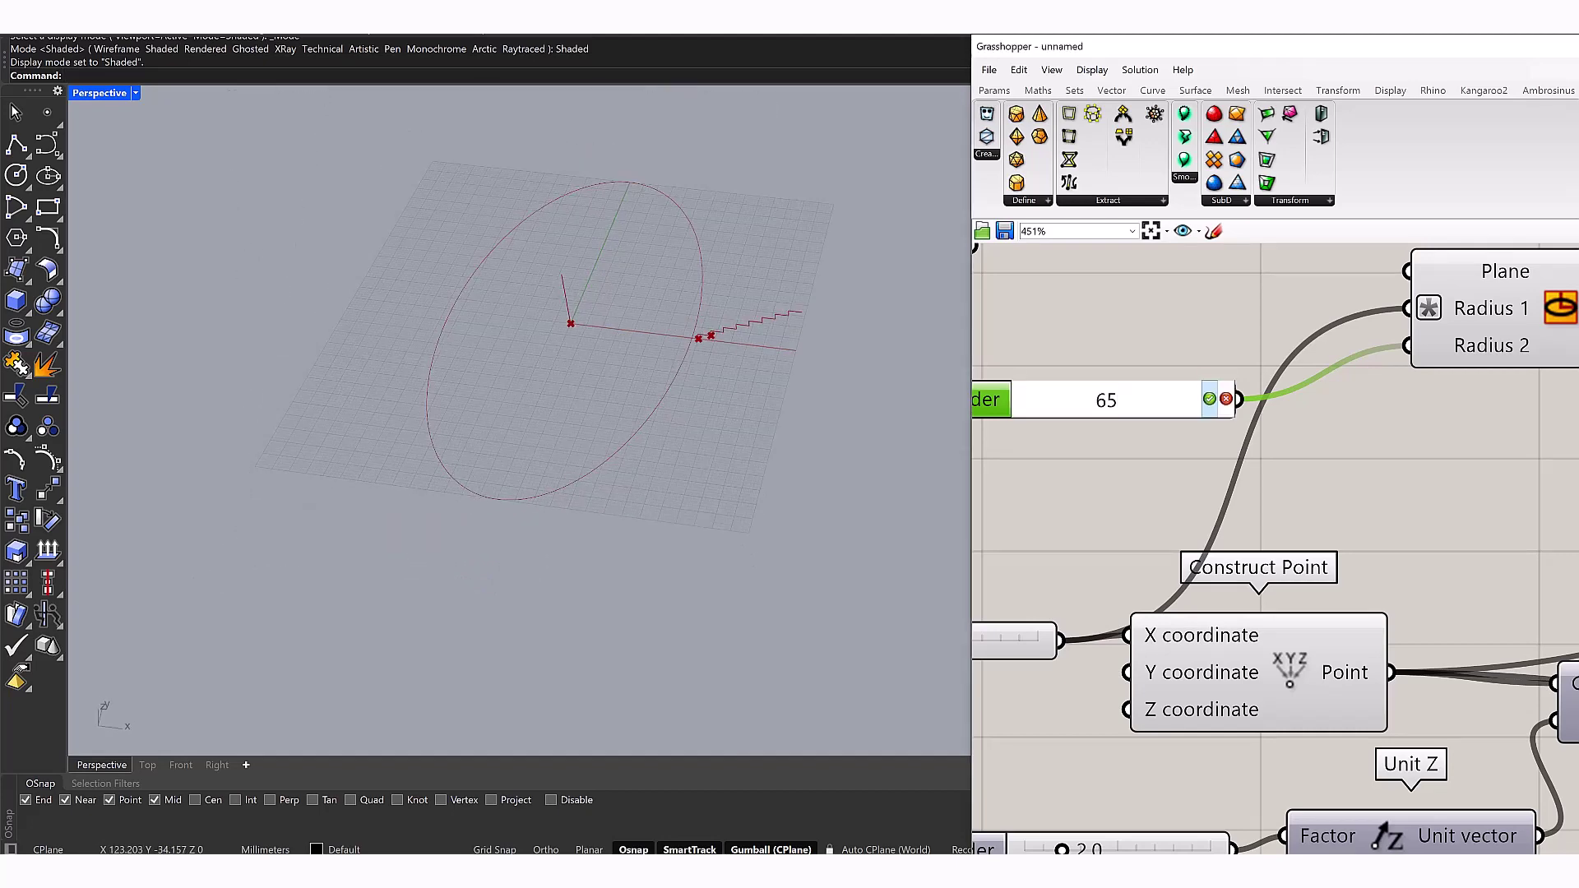
{"action": "type", "text": "65"}
{"action": "key", "text": "Return"}
Search for a sweep or rail component and add Rail Revolution to the canvas above the PolyLine
{"action": "scroll", "coordinate": [1275, 551], "scroll_direction": "down", "scroll_amount": 5}
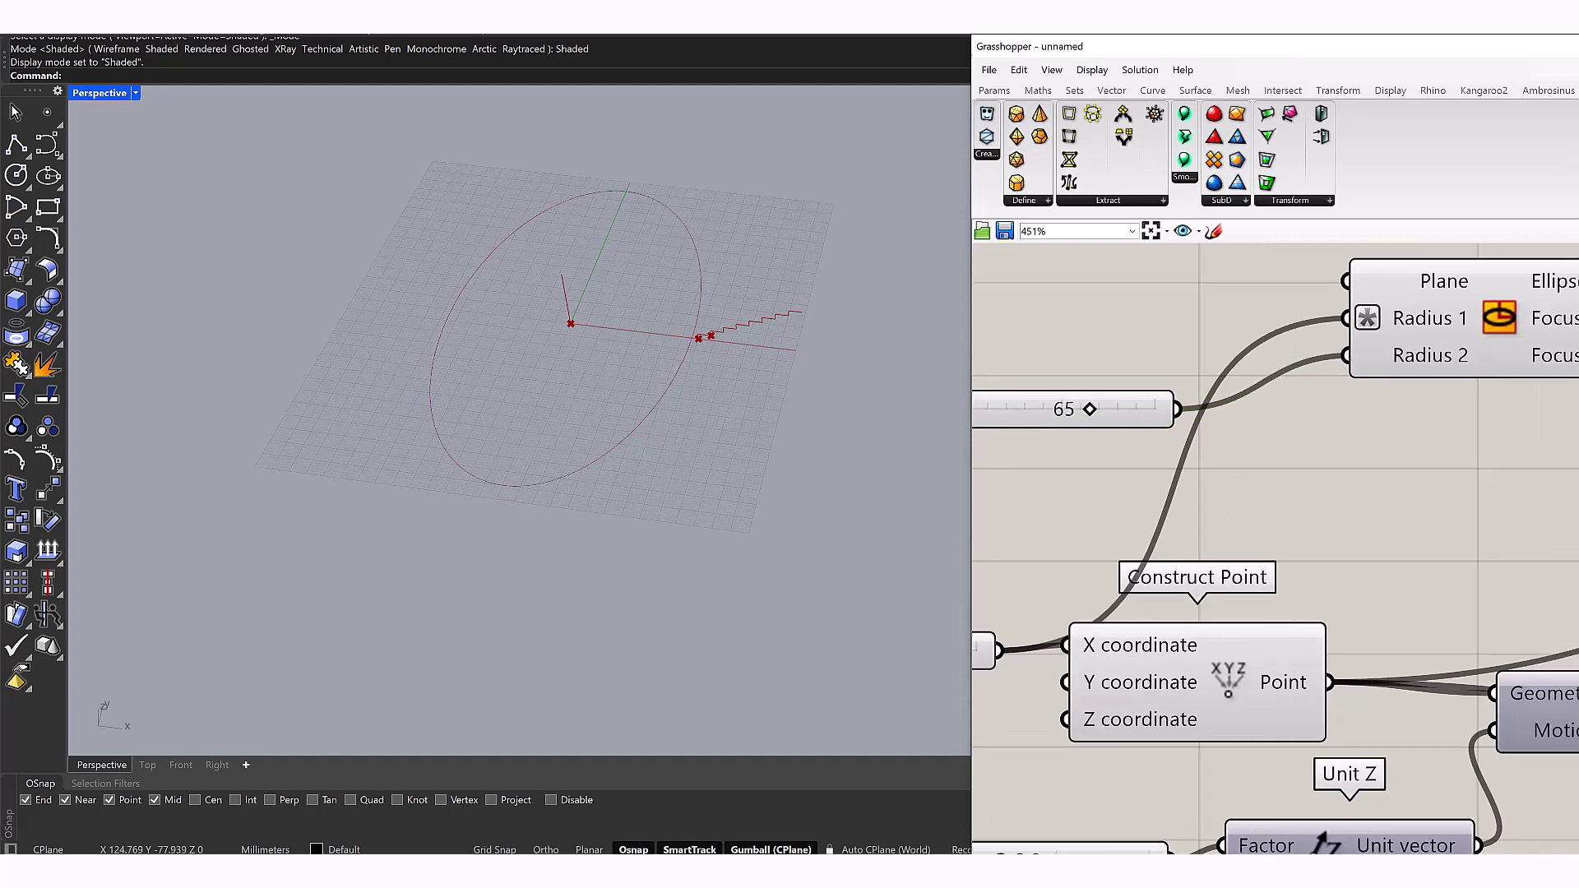
{"action": "left_click_drag", "start_coordinate": [1069, 387], "coordinate": [1102, 390]}
{"action": "right_click_drag", "start_coordinate": [1168, 493], "coordinate": [1077, 516]}
{"action": "double_click", "coordinate": [1324, 381]}
{"action": "type", "text": "swee"}
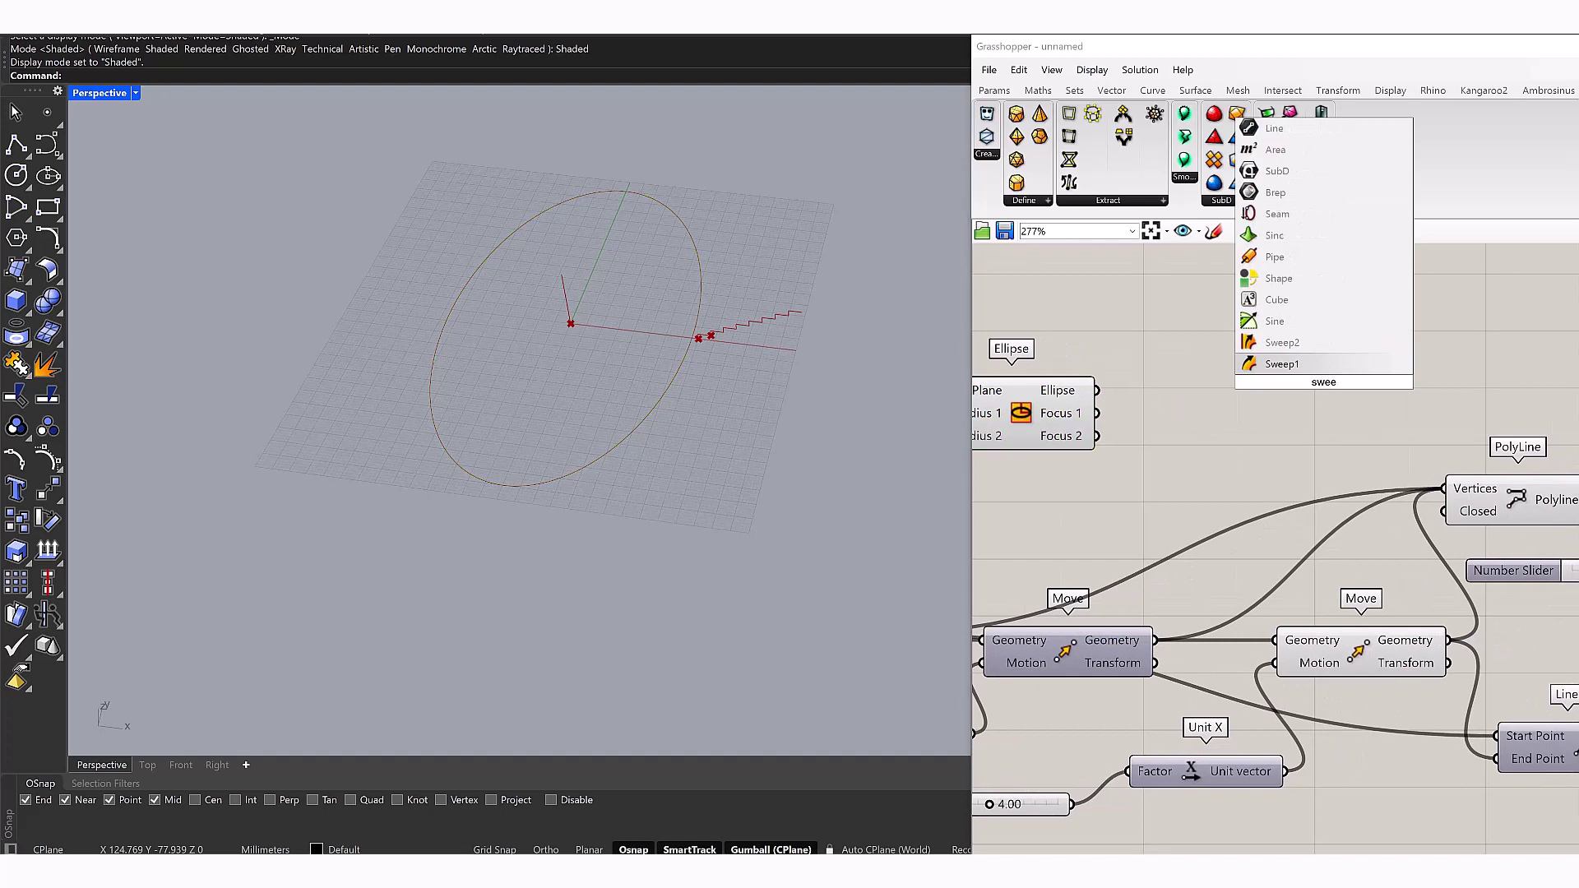
{"action": "type", "text": " ra"}
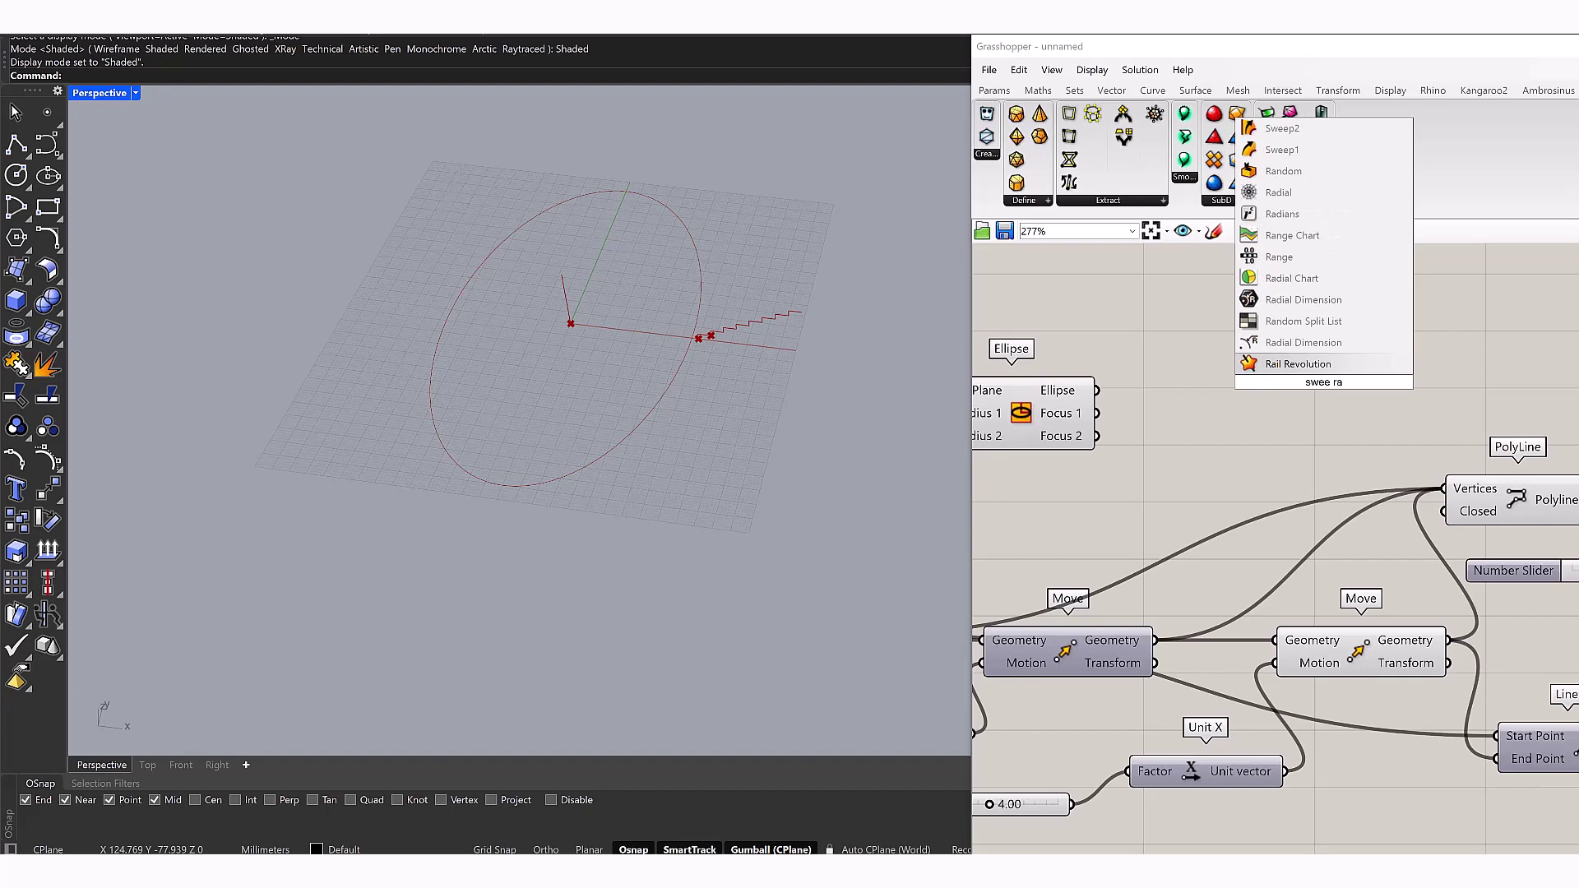
{"action": "key", "text": "Return"}
Connect the Linear Array's Geometry output to the Rail Revolution's Curve input
{"action": "scroll", "coordinate": [1274, 543], "scroll_direction": "down", "scroll_amount": 3}
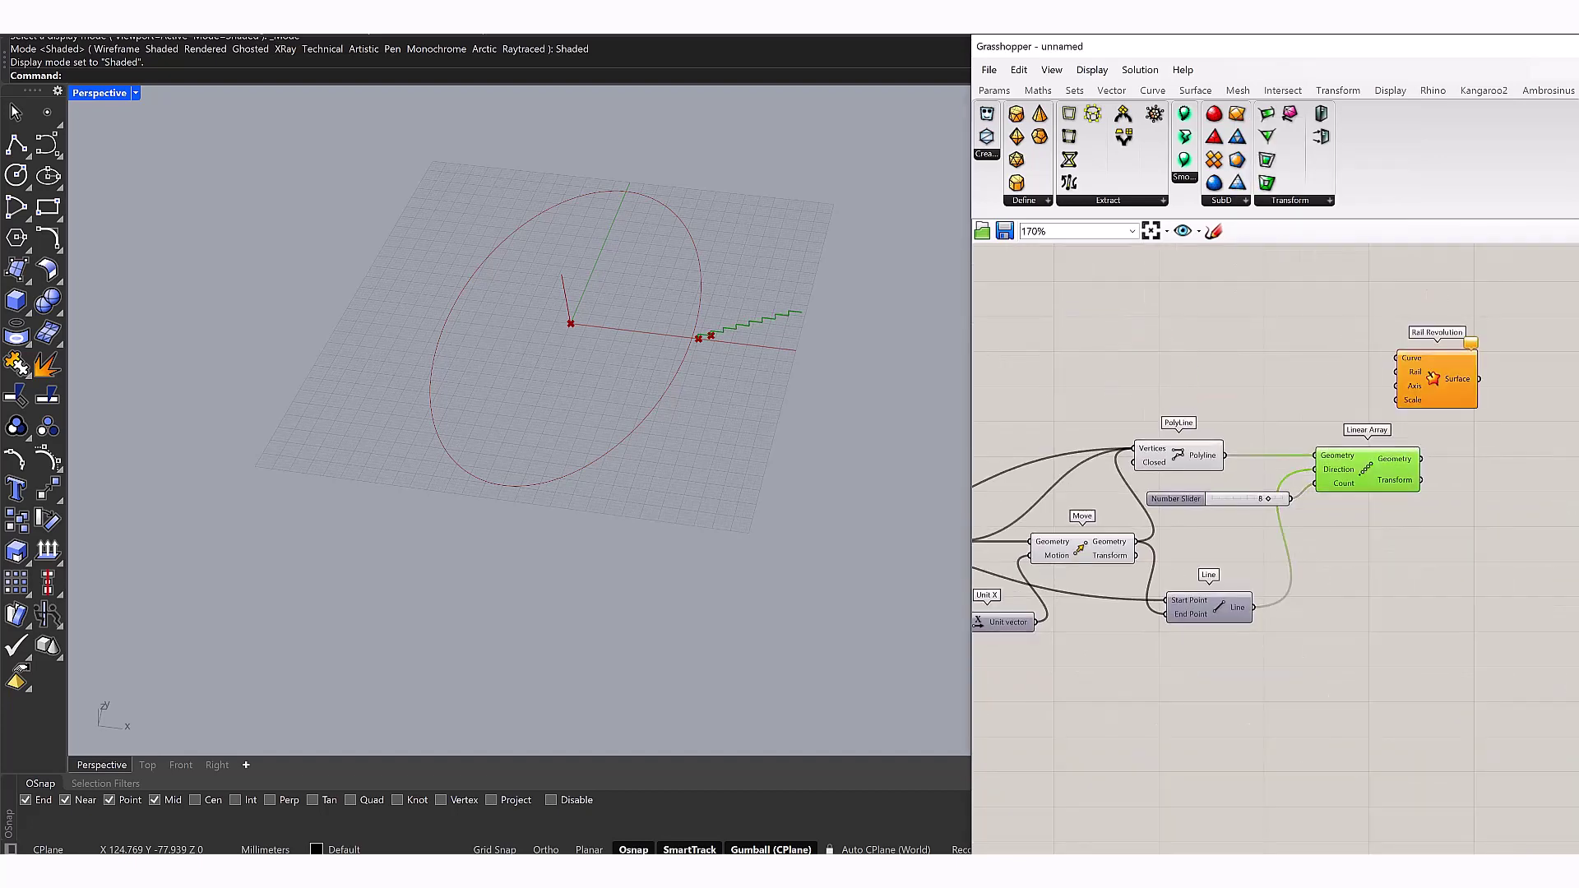
{"action": "scroll", "coordinate": [1444, 400], "scroll_direction": "up", "scroll_amount": 3}
{"action": "left_click_drag", "start_coordinate": [1406, 495], "coordinate": [1164, 358]}
{"action": "scroll", "coordinate": [1439, 411], "scroll_direction": "down", "scroll_amount": 3}
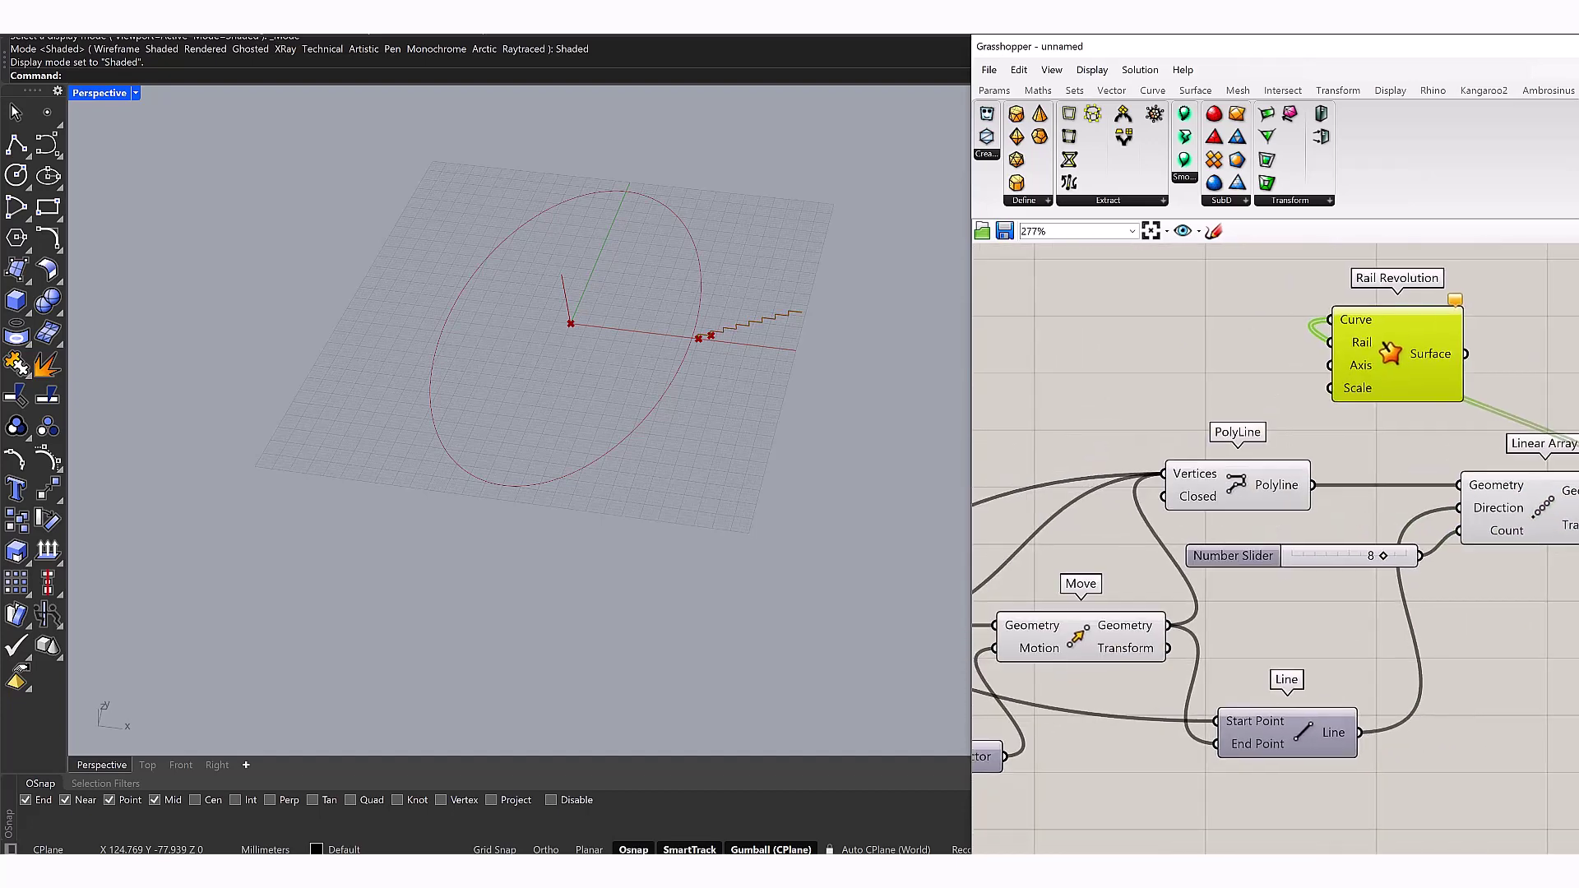
Connect the Ellipse output to the Rail Revolution's Rail input and the Line SDL output to its Axis input
{"action": "right_click", "coordinate": [1388, 387]}
{"action": "left_click", "coordinate": [1042, 403]}
{"action": "scroll", "coordinate": [1142, 402], "scroll_direction": "up", "scroll_amount": 2}
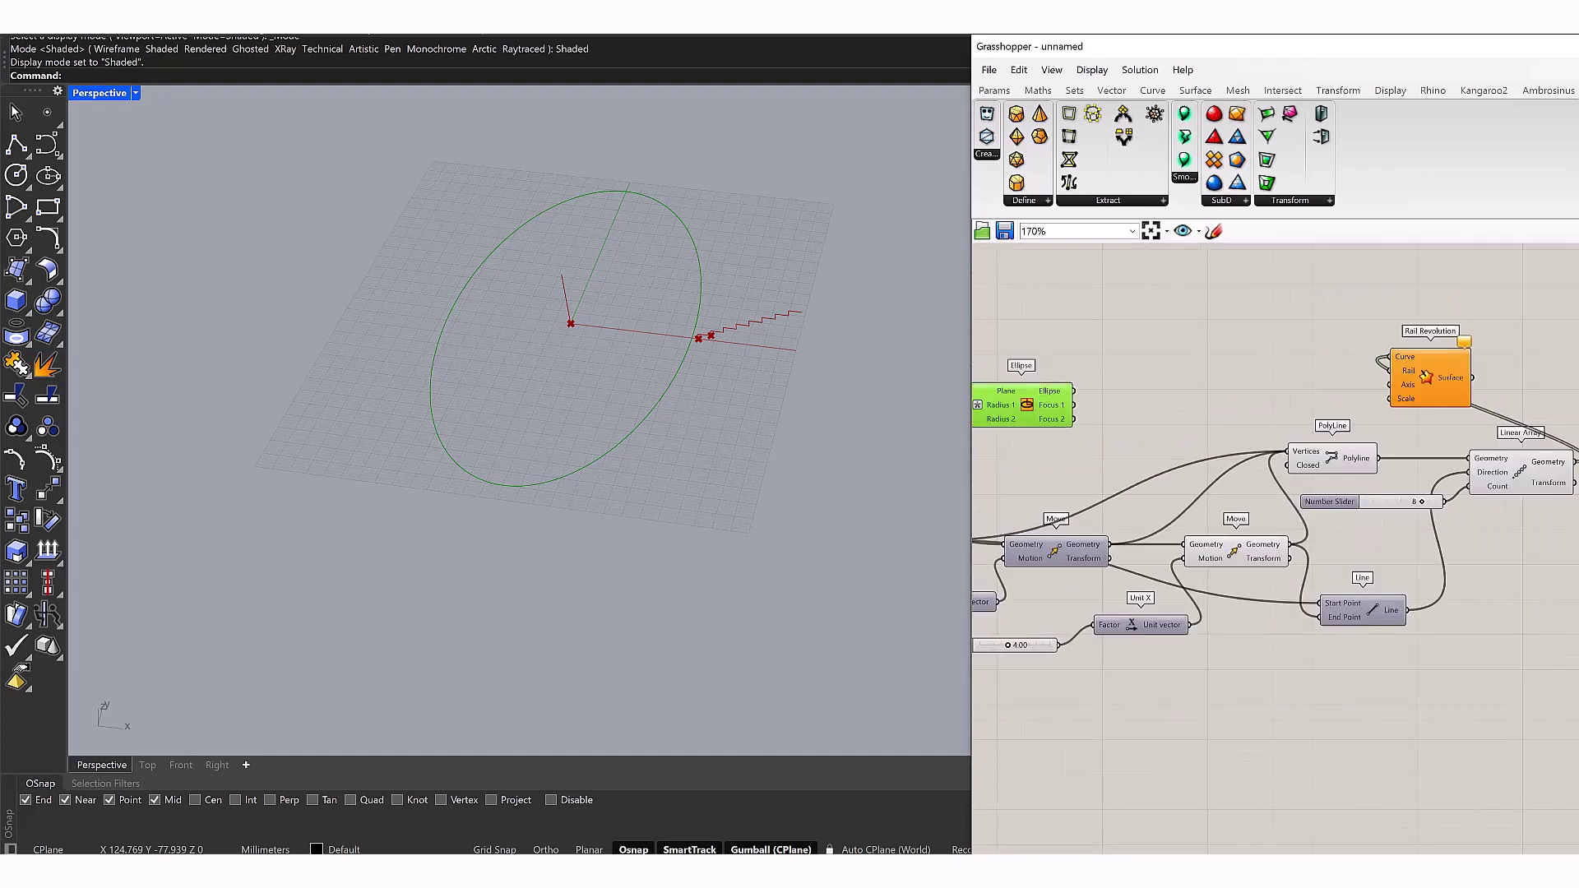
{"action": "left_click_drag", "start_coordinate": [1091, 390], "coordinate": [1438, 365]}
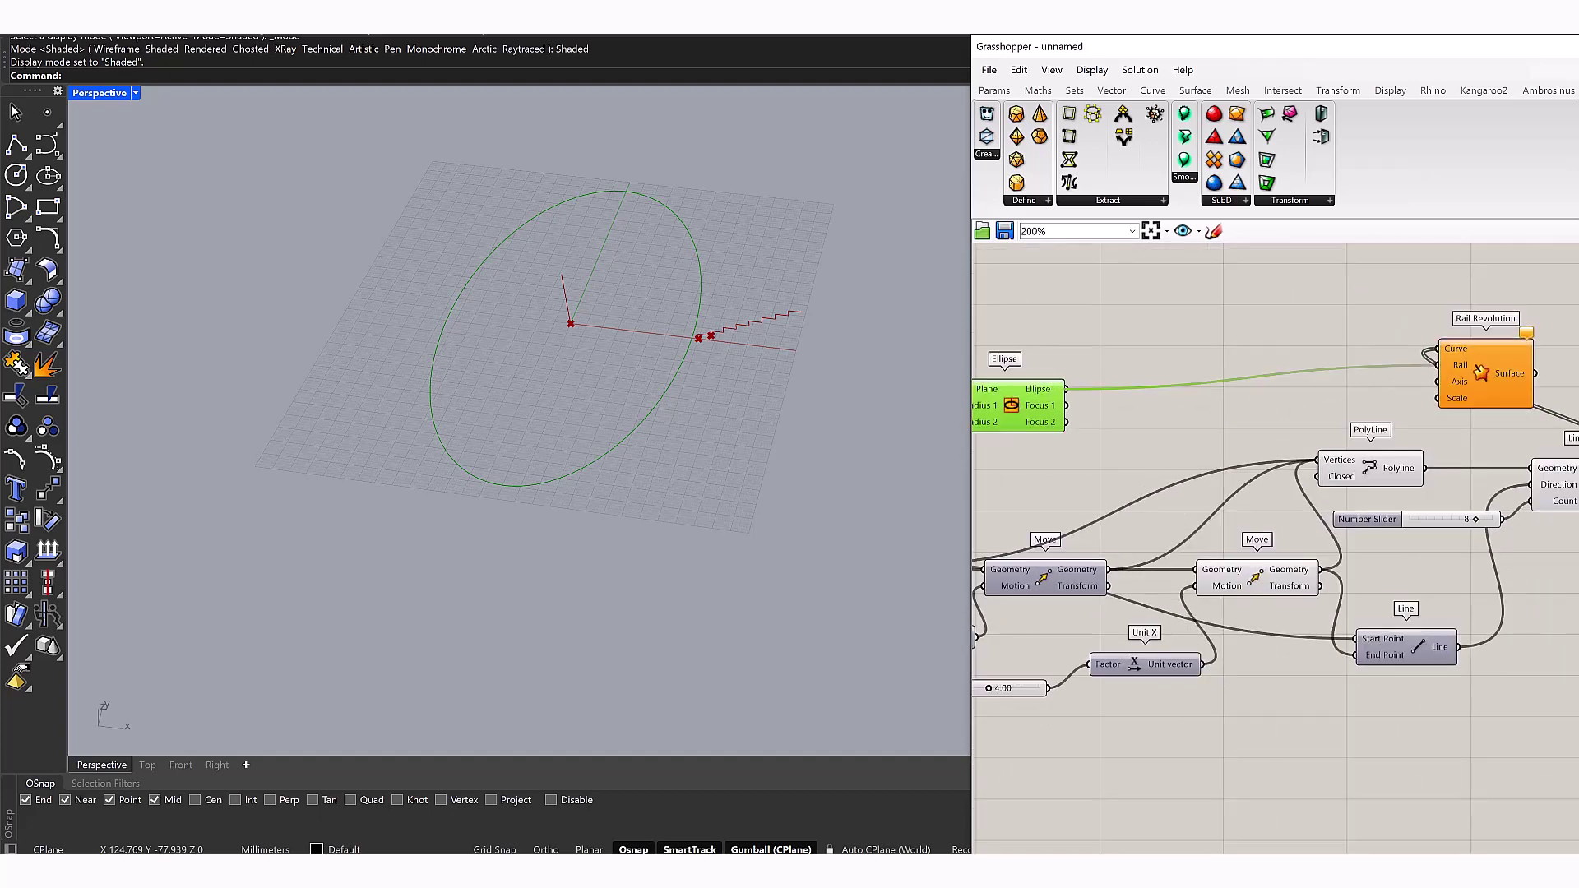
{"action": "scroll", "coordinate": [1439, 412], "scroll_direction": "down", "scroll_amount": 3}
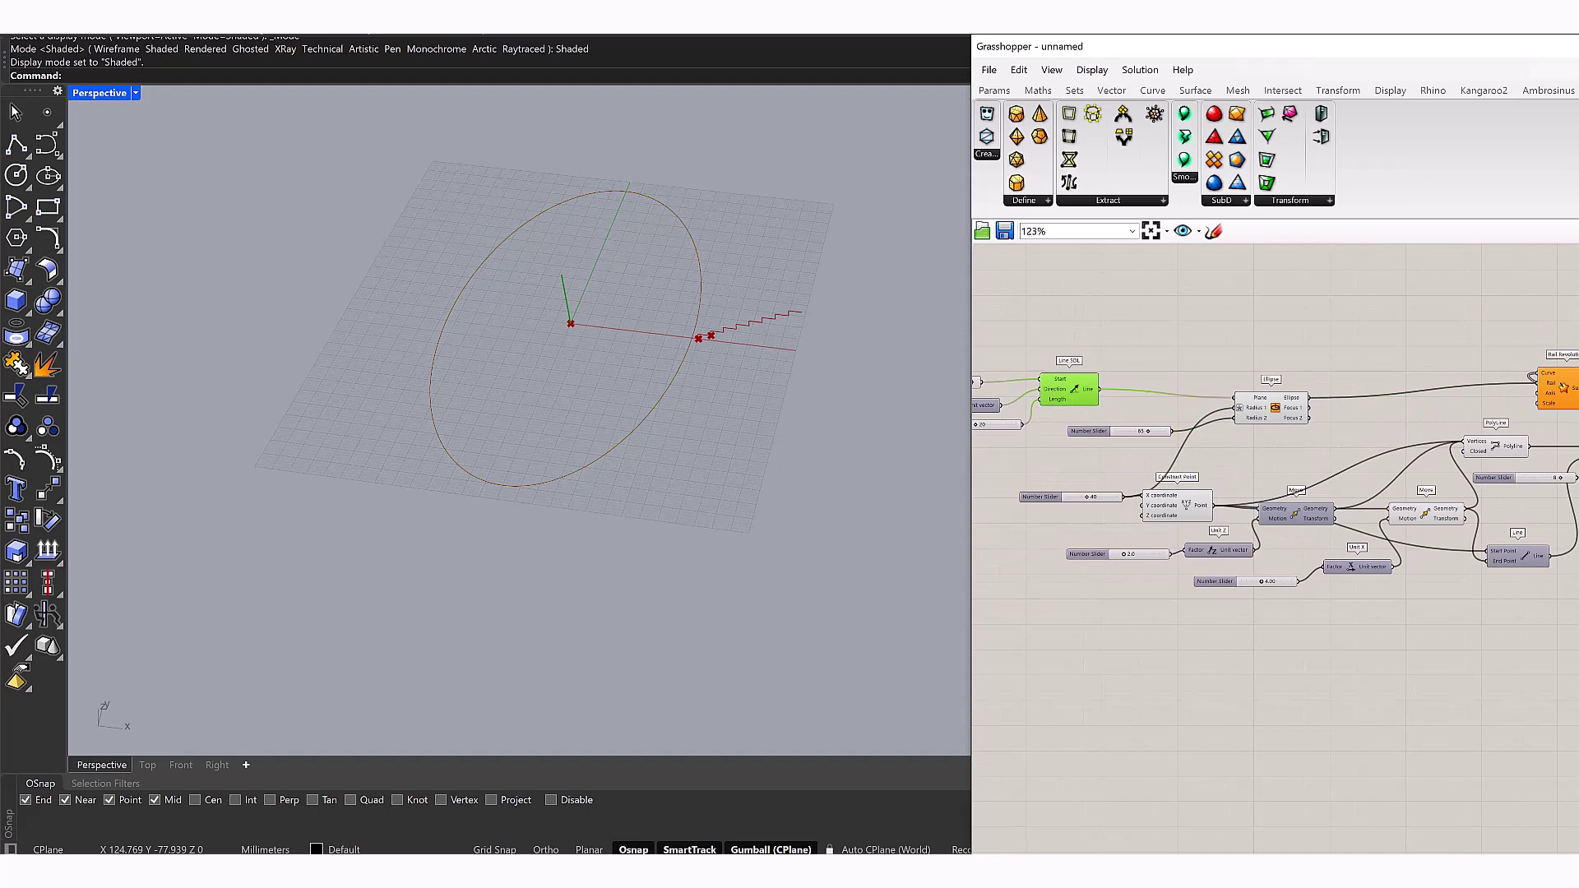
{"action": "left_click_drag", "start_coordinate": [1098, 389], "coordinate": [1536, 394]}
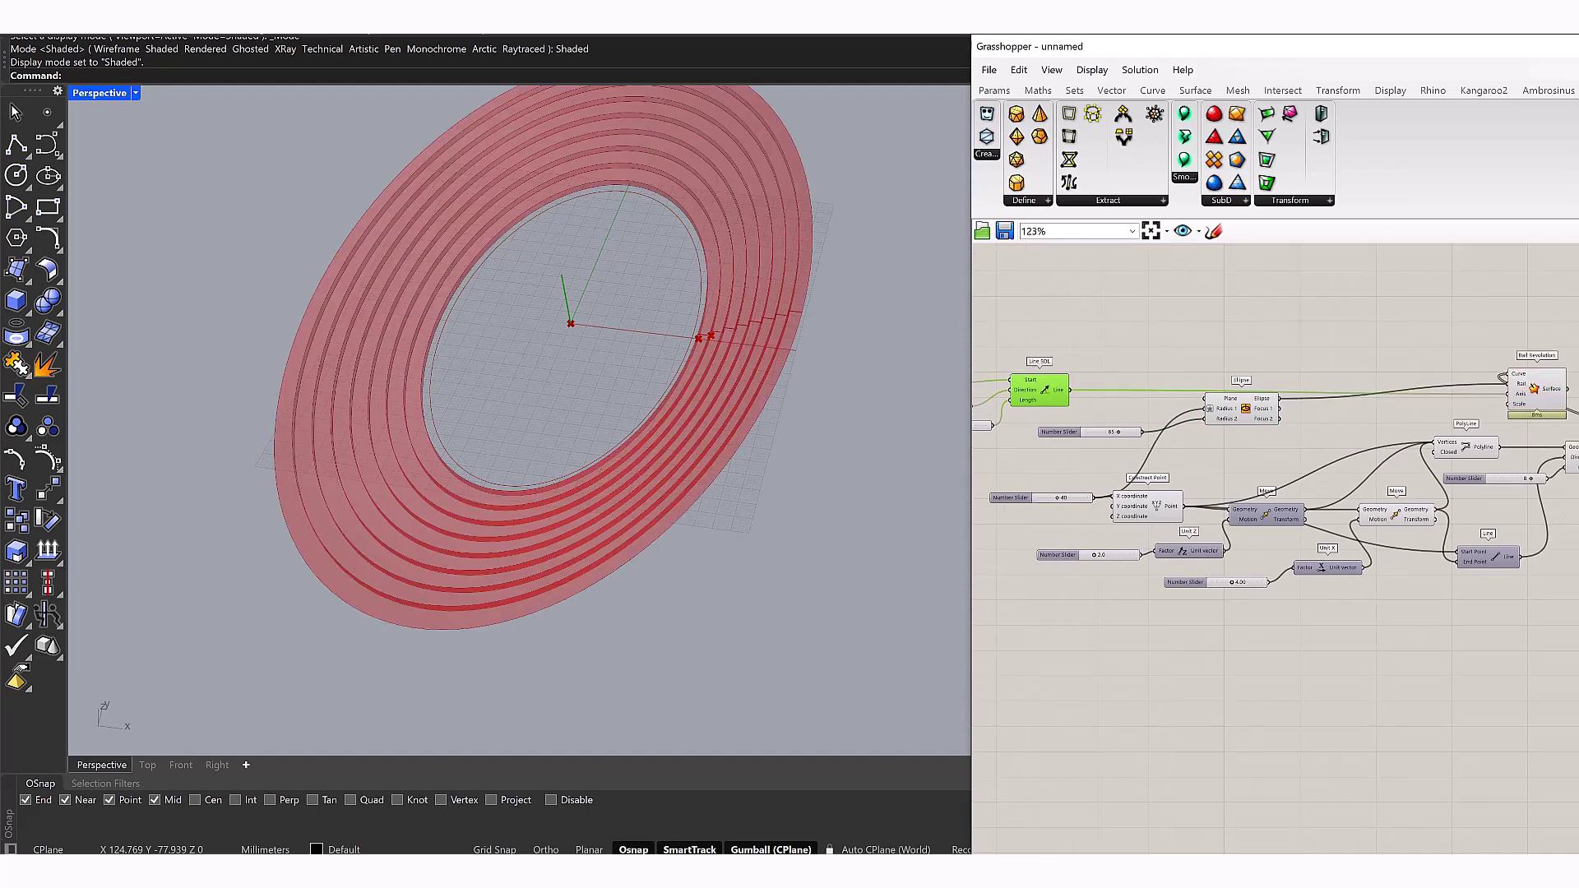
Move the Rail Revolution component to the far side of the Linear Array and check the stepped surface in perspective
{"action": "scroll", "coordinate": [1316, 411], "scroll_direction": "up", "scroll_amount": 5}
{"action": "left_click", "coordinate": [1513, 354]}
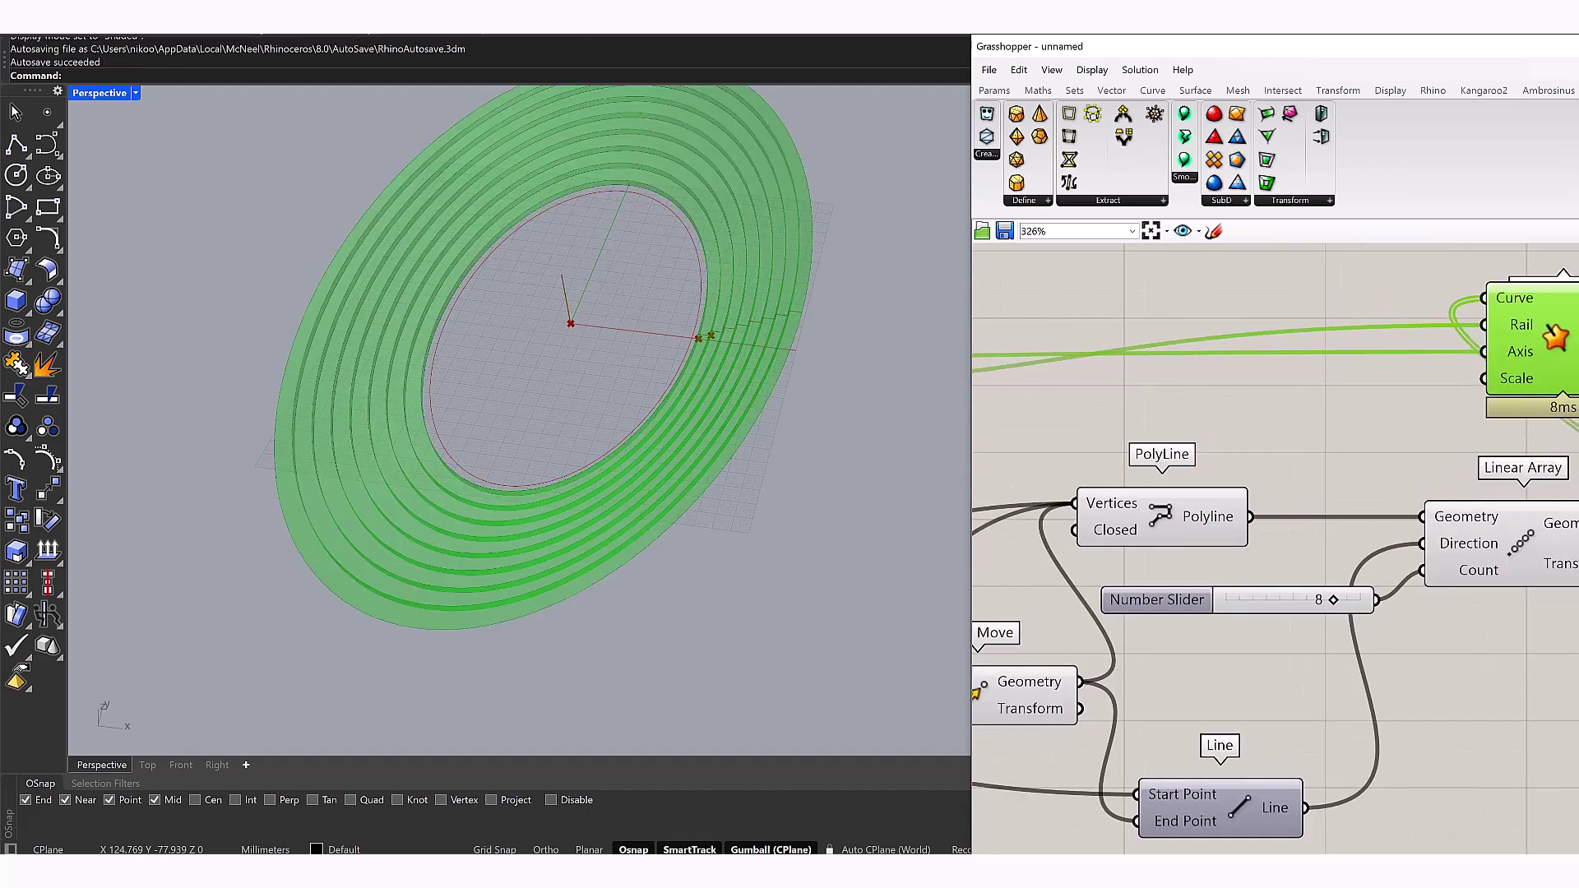
{"action": "scroll", "coordinate": [1233, 452], "scroll_direction": "down", "scroll_amount": 3}
{"action": "scroll", "coordinate": [1135, 411], "scroll_direction": "up", "scroll_amount": 4}
{"action": "left_click_drag", "start_coordinate": [1135, 362], "coordinate": [1494, 488]}
{"action": "mouse_move", "coordinate": [526, 370]}
{"action": "right_mouse_down"}
{"action": "mouse_move", "coordinate": [526, 296]}
{"action": "mouse_move", "coordinate": [526, 393]}
{"action": "right_mouse_up"}
{"action": "scroll", "coordinate": [1466, 455], "scroll_direction": "down", "scroll_amount": 5}
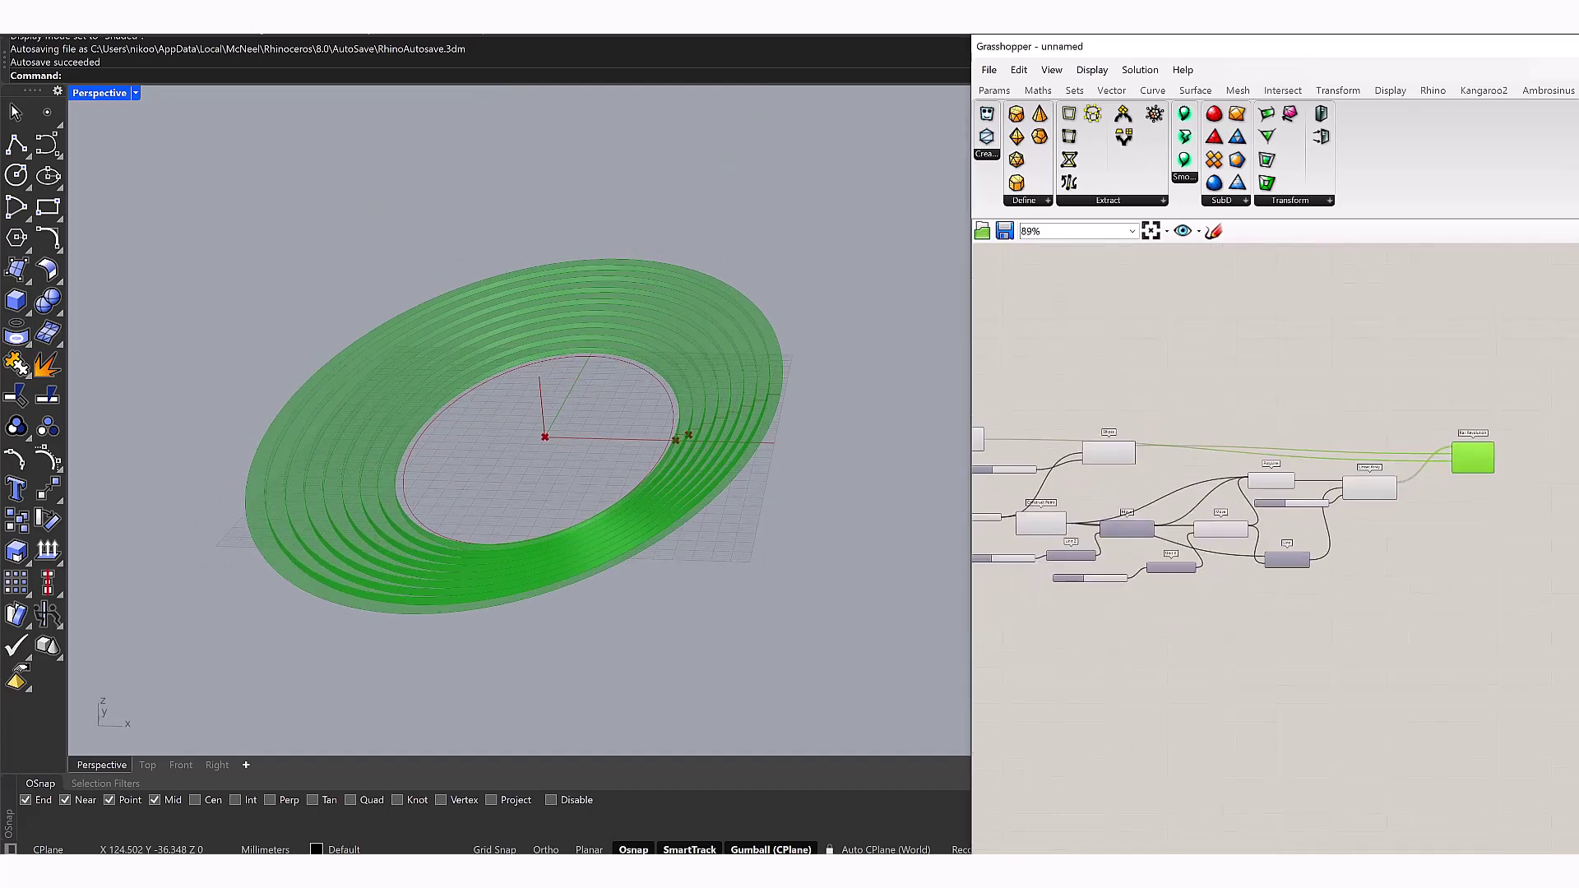
Set the Linear Array's Count slider to 8 and inspect the stepped surface
{"action": "scroll", "coordinate": [1297, 508], "scroll_direction": "up", "scroll_amount": 6}
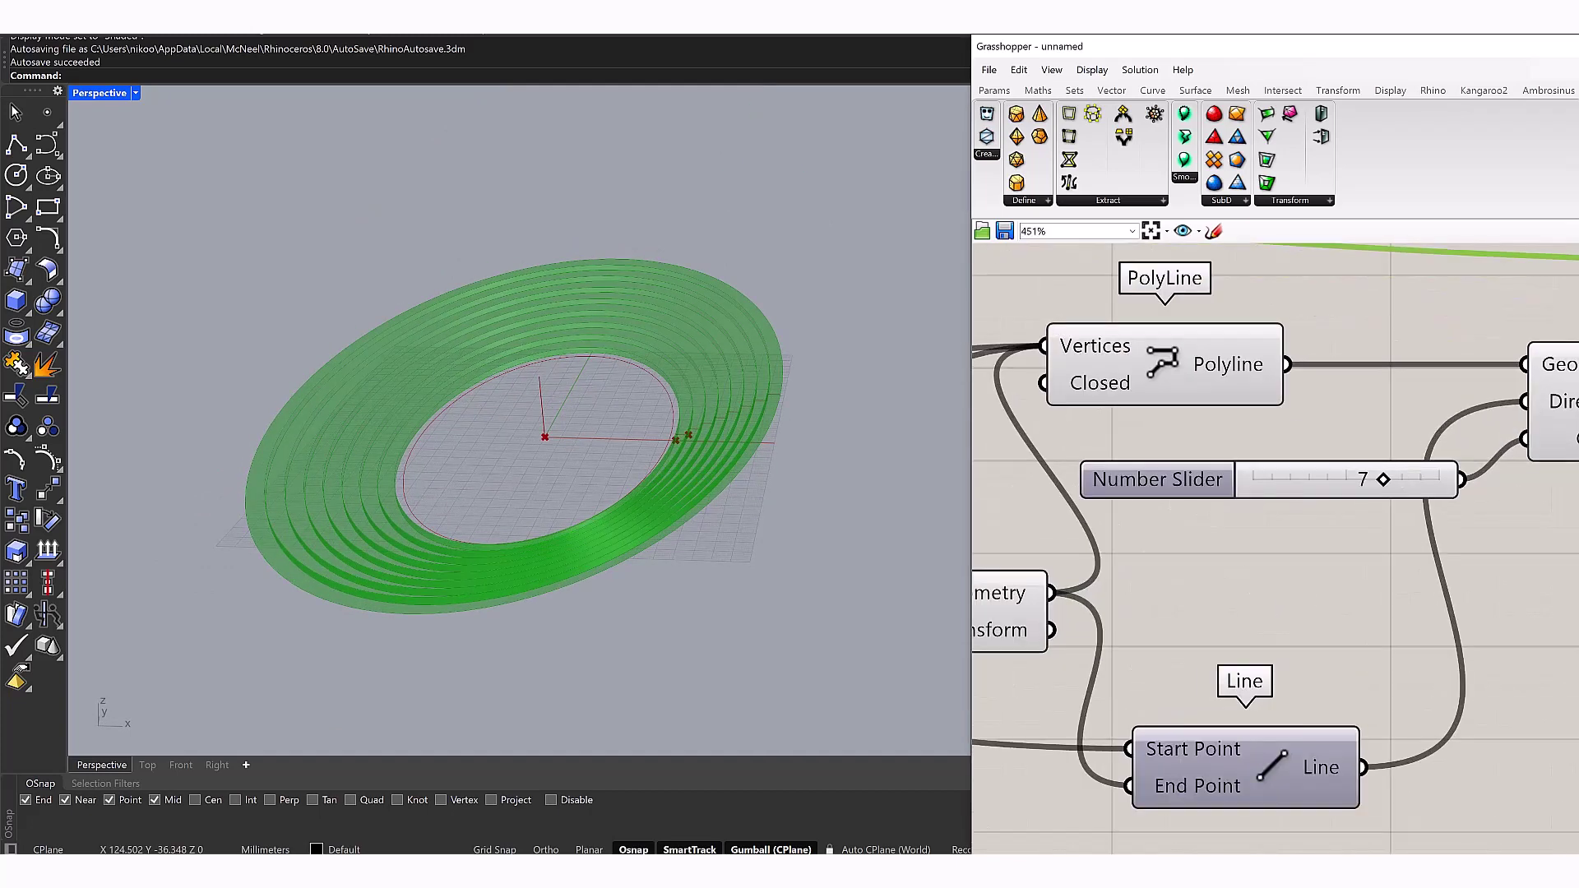
{"action": "mouse_move", "coordinate": [1383, 479]}
{"action": "left_mouse_down"}
{"action": "mouse_move", "coordinate": [1270, 479]}
{"action": "mouse_move", "coordinate": [1401, 480]}
{"action": "left_mouse_up"}
{"action": "mouse_move", "coordinate": [527, 494]}
{"action": "right_mouse_down"}
{"action": "mouse_move", "coordinate": [526, 387]}
{"action": "mouse_move", "coordinate": [526, 477]}
{"action": "right_mouse_up"}
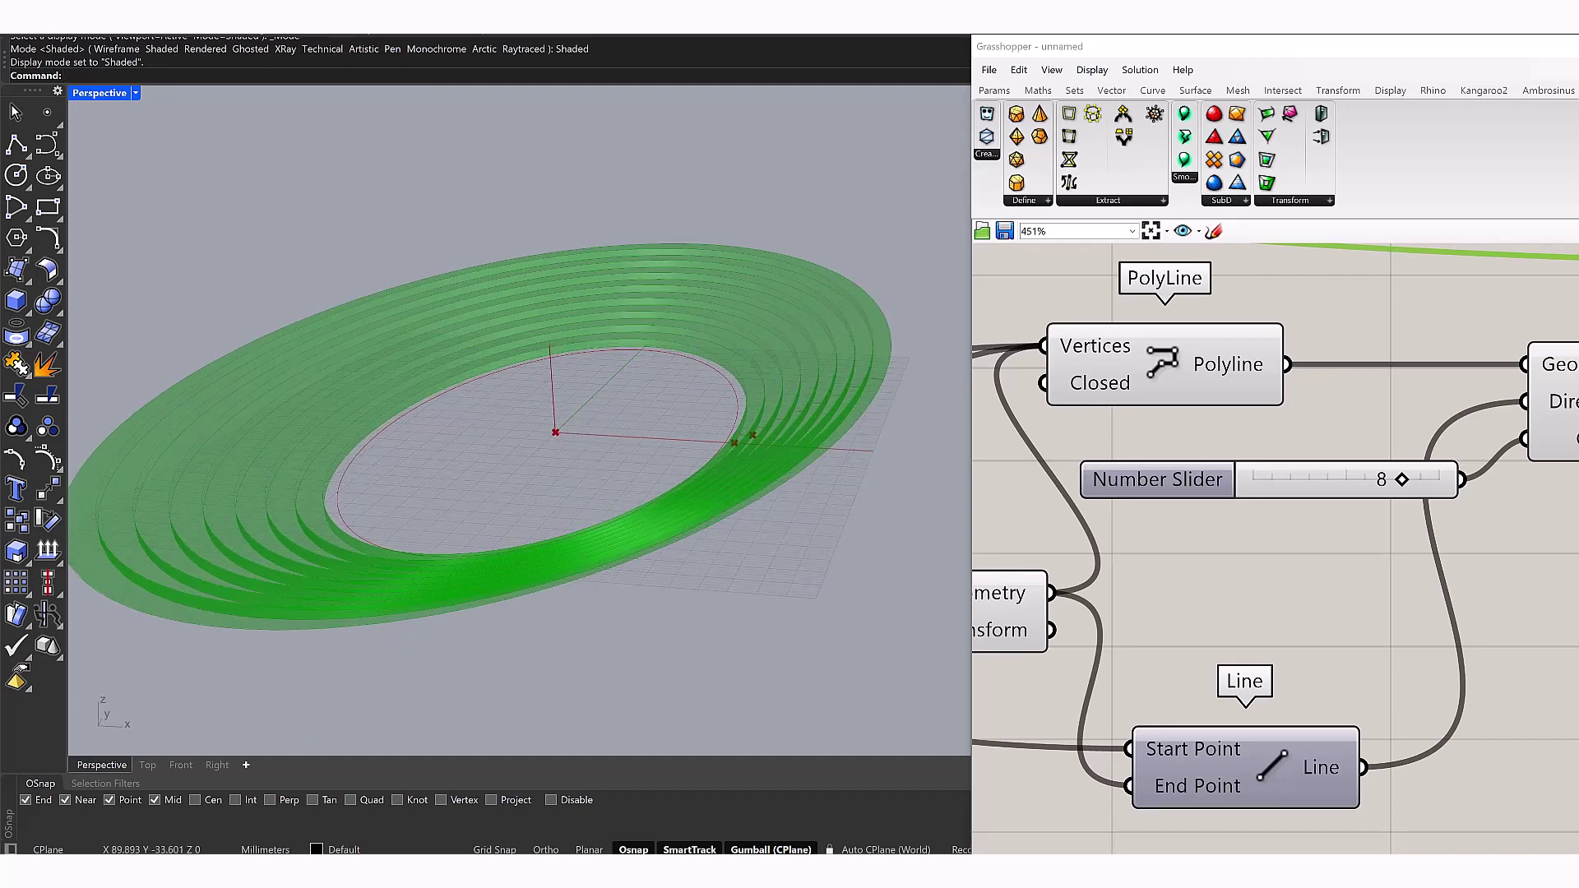
Add a List Item component below the Rail Revolution and connect the Linear Array's Geometry output to its List input
{"action": "key", "text": "space"}
{"action": "scroll", "coordinate": [1193, 518], "scroll_direction": "down", "scroll_amount": 2}
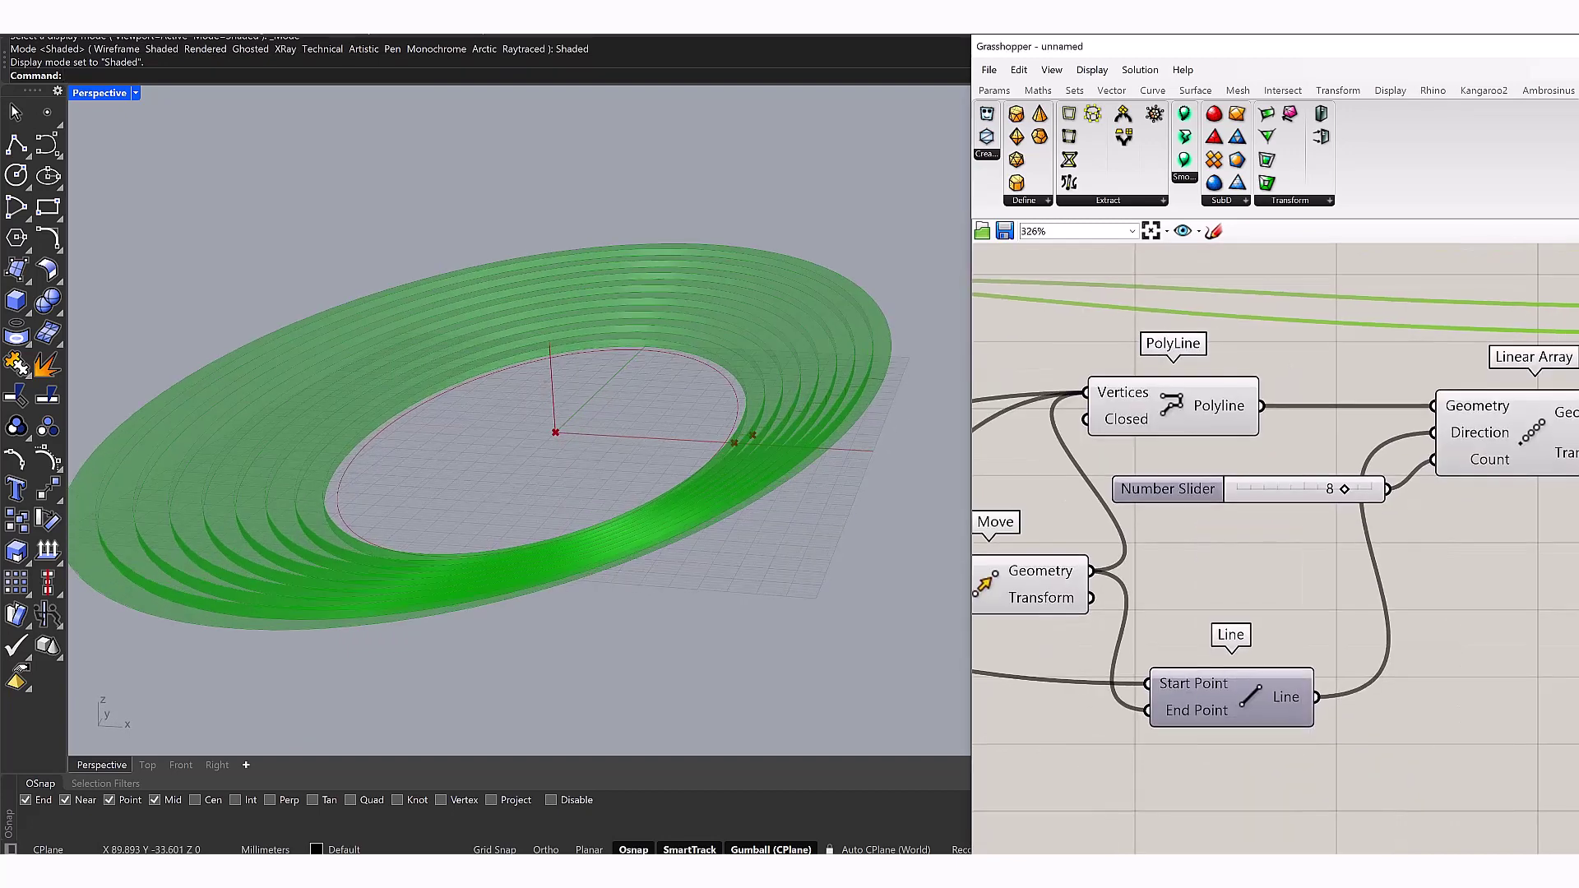
{"action": "left_click", "coordinate": [1102, 606]}
{"action": "right_click_drag", "start_coordinate": [1103, 606], "coordinate": [1004, 608]}
{"action": "scroll", "coordinate": [1004, 608], "scroll_direction": "down", "scroll_amount": 2}
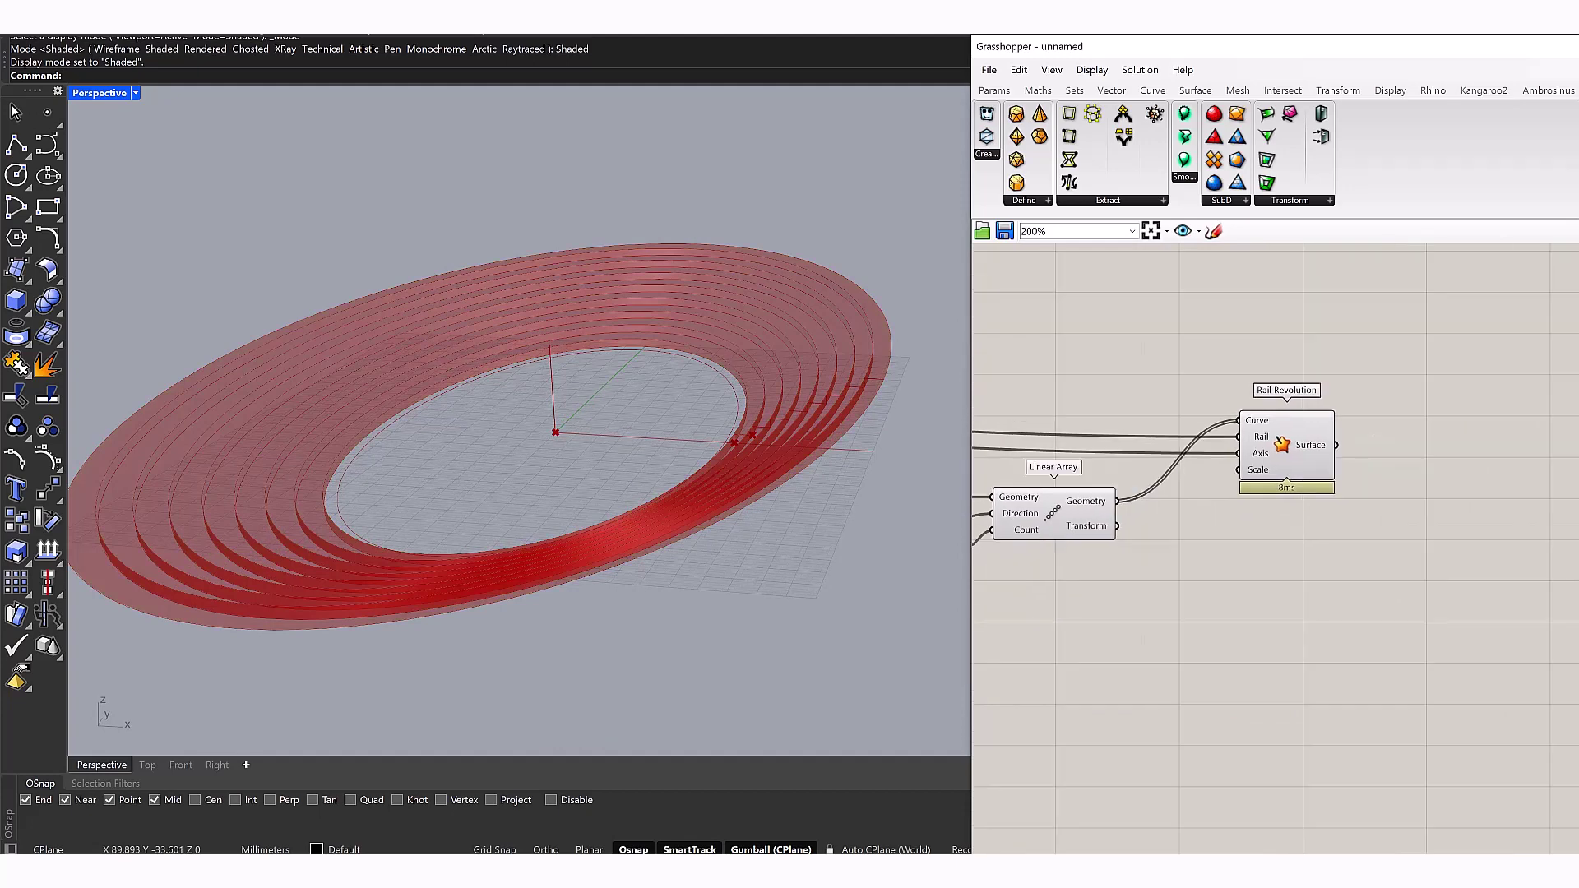
{"action": "key", "text": "space"}
{"action": "scroll", "coordinate": [1352, 507], "scroll_direction": "up", "scroll_amount": 2}
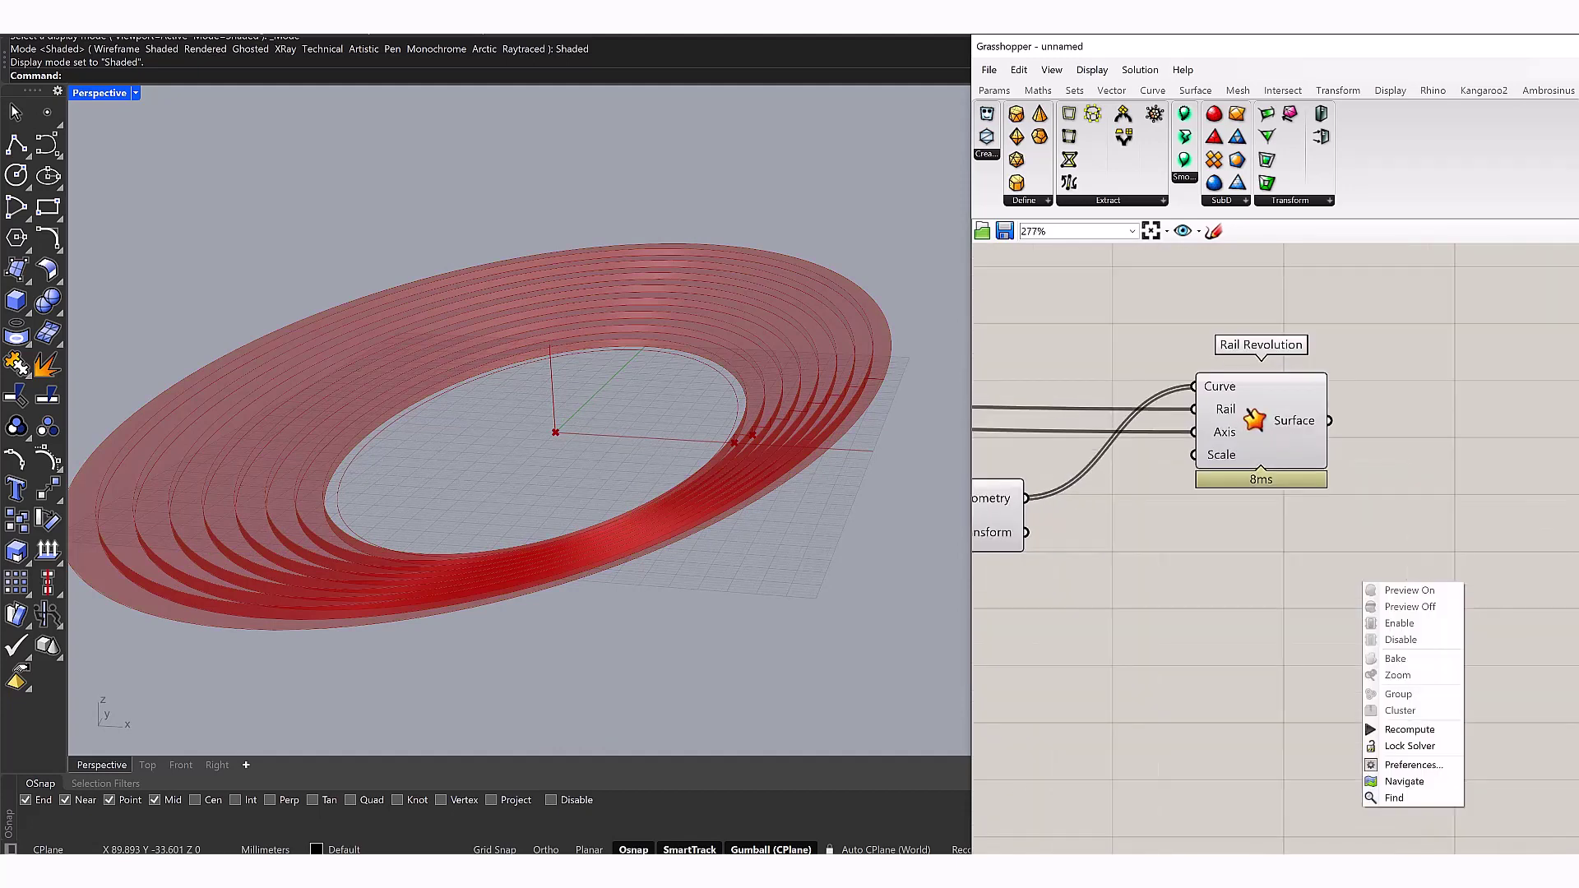
{"action": "left_click", "coordinate": [1028, 526]}
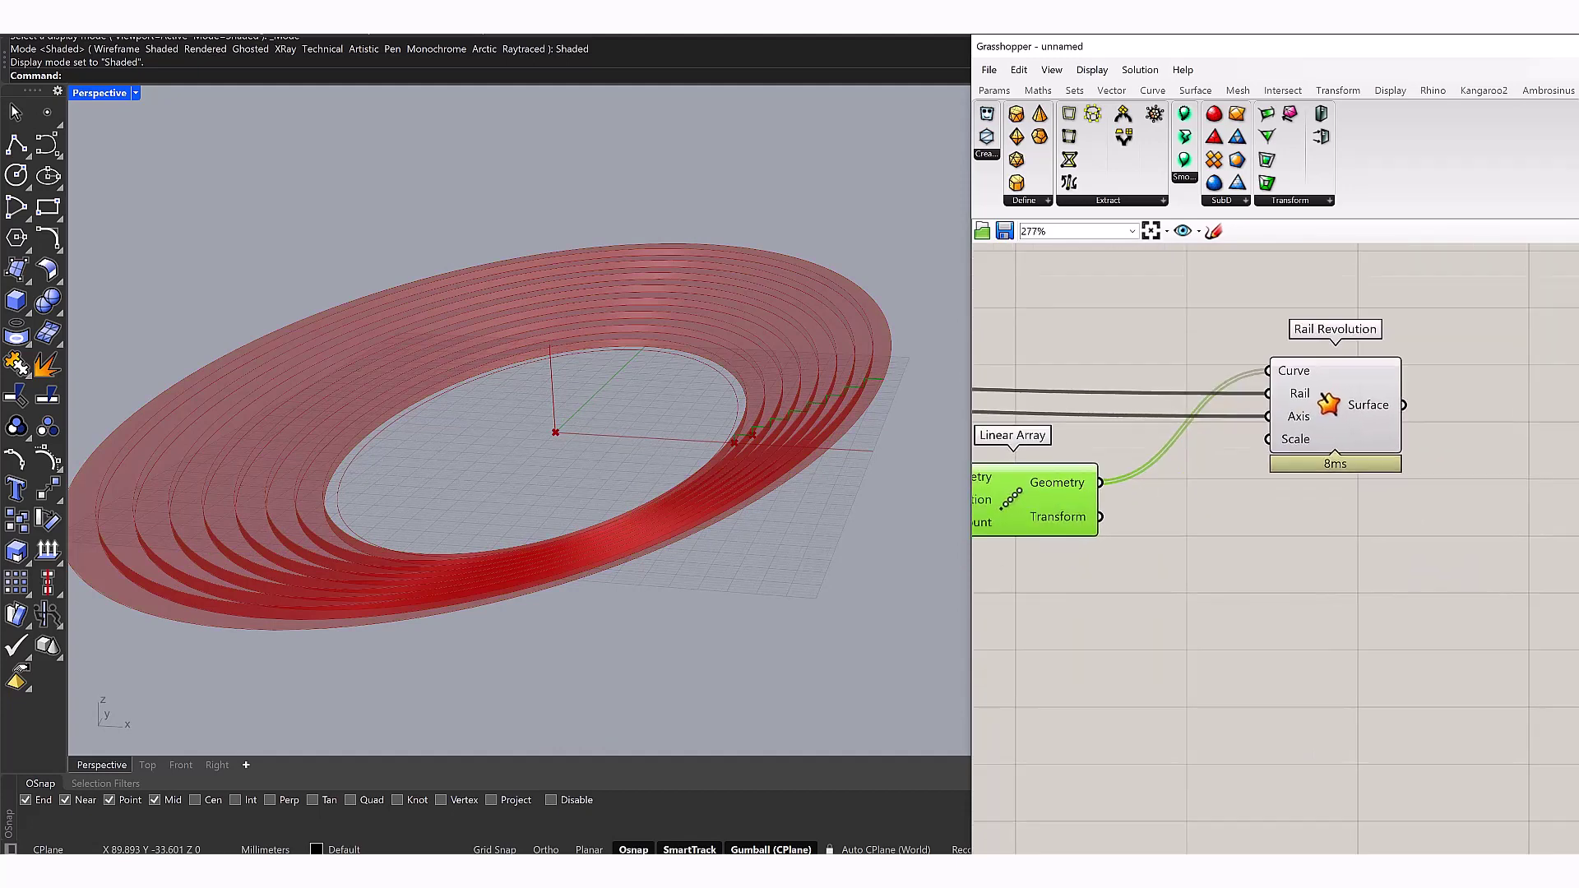
{"action": "scroll", "coordinate": [1098, 493], "scroll_direction": "up", "scroll_amount": 3}
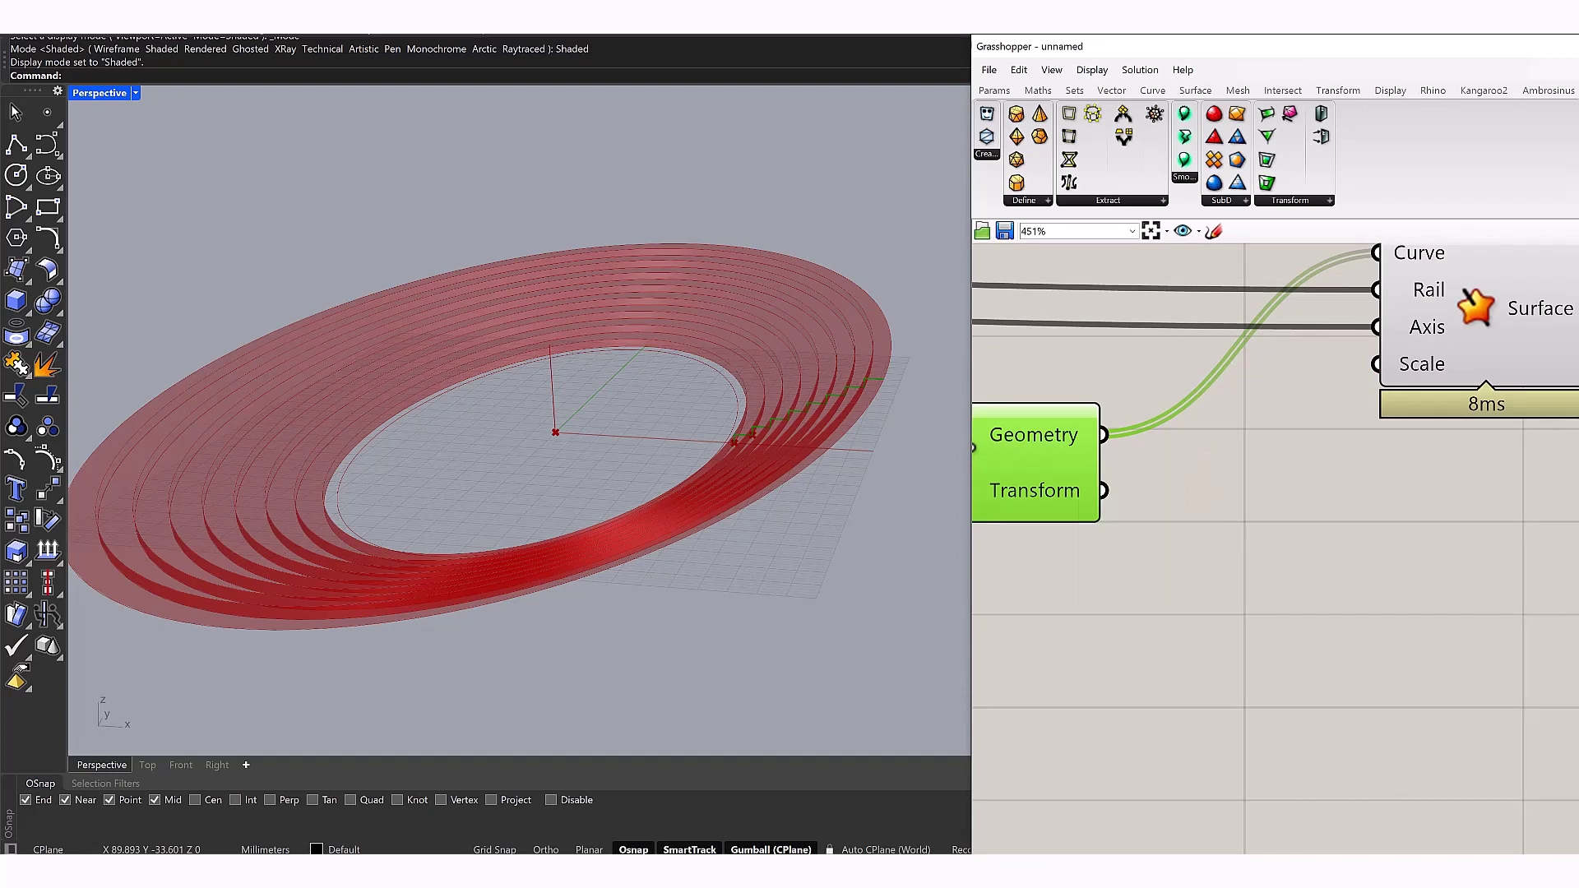
{"action": "double_click", "coordinate": [1250, 575]}
{"action": "type", "text": "list item"}
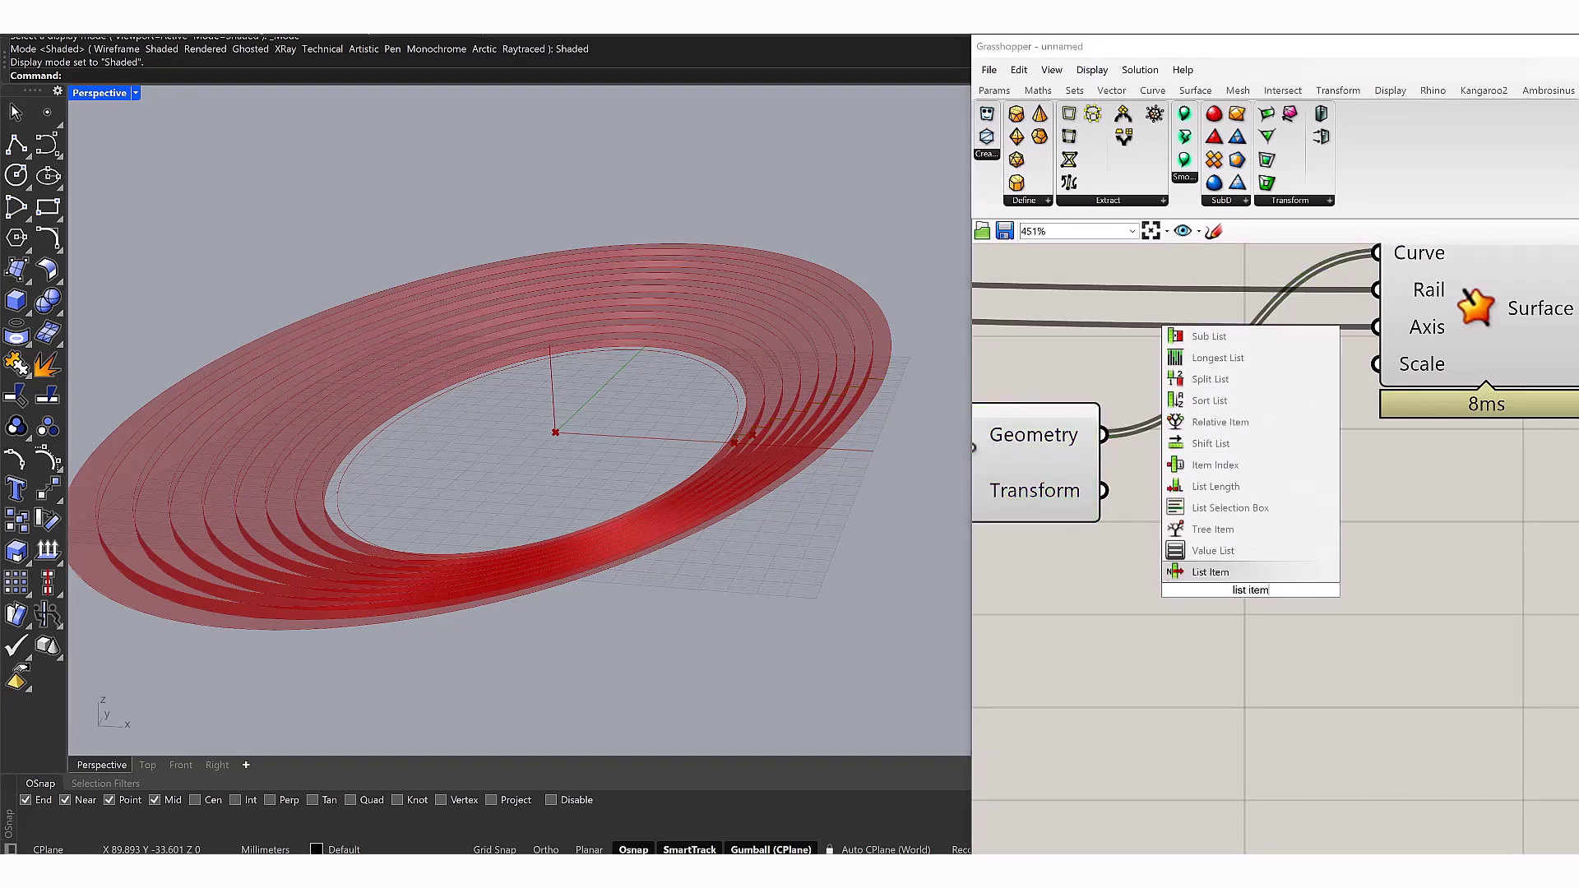
{"action": "key", "text": "Return"}
{"action": "left_click_drag", "start_coordinate": [1102, 434], "coordinate": [1154, 552]}
{"action": "left_click_drag", "start_coordinate": [1249, 612], "coordinate": [1374, 614]}
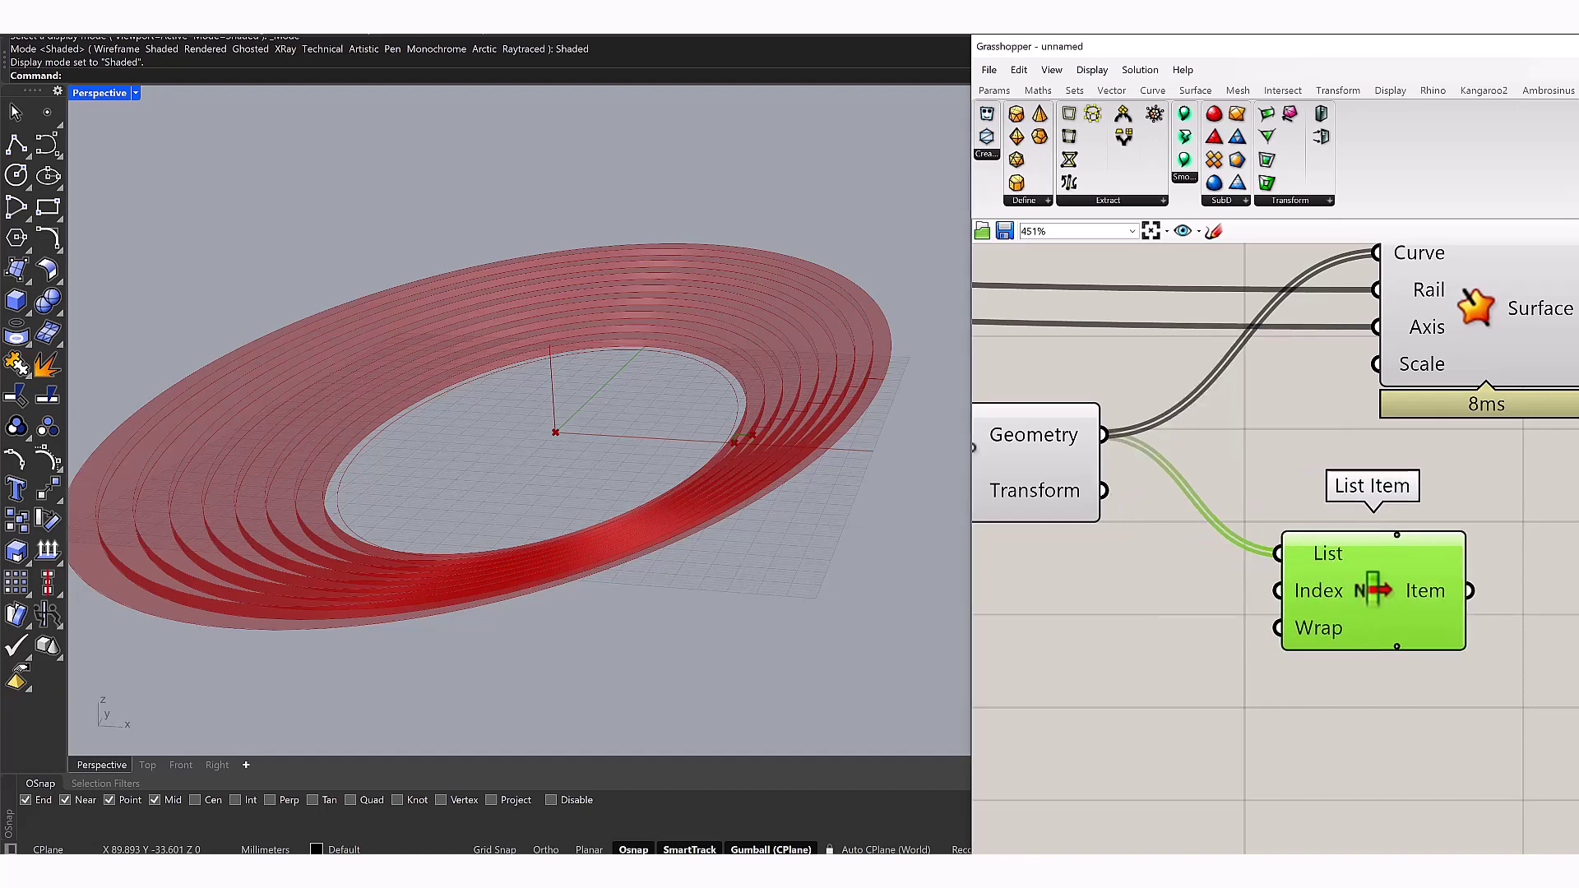
Add an extra -1 output to the List Item component
{"action": "scroll", "coordinate": [1421, 588], "scroll_direction": "up", "scroll_amount": 5}
{"action": "scroll", "coordinate": [1420, 589], "scroll_direction": "down", "scroll_amount": 2}
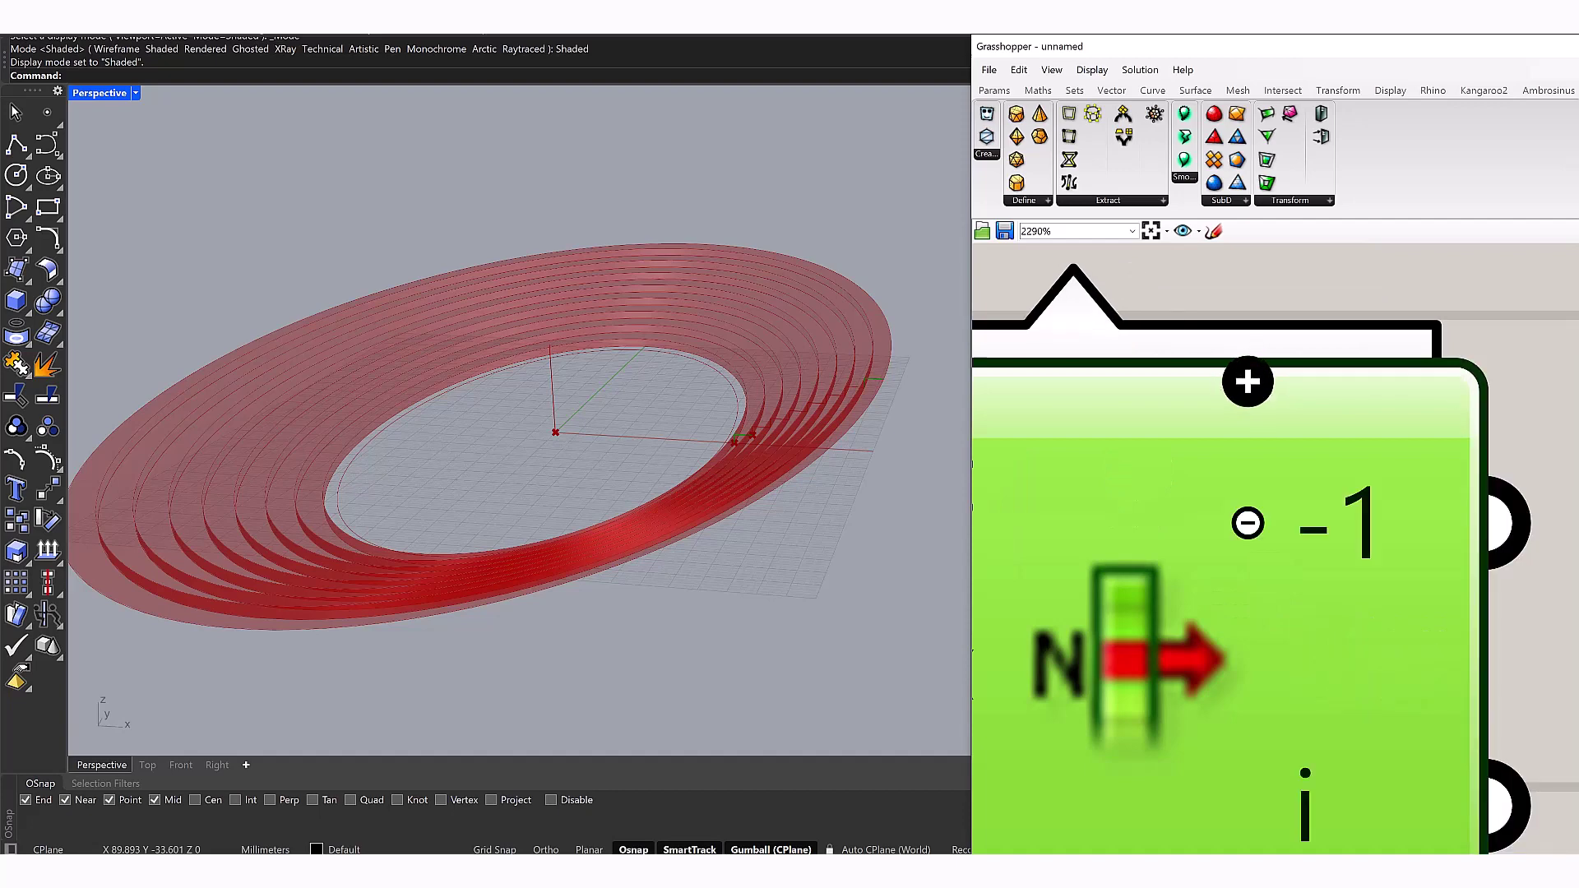
{"action": "scroll", "coordinate": [1233, 510], "scroll_direction": "down", "scroll_amount": 5}
{"action": "scroll", "coordinate": [1233, 510], "scroll_direction": "up", "scroll_amount": 2}
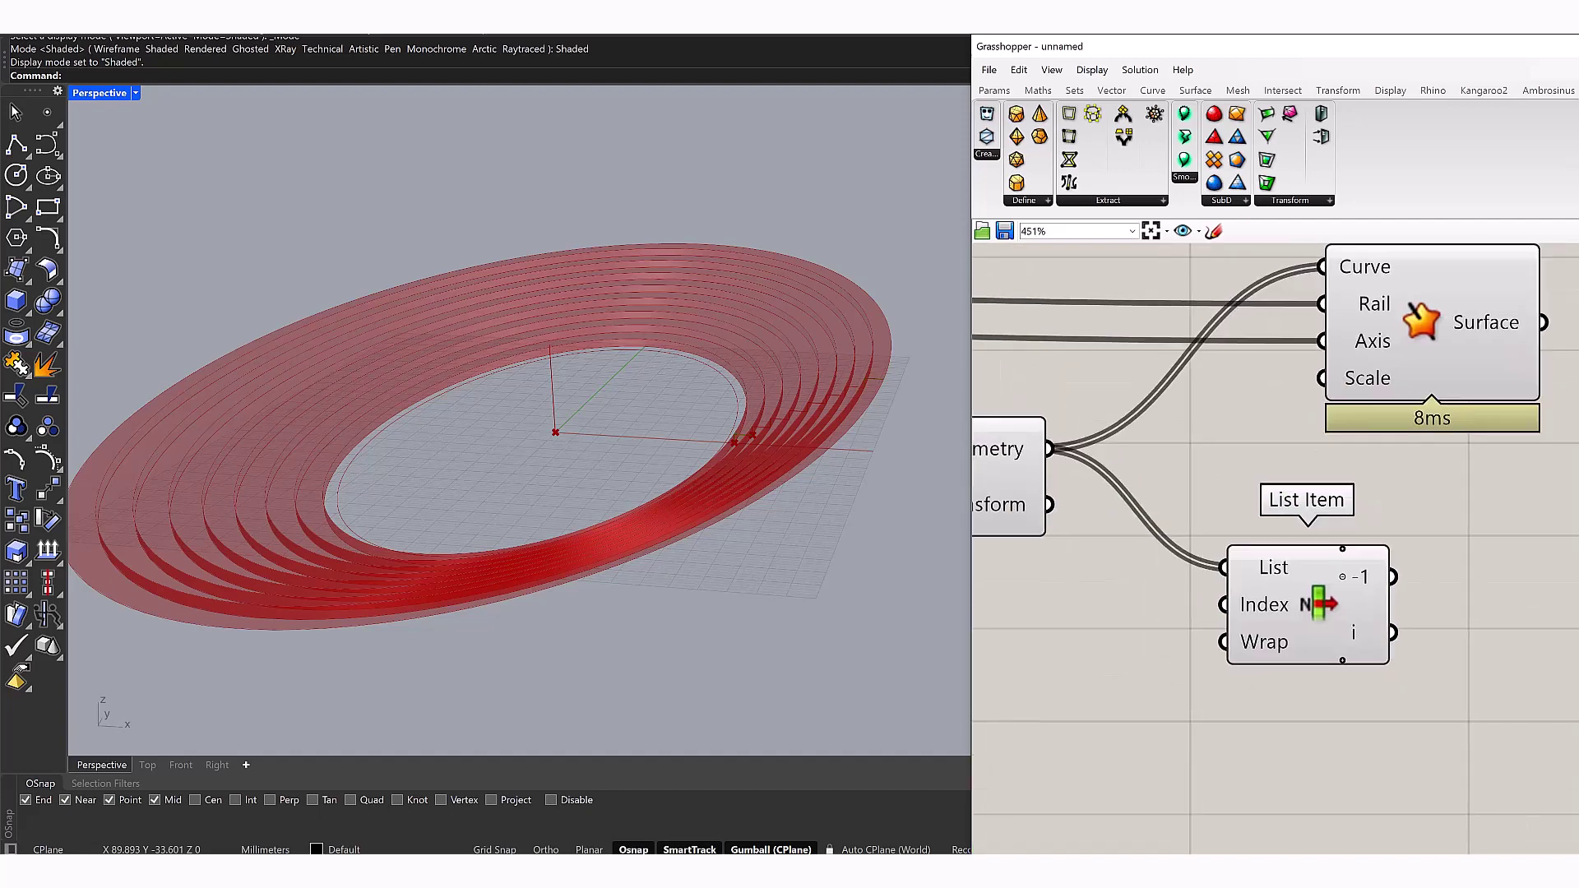
Turn off the preview of the Linear Array and Rail Revolution components and check the List Item's step curves
{"action": "left_click", "coordinate": [1007, 477]}
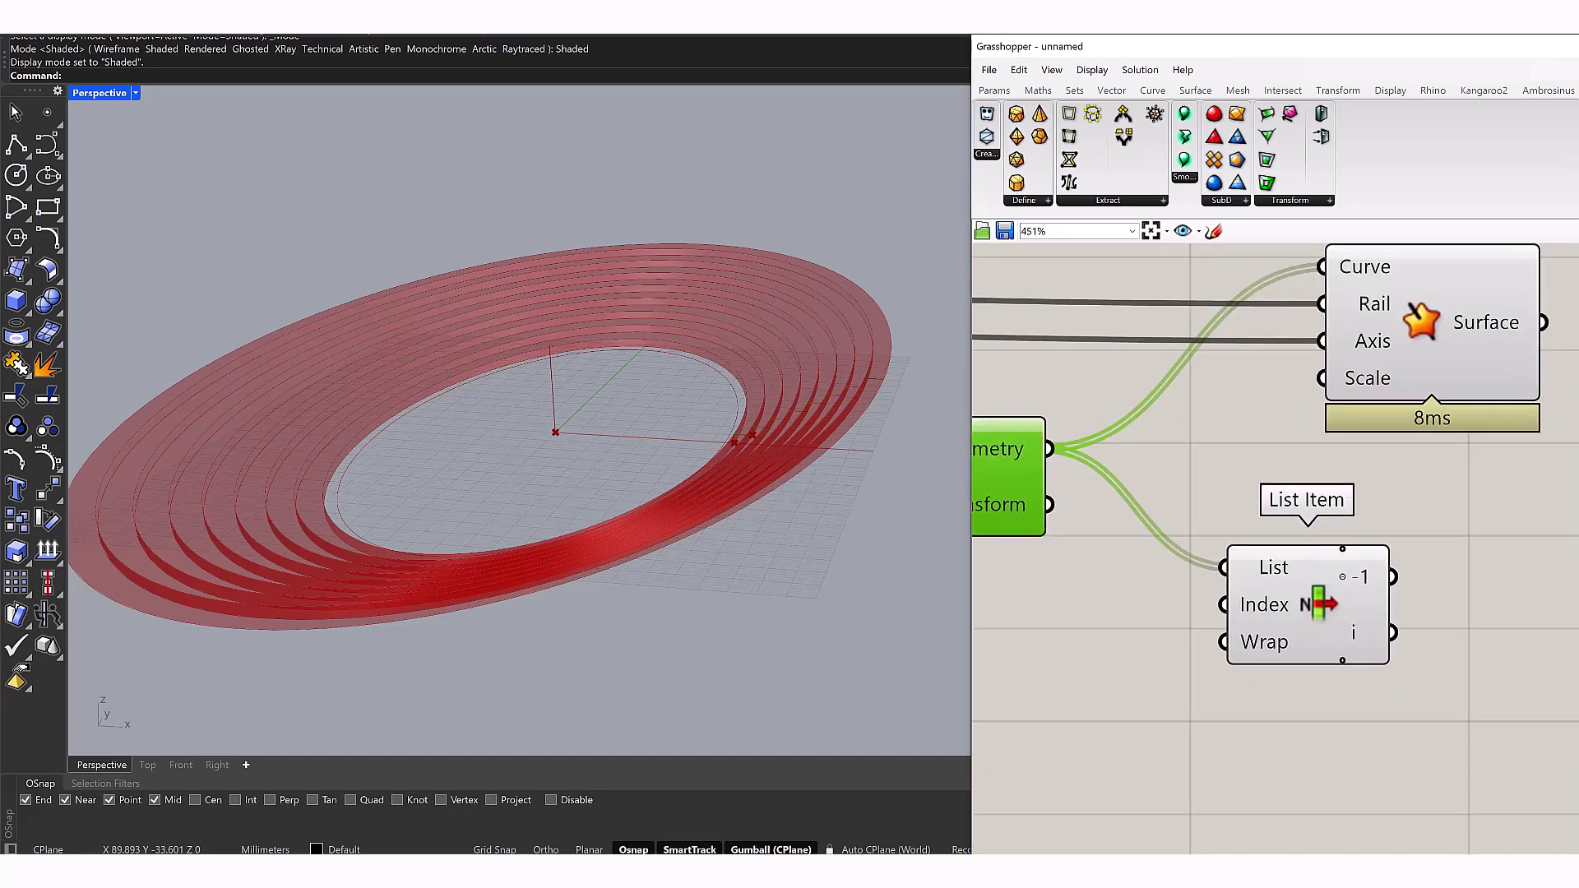
{"action": "left_click", "coordinate": [1431, 362]}
{"action": "scroll", "coordinate": [872, 376], "scroll_direction": "up", "scroll_amount": 3}
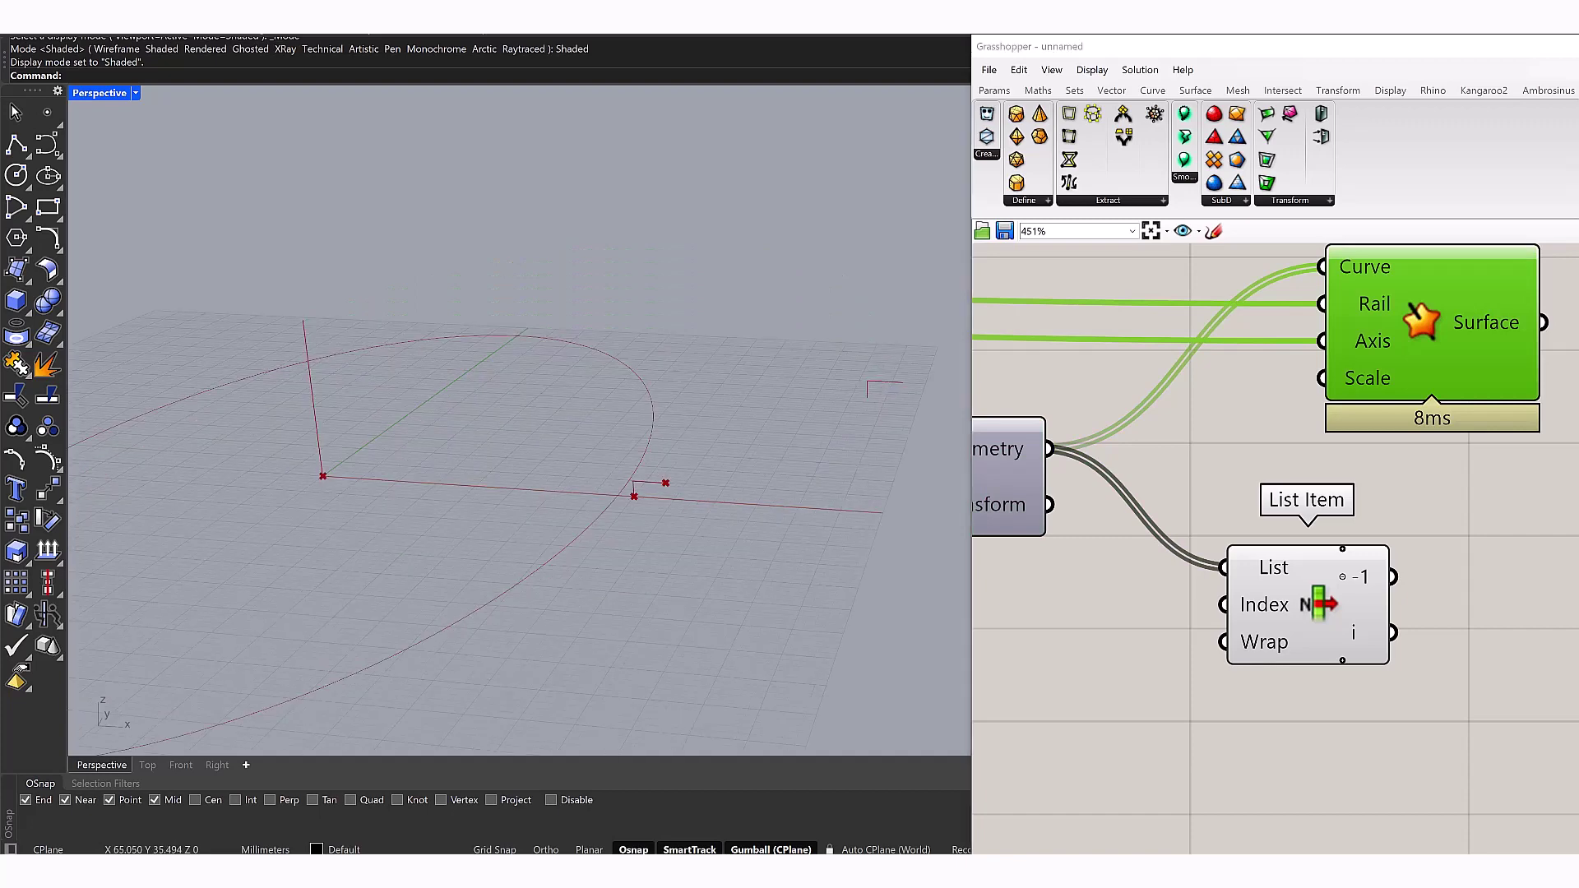
{"action": "right_click_drag", "start_coordinate": [871, 376], "coordinate": [527, 440], "text": "shift"}
{"action": "scroll", "coordinate": [1346, 594], "scroll_direction": "up", "scroll_amount": 3}
{"action": "left_click", "coordinate": [1345, 594]}
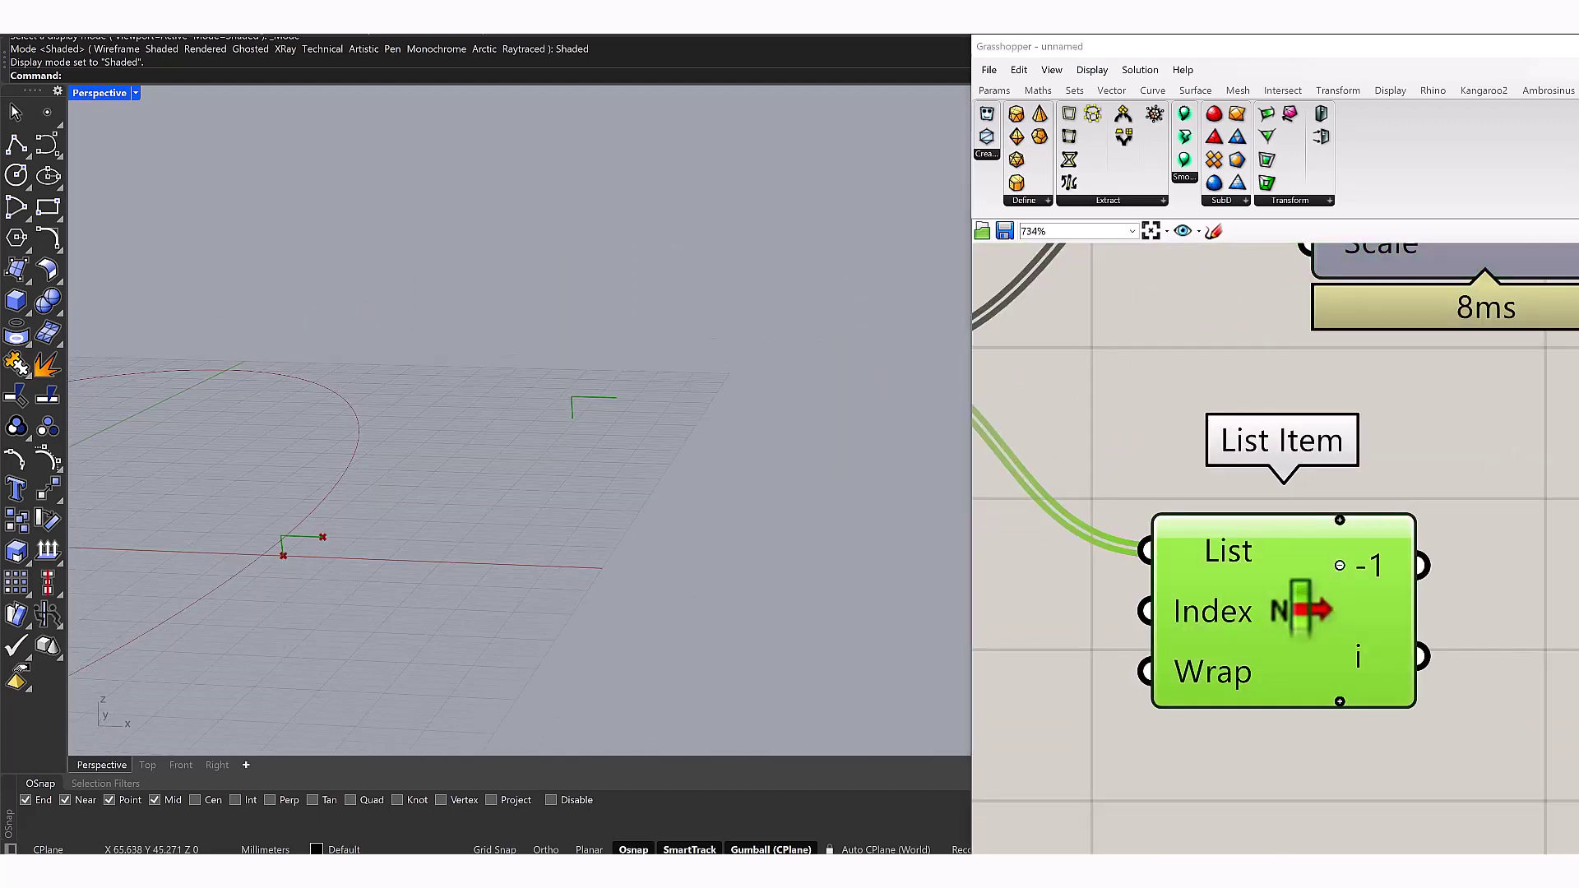
{"action": "scroll", "coordinate": [1275, 551], "scroll_direction": "down", "scroll_amount": 1}
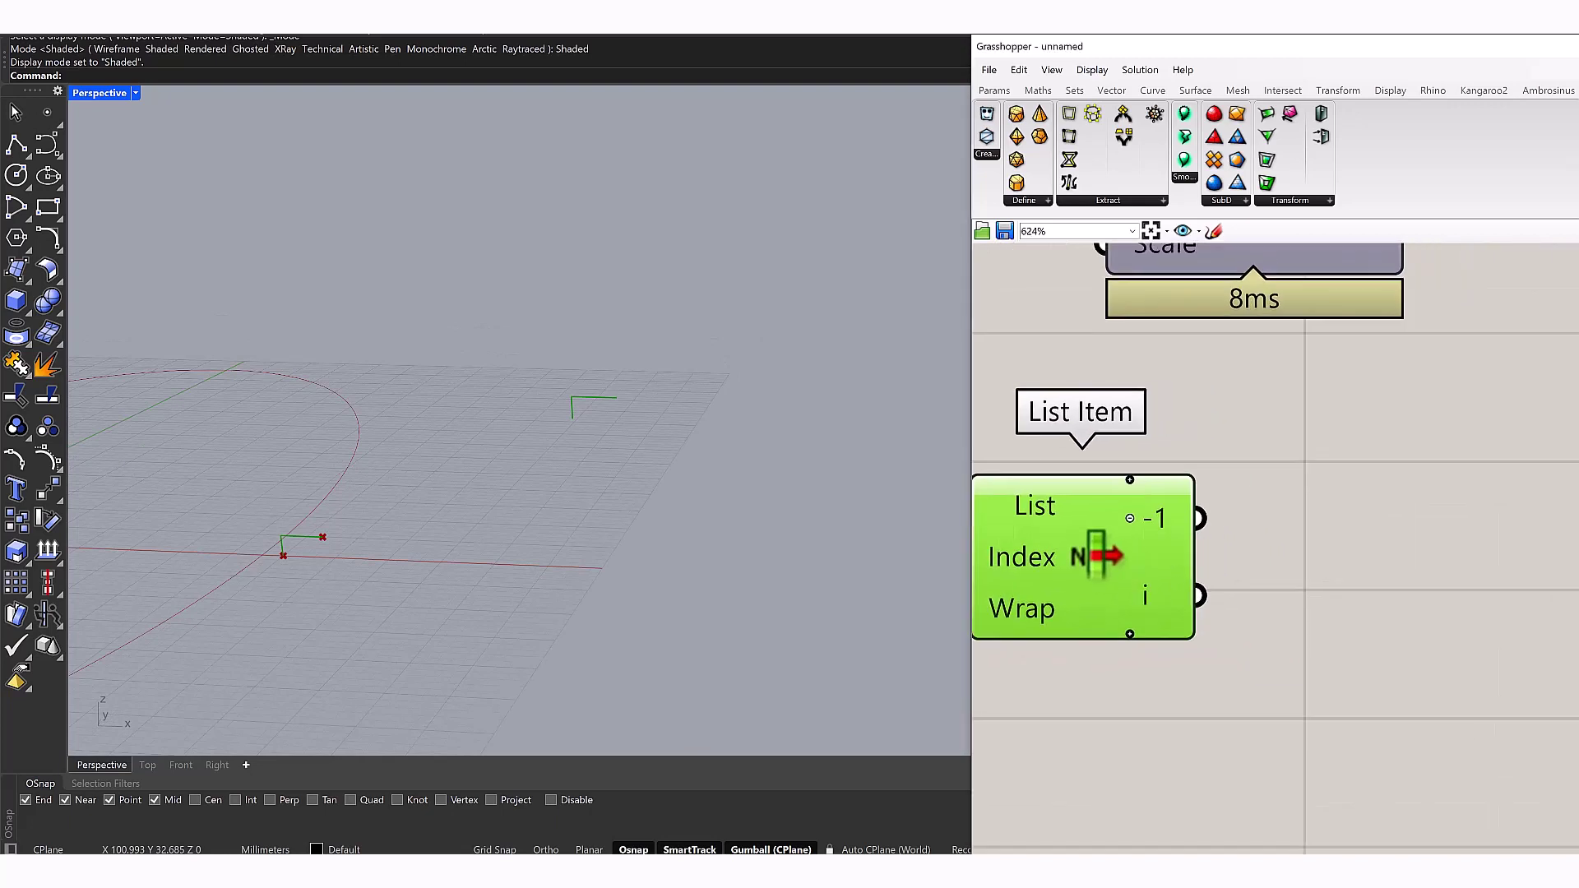
Add an End Points component beside the List Item and connect the -1 output to its Curve input
{"action": "double_click", "coordinate": [1377, 543]}
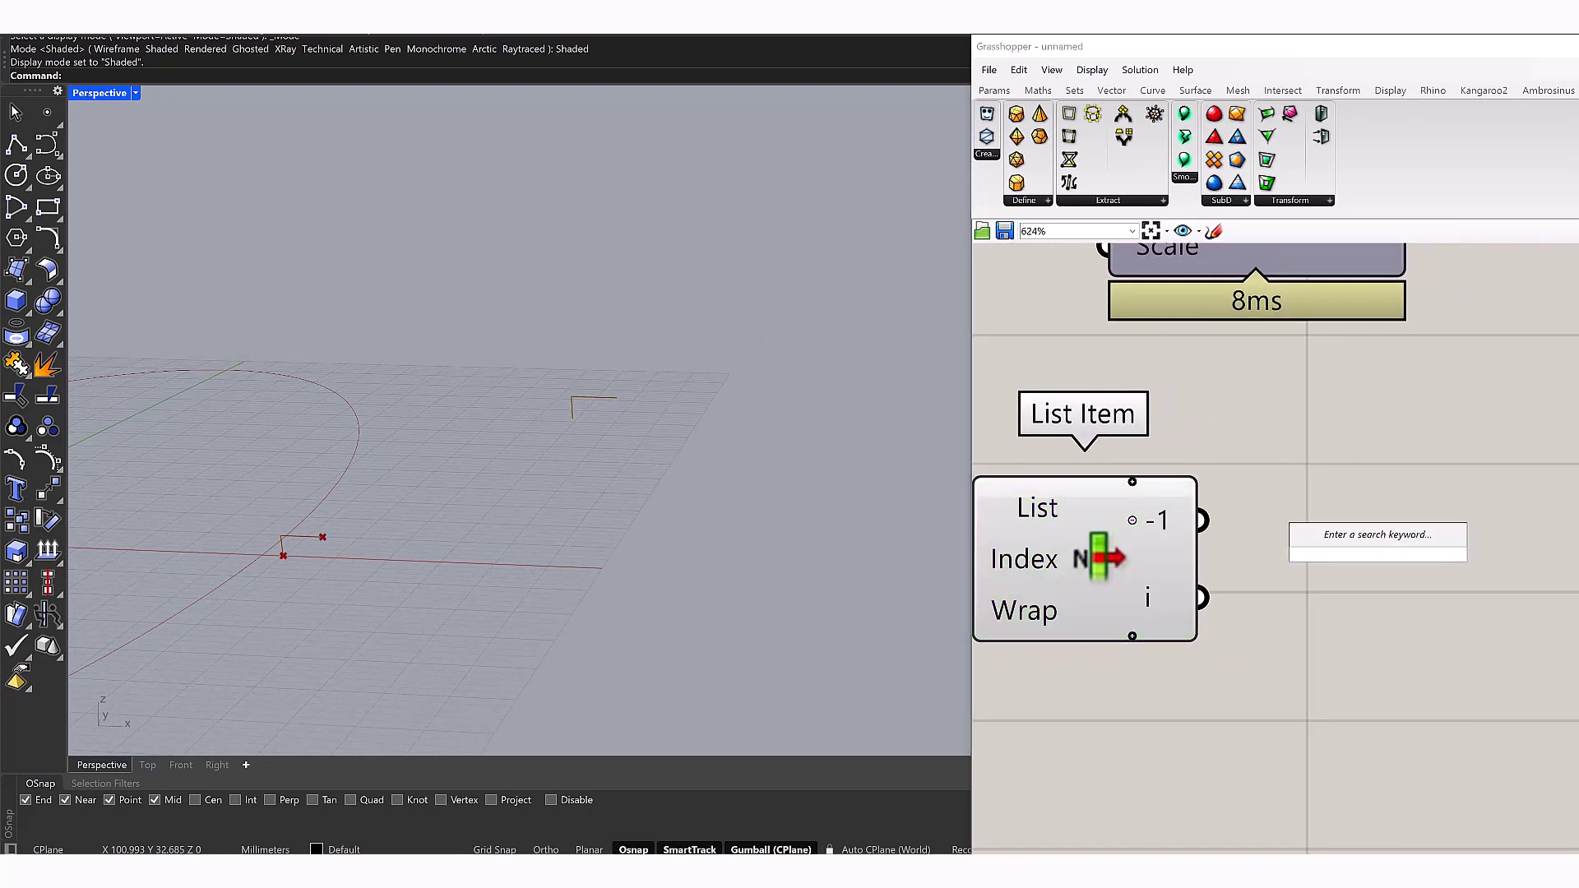
{"action": "type", "text": "end poi"}
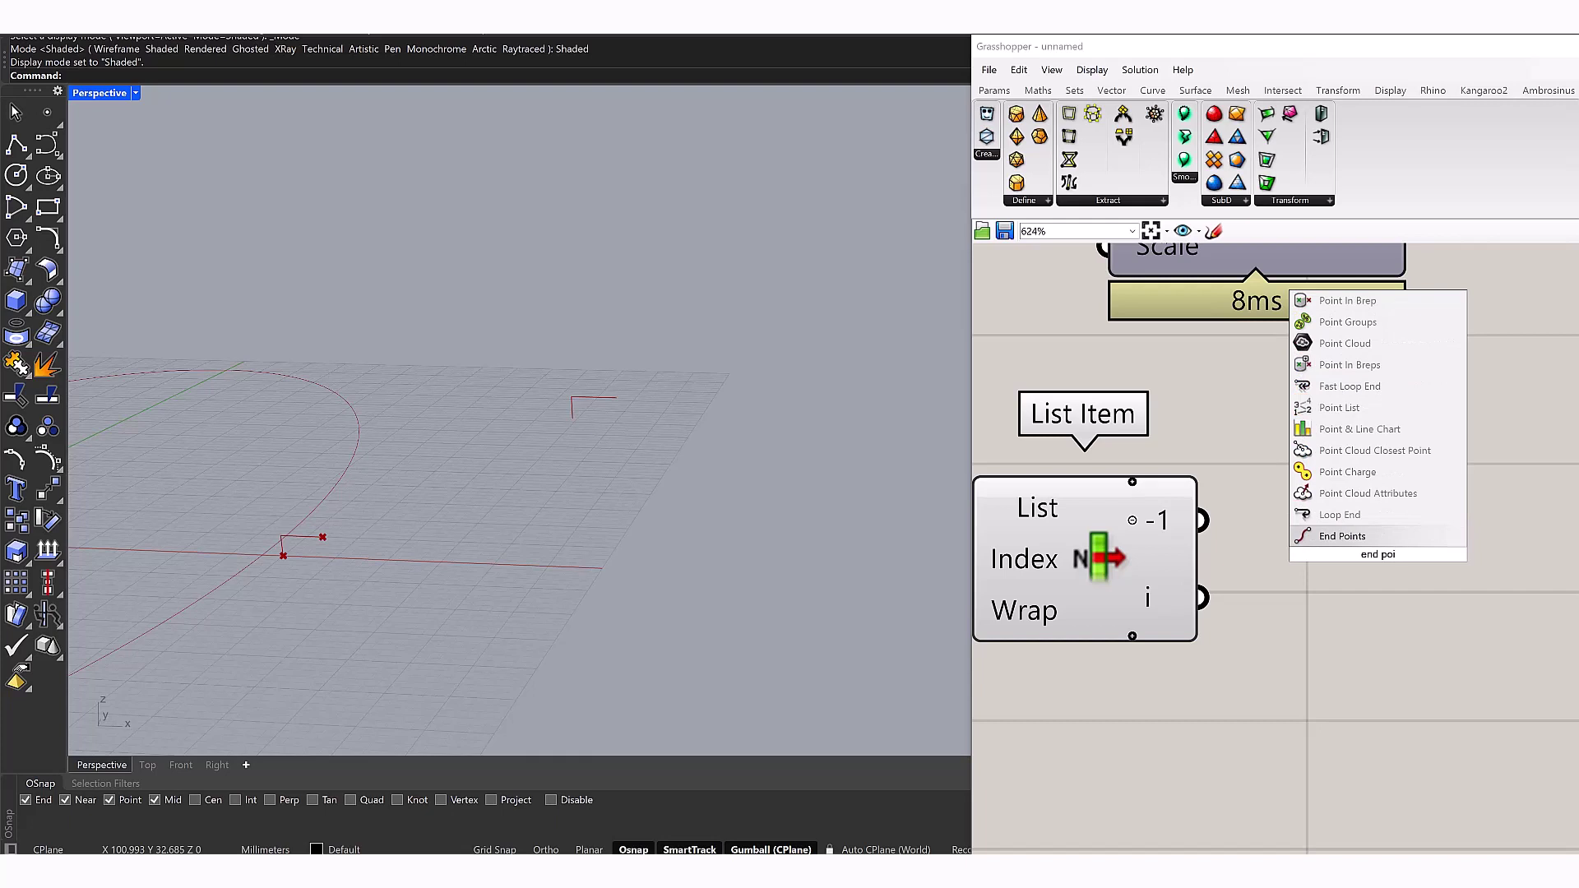
{"action": "key", "text": "Return"}
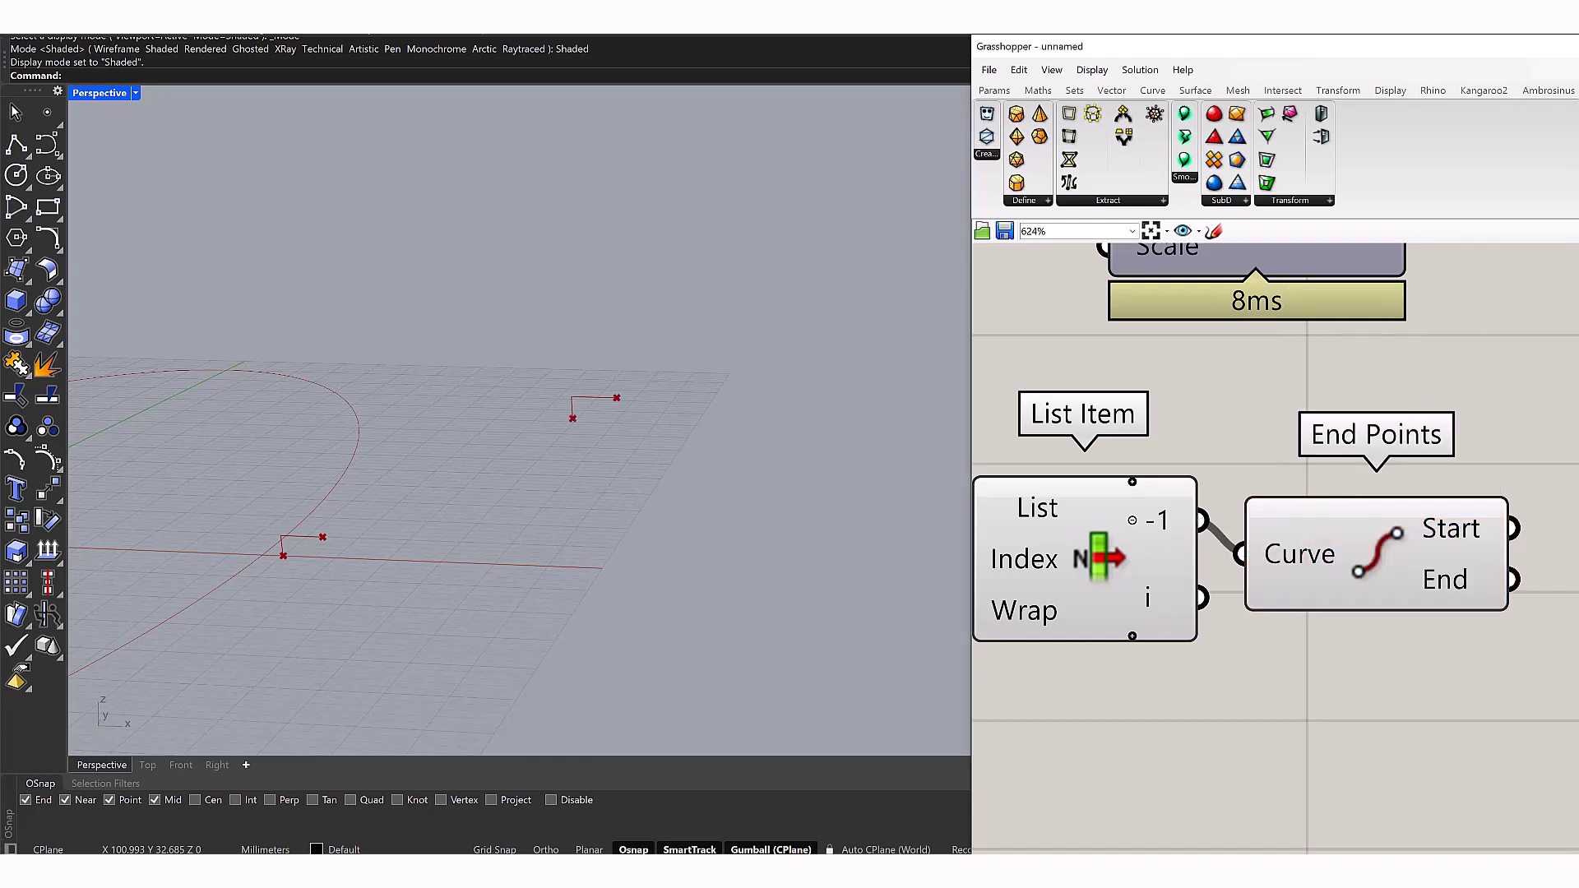
{"action": "left_click_drag", "start_coordinate": [1316, 576], "coordinate": [1343, 571]}
{"action": "right_click_drag", "start_coordinate": [1398, 741], "coordinate": [1145, 725]}
{"action": "left_click_drag", "start_coordinate": [1069, 534], "coordinate": [1129, 505]}
Add a Move component on the output side of End Points
{"action": "right_click_drag", "start_coordinate": [1316, 617], "coordinate": [1148, 559]}
{"action": "right_click", "coordinate": [1243, 548]}
{"action": "left_click", "coordinate": [1283, 575]}
{"action": "double_click", "coordinate": [1396, 567]}
{"action": "type", "text": "m"}
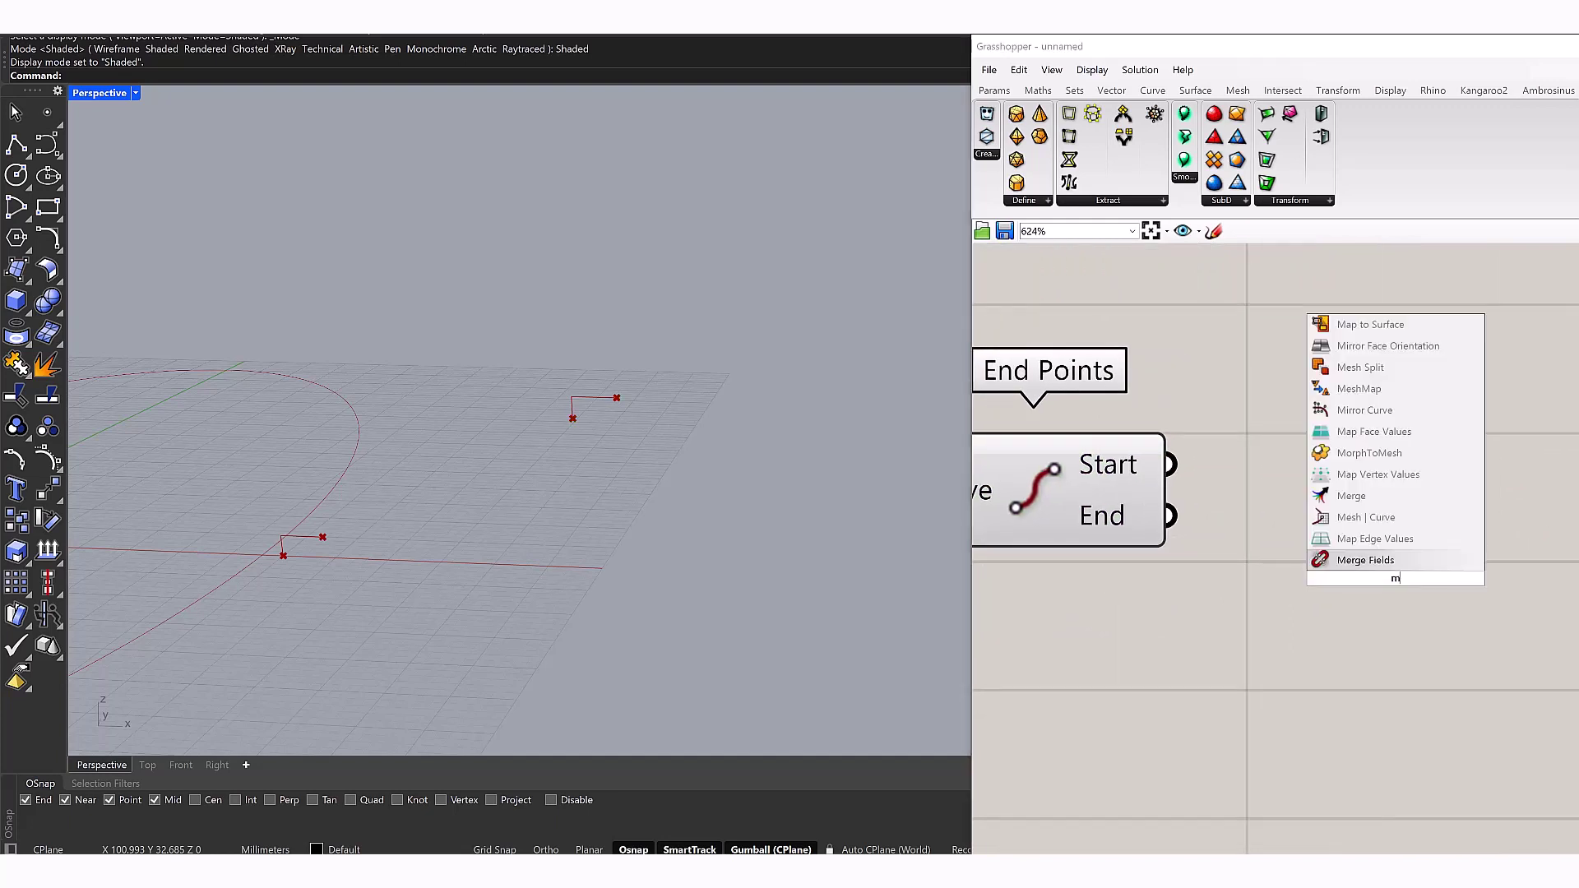
{"action": "type", "text": "ove"}
{"action": "key", "text": "Return"}
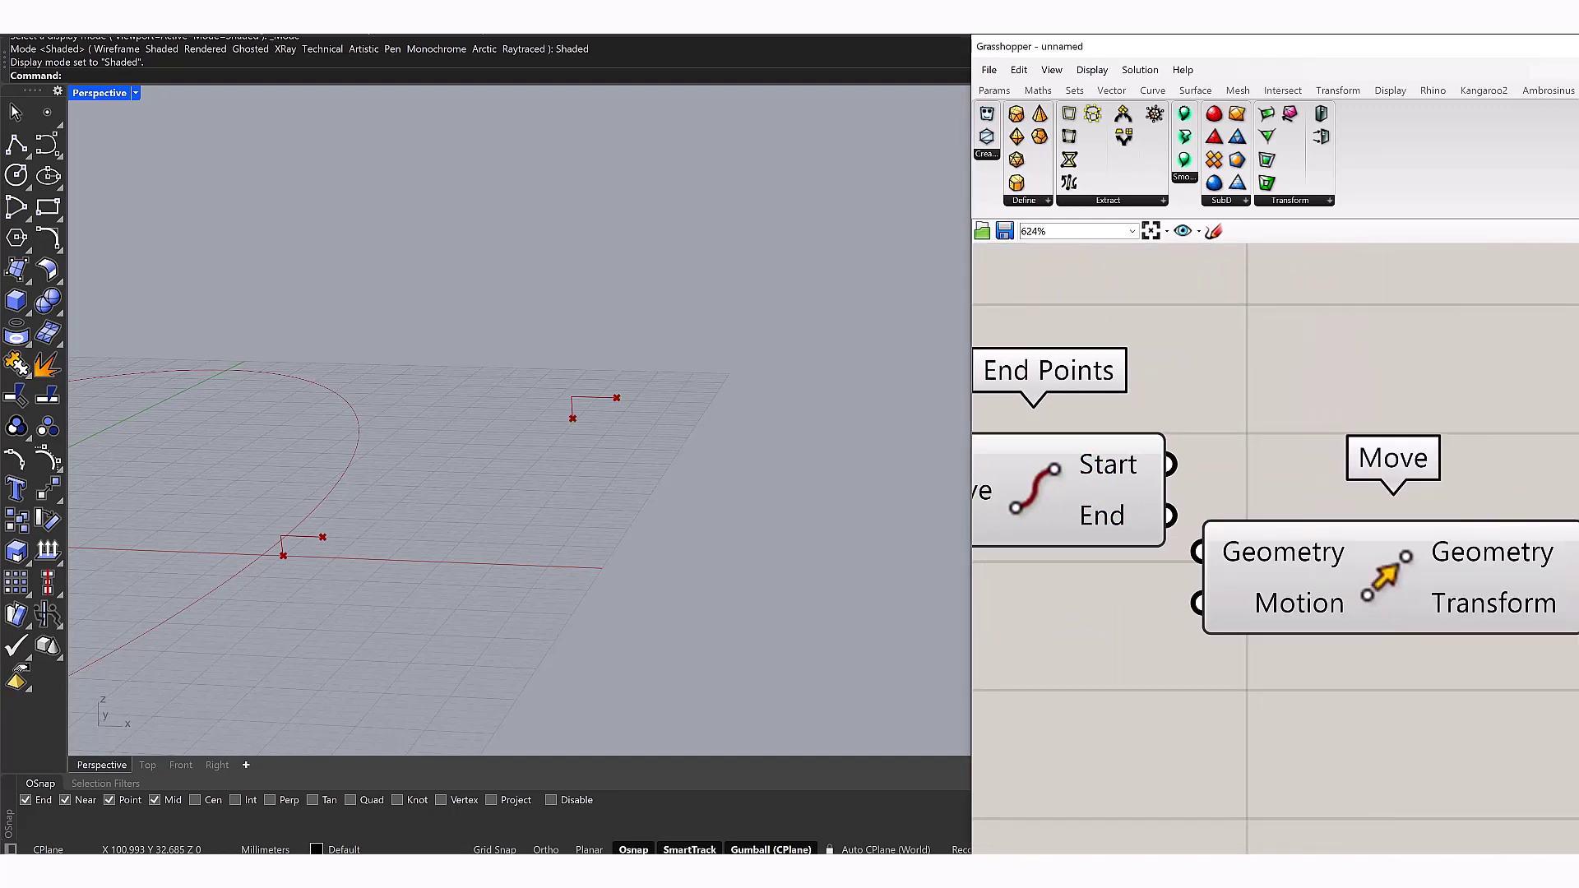
{"action": "left_click_drag", "start_coordinate": [1374, 557], "coordinate": [1427, 494]}
{"action": "scroll", "coordinate": [1429, 509], "scroll_direction": "down", "scroll_amount": 3}
{"action": "right_click_drag", "start_coordinate": [1429, 510], "coordinate": [1273, 481]}
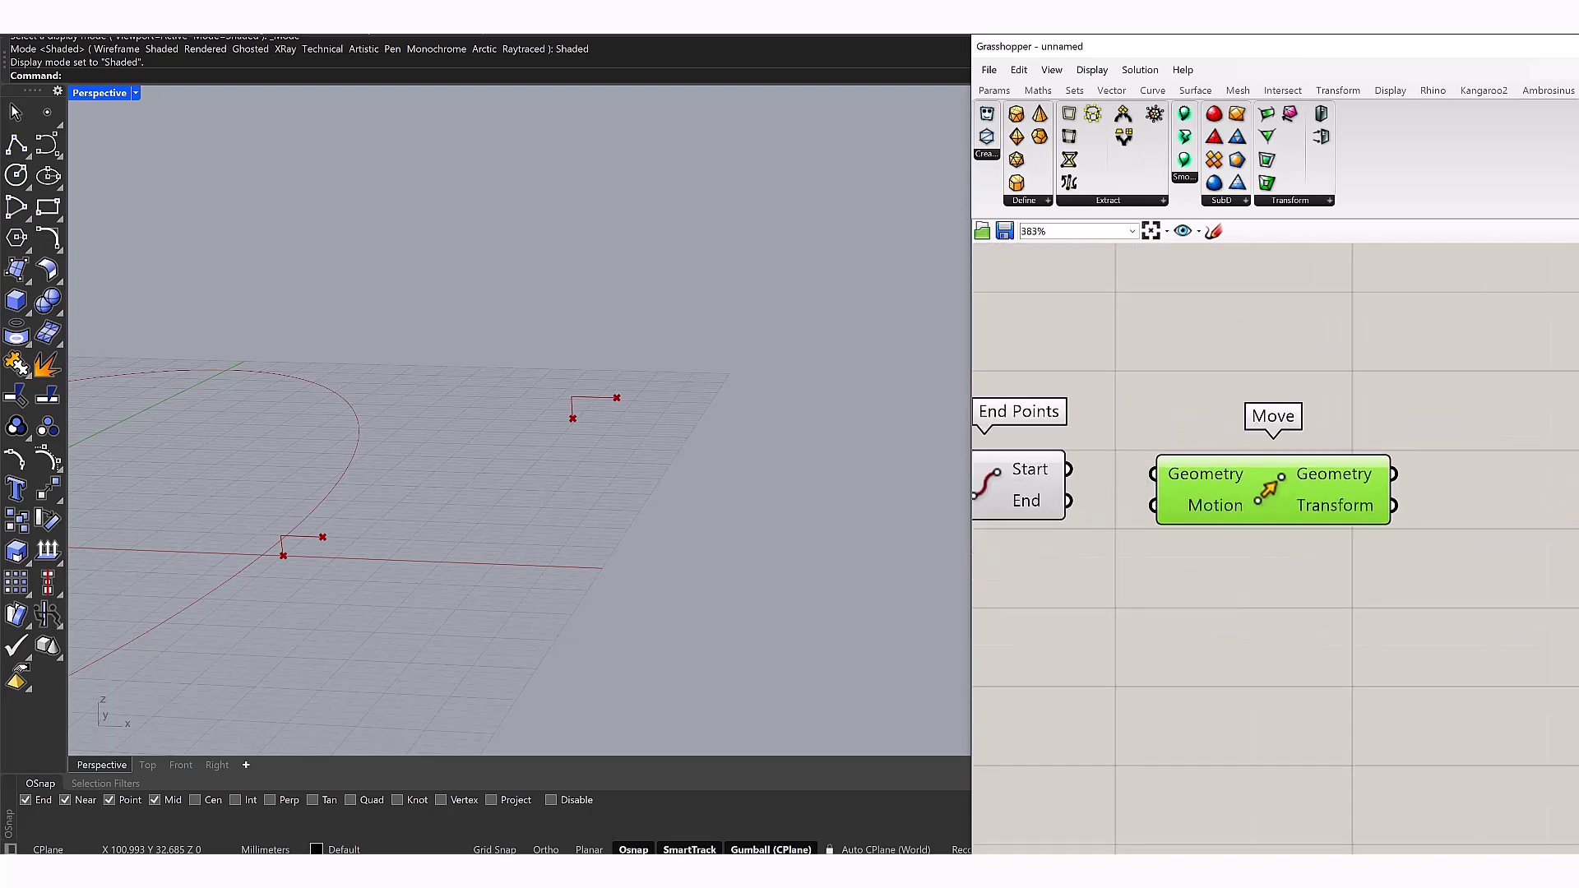
Make two copies of the Move component below it and connect End Points' End output to the first Move's Geometry input
{"action": "left_click_drag", "start_coordinate": [1273, 489], "coordinate": [1318, 463], "text": "alt"}
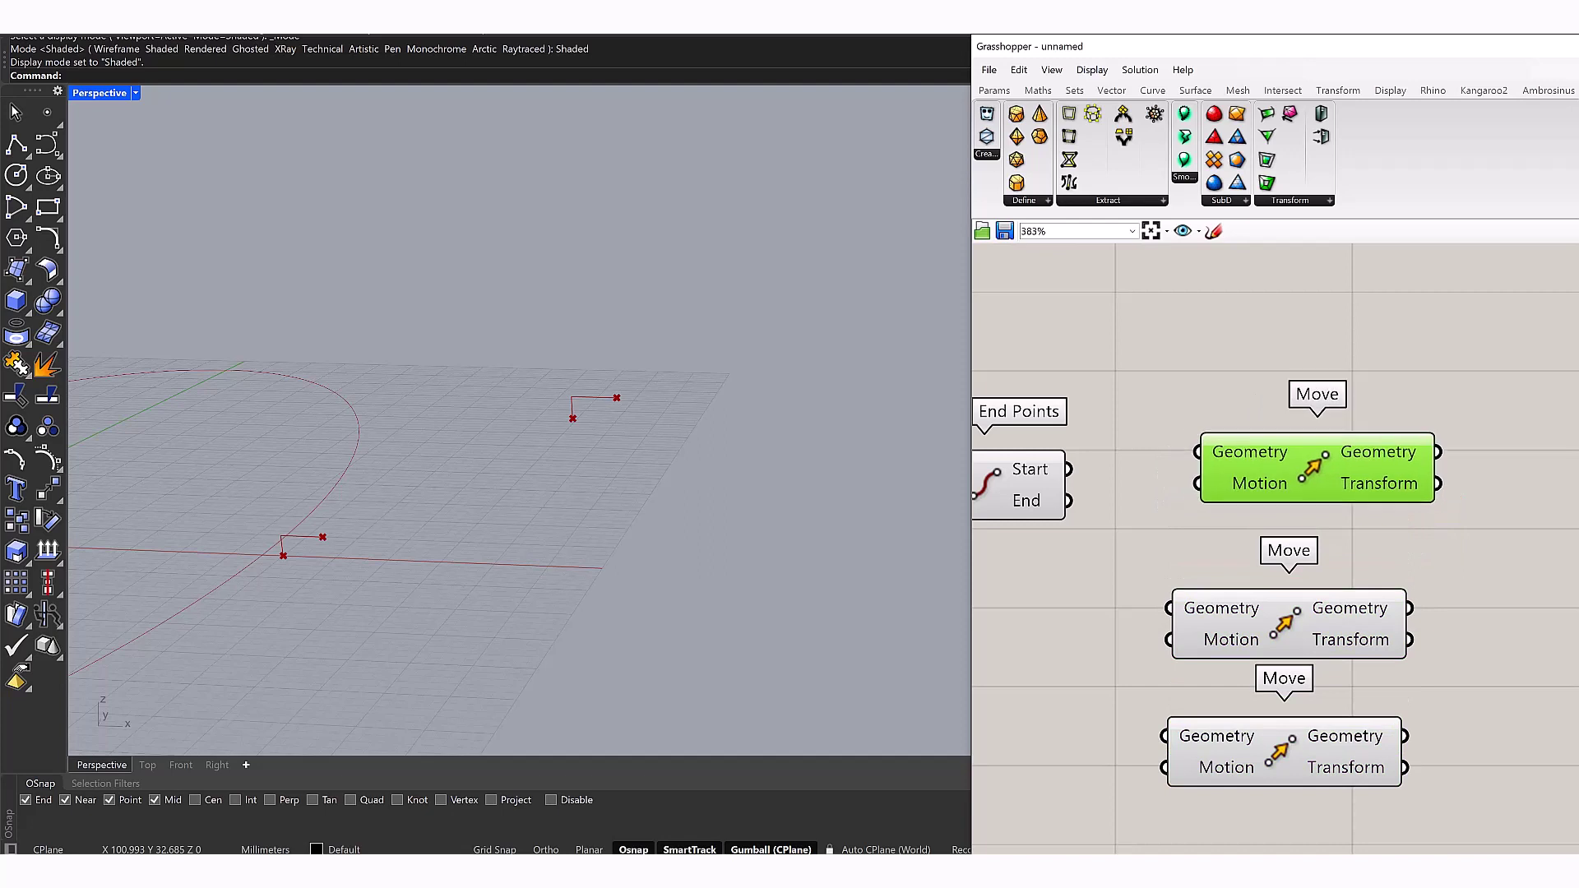
{"action": "left_click_drag", "start_coordinate": [1067, 501], "coordinate": [1198, 452]}
{"action": "right_click_drag", "start_coordinate": [1307, 532], "coordinate": [1272, 475]}
{"action": "right_click", "coordinate": [1272, 476]}
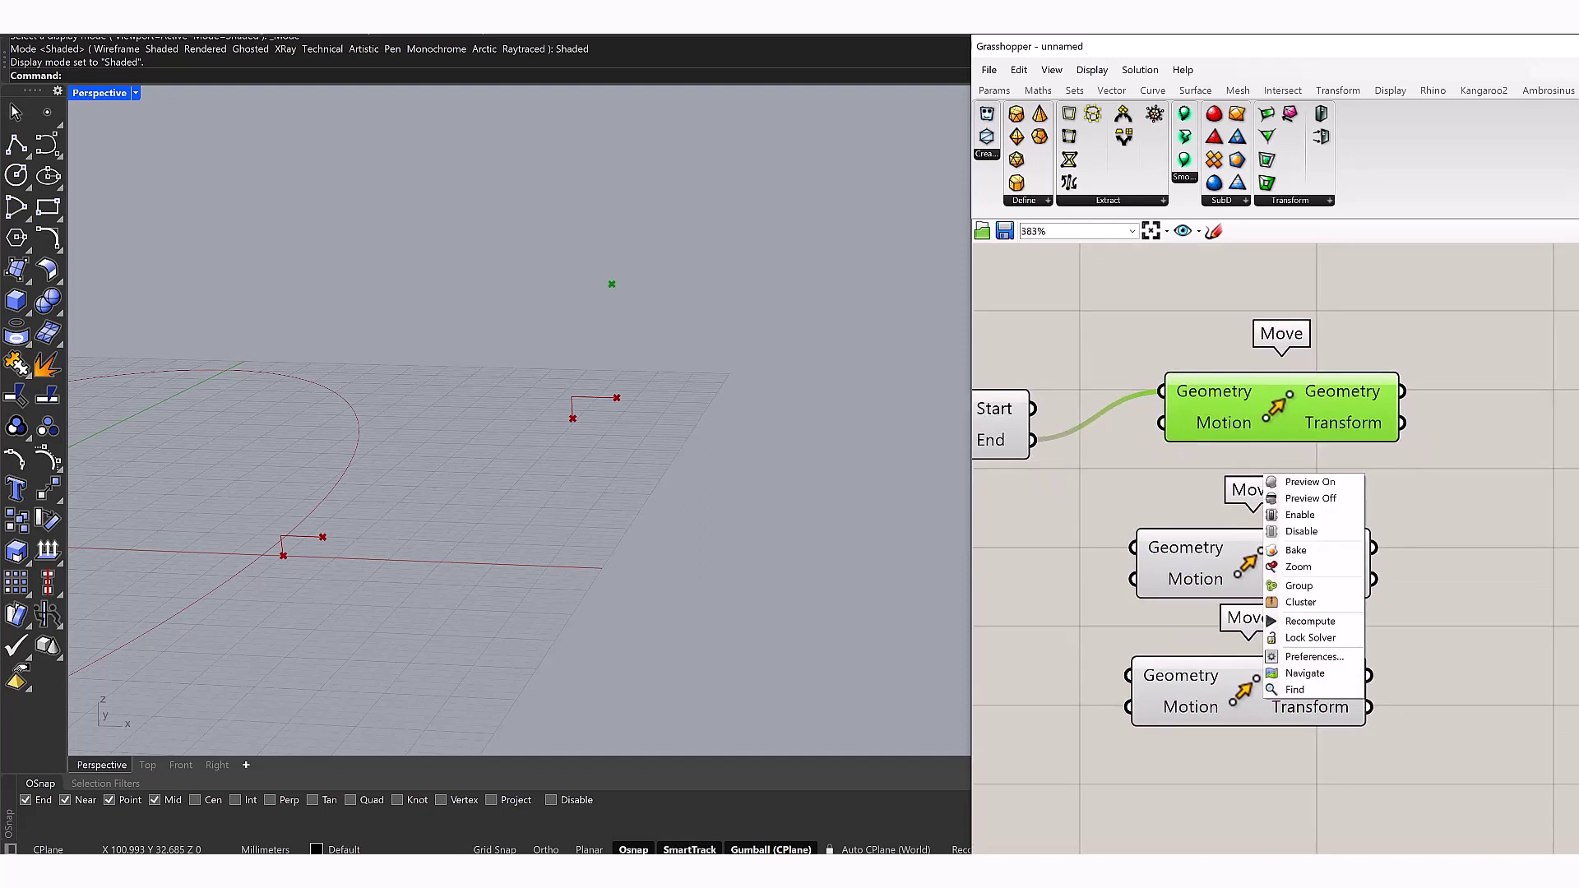
{"action": "left_click", "coordinate": [1307, 532]}
{"action": "right_click_drag", "start_coordinate": [1316, 535], "coordinate": [1289, 466]}
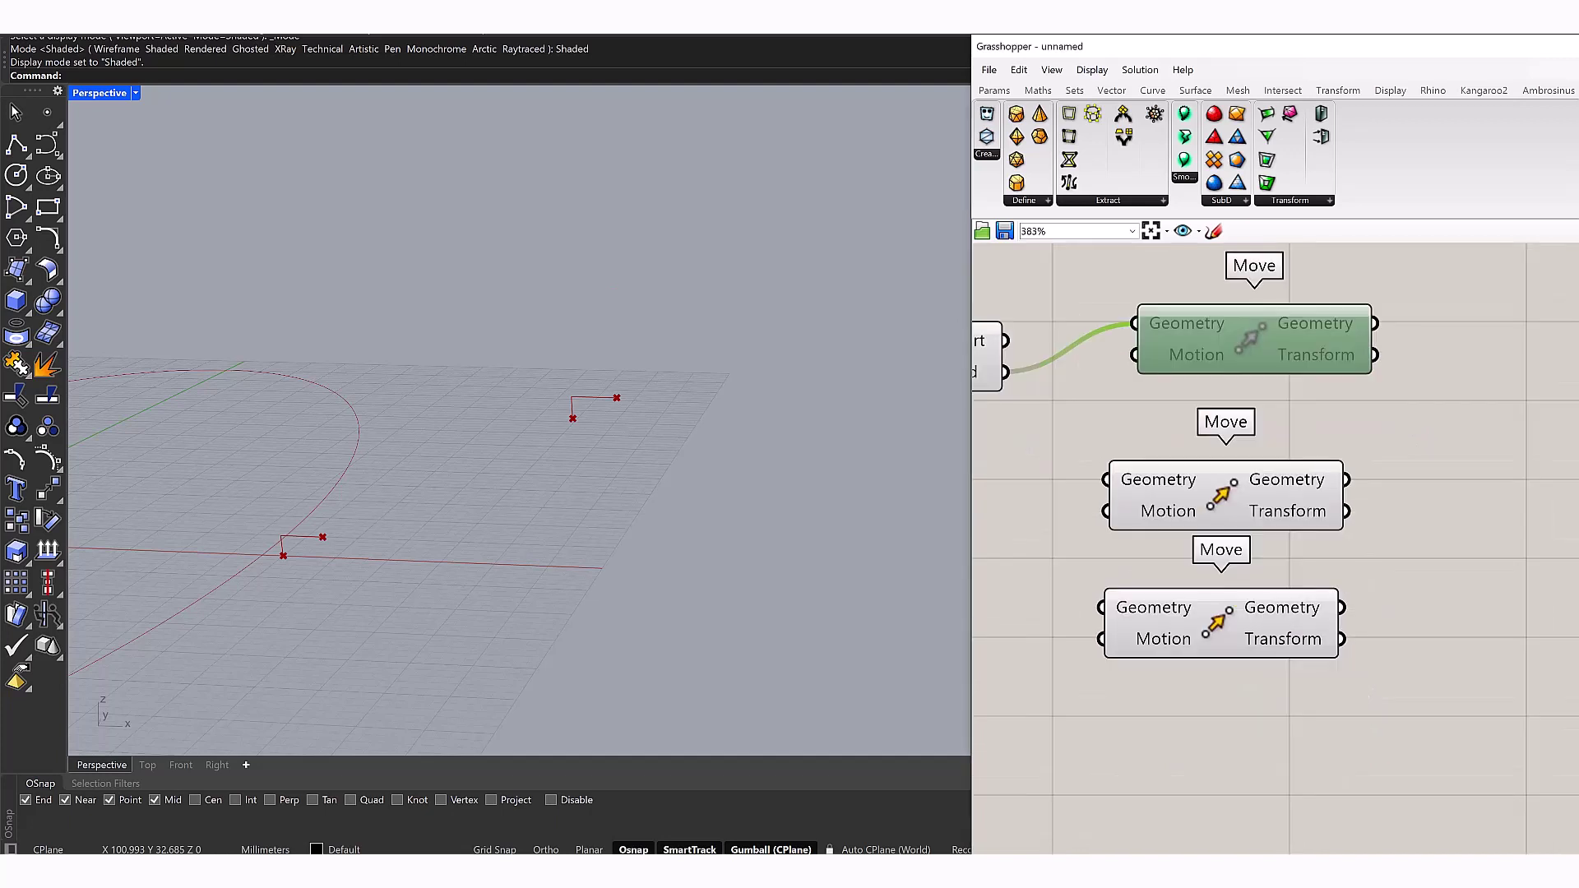
{"action": "key", "text": "ctrl+e"}
Shift the two unconnected Move components downward and reposition the first Move farther from End Points
{"action": "right_click_drag", "start_coordinate": [1316, 534], "coordinate": [1328, 539]}
{"action": "left_click_drag", "start_coordinate": [1078, 448], "coordinate": [1389, 683]}
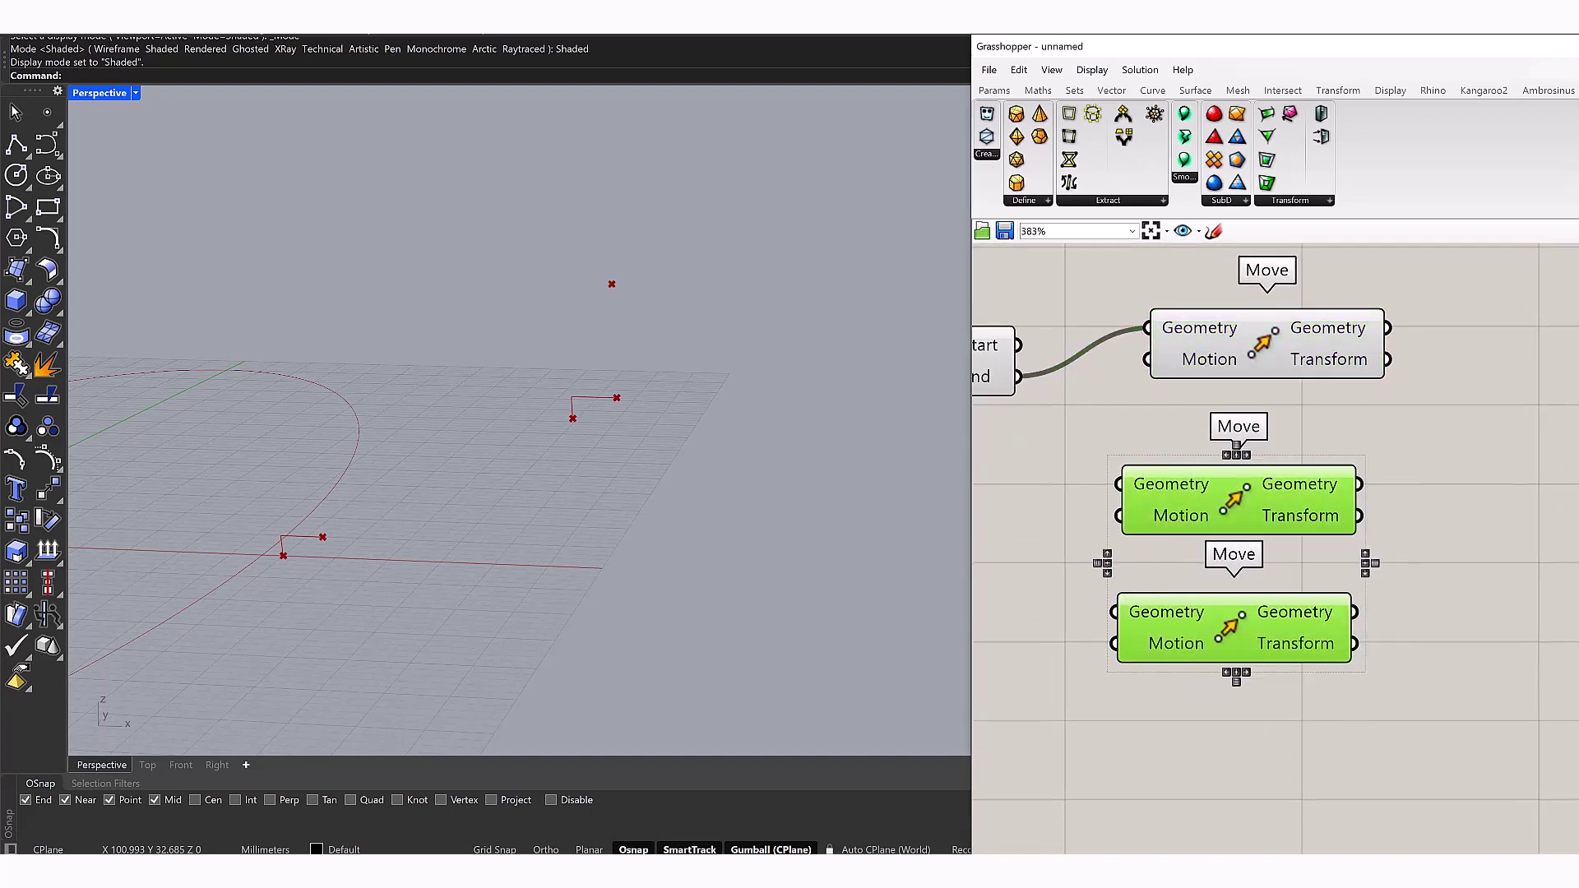
{"action": "left_click_drag", "start_coordinate": [1233, 494], "coordinate": [1278, 648]}
{"action": "left_click_drag", "start_coordinate": [1266, 343], "coordinate": [1338, 408]}
{"action": "left_click", "coordinate": [1398, 509]}
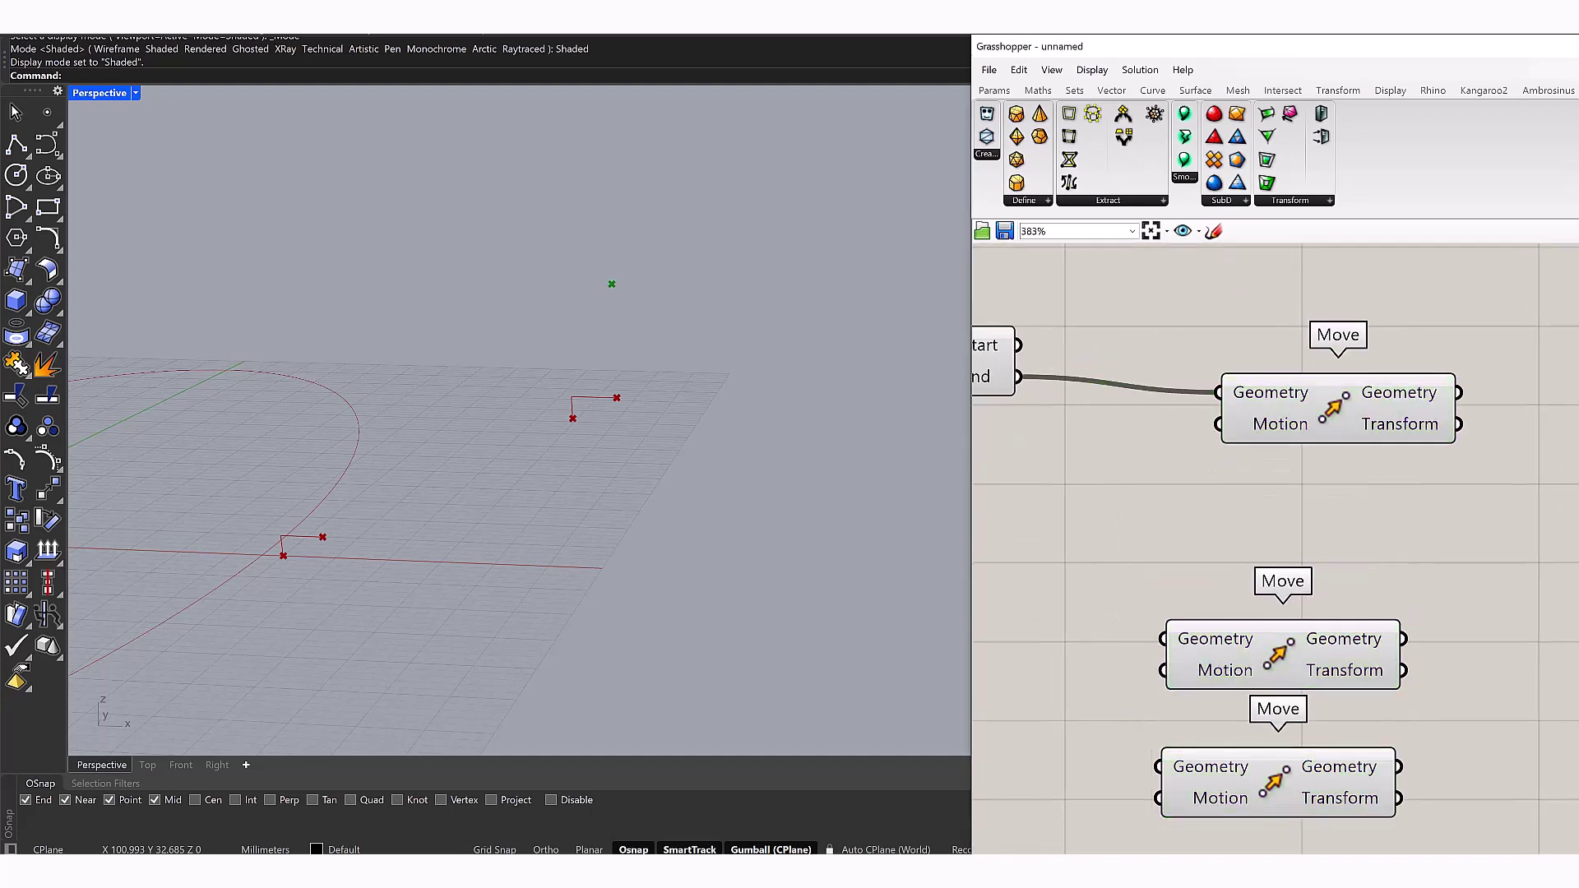
Add a Unit Z component and connect its Unit vector output to the first Move's Motion input
{"action": "left_click", "coordinate": [1163, 200]}
{"action": "left_click_drag", "start_coordinate": [1135, 477], "coordinate": [1077, 493]}
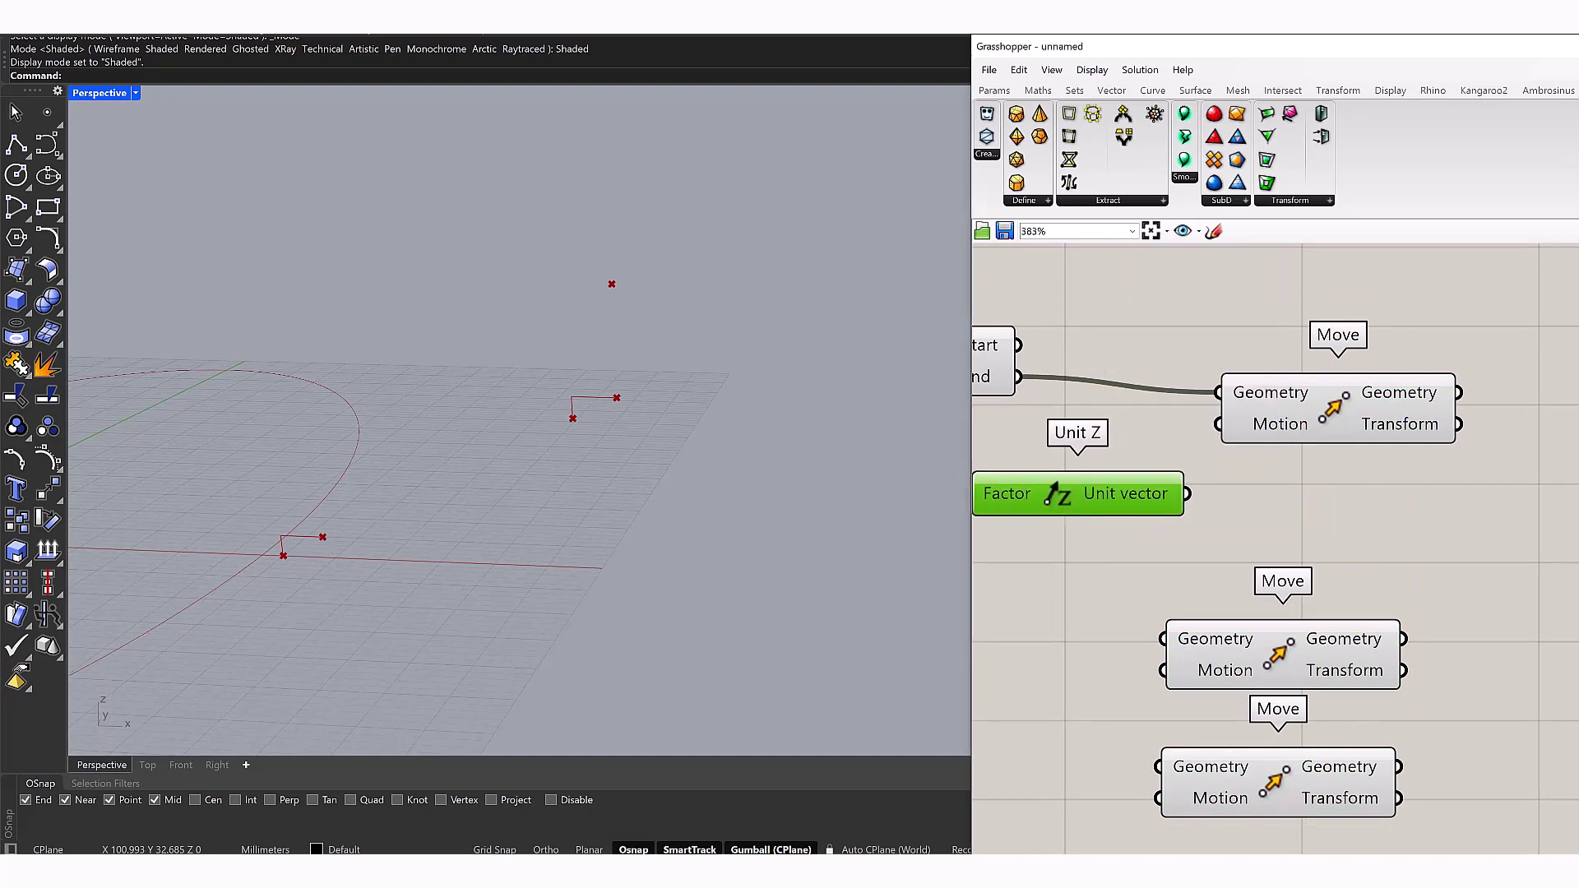
{"action": "left_click_drag", "start_coordinate": [1187, 494], "coordinate": [1218, 423]}
{"action": "right_click_drag", "start_coordinate": [1275, 534], "coordinate": [1449, 480]}
Create a 2.36 number slider connected to the Unit Z Factor input and adjust it to 2.39
{"action": "left_click", "coordinate": [1233, 575]}
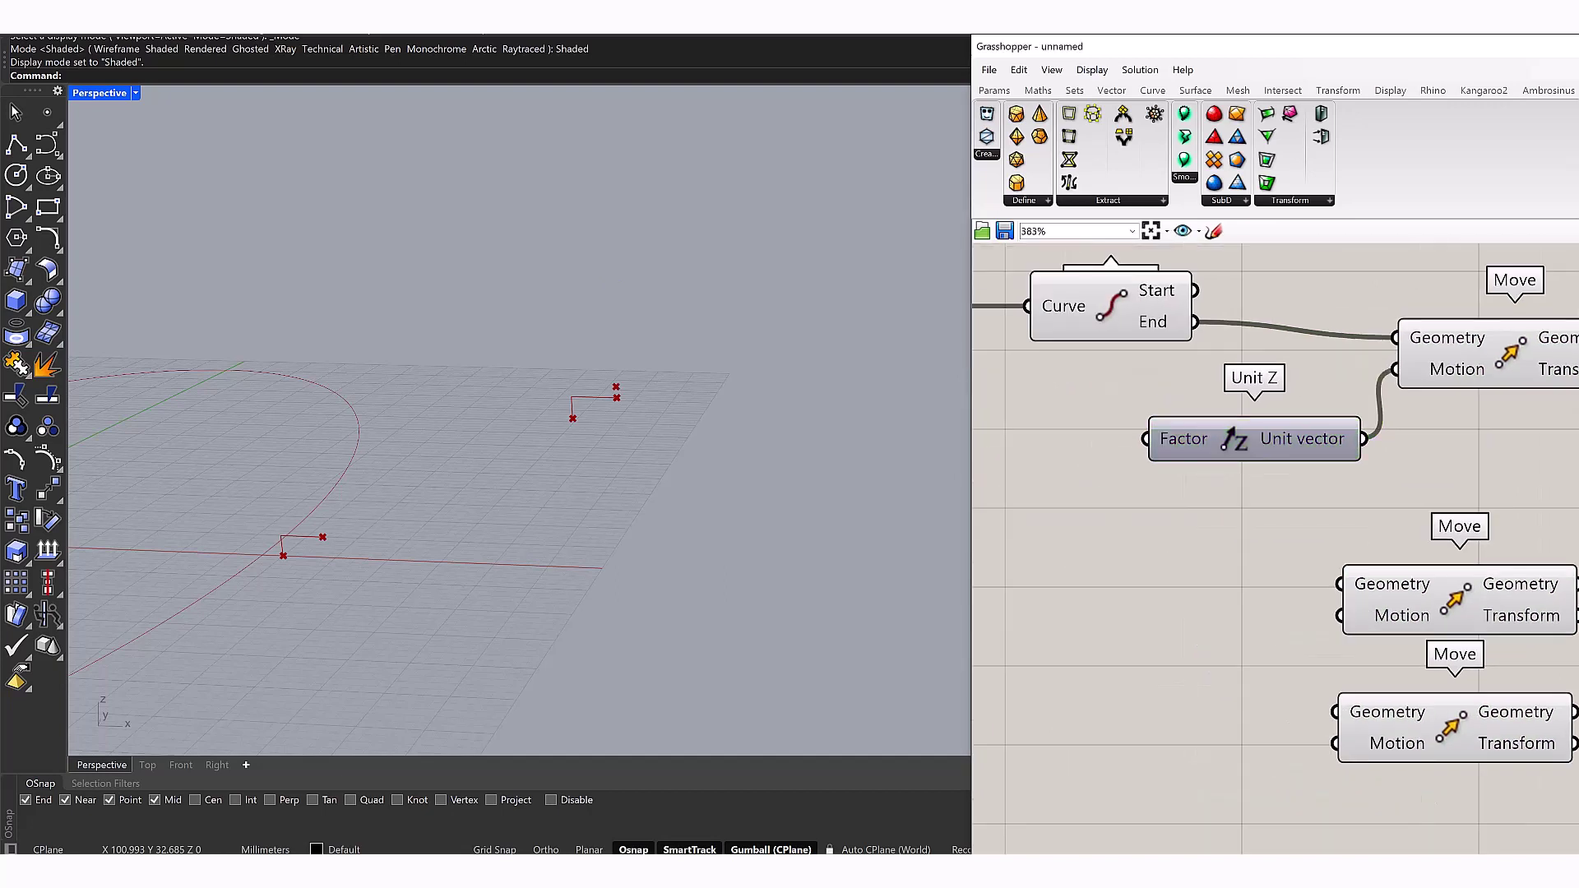
{"action": "double_click", "coordinate": [1073, 472]}
{"action": "type", "text": "2.3"}
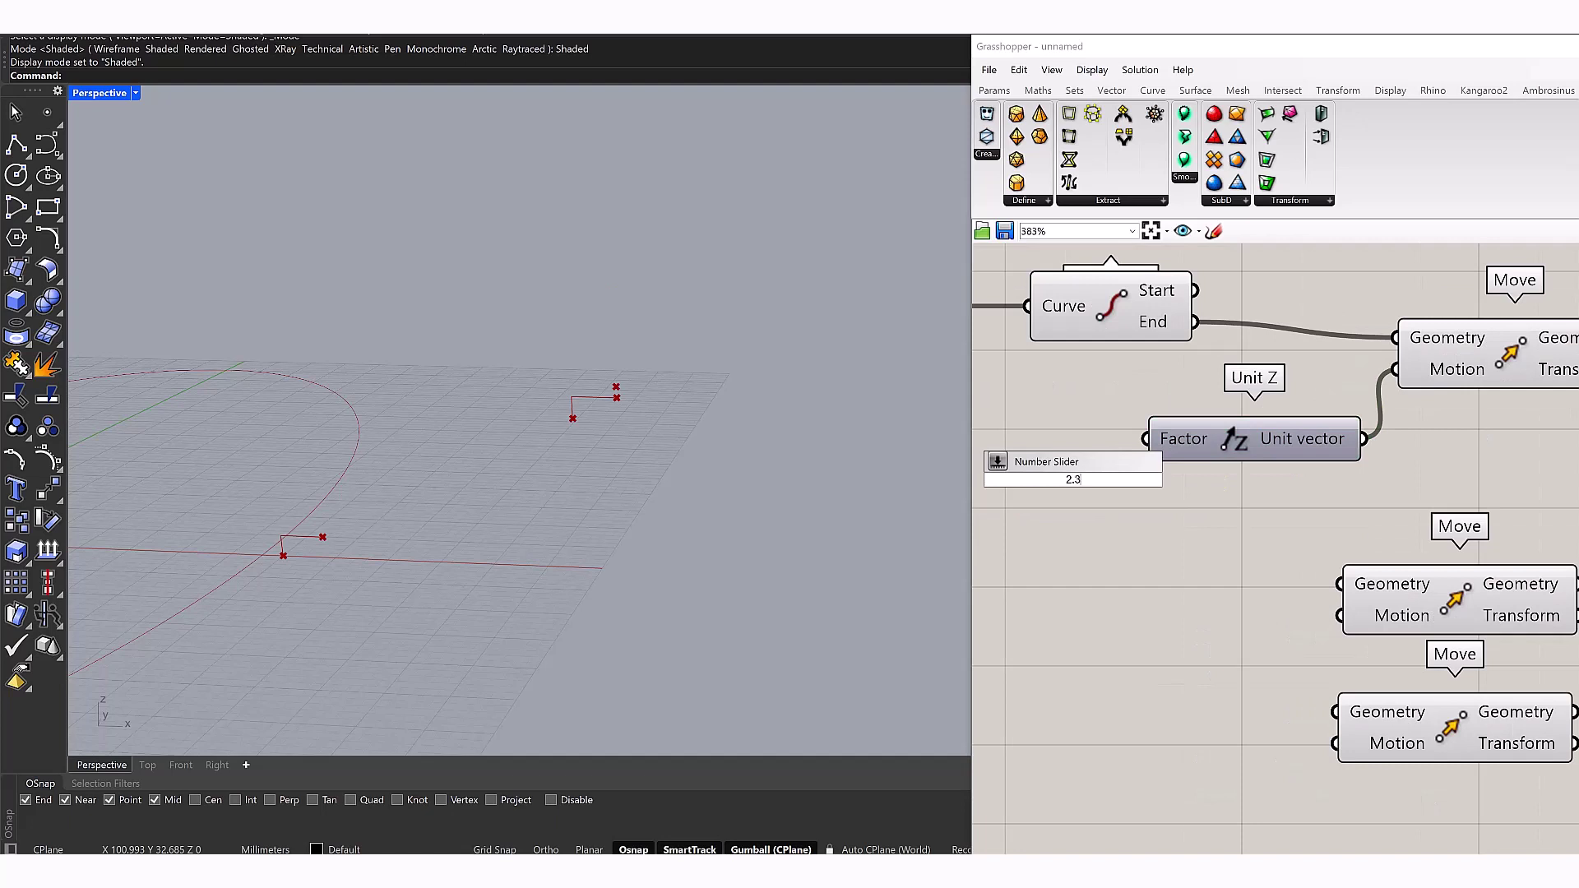
{"action": "key", "text": "Return"}
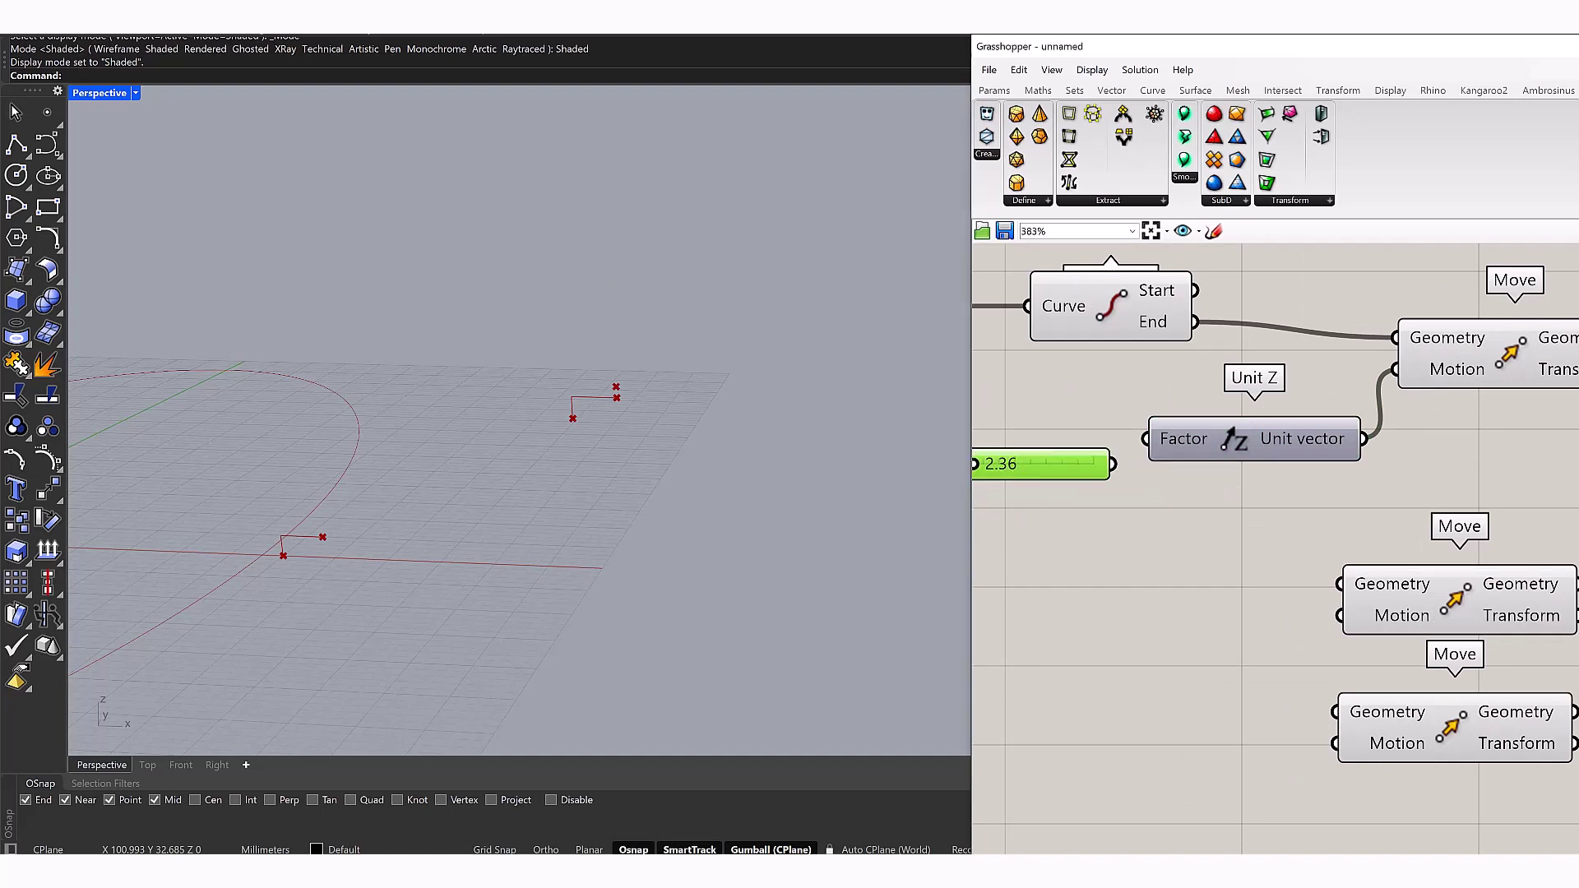
{"action": "right_click_drag", "start_coordinate": [1233, 534], "coordinate": [1289, 534]}
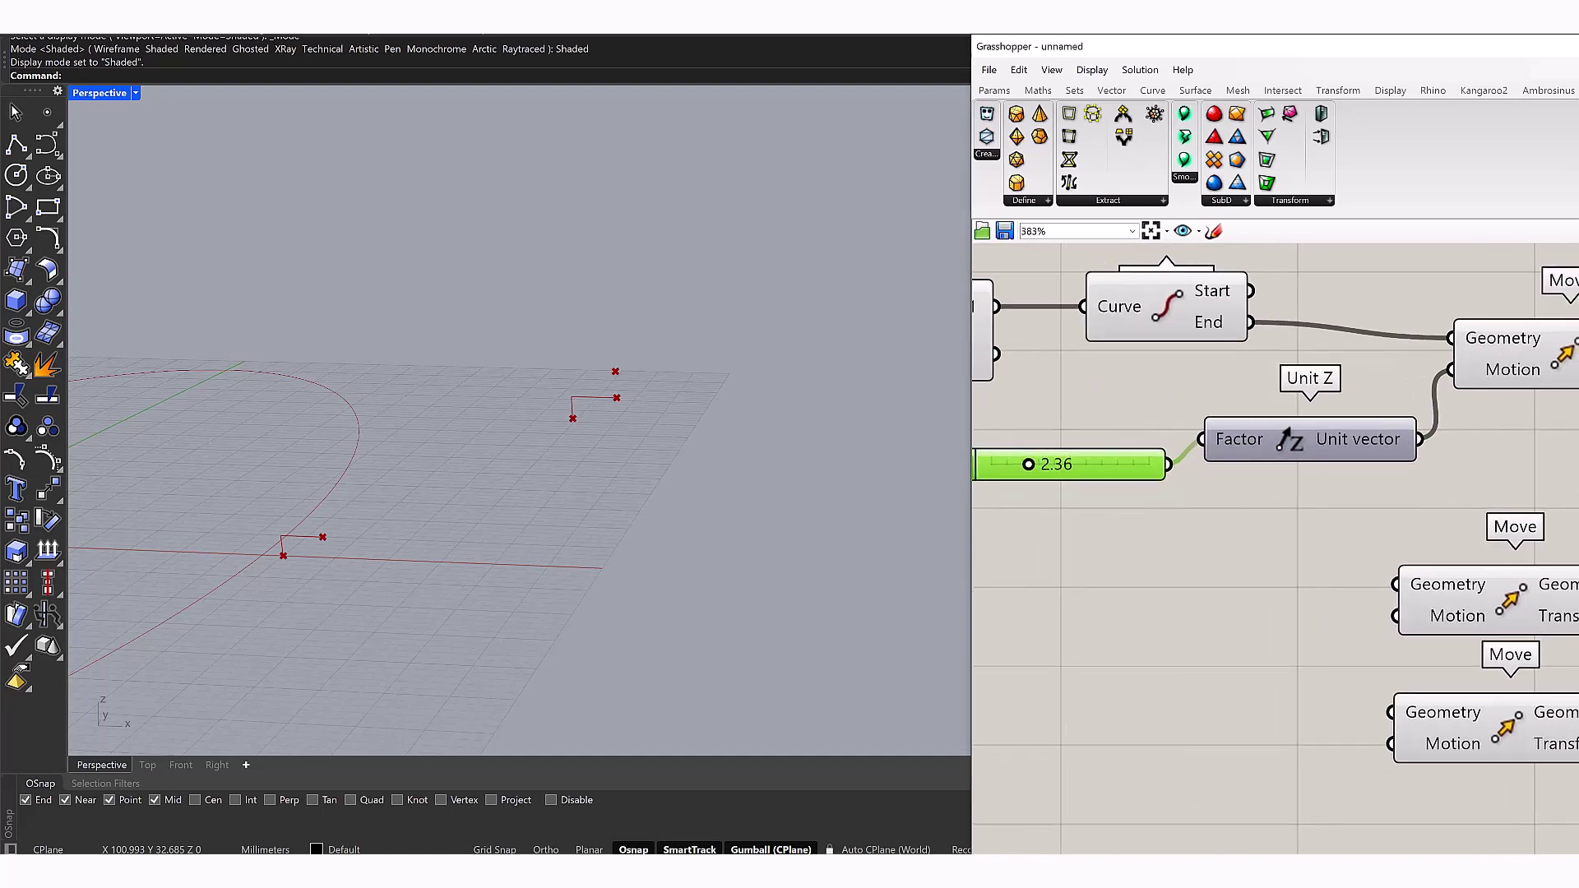
{"action": "left_click_drag", "start_coordinate": [1028, 464], "coordinate": [1033, 464]}
{"action": "scroll", "coordinate": [1004, 411], "scroll_direction": "down", "scroll_amount": 5}
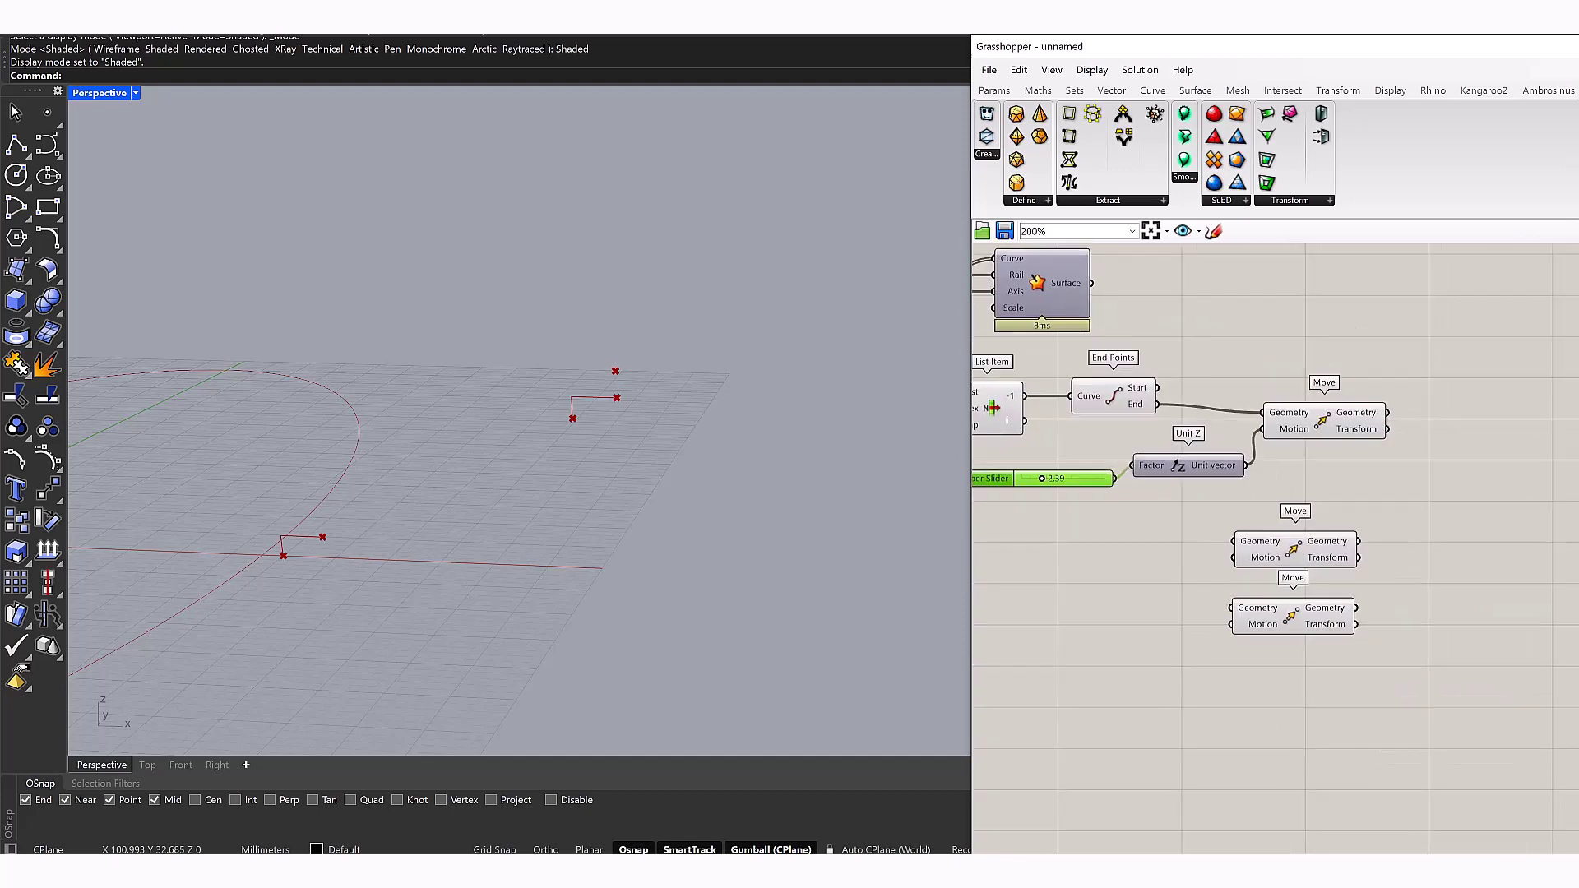
Align the second Move component under the first and connect End Points' End output to its Geometry input
{"action": "right_click", "coordinate": [1169, 496]}
{"action": "left_click", "coordinate": [1213, 503]}
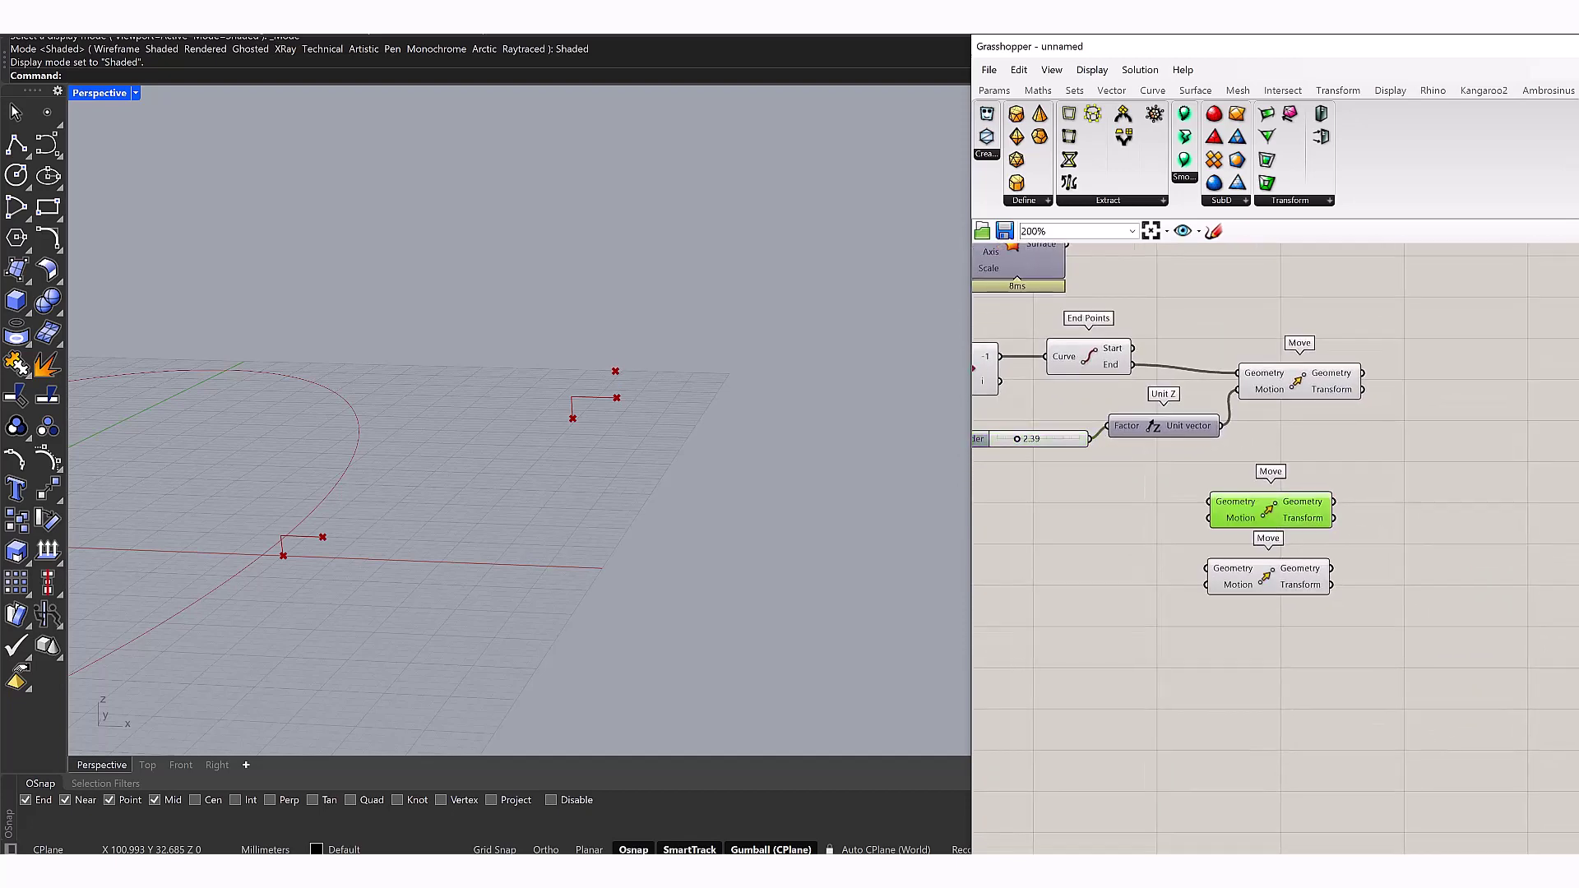
{"action": "right_click_drag", "start_coordinate": [1282, 658], "coordinate": [1330, 685]}
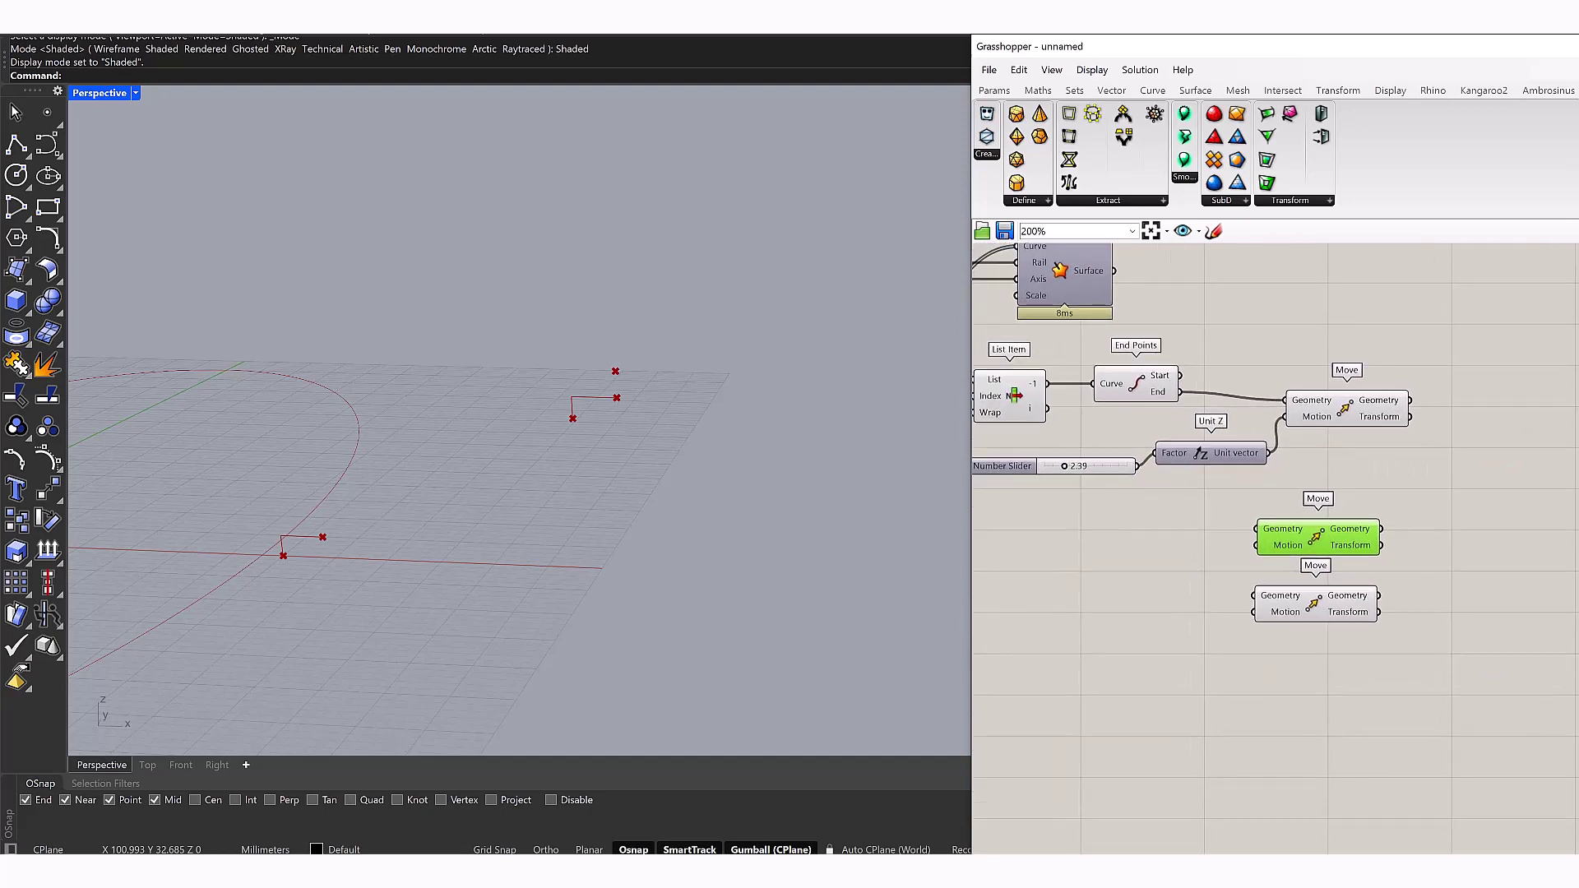
{"action": "left_click_drag", "start_coordinate": [1180, 393], "coordinate": [1294, 541]}
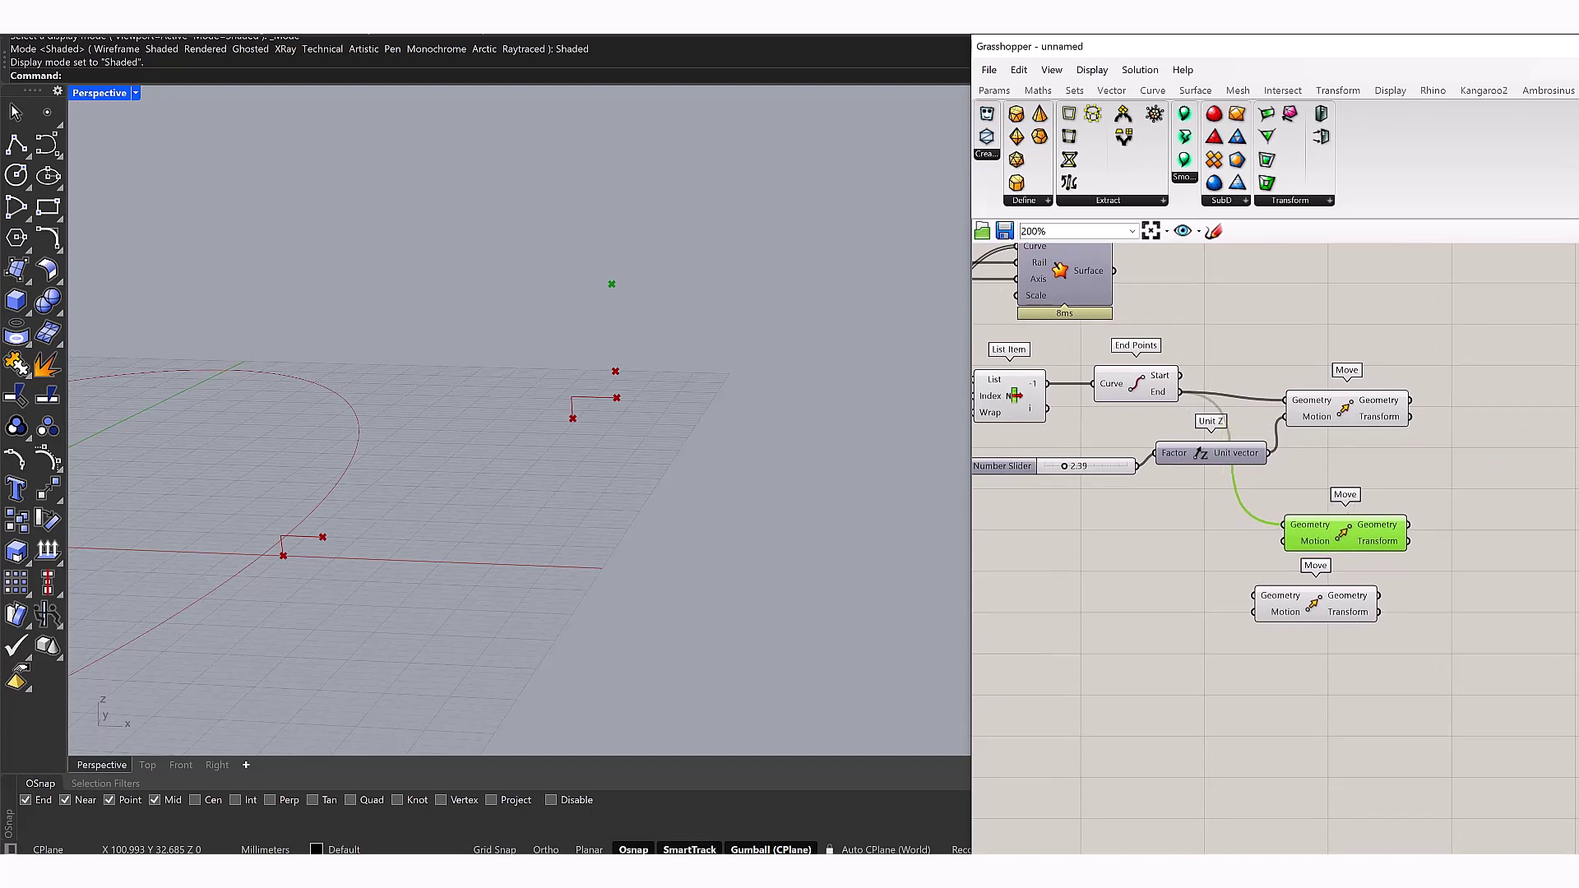
Set the expression -x on the Motion input of the second Move component
{"action": "scroll", "coordinate": [1295, 541], "scroll_direction": "up", "scroll_amount": 3}
{"action": "right_click", "coordinate": [1322, 540]}
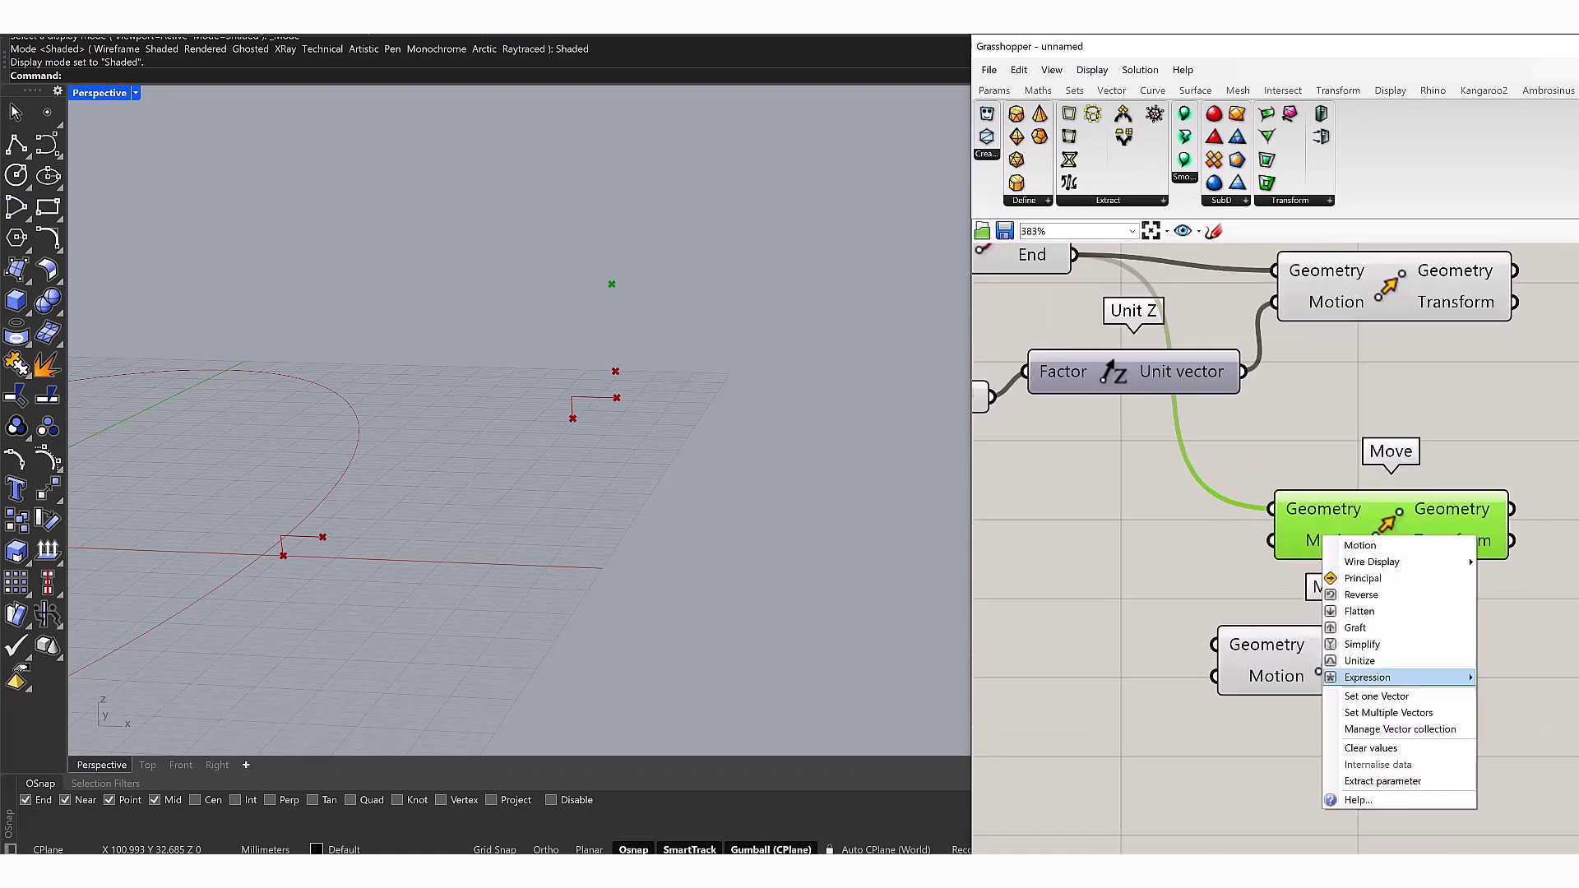
{"action": "mouse_move", "coordinate": [1381, 677]}
{"action": "left_click", "coordinate": [1254, 696]}
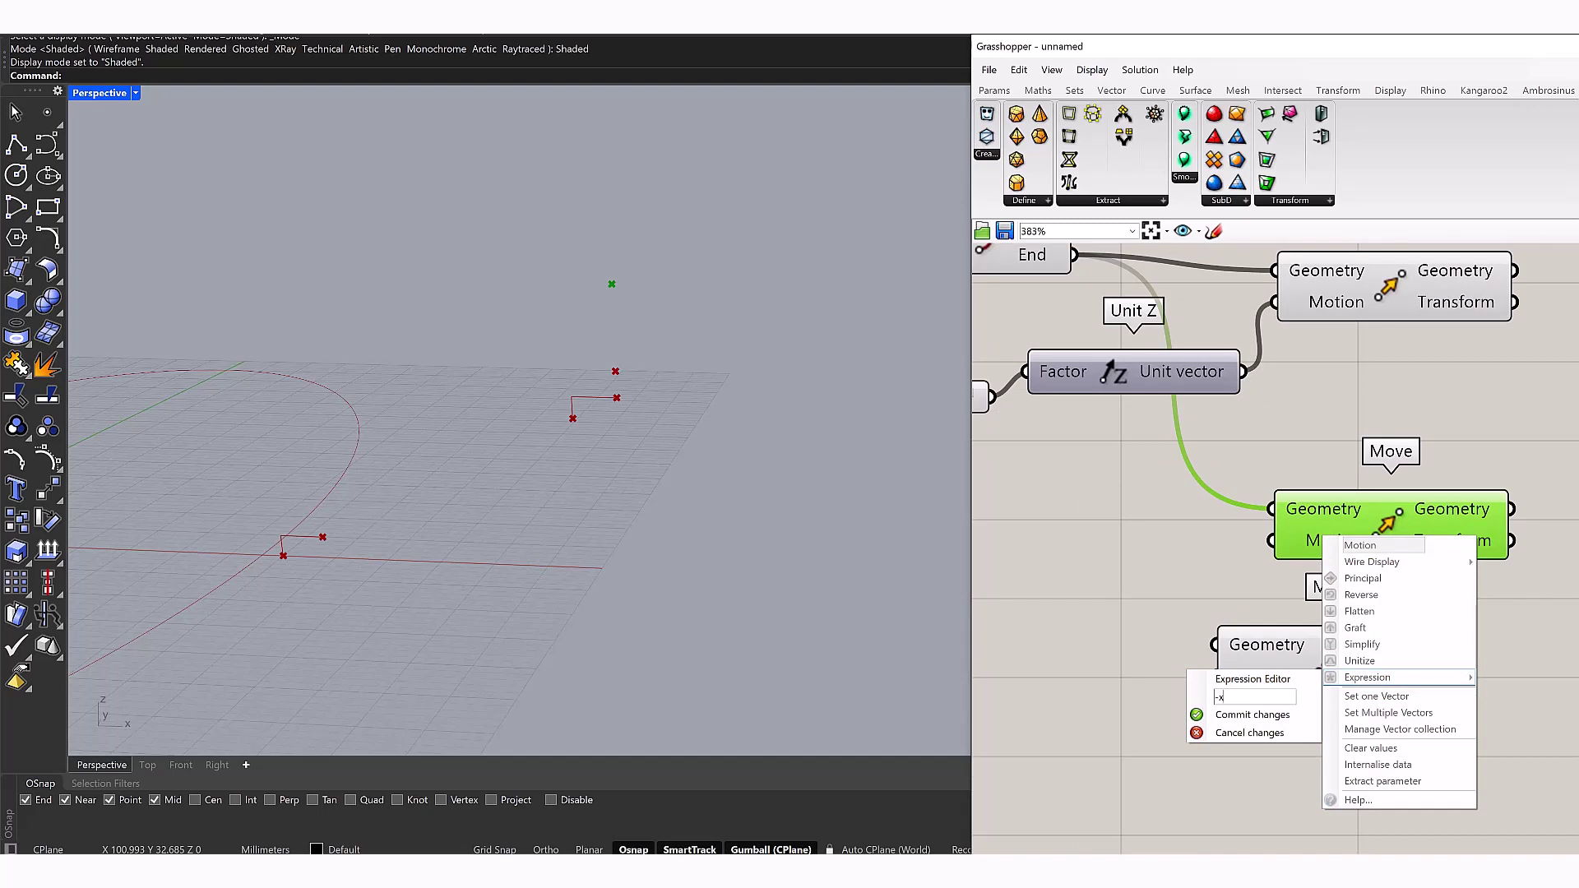
{"action": "type", "text": "-x"}
{"action": "key", "text": "Return"}
Try a Unit Y component as the vector for the second Move's Motion input
{"action": "double_click", "coordinate": [1077, 550]}
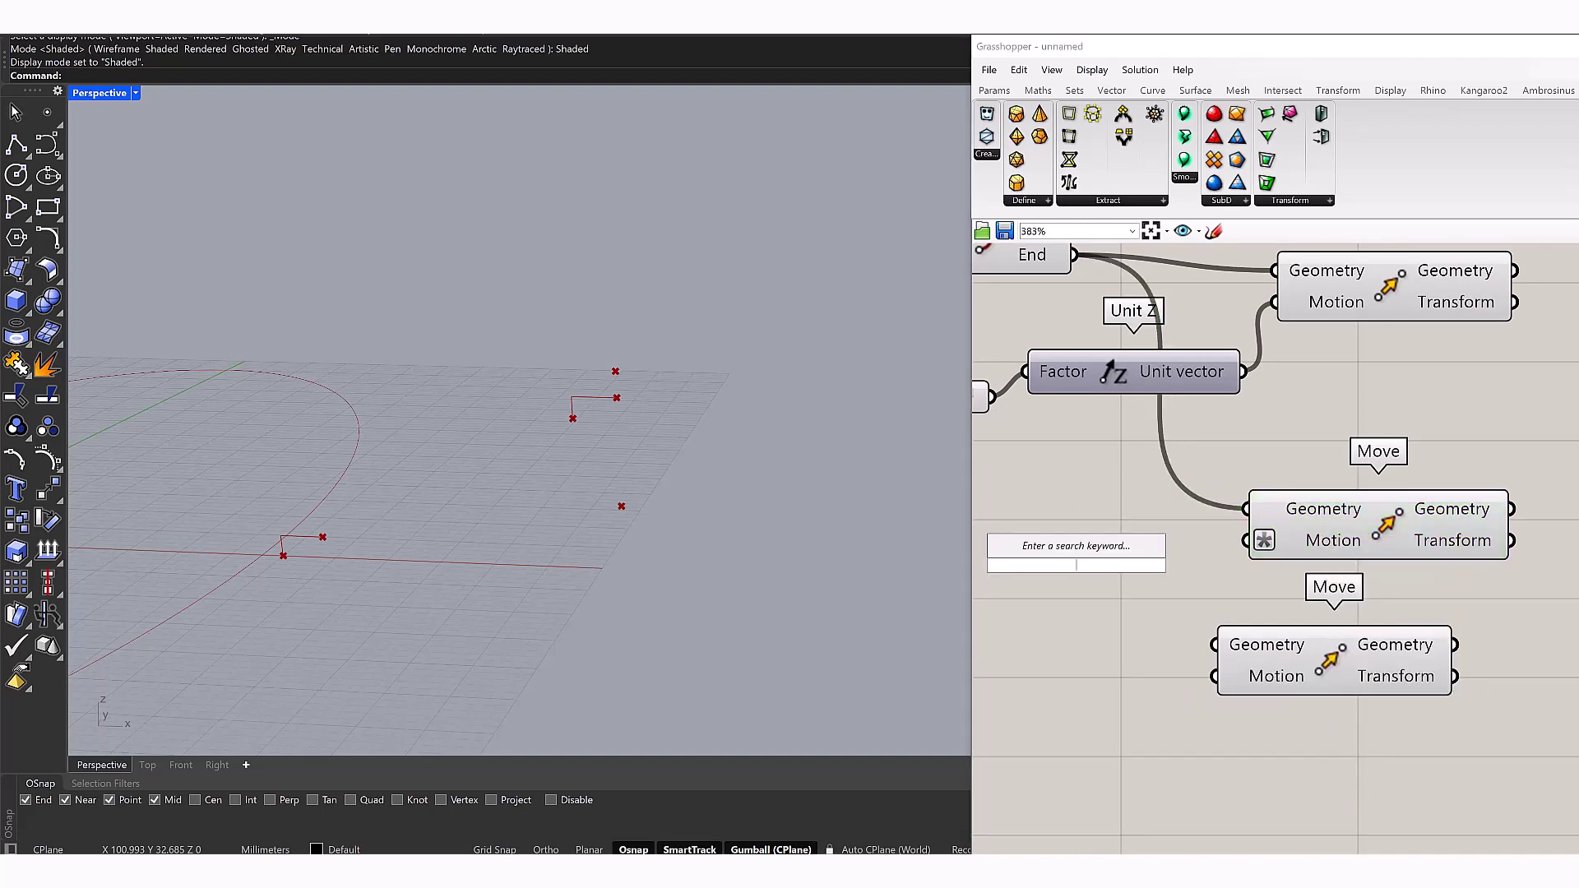
{"action": "type", "text": "y"}
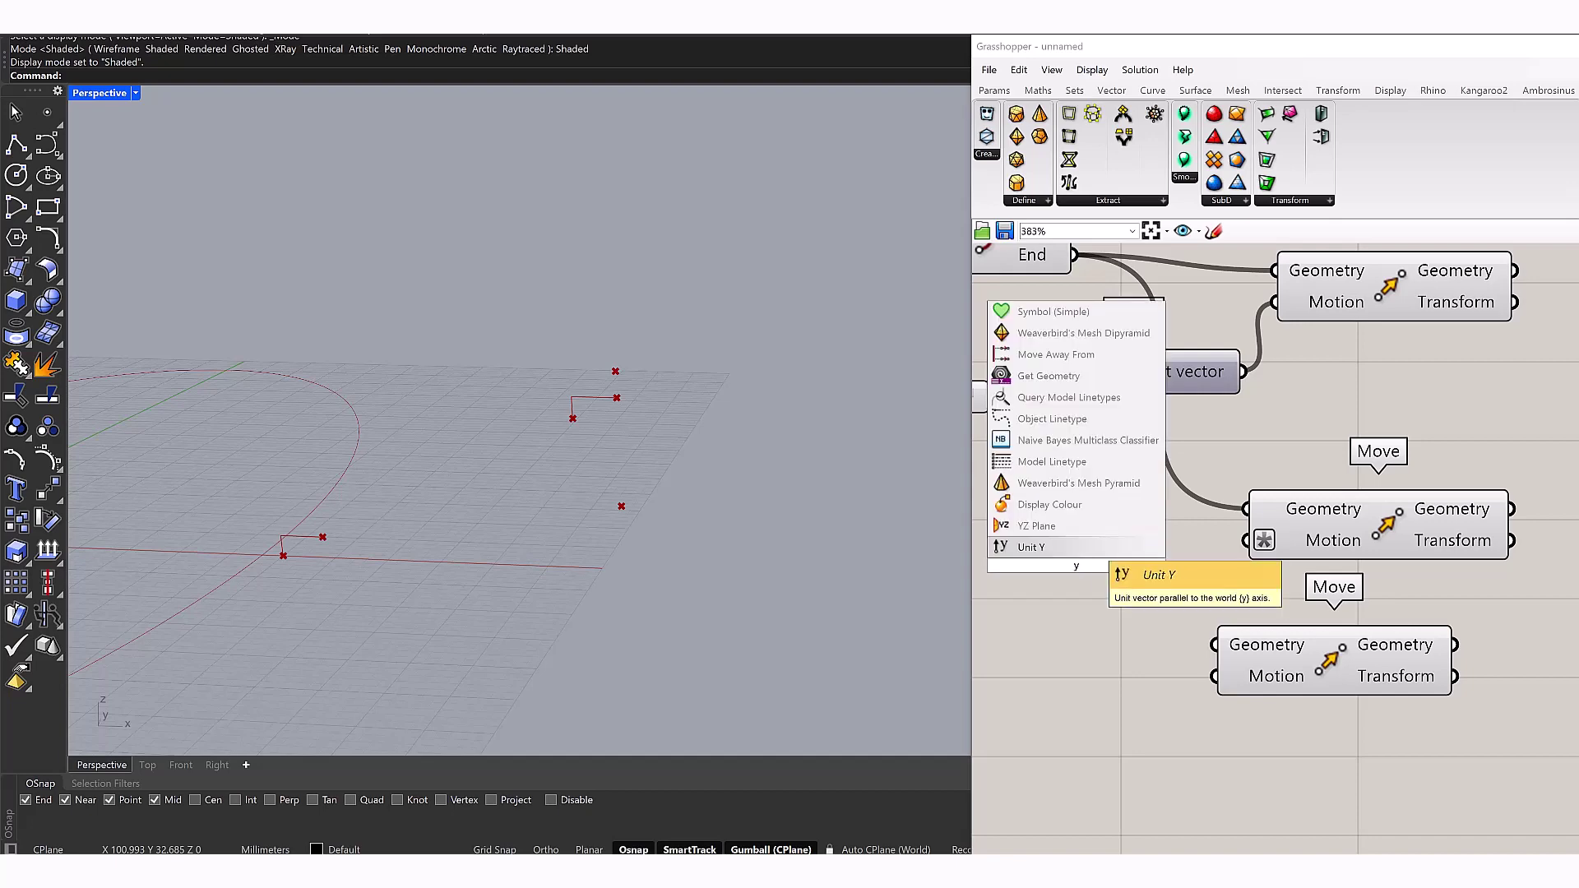
{"action": "key", "text": "Return"}
{"action": "right_click_drag", "start_coordinate": [1274, 534], "coordinate": [1457, 517]}
{"action": "left_click", "coordinate": [1472, 507]}
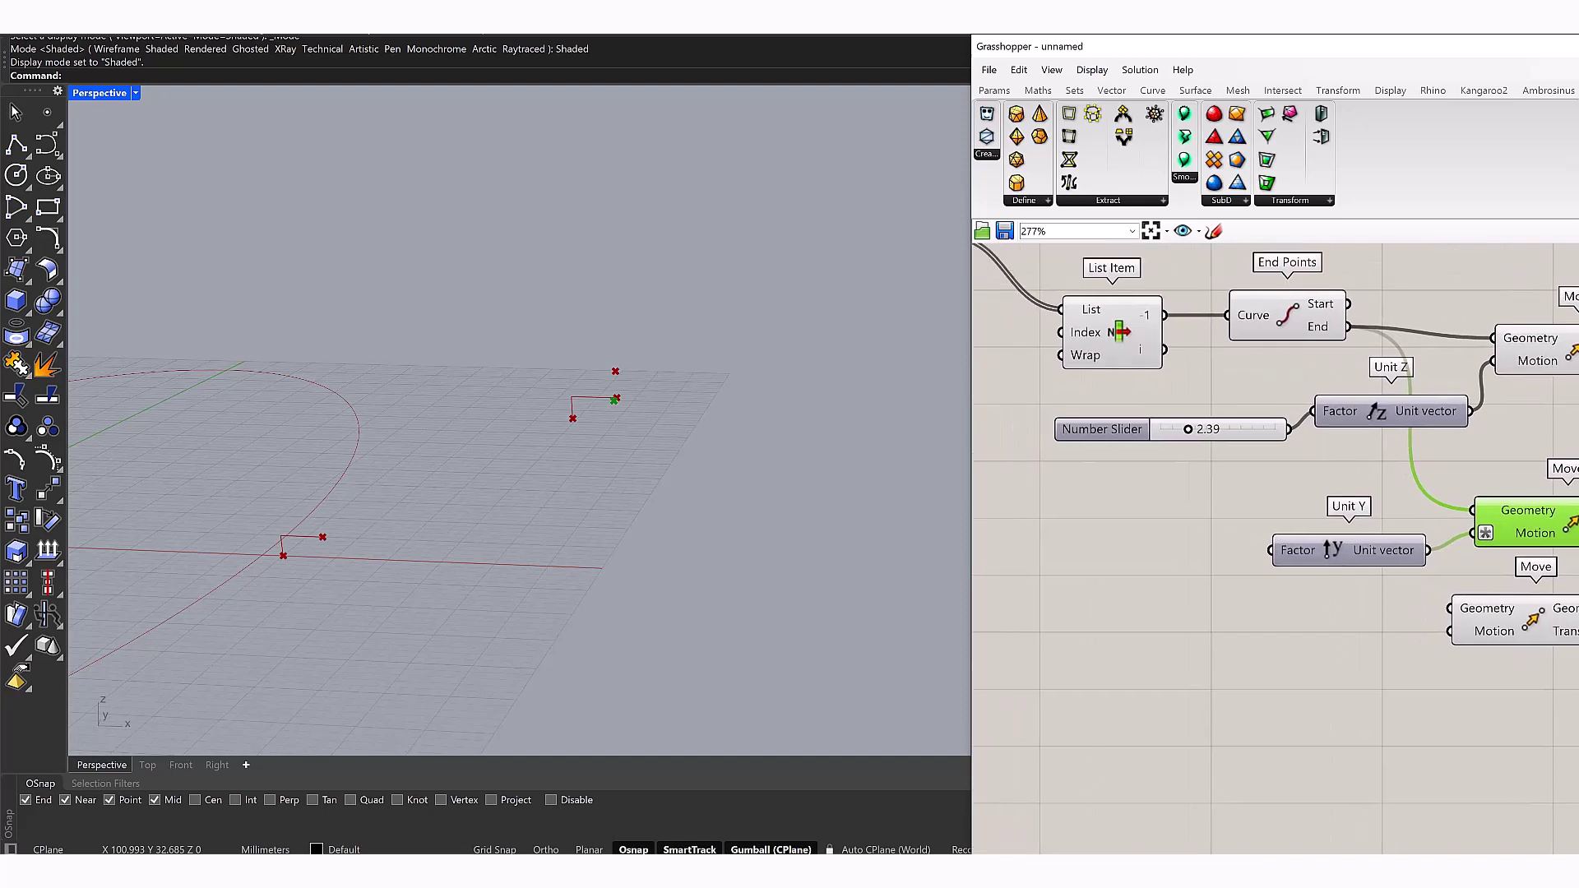
{"action": "left_click", "coordinate": [1290, 553]}
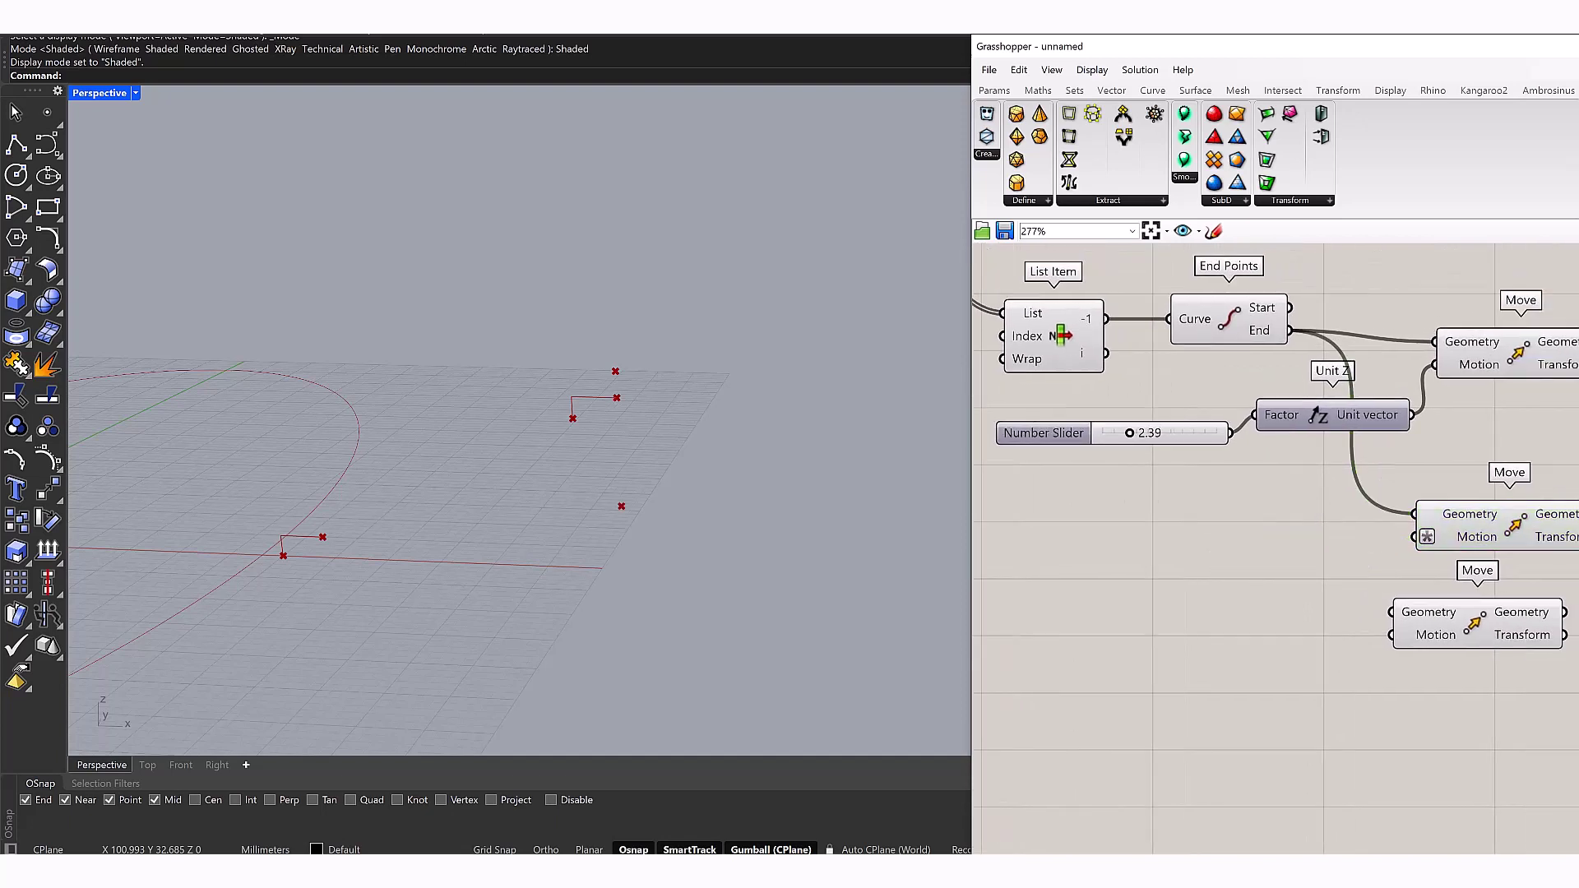
Add a Unit X component and connect its Unit vector output to the second Move's Motion input
{"action": "right_click", "coordinate": [1290, 553]}
{"action": "left_click", "coordinate": [1266, 528]}
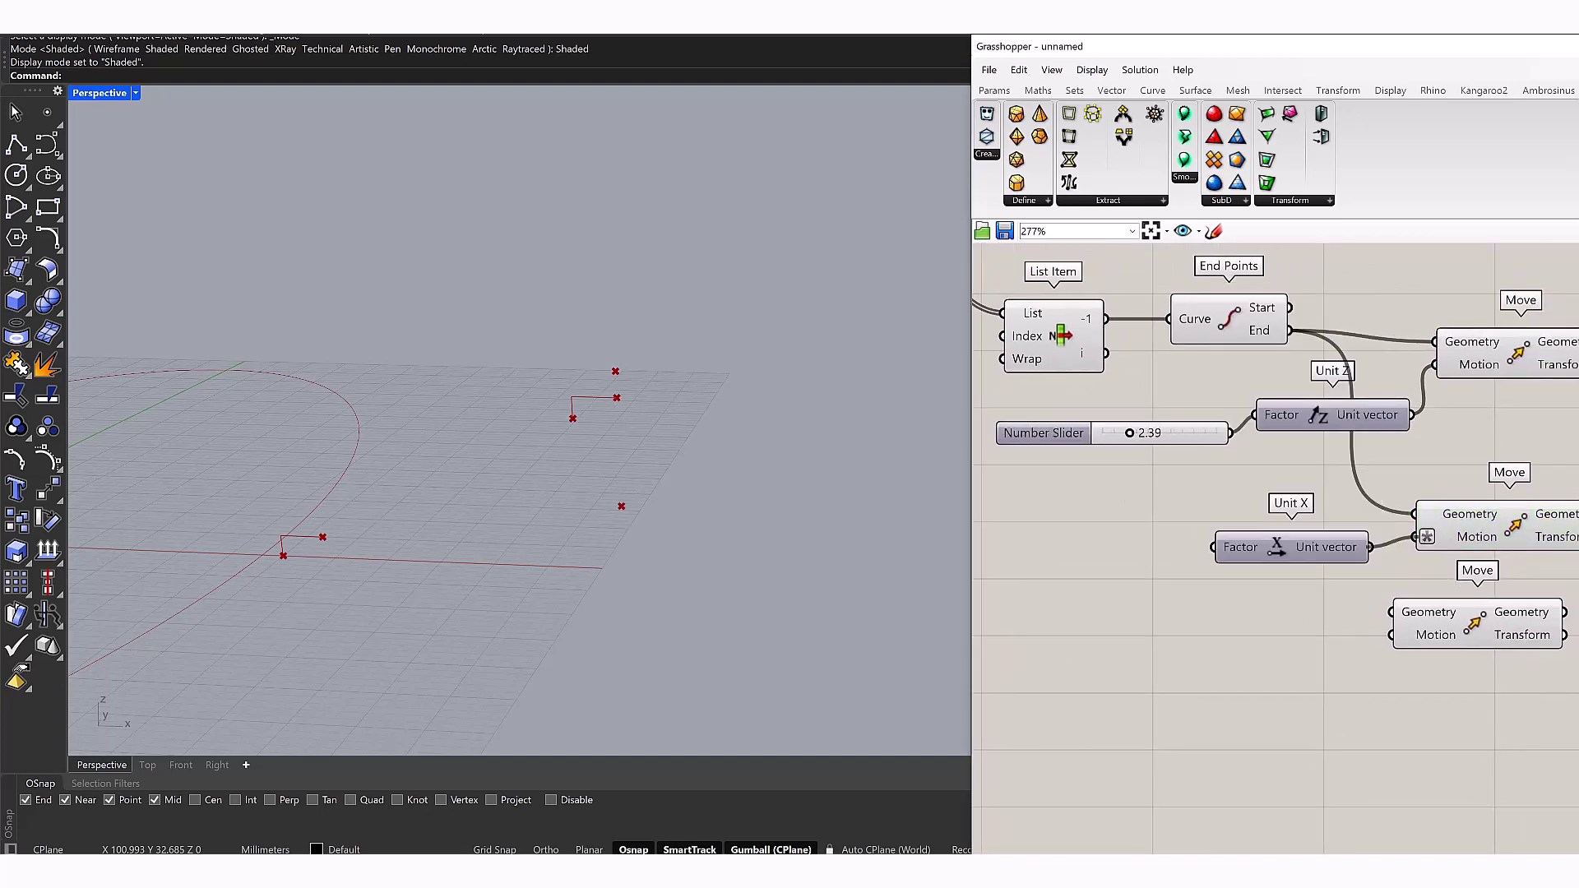
{"action": "right_click_drag", "start_coordinate": [1274, 543], "coordinate": [1319, 562]}
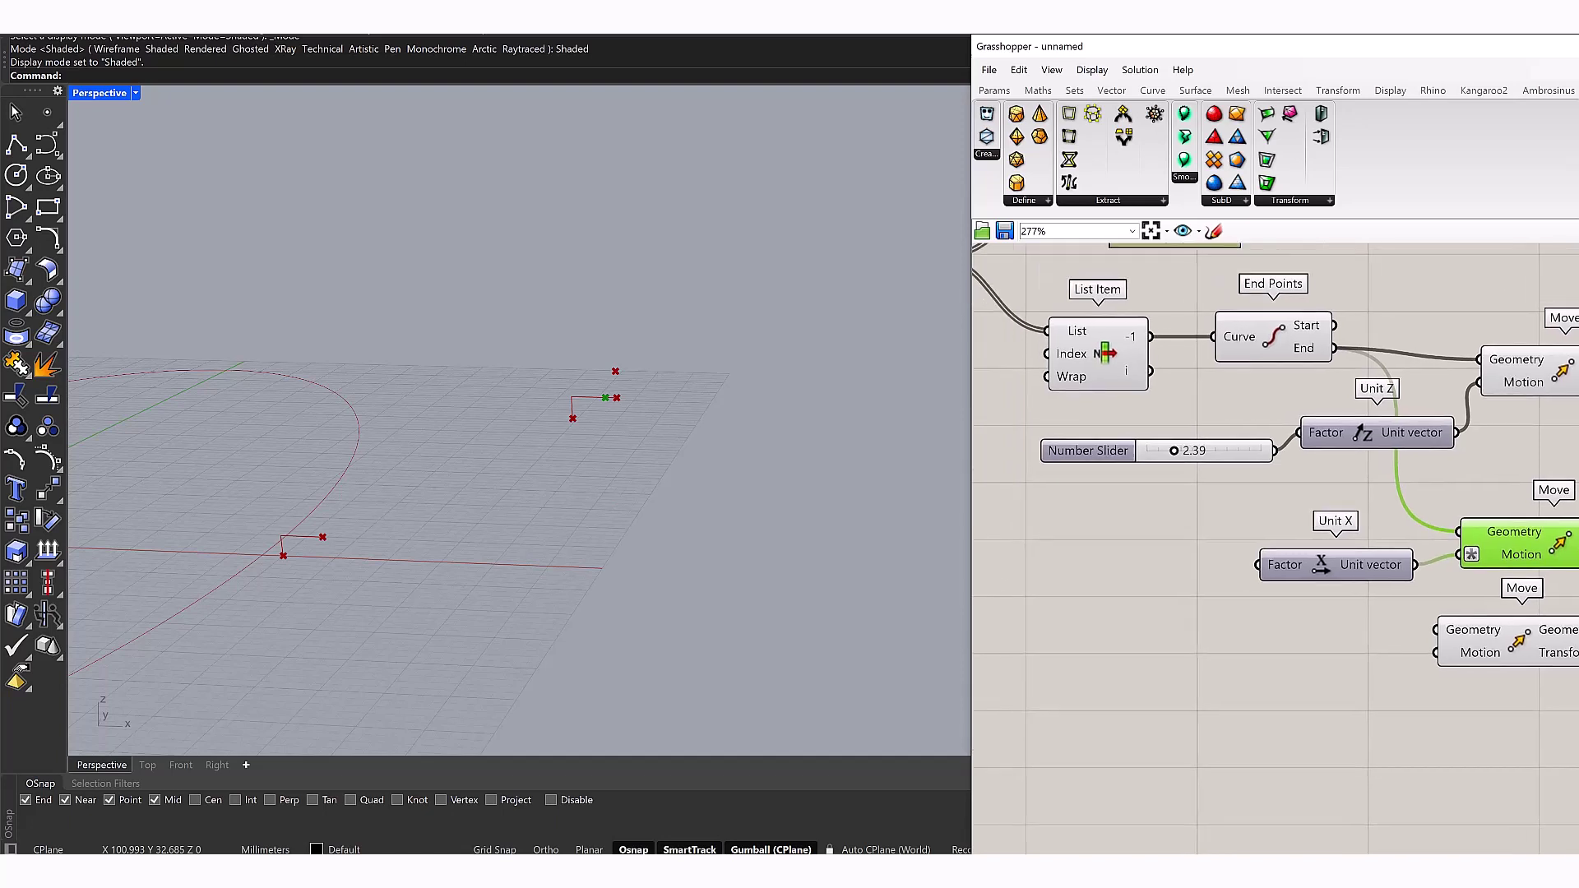
Create a 12.36 number slider connected to the Unit X Factor input and adjust it to 13.44
{"action": "double_click", "coordinate": [1122, 551]}
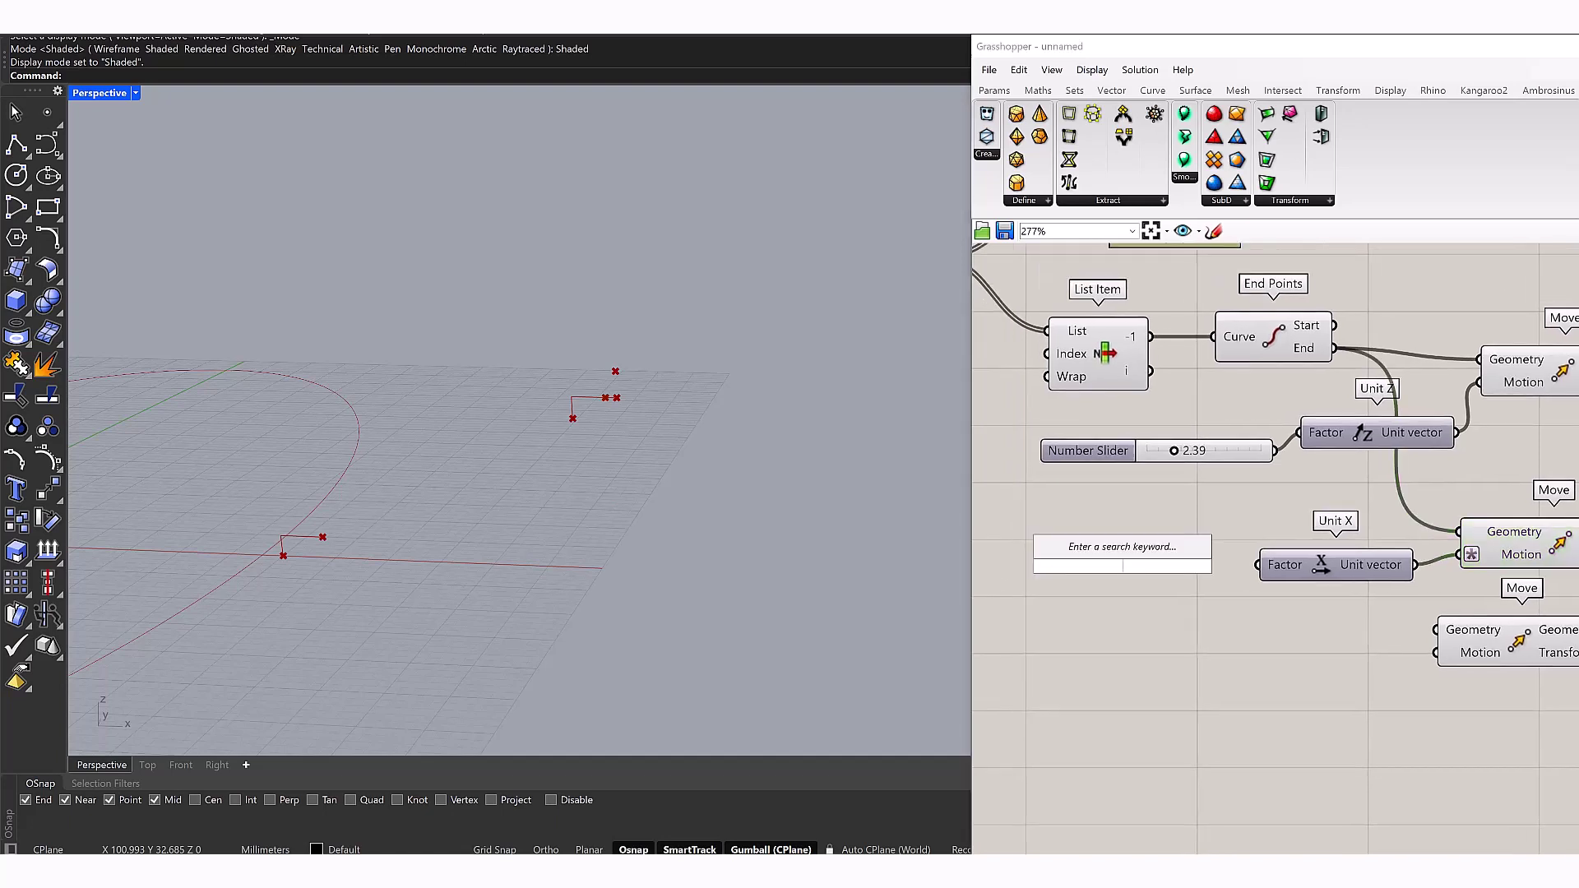
{"action": "type", "text": "12.36"}
{"action": "key", "text": "Return"}
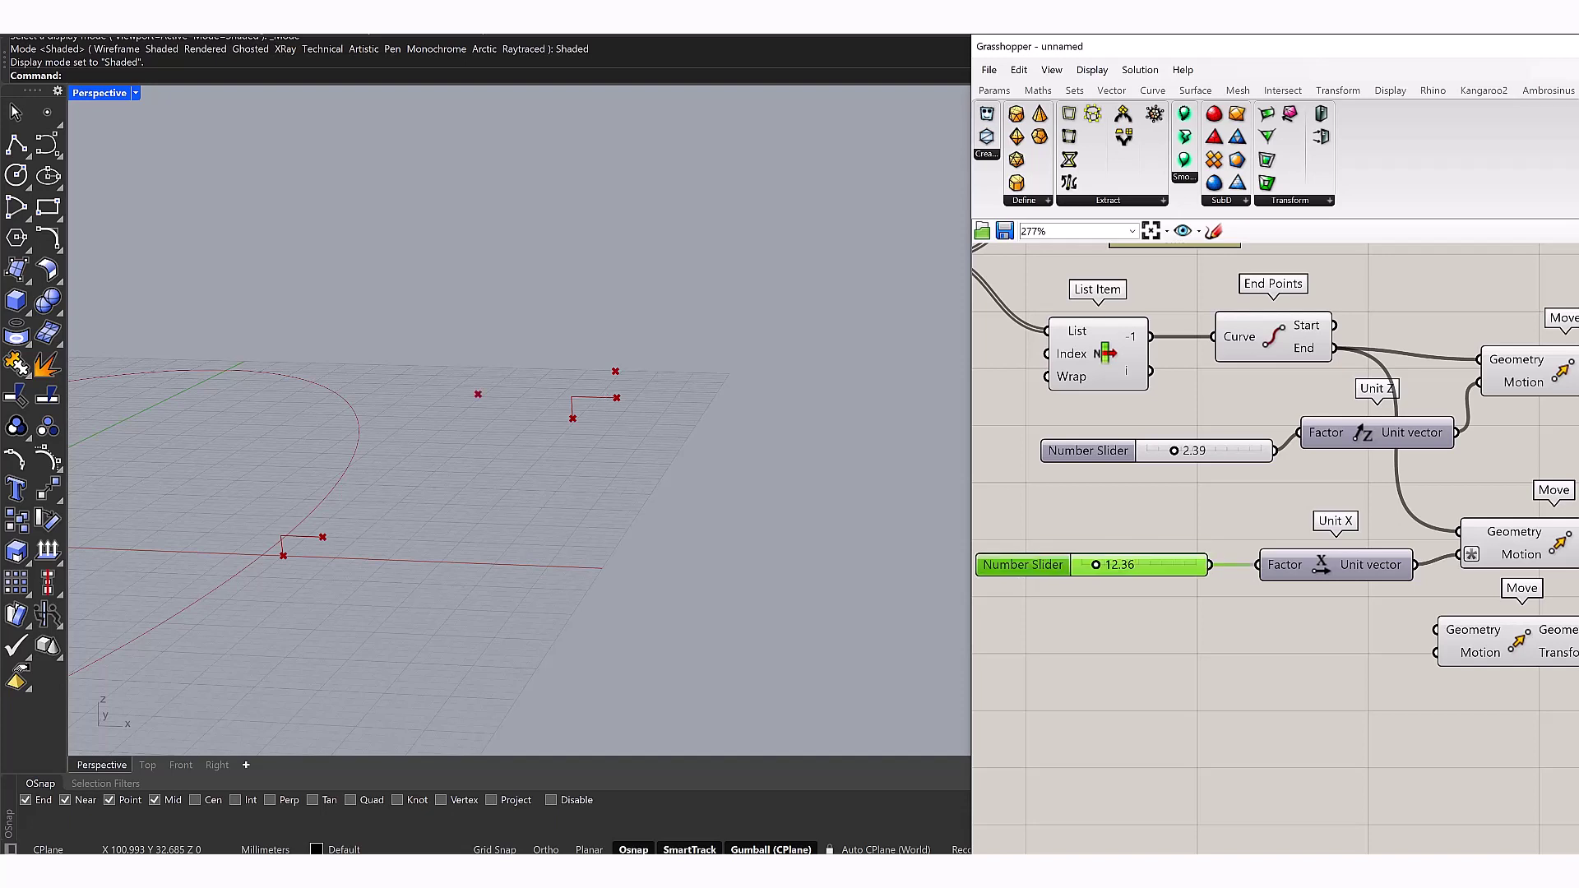
{"action": "left_click", "coordinate": [1513, 543]}
{"action": "right_click_drag", "start_coordinate": [1513, 543], "coordinate": [1474, 547]}
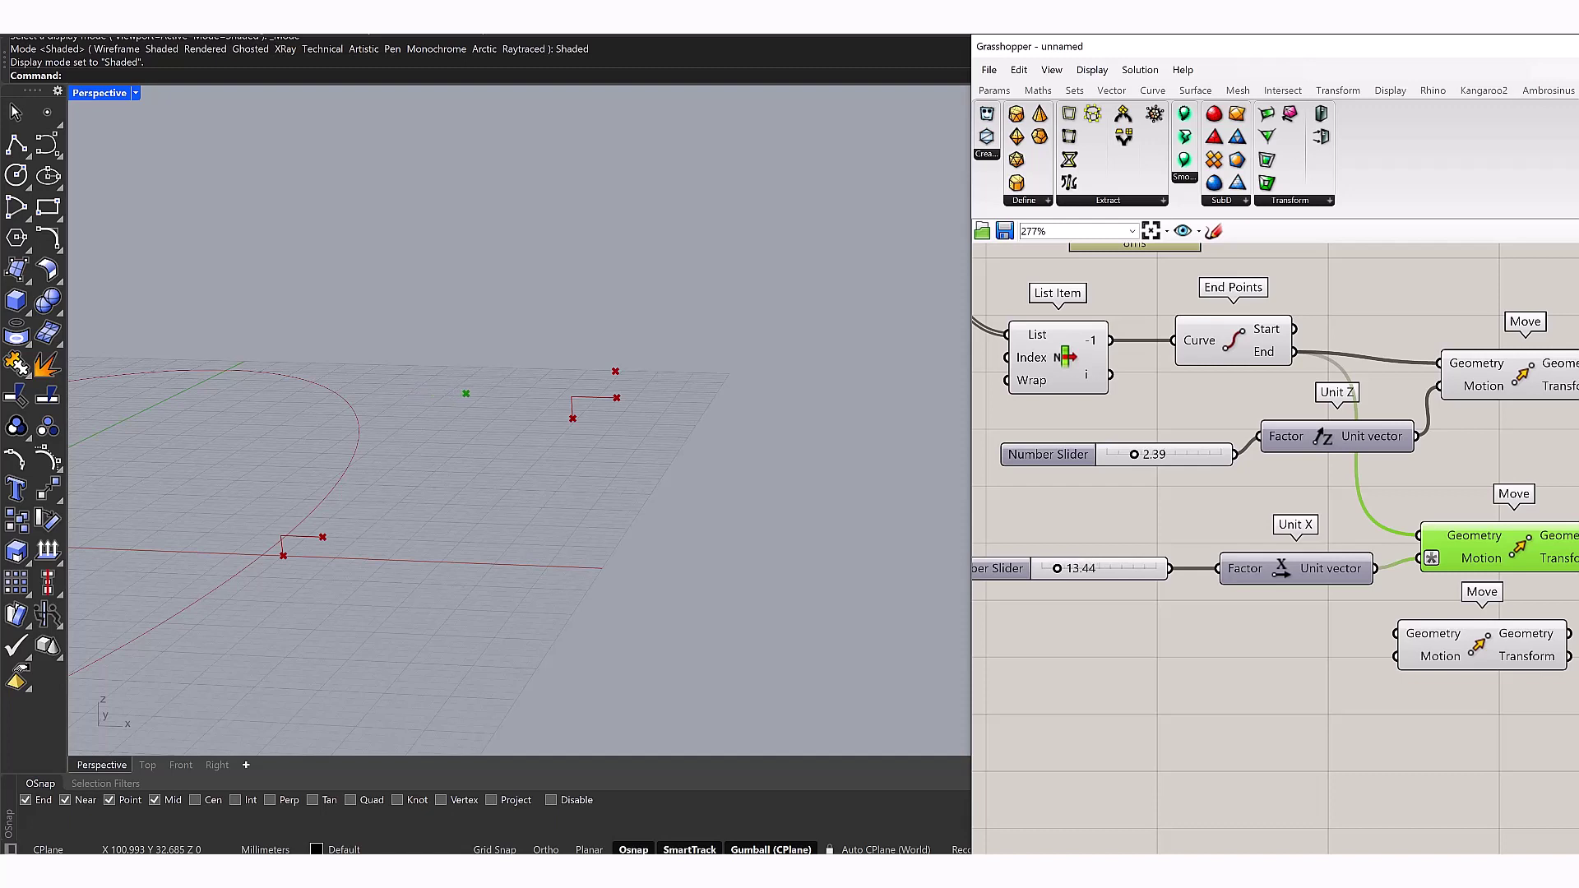
{"action": "left_click", "coordinate": [1283, 740]}
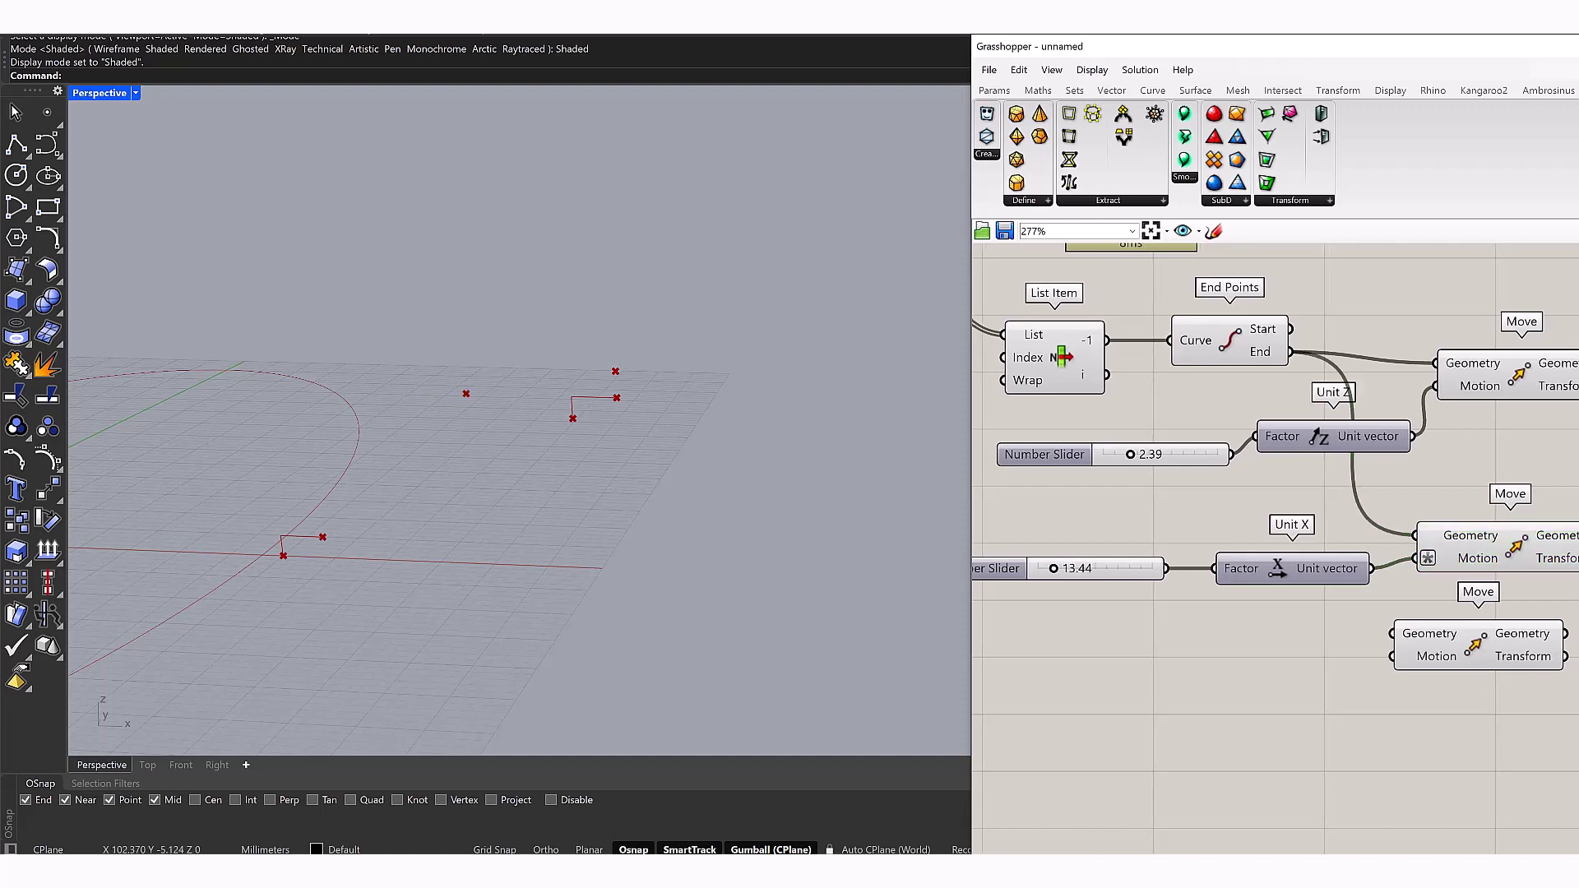
Place the unconnected Move component above the other two and connect End Points' Start output to its Geometry input
{"action": "right_click_drag", "start_coordinate": [1283, 740], "coordinate": [1254, 777]}
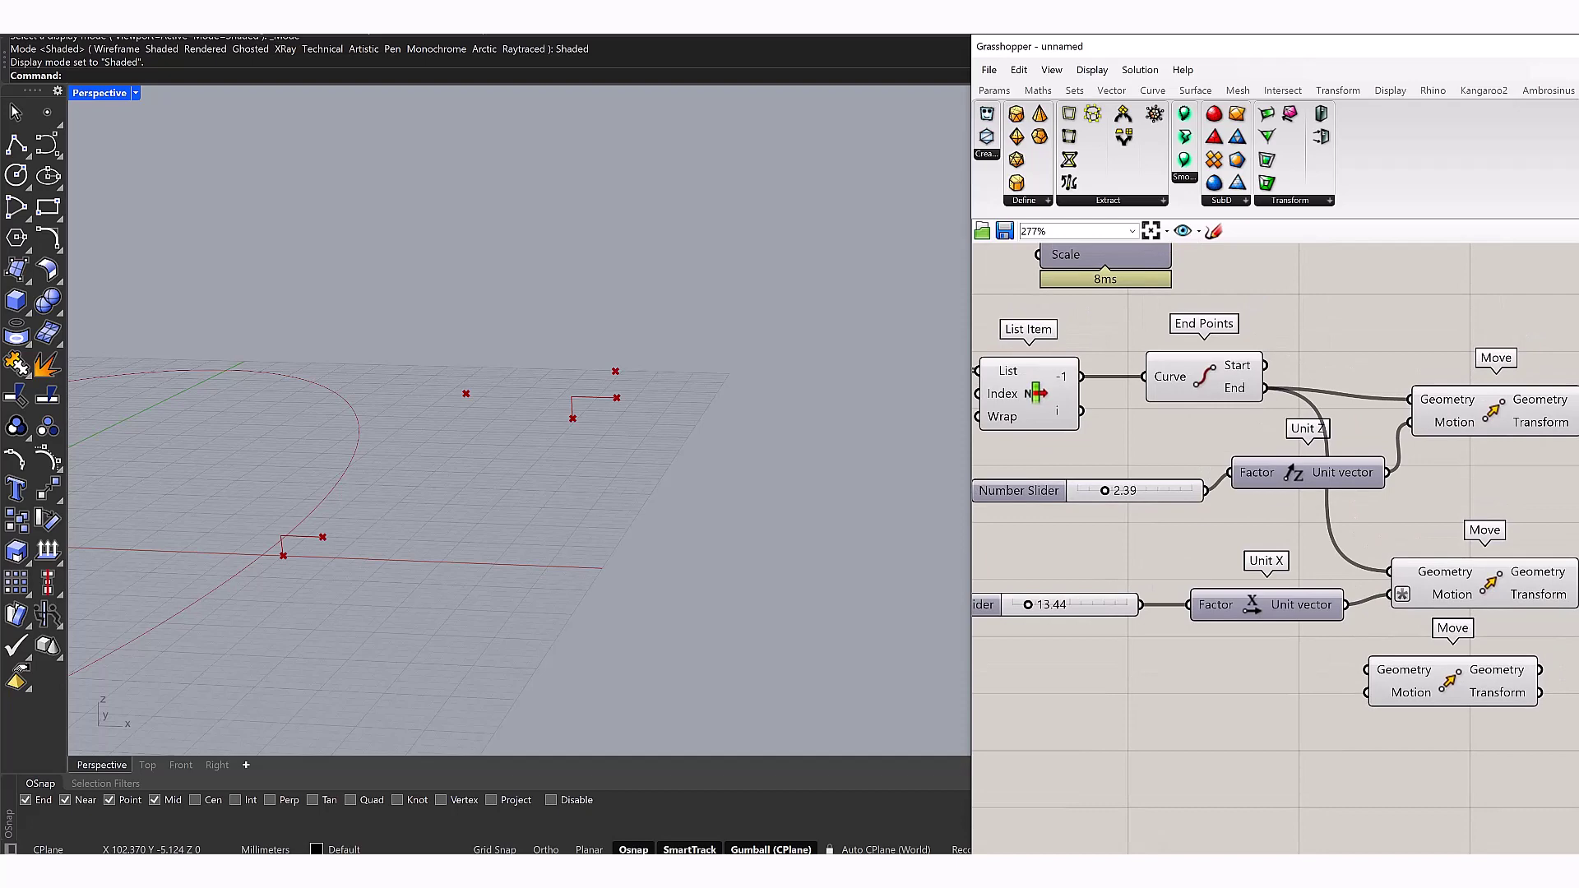
{"action": "left_click", "coordinate": [1203, 378]}
{"action": "right_click_drag", "start_coordinate": [1203, 378], "coordinate": [1111, 390]}
{"action": "left_click_drag", "start_coordinate": [1362, 693], "coordinate": [1404, 321]}
{"action": "right_click_drag", "start_coordinate": [1404, 321], "coordinate": [1291, 477]}
{"action": "left_click_drag", "start_coordinate": [1291, 476], "coordinate": [1382, 393]}
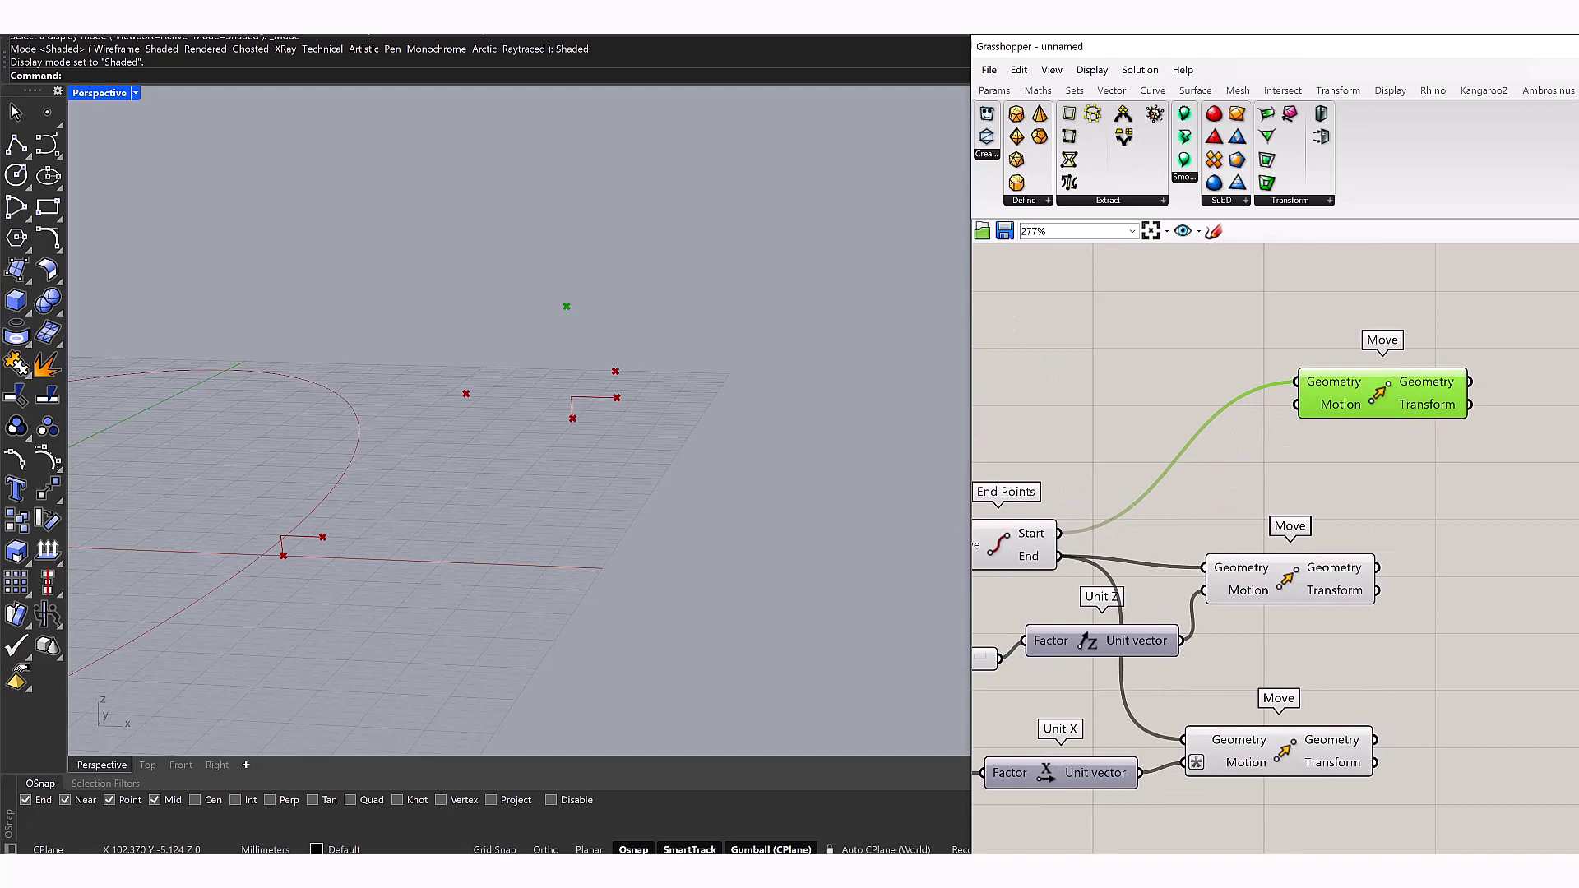
Add a Unit Z component and connect its Unit vector output to the upper Move's Motion input
{"action": "double_click", "coordinate": [1199, 380]}
{"action": "type", "text": "unit"}
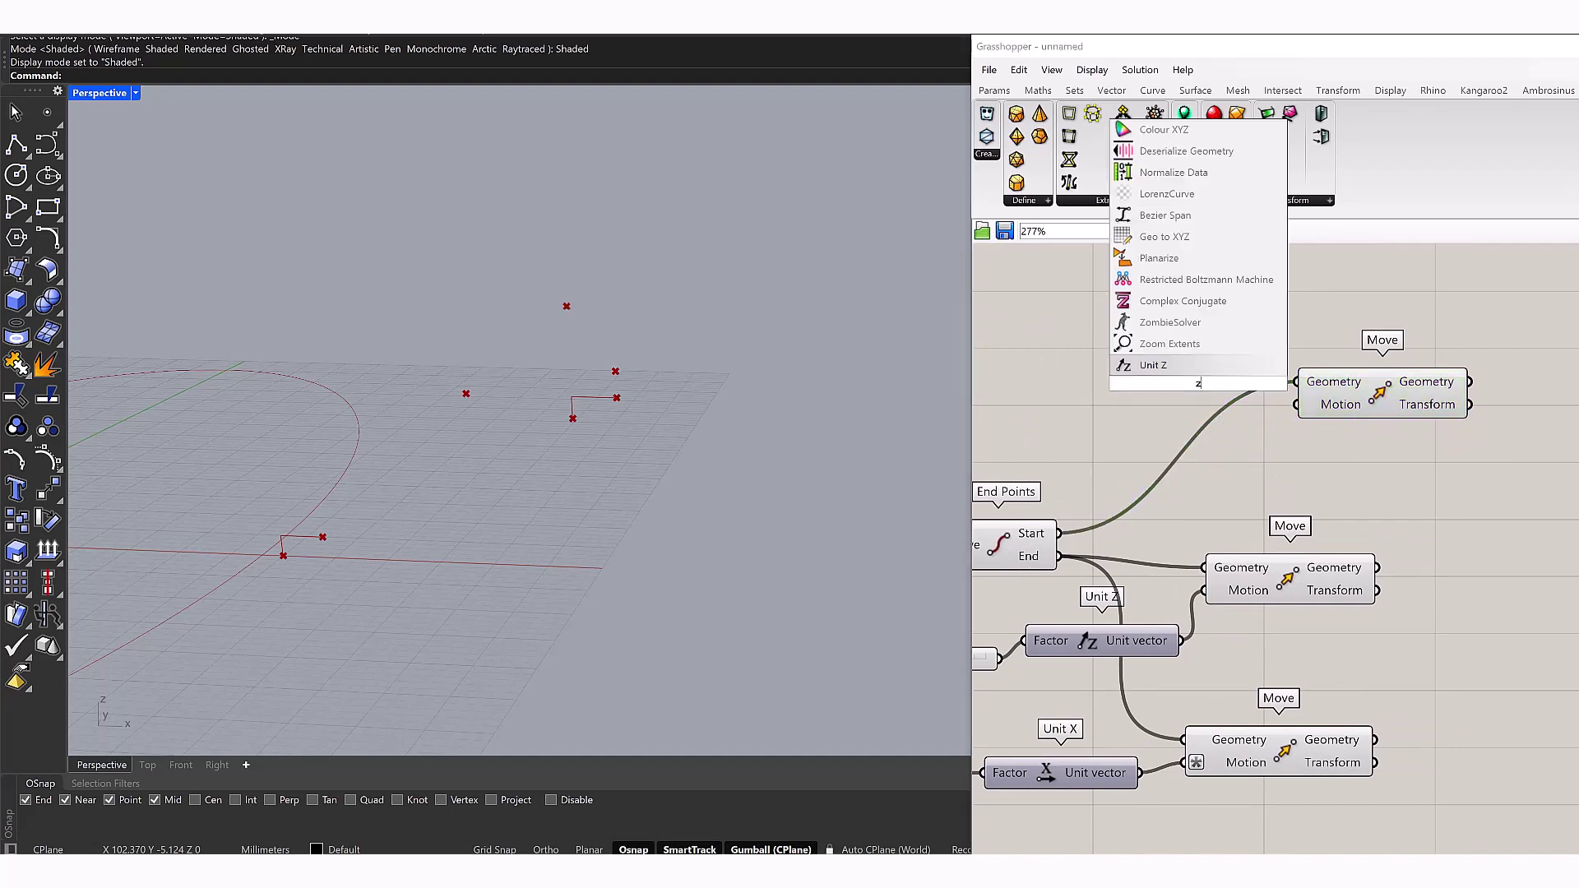
{"action": "key", "text": "Return"}
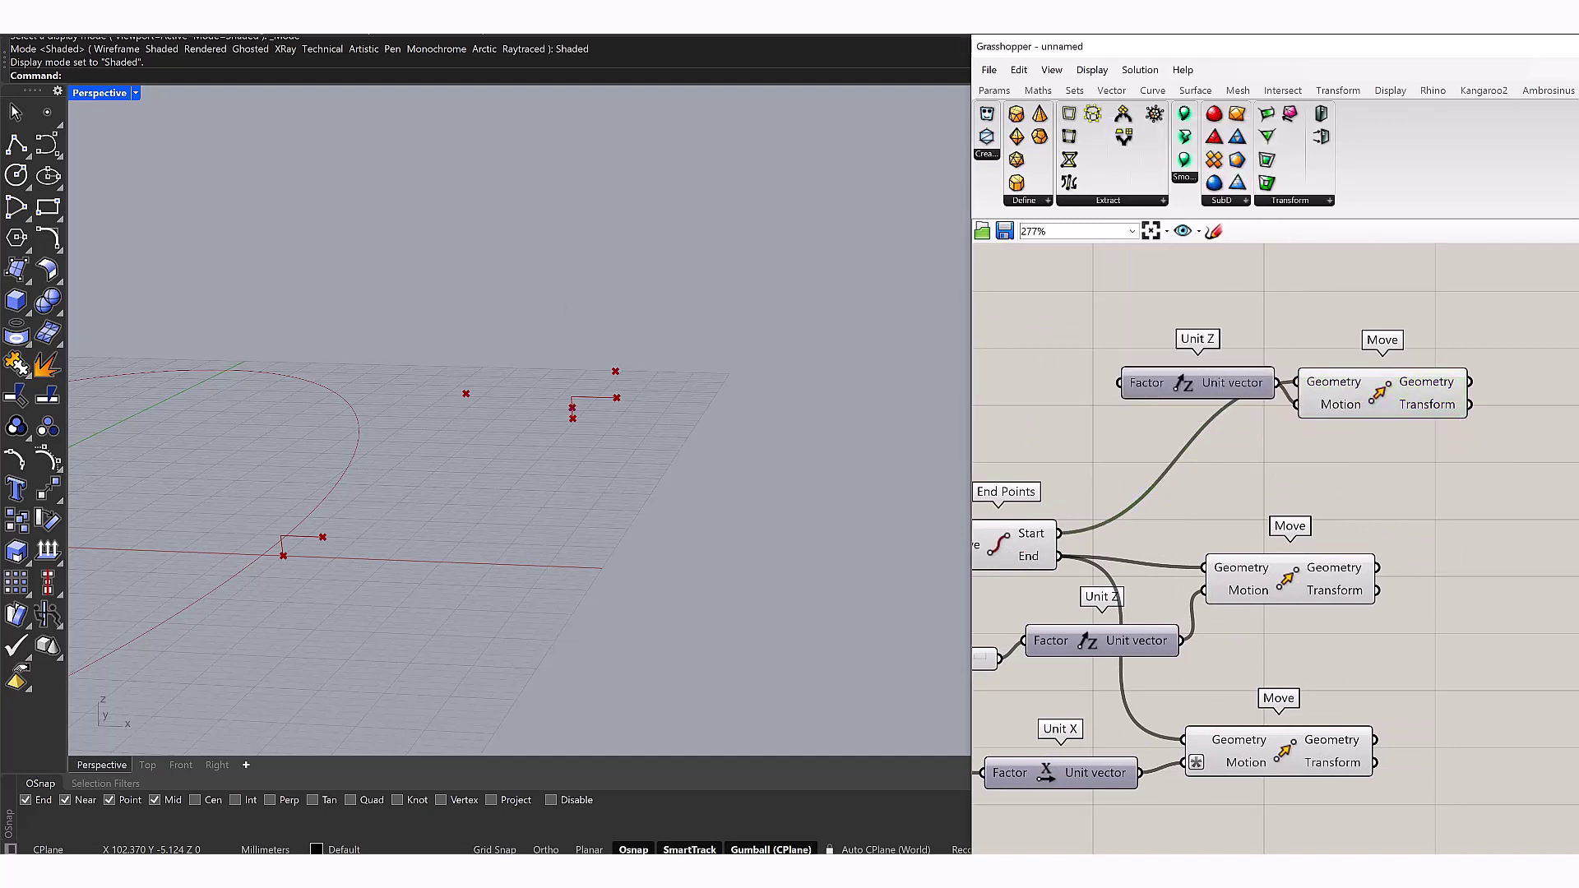
Add a negating expression to the upper Move's Motion input
{"action": "right_click", "coordinate": [1337, 405]}
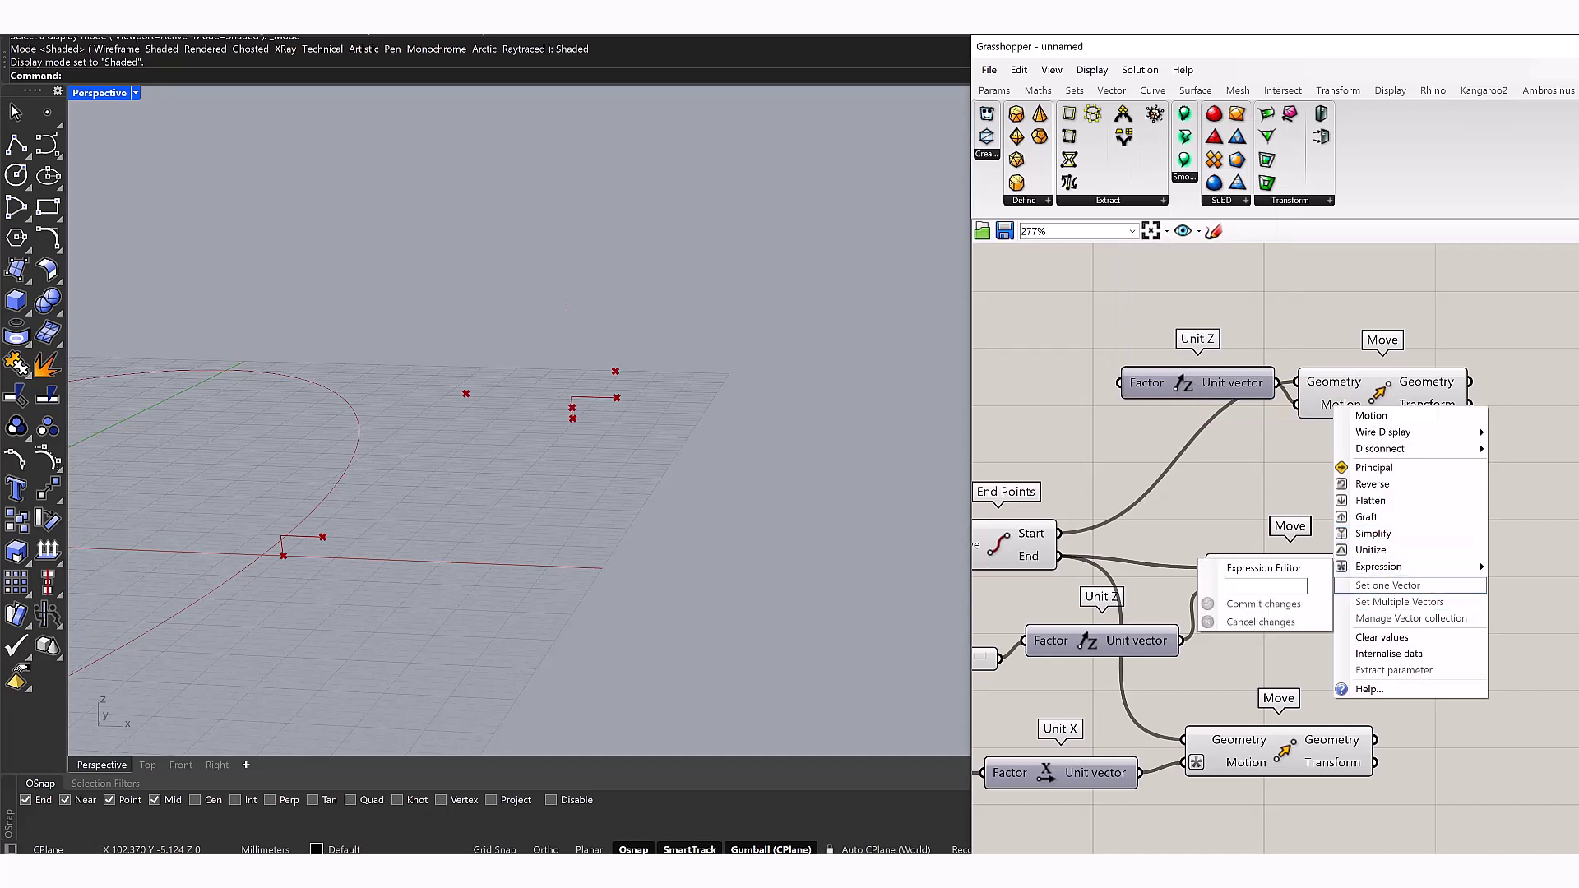
{"action": "left_click", "coordinate": [1259, 579]}
{"action": "right_click", "coordinate": [1337, 405]}
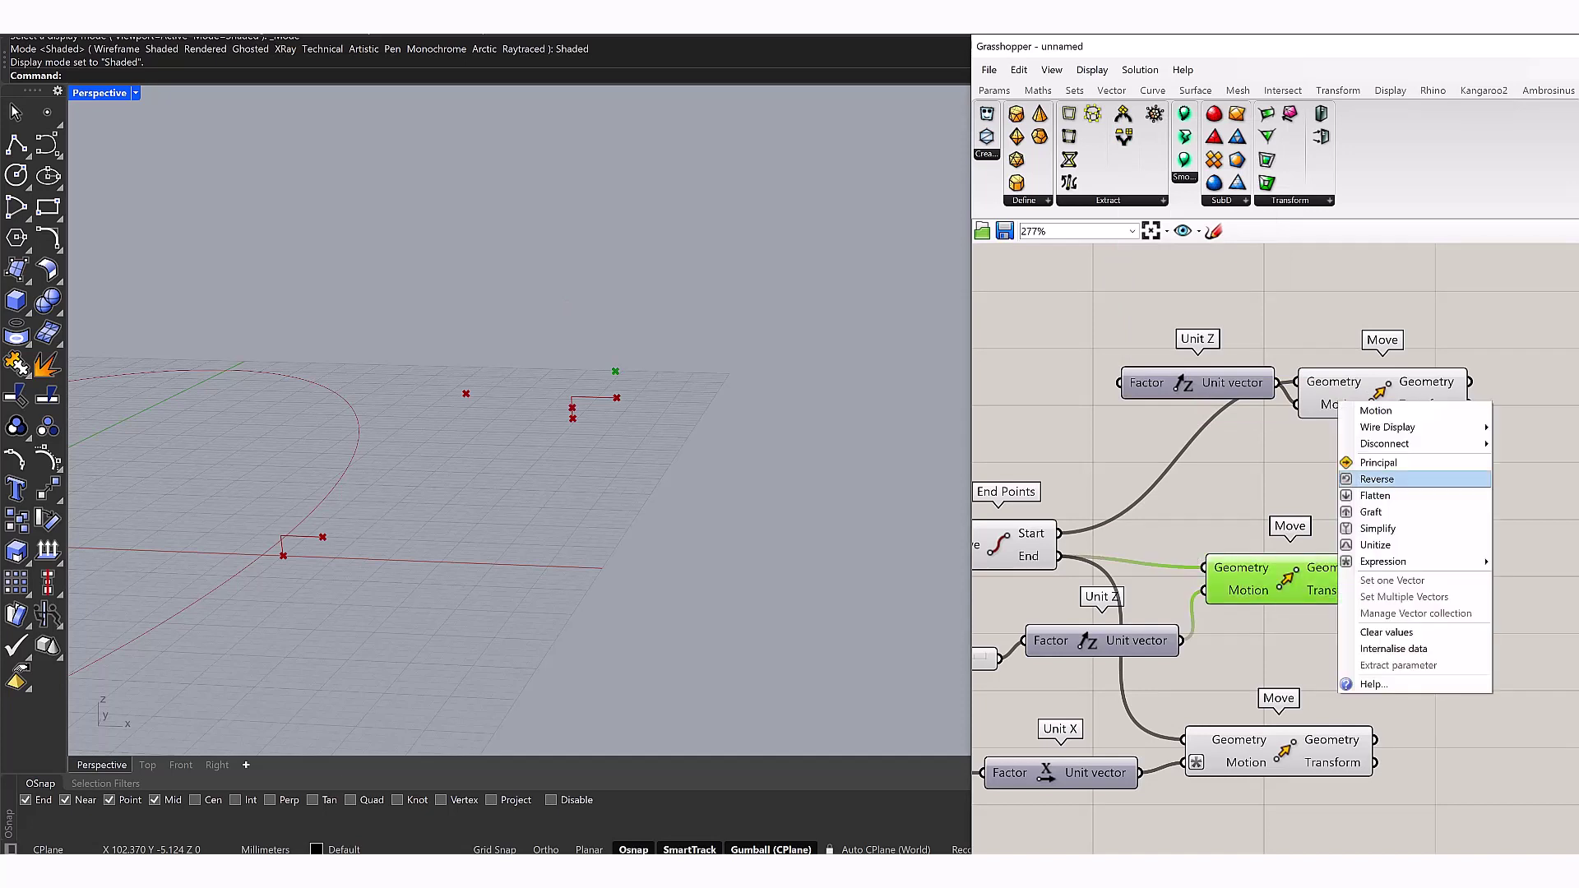
{"action": "mouse_move", "coordinate": [1390, 562]}
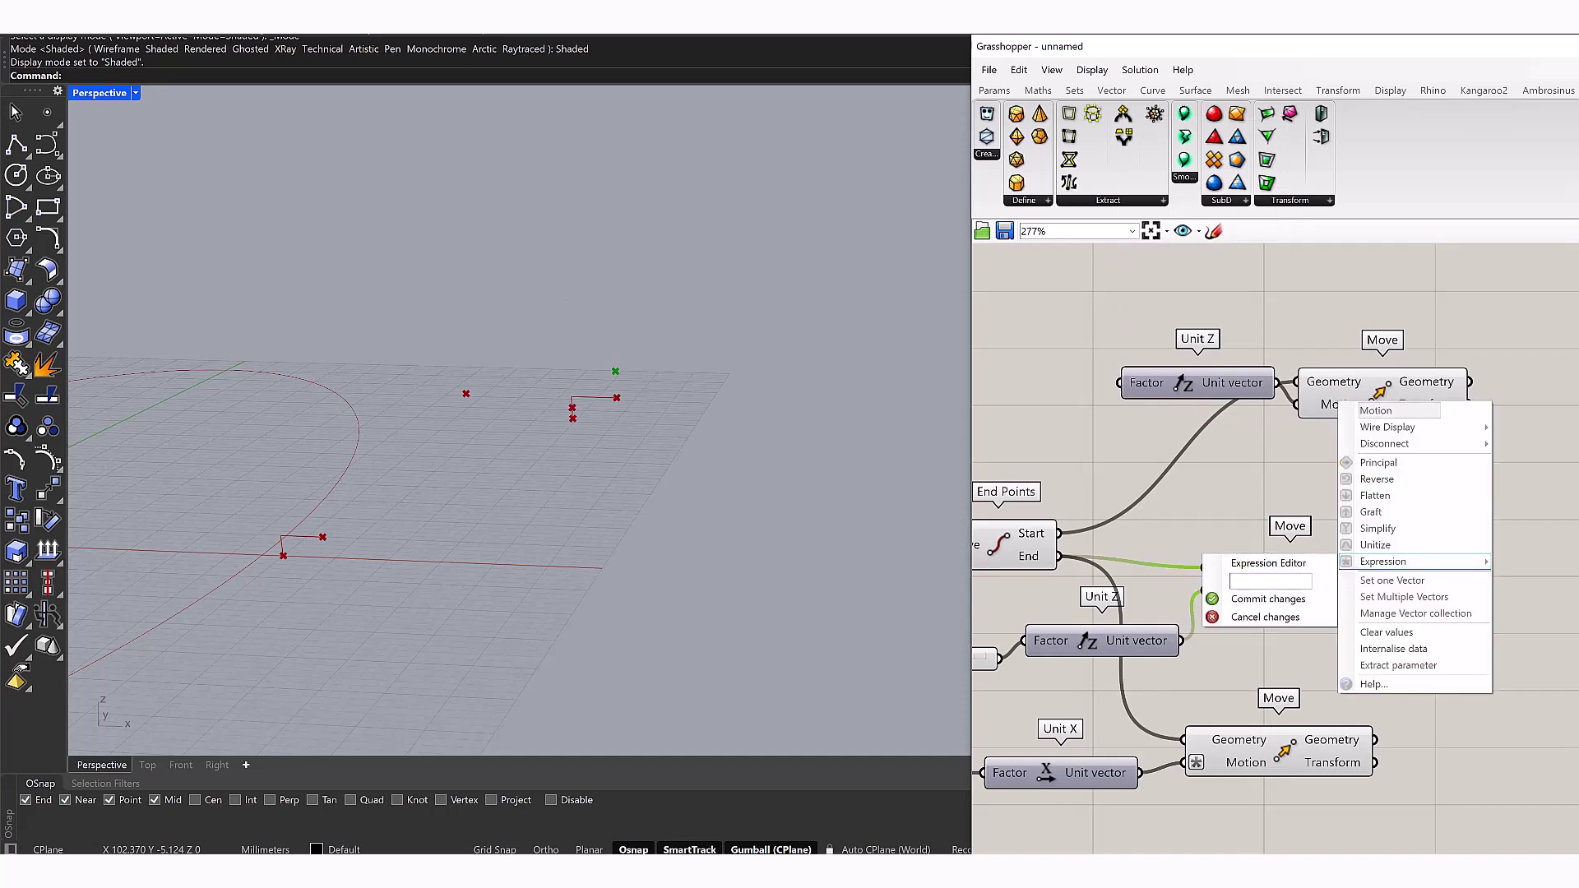
{"action": "left_click", "coordinate": [1267, 599]}
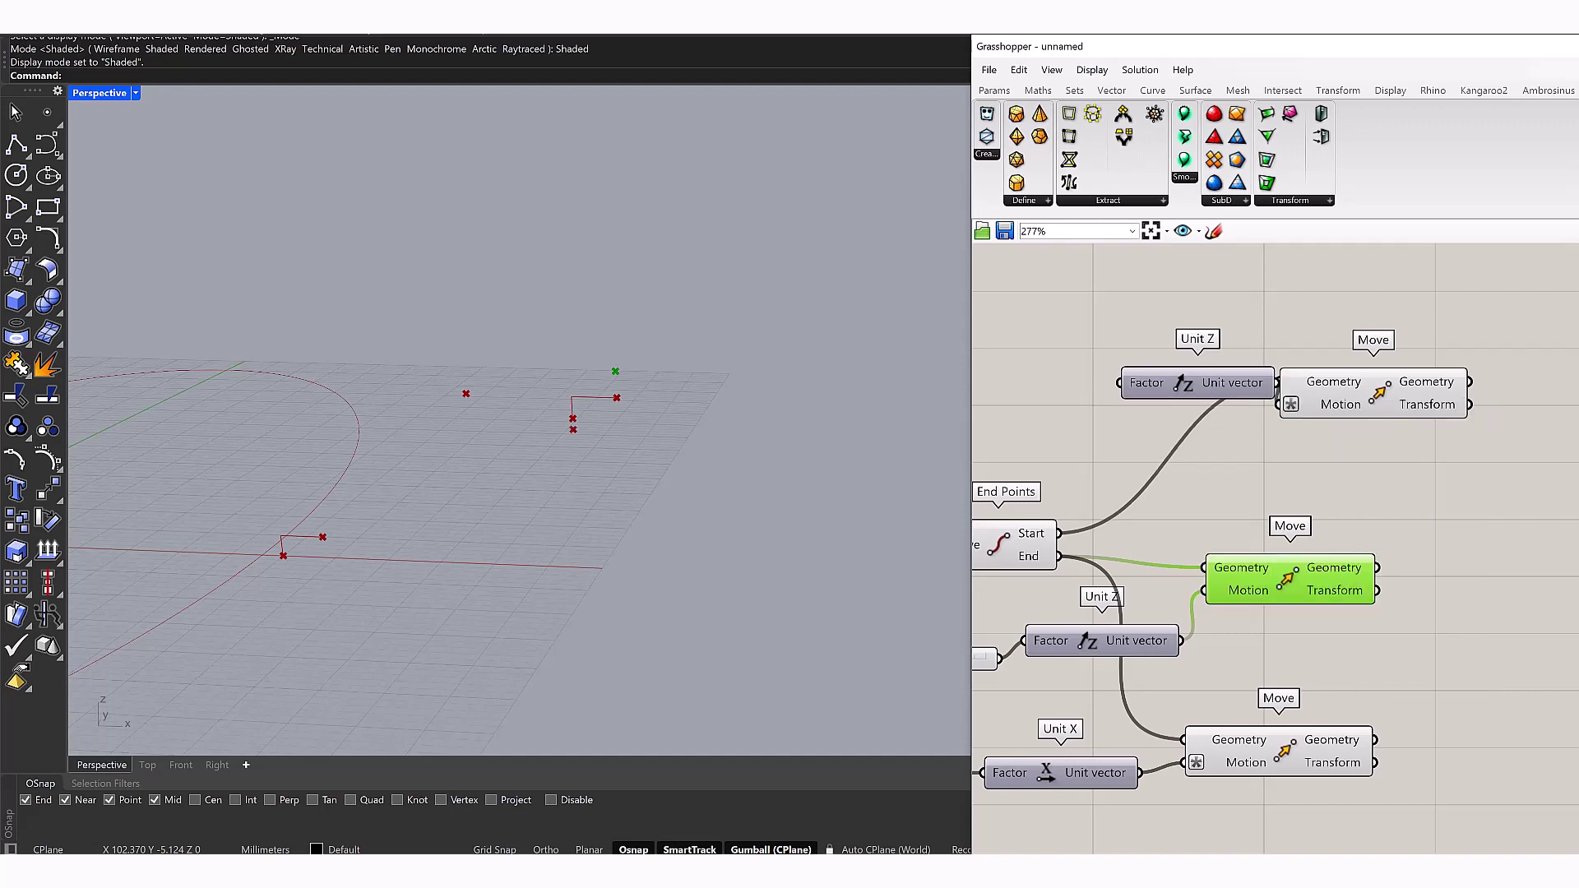
Reposition the upper Unit Z and Move pair, and create a 15 number slider connected to that Unit Z's Factor input
{"action": "left_click_drag", "start_coordinate": [1197, 382], "coordinate": [1187, 413]}
{"action": "right_click_drag", "start_coordinate": [1187, 413], "coordinate": [1337, 424]}
{"action": "right_click_drag", "start_coordinate": [1283, 510], "coordinate": [1061, 524]}
{"action": "left_click_drag", "start_coordinate": [1041, 360], "coordinate": [1544, 434]}
{"action": "double_click", "coordinate": [1148, 407]}
{"action": "type", "text": "15"}
{"action": "key", "text": "Return"}
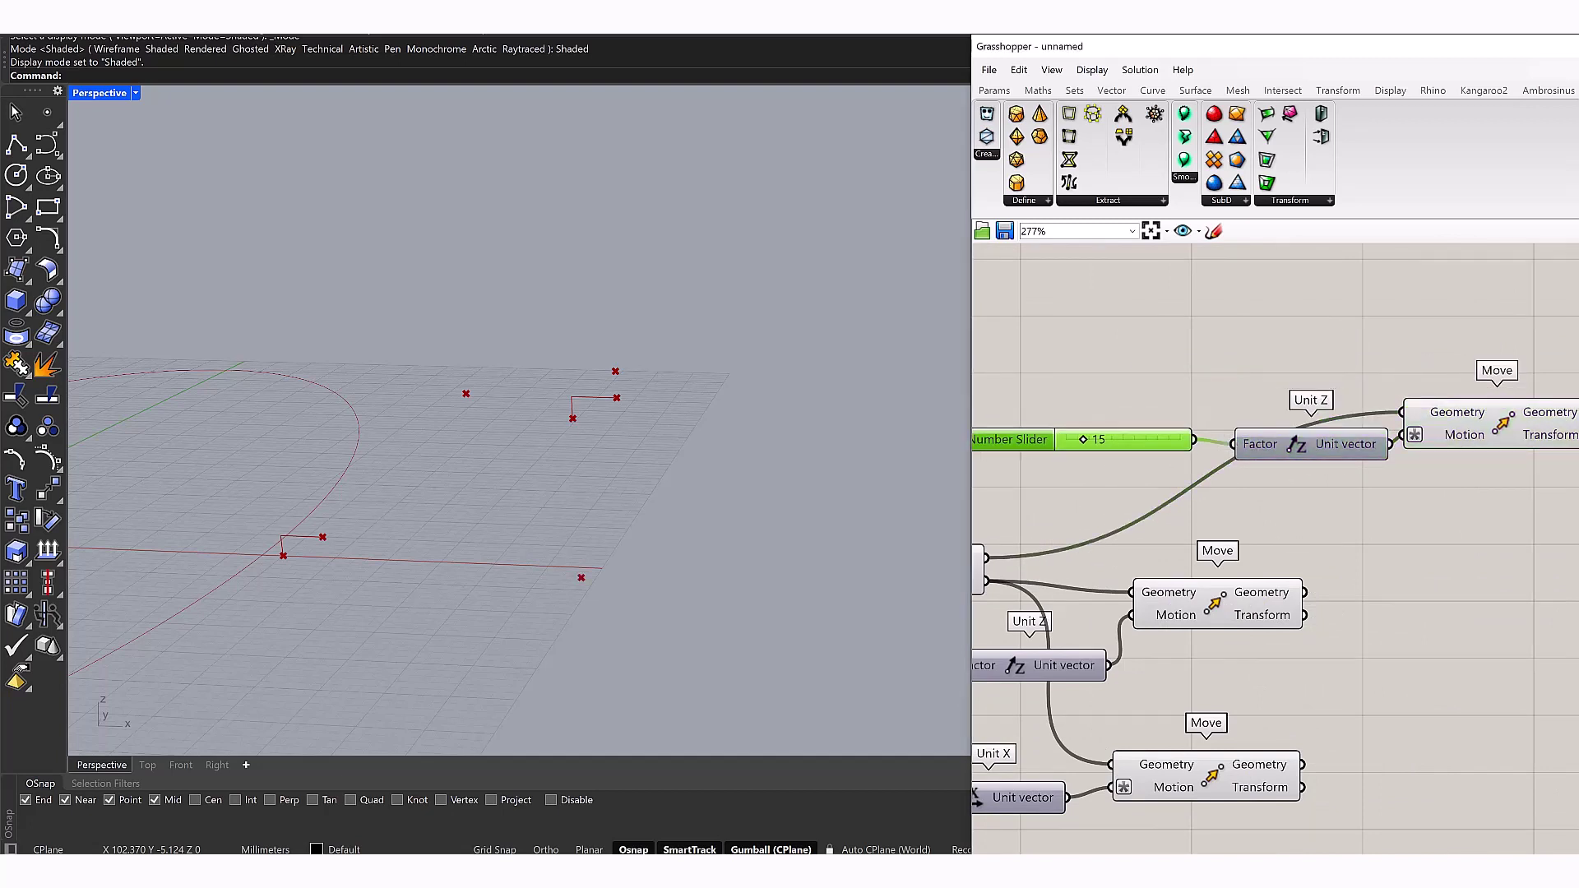
Shift the two lower Move components closer beneath the upper Move and check which viewport point each Move produces
{"action": "mouse_move", "coordinate": [493, 411]}
{"action": "right_mouse_down"}
{"action": "mouse_move", "coordinate": [493, 304]}
{"action": "mouse_move", "coordinate": [493, 395]}
{"action": "right_mouse_up"}
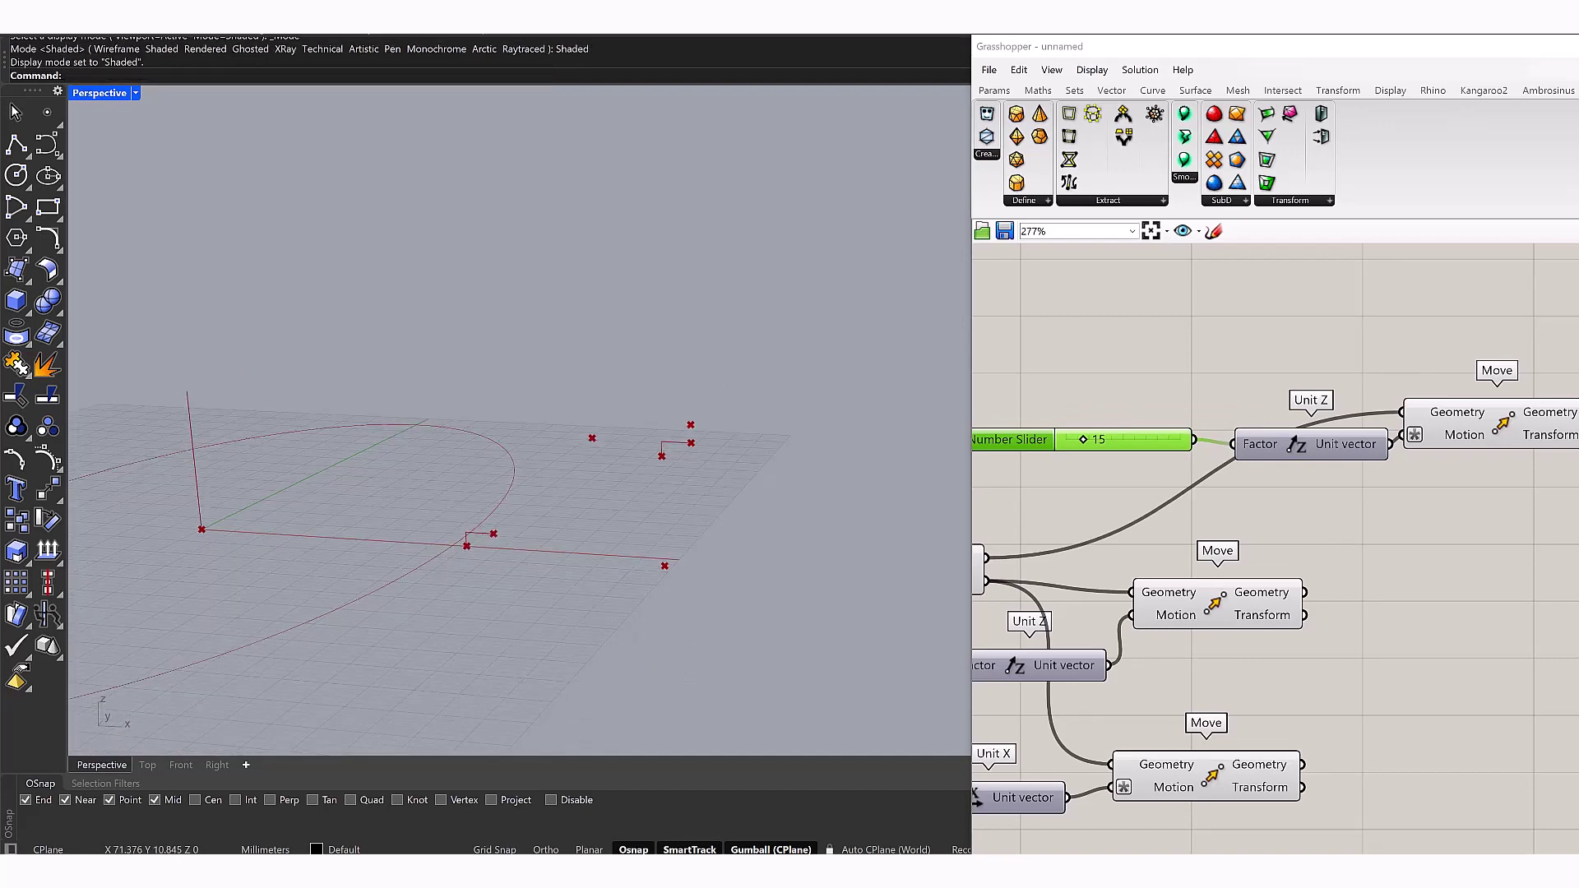
{"action": "scroll", "coordinate": [1274, 542], "scroll_direction": "down", "scroll_amount": 3}
{"action": "left_click", "coordinate": [1280, 562]}
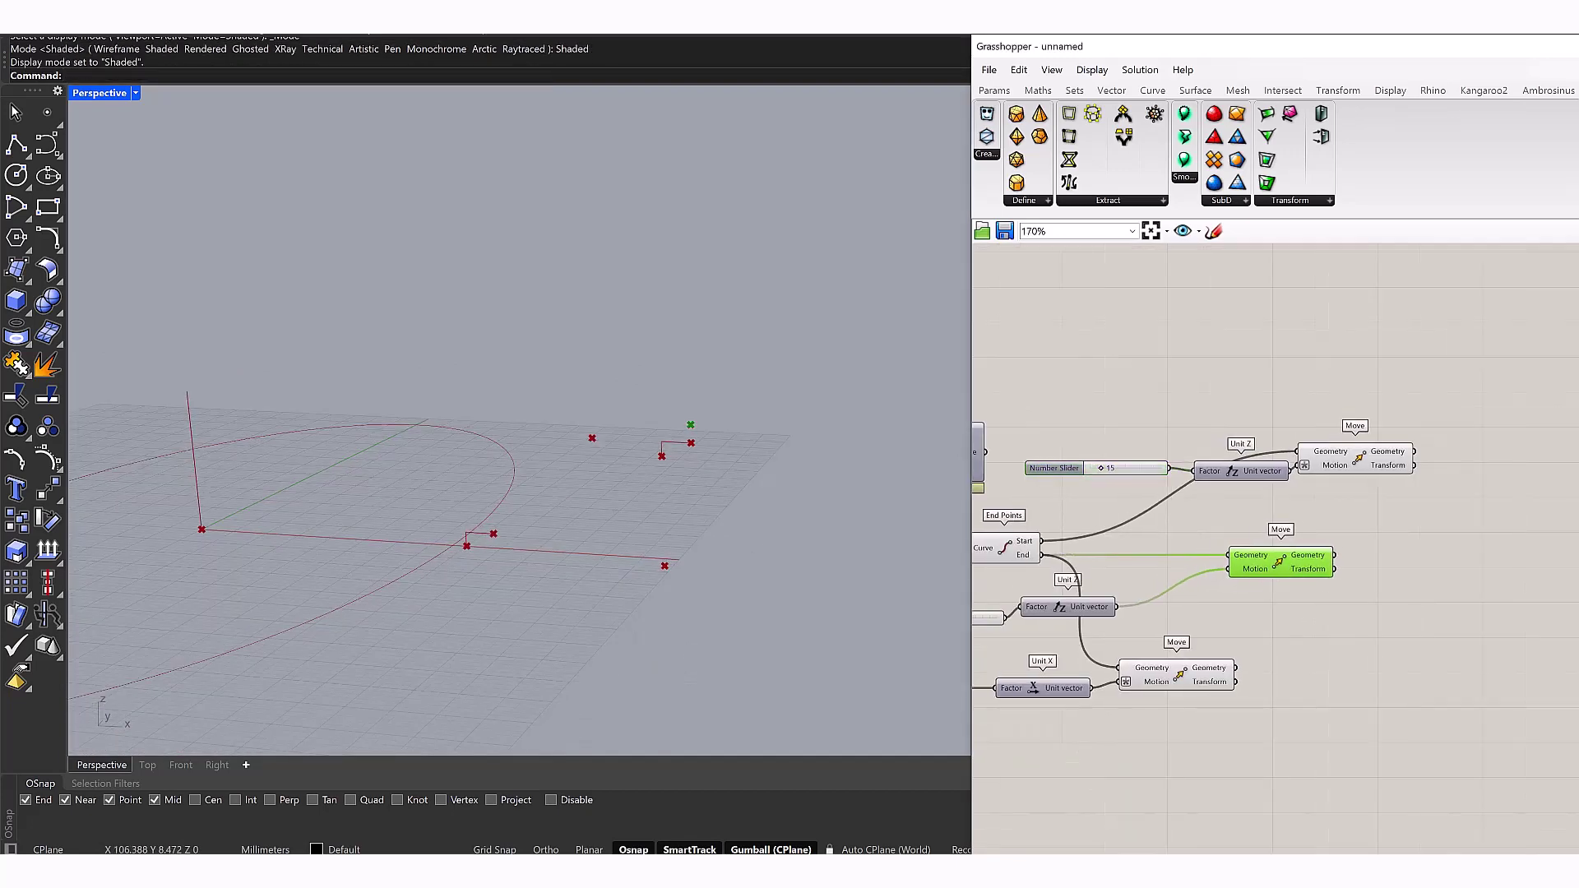
{"action": "left_click_drag", "start_coordinate": [1176, 674], "coordinate": [1316, 640]}
{"action": "left_click", "coordinate": [1355, 458]}
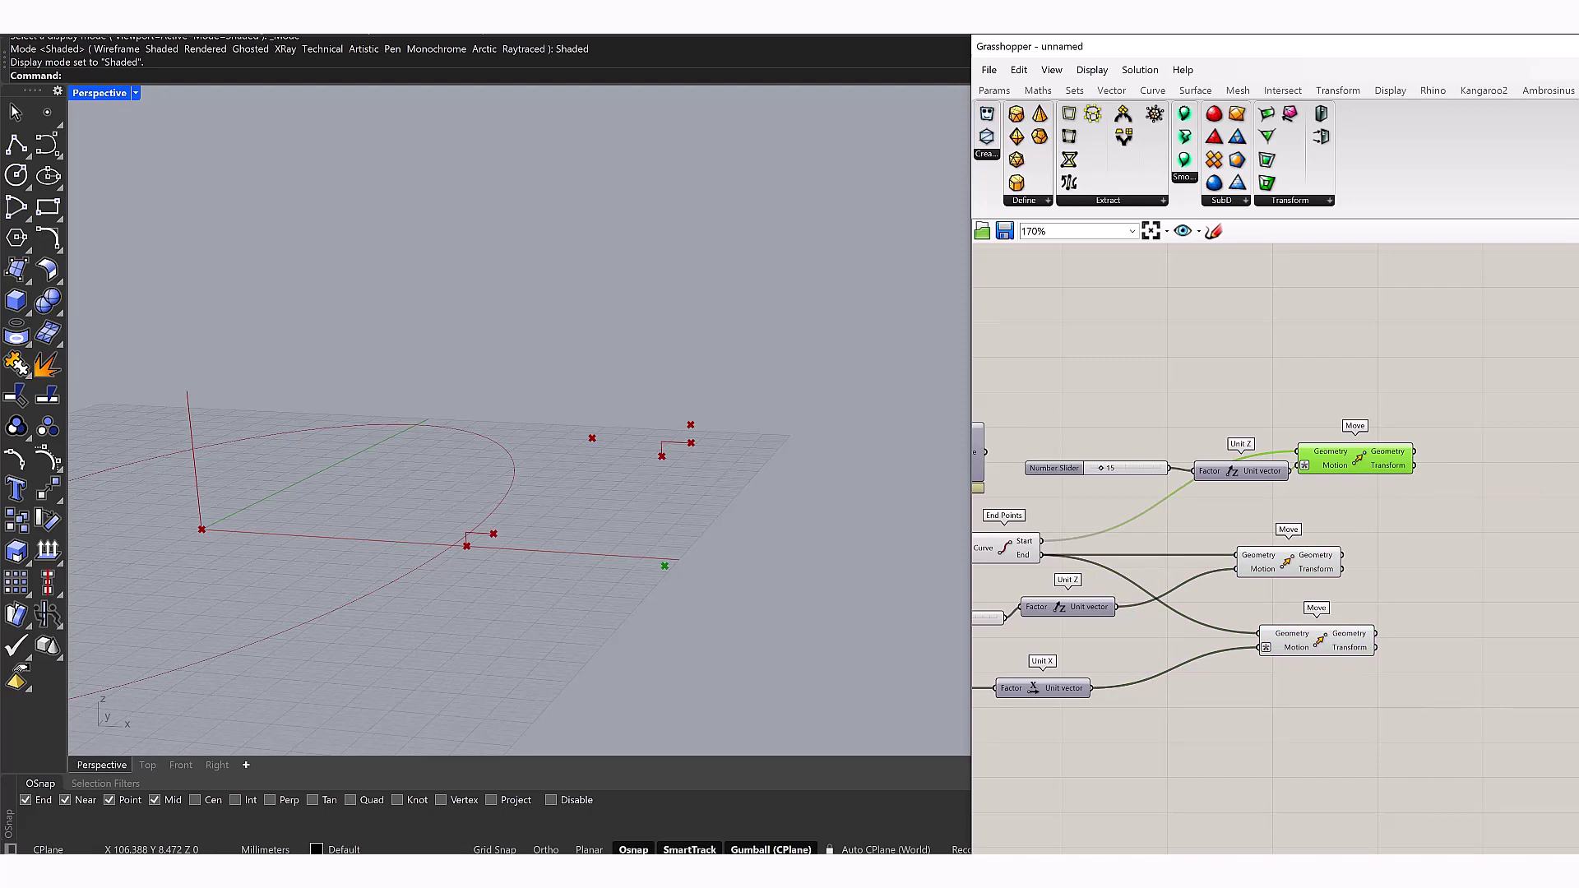
{"action": "left_click", "coordinate": [1289, 561]}
{"action": "left_click", "coordinate": [1316, 640]}
{"action": "right_click_drag", "start_coordinate": [1439, 658], "coordinate": [1304, 640]}
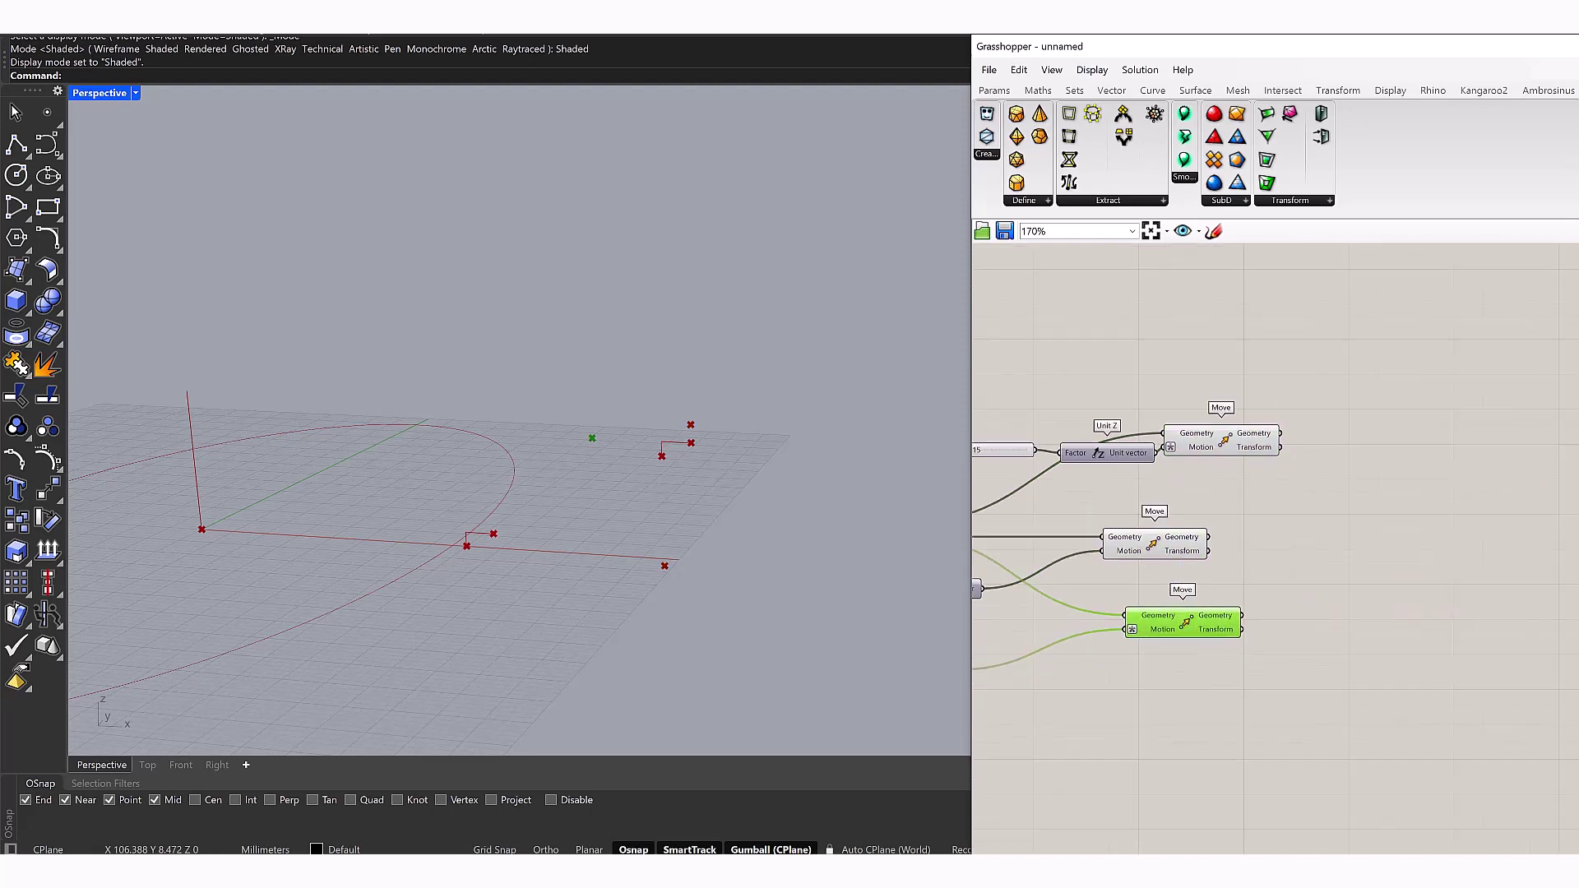
Add an Interpolate component and connect the Geometry outputs of all three Move components to its Vertices input in top-to-bottom order
{"action": "scroll", "coordinate": [1447, 610], "scroll_direction": "up", "scroll_amount": 2}
{"action": "double_click", "coordinate": [1351, 493]}
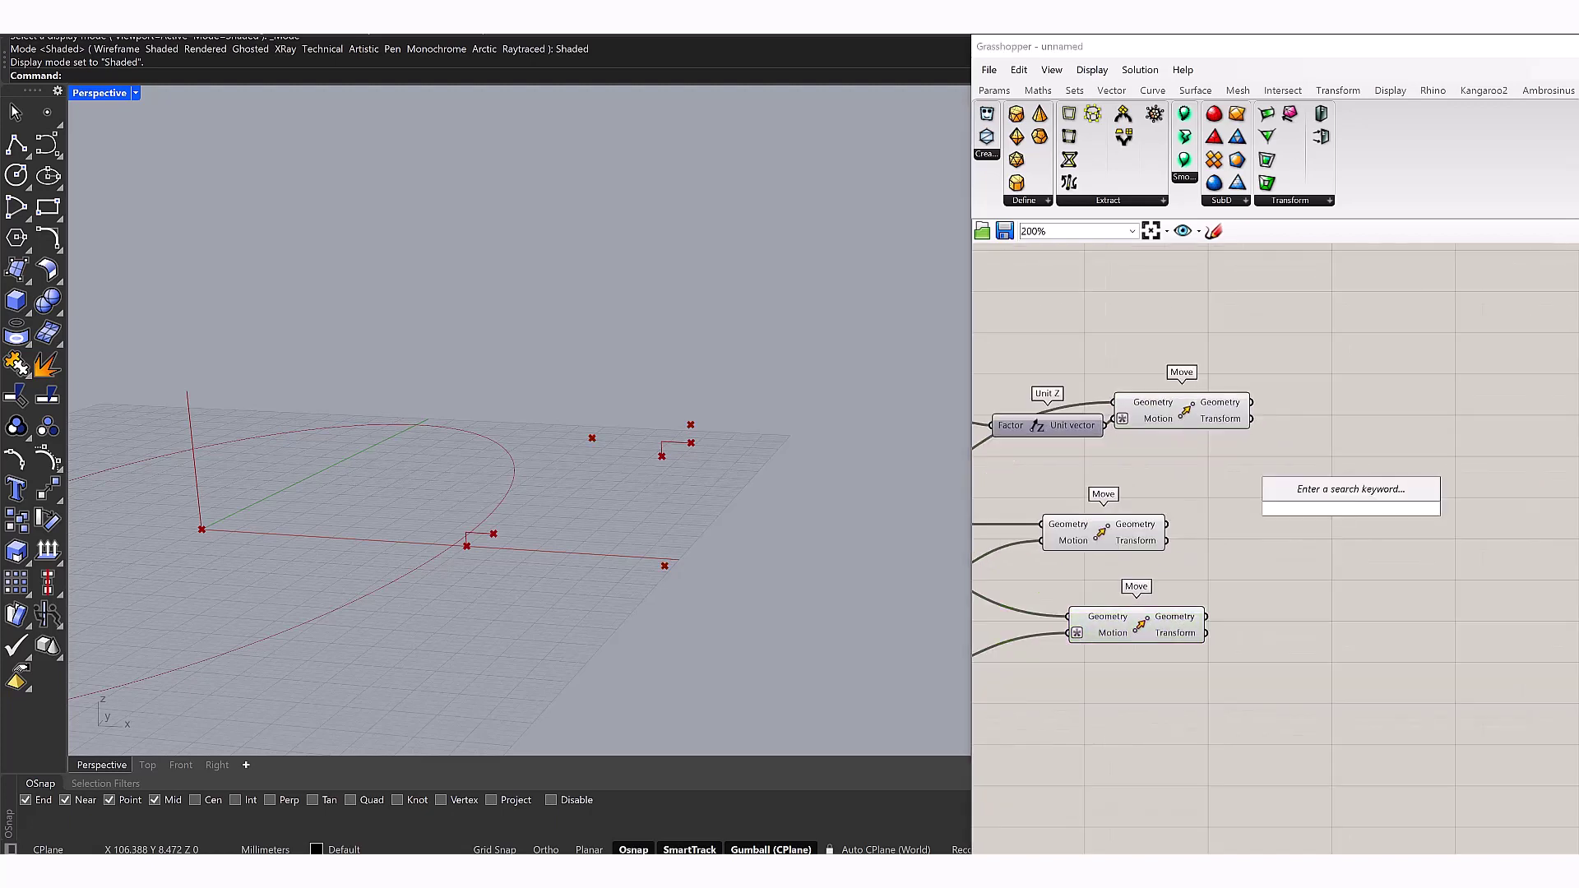
{"action": "type", "text": "interpol"}
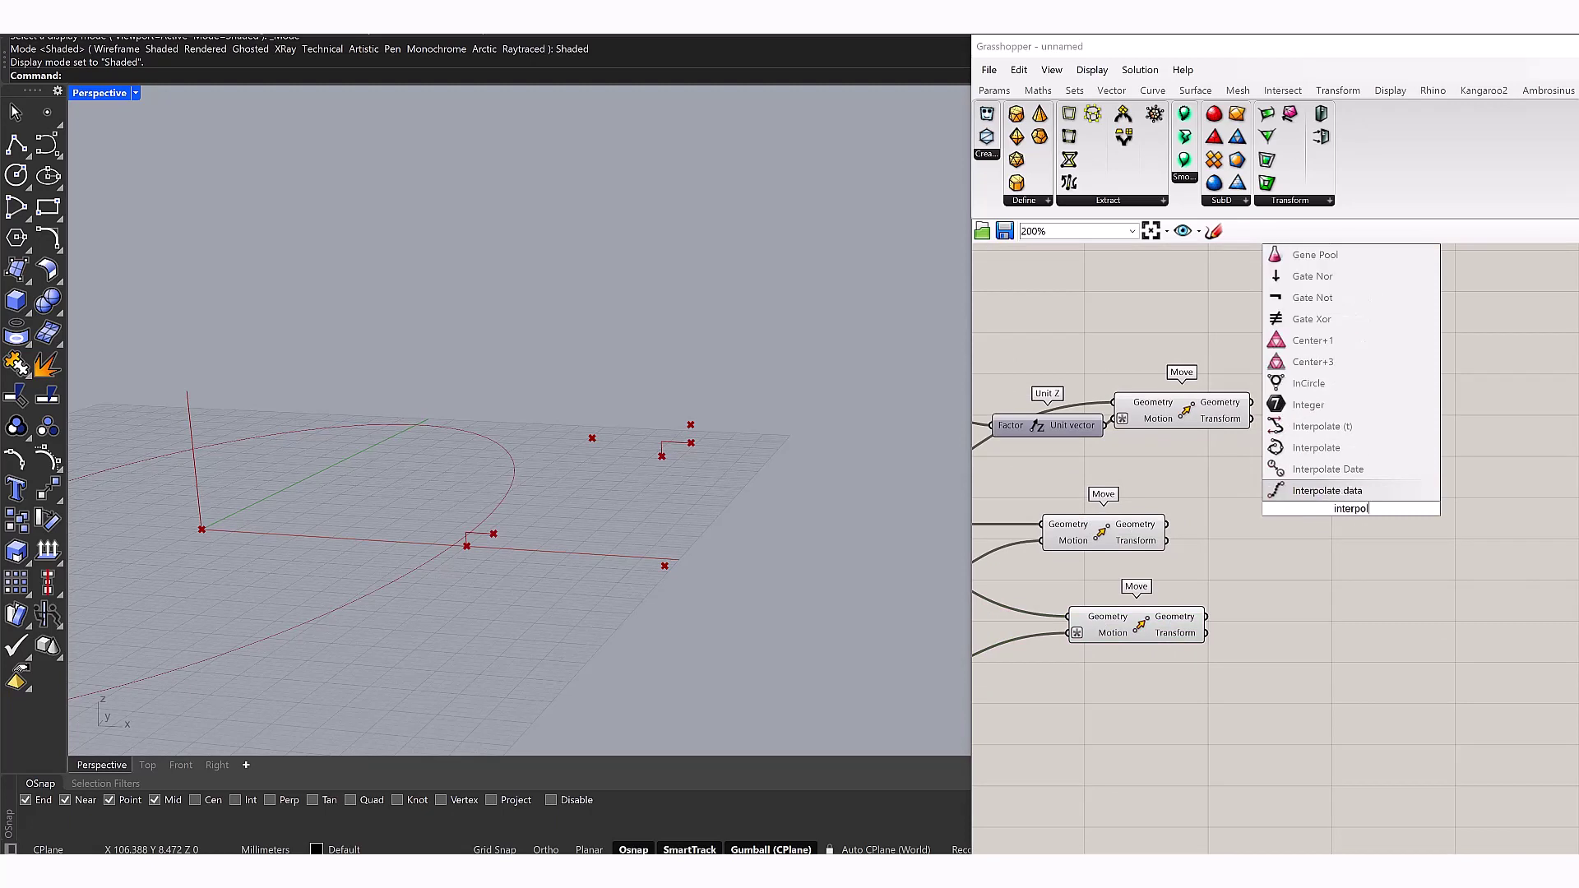
{"action": "key", "text": "Return"}
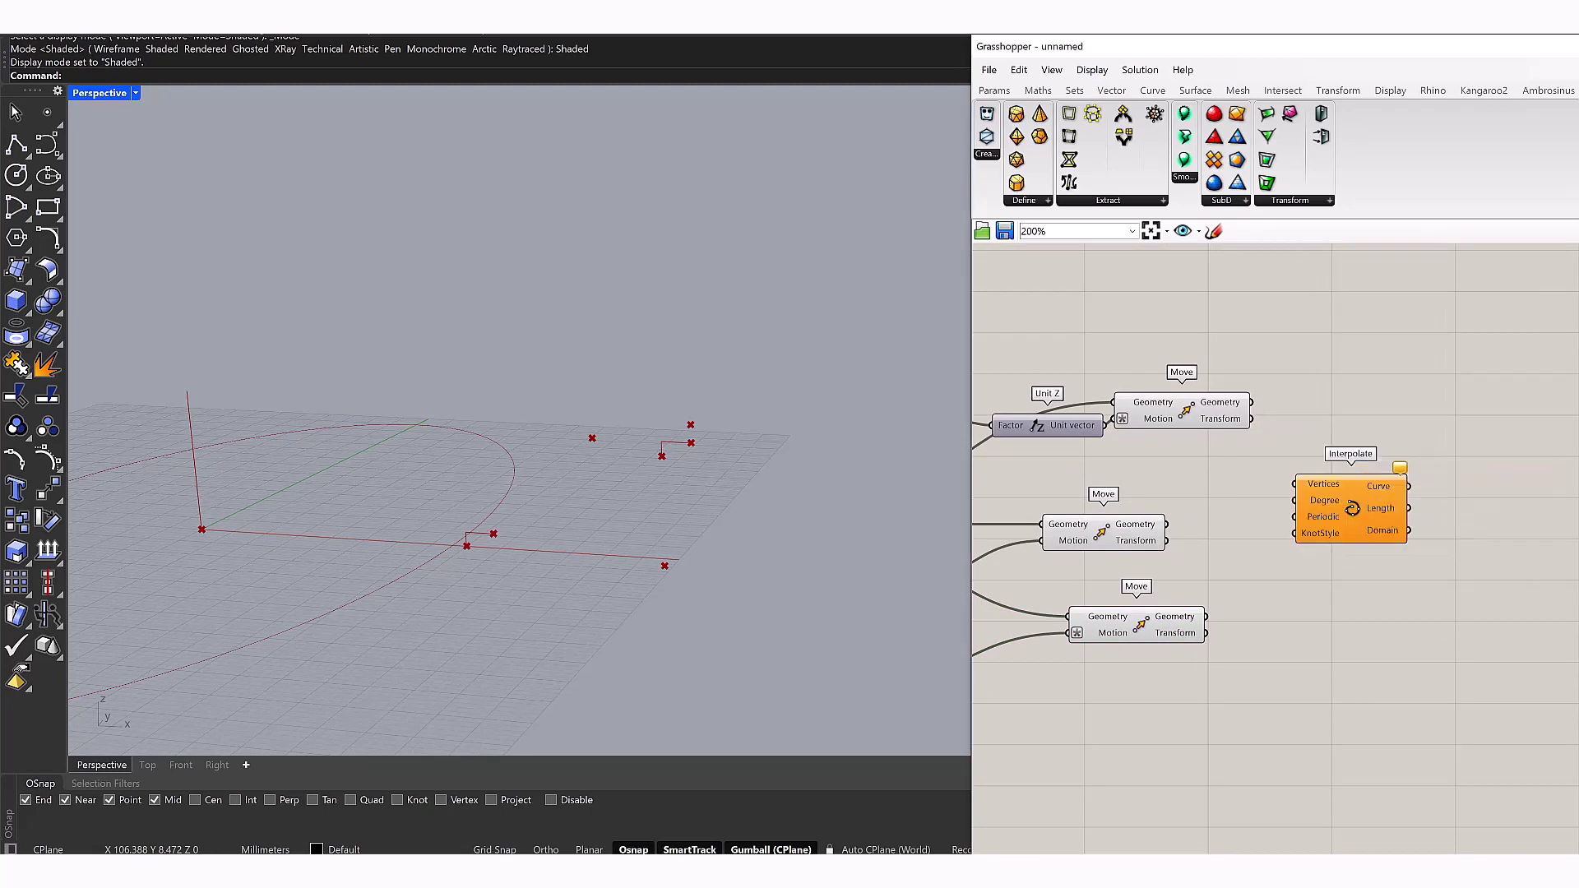
{"action": "left_click_drag", "start_coordinate": [1290, 464], "coordinate": [1296, 484]}
{"action": "left_click_drag", "start_coordinate": [1166, 524], "coordinate": [1296, 483], "text": "shift"}
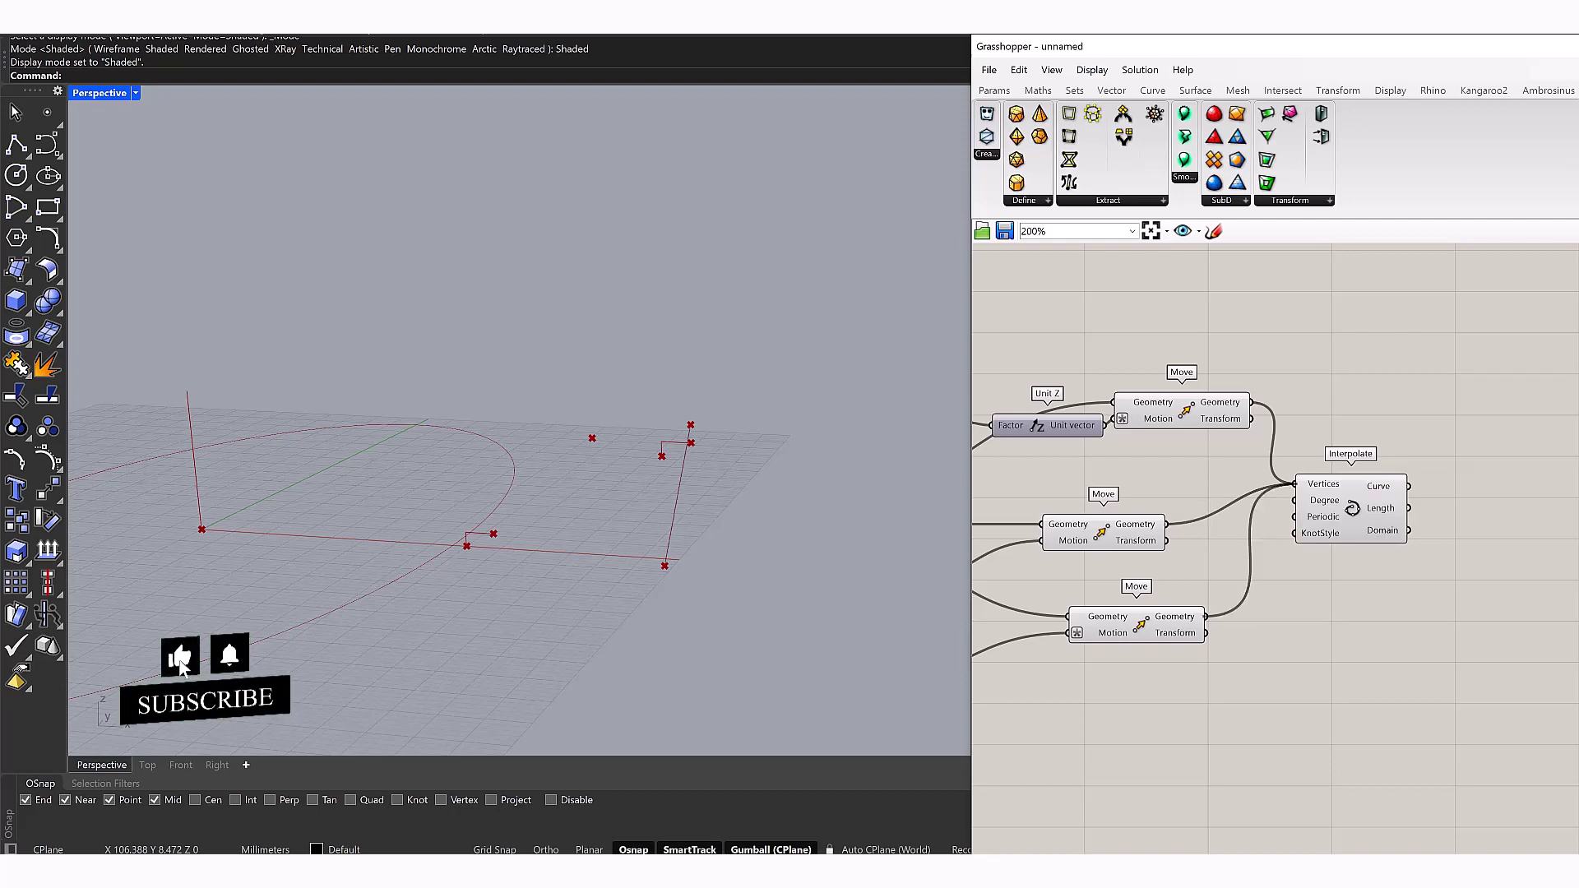
{"action": "right_click_drag", "start_coordinate": [206, 707], "coordinate": [233, 666]}
Turn off the preview of the three Move components feeding the interpolated curve
{"action": "left_click", "coordinate": [1102, 533]}
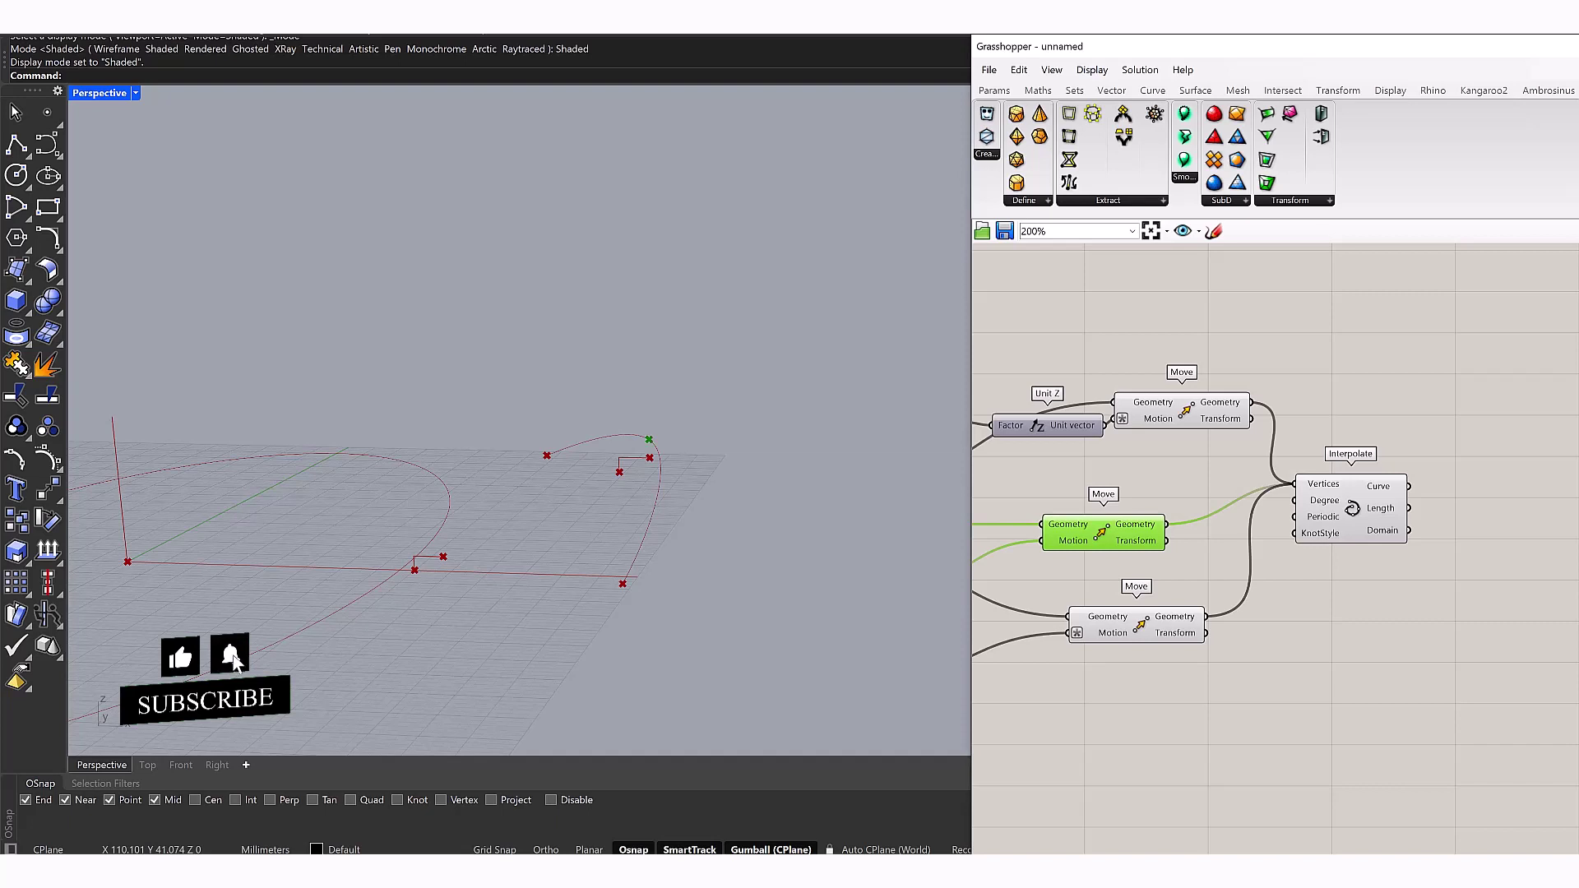
{"action": "left_click", "coordinate": [1136, 625]}
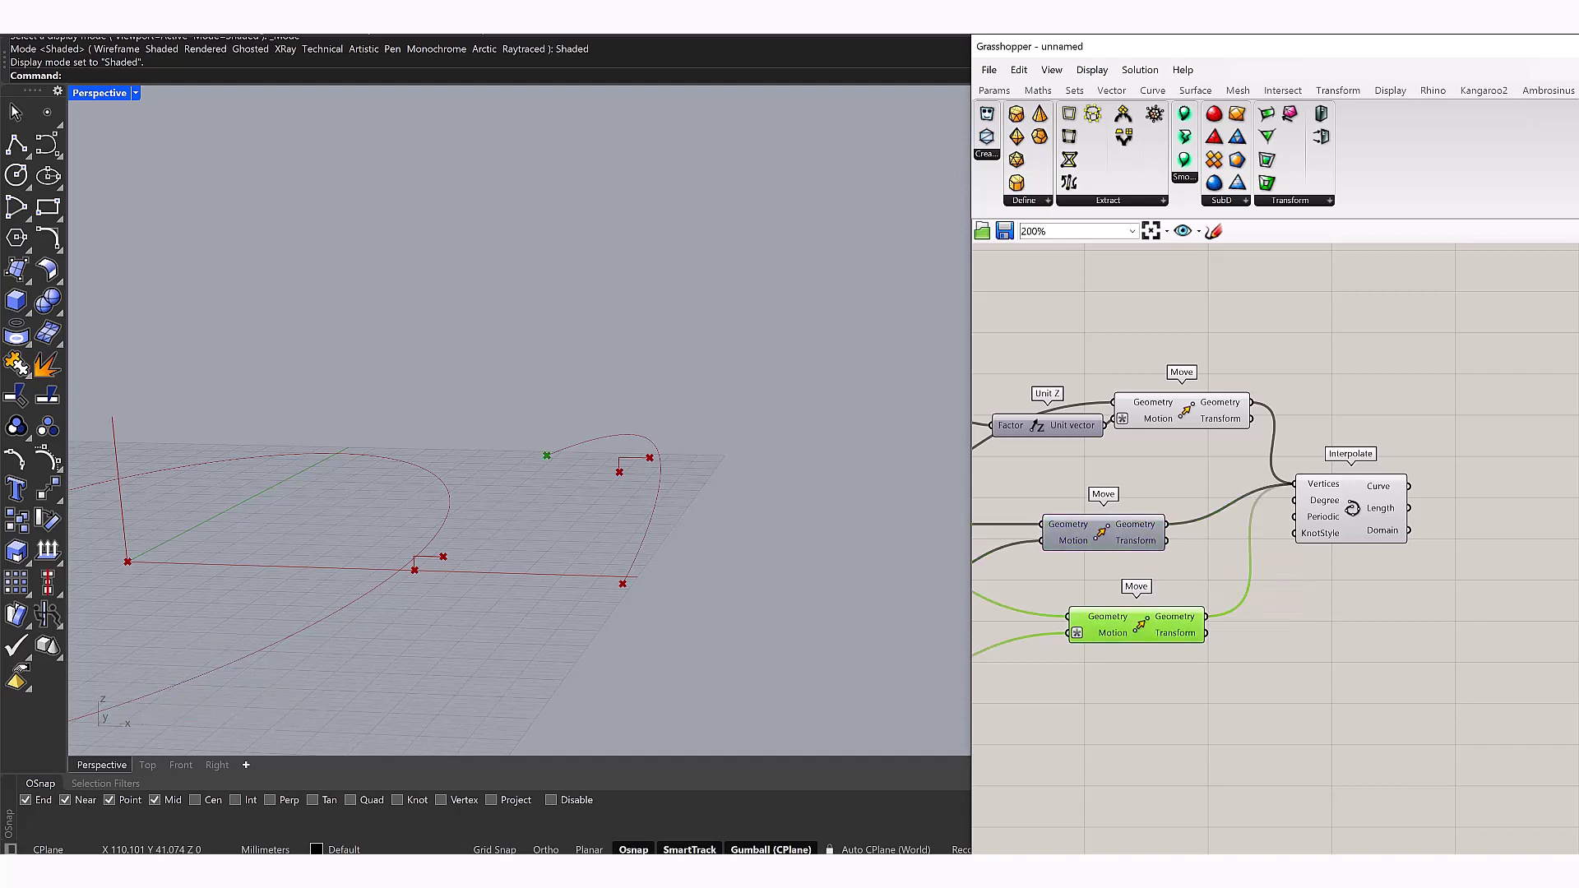
{"action": "right_click", "coordinate": [1096, 629]}
{"action": "right_click", "coordinate": [1288, 628]}
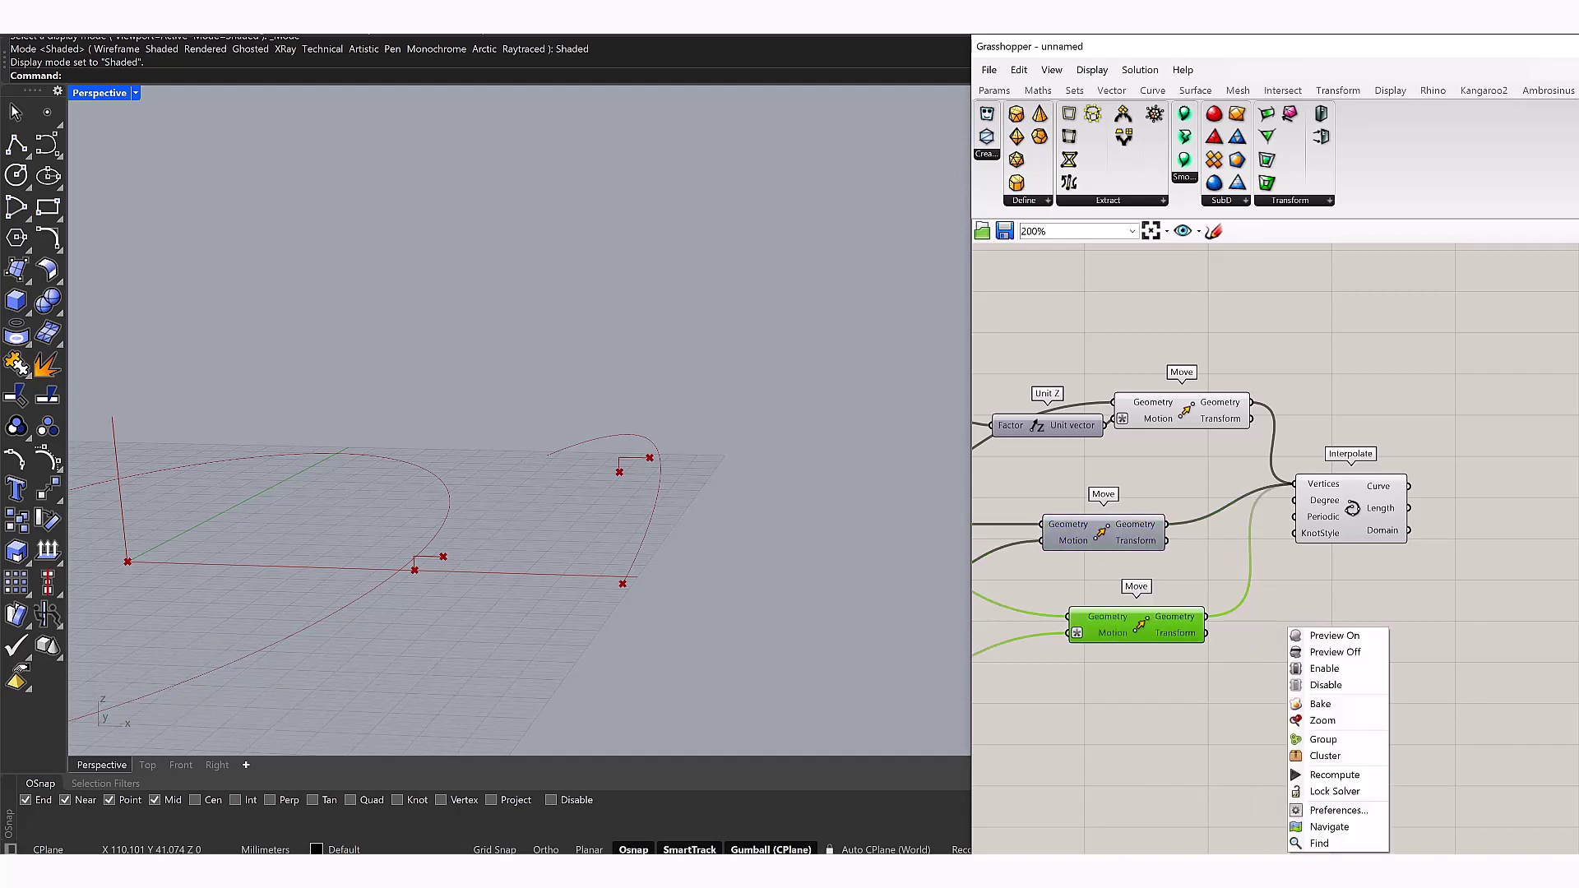
{"action": "scroll", "coordinate": [1190, 400], "scroll_direction": "down", "scroll_amount": 2}
{"action": "left_click", "coordinate": [1186, 406]}
{"action": "right_click_drag", "start_coordinate": [1152, 575], "coordinate": [1316, 563]}
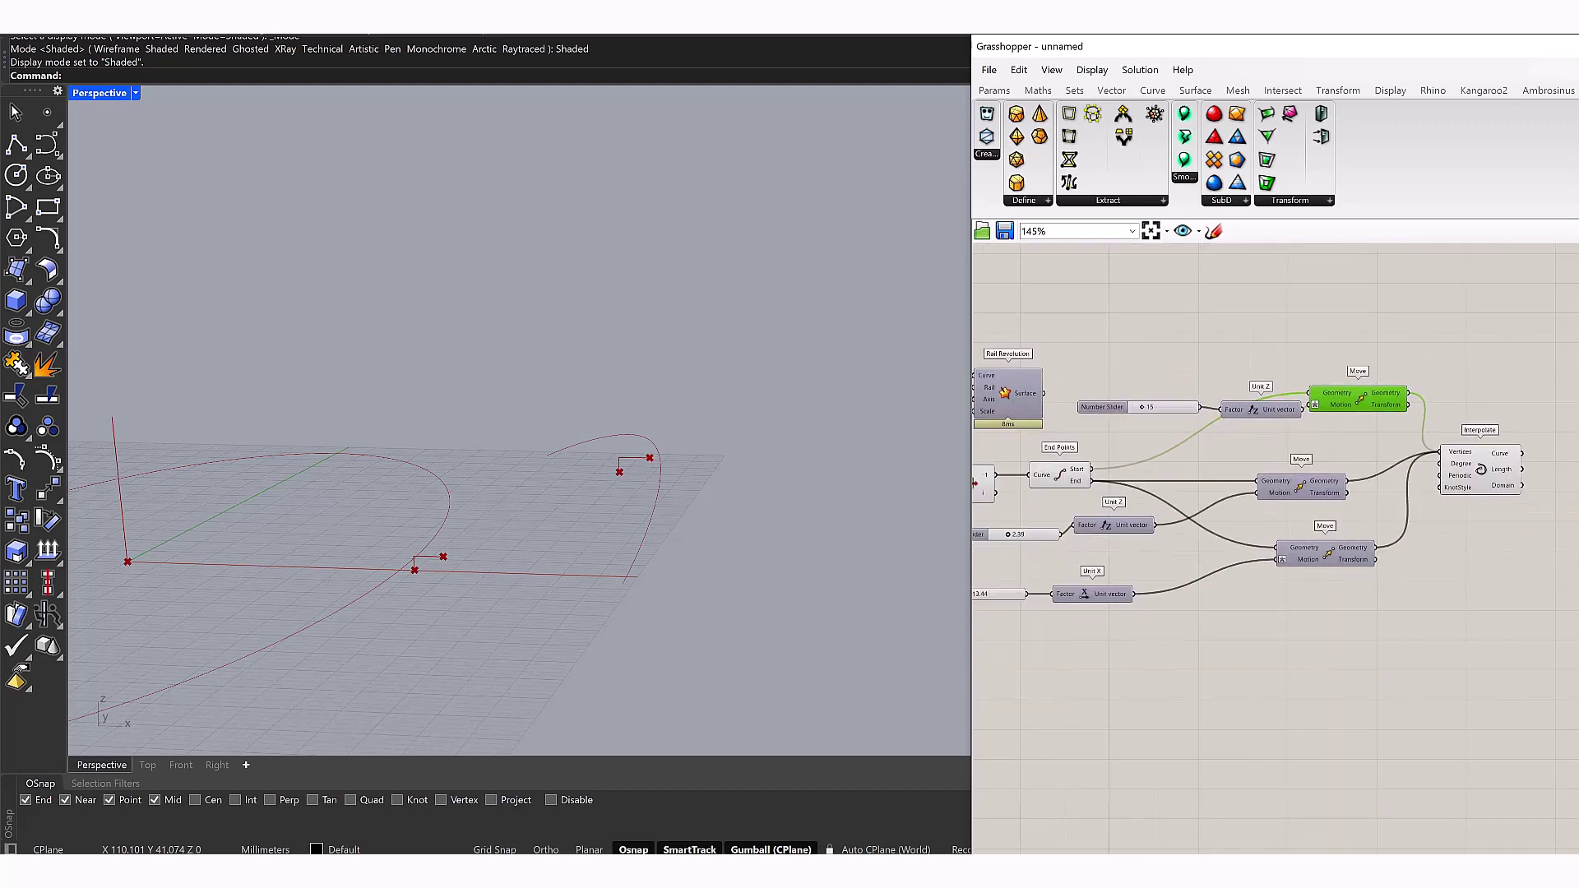
Turn off the preview of the End Points and List Item components
{"action": "scroll", "coordinate": [1275, 493], "scroll_direction": "up", "scroll_amount": 3}
{"action": "left_click", "coordinate": [1210, 465]}
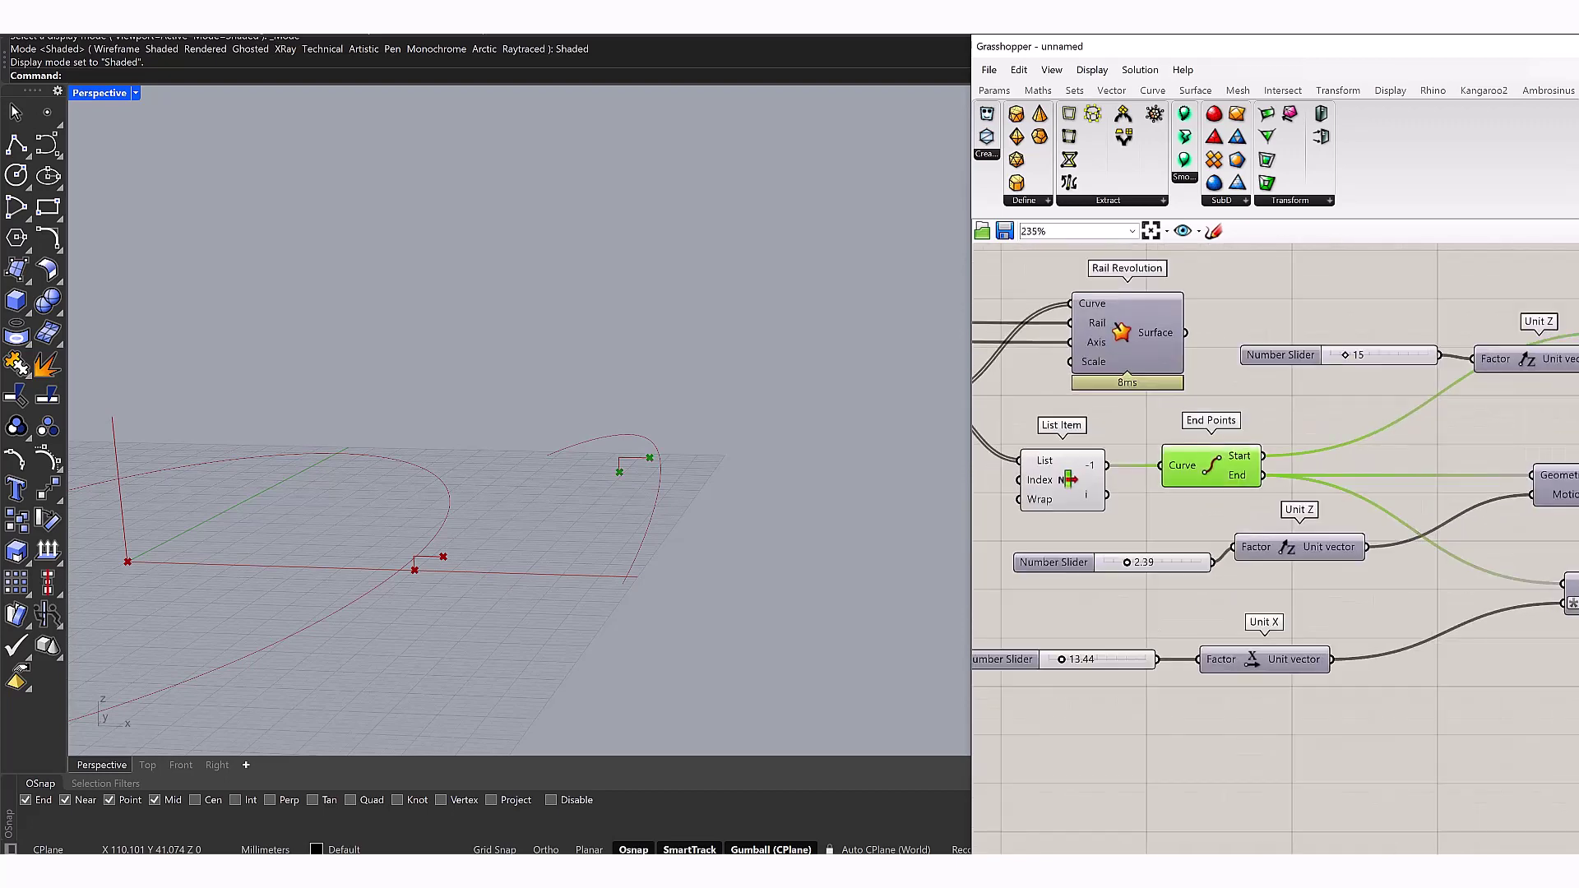
{"action": "left_click", "coordinate": [1062, 479]}
{"action": "scroll", "coordinate": [1274, 551], "scroll_direction": "down", "scroll_amount": 2}
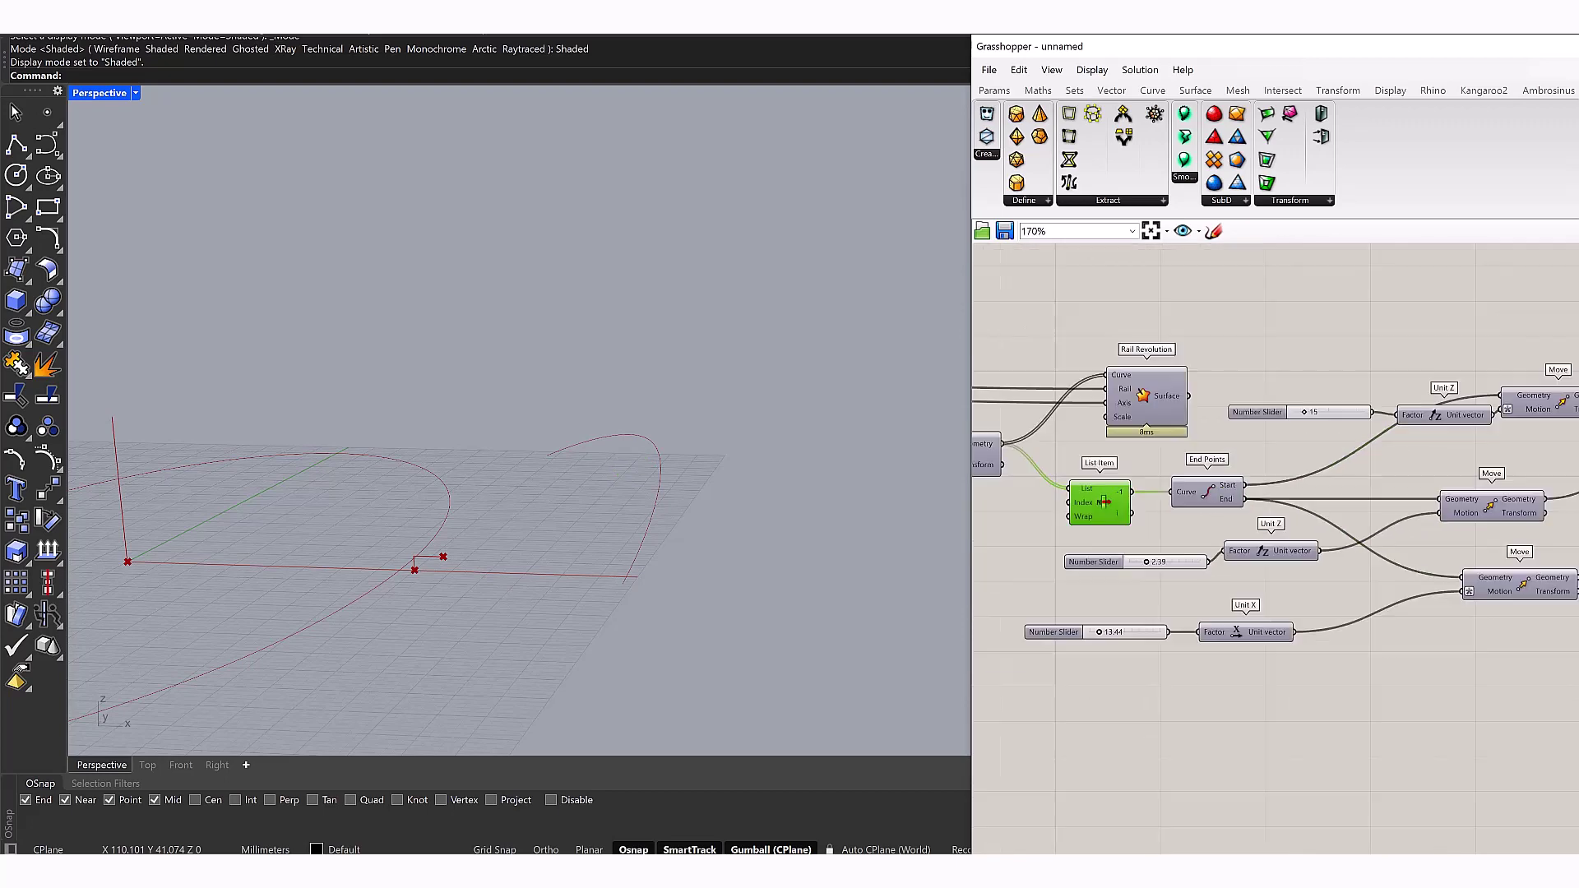
Turn off the preview of the PolyLine feeding the Linear Array and of the Unit X Move that supplies its vertices
{"action": "right_click_drag", "start_coordinate": [1151, 535], "coordinate": [1546, 535]}
{"action": "scroll", "coordinate": [1275, 551], "scroll_direction": "up", "scroll_amount": 2}
{"action": "scroll", "coordinate": [1120, 496], "scroll_direction": "up", "scroll_amount": 2}
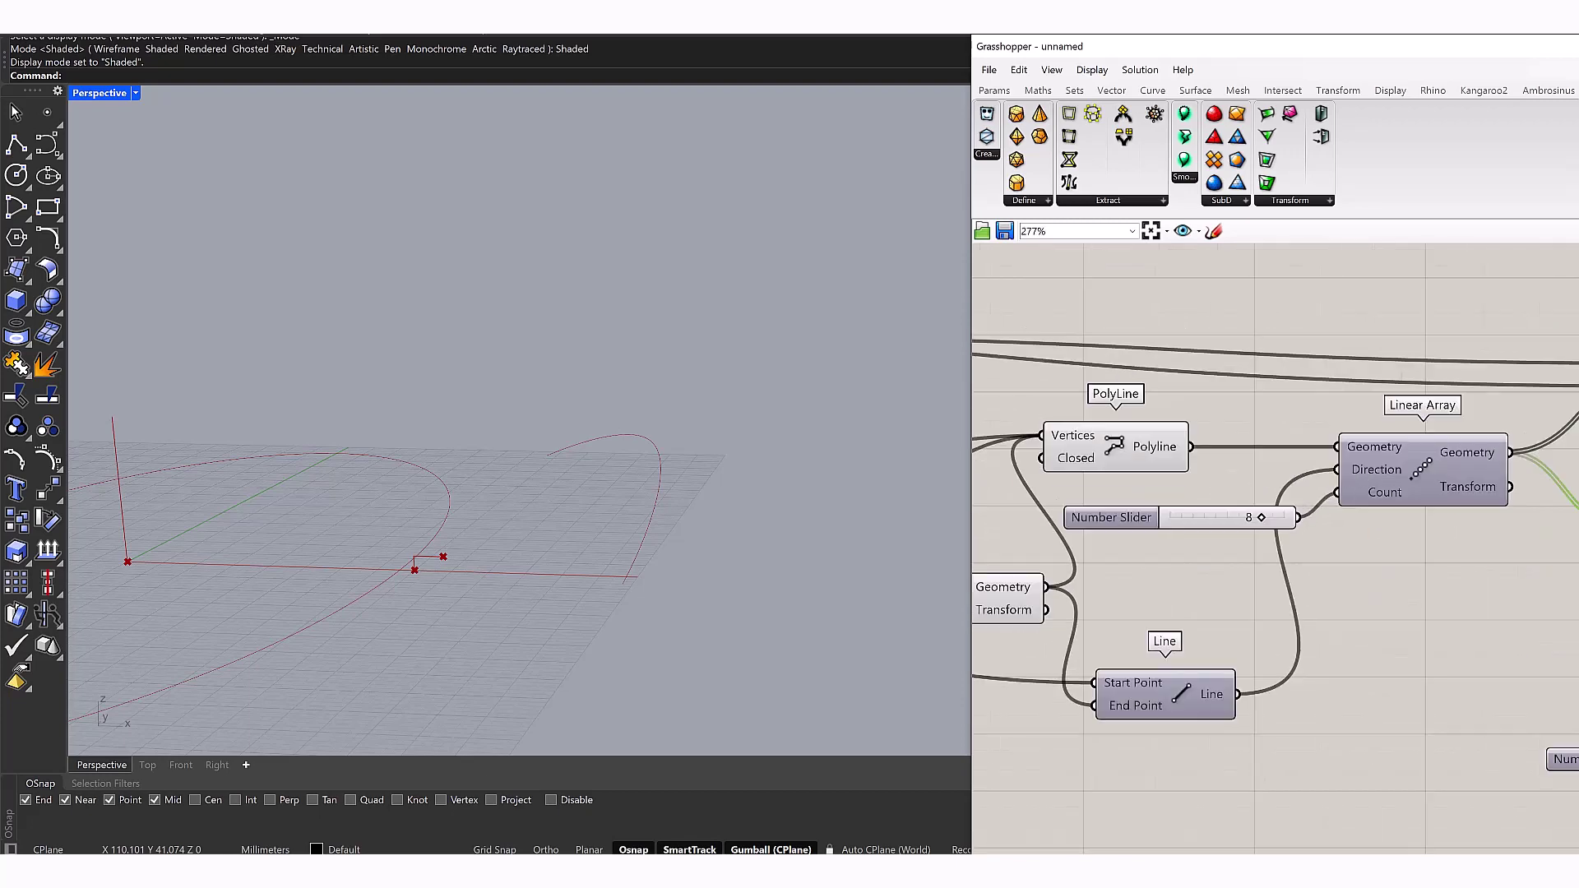
{"action": "left_click", "coordinate": [1115, 448]}
{"action": "left_click", "coordinate": [1005, 598]}
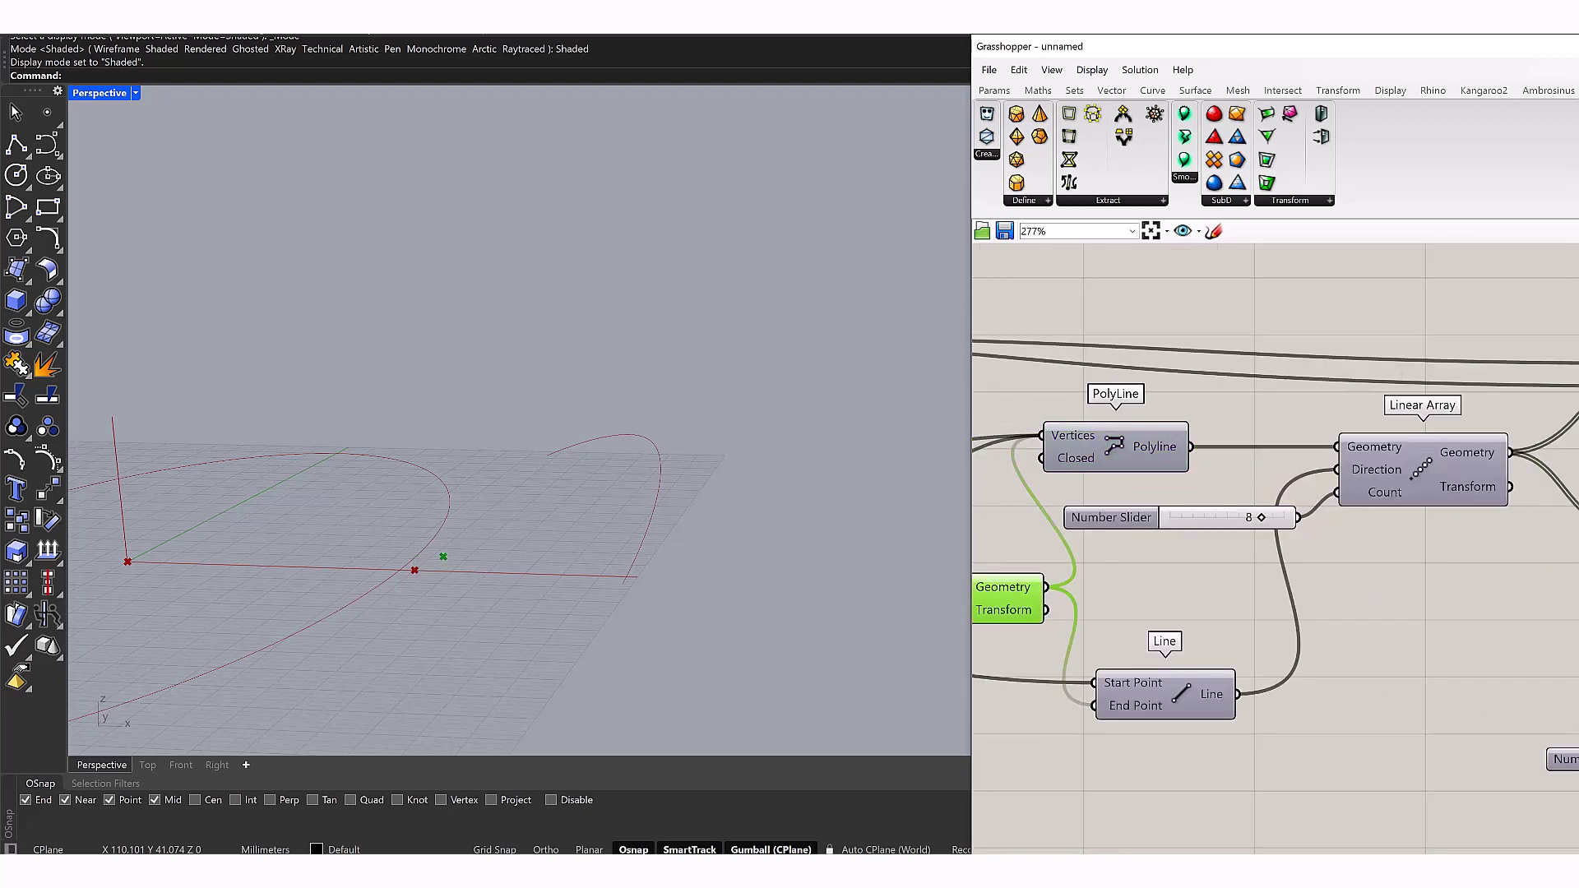
{"action": "scroll", "coordinate": [1275, 551], "scroll_direction": "down", "scroll_amount": 3}
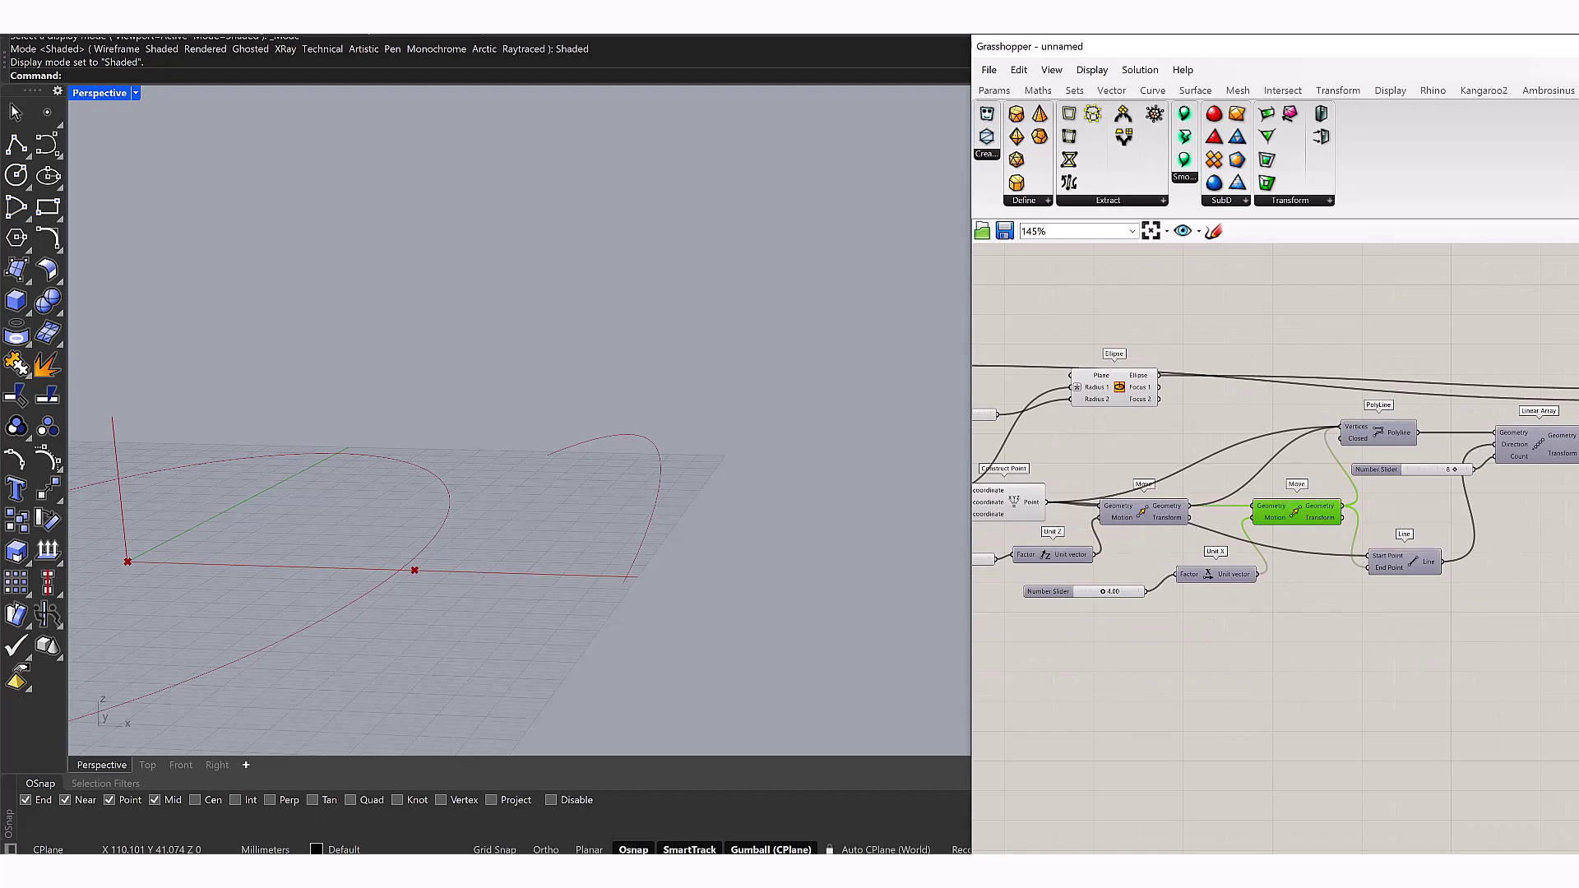
{"action": "right_click_drag", "start_coordinate": [1332, 535], "coordinate": [1069, 534]}
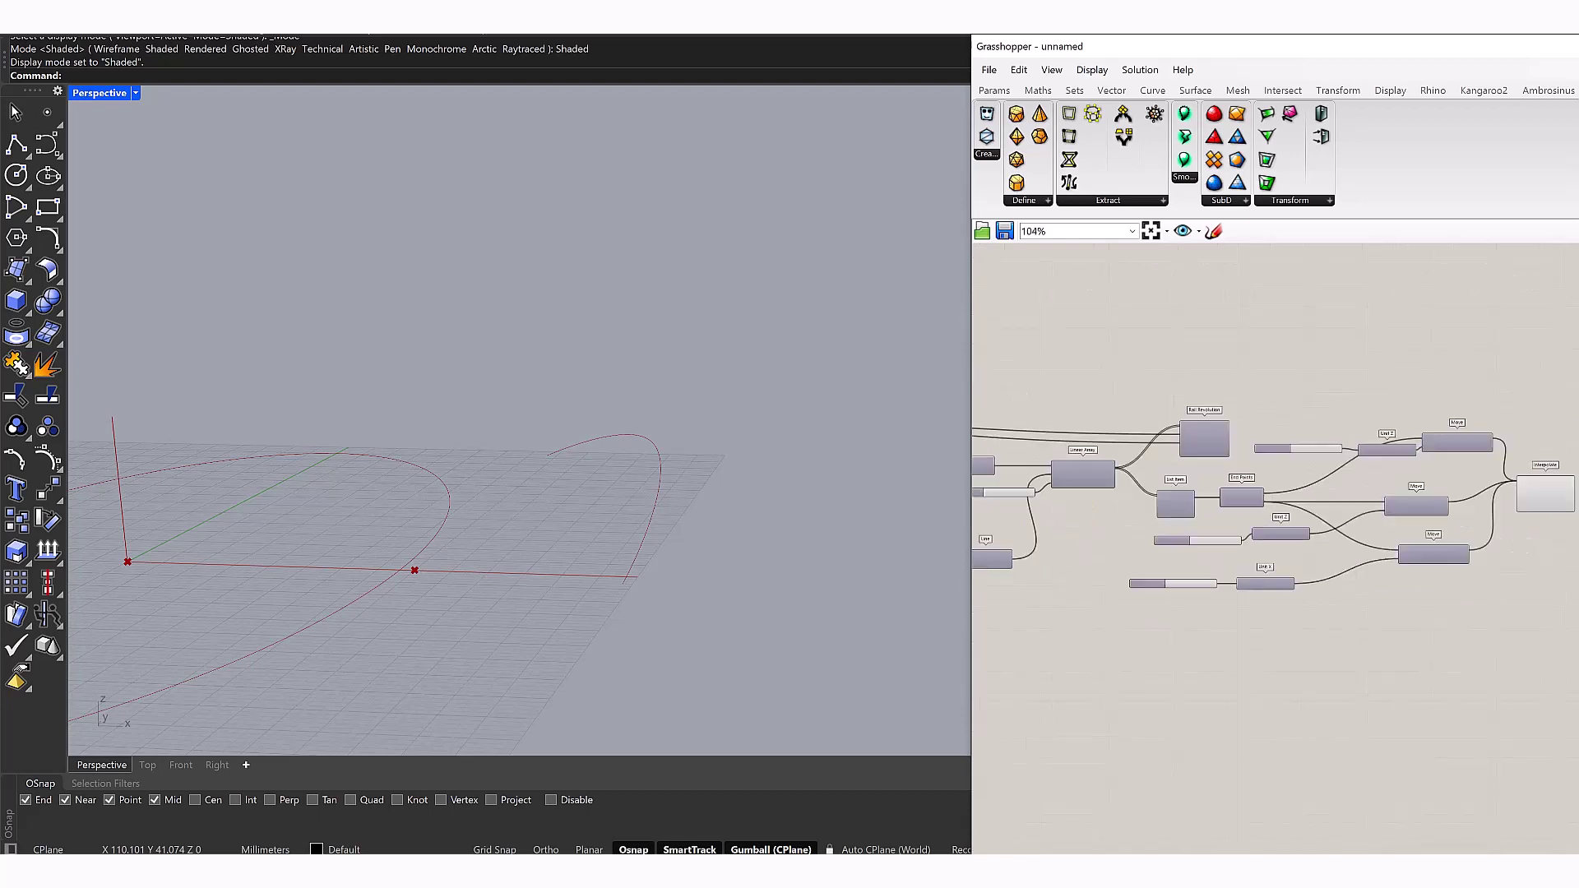
Turn on the preview of the Rail Revolution component and check the stepped surface against the outer curve
{"action": "scroll", "coordinate": [1274, 551], "scroll_direction": "up", "scroll_amount": 2}
{"action": "mouse_move", "coordinate": [1275, 535]}
{"action": "right_mouse_down"}
{"action": "mouse_move", "coordinate": [1094, 543]}
{"action": "mouse_move", "coordinate": [1281, 528]}
{"action": "right_mouse_up"}
{"action": "left_click", "coordinate": [1034, 406]}
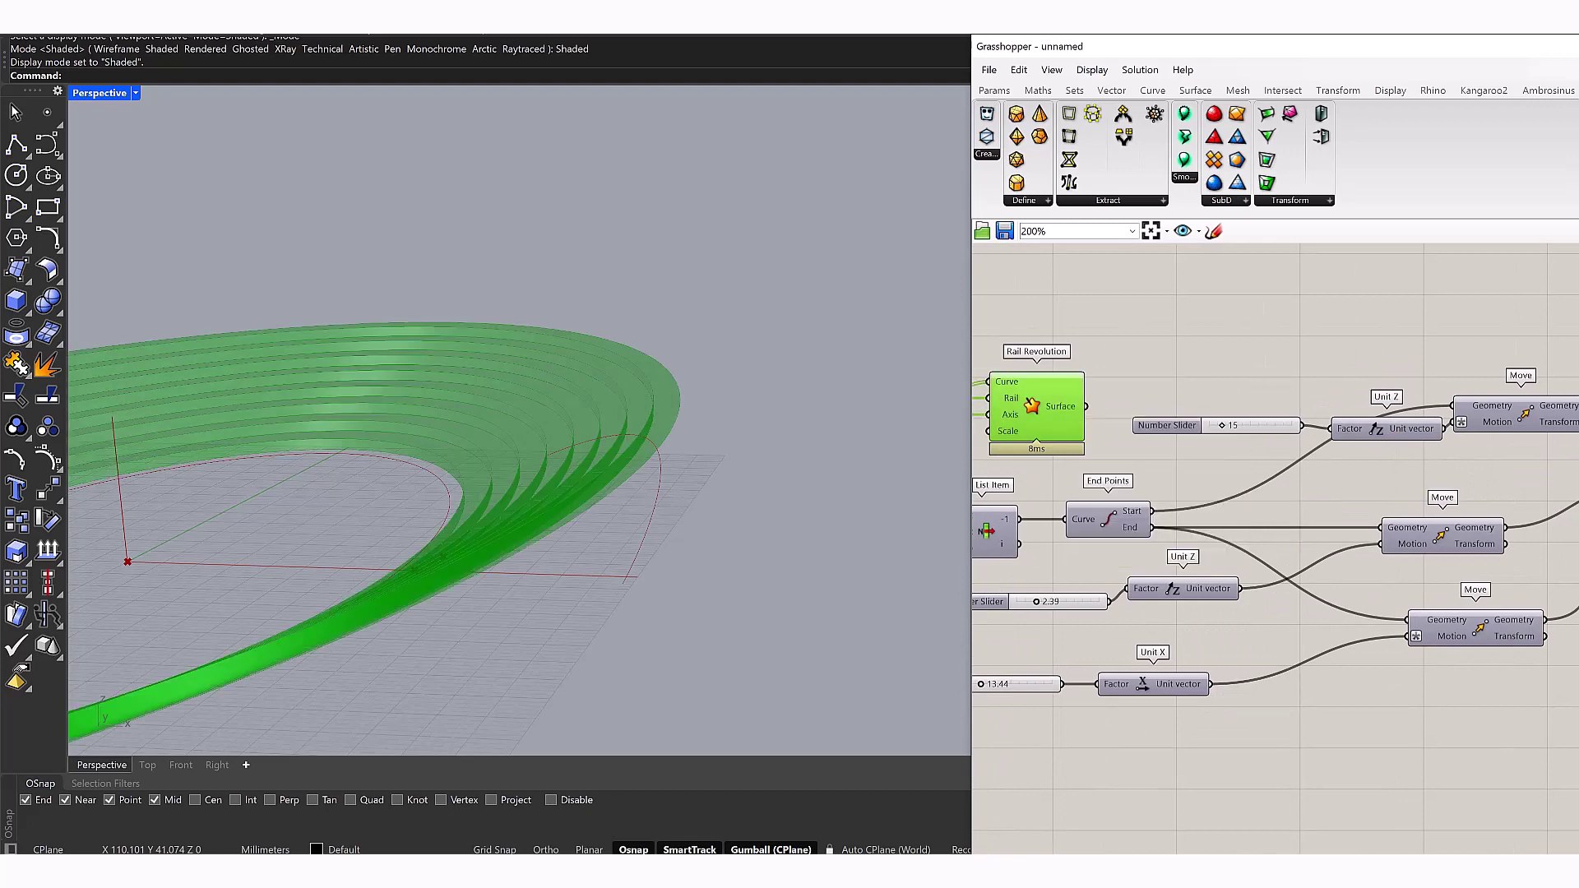
{"action": "right_click_drag", "start_coordinate": [493, 493], "coordinate": [493, 395]}
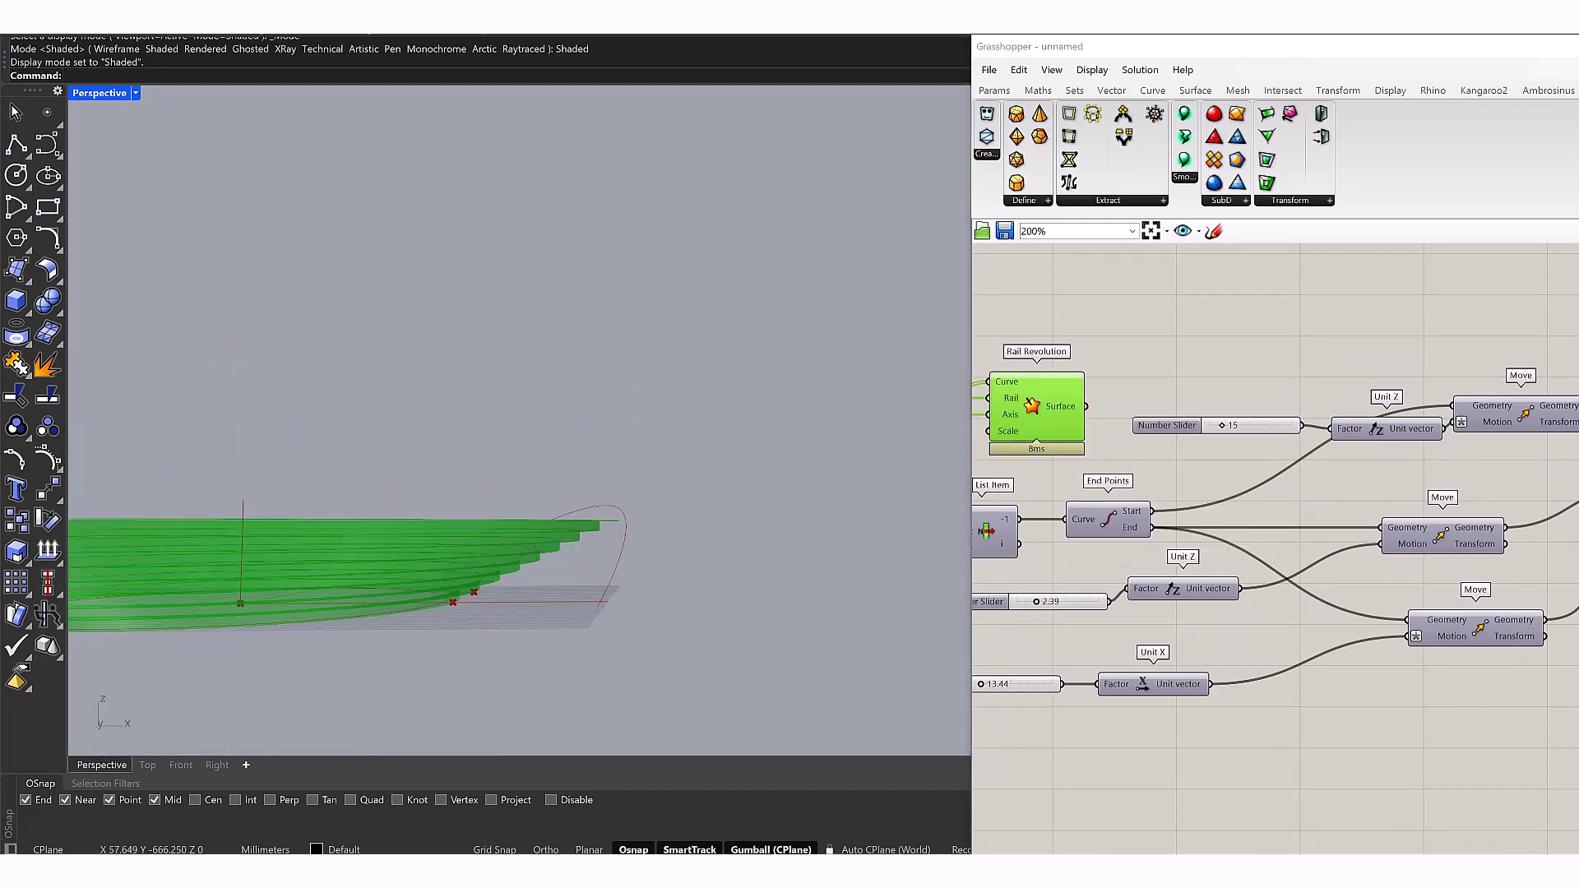
{"action": "right_click_drag", "start_coordinate": [493, 493], "coordinate": [501, 560]}
Set the slider of the Unit Z below End Points to 3.29 and the Unit X slider beneath it to 21.03
{"action": "mouse_move", "coordinate": [1274, 543]}
{"action": "right_mouse_down"}
{"action": "mouse_move", "coordinate": [1181, 557]}
{"action": "mouse_move", "coordinate": [1303, 534]}
{"action": "mouse_move", "coordinate": [1288, 518]}
{"action": "right_mouse_up"}
{"action": "scroll", "coordinate": [1242, 395], "scroll_direction": "up", "scroll_amount": 5}
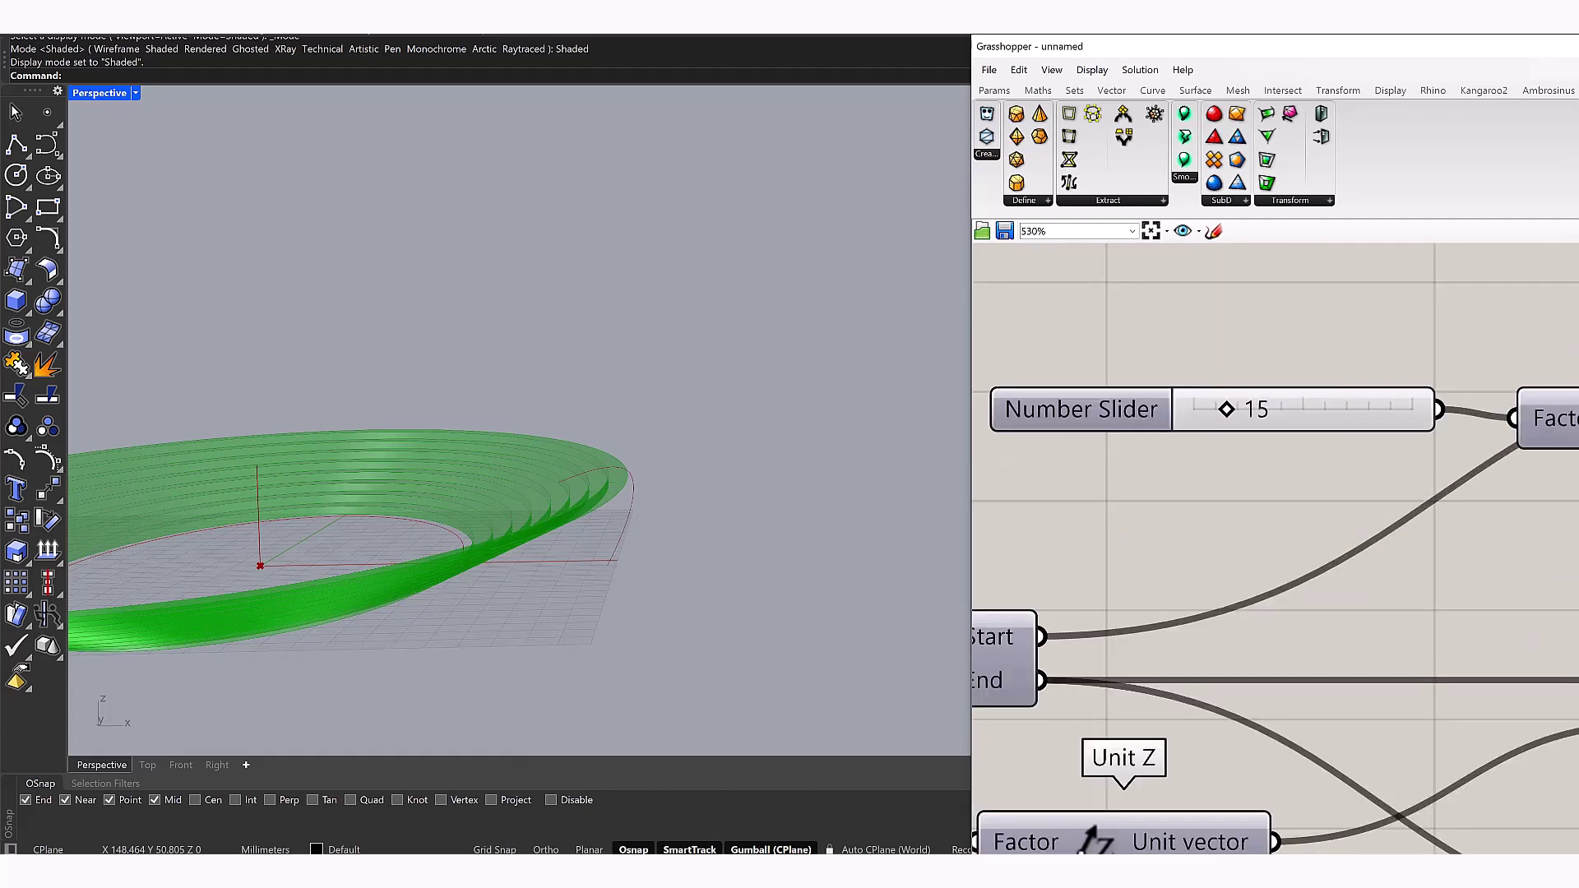
{"action": "scroll", "coordinate": [1418, 251], "scroll_direction": "down", "scroll_amount": 5}
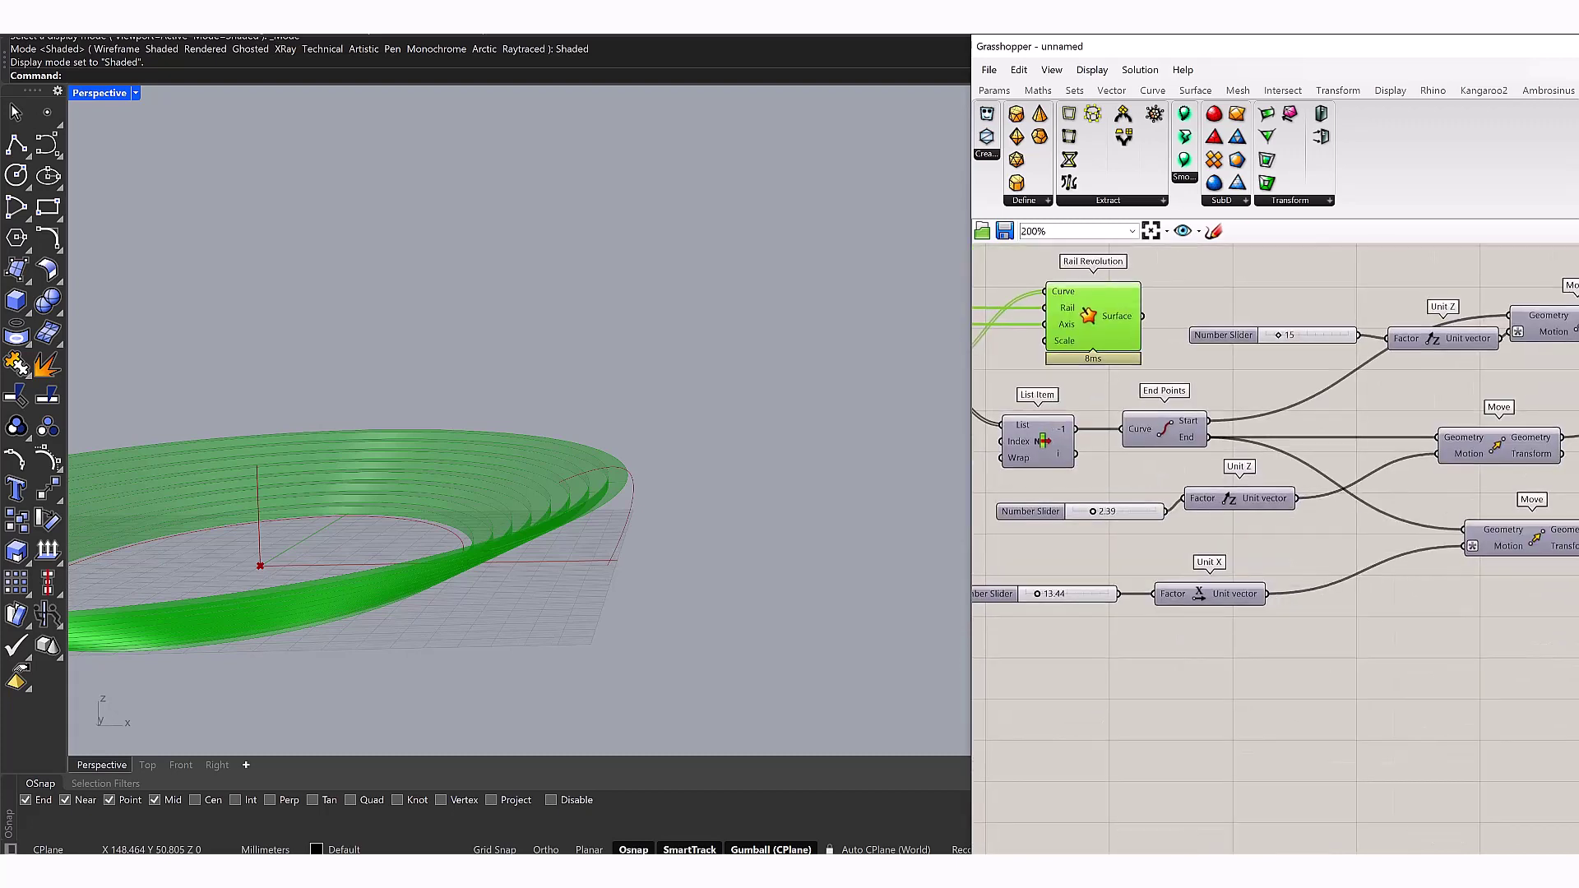
{"action": "scroll", "coordinate": [1142, 489], "scroll_direction": "up", "scroll_amount": 2}
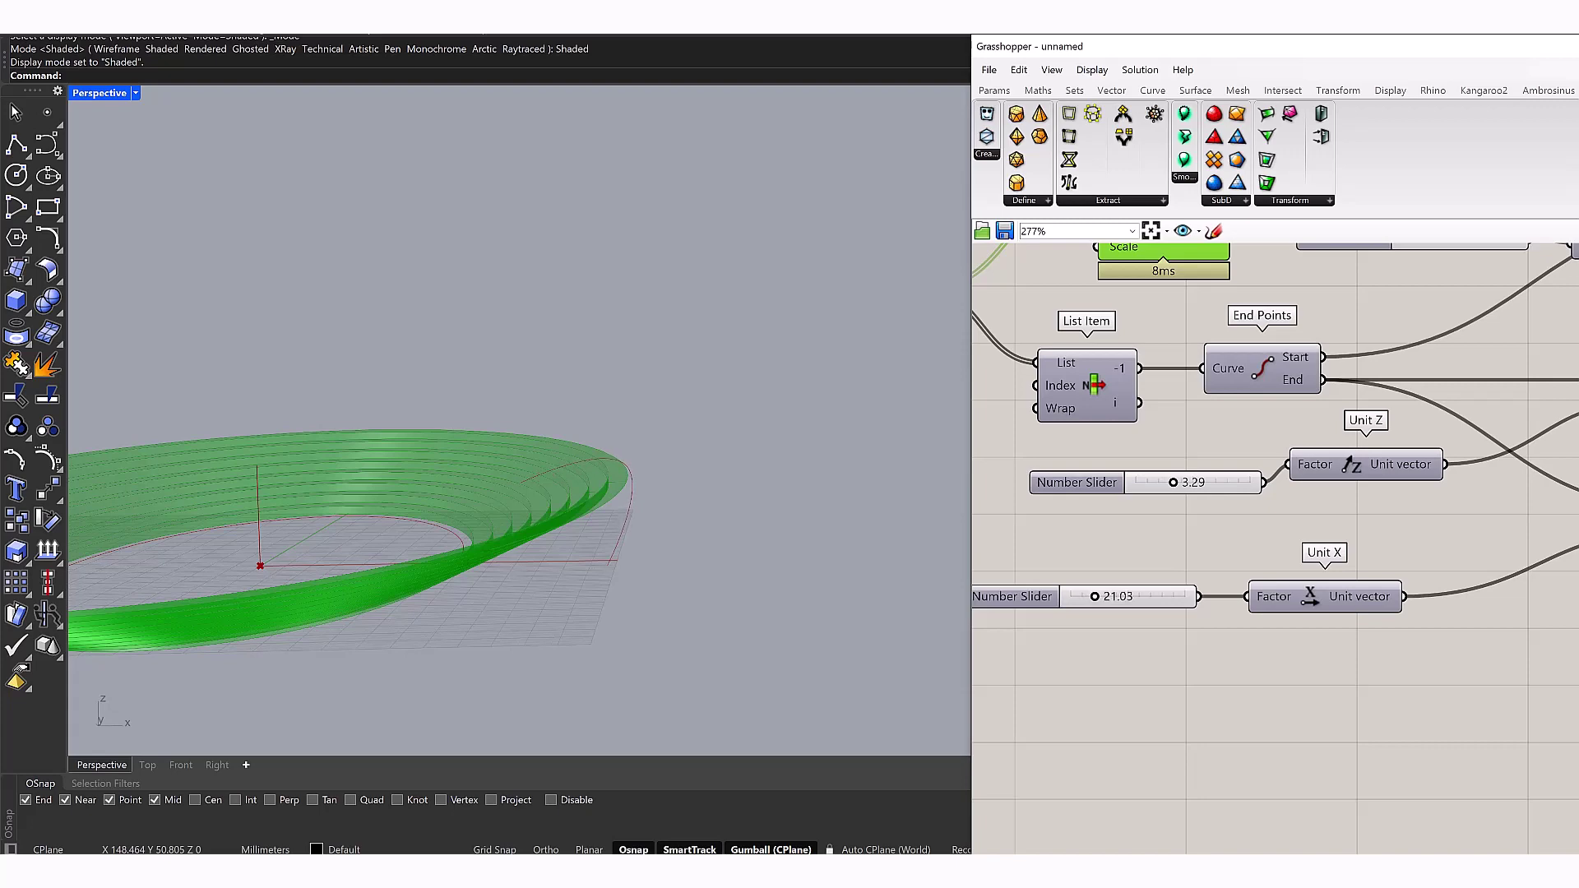
{"action": "right_click_drag", "start_coordinate": [518, 411], "coordinate": [428, 382]}
Add a second Rail Revolution component above the existing one on the canvas
{"action": "scroll", "coordinate": [1230, 484], "scroll_direction": "down", "scroll_amount": 5}
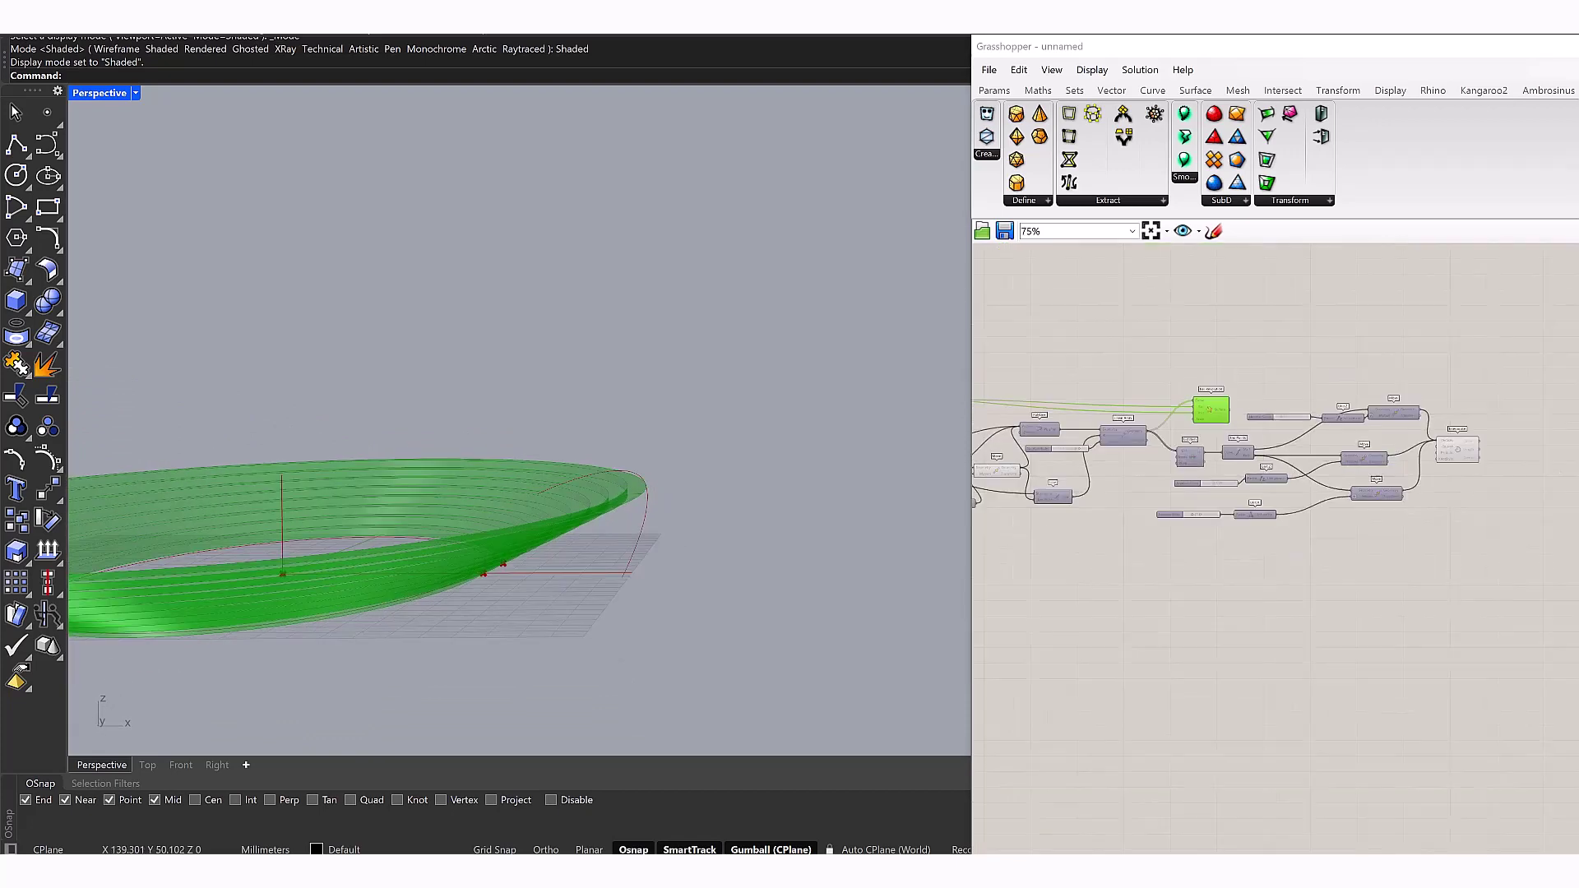
{"action": "left_click", "coordinate": [1223, 342]}
{"action": "scroll", "coordinate": [1223, 341], "scroll_direction": "up", "scroll_amount": 4}
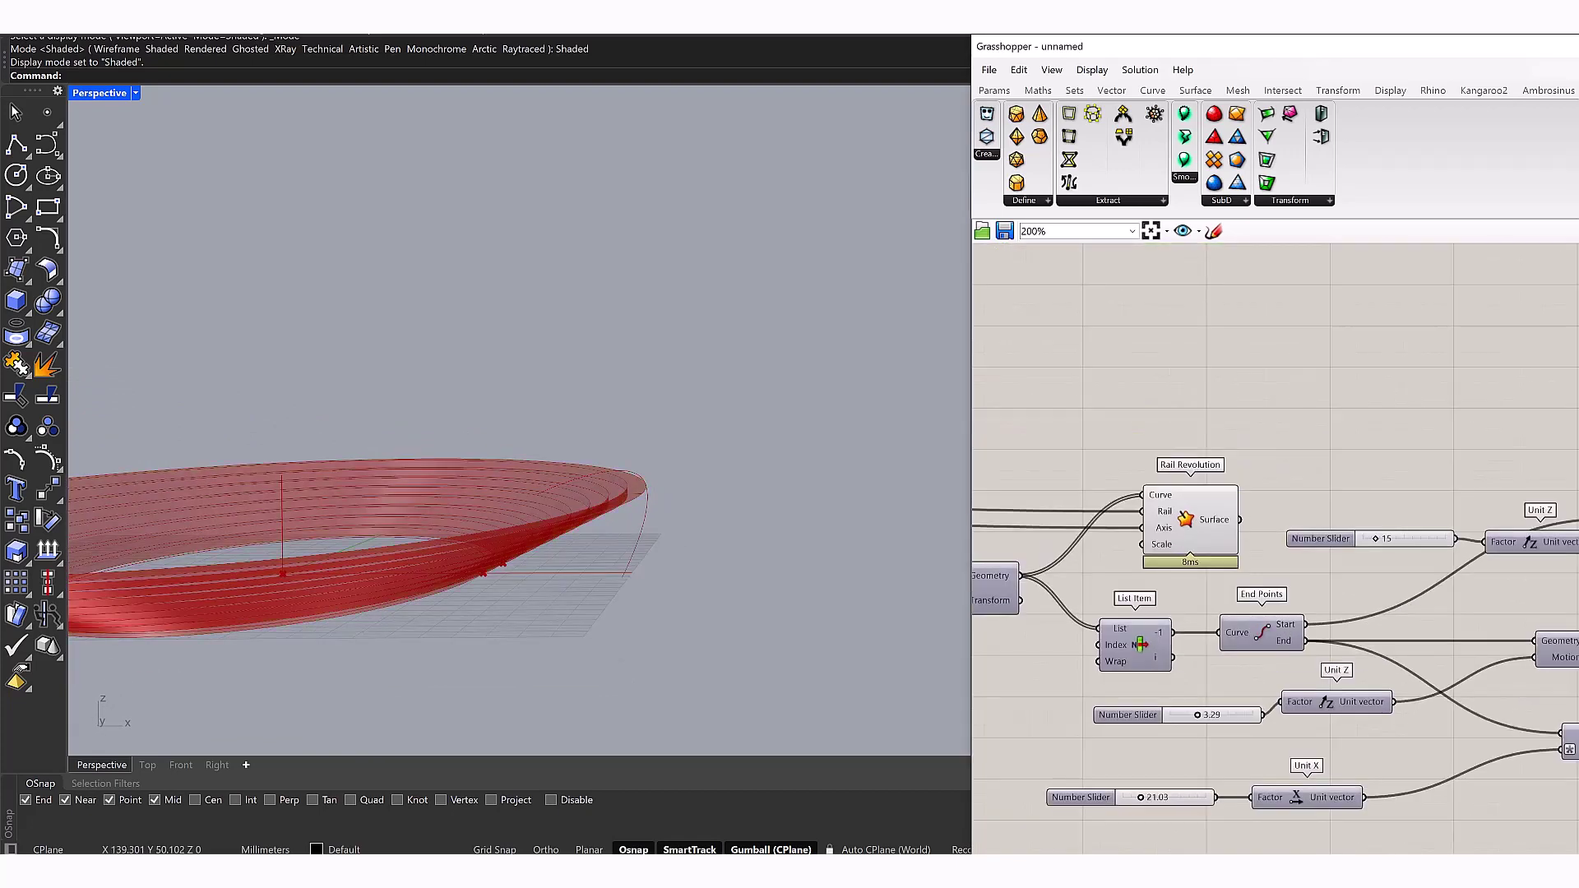
{"action": "double_click", "coordinate": [1203, 362]}
{"action": "type", "text": "rail rev"}
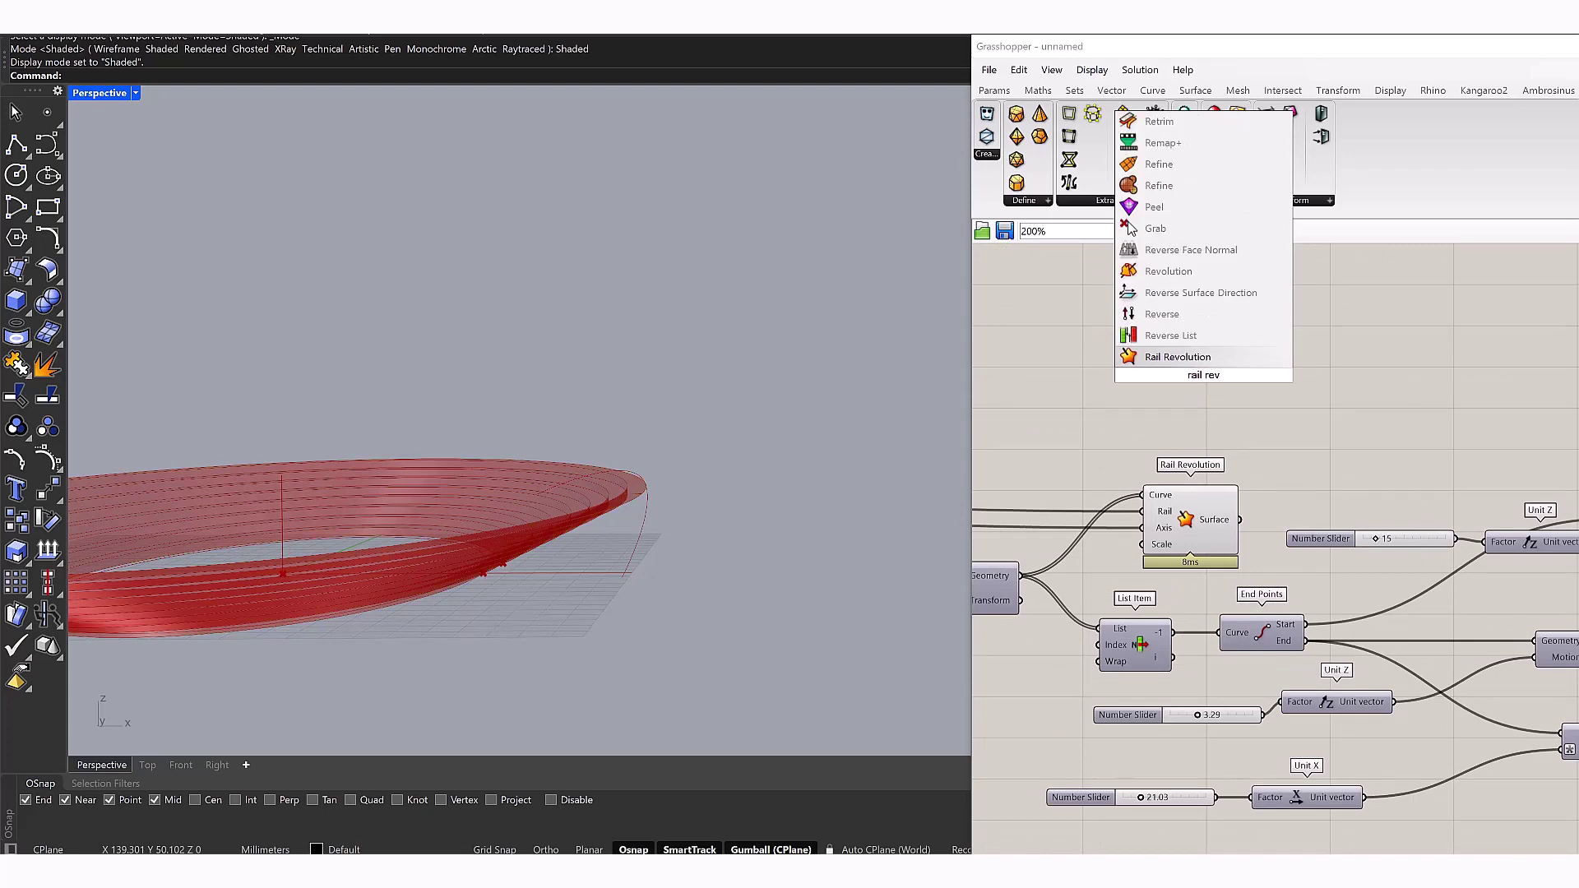
{"action": "key", "text": "Return"}
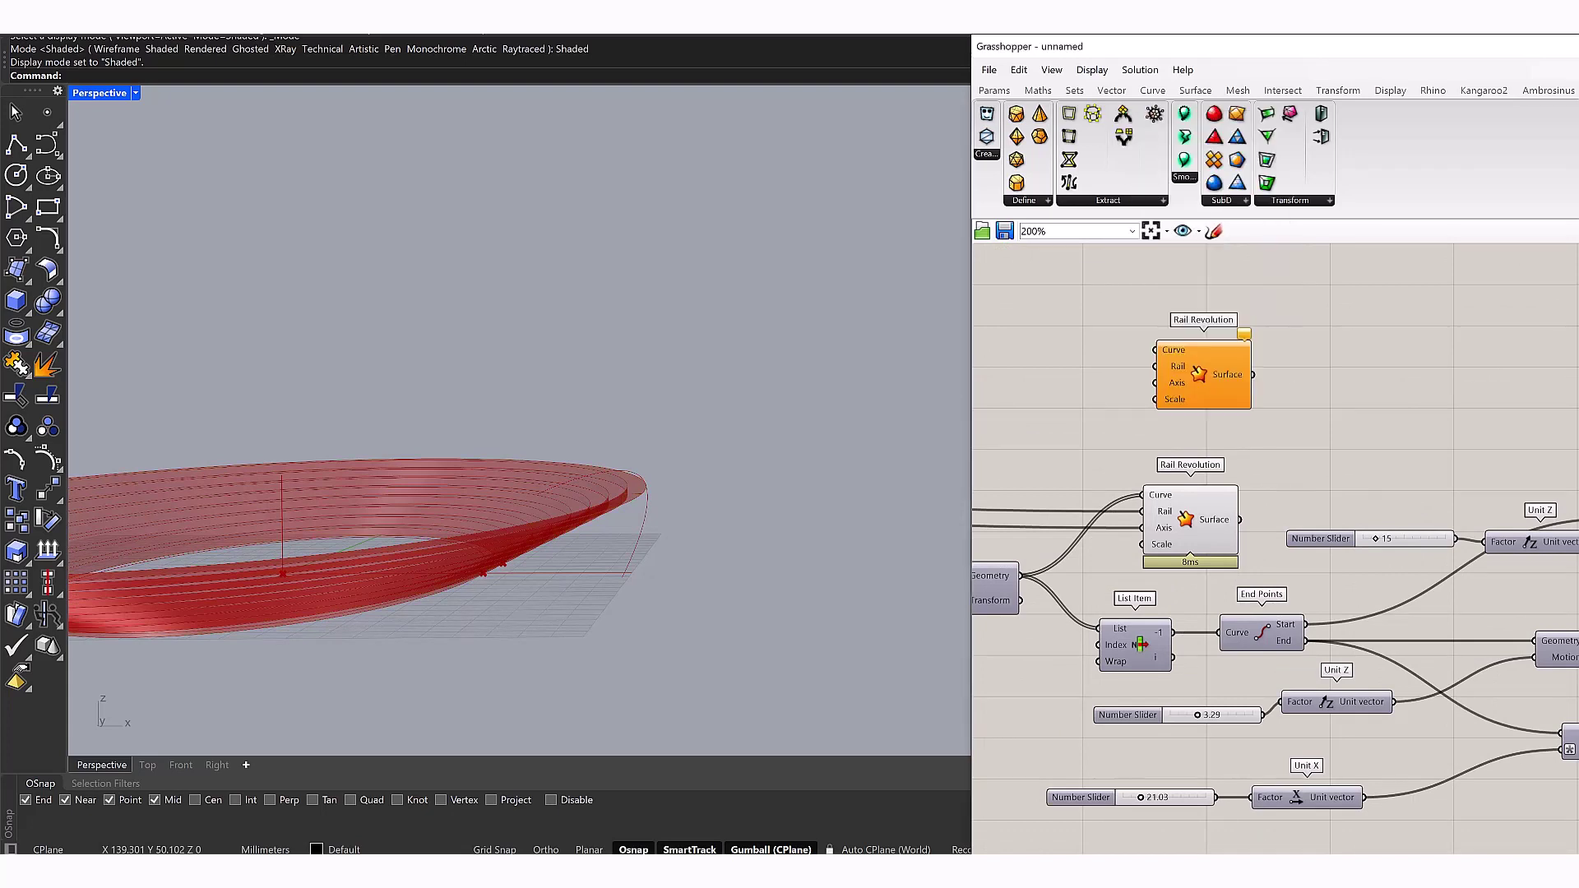
Place the new Rail Revolution to the right of Interpolate and connect Interpolate's Curve output to its Curve input
{"action": "right_click", "coordinate": [1172, 479]}
{"action": "right_click_drag", "start_coordinate": [1299, 484], "coordinate": [1175, 488]}
{"action": "key", "text": "Escape"}
{"action": "left_click", "coordinate": [1012, 370]}
{"action": "left_click_drag", "start_coordinate": [1009, 370], "coordinate": [1409, 405]}
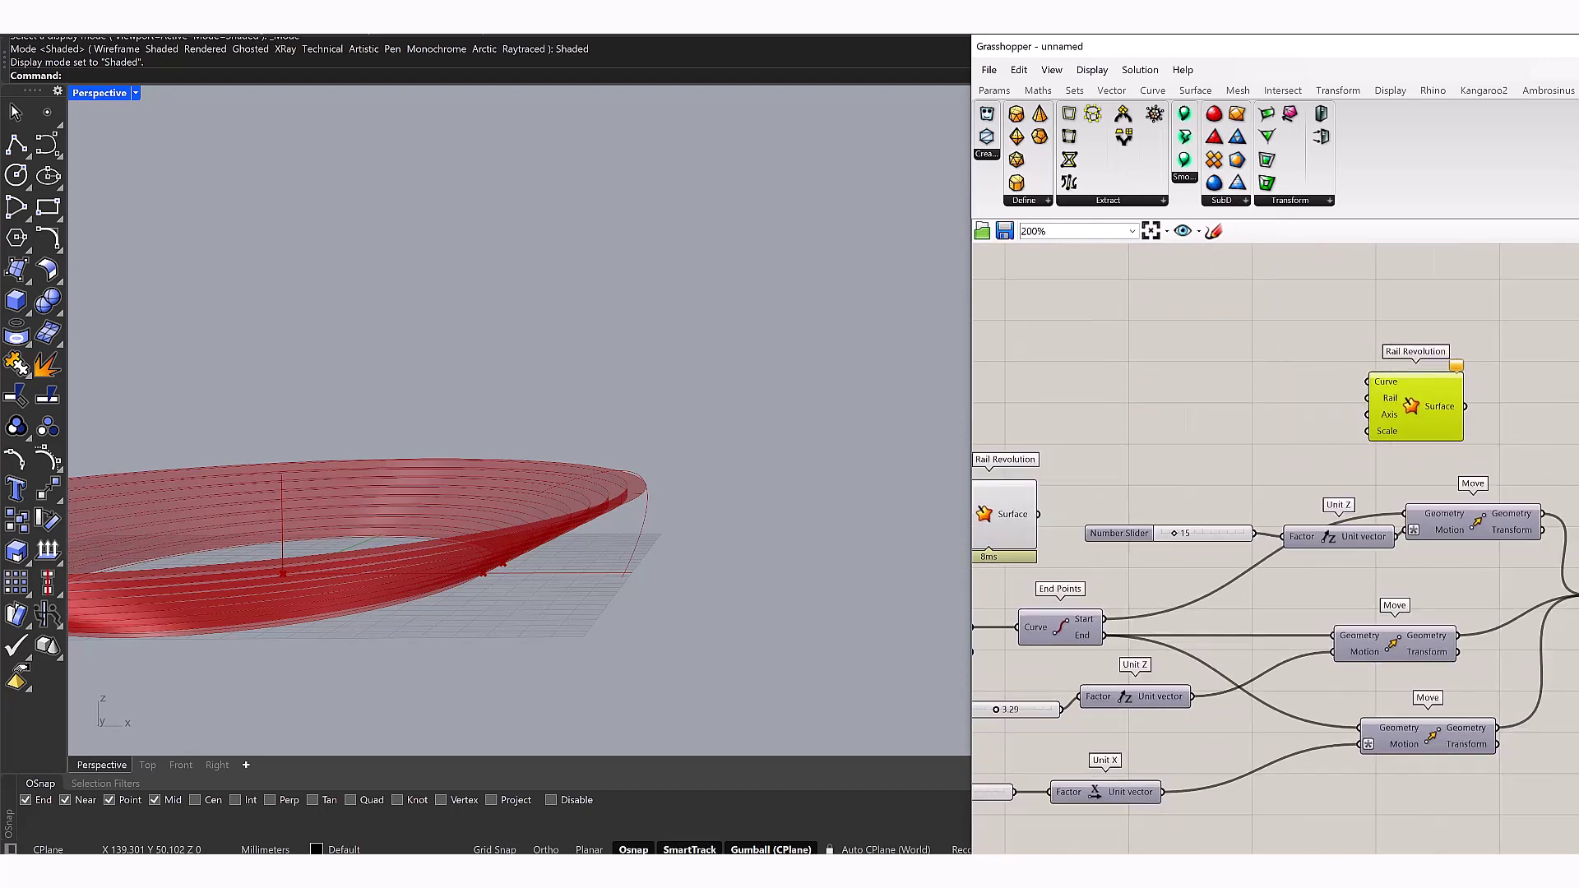
{"action": "scroll", "coordinate": [1409, 405], "scroll_direction": "down", "scroll_amount": 3}
{"action": "left_click_drag", "start_coordinate": [1192, 401], "coordinate": [1461, 522]}
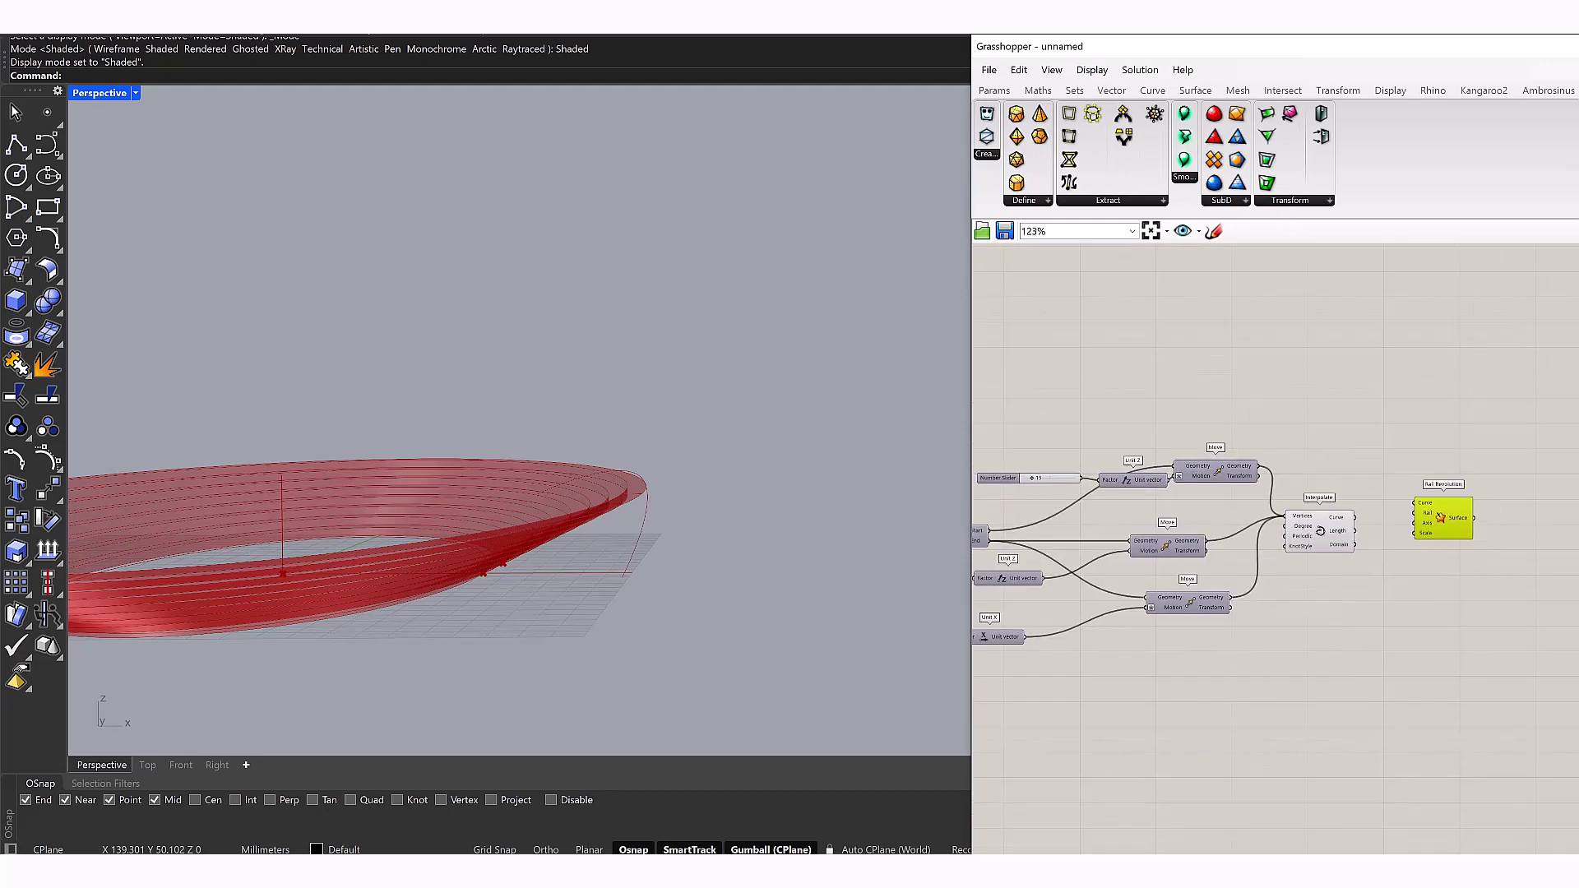
{"action": "scroll", "coordinate": [1447, 518], "scroll_direction": "up", "scroll_amount": 5}
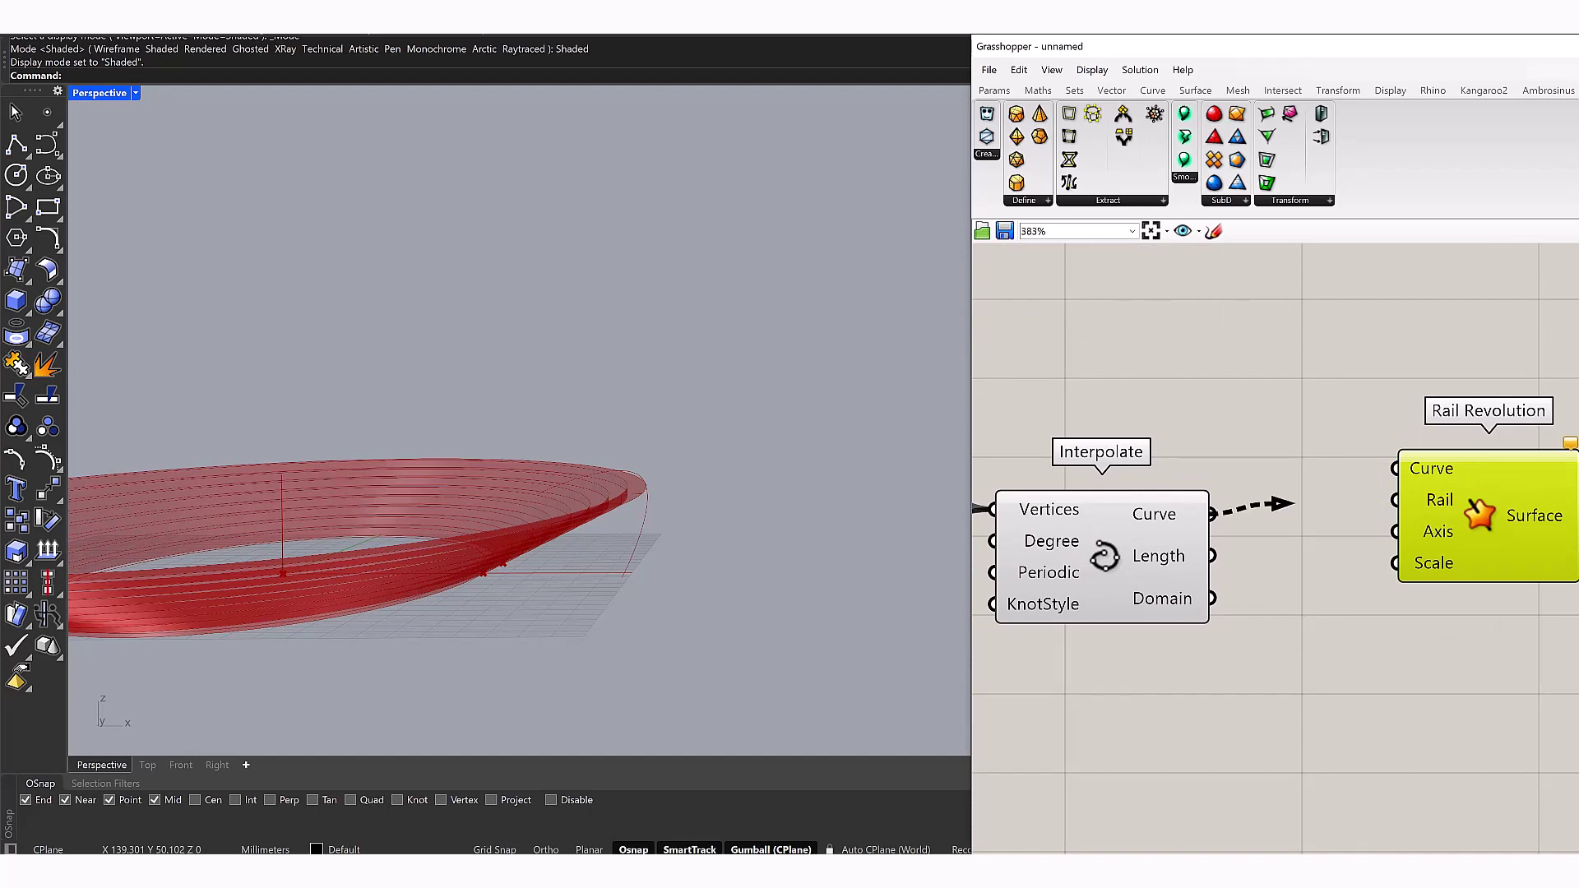
{"action": "scroll", "coordinate": [1474, 512], "scroll_direction": "down", "scroll_amount": 5}
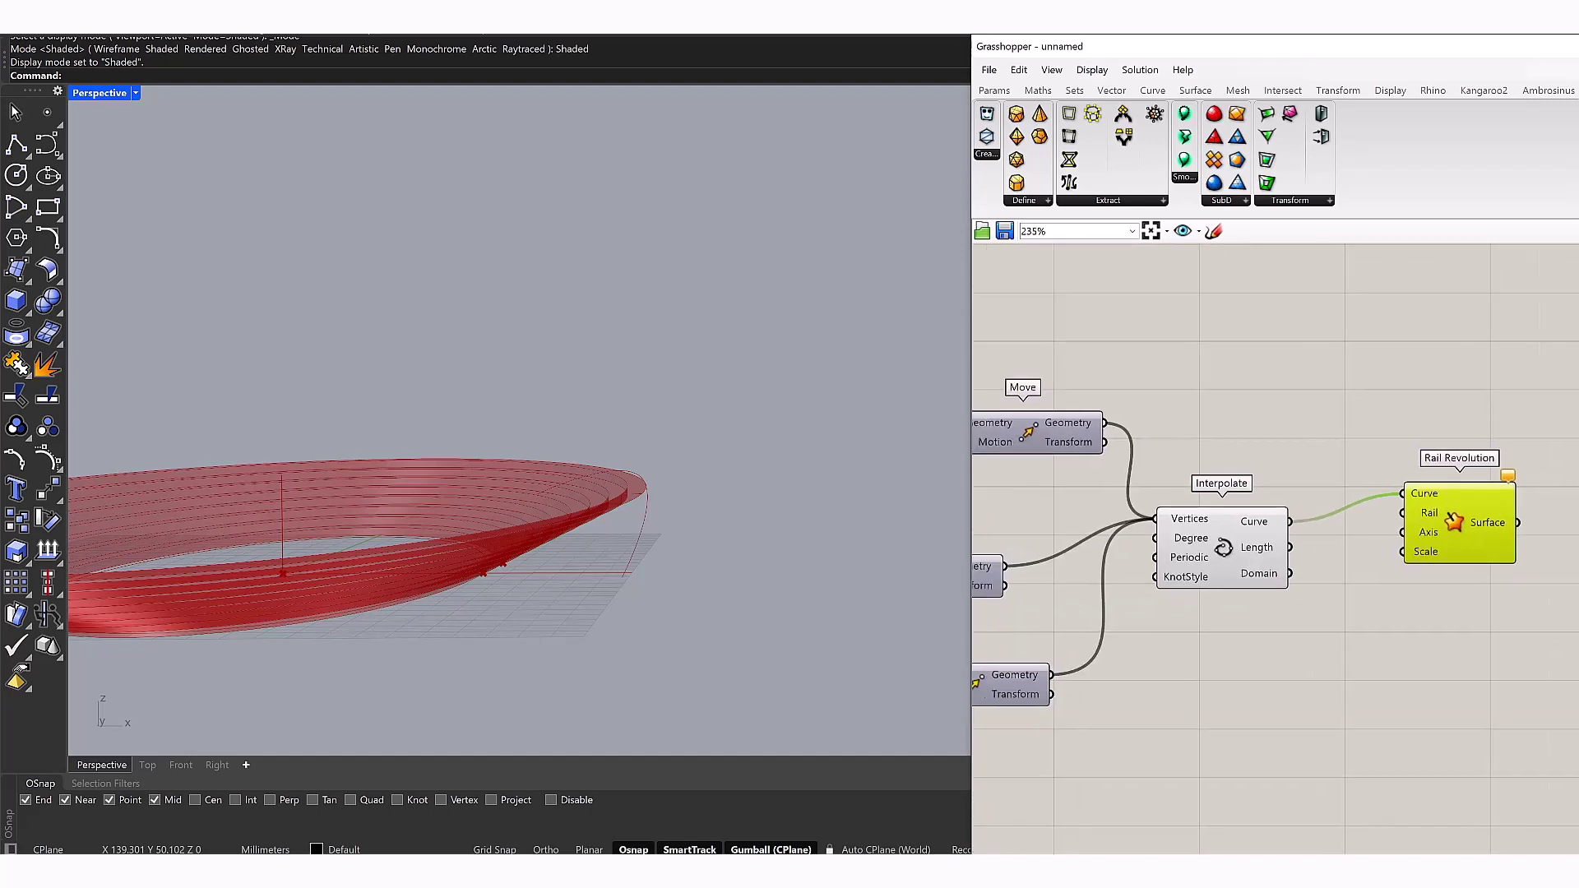
Add a Curve parameter above the Ellipse component and feed it from the Ellipse output
{"action": "scroll", "coordinate": [1448, 535], "scroll_direction": "down", "scroll_amount": 4}
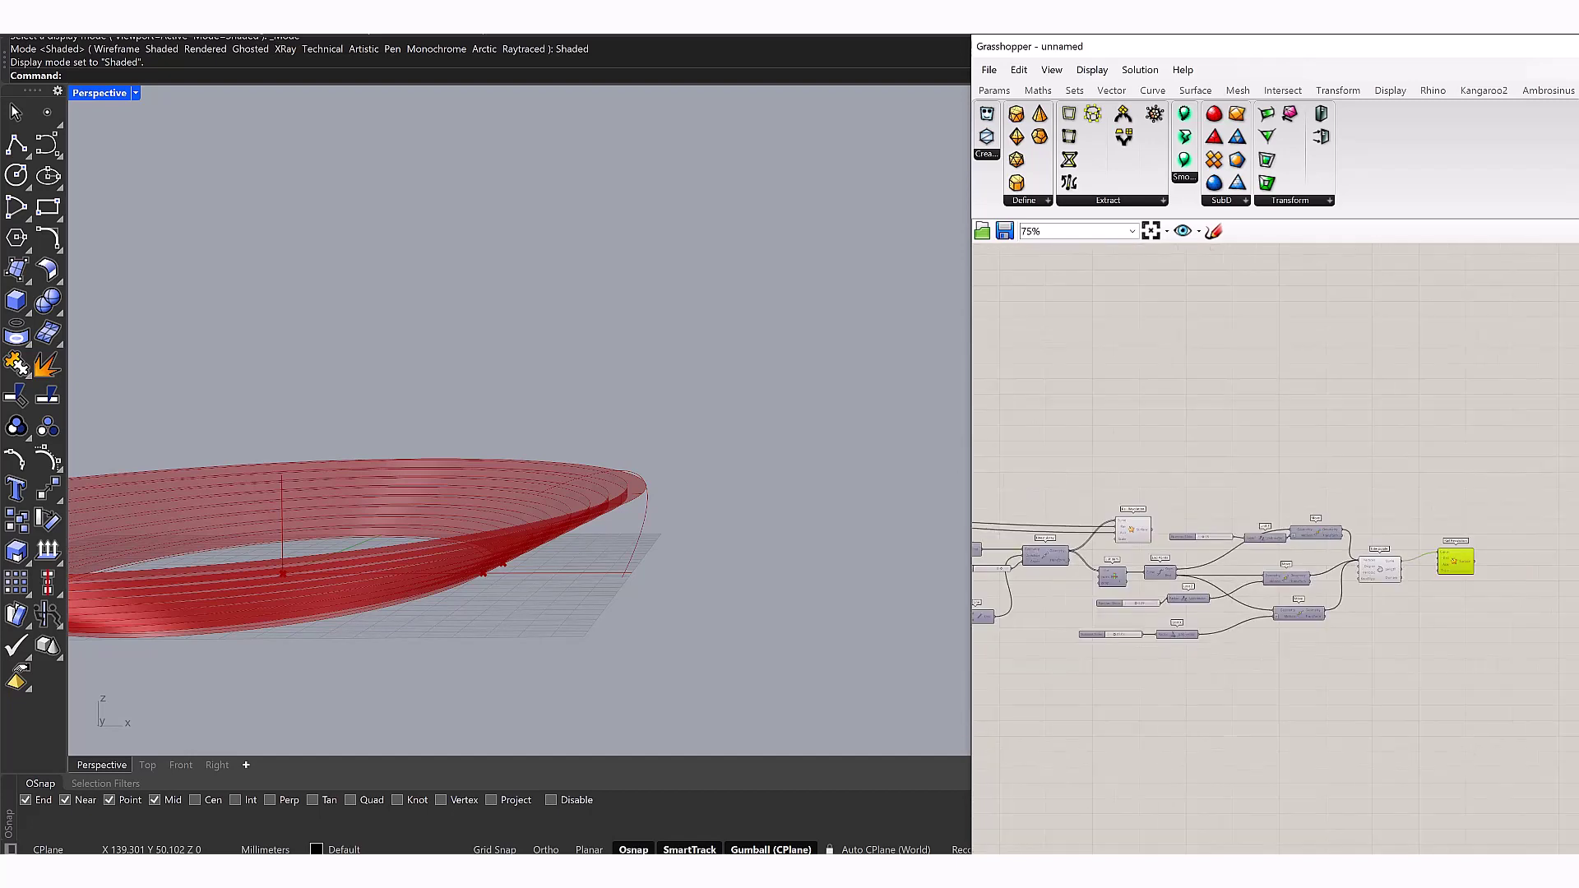
{"action": "right_click", "coordinate": [1391, 518]}
{"action": "left_click", "coordinate": [1431, 537]}
{"action": "scroll", "coordinate": [1036, 526], "scroll_direction": "up", "scroll_amount": 4}
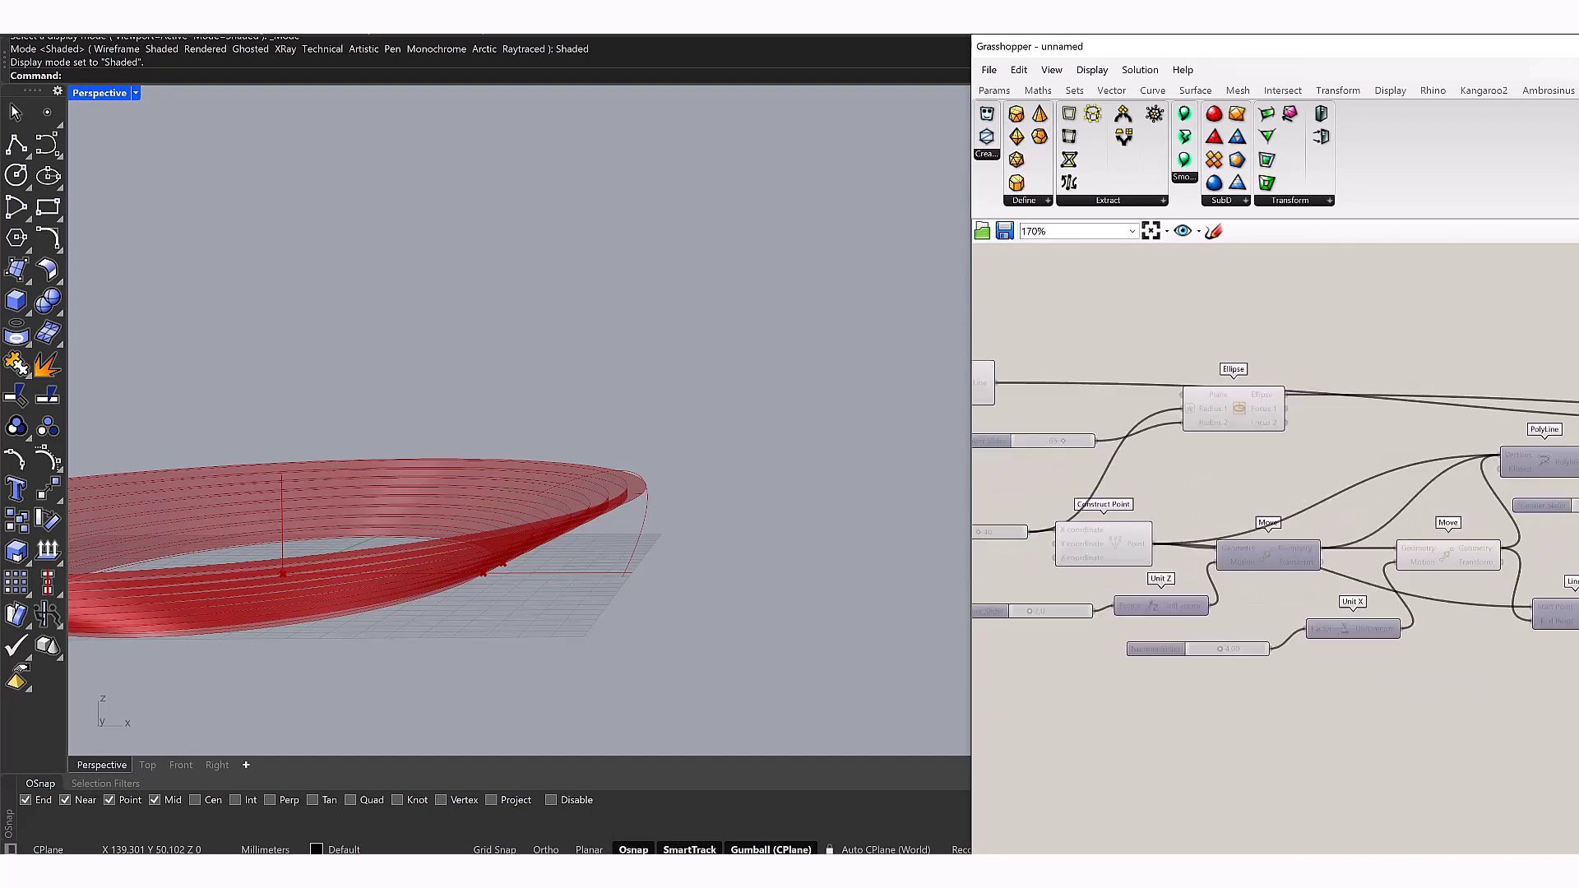
{"action": "double_click", "coordinate": [1317, 375]}
{"action": "type", "text": "curve"}
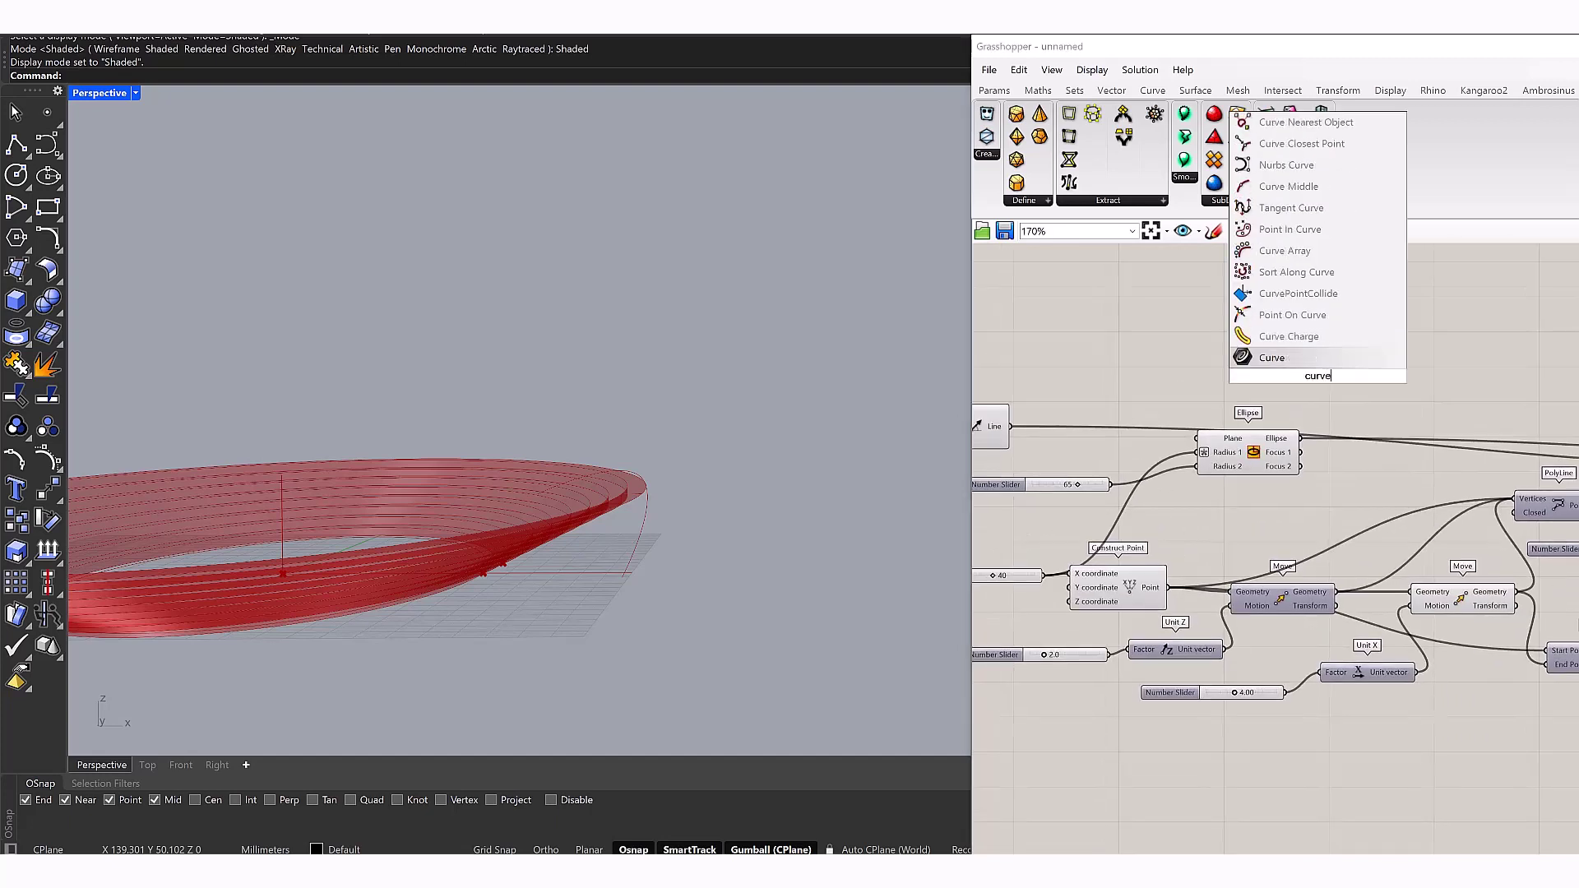
{"action": "key", "text": "Return"}
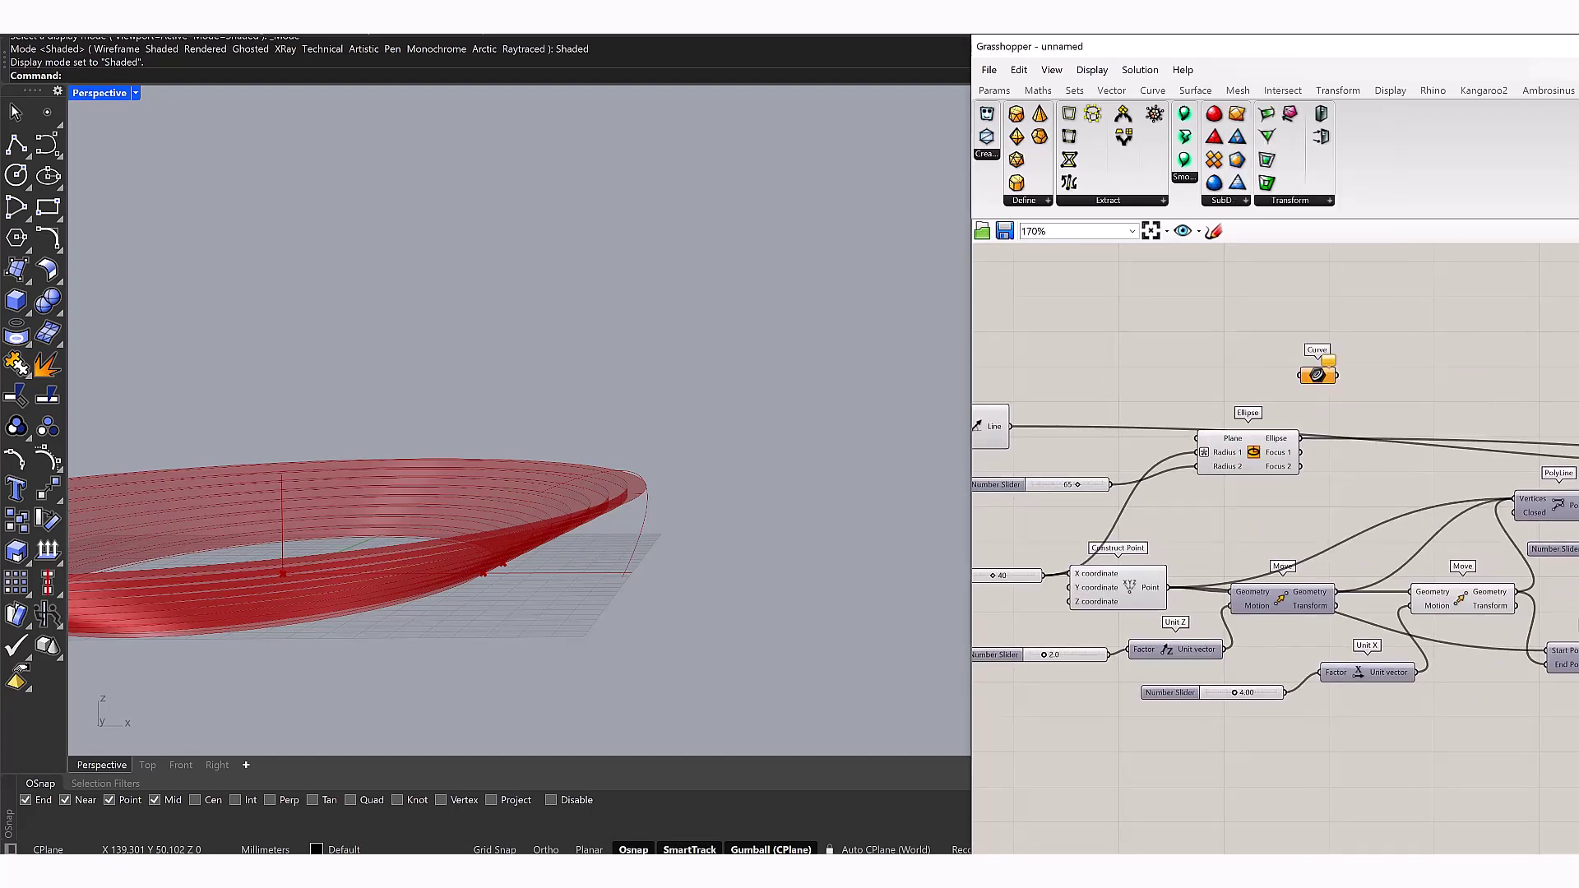
{"action": "left_click_drag", "start_coordinate": [1317, 375], "coordinate": [1385, 355]}
{"action": "right_click_drag", "start_coordinate": [1193, 312], "coordinate": [1293, 302]}
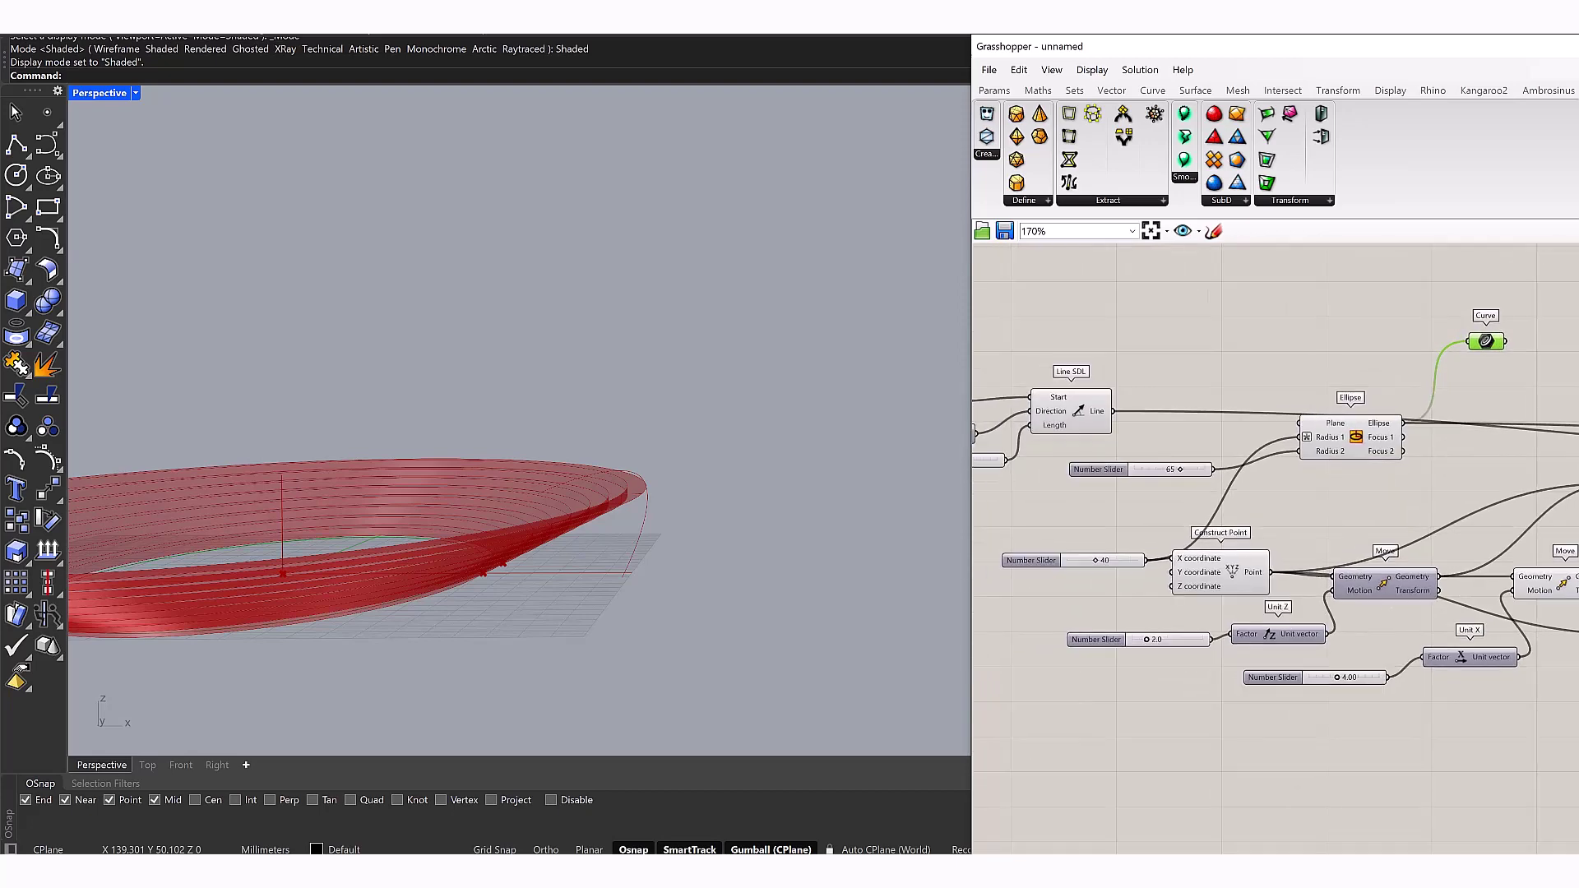
Add a second Curve parameter fed by the Line SDL output and place it above the first Curve parameter
{"action": "double_click", "coordinate": [1218, 342]}
{"action": "type", "text": "curve"}
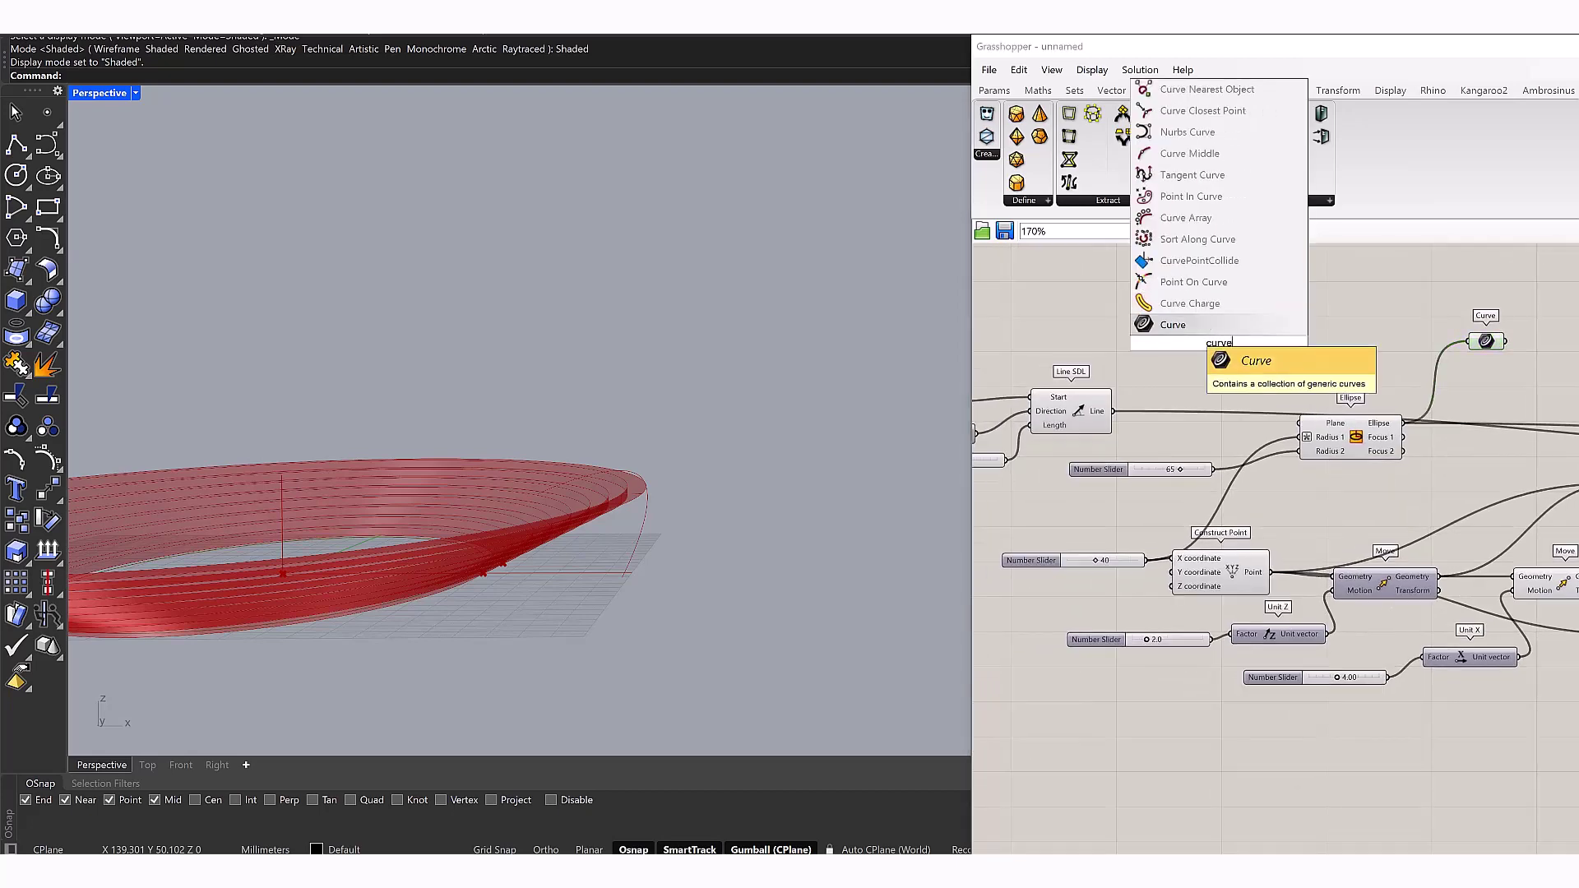
{"action": "key", "text": "Return"}
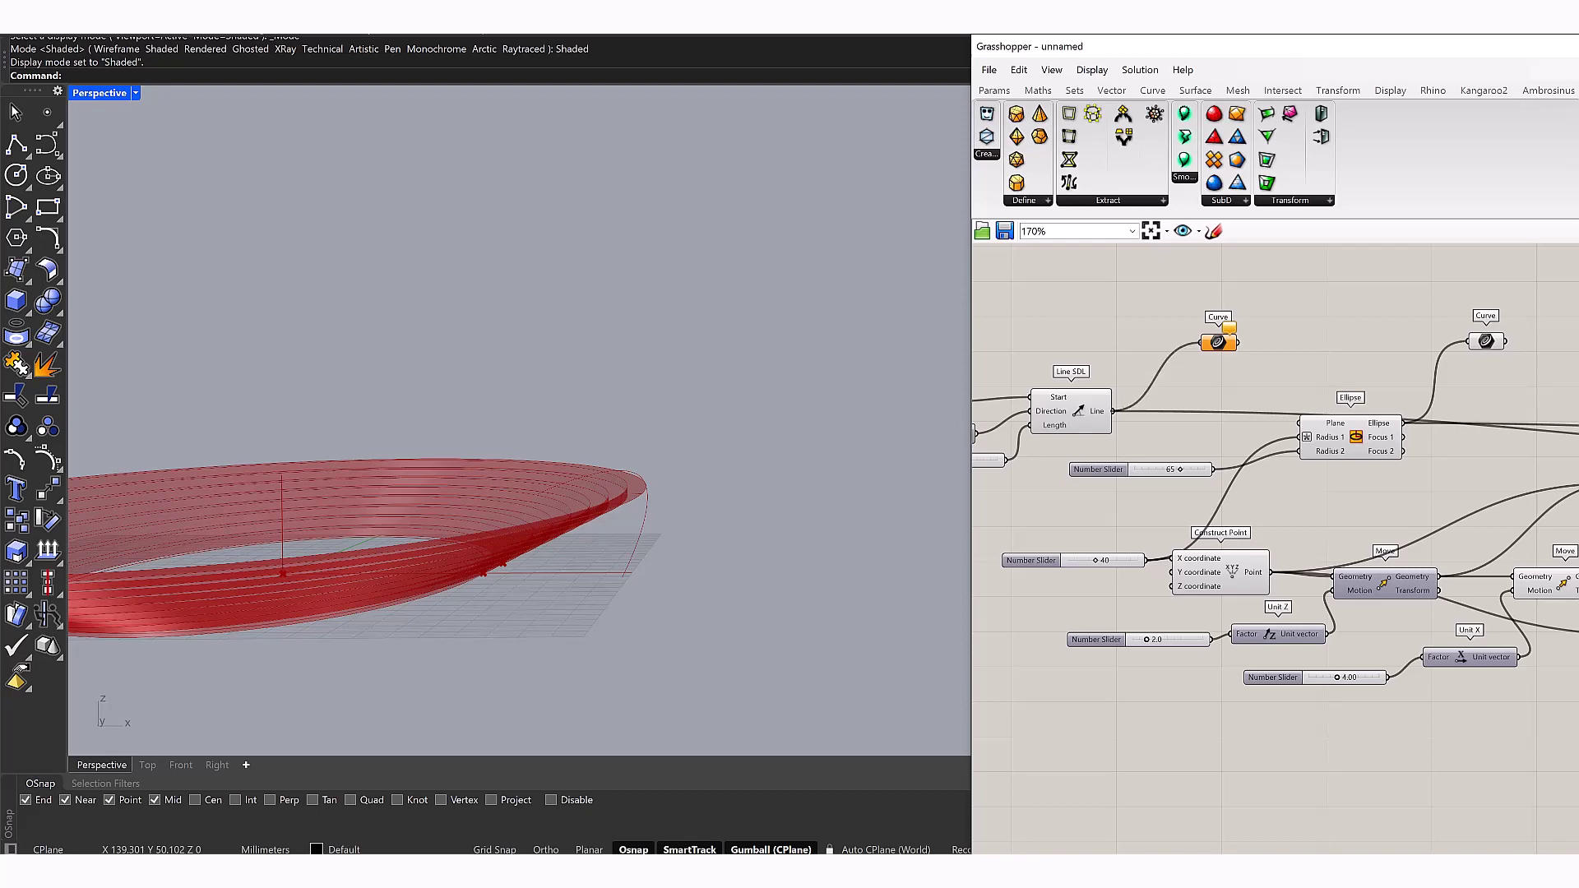
{"action": "left_click_drag", "start_coordinate": [1218, 342], "coordinate": [1479, 291]}
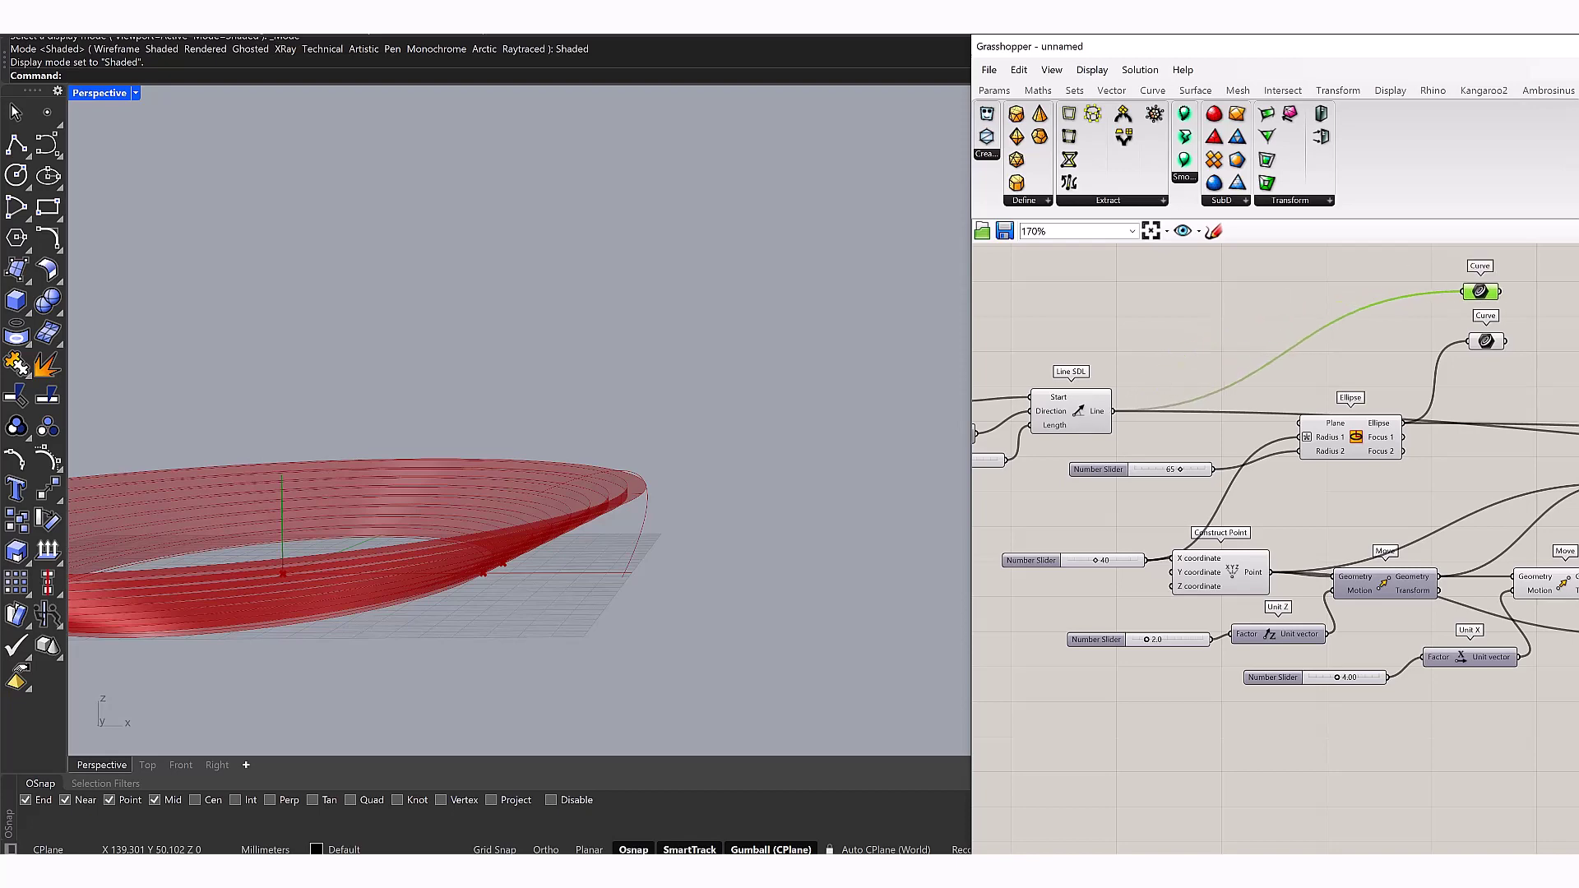
Move both Curve parameters across the canvas to just beneath the Interpolate component
{"action": "scroll", "coordinate": [1275, 526], "scroll_direction": "down", "scroll_amount": 3}
{"action": "left_click_drag", "start_coordinate": [1155, 351], "coordinate": [1246, 717]}
{"action": "scroll", "coordinate": [1152, 409], "scroll_direction": "up", "scroll_amount": 3}
{"action": "left_click", "coordinate": [1332, 740]}
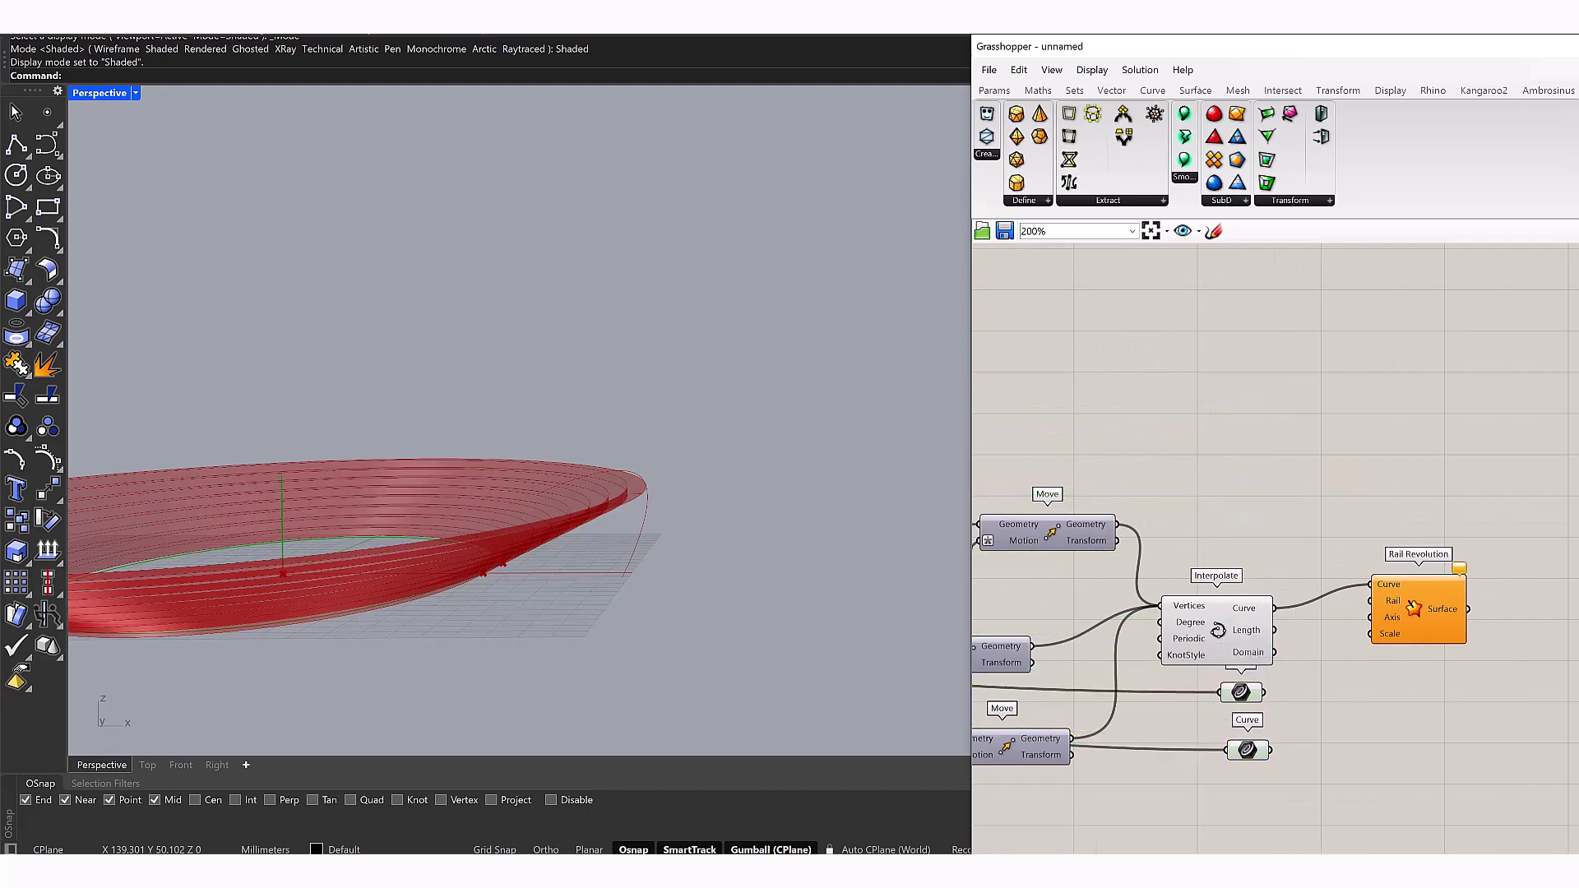
{"action": "scroll", "coordinate": [1345, 822], "scroll_direction": "up", "scroll_amount": 3}
{"action": "right_click_drag", "start_coordinate": [1233, 535], "coordinate": [1295, 552]}
Connect the line's Curve parameter to the new Rail Revolution's Axis input and the ellipse's Curve parameter to its Rail input
{"action": "left_click", "coordinate": [1135, 403]}
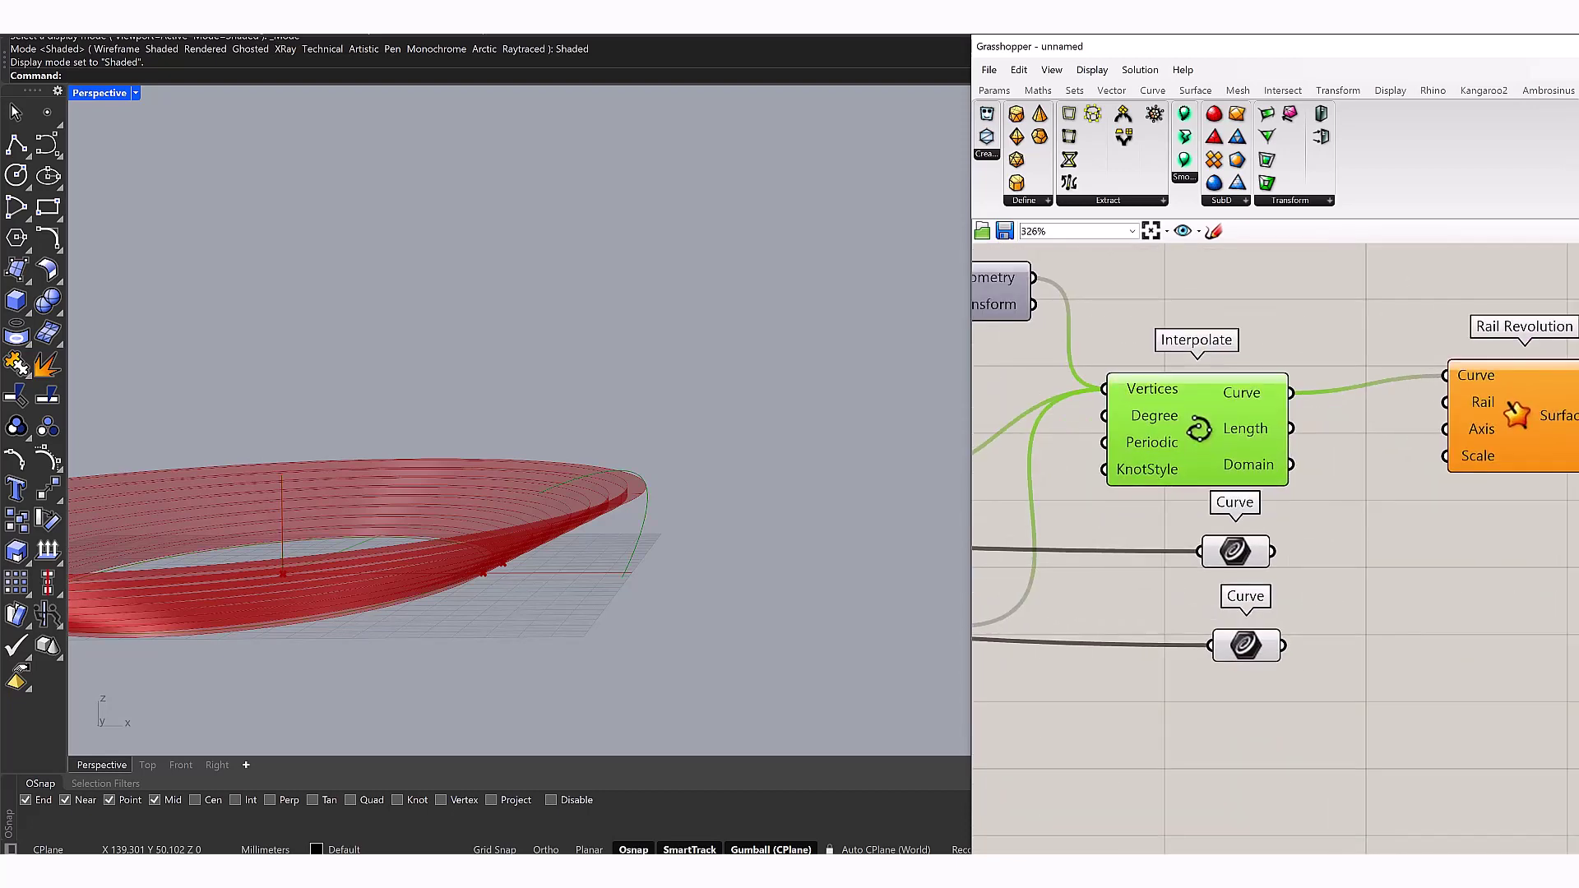
{"action": "left_click", "coordinate": [1234, 551]}
{"action": "right_click_drag", "start_coordinate": [493, 411], "coordinate": [493, 461]}
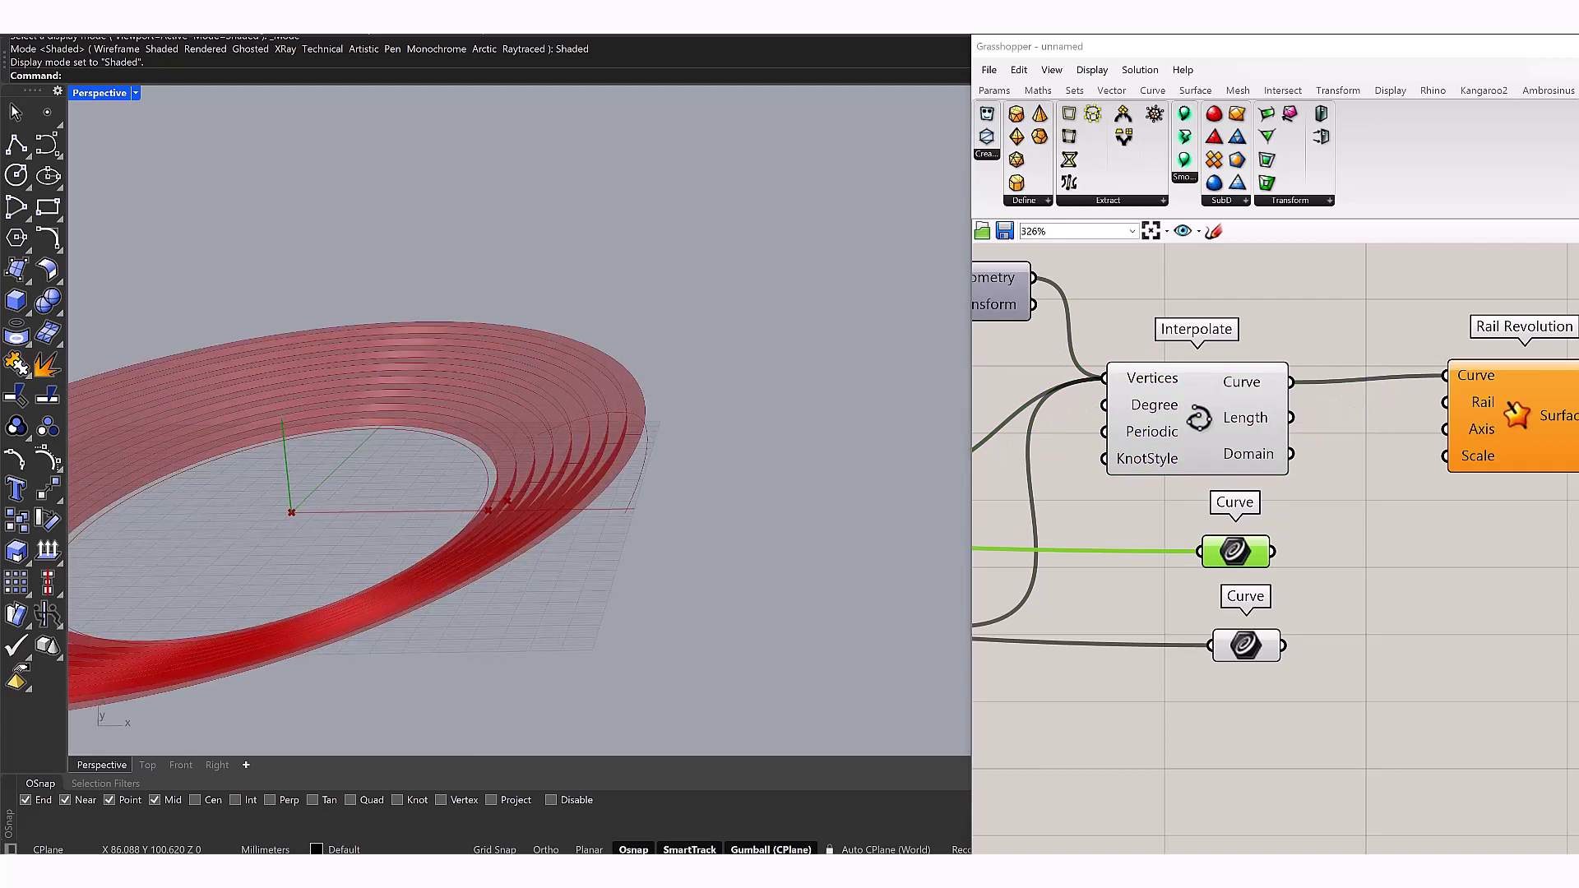
{"action": "left_click_drag", "start_coordinate": [1445, 429], "coordinate": [1375, 484]}
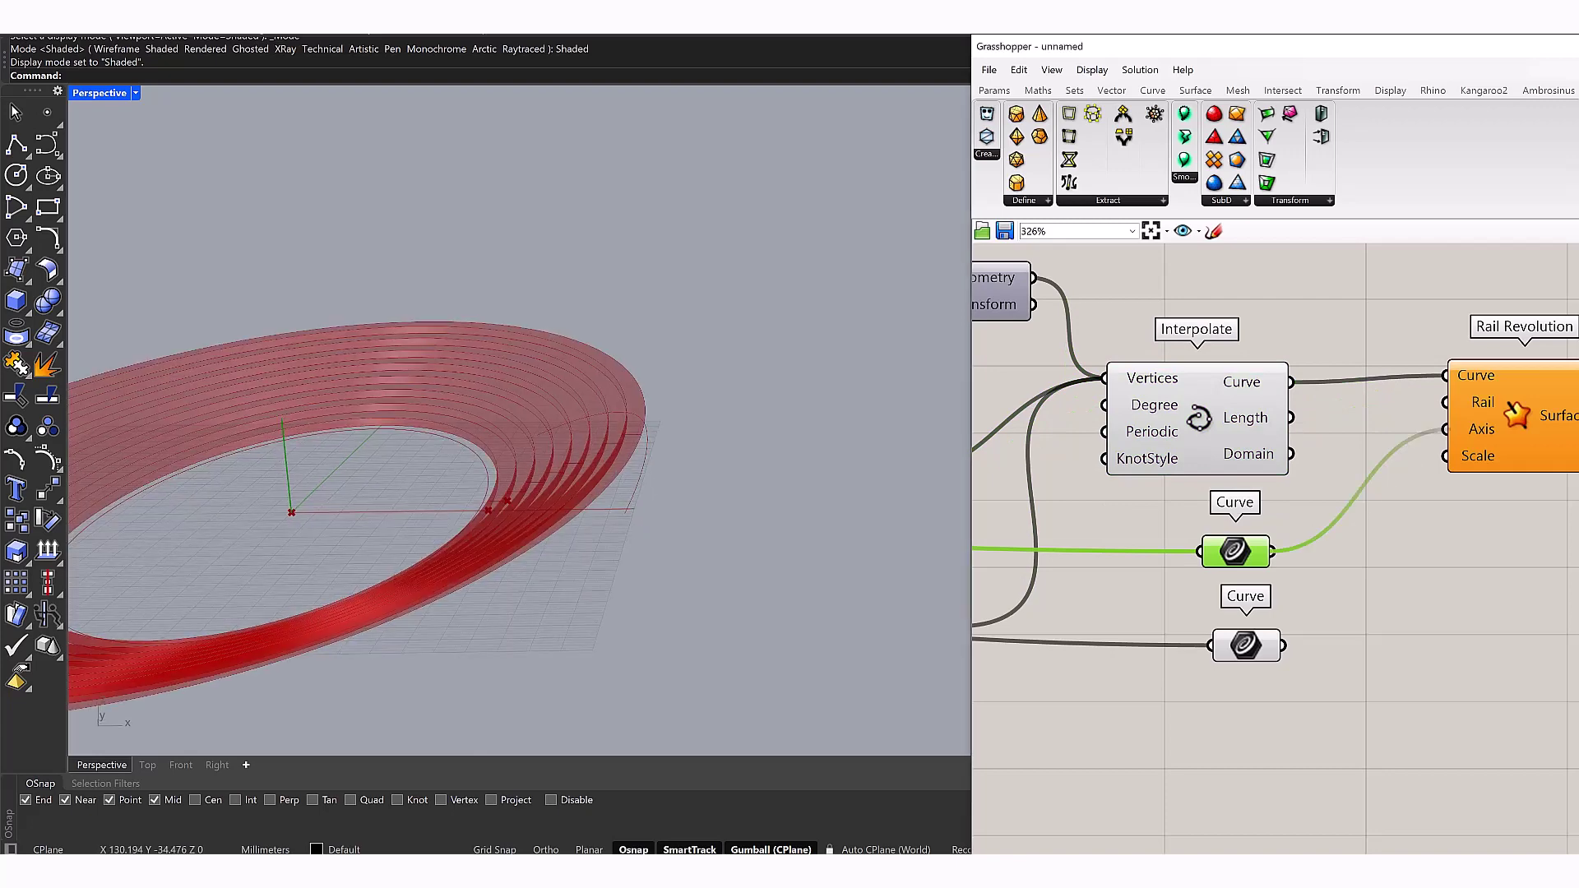
{"action": "left_click_drag", "start_coordinate": [1283, 644], "coordinate": [1445, 402]}
{"action": "scroll", "coordinate": [493, 493], "scroll_direction": "down", "scroll_amount": 3}
{"action": "right_click_drag", "start_coordinate": [493, 493], "coordinate": [432, 459]}
{"action": "scroll", "coordinate": [670, 475], "scroll_direction": "up", "scroll_amount": 5}
{"action": "scroll", "coordinate": [1274, 542], "scroll_direction": "down", "scroll_amount": 3}
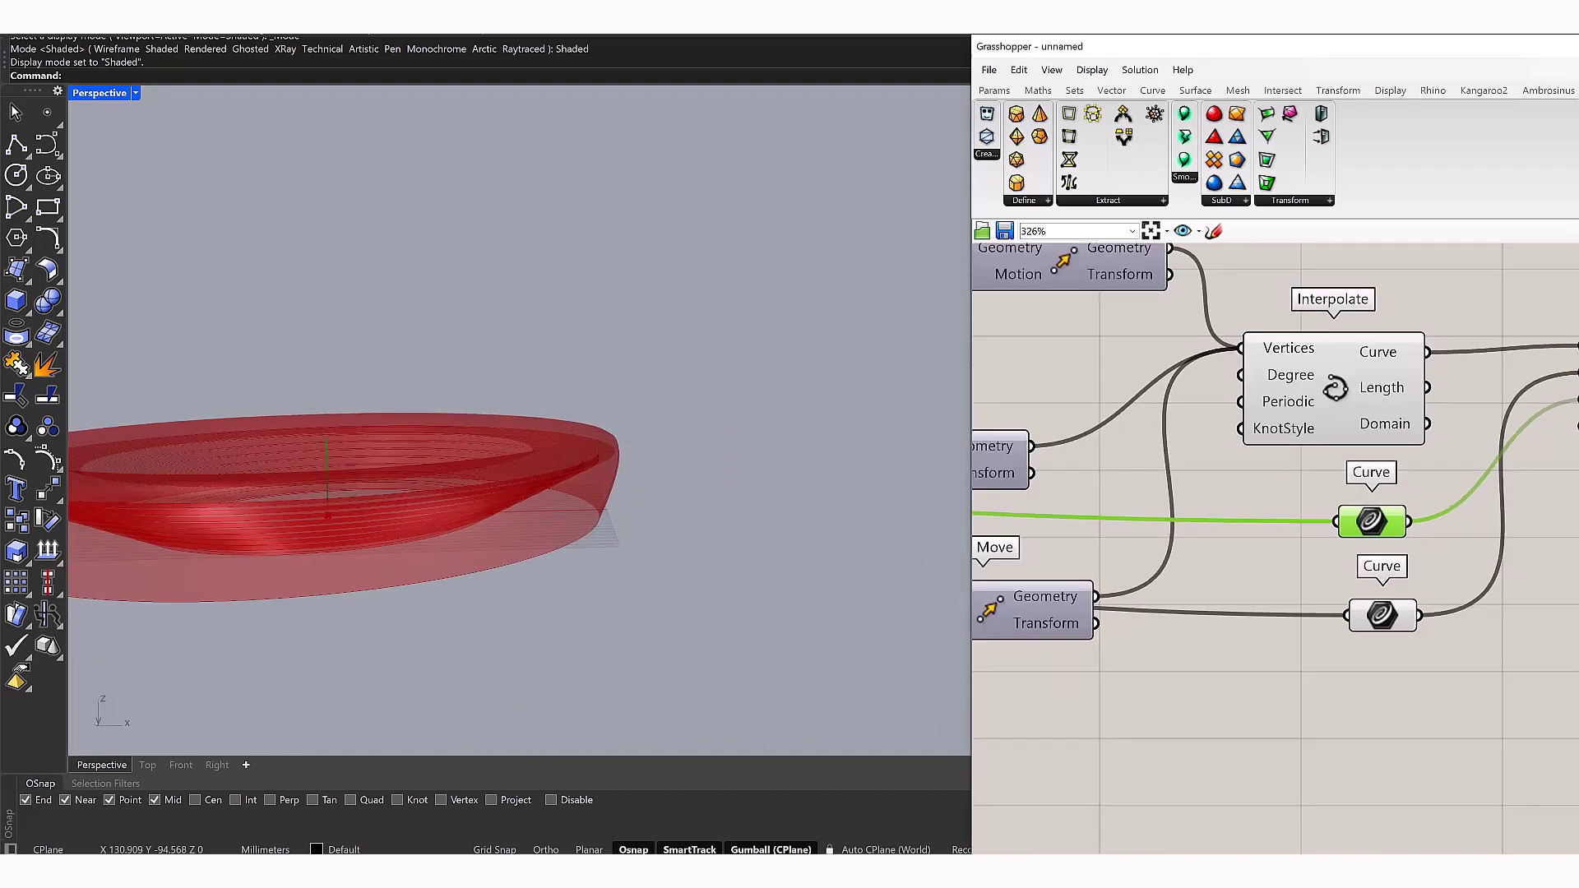
Try different heights on the slider of the Unit Z below End Points and set it to 6.00
{"action": "right_click_drag", "start_coordinate": [1275, 543], "coordinate": [1348, 576]}
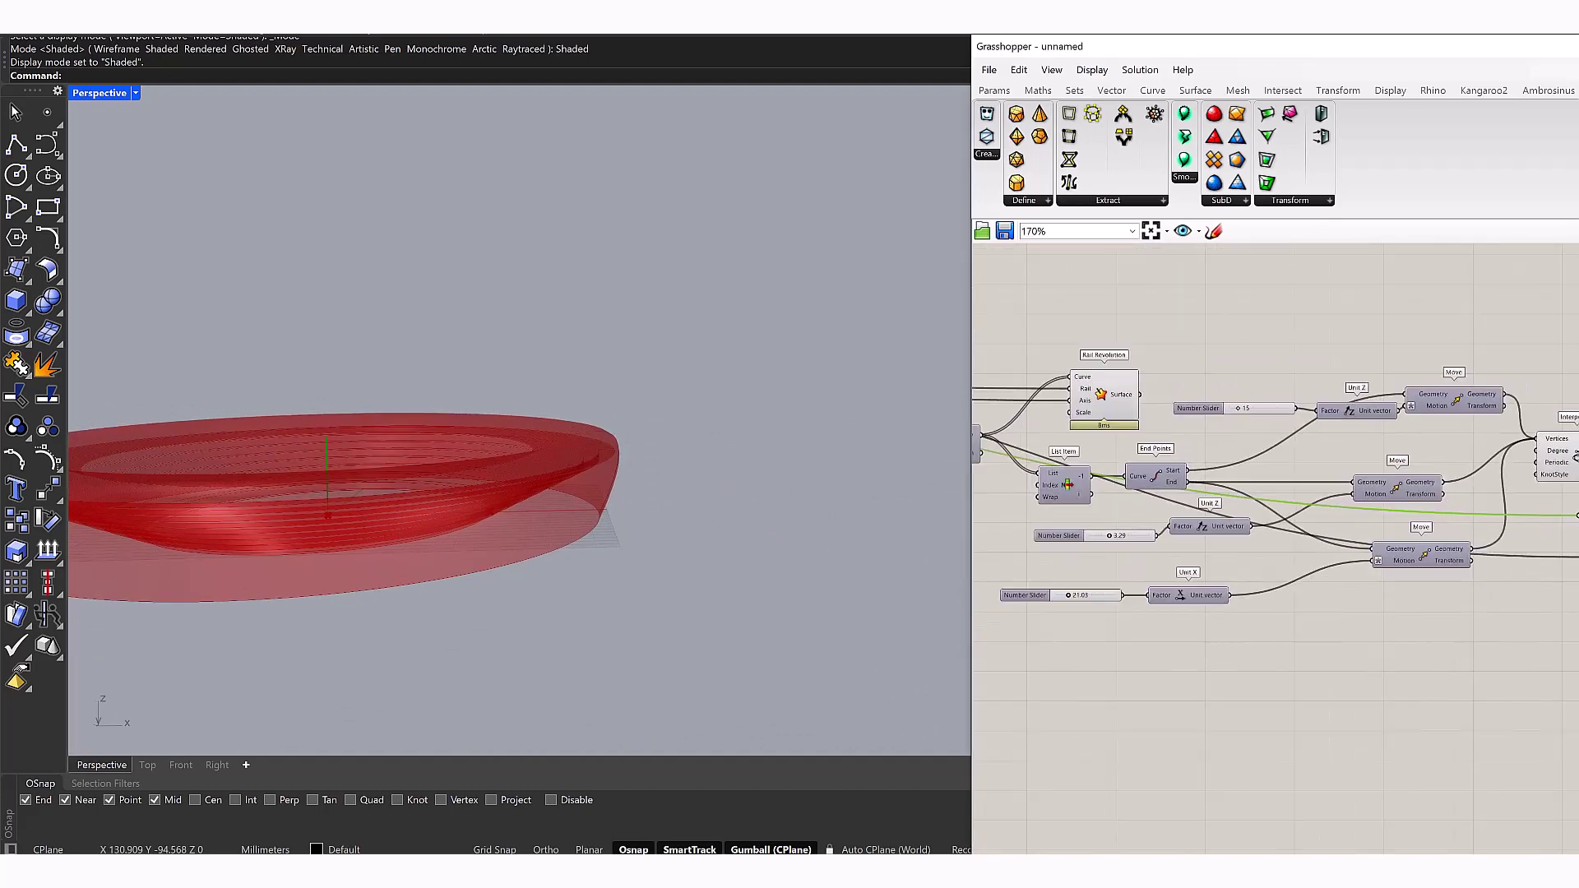
{"action": "scroll", "coordinate": [1275, 493], "scroll_direction": "up", "scroll_amount": 5}
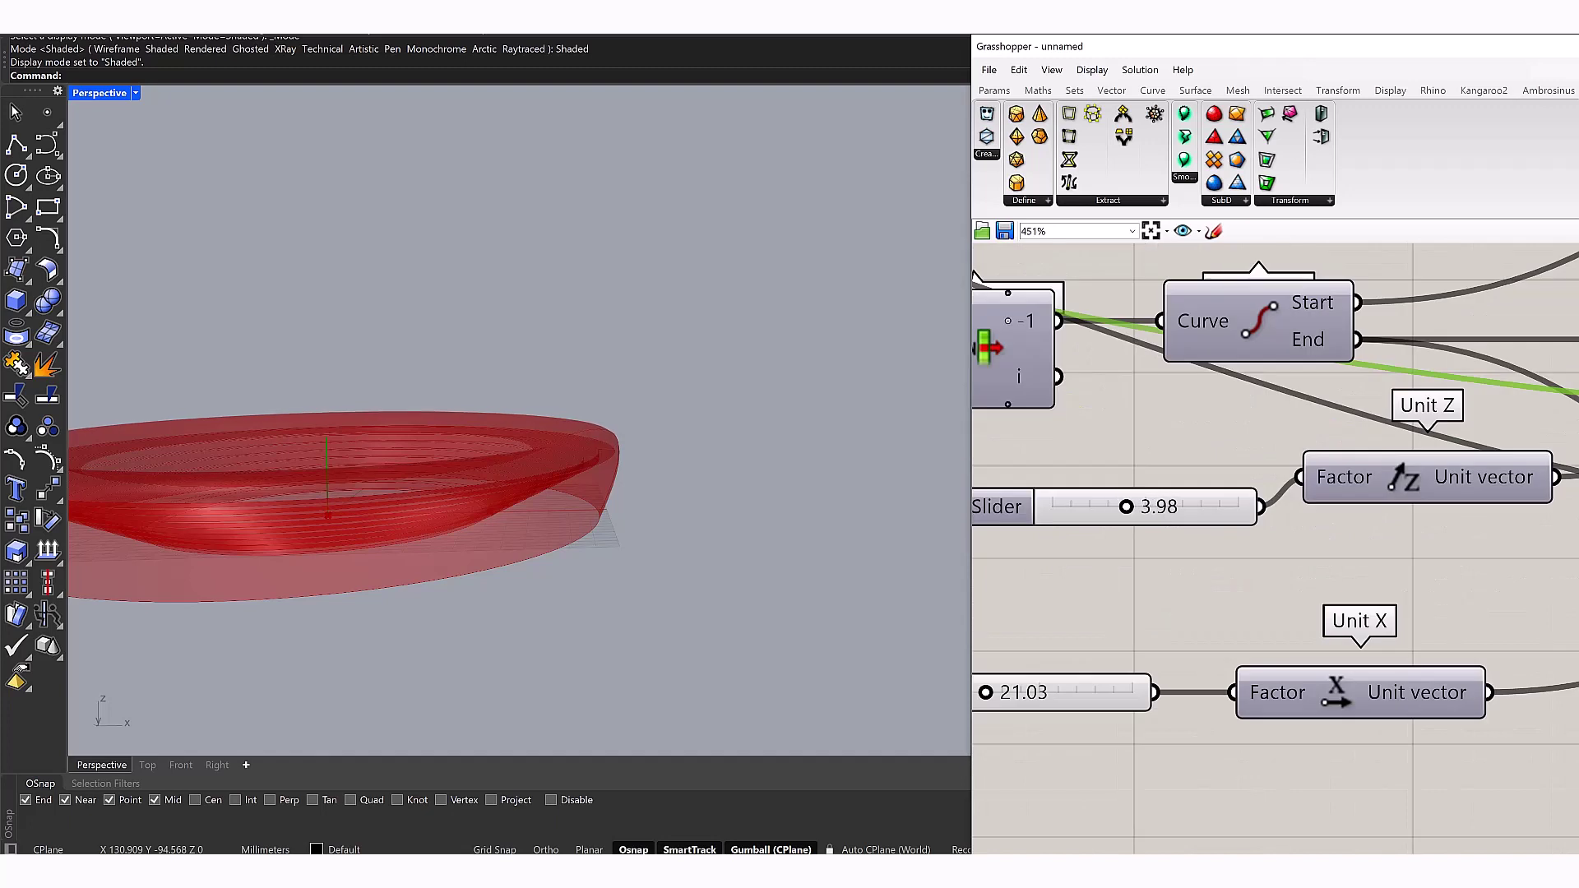
{"action": "left_click_drag", "start_coordinate": [1139, 505], "coordinate": [1162, 506]}
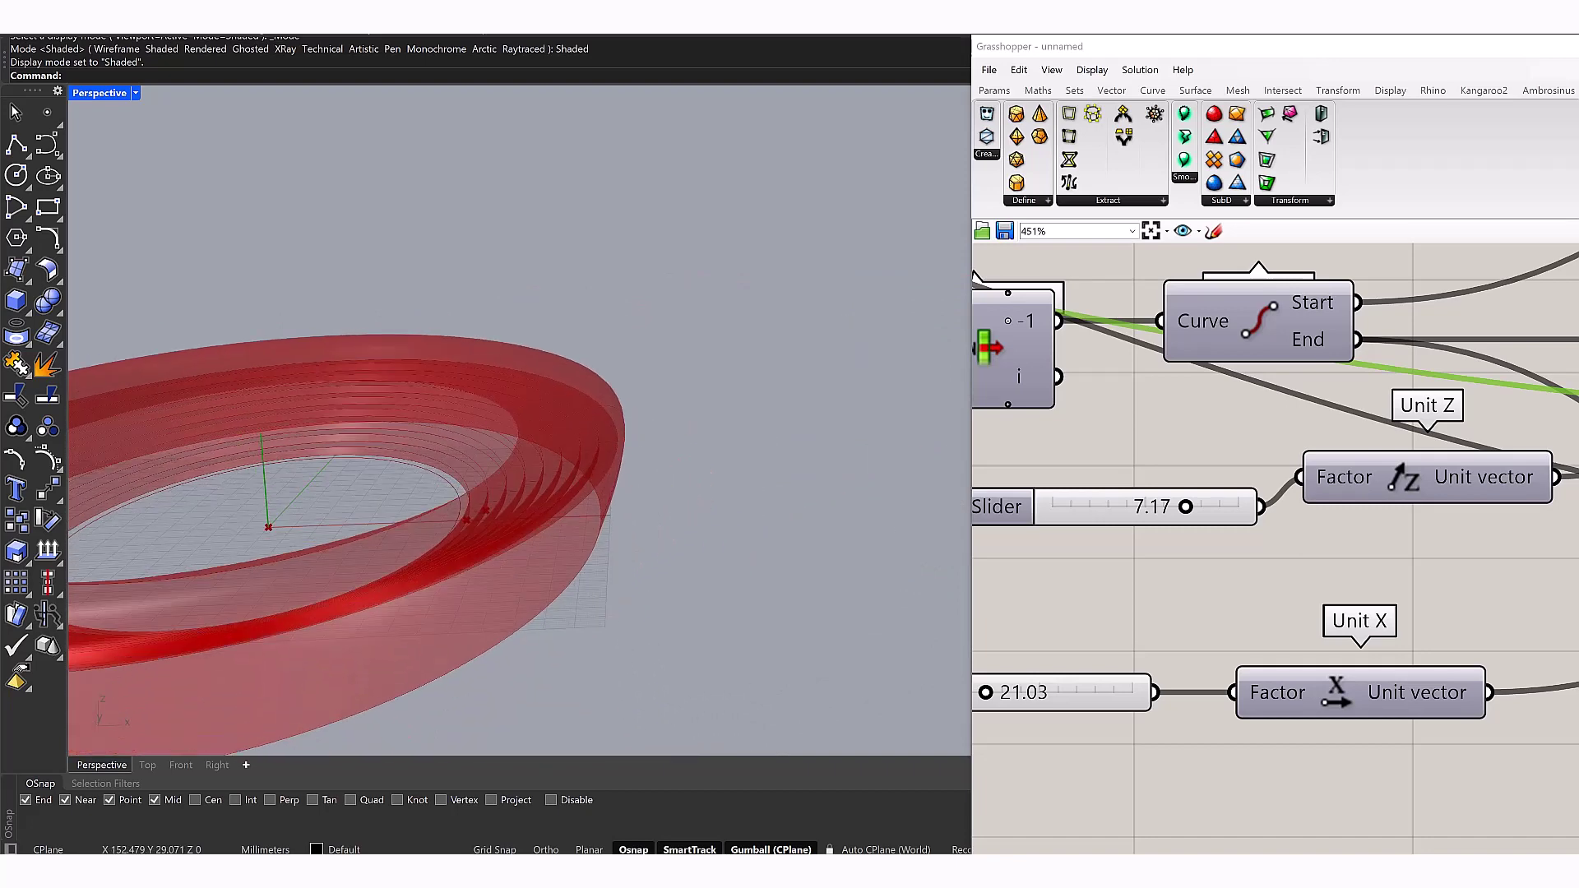
{"action": "left_click_drag", "start_coordinate": [1185, 506], "coordinate": [1164, 505]}
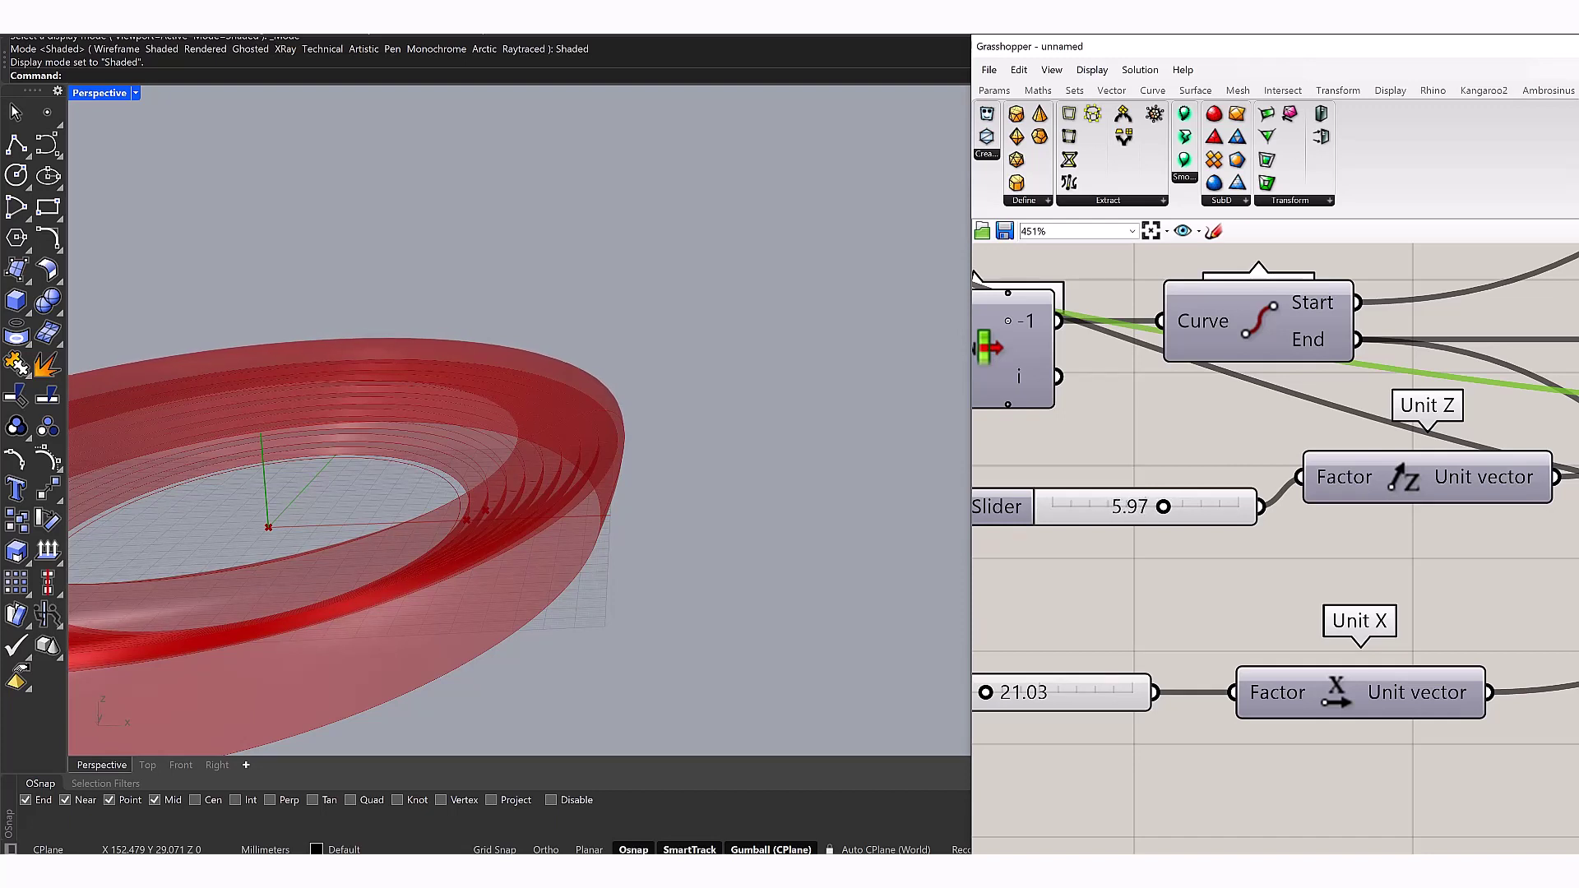
{"action": "double_click", "coordinate": [1162, 506]}
{"action": "key", "text": "Return"}
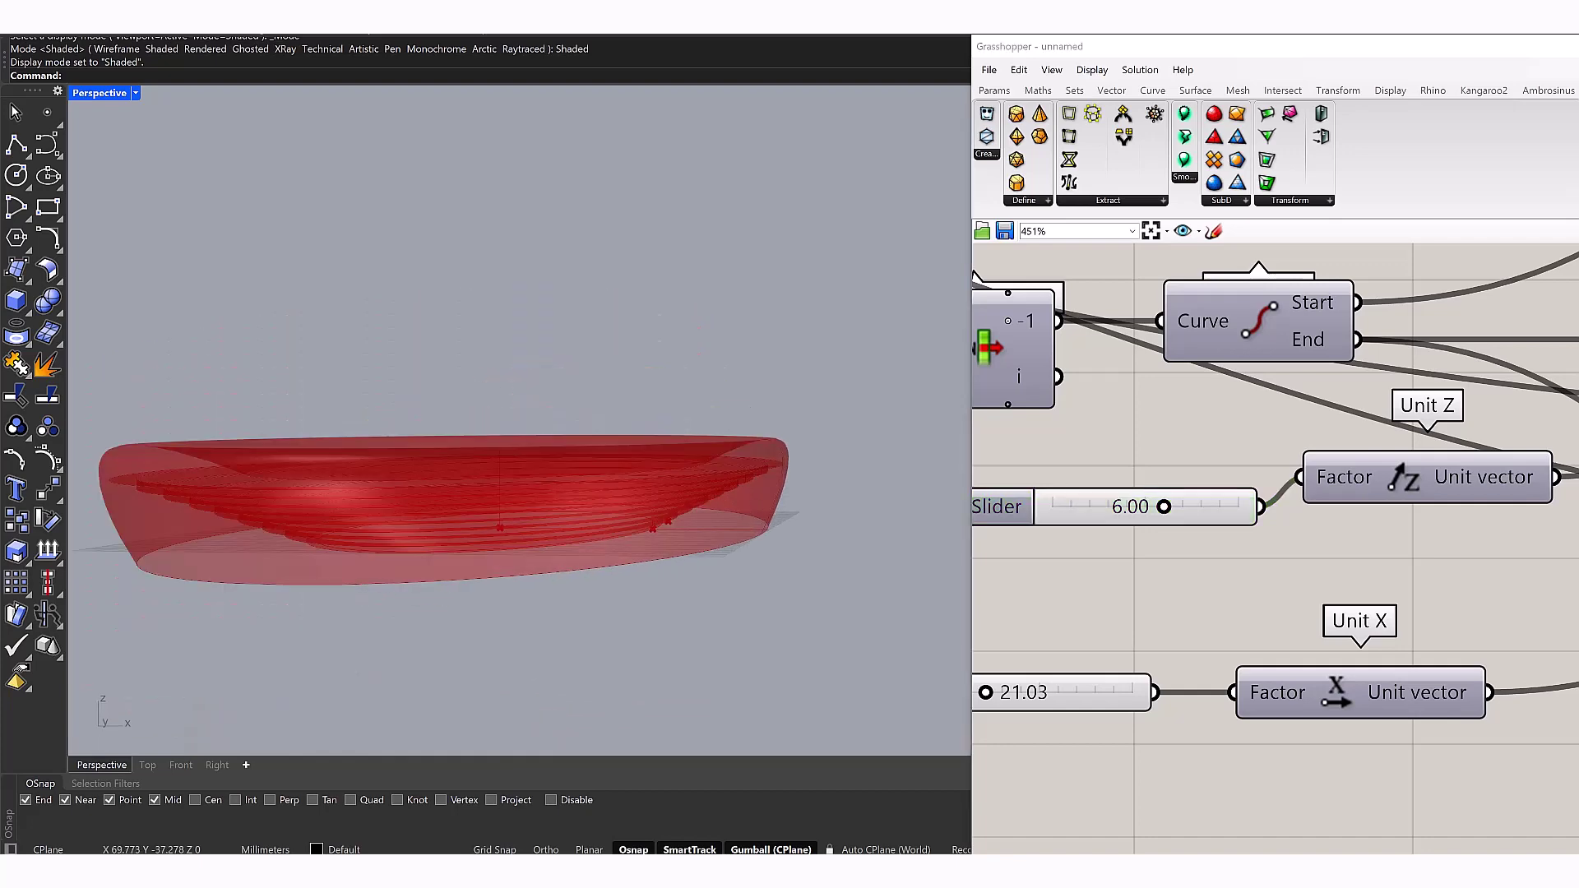
Turn on the preview of the upper Move component driven by the Unit Z with the slider set to 15
{"action": "scroll", "coordinate": [518, 420], "scroll_direction": "up", "scroll_amount": 3}
{"action": "scroll", "coordinate": [1275, 542], "scroll_direction": "down", "scroll_amount": 5}
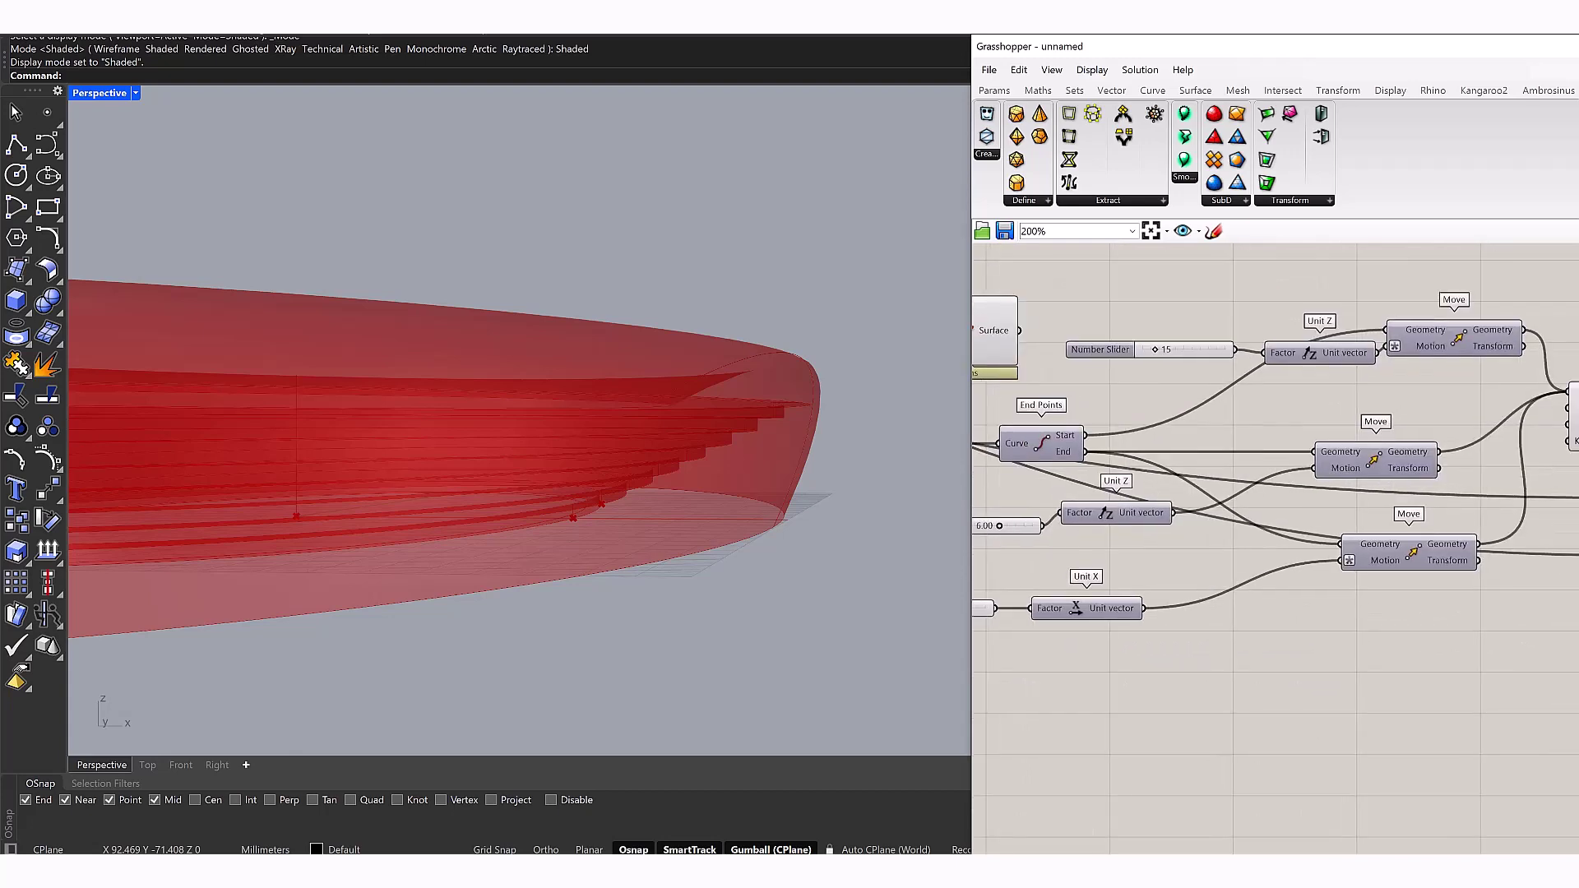
{"action": "left_click", "coordinate": [1408, 552]}
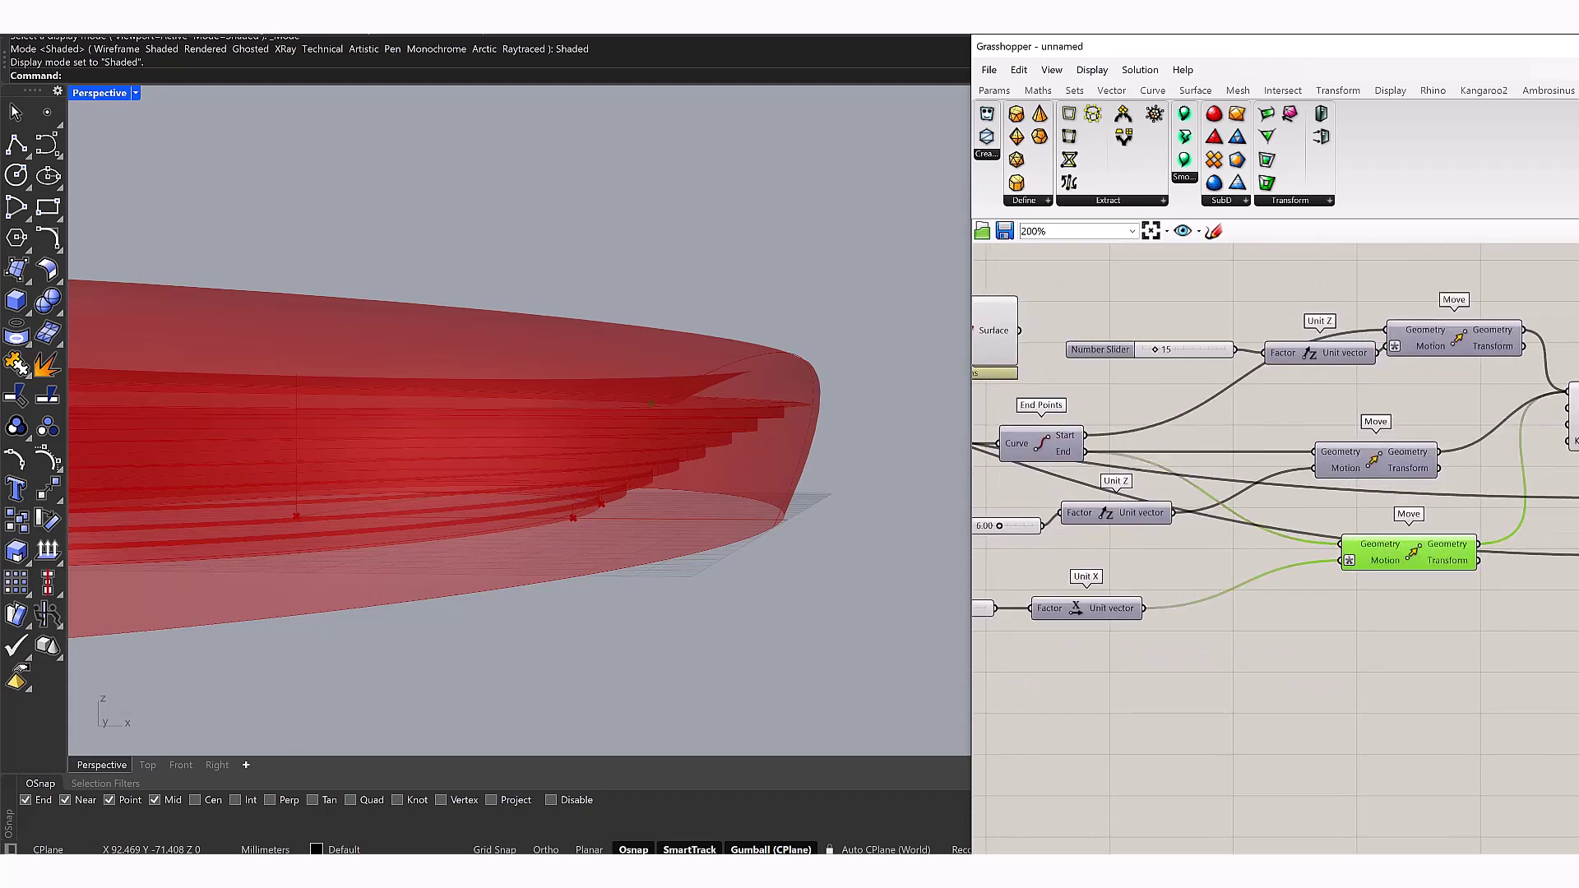
{"action": "right_click_drag", "start_coordinate": [1342, 560], "coordinate": [1272, 709]}
{"action": "left_click", "coordinate": [1361, 493]}
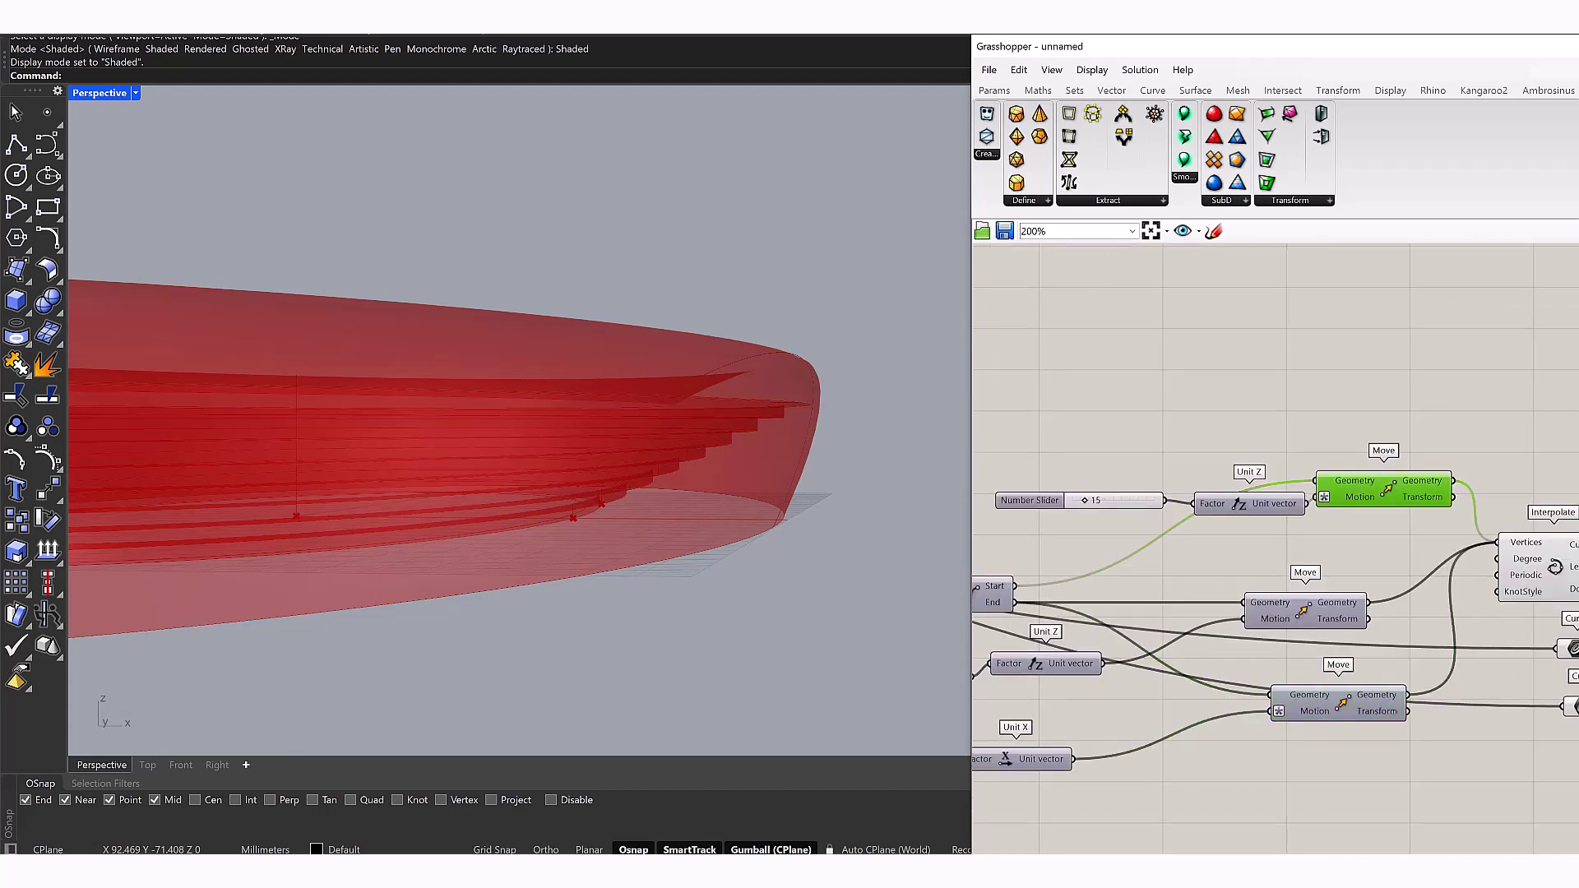
{"action": "scroll", "coordinate": [460, 370], "scroll_direction": "up", "scroll_amount": 2}
{"action": "scroll", "coordinate": [781, 523], "scroll_direction": "up", "scroll_amount": 1}
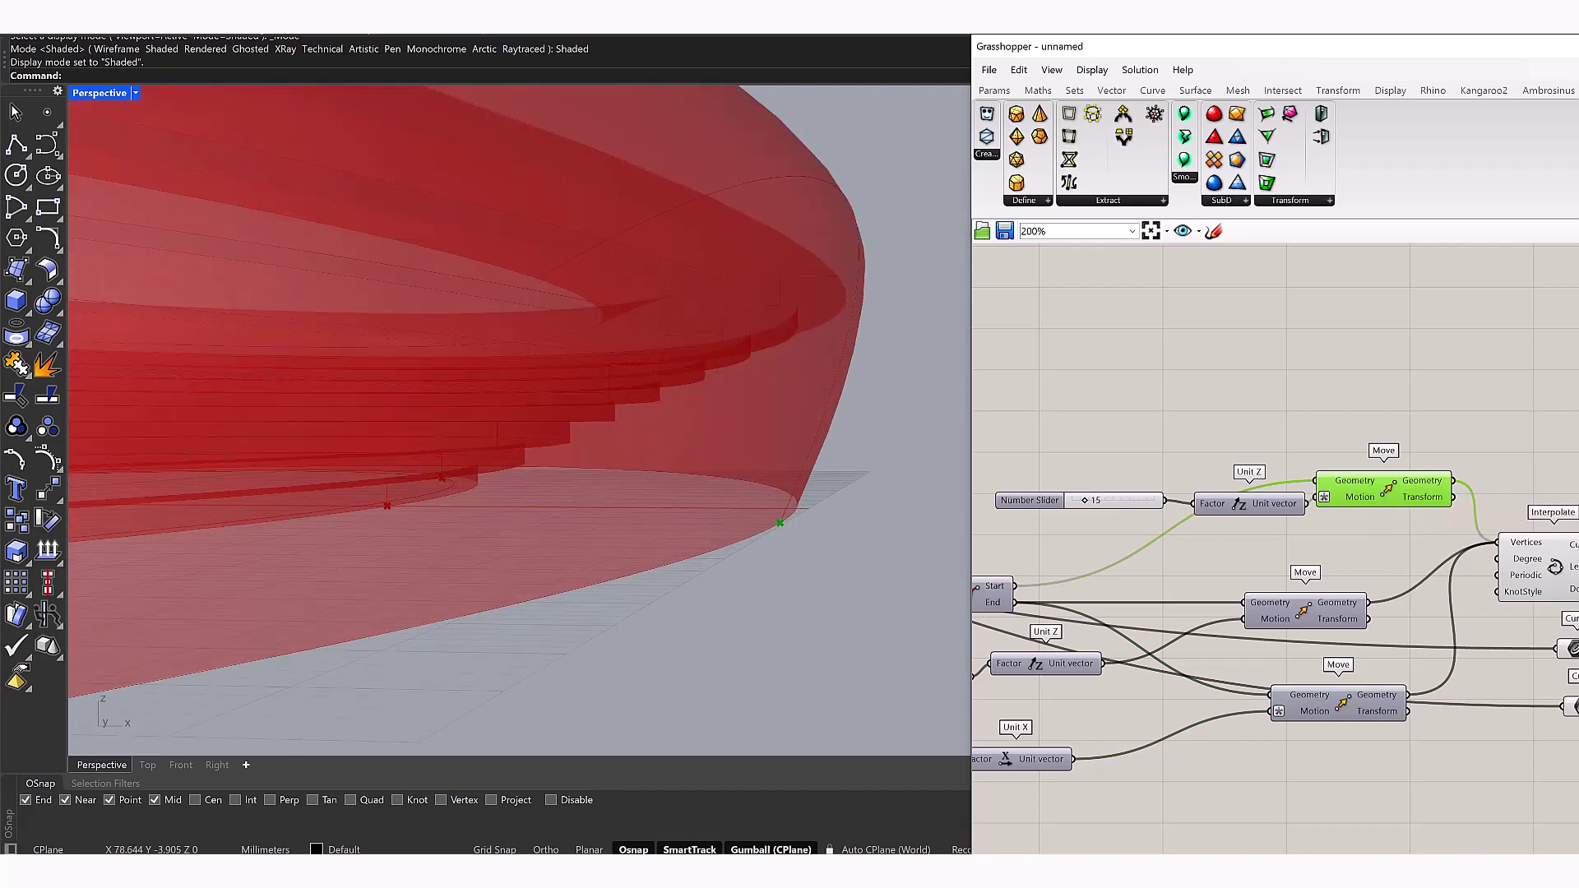
Move the upper Unit Z component and its number slider up so both line up with the Move component
{"action": "right_click_drag", "start_coordinate": [1275, 576], "coordinate": [1339, 582]}
{"action": "scroll", "coordinate": [1287, 534], "scroll_direction": "up", "scroll_amount": 3}
{"action": "left_click_drag", "start_coordinate": [1316, 506], "coordinate": [1321, 454]}
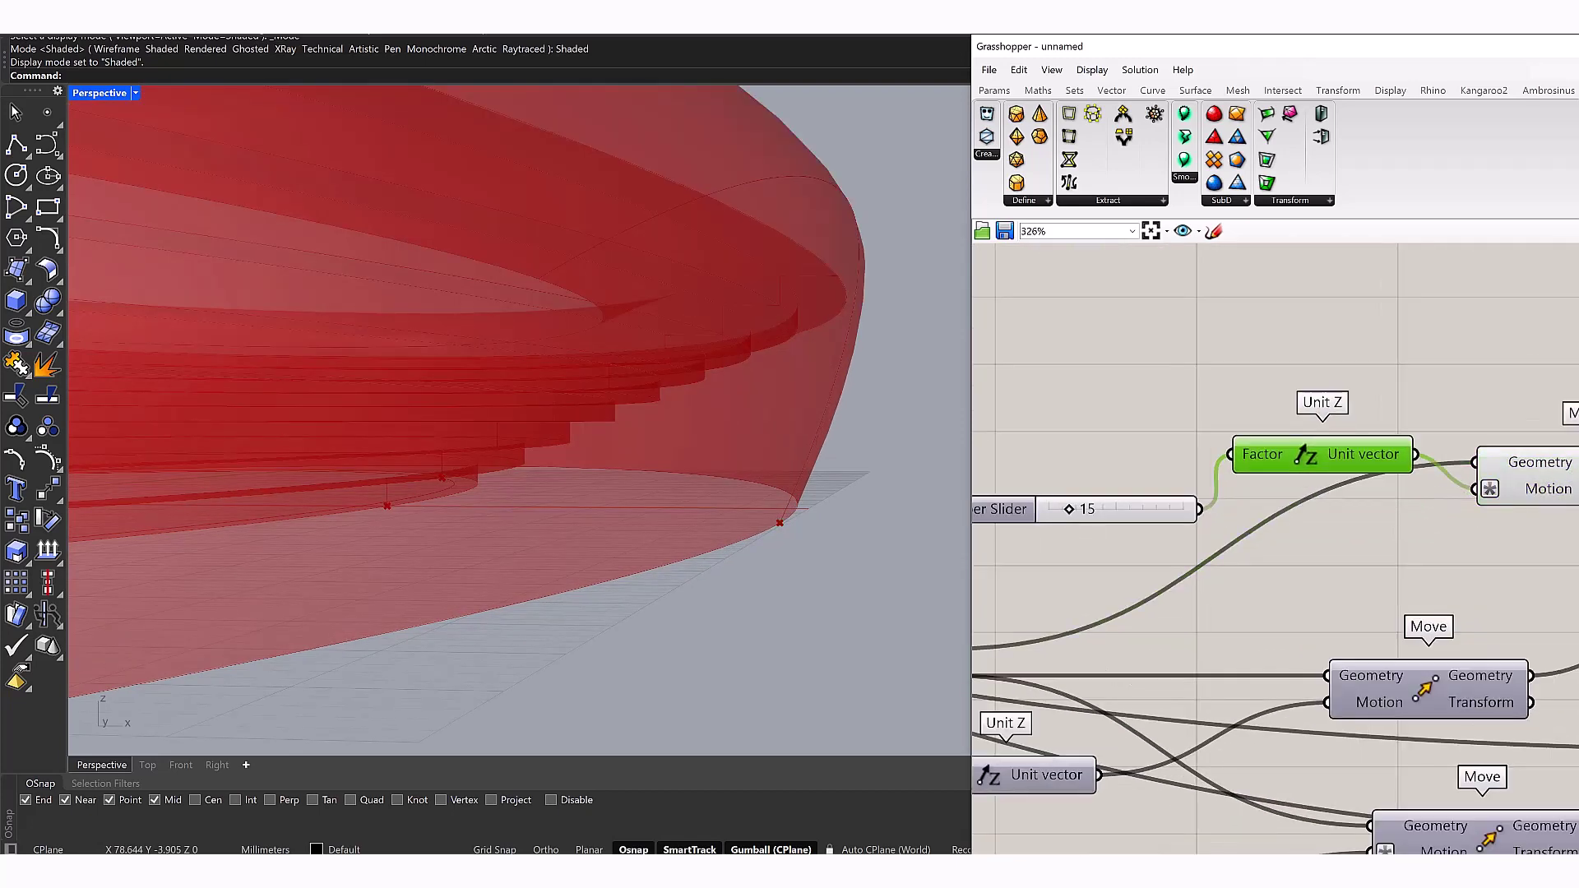
{"action": "left_click", "coordinate": [1110, 486]}
{"action": "left_click_drag", "start_coordinate": [1110, 486], "coordinate": [1105, 454]}
{"action": "left_click", "coordinate": [1253, 346]}
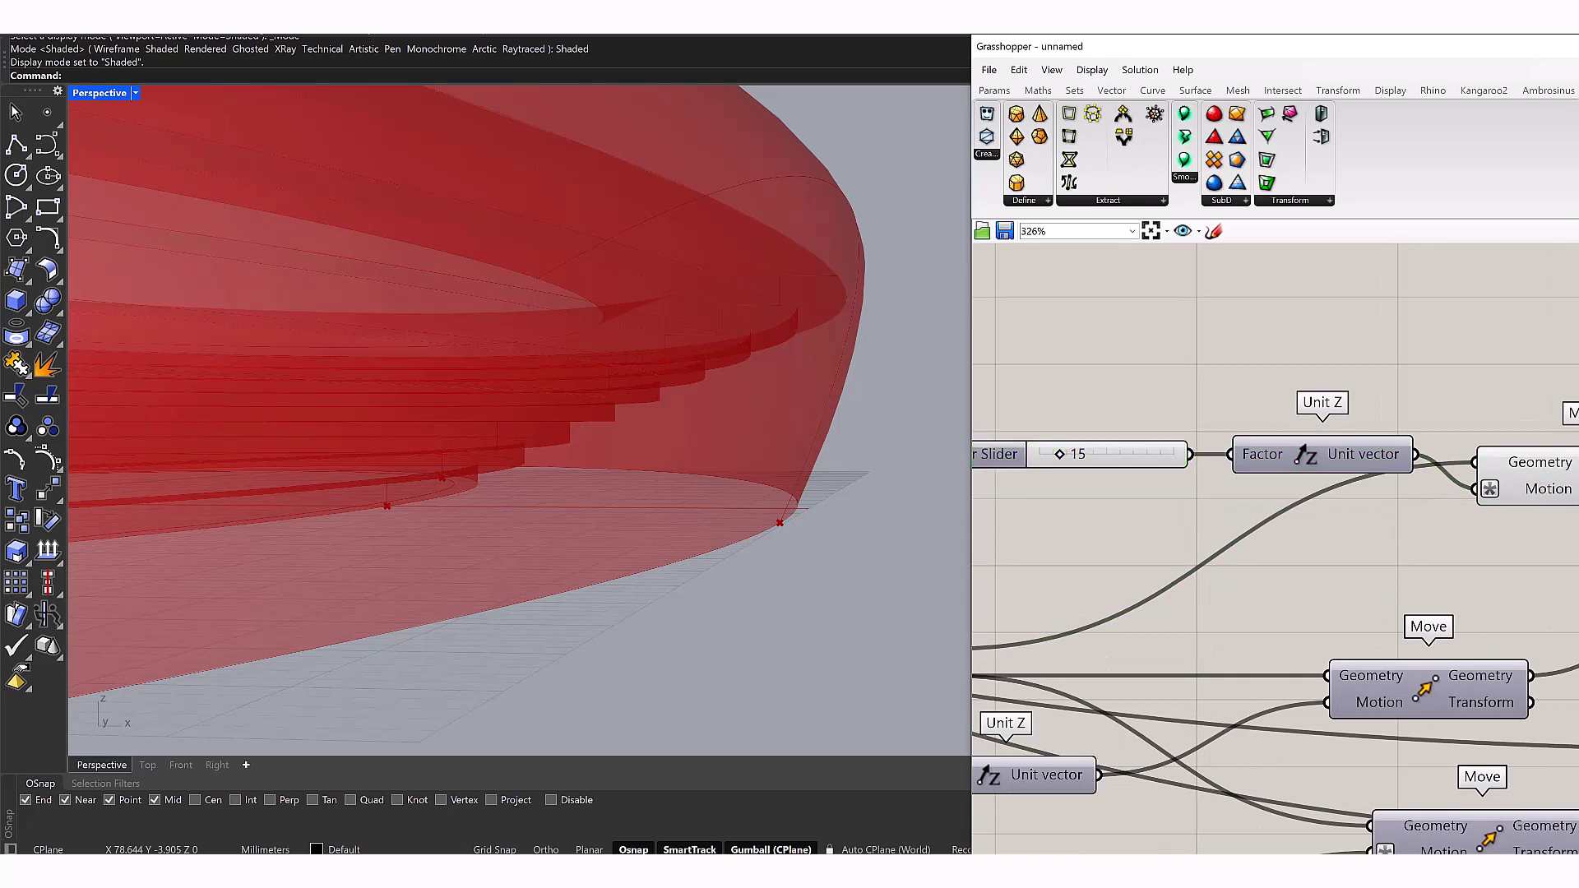
Add a Vector XYZ component and place it just above the upper Unit Z
{"action": "double_click", "coordinate": [1253, 345]}
{"action": "type", "text": "vector"}
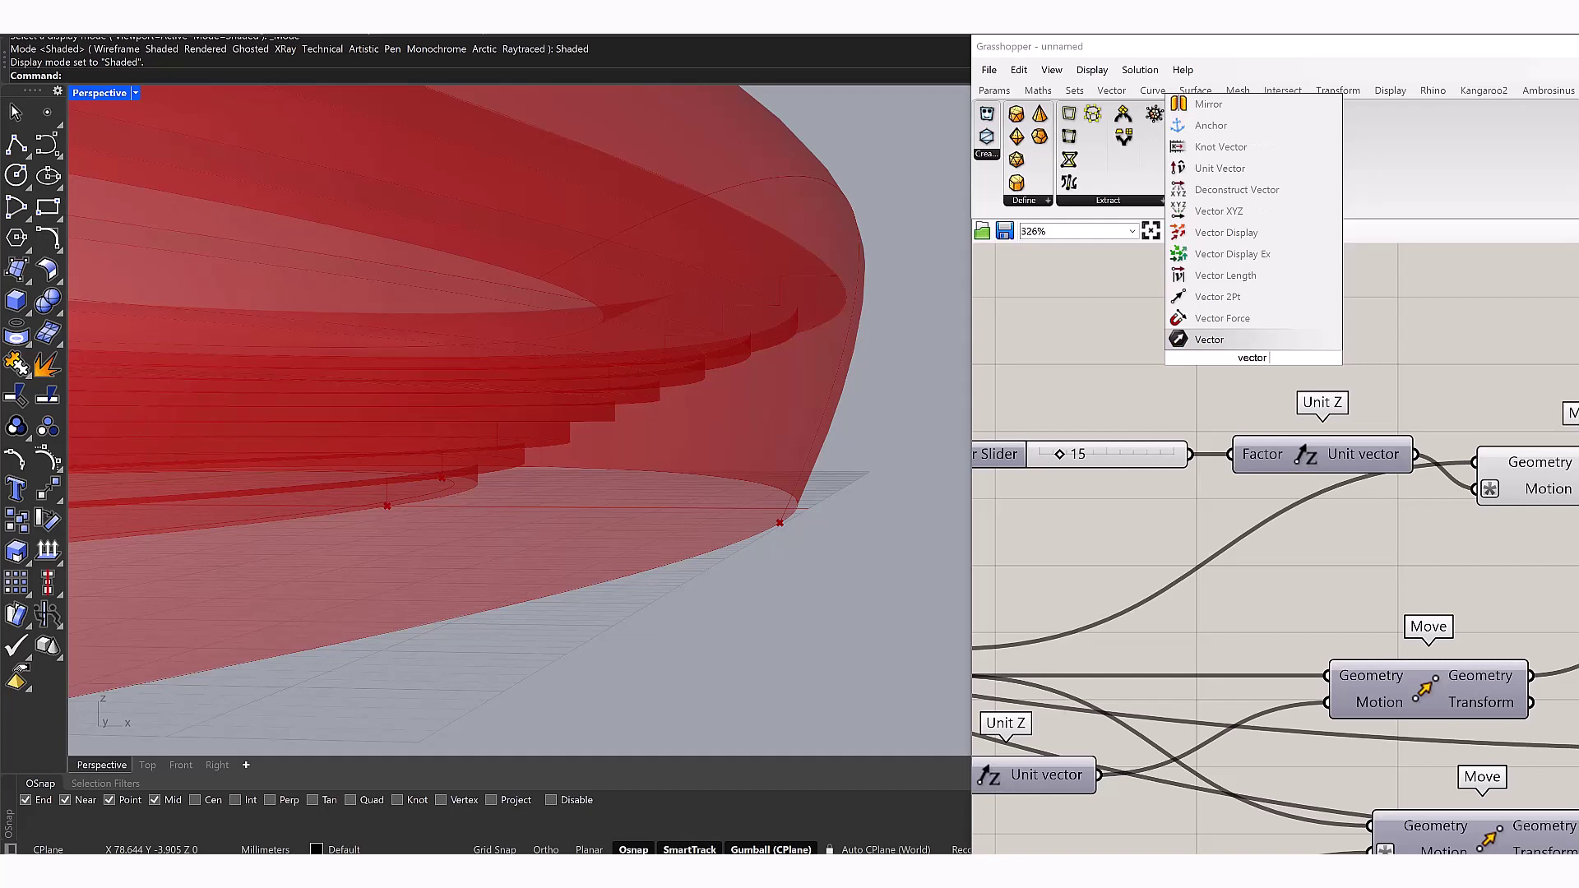
{"action": "type", "text": " xyz"}
{"action": "key", "text": "Return"}
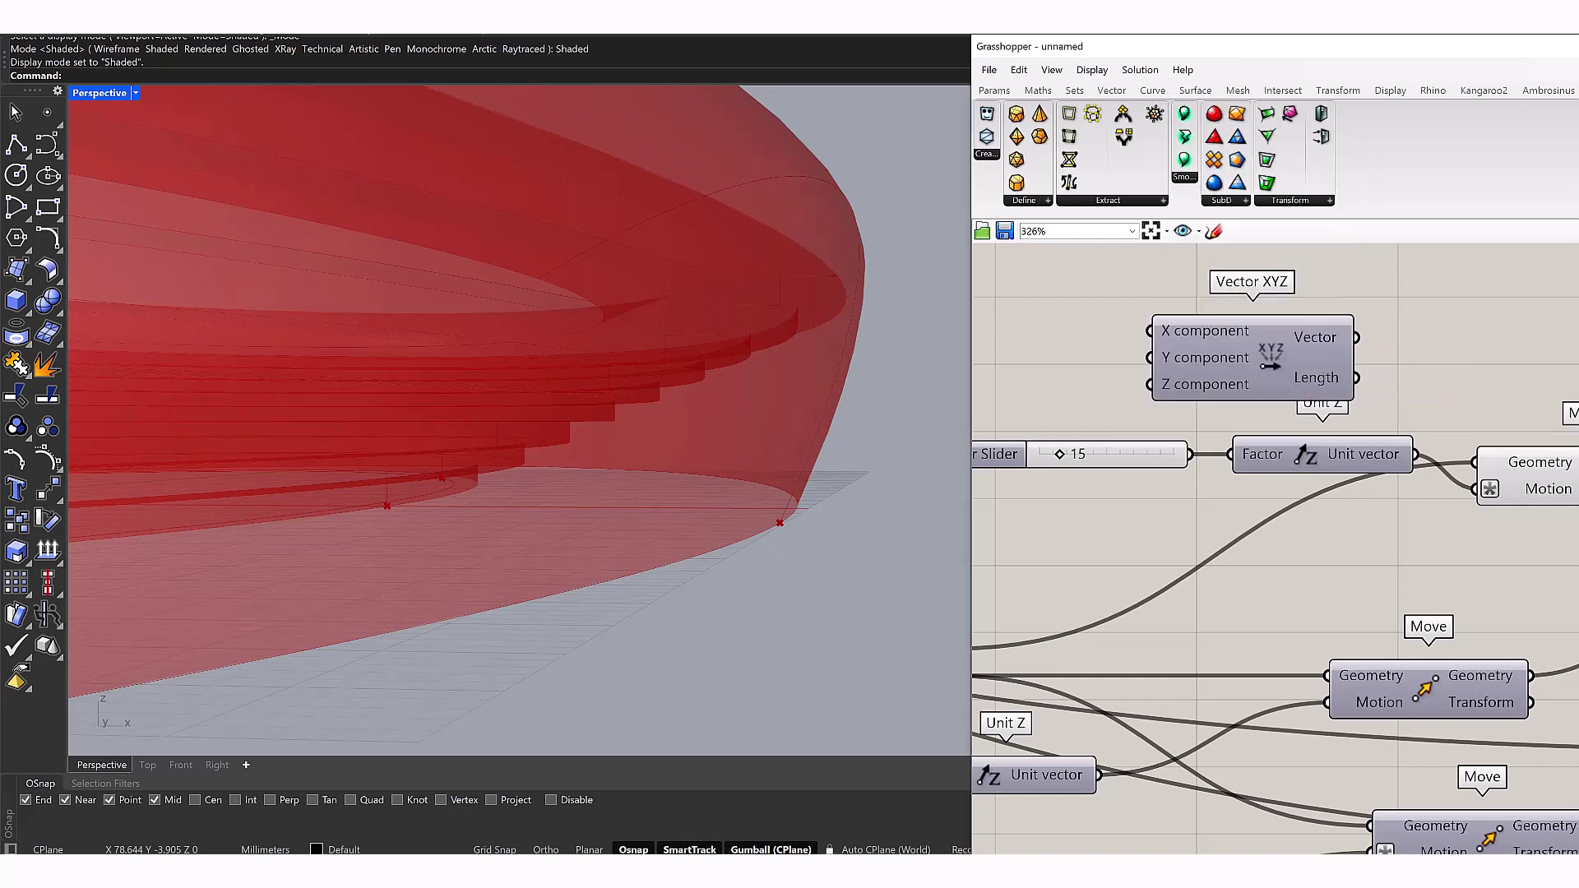
{"action": "left_click_drag", "start_coordinate": [1252, 358], "coordinate": [1301, 328]}
{"action": "right_click_drag", "start_coordinate": [1439, 575], "coordinate": [1363, 619]}
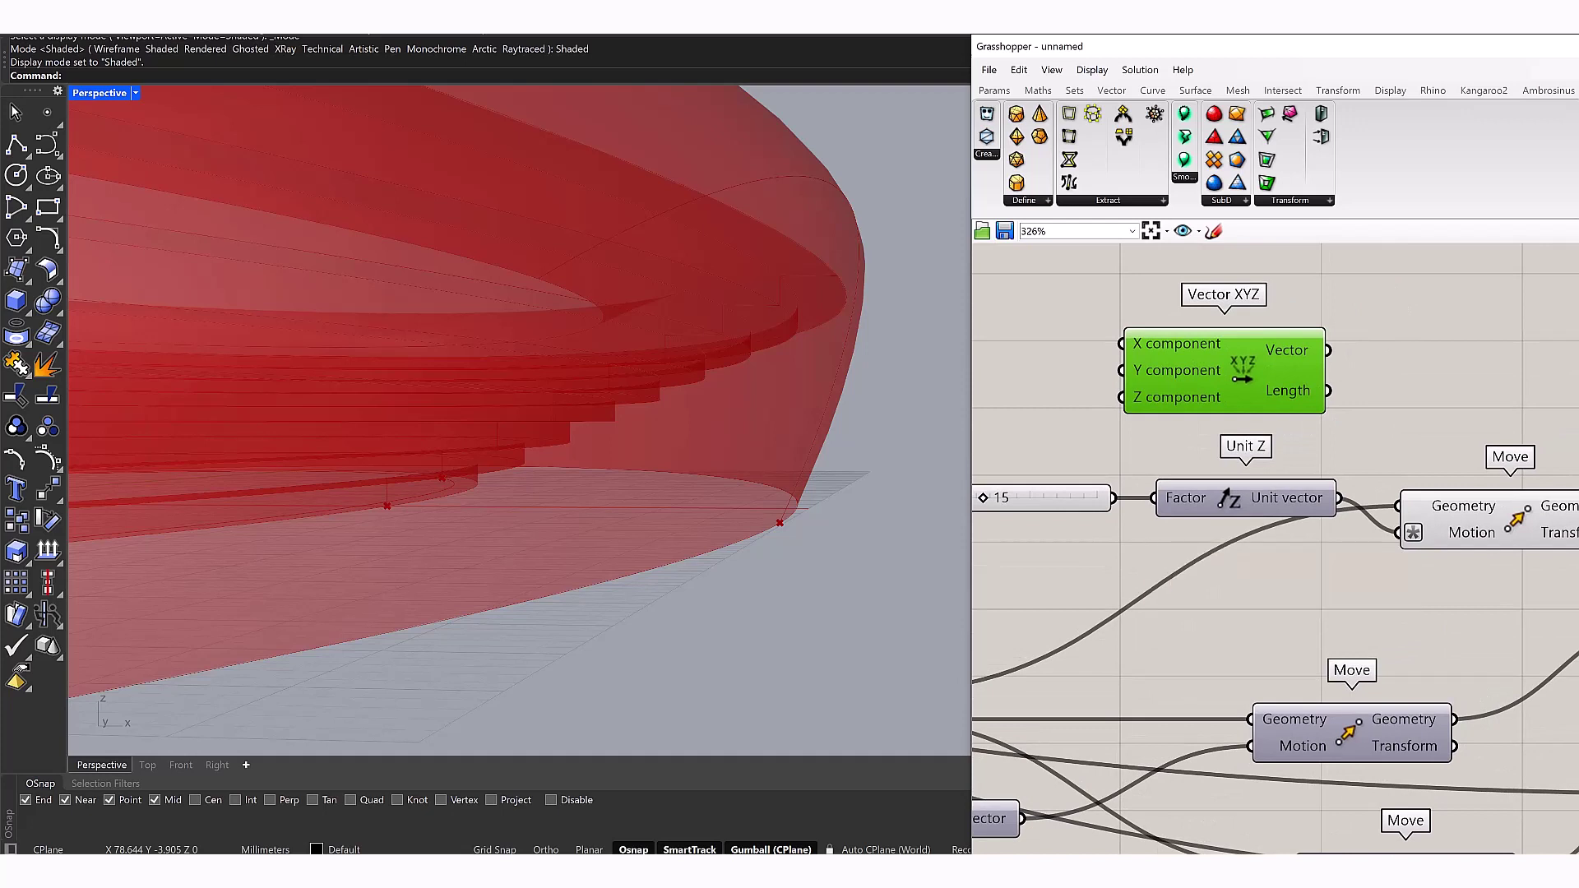
Replace the upper Unit Z with the Vector XYZ, wiring the 15 slider to Z component and the Vector output to the Move's Motion
{"action": "left_click", "coordinate": [1246, 498]}
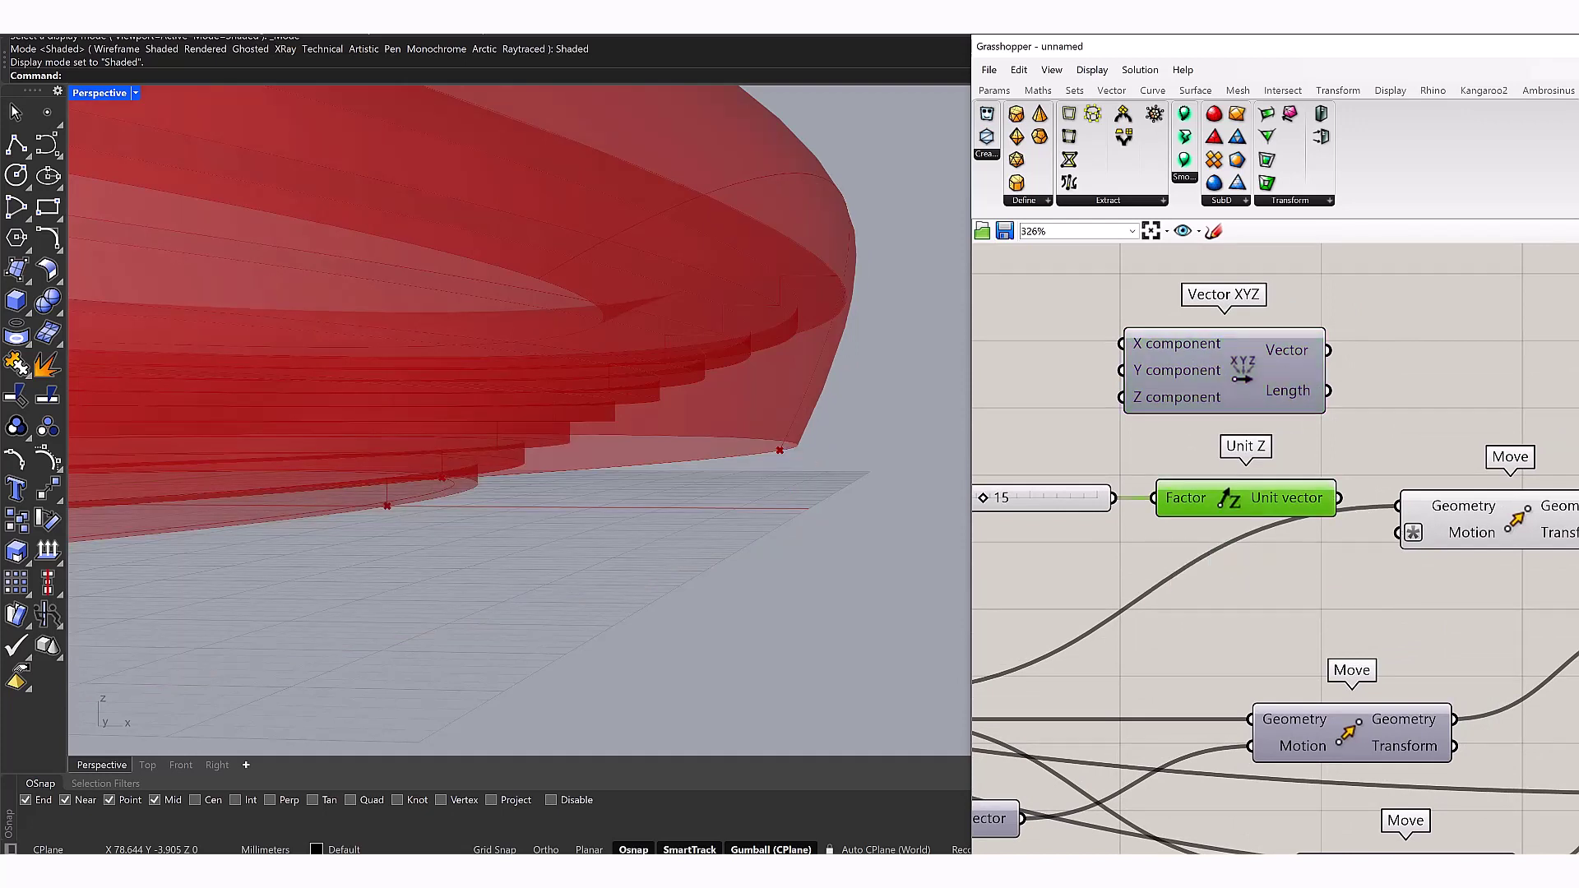
{"action": "left_click_drag", "start_coordinate": [1223, 370], "coordinate": [1253, 445]}
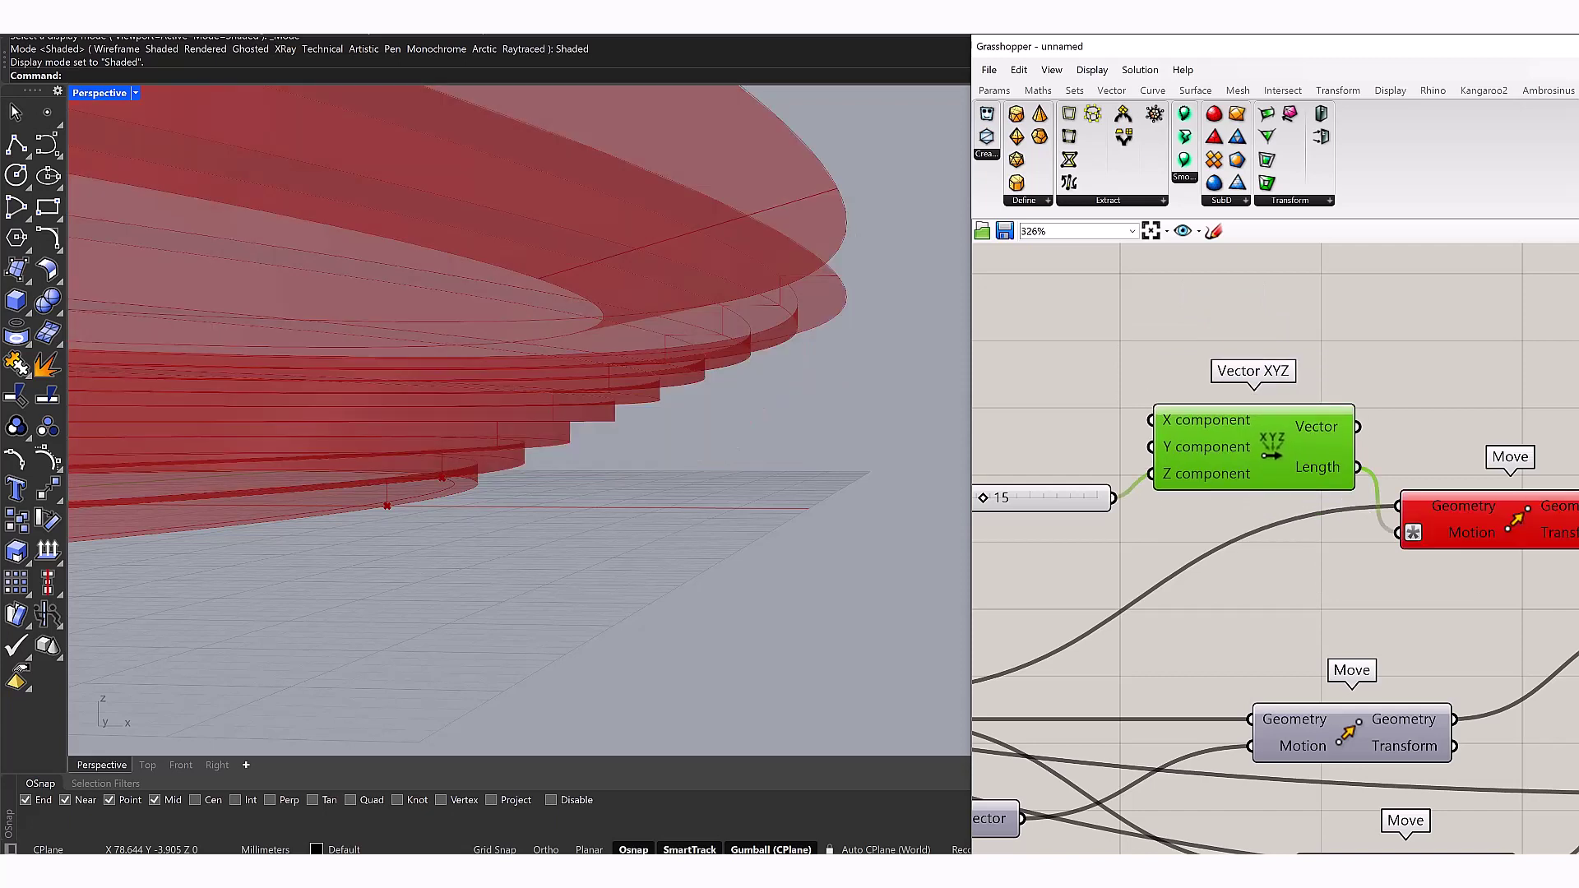
{"action": "left_click_drag", "start_coordinate": [1253, 446], "coordinate": [1237, 446]}
{"action": "left_click_drag", "start_coordinate": [1341, 426], "coordinate": [1398, 532]}
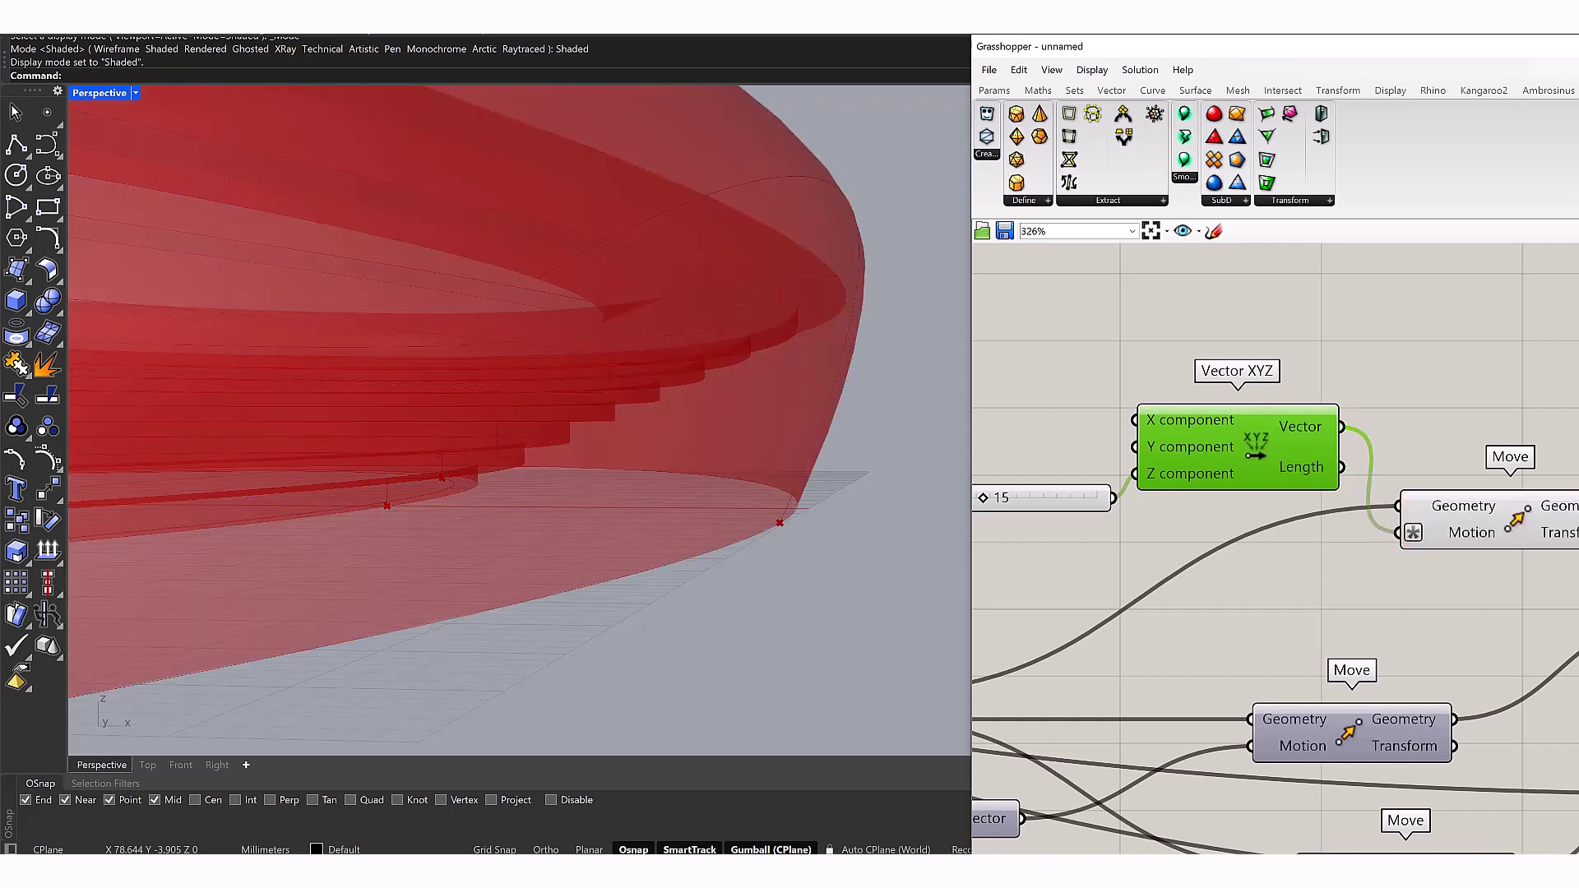
Add a 2.3 number slider and connect it to the Vector XYZ's X component input
{"action": "left_click_drag", "start_coordinate": [1237, 446], "coordinate": [1247, 461]}
{"action": "right_click", "coordinate": [1196, 491]}
{"action": "double_click", "coordinate": [1060, 415]}
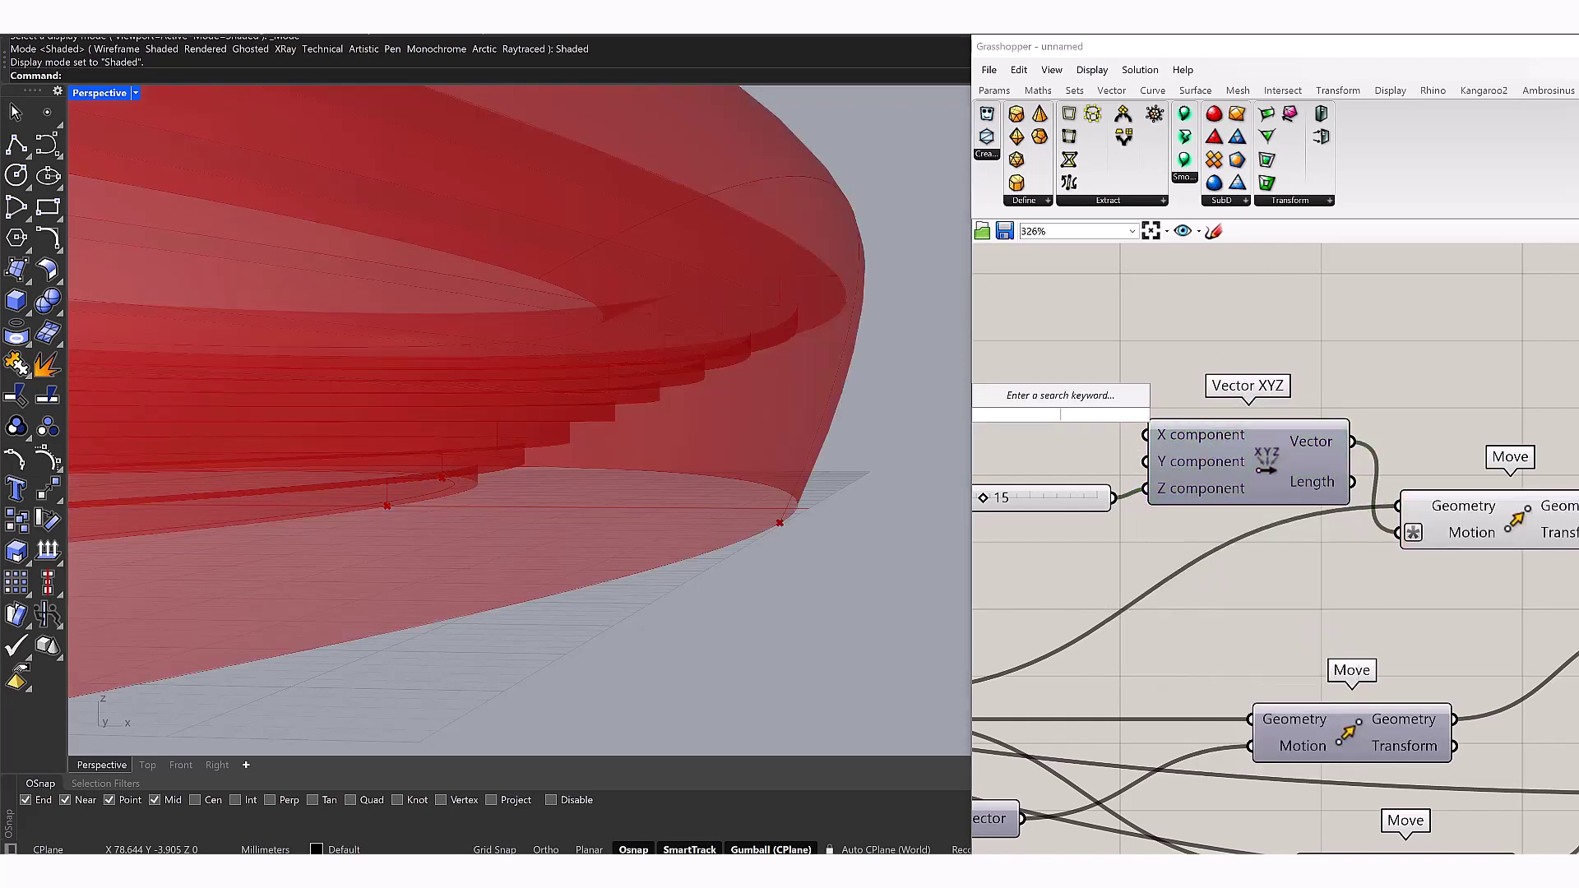
{"action": "type", "text": "2.3"}
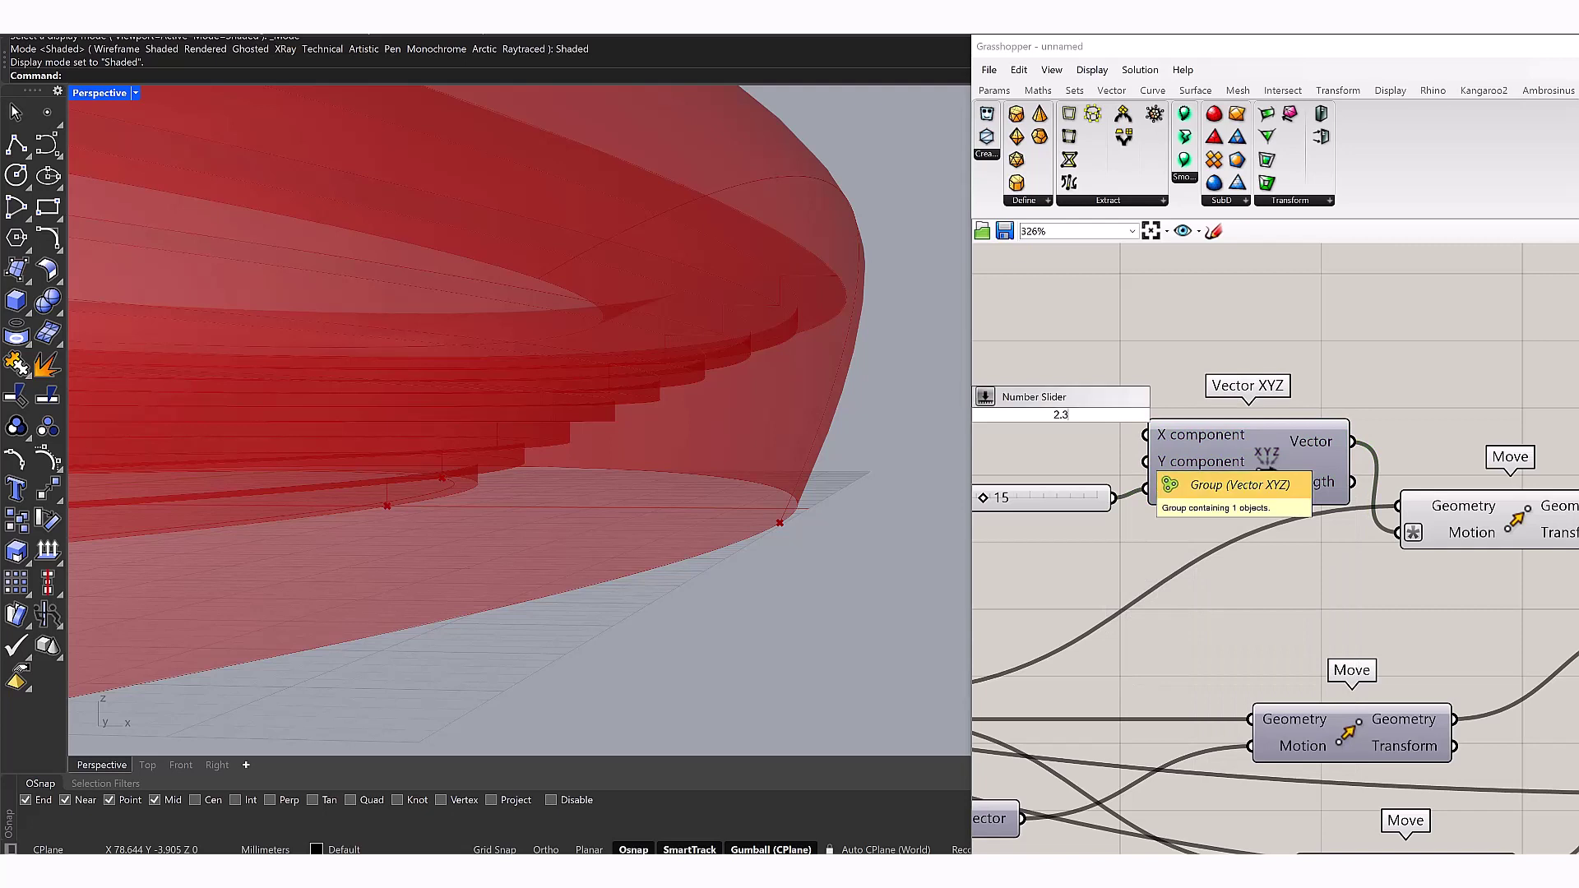
{"action": "key", "text": "Return"}
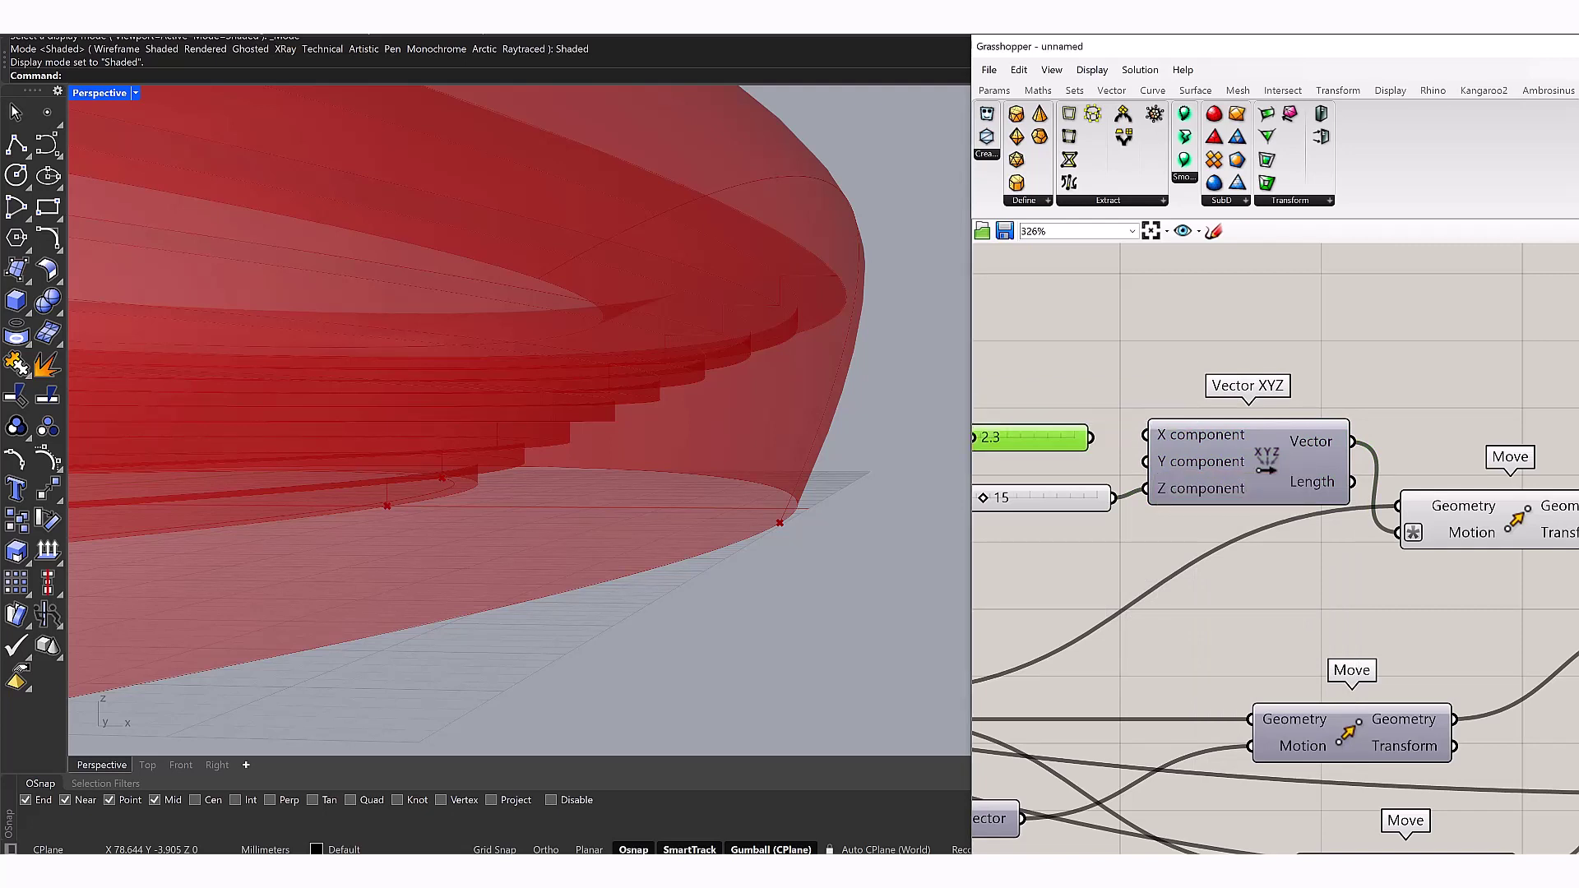
{"action": "right_click_drag", "start_coordinate": [494, 411], "coordinate": [617, 374]}
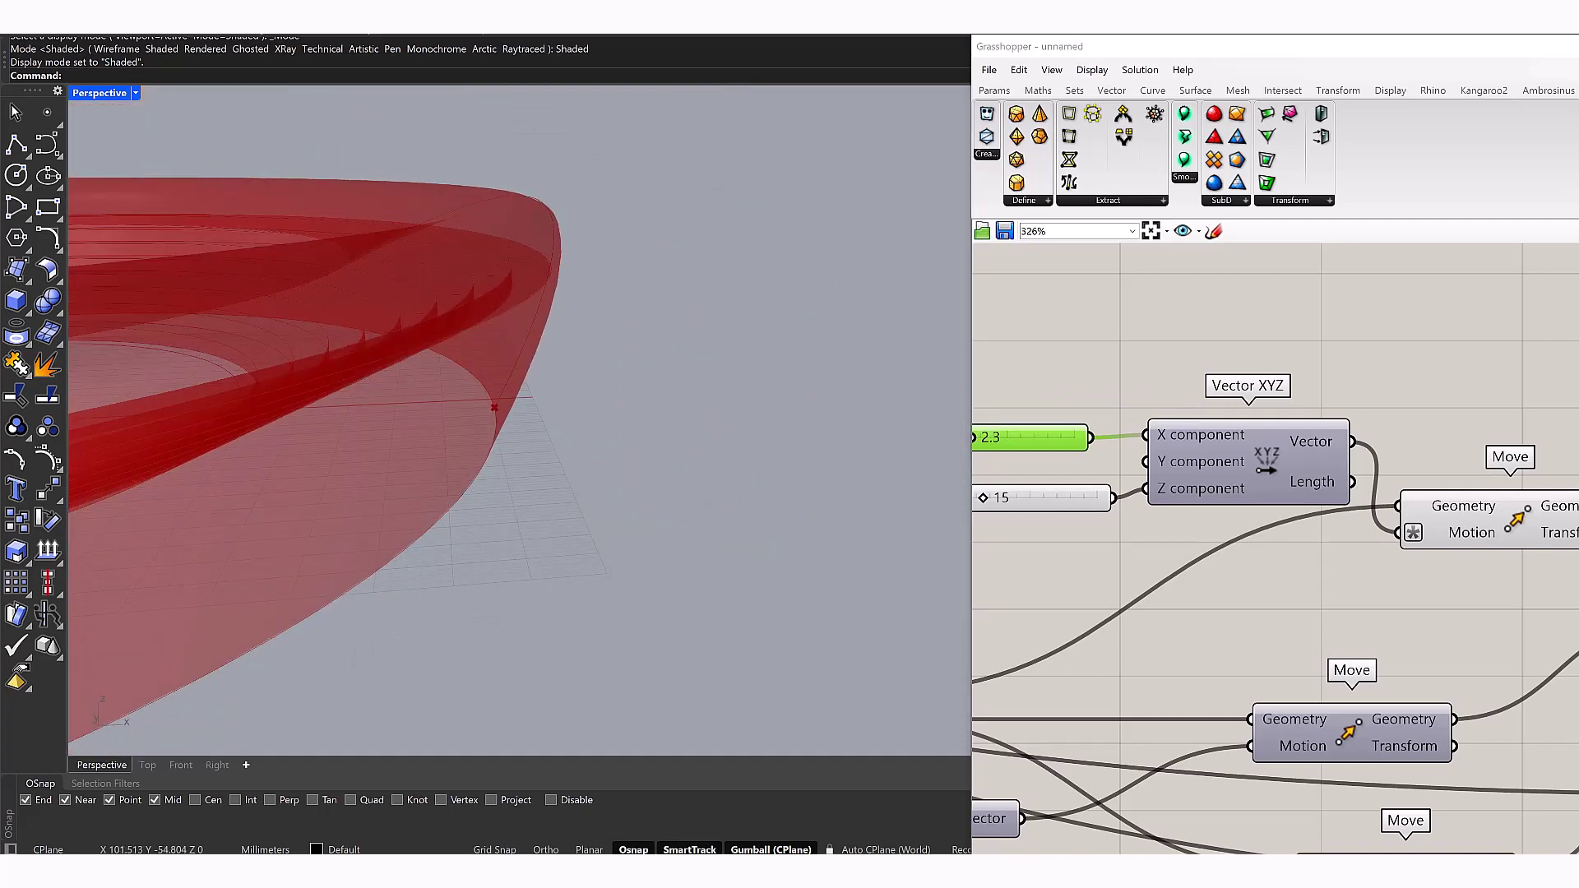
Try different X component values for the Vector XYZ and set its slider to 5.3
{"action": "scroll", "coordinate": [1275, 551], "scroll_direction": "up", "scroll_amount": 2}
{"action": "left_click_drag", "start_coordinate": [1092, 447], "coordinate": [1128, 448]}
{"action": "scroll", "coordinate": [510, 485], "scroll_direction": "down", "scroll_amount": 8}
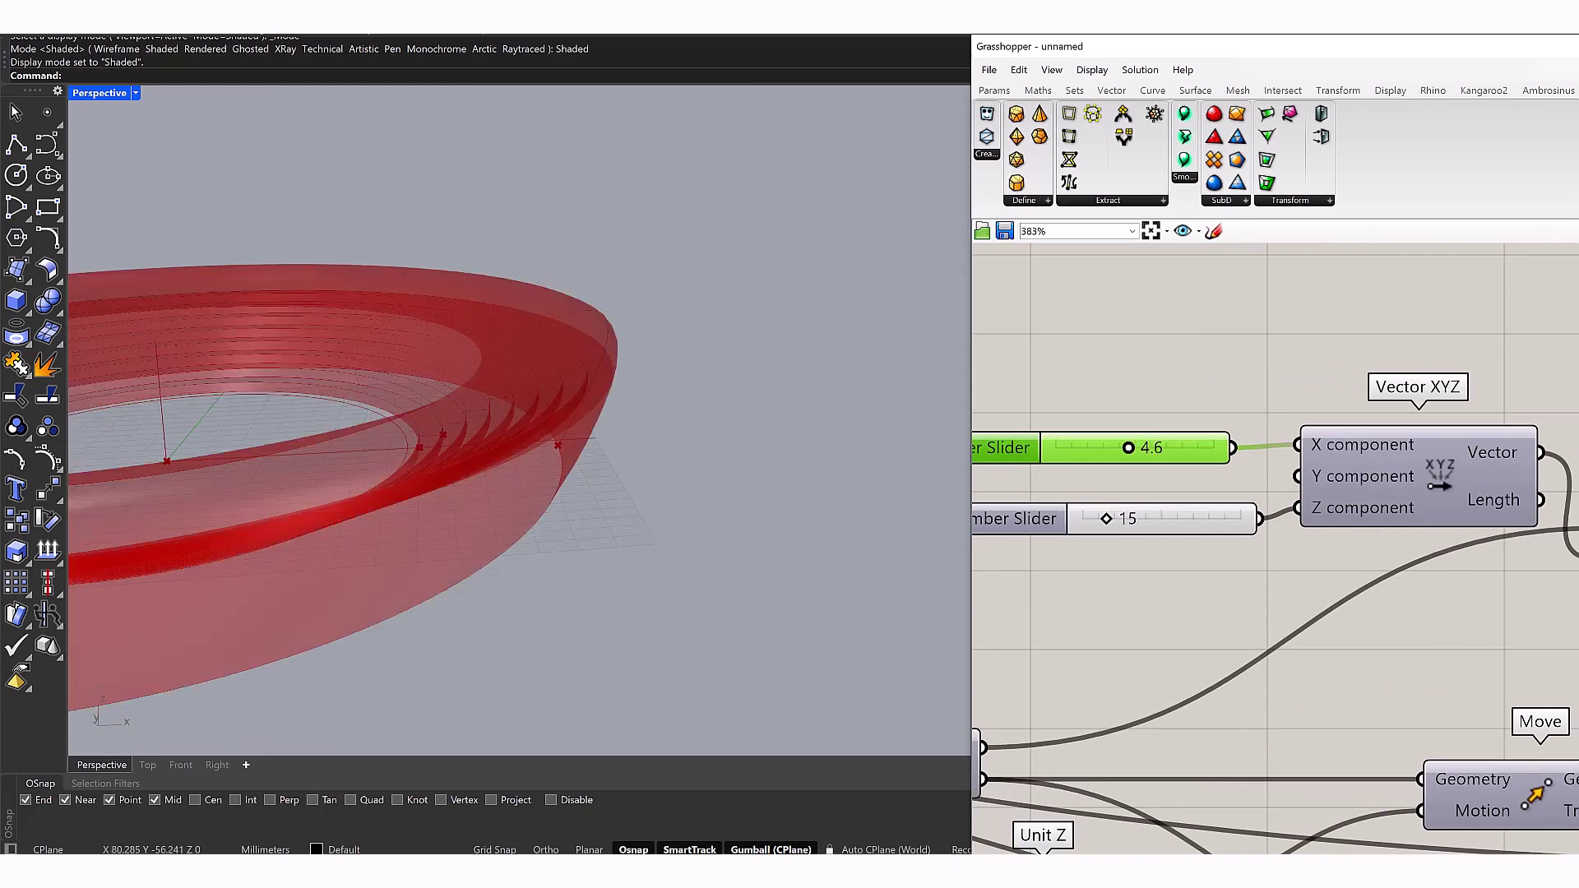
{"action": "scroll", "coordinate": [711, 464], "scroll_direction": "up", "scroll_amount": 3}
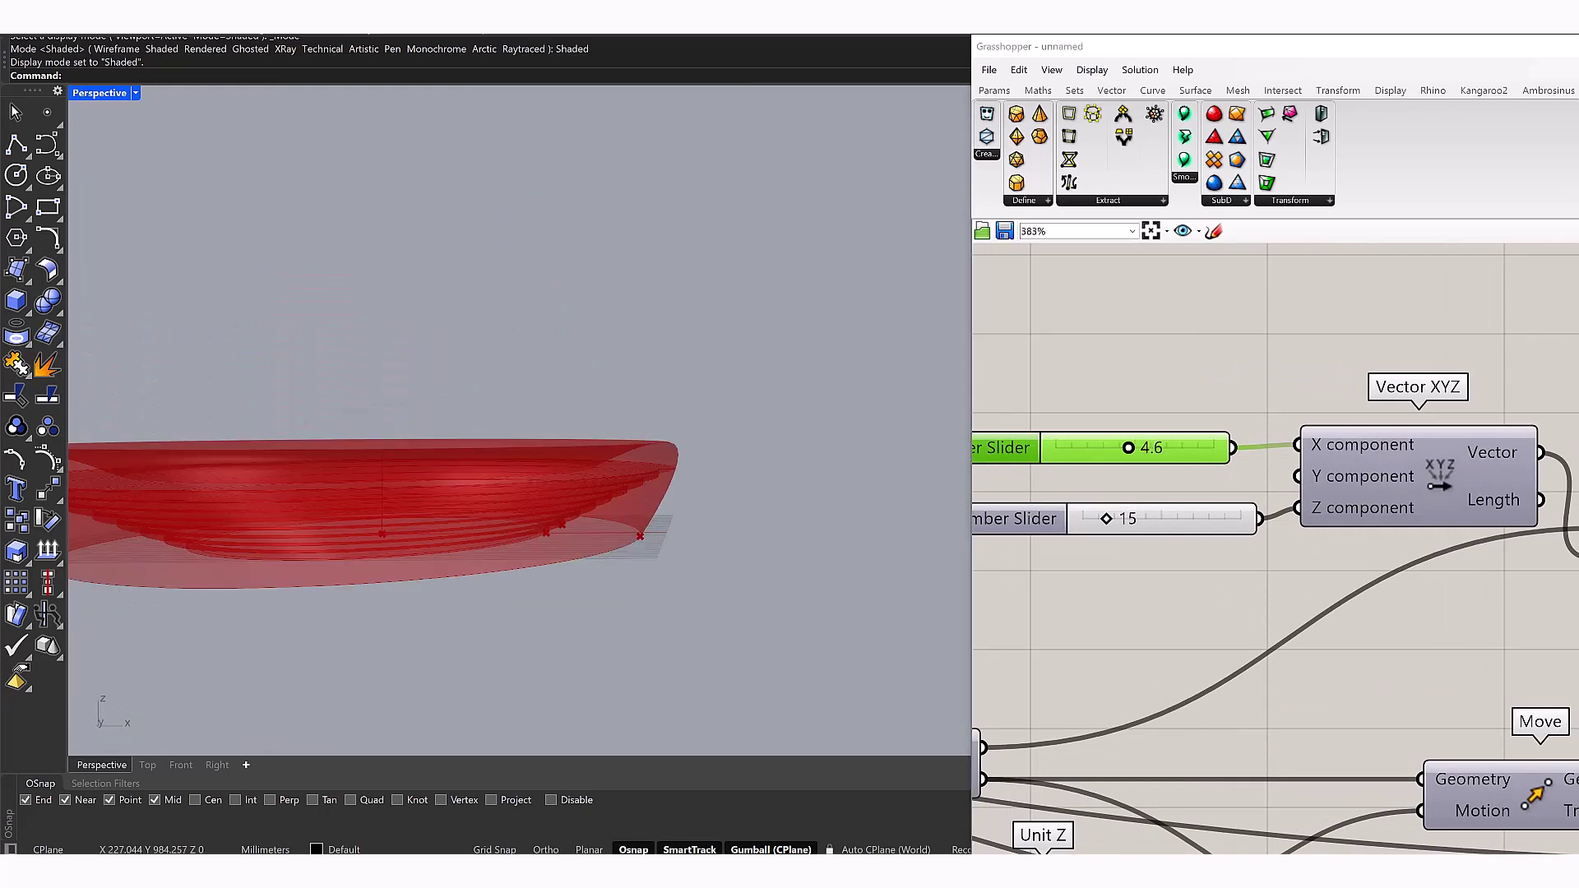
{"action": "left_click_drag", "start_coordinate": [1128, 447], "coordinate": [1135, 447]}
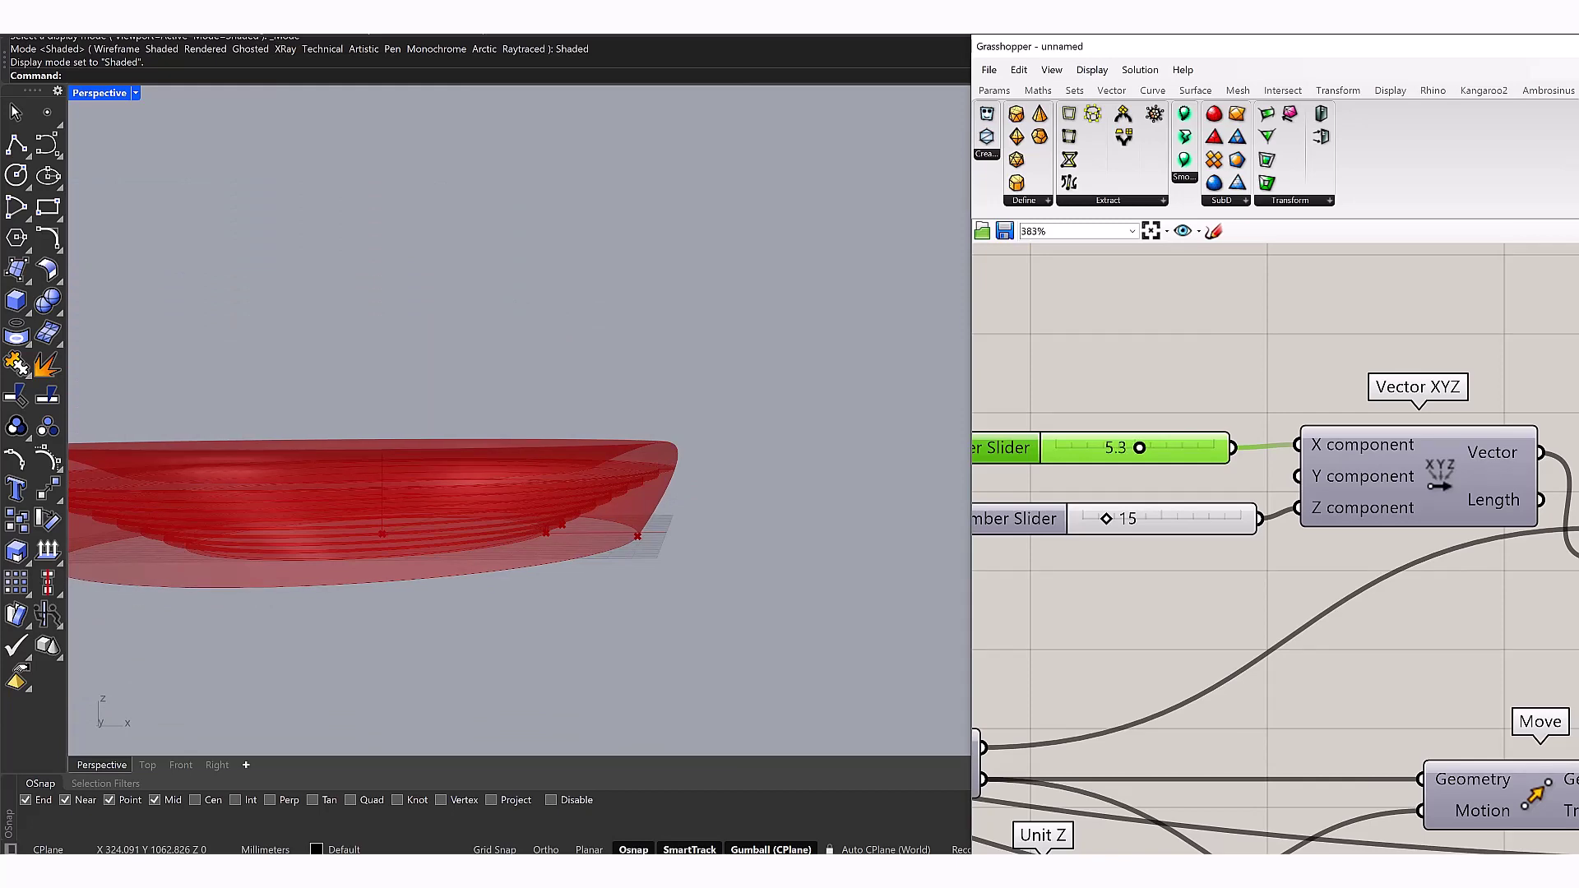
{"action": "scroll", "coordinate": [986, 444], "scroll_direction": "down", "scroll_amount": 3}
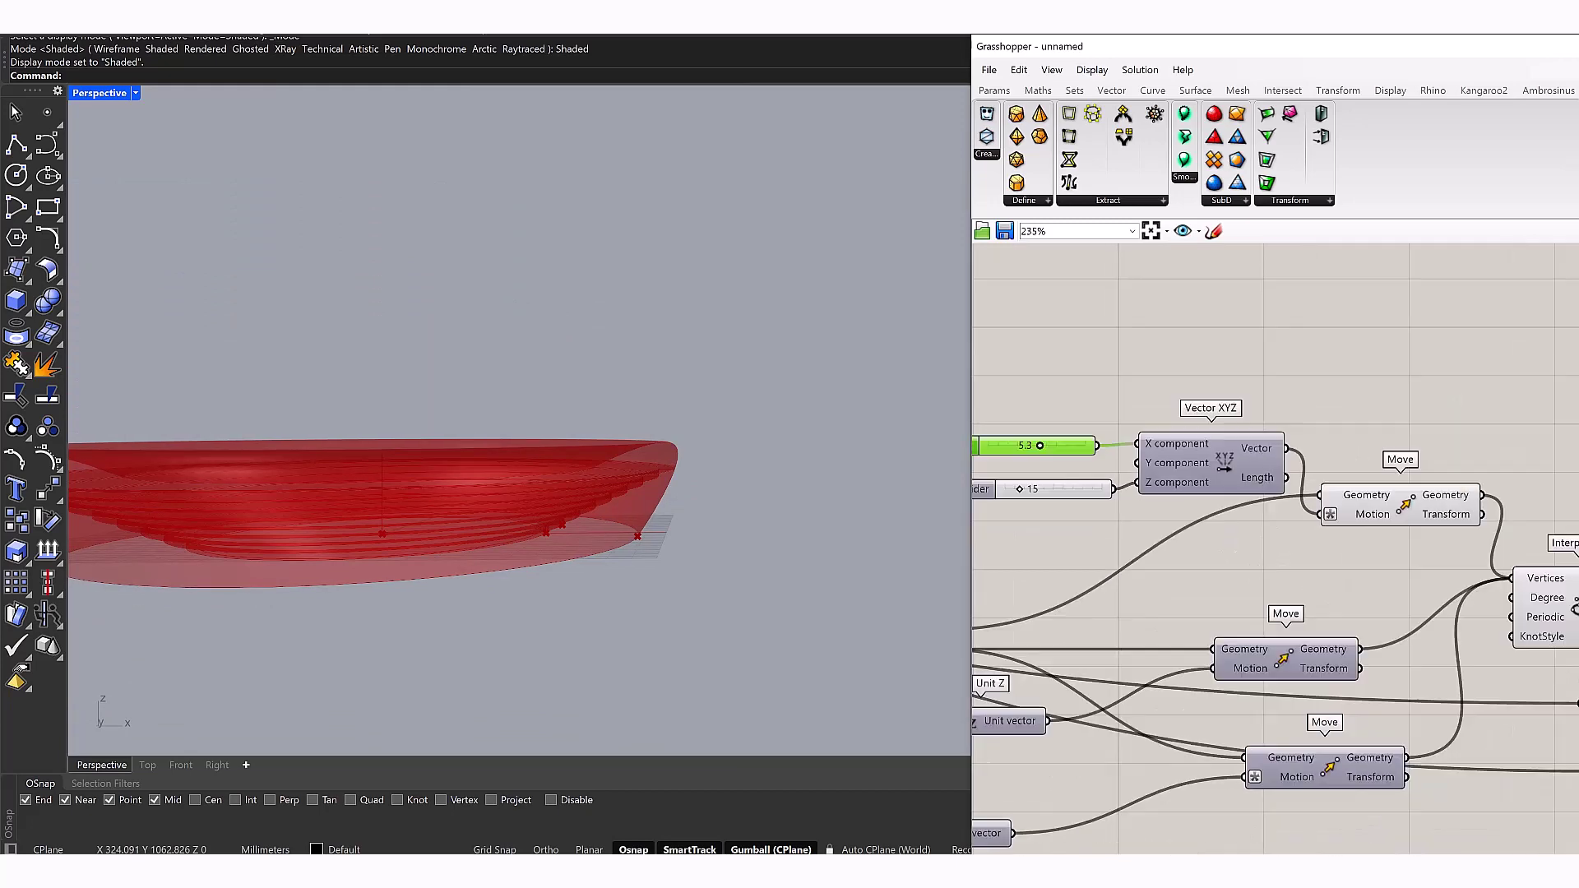
{"action": "scroll", "coordinate": [1013, 477], "scroll_direction": "down", "scroll_amount": 3}
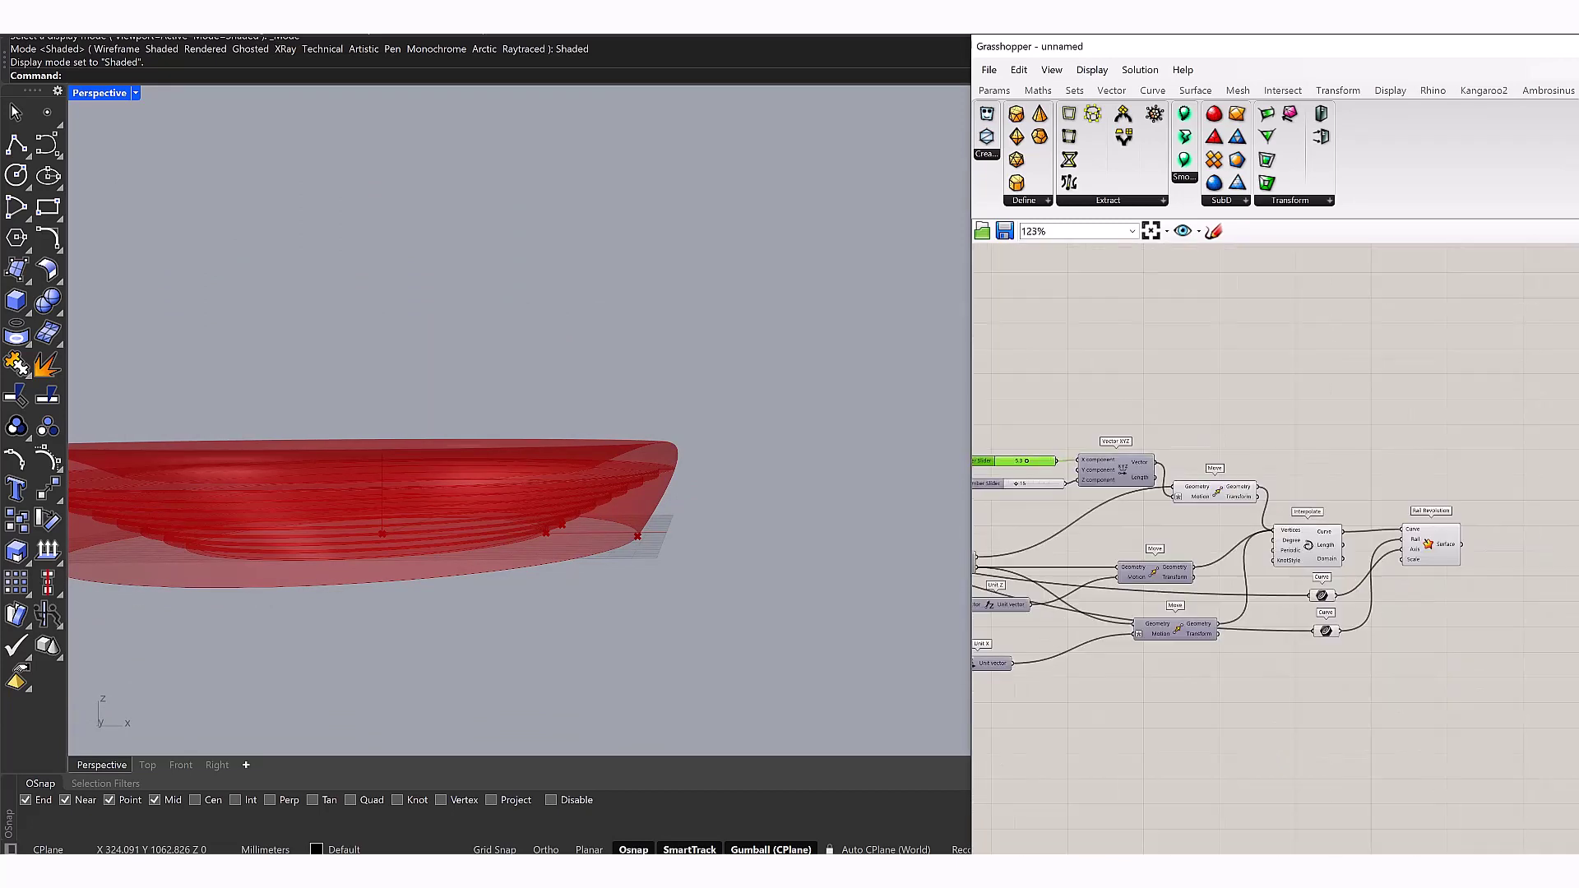
Turn off the preview of the upper Move, the Interpolate and the two Curve parameters beside the outer Rail Revolution
{"action": "right_click_drag", "start_coordinate": [493, 329], "coordinate": [485, 370]}
{"action": "right_click_drag", "start_coordinate": [1315, 699], "coordinate": [1094, 669]}
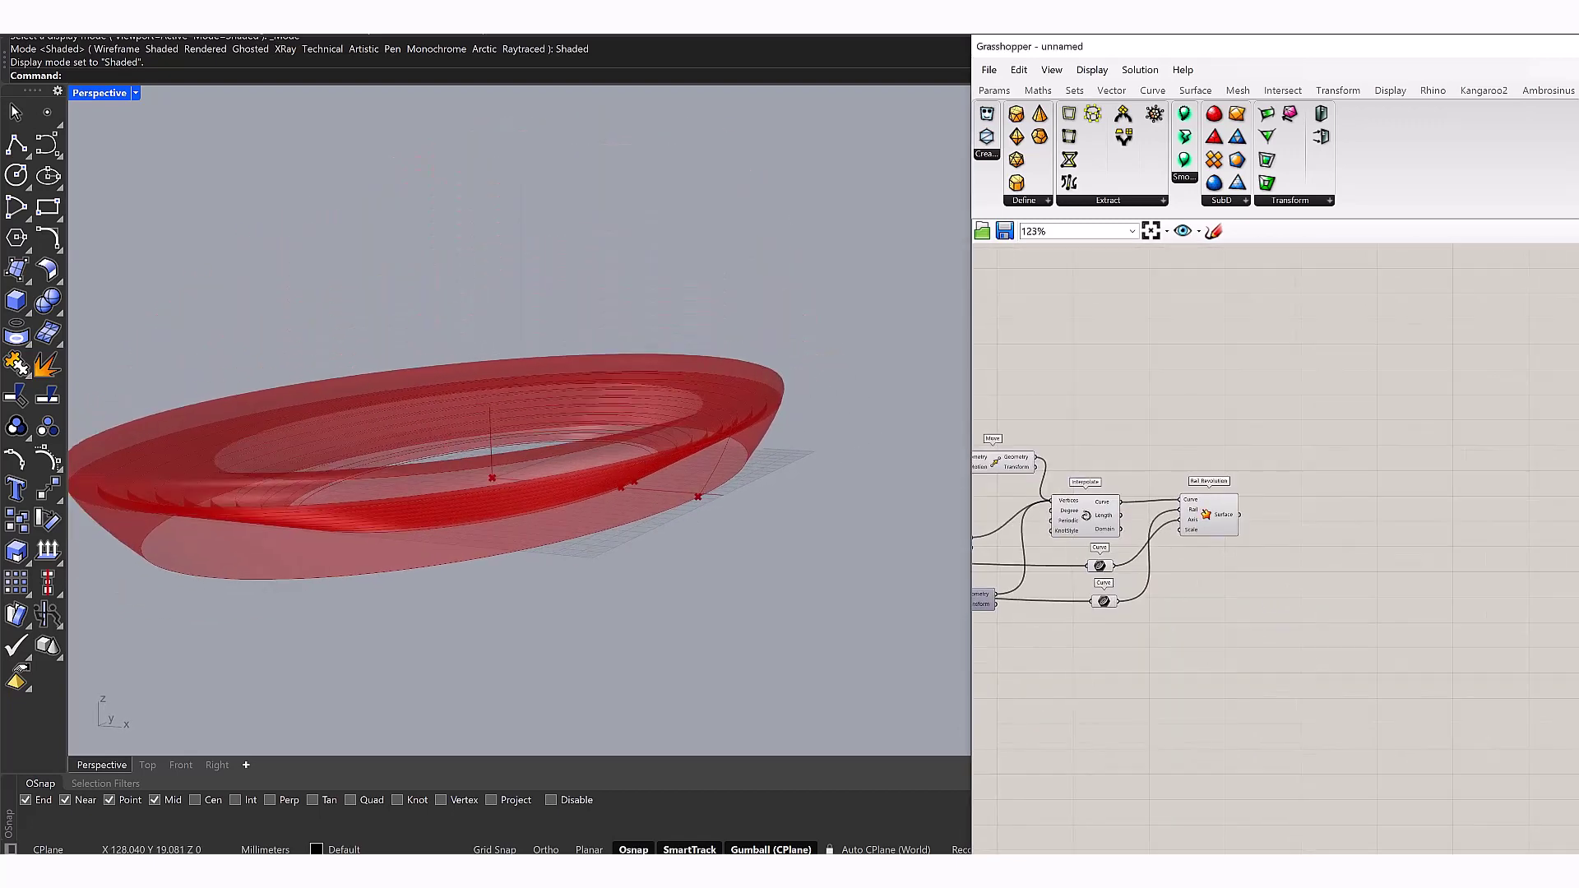
{"action": "scroll", "coordinate": [1005, 465], "scroll_direction": "up", "scroll_amount": 3}
{"action": "left_click", "coordinate": [1005, 461]}
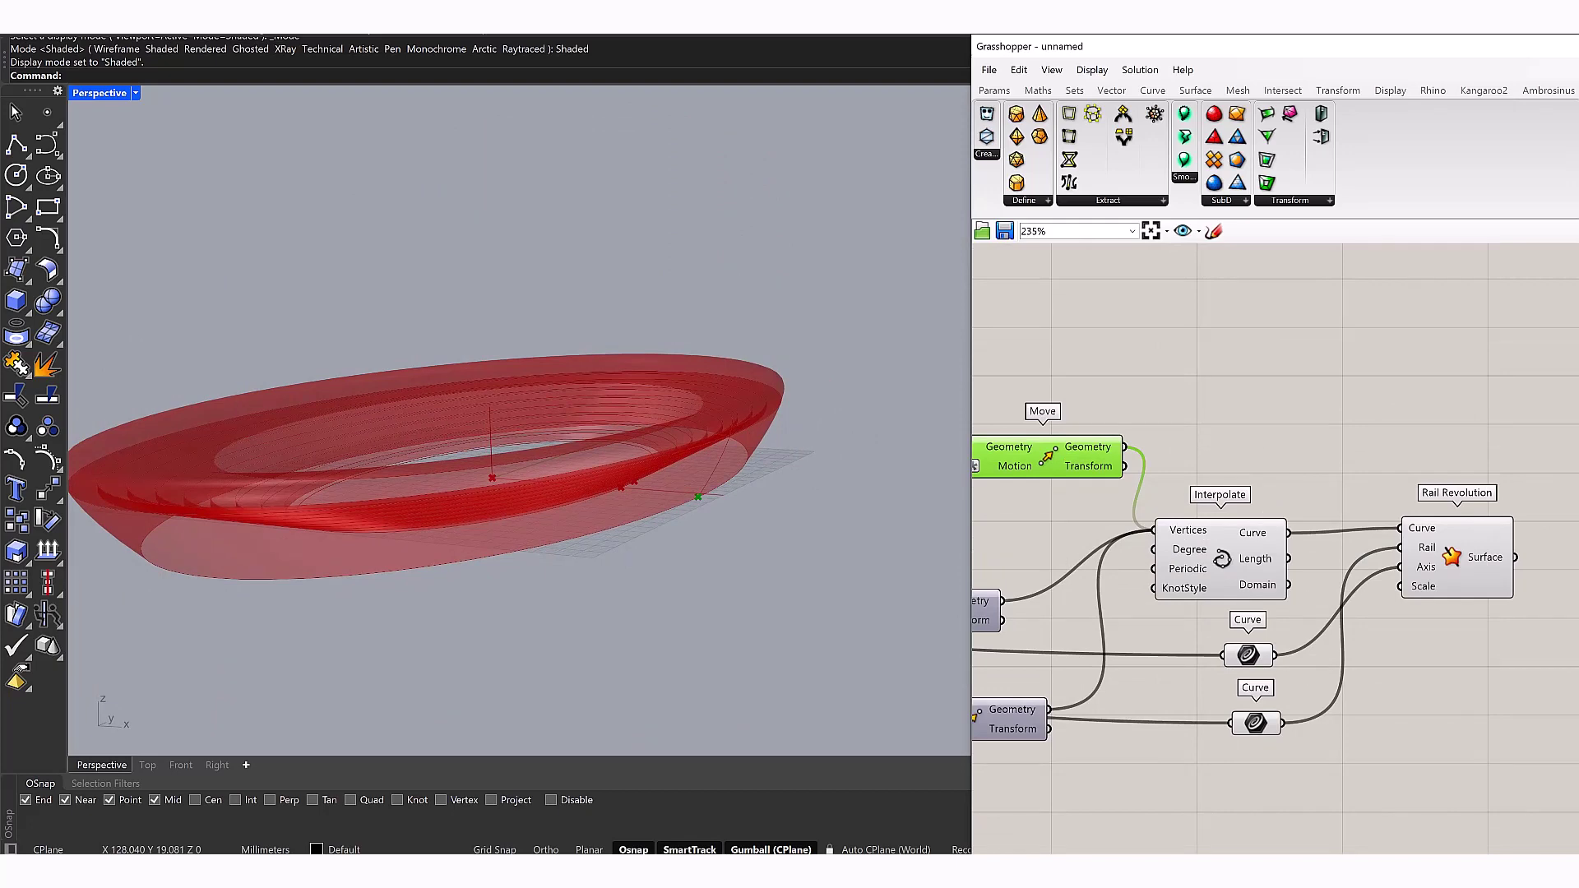
{"action": "left_click", "coordinate": [1220, 568]}
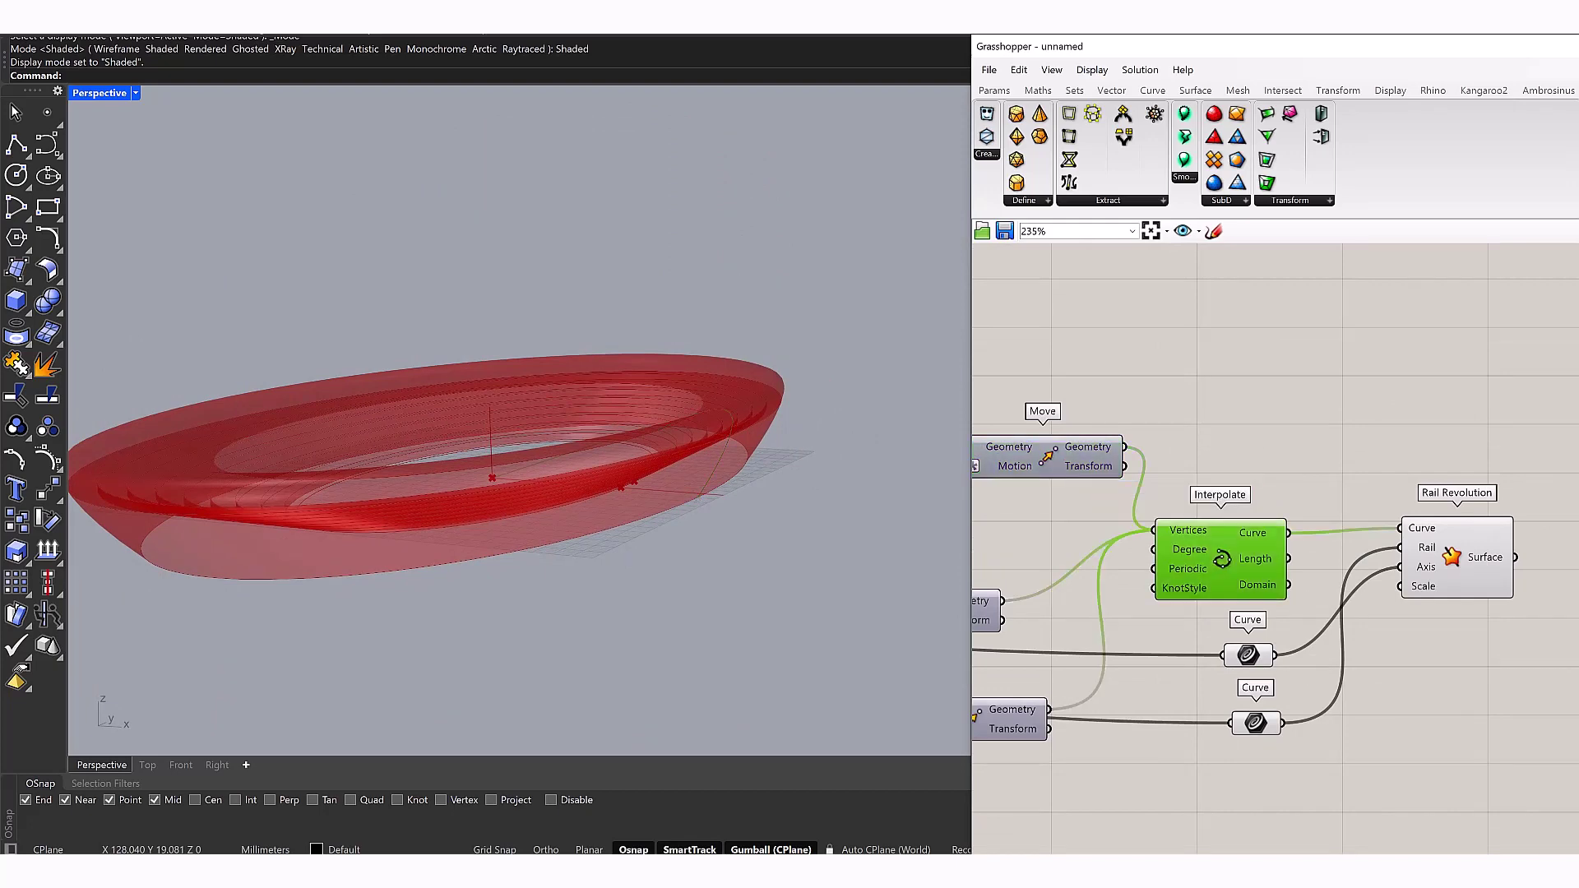
{"action": "left_click", "coordinate": [1248, 654]}
{"action": "left_click", "coordinate": [1255, 723]}
{"action": "right_click_drag", "start_coordinate": [1255, 723], "coordinate": [1055, 690]}
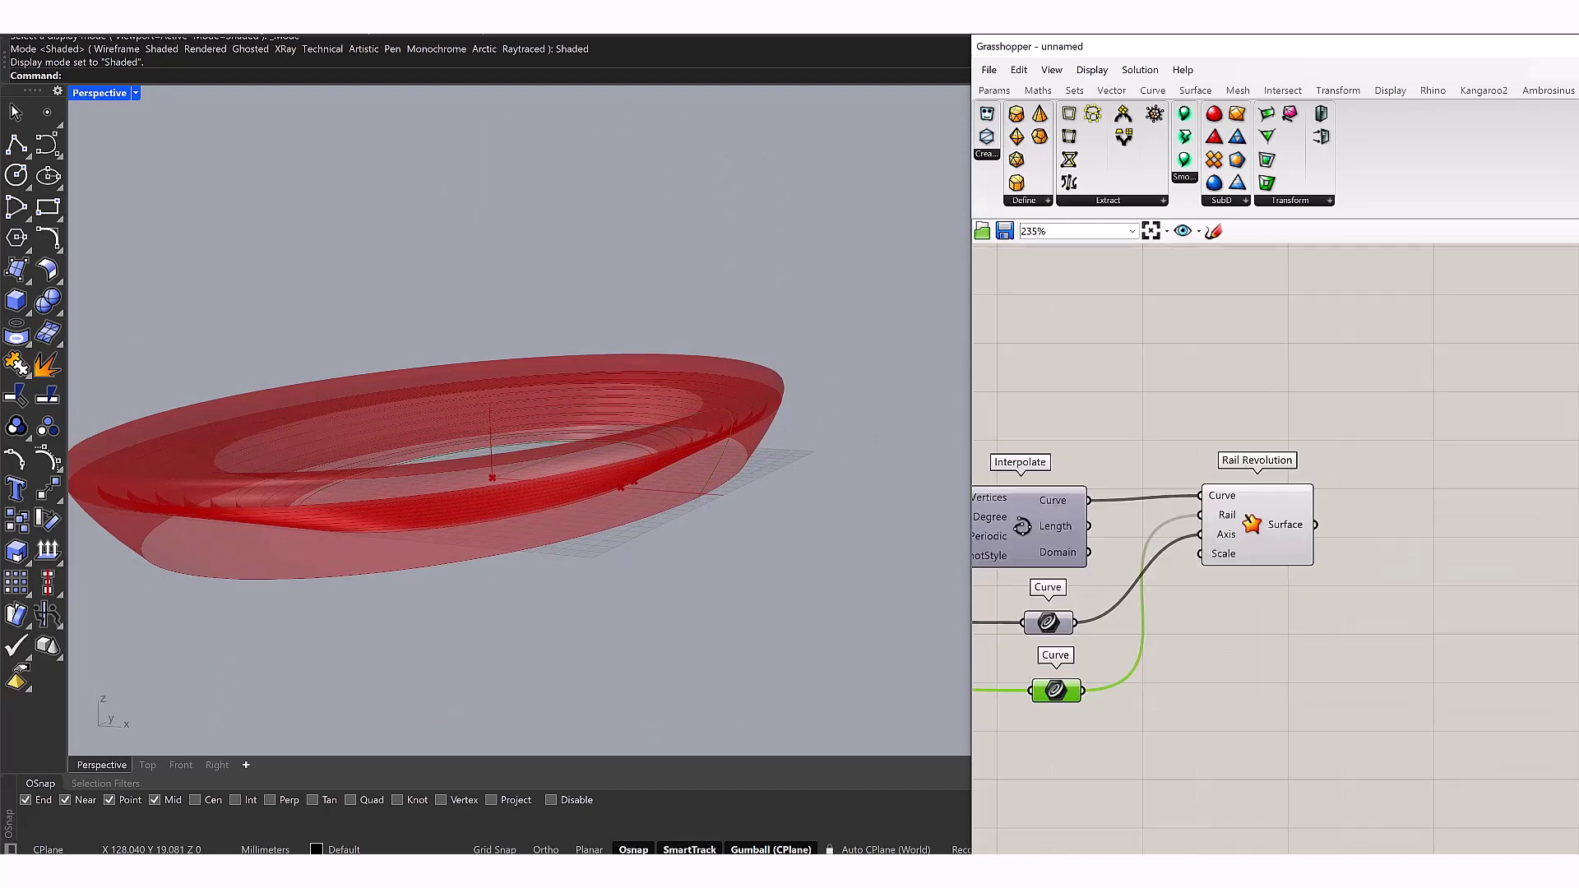
Widen the Grasshopper window and add a LunchBox Diamond Panels component beside the outer Rail Revolution
{"action": "left_click_drag", "start_coordinate": [1069, 46], "coordinate": [957, 43]}
{"action": "left_click", "coordinate": [1556, 86]}
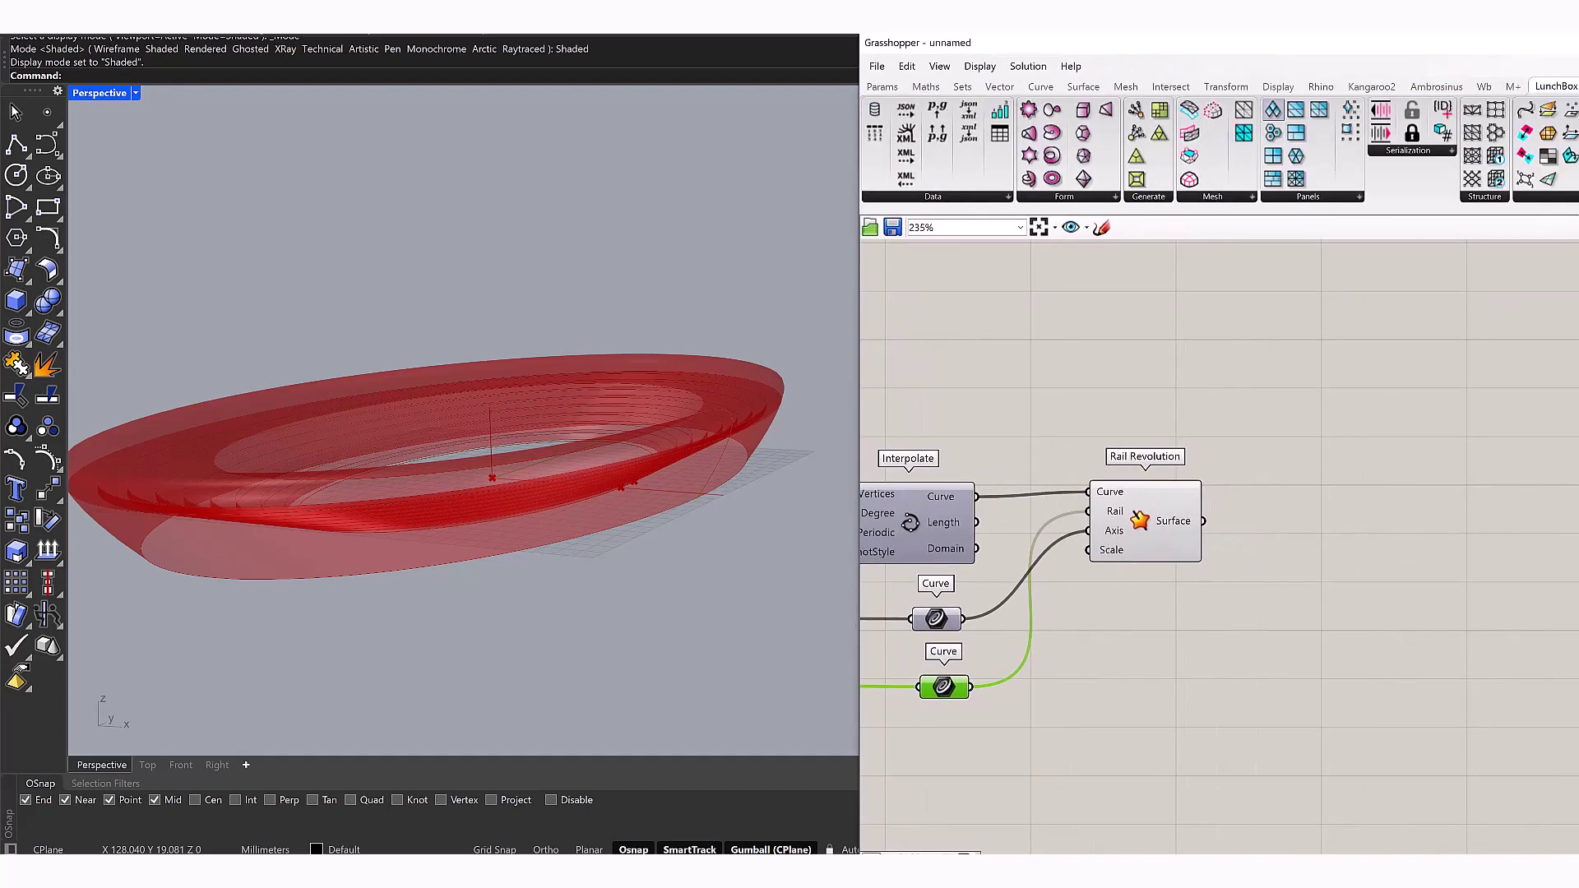
{"action": "left_click_drag", "start_coordinate": [1272, 109], "coordinate": [1307, 510]}
{"action": "scroll", "coordinate": [1311, 391], "scroll_direction": "up", "scroll_amount": 2}
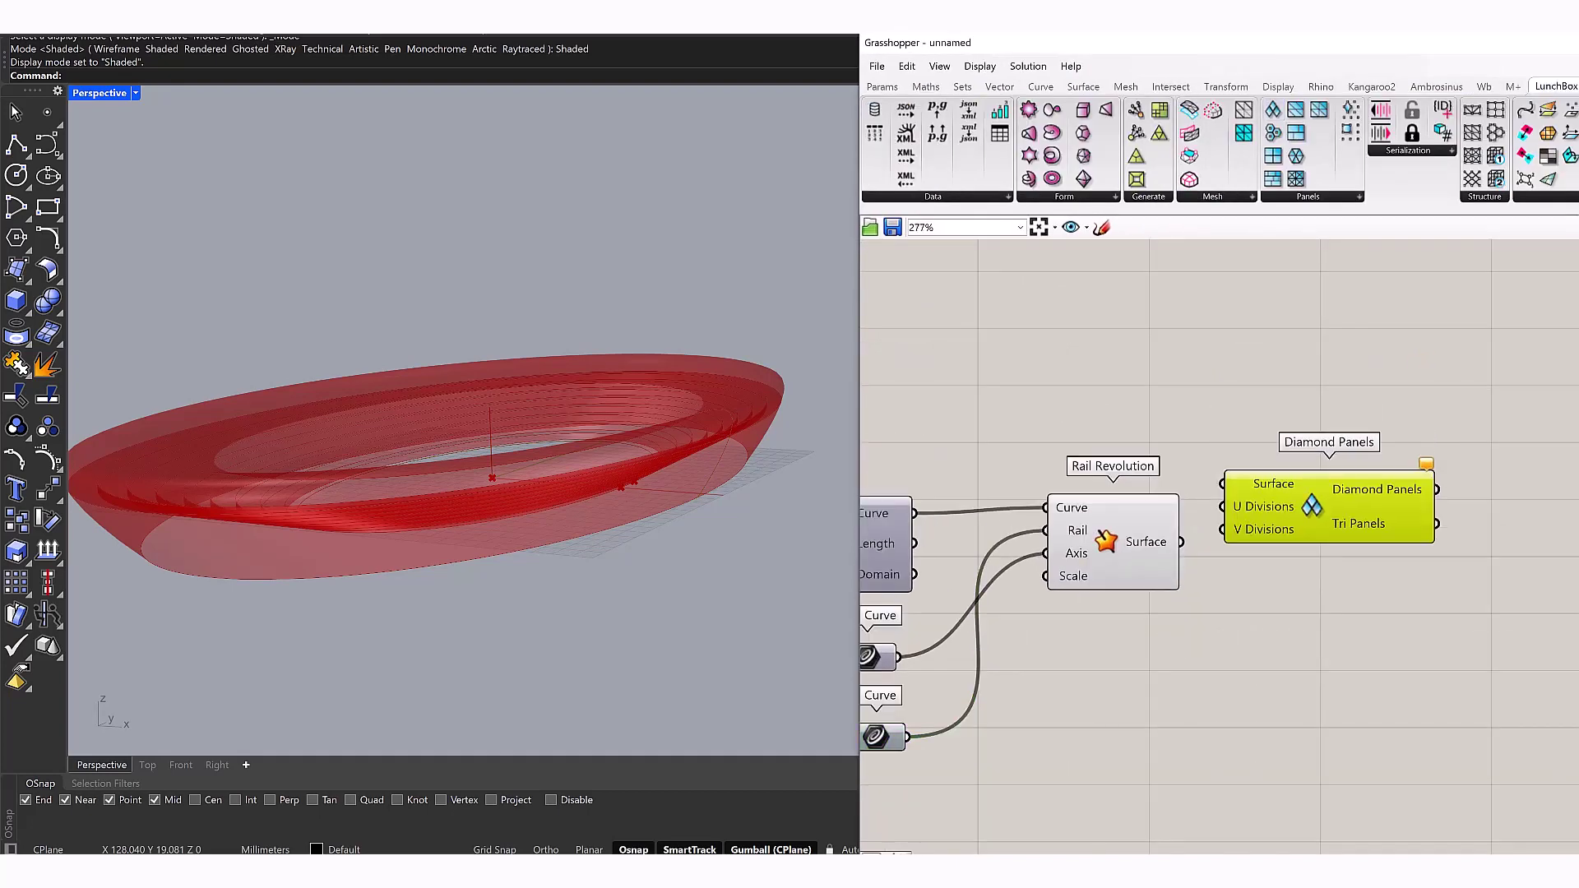
{"action": "right_click_drag", "start_coordinate": [1193, 699], "coordinate": [1308, 707]}
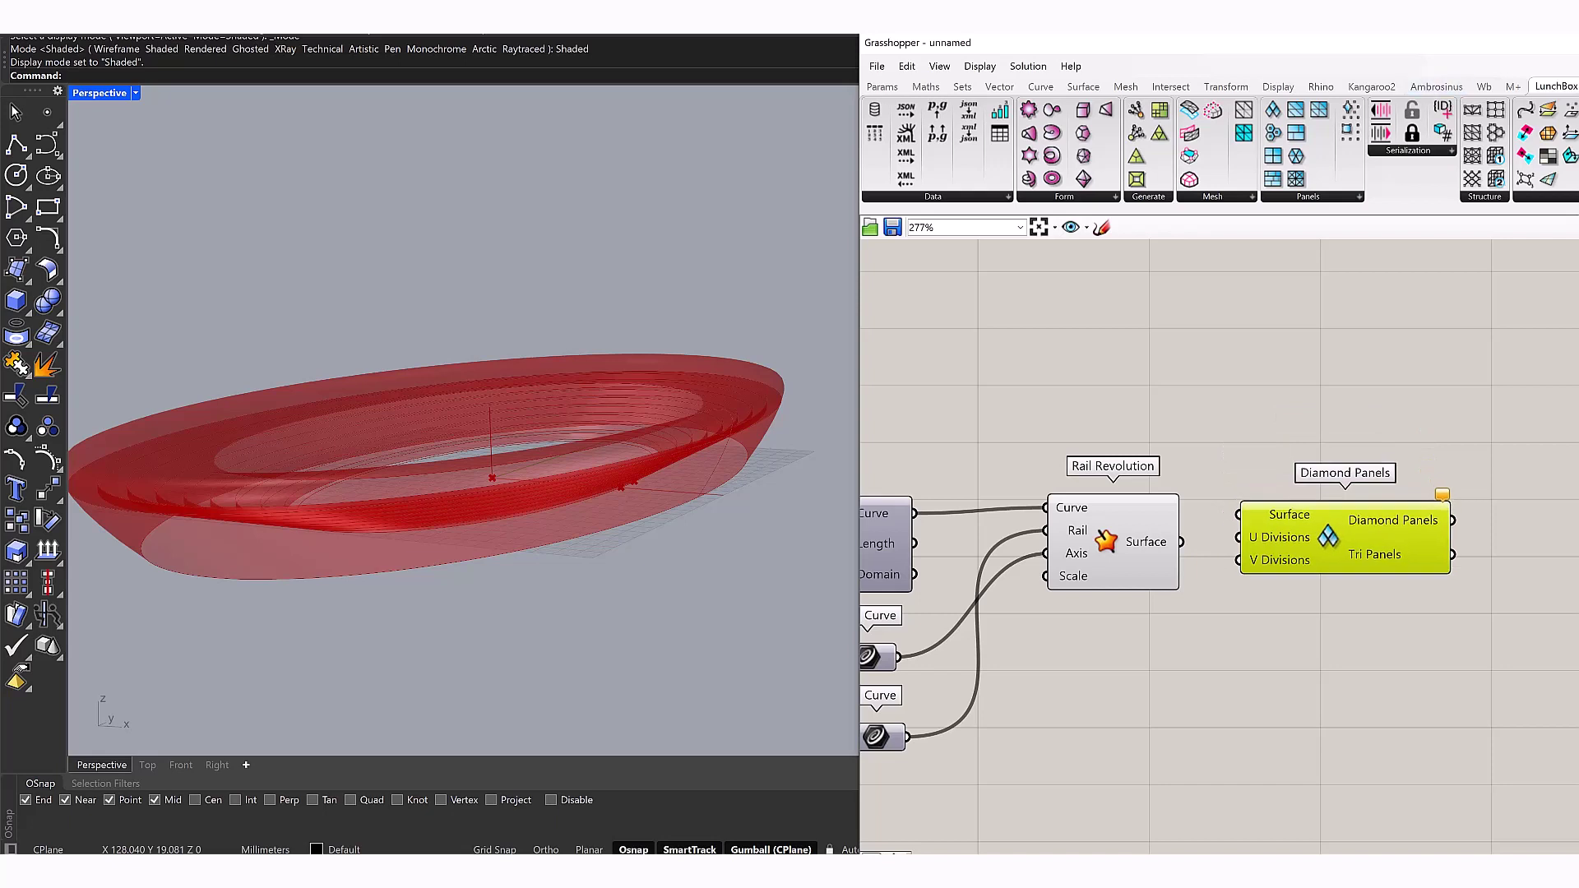
{"action": "left_click_drag", "start_coordinate": [1316, 543], "coordinate": [1354, 548]}
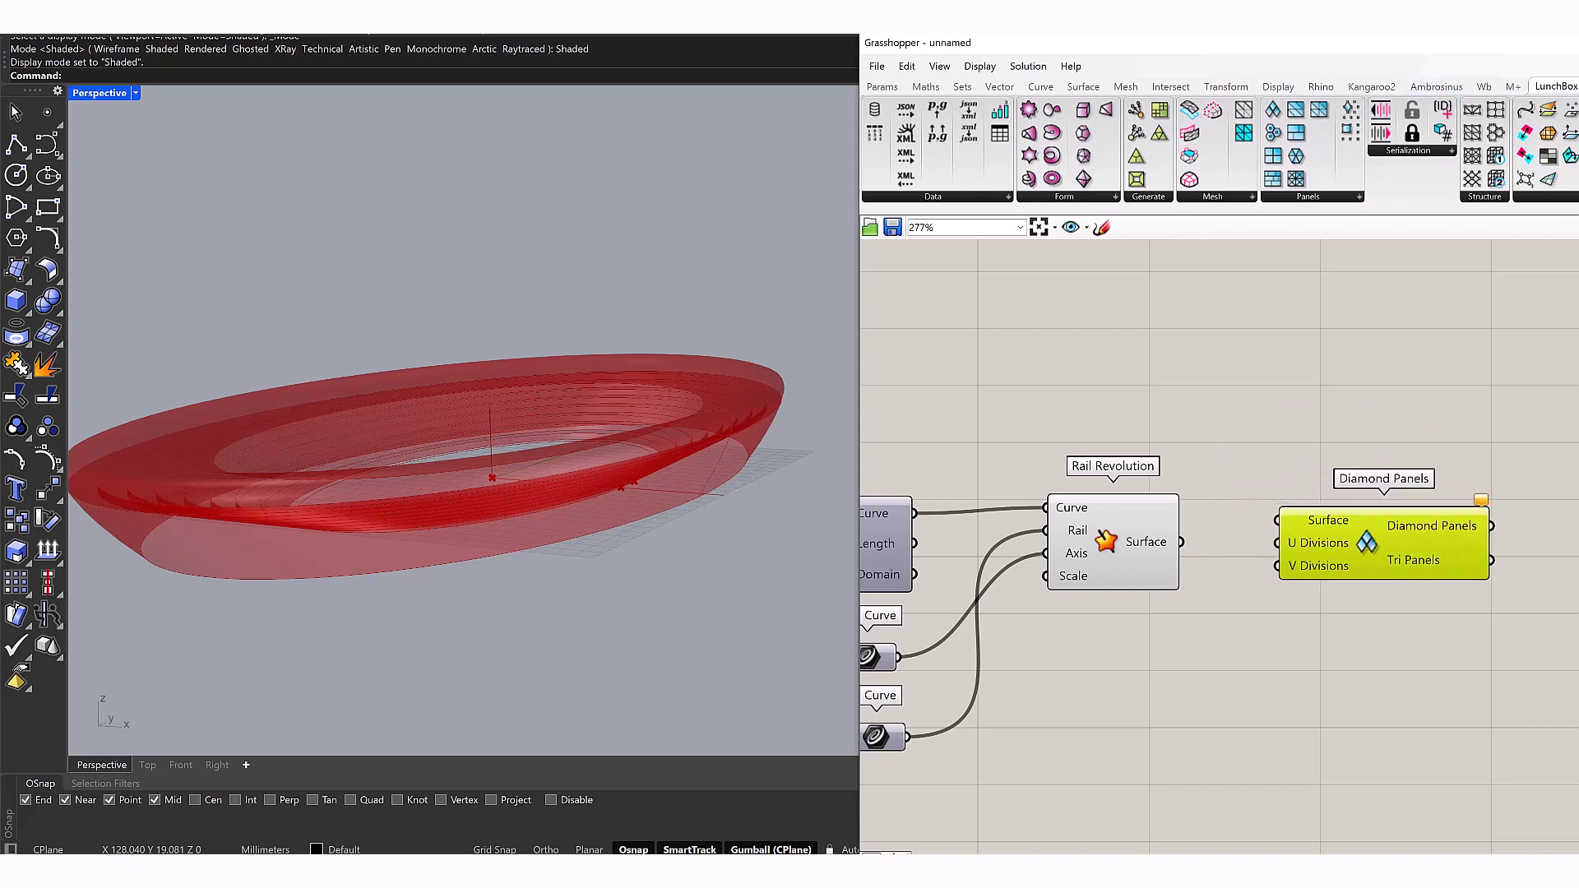
Turn off the Rail Revolution's preview and connect its Surface output to the Diamond Panels' Surface input
{"action": "mouse_move", "coordinate": [411, 370]}
{"action": "right_mouse_down"}
{"action": "mouse_move", "coordinate": [420, 485]}
{"action": "mouse_move", "coordinate": [415, 370]}
{"action": "right_mouse_up"}
{"action": "left_click", "coordinate": [1111, 543]}
{"action": "left_click_drag", "start_coordinate": [1384, 543], "coordinate": [1417, 542]}
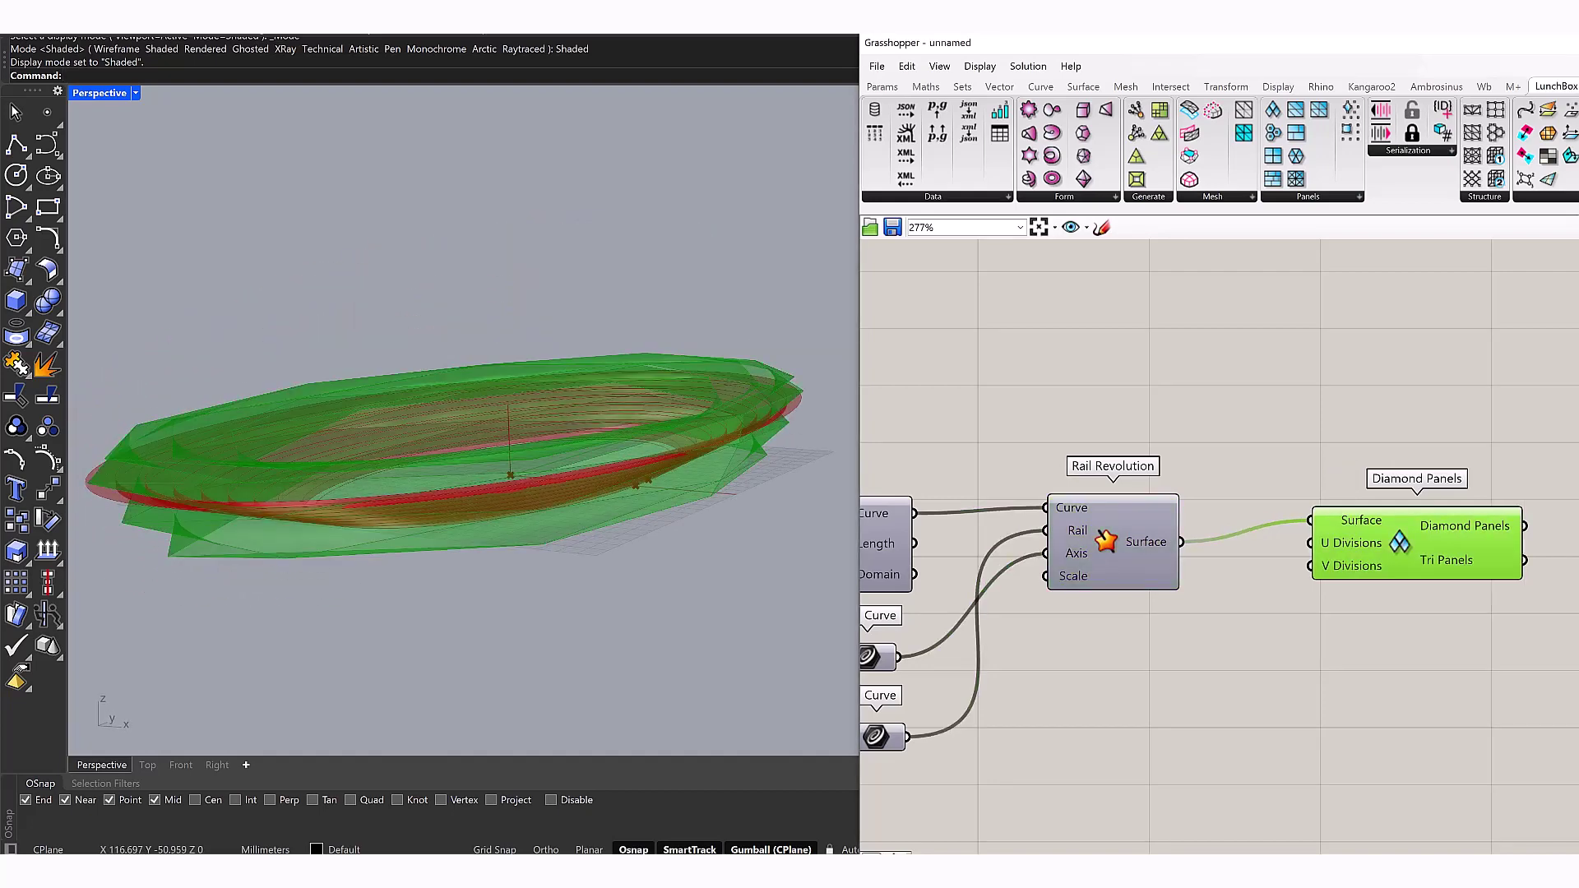
Add a number slider set to 50 below the Rail Revolution and connect it to the Diamond Panels' U Divisions input
{"action": "double_click", "coordinate": [1314, 650]}
{"action": "type", "text": "Number Slider"}
{"action": "key", "text": "Return"}
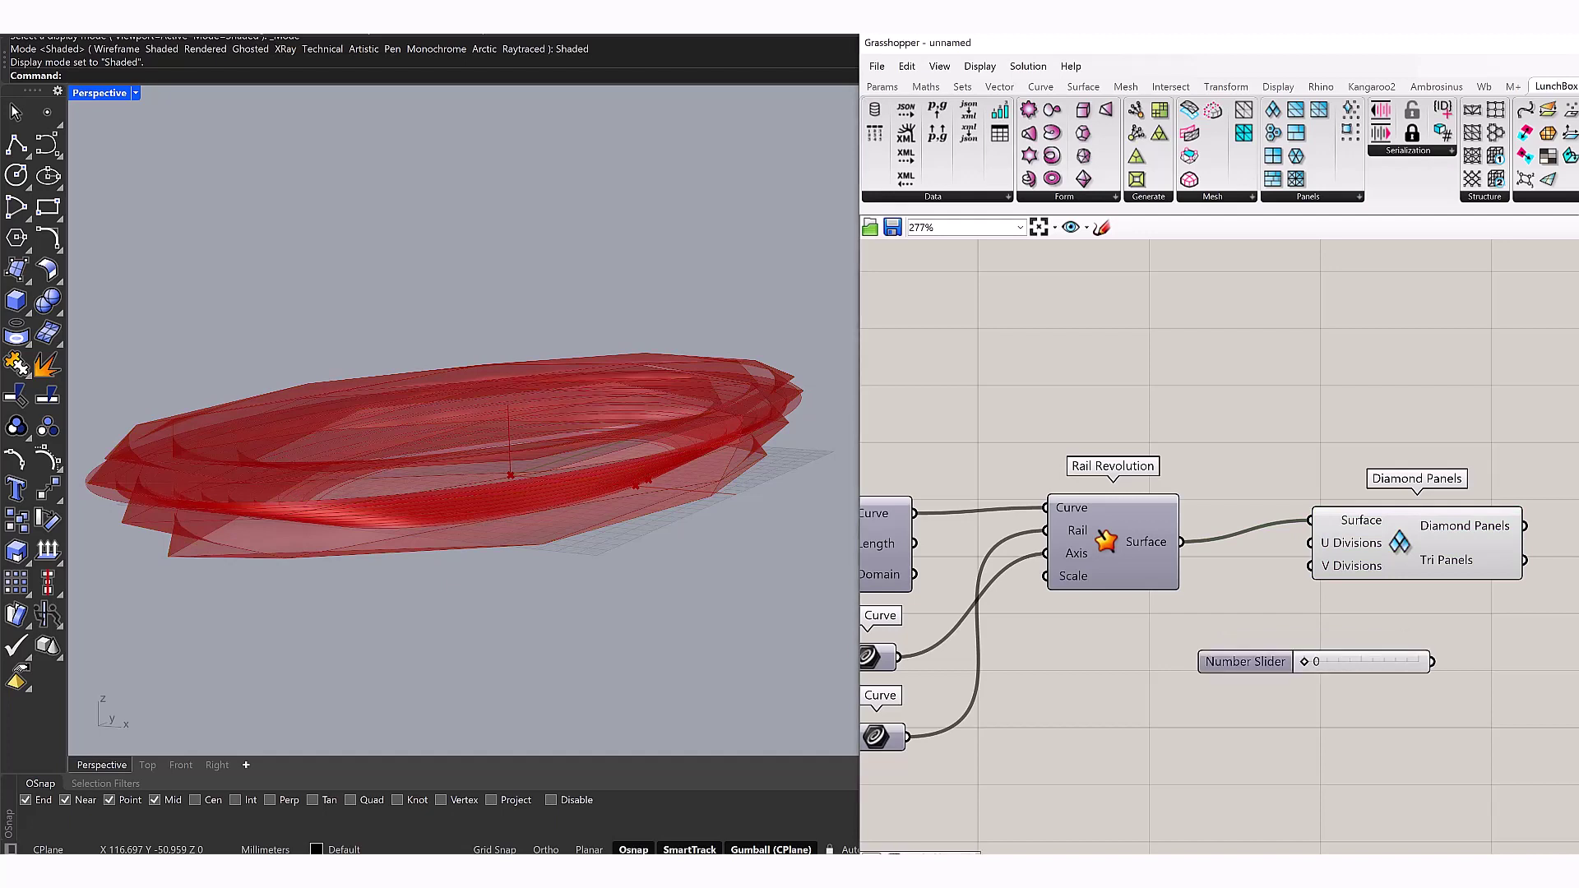
{"action": "left_click", "coordinate": [1245, 662]}
{"action": "left_click_drag", "start_coordinate": [1245, 661], "coordinate": [1083, 643]}
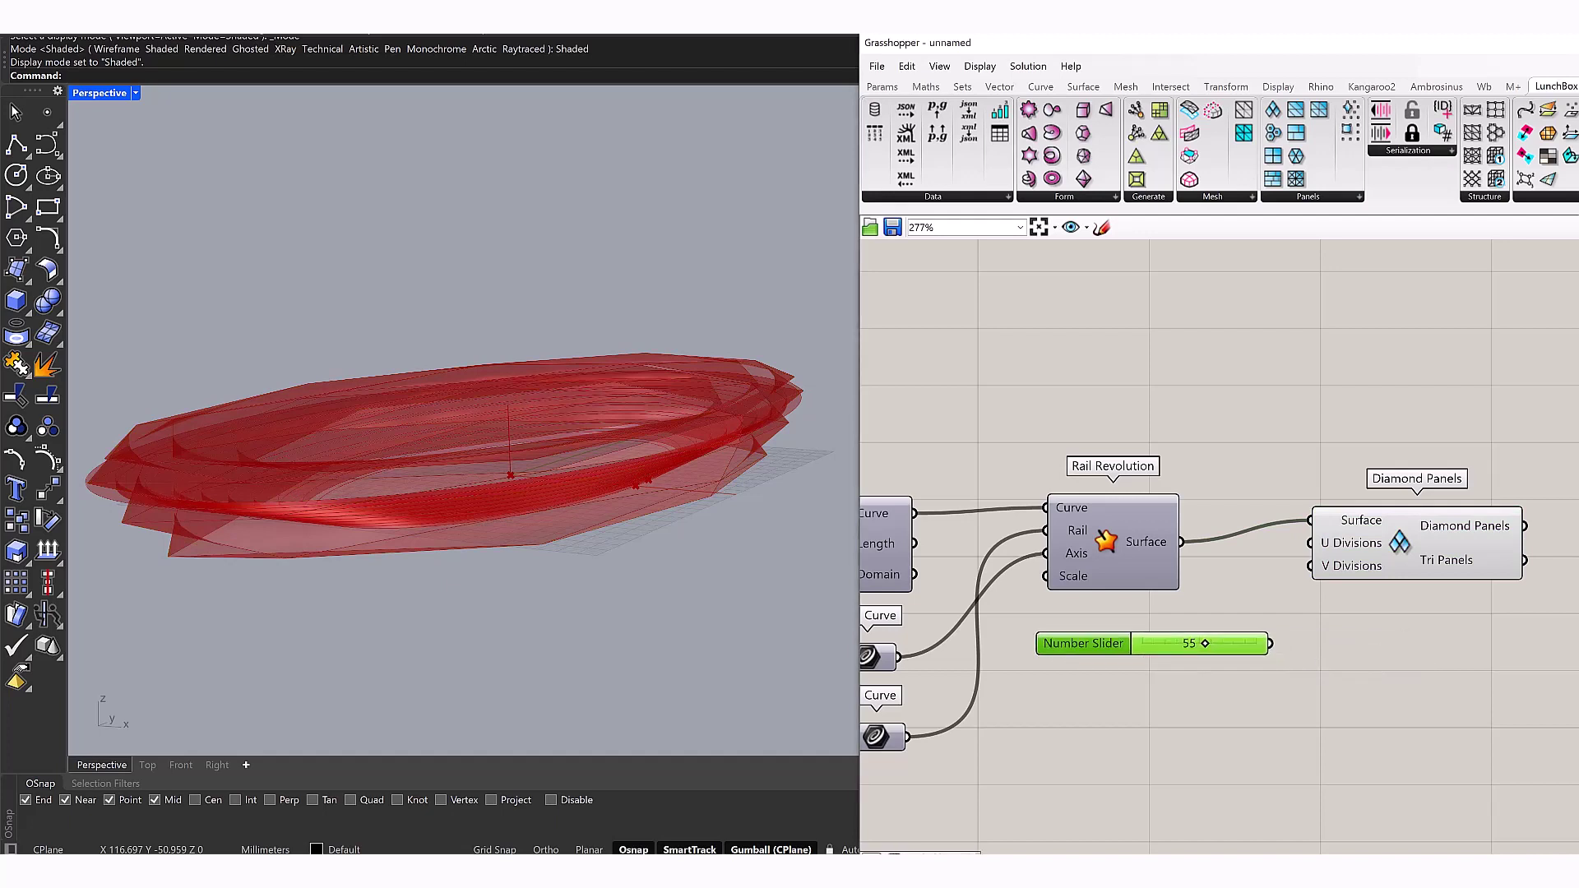
{"action": "double_click", "coordinate": [1182, 643]}
{"action": "type", "text": "50"}
{"action": "key", "text": "Return"}
{"action": "left_click_drag", "start_coordinate": [1279, 618], "coordinate": [1271, 643]}
{"action": "left_click_drag", "start_coordinate": [1414, 547], "coordinate": [1436, 553]}
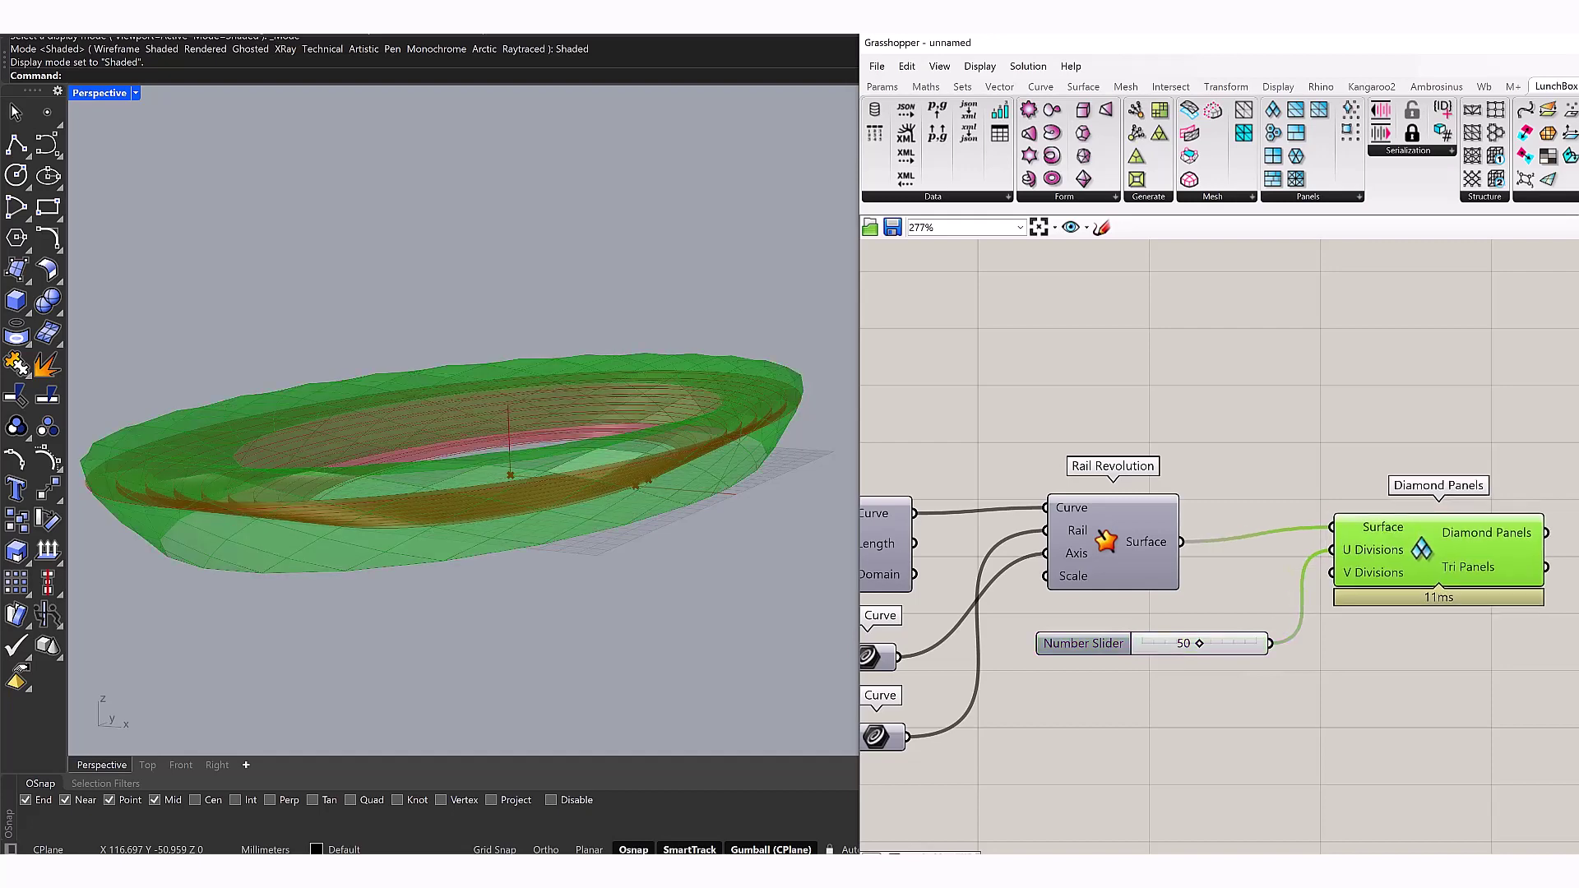
Add a second number slider set to 20 beneath the first and connect it to the Diamond Panels' V Divisions input
{"action": "left_click", "coordinate": [1343, 752]}
{"action": "key", "text": "ctrl+v"}
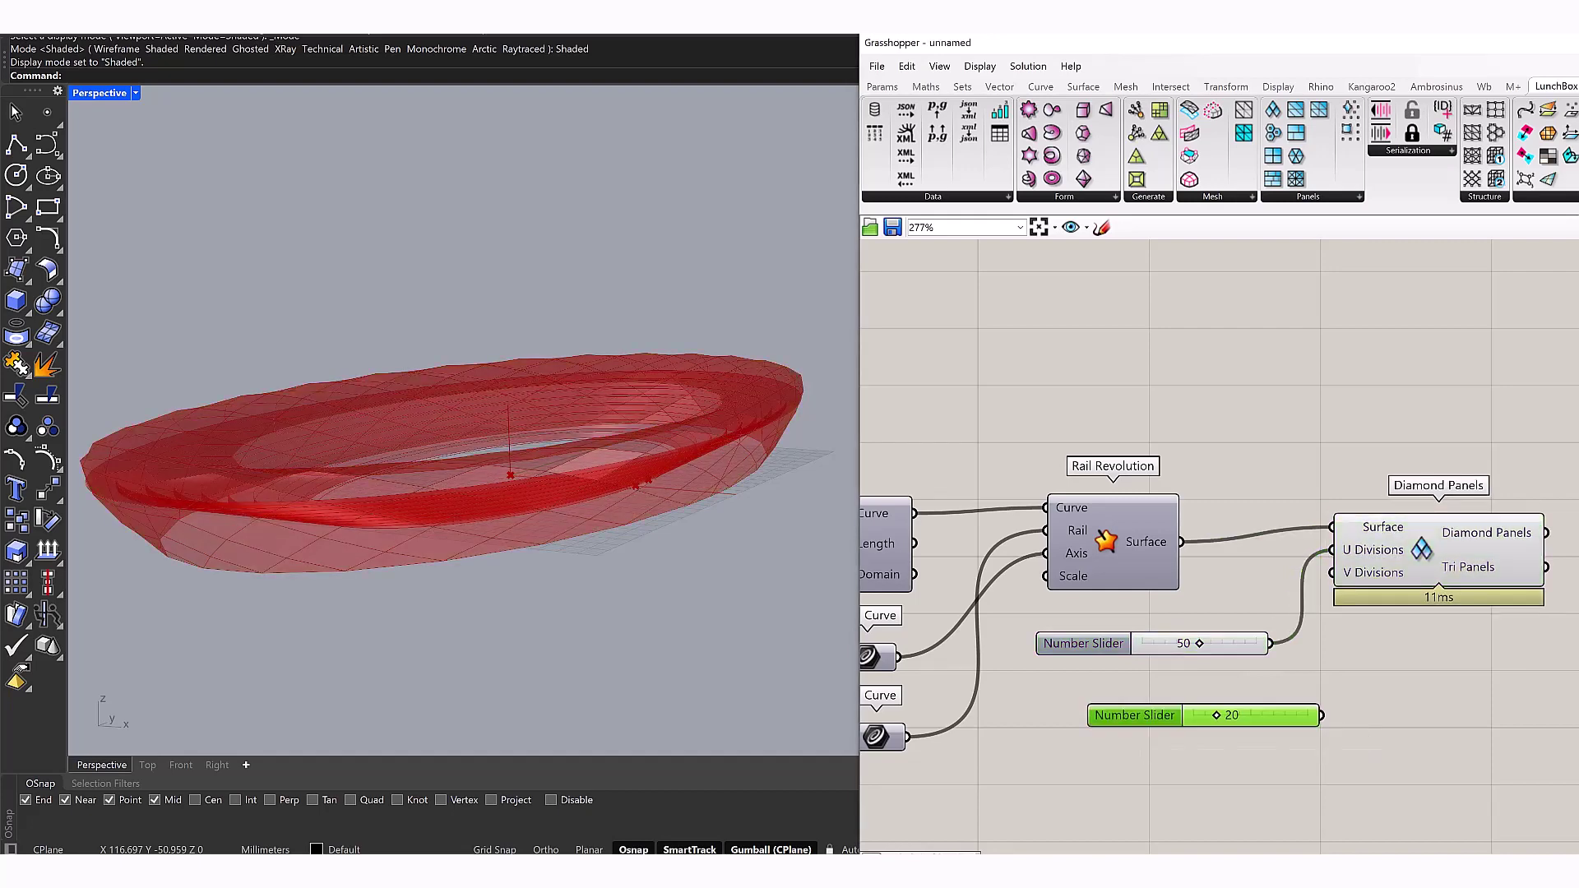
{"action": "left_click_drag", "start_coordinate": [1082, 691], "coordinate": [1092, 676]}
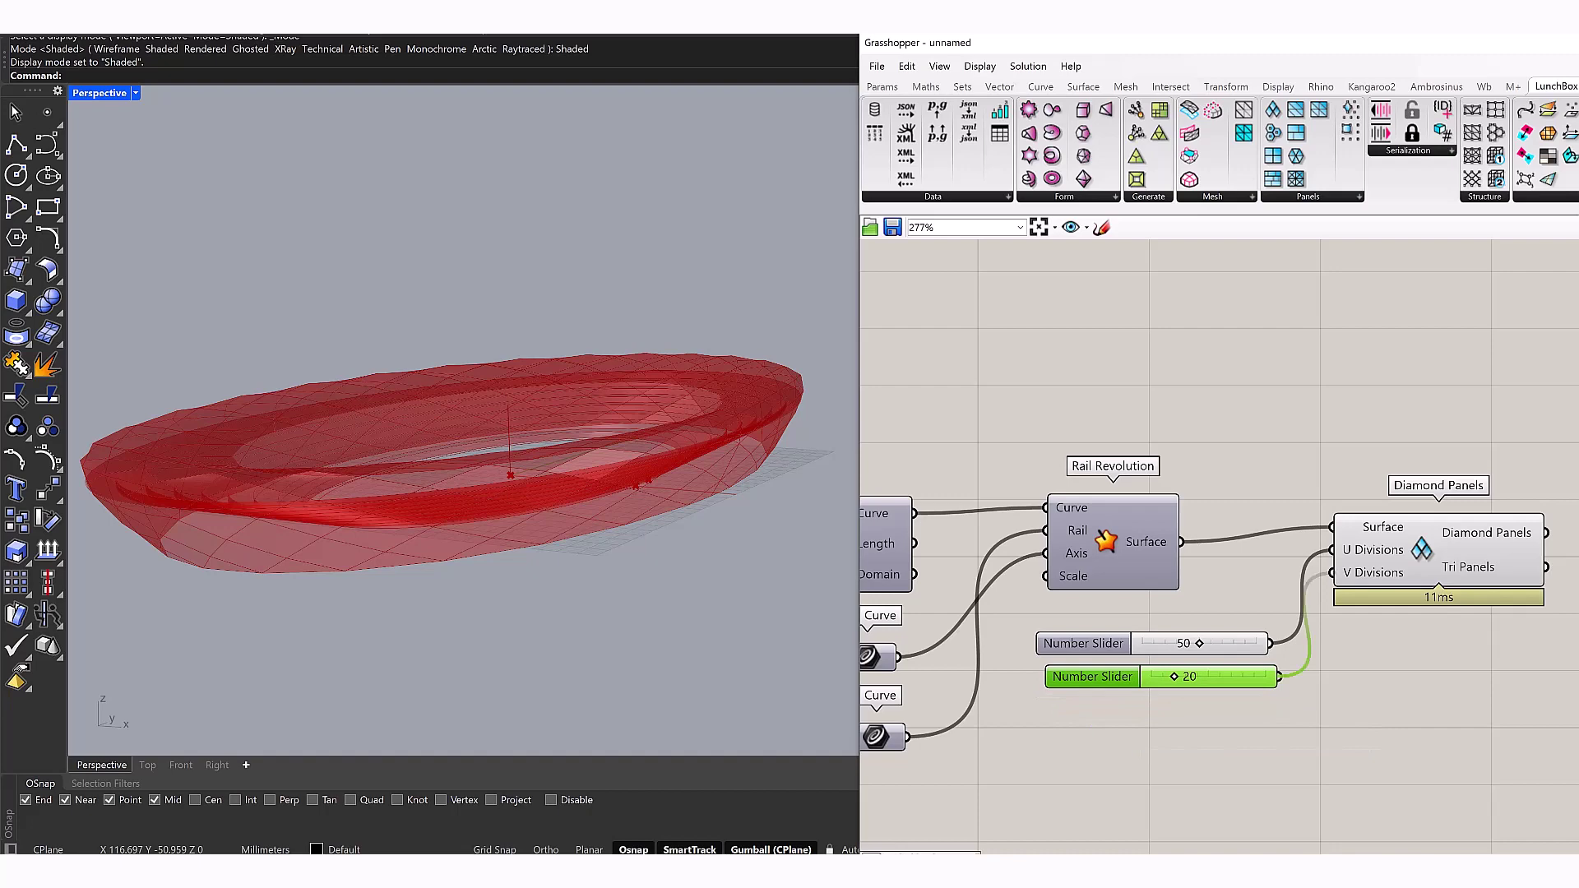
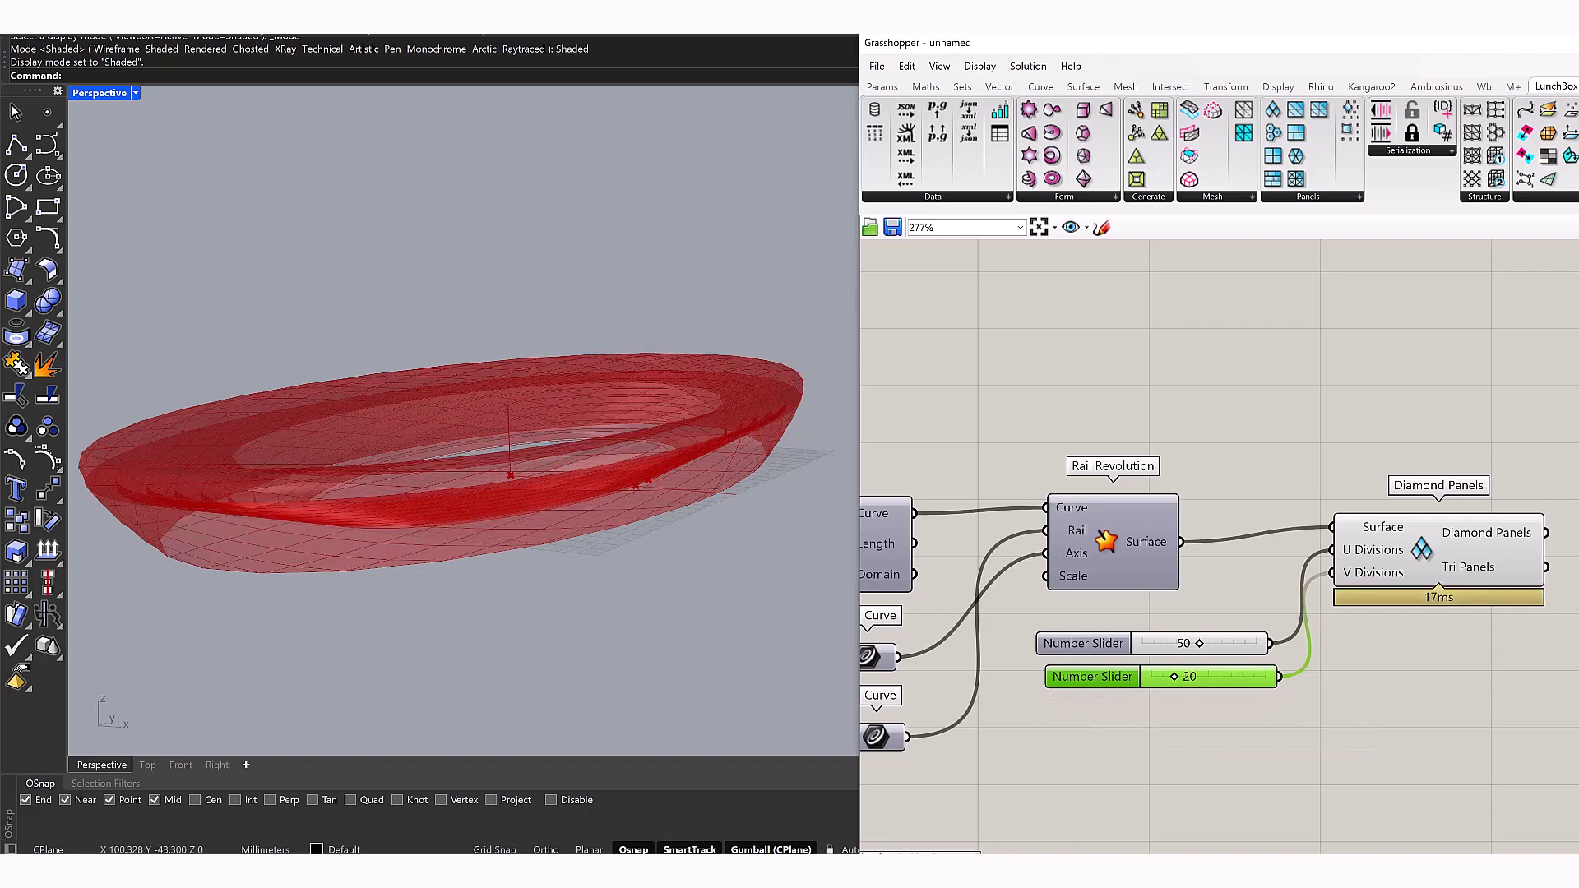
Add a Curve parameter fed by both the Diamond Panels and Tri Panels outputs, and turn off the Diamond Panels component's preview
{"action": "right_click_drag", "start_coordinate": [1234, 370], "coordinate": [1225, 368]}
{"action": "right_click_drag", "start_coordinate": [460, 534], "coordinate": [457, 493]}
{"action": "right_click_drag", "start_coordinate": [1234, 411], "coordinate": [1010, 402]}
{"action": "scroll", "coordinate": [1351, 513], "scroll_direction": "up", "scroll_amount": 4}
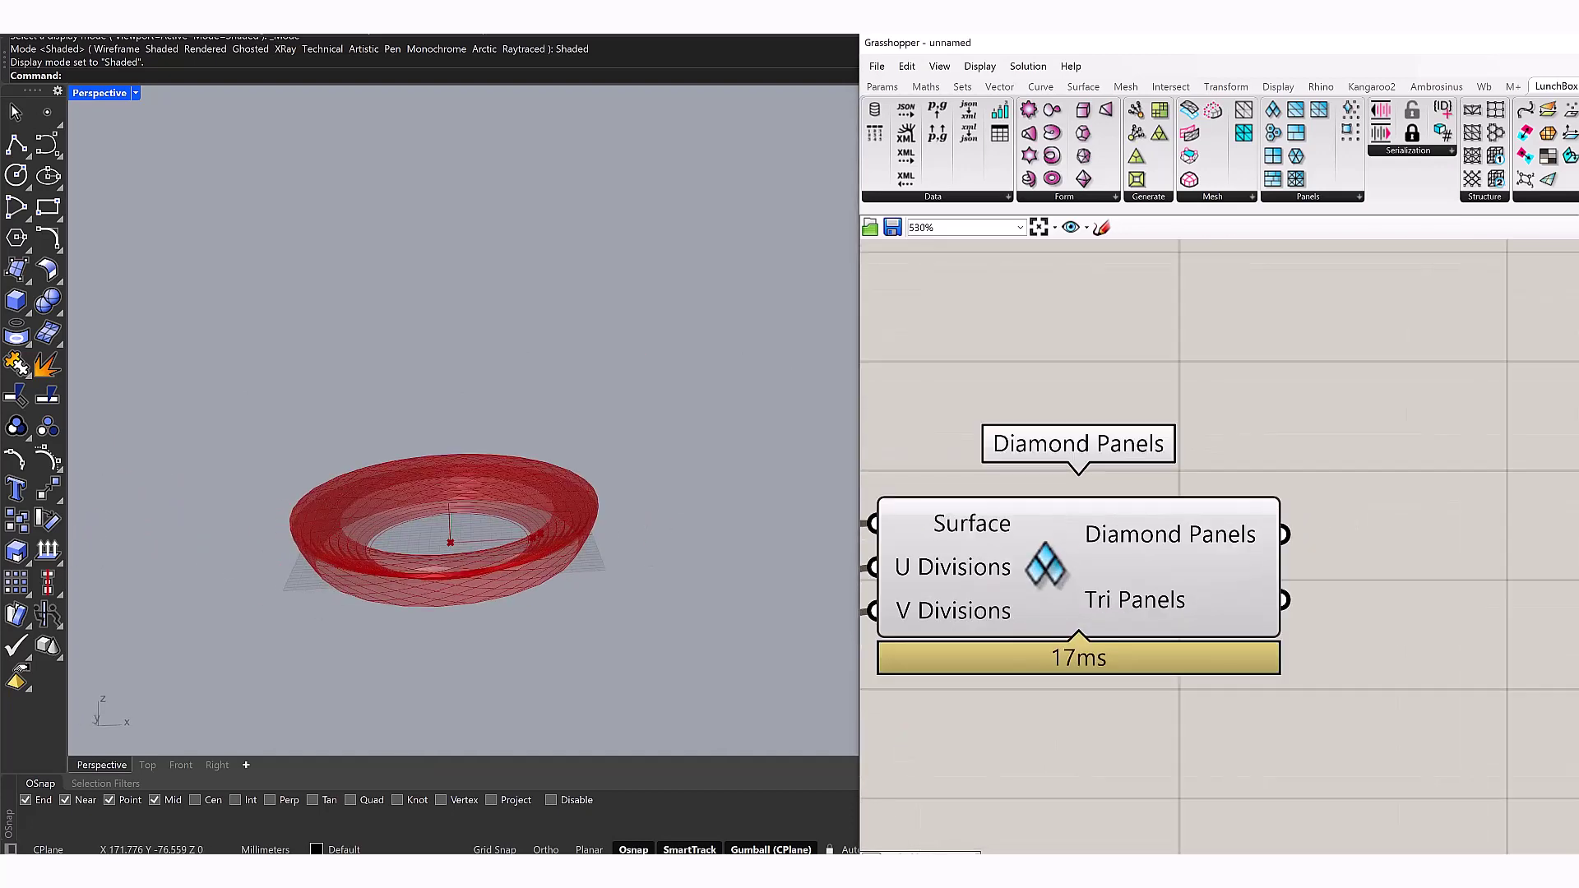
{"action": "double_click", "coordinate": [1387, 498]}
{"action": "type", "text": "curve"}
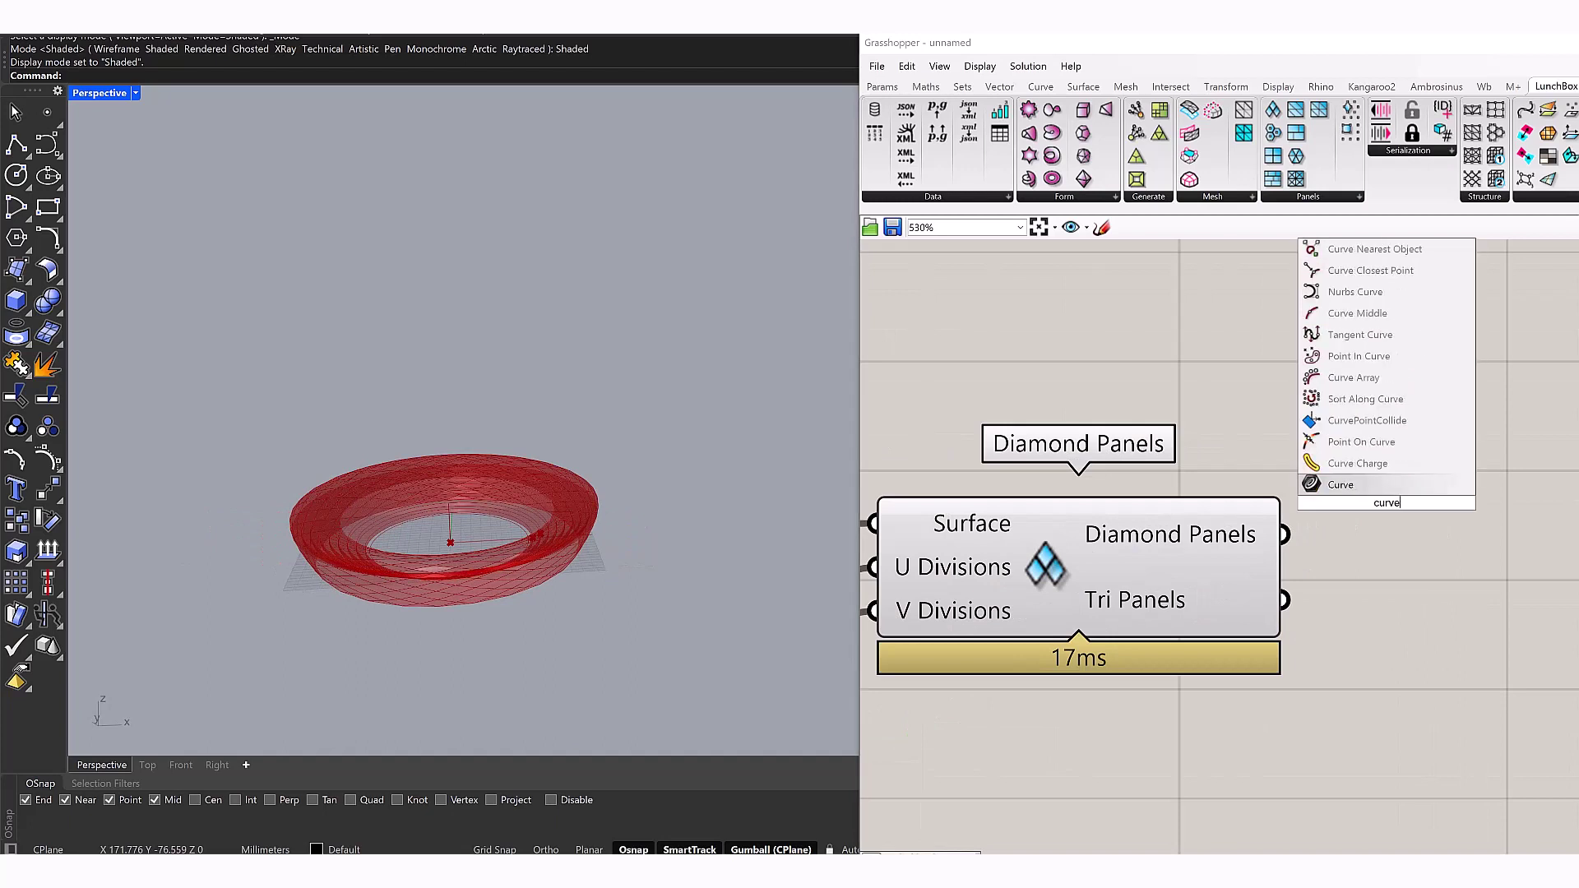
{"action": "key", "text": "Return"}
{"action": "left_click_drag", "start_coordinate": [1283, 535], "coordinate": [1324, 501]}
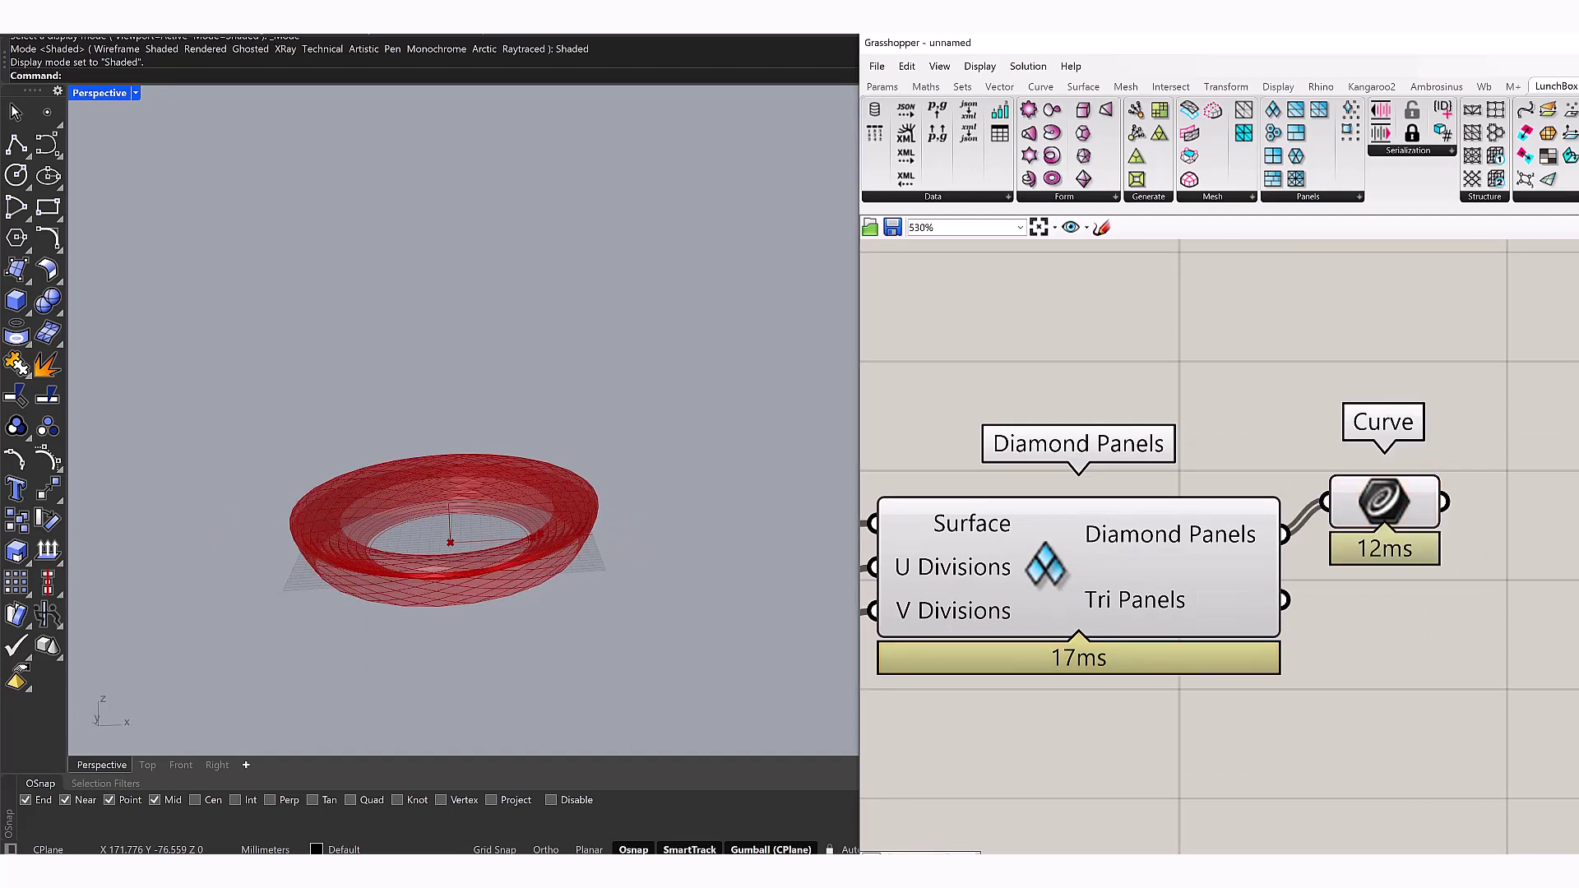
{"action": "left_click", "coordinate": [1184, 598]}
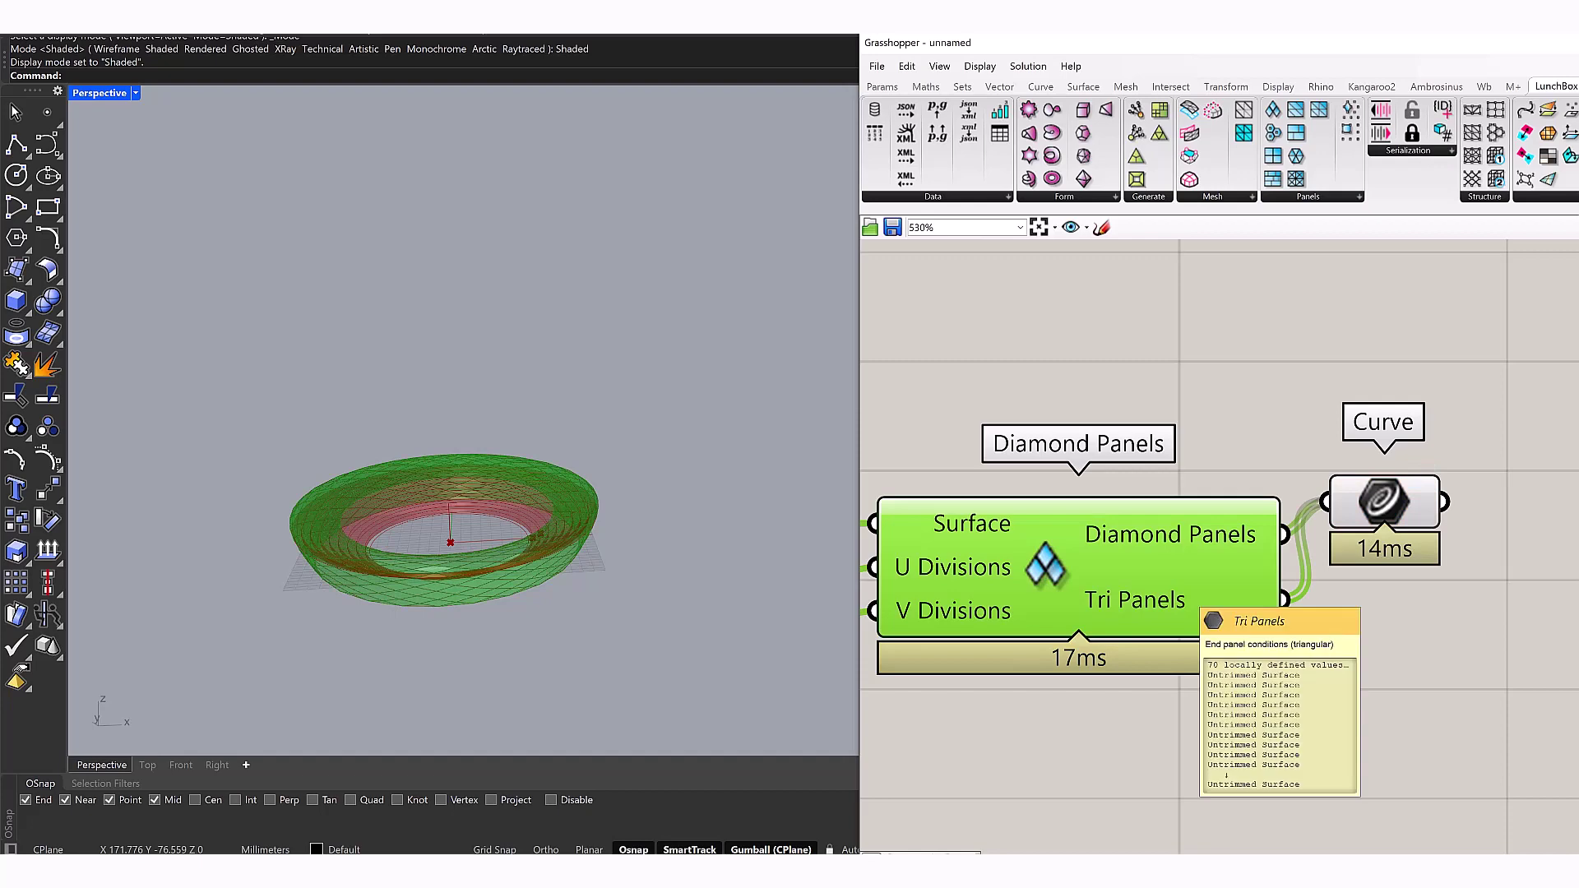
{"action": "scroll", "coordinate": [450, 534], "scroll_direction": "up", "scroll_amount": 5}
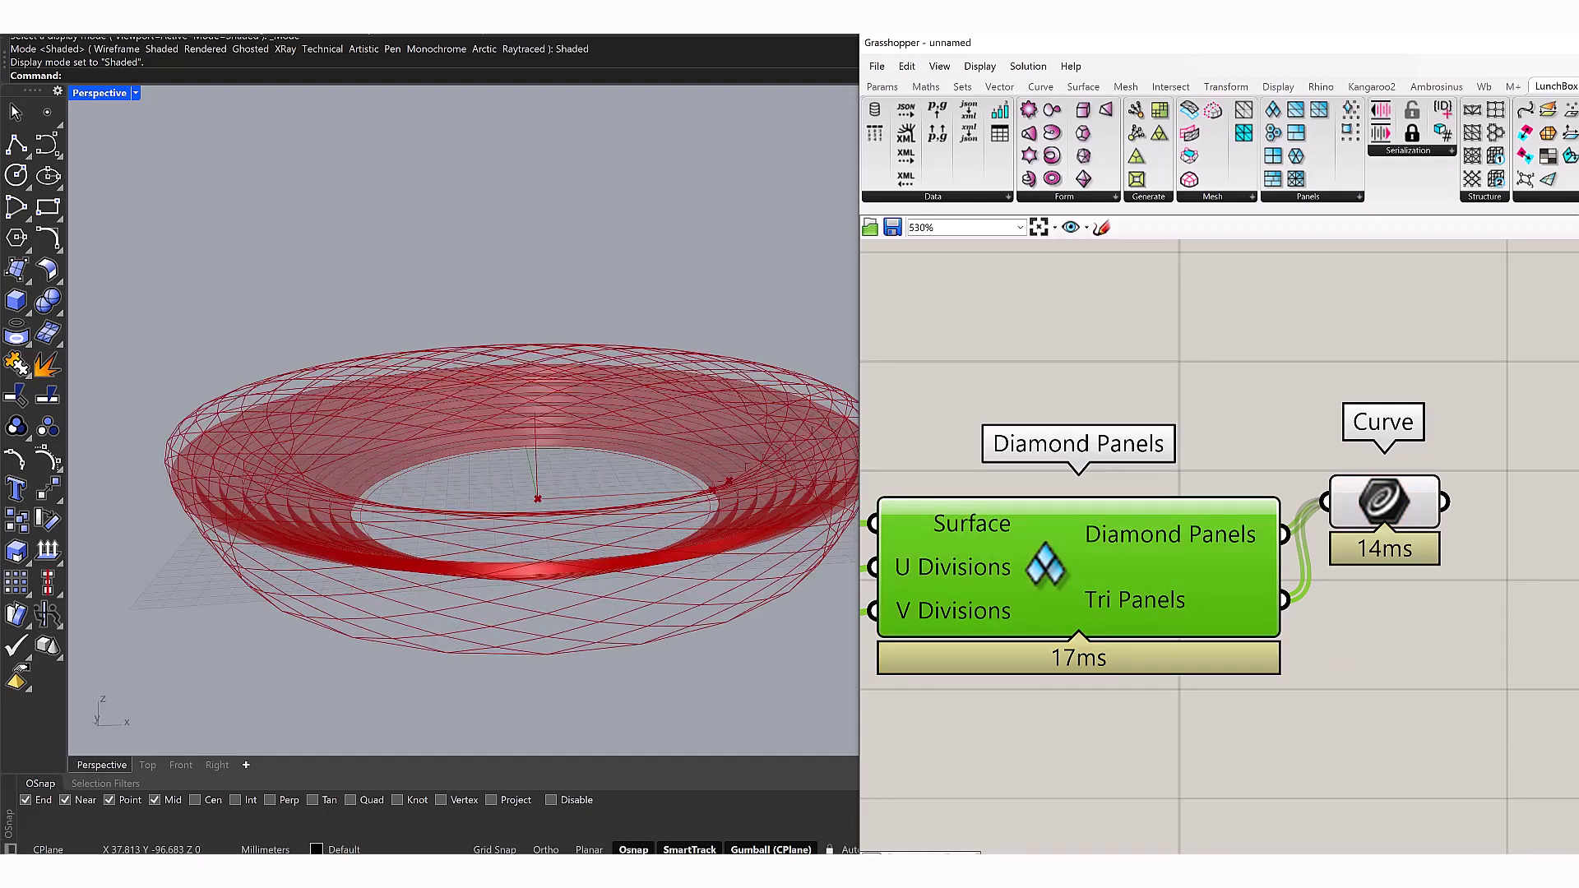
{"action": "right_click_drag", "start_coordinate": [1316, 740], "coordinate": [1001, 727]}
{"action": "double_click", "coordinate": [1314, 494]}
{"action": "type", "text": "area"}
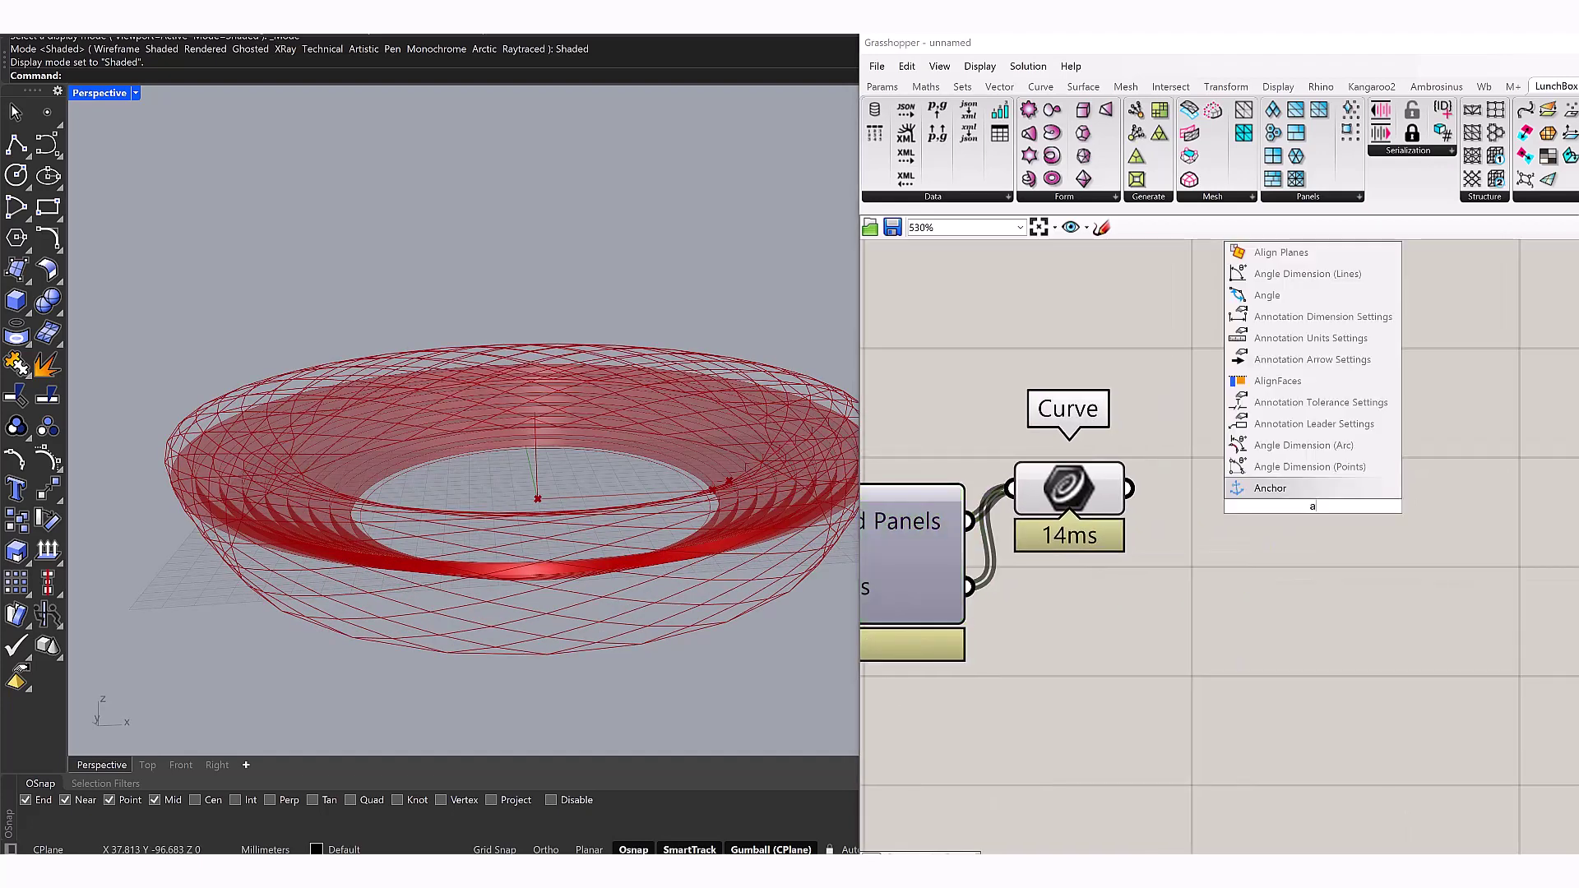
{"action": "key", "text": "Return"}
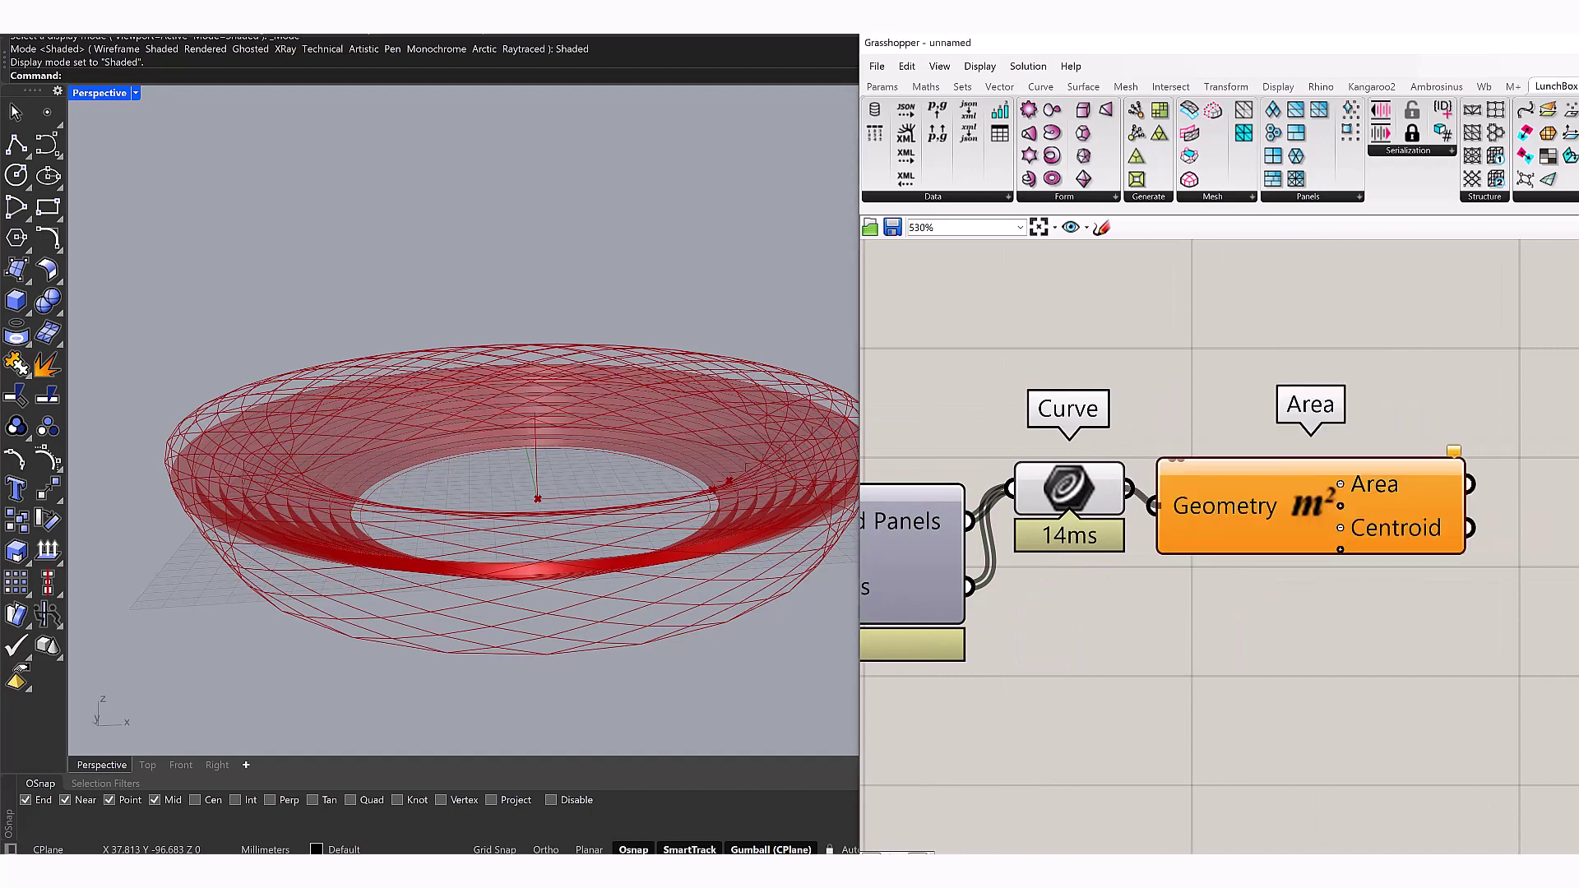
{"action": "left_click_drag", "start_coordinate": [1129, 488], "coordinate": [1254, 488]}
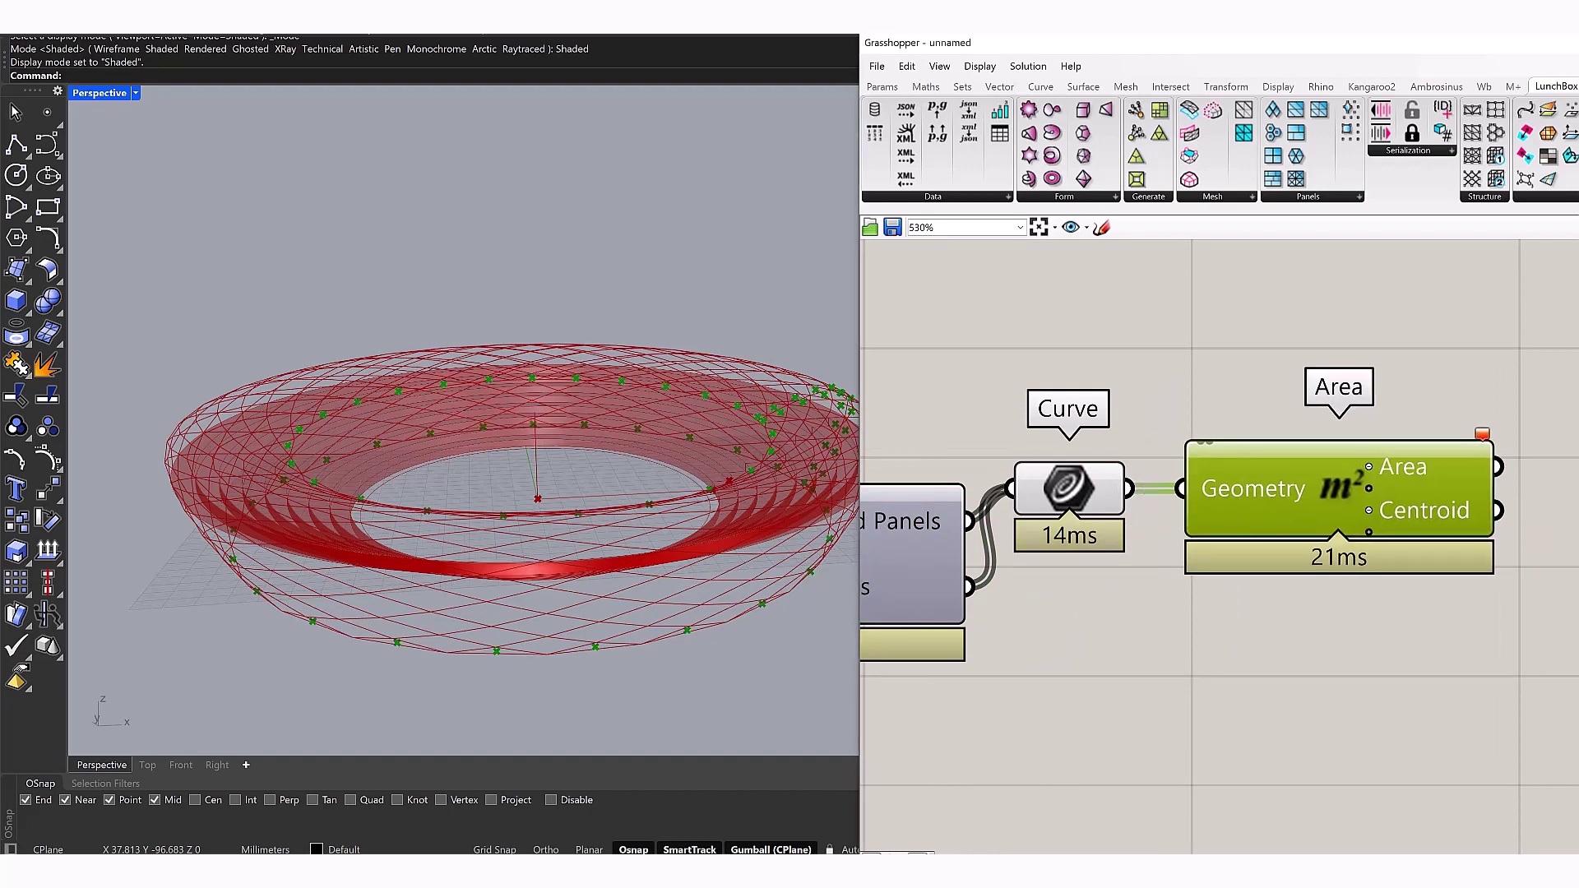
{"action": "key", "text": "Delete"}
Move the Curve parameter farther away from the Diamond Panels component
{"action": "right_click_drag", "start_coordinate": [1316, 658], "coordinate": [1409, 658]}
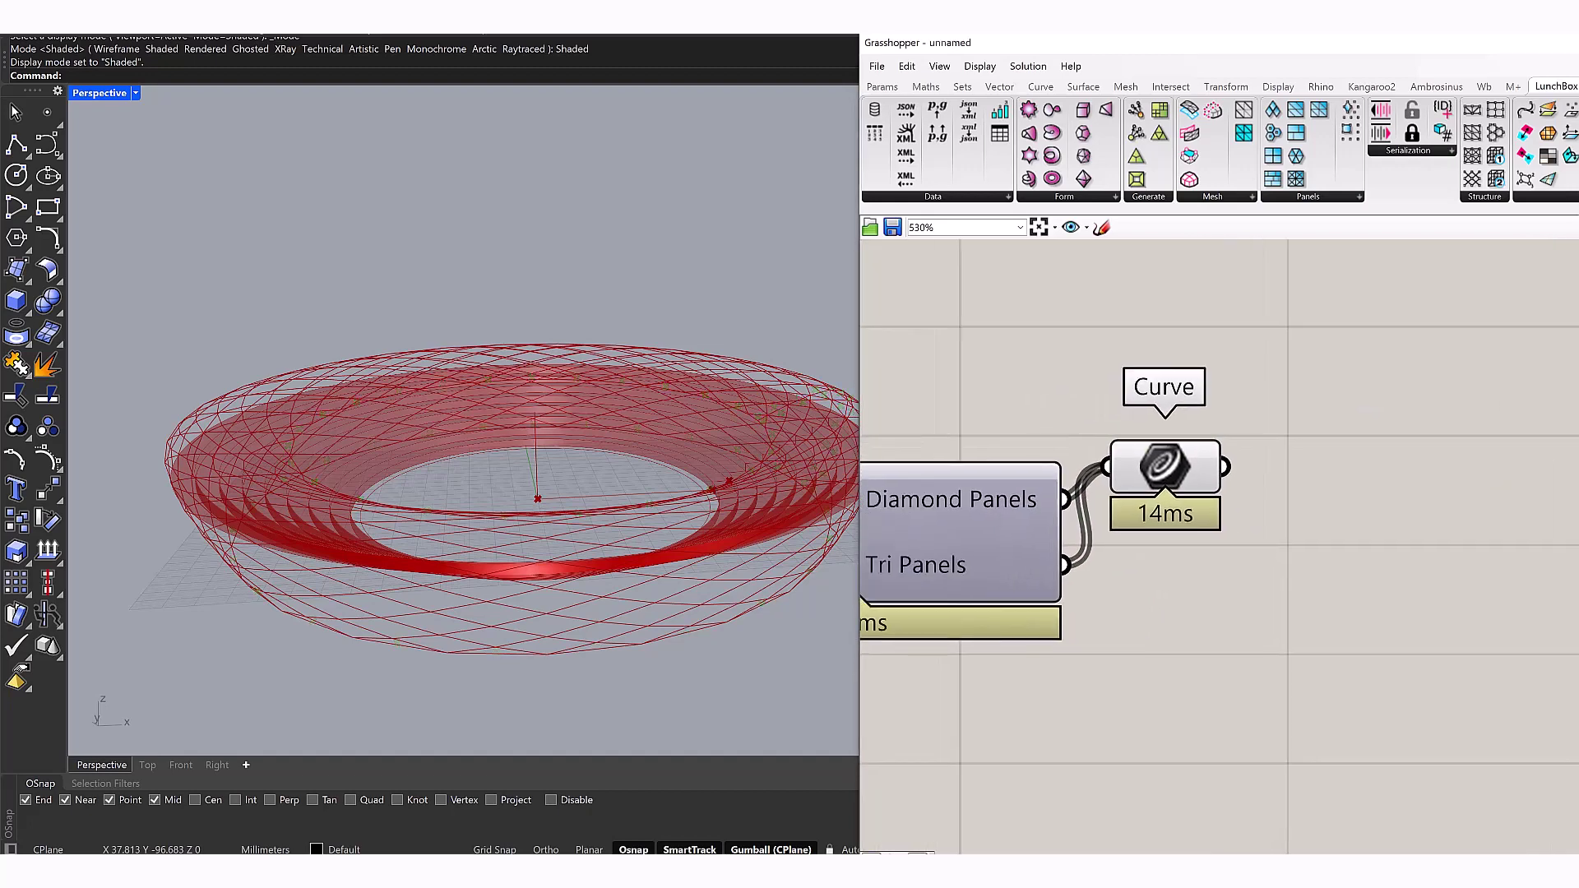
{"action": "left_click_drag", "start_coordinate": [1162, 481], "coordinate": [1261, 481]}
{"action": "right_click_drag", "start_coordinate": [1398, 658], "coordinate": [1244, 641]}
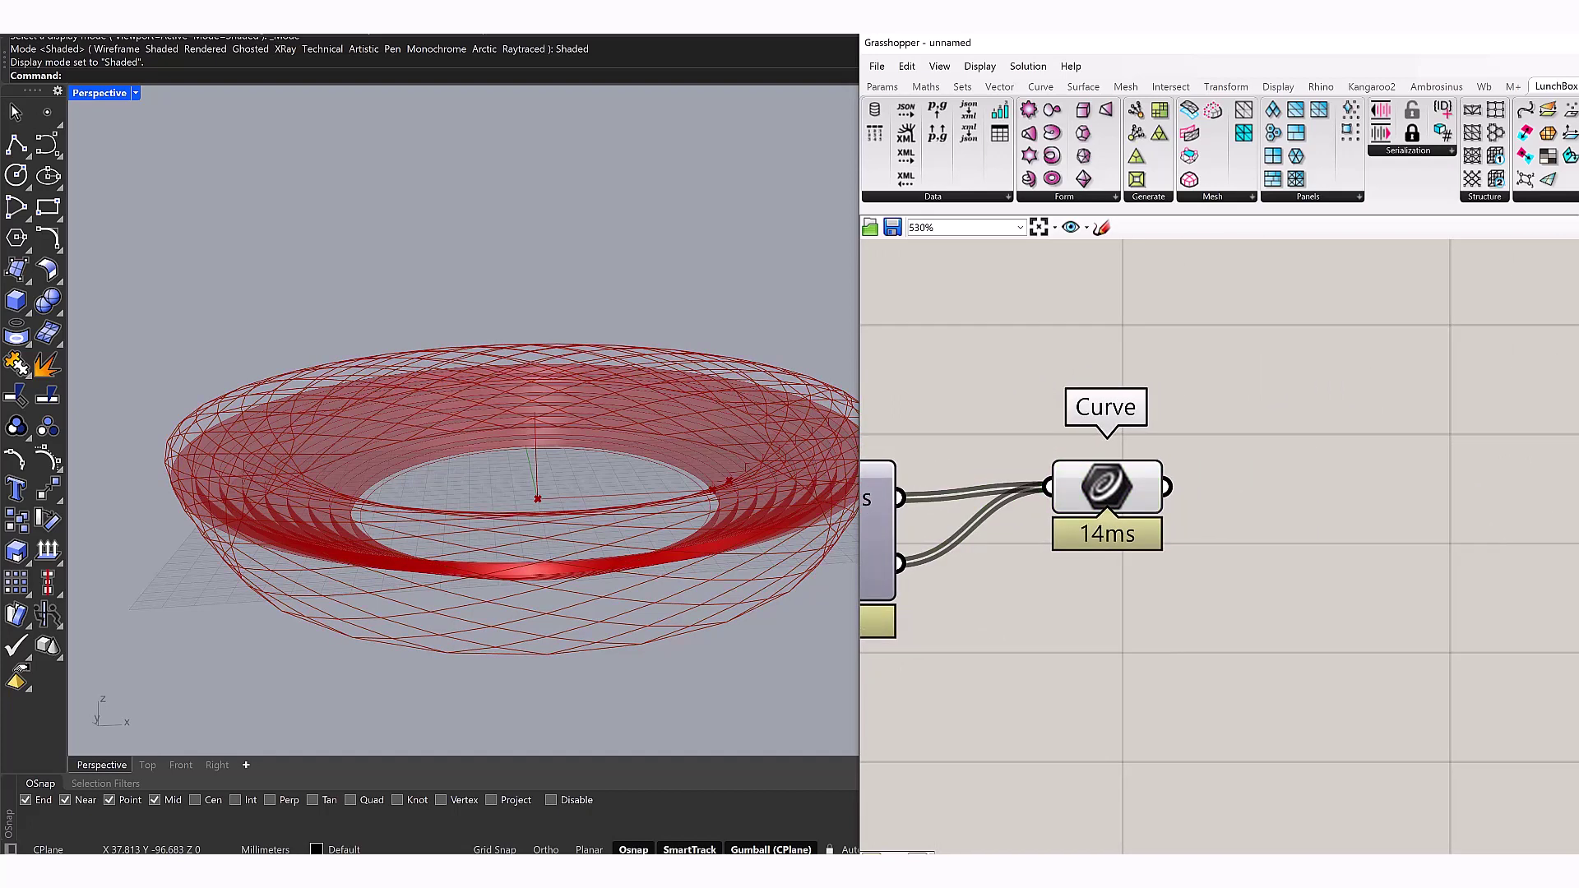
Add an Evaluate Surface component and place it below the Curve parameter
{"action": "double_click", "coordinate": [1308, 474]}
{"action": "type", "text": "area"}
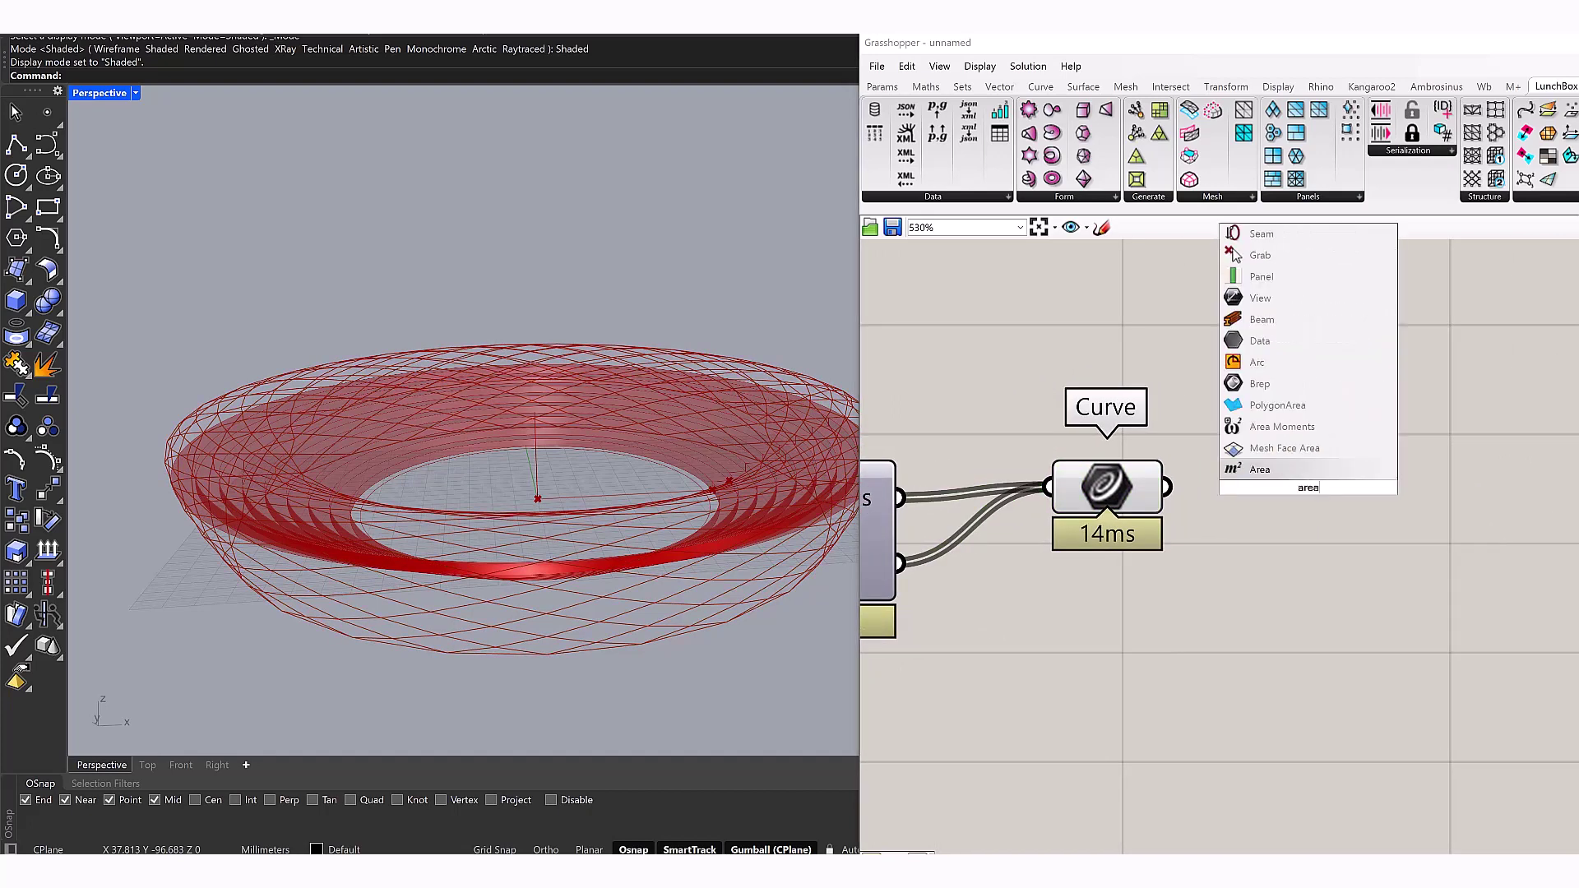
{"action": "key", "text": "BackSpace"}
{"action": "key", "text": "BackSpace"}
{"action": "key", "text": "BackSpace"}
{"action": "key", "text": "BackSpace"}
{"action": "type", "text": "eva"}
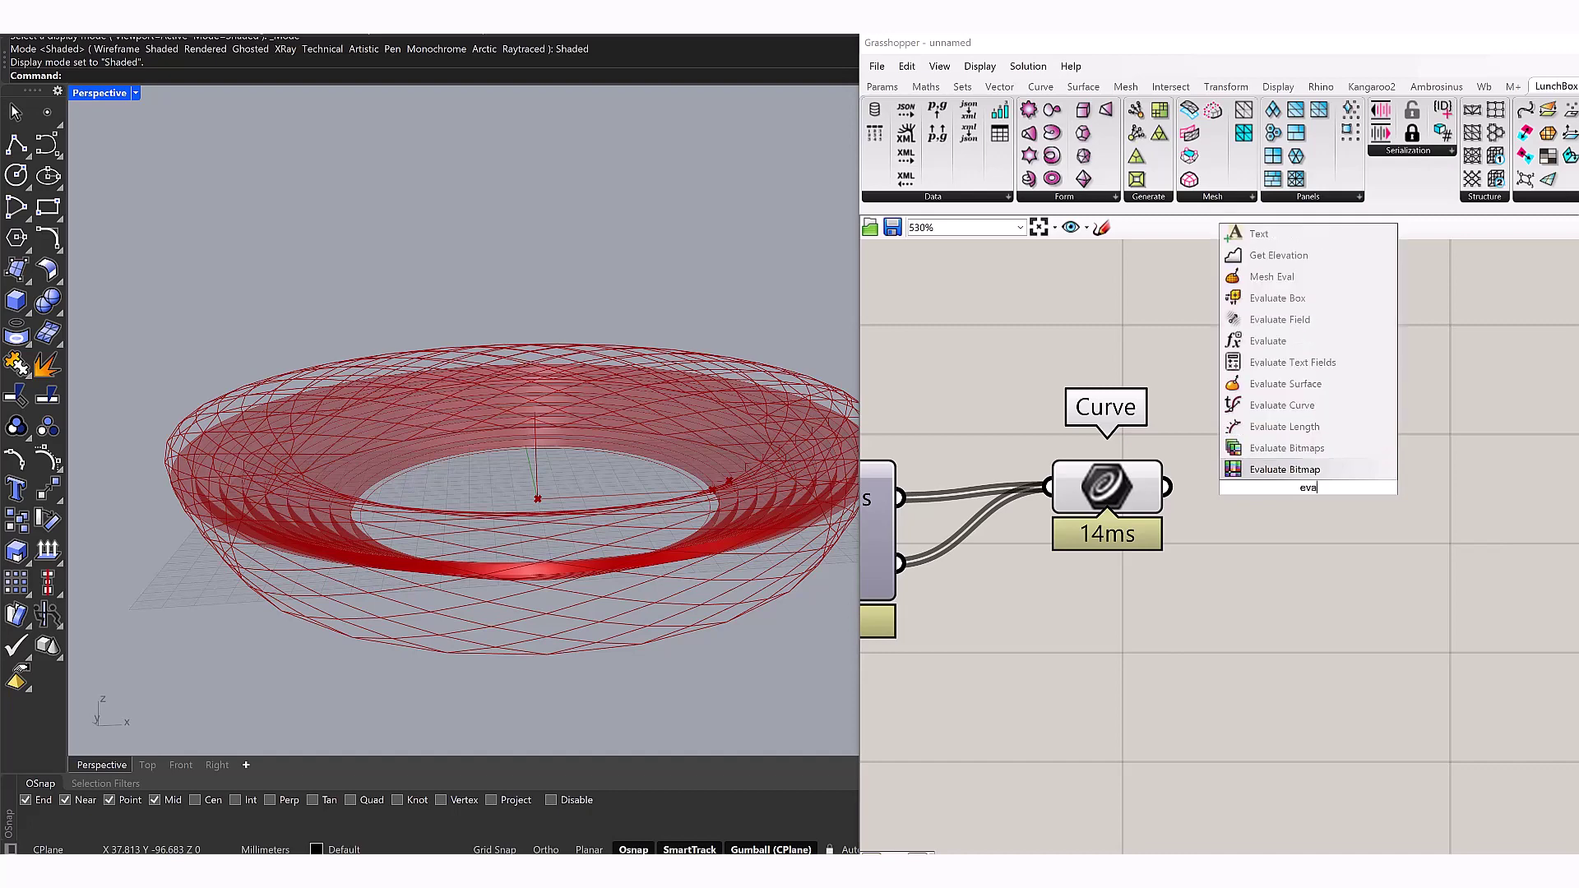
{"action": "type", "text": "luate"}
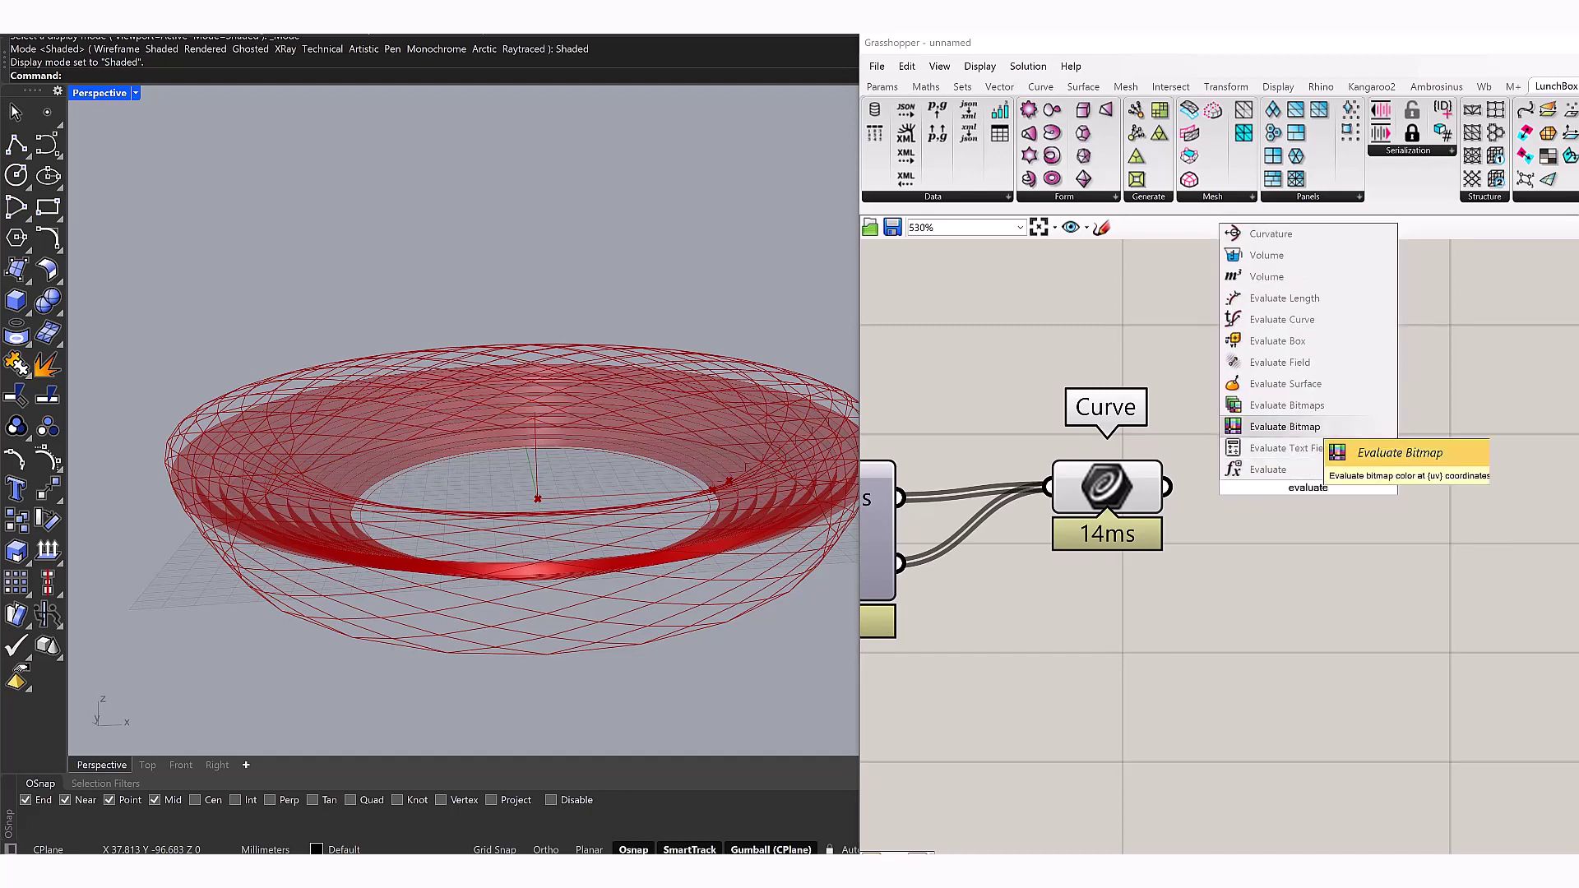
{"action": "key", "text": "Up"}
{"action": "key", "text": "Up"}
{"action": "key", "text": "Return"}
{"action": "left_click_drag", "start_coordinate": [1216, 497], "coordinate": [1223, 756]}
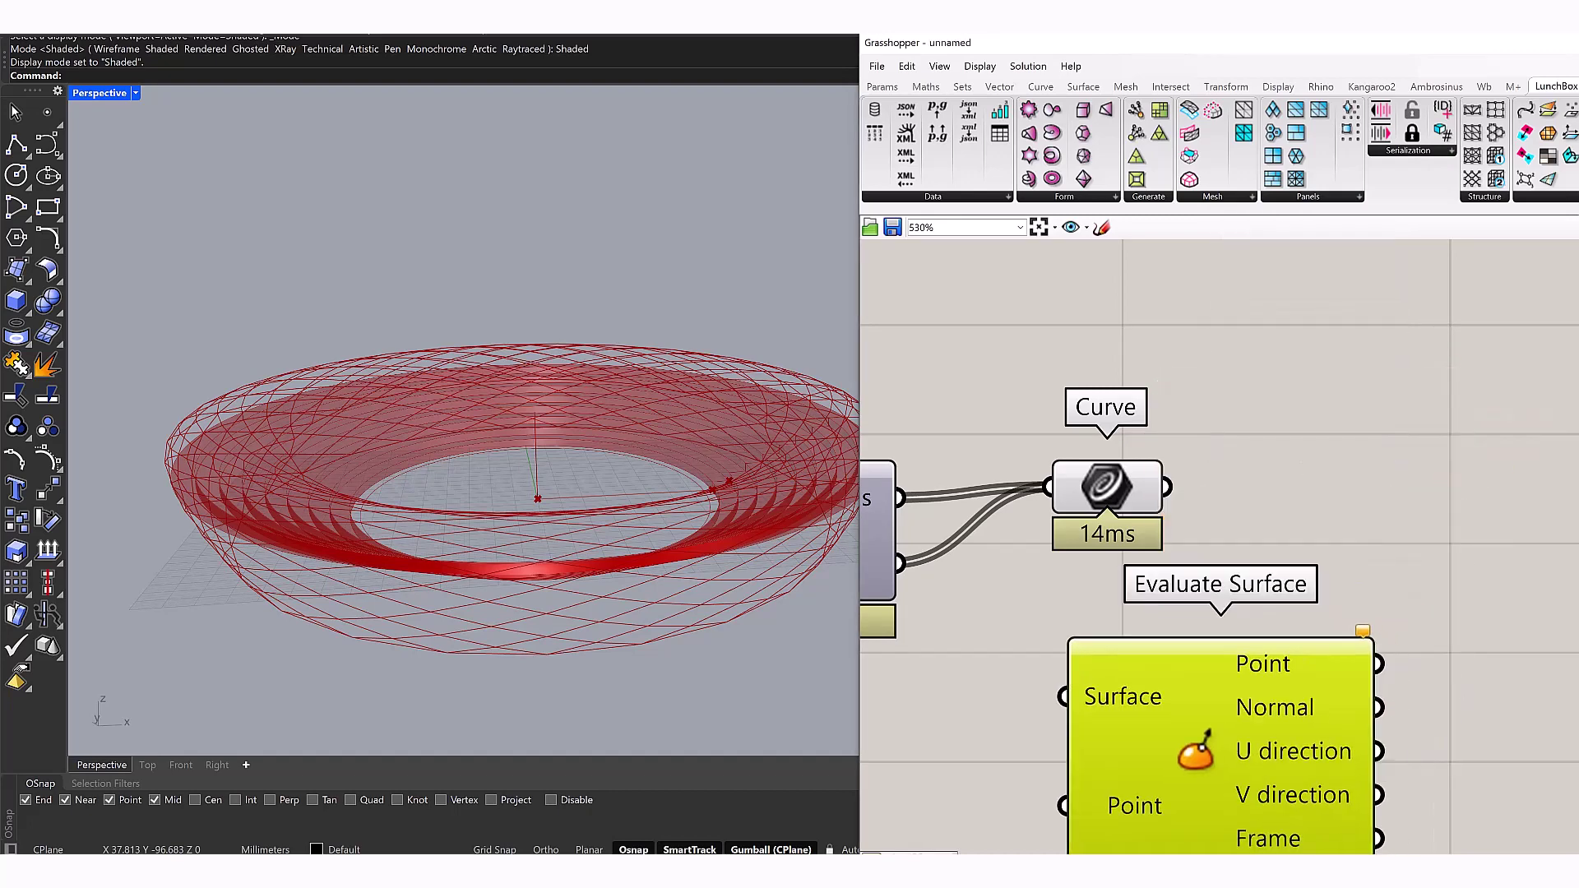
Connect both Diamond Panels outputs to the Evaluate Surface's Surface input and reparameterize that input
{"action": "scroll", "coordinate": [1217, 543], "scroll_direction": "down", "scroll_amount": 2}
{"action": "left_click_drag", "start_coordinate": [1072, 399], "coordinate": [1190, 542]}
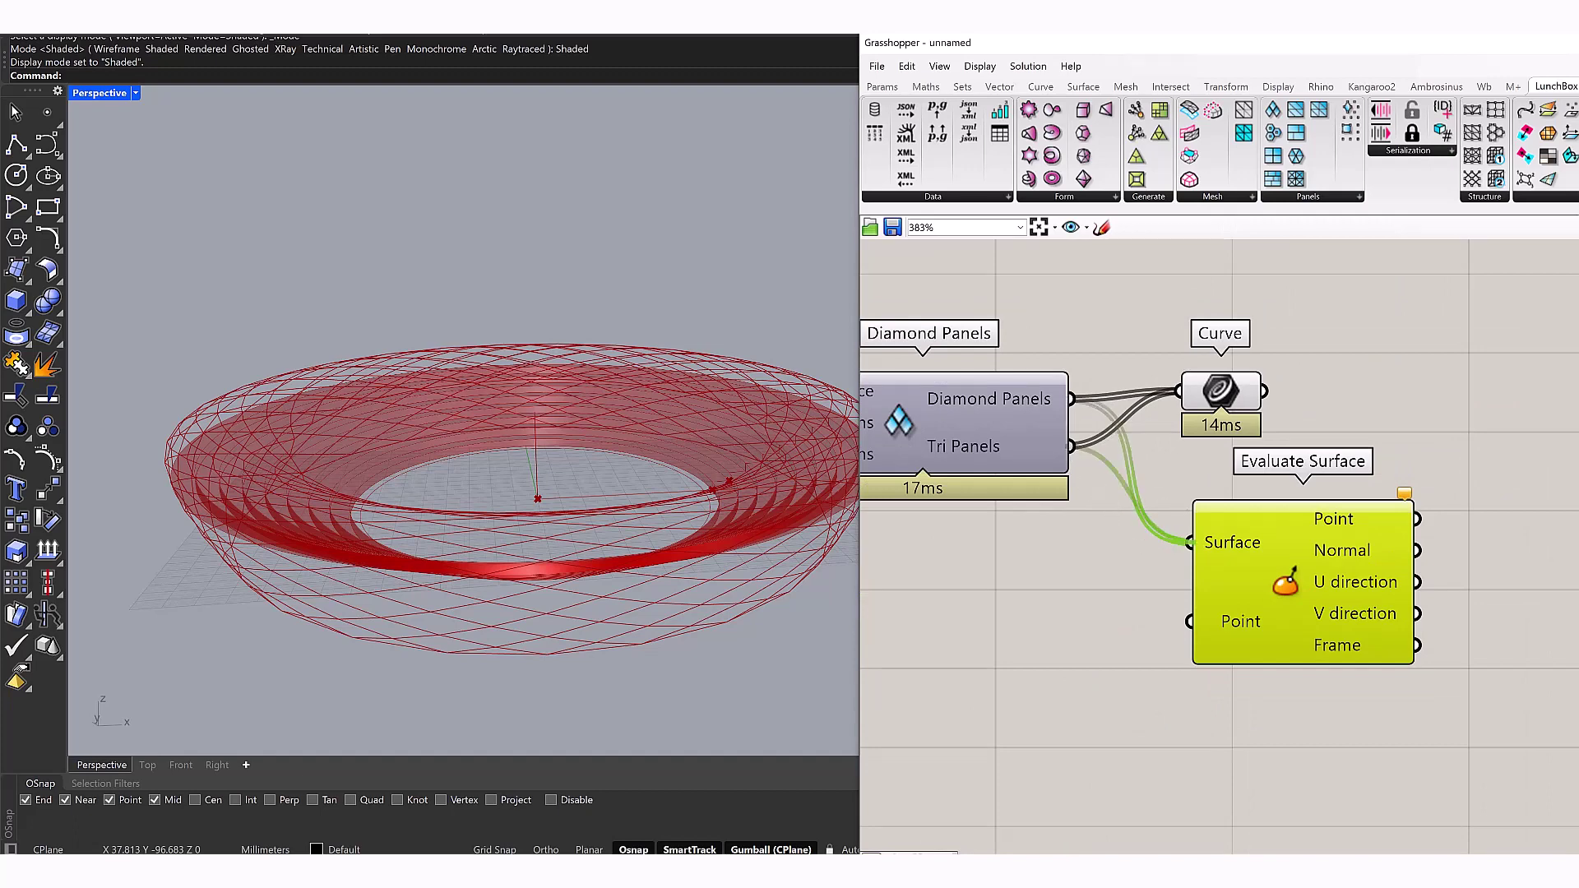
{"action": "right_click", "coordinate": [1228, 541]}
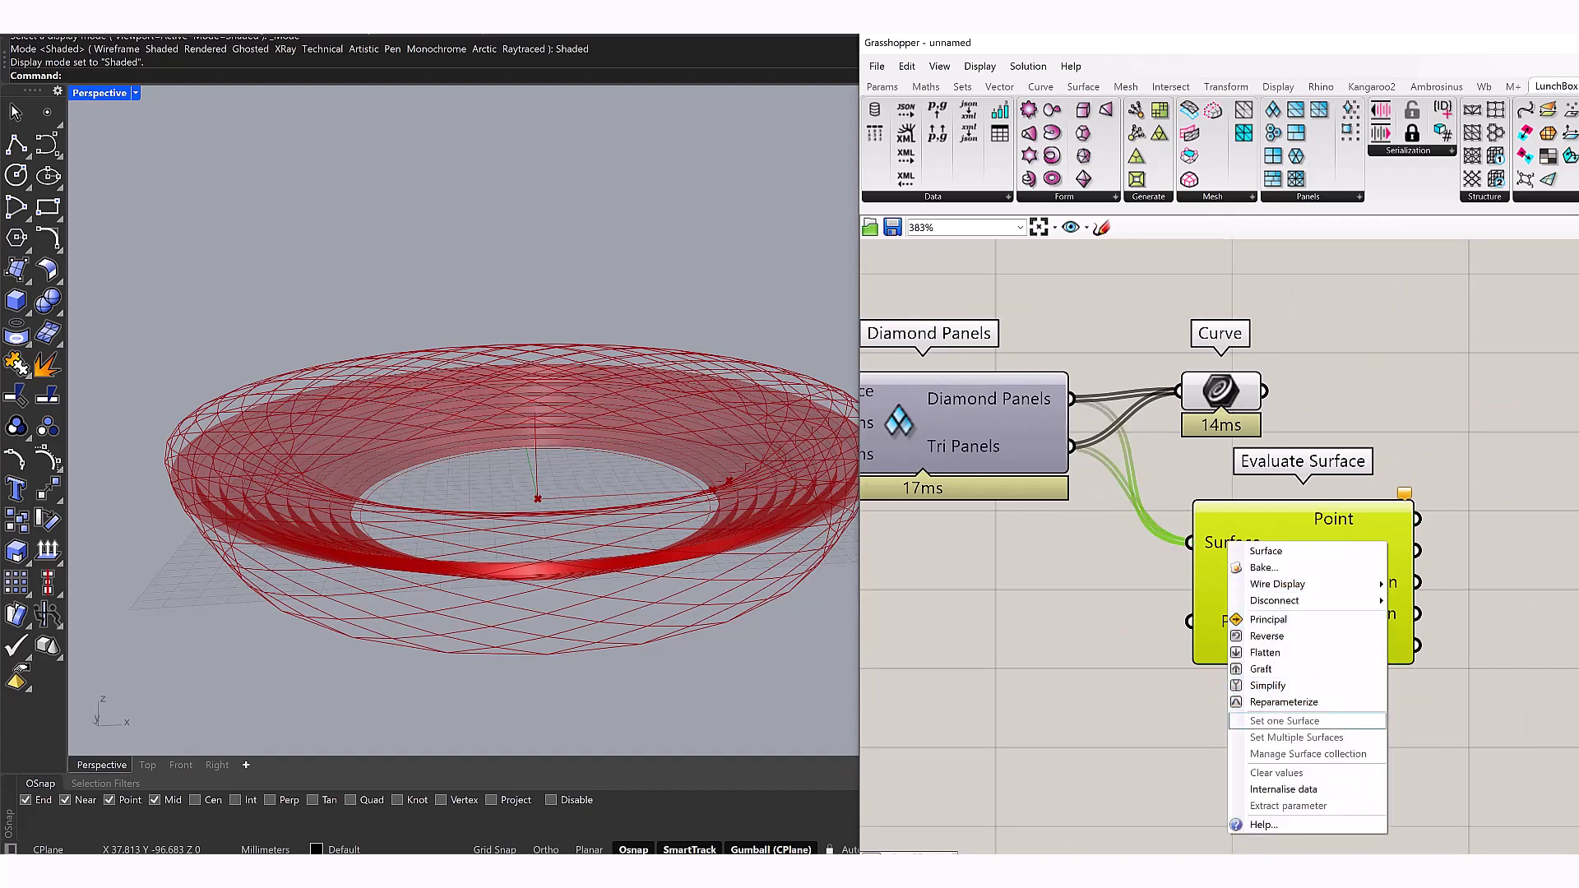
{"action": "left_click", "coordinate": [1283, 702]}
Add an MD Slider at 0.5 ; 0.5 beside Evaluate Surface and connect it to the Point input
{"action": "double_click", "coordinate": [1088, 689]}
{"action": "type", "text": "md"}
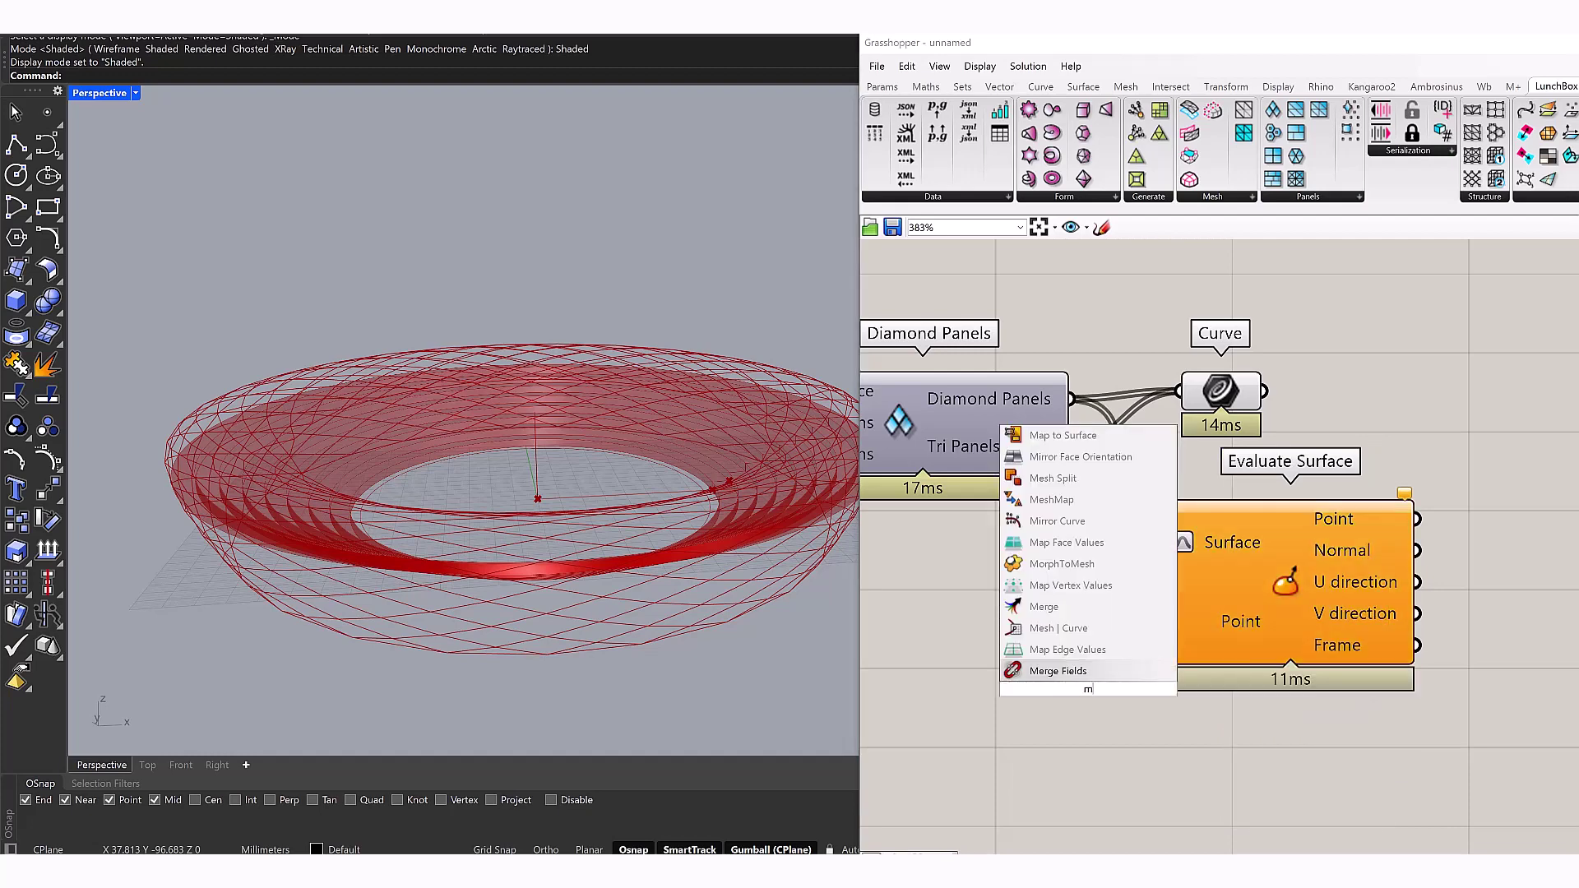
{"action": "left_click", "coordinate": [1051, 671]}
{"action": "left_click_drag", "start_coordinate": [1061, 592], "coordinate": [972, 592]}
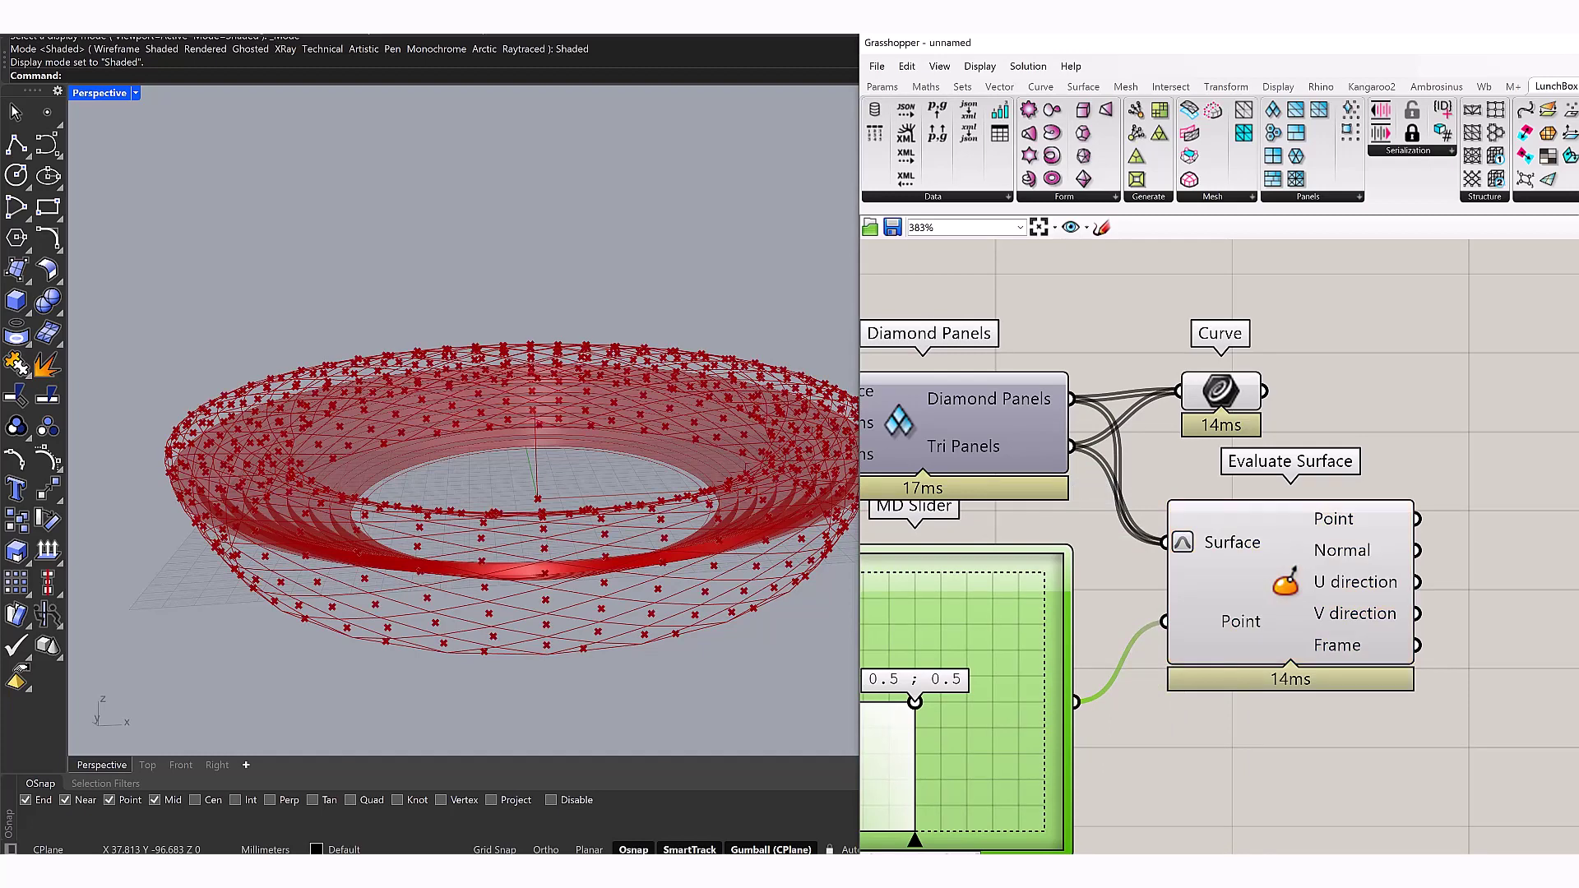
Add a Move component and connect Evaluate Surface's Point output to its Geometry input
{"action": "right_click_drag", "start_coordinate": [1471, 740], "coordinate": [1239, 737]}
{"action": "double_click", "coordinate": [1359, 527]}
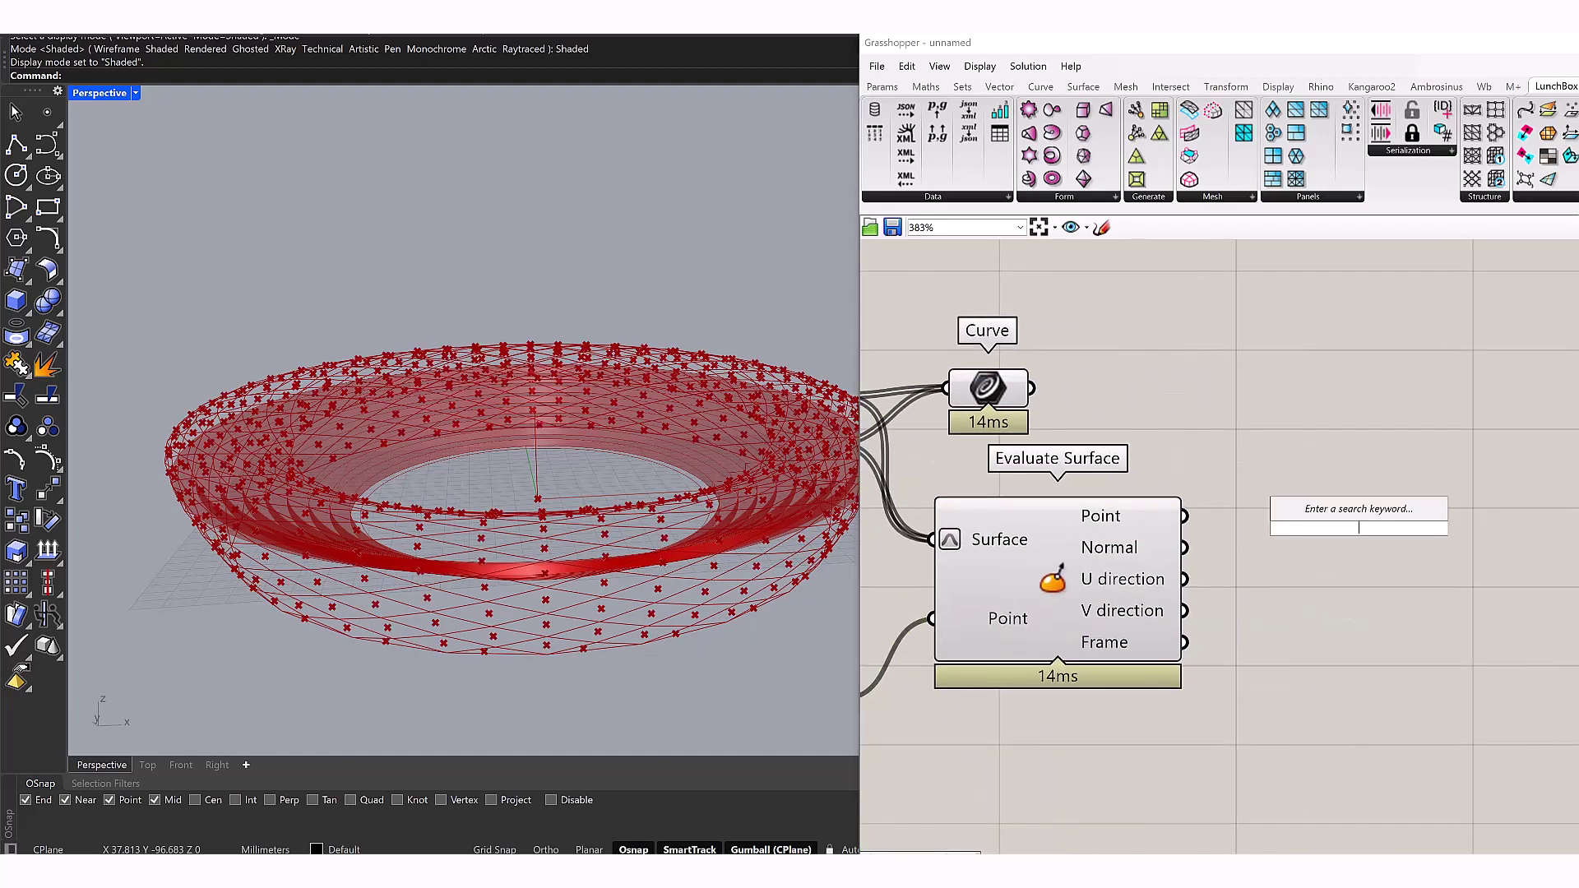
{"action": "type", "text": "move"}
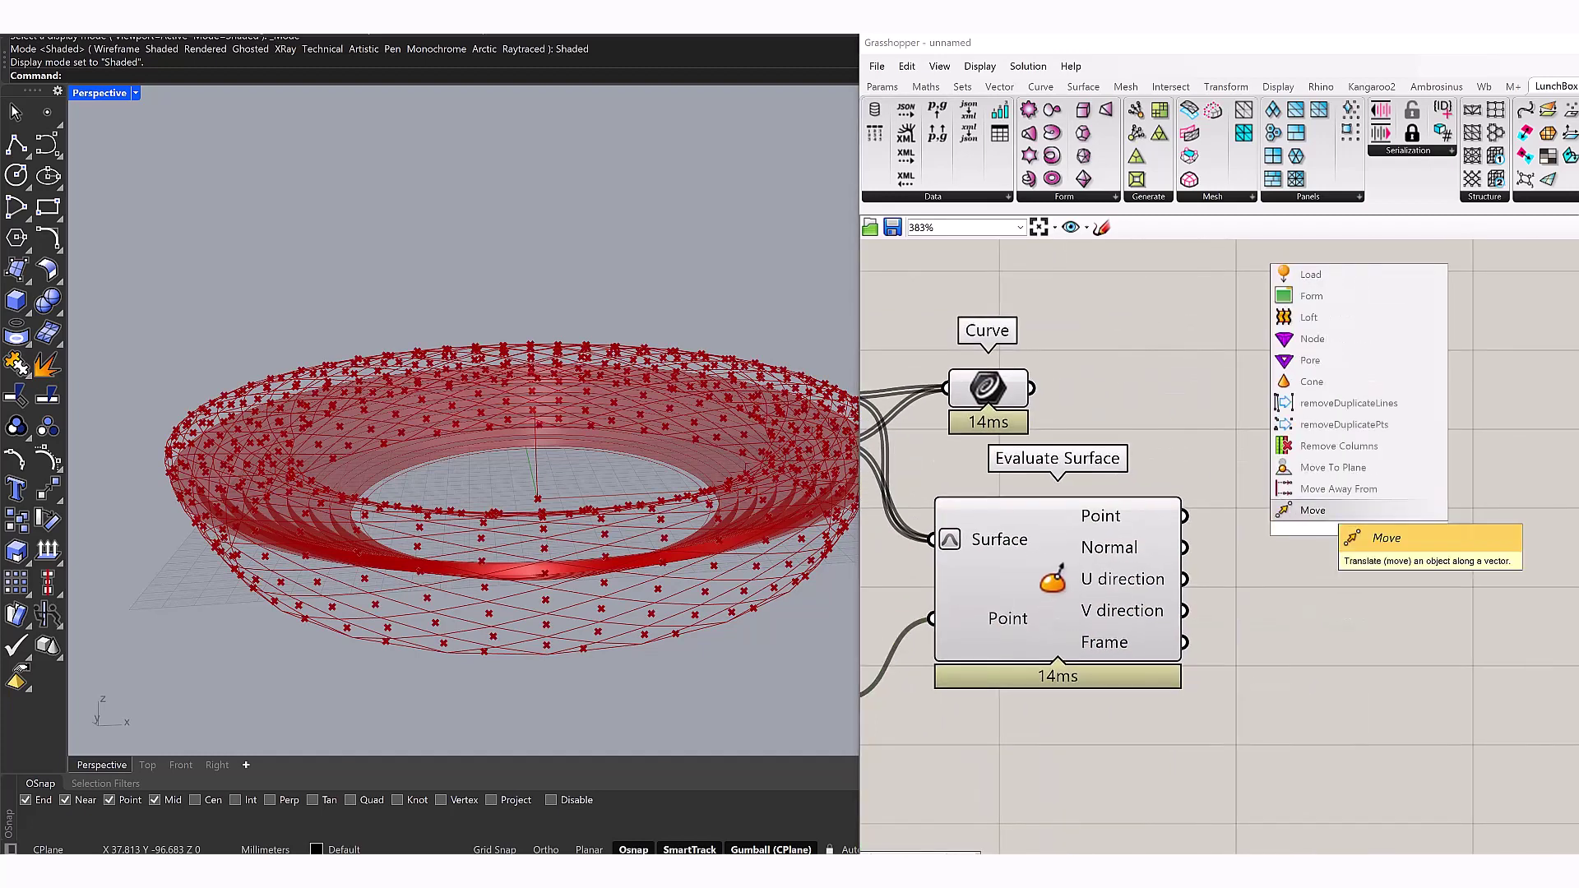
{"action": "key", "text": "Return"}
{"action": "left_click_drag", "start_coordinate": [1219, 511], "coordinate": [1237, 511]}
{"action": "right_click_drag", "start_coordinate": [1237, 510], "coordinate": [1128, 412]}
{"action": "left_click_drag", "start_coordinate": [1151, 413], "coordinate": [1265, 414]}
Add an Amplitude component below Move and connect Evaluate Surface's Normal output to its Vector input
{"action": "left_click", "coordinate": [1286, 575]}
{"action": "double_click", "coordinate": [1285, 575]}
{"action": "type", "text": "ampli"}
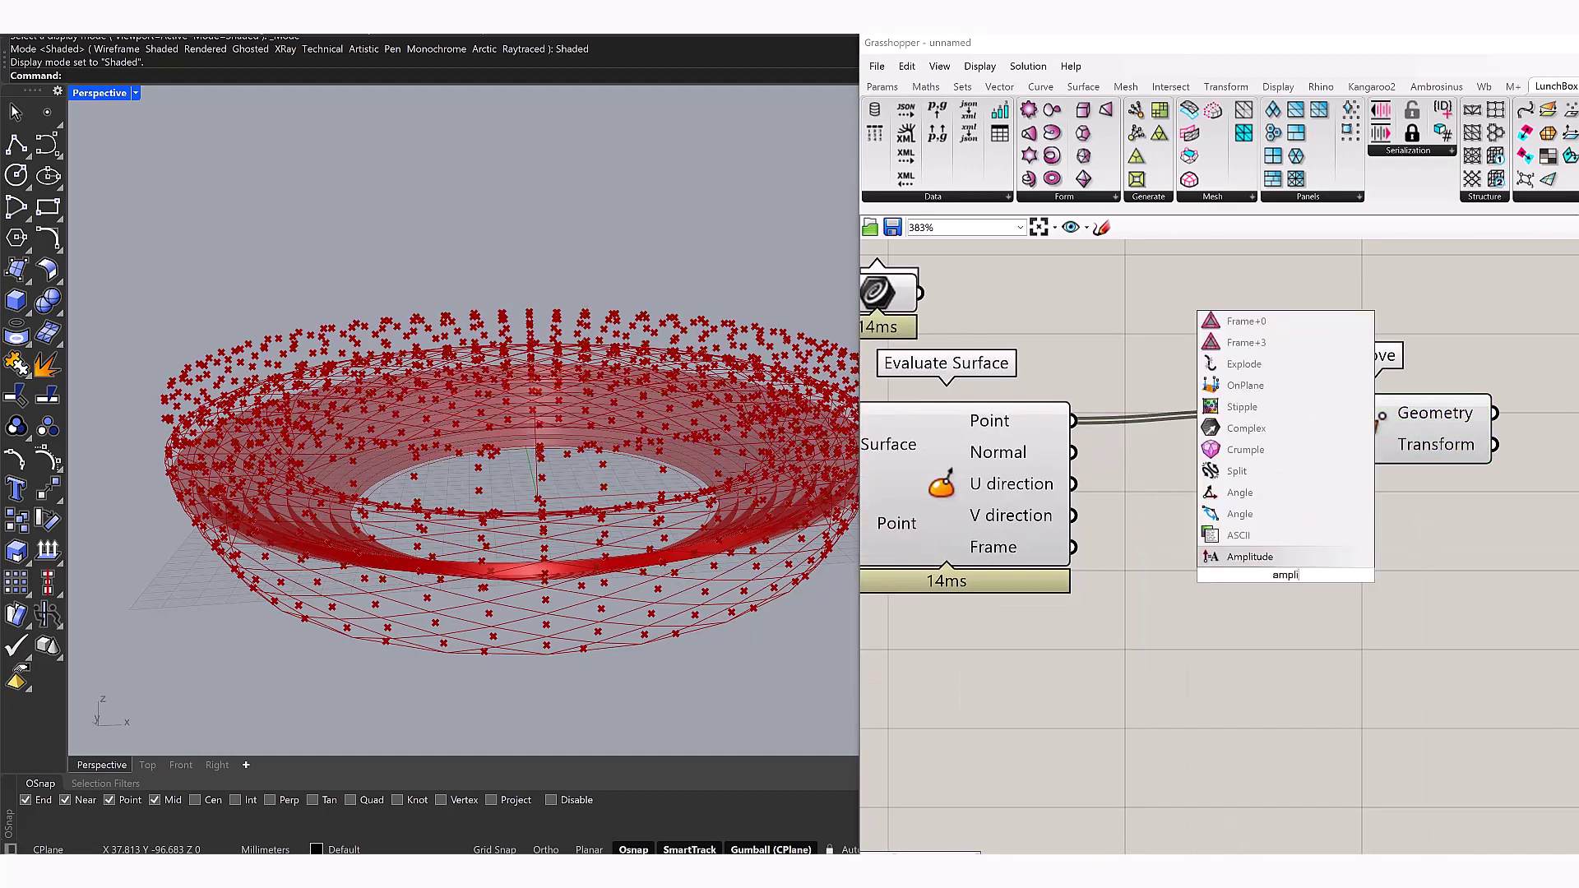
{"action": "key", "text": "Return"}
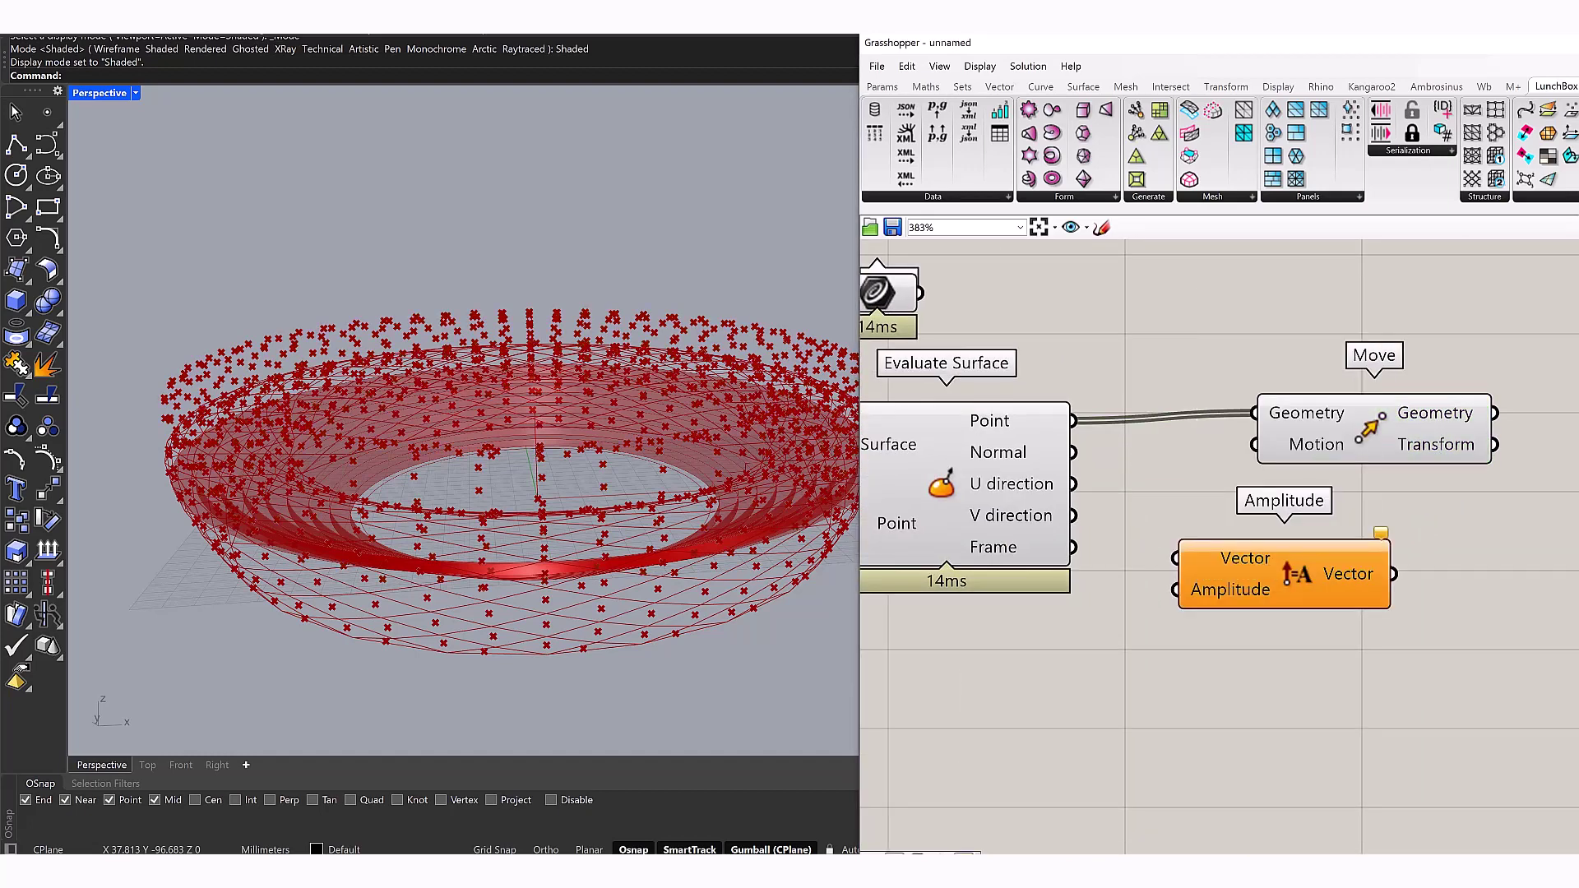
{"action": "left_click_drag", "start_coordinate": [1168, 522], "coordinate": [1176, 557]}
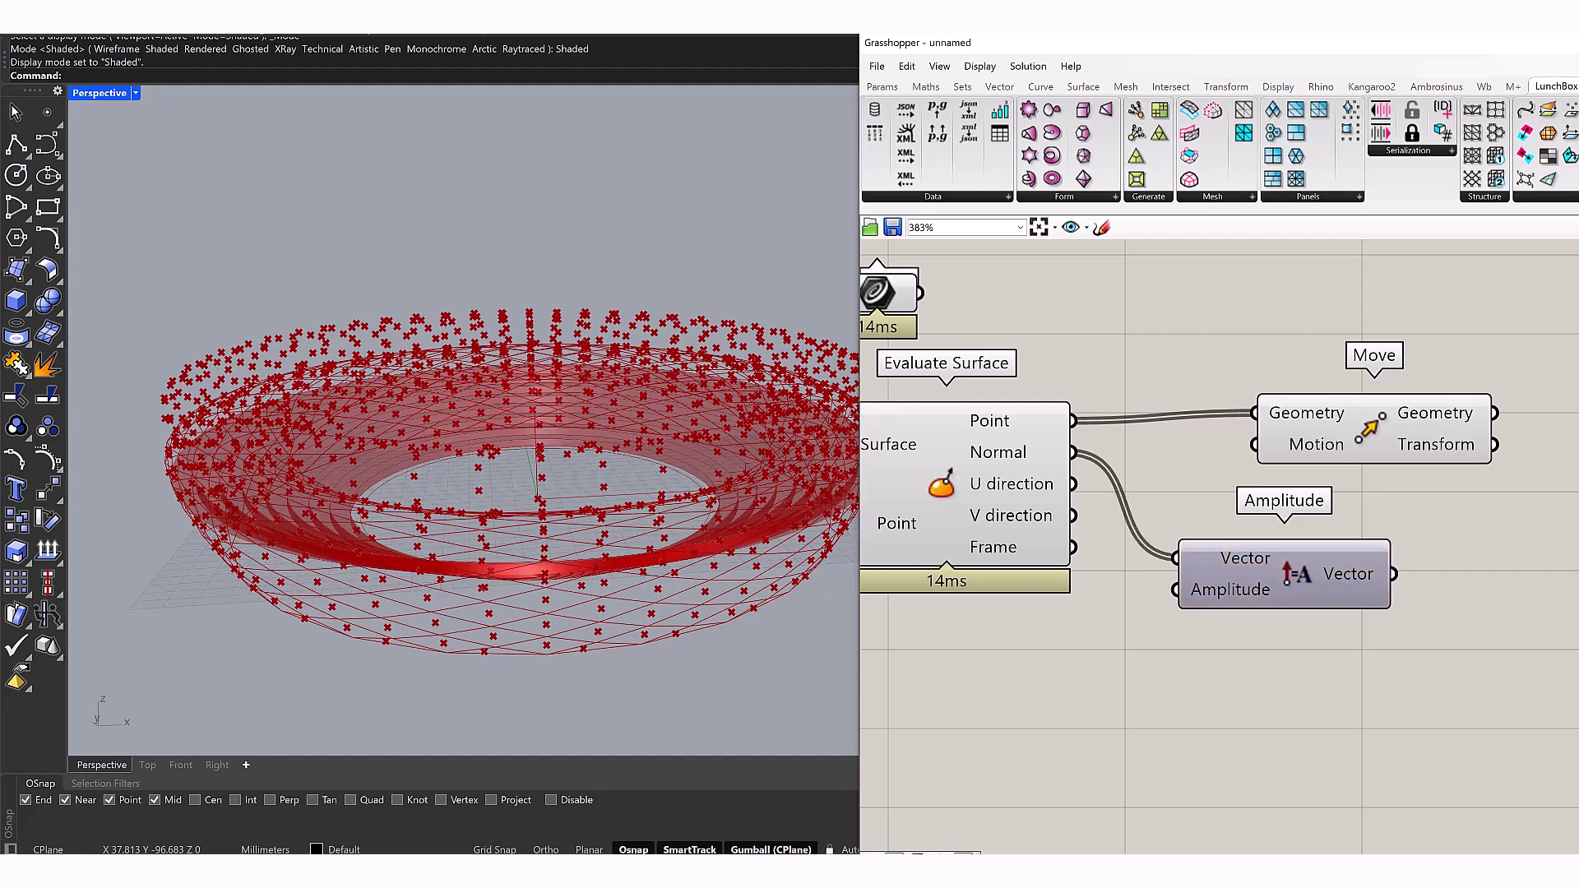
Connect a new 5.23 number slider to the Amplitude input, and the Amplitude component's Vector output to Move's Motion input
{"action": "double_click", "coordinate": [1145, 637]}
{"action": "type", "text": "5.23"}
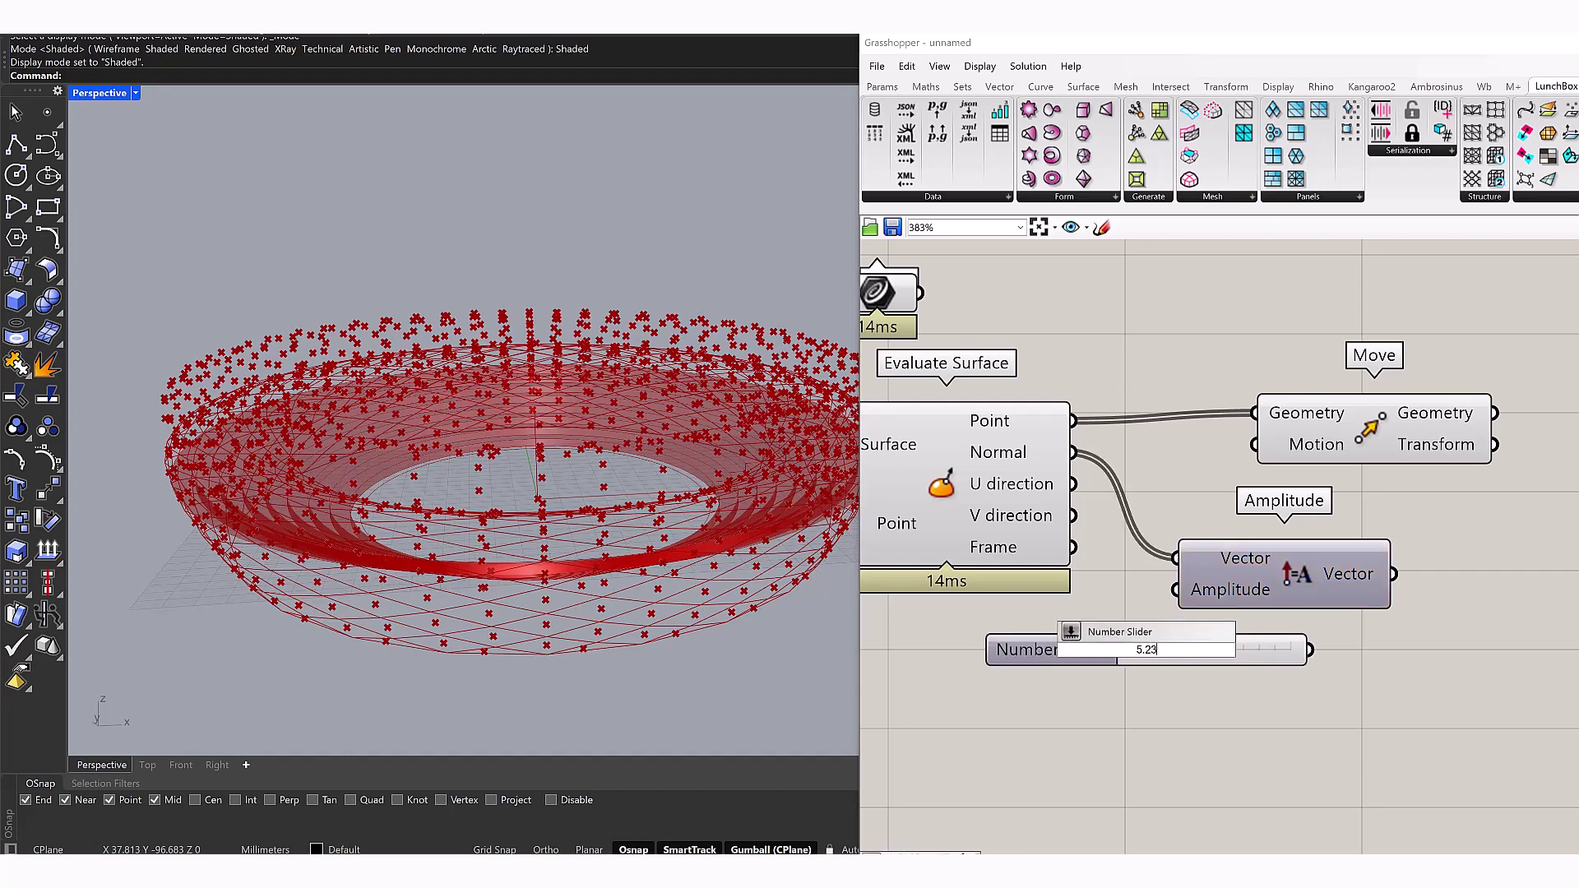
{"action": "key", "text": "Return"}
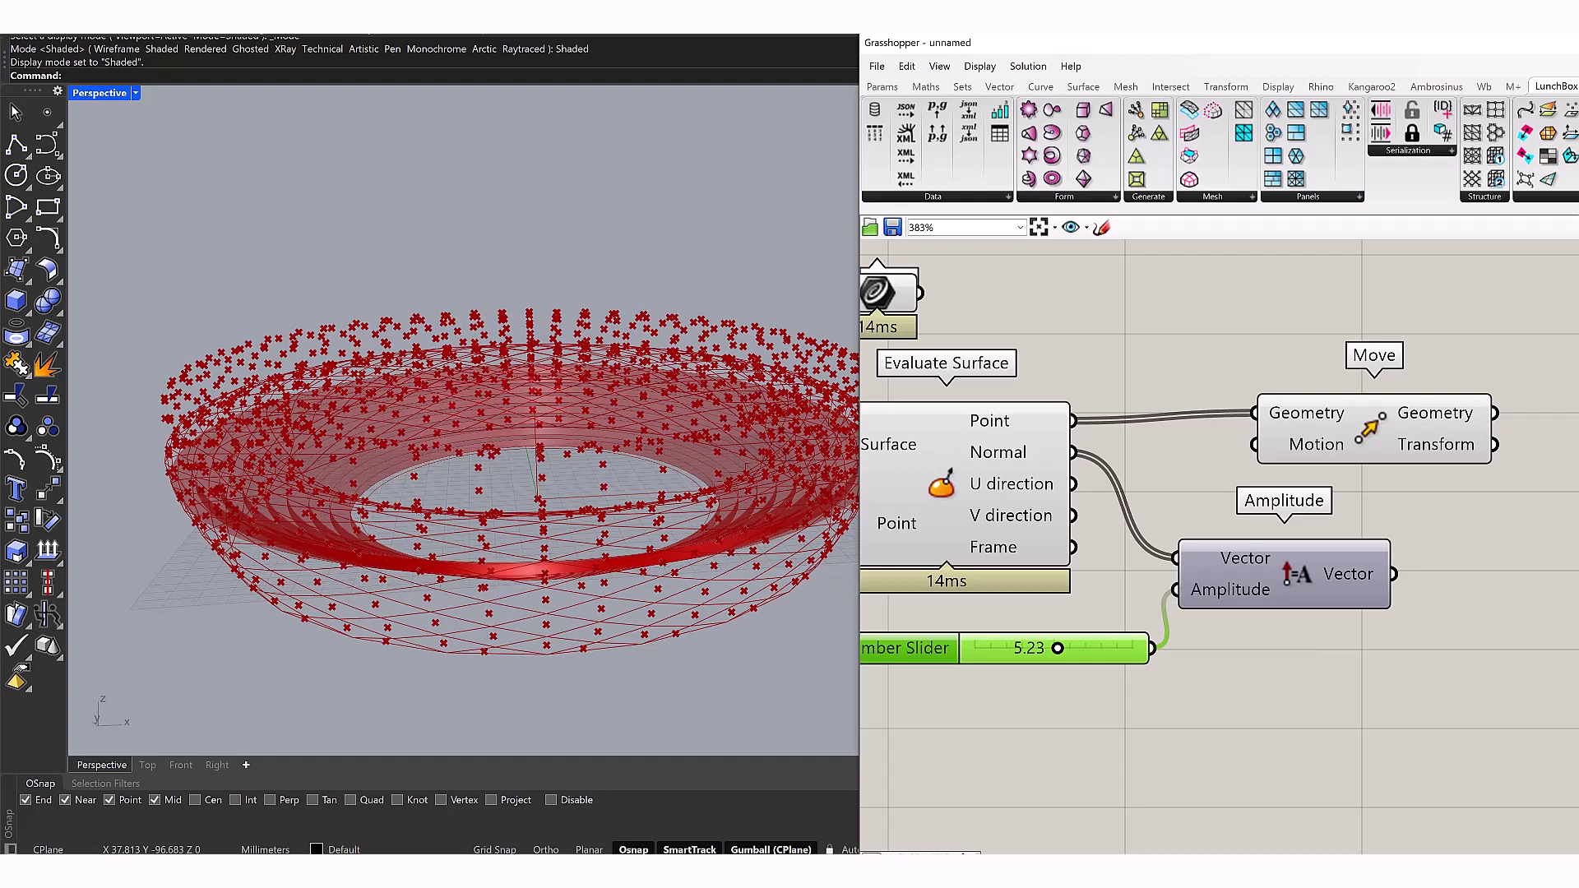
{"action": "left_click_drag", "start_coordinate": [1315, 428], "coordinate": [1407, 424]}
{"action": "left_click_drag", "start_coordinate": [1357, 477], "coordinate": [1345, 441]}
Add an Extrude Point component with the Curve parameter as Base and Move's Geometry output as Point
{"action": "scroll", "coordinate": [1293, 592], "scroll_direction": "down", "scroll_amount": 3}
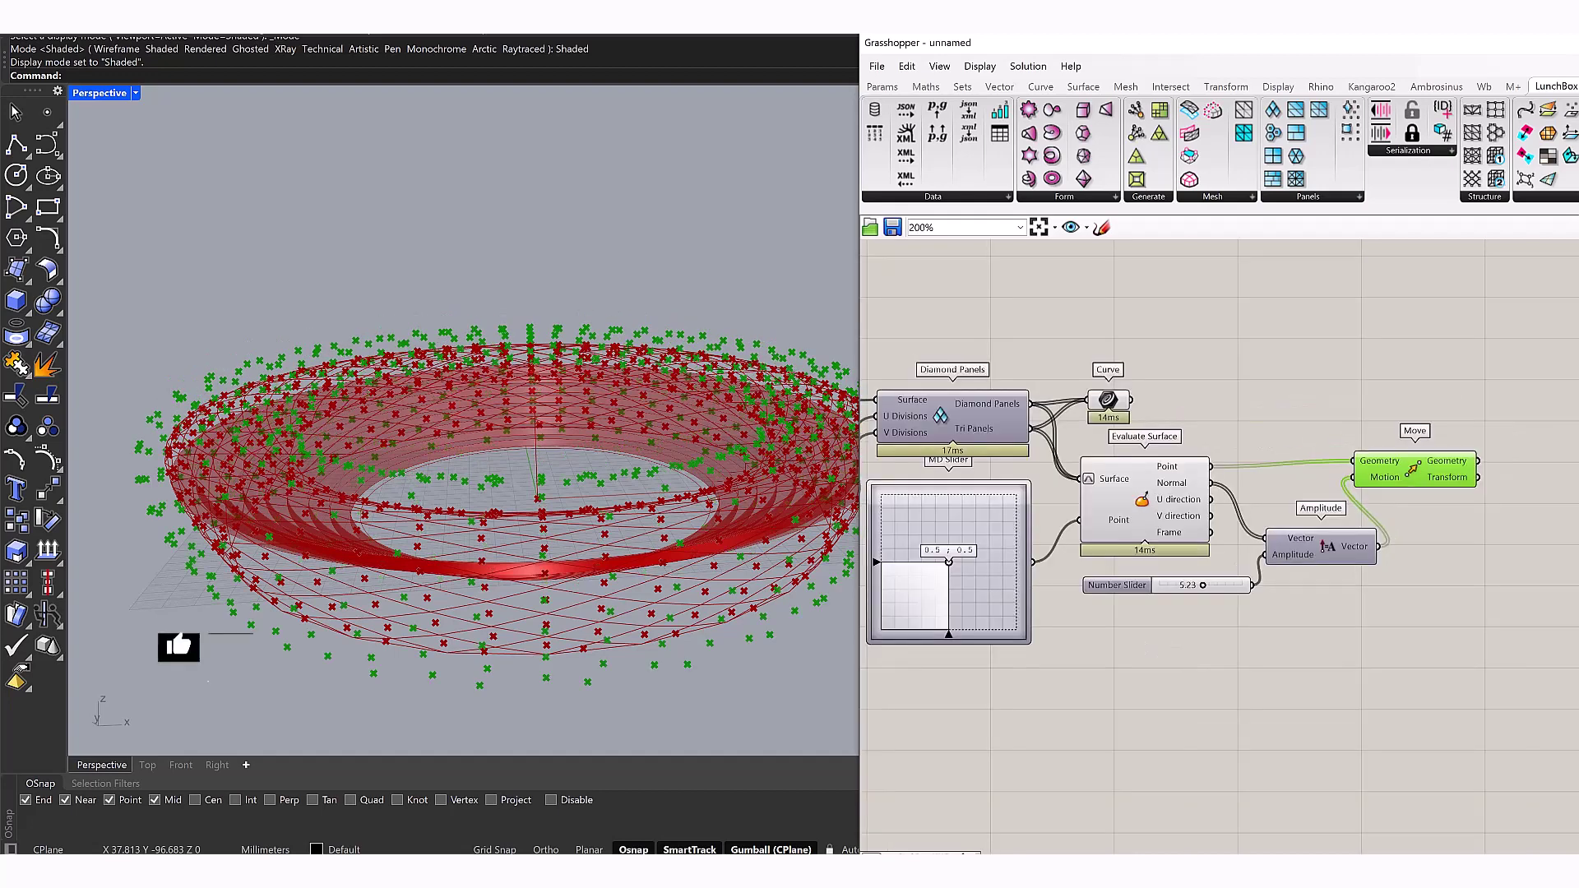
{"action": "left_click_drag", "start_coordinate": [1075, 436], "coordinate": [1242, 365]}
{"action": "right_click_drag", "start_coordinate": [1242, 365], "coordinate": [1127, 393]}
{"action": "double_click", "coordinate": [1291, 374]}
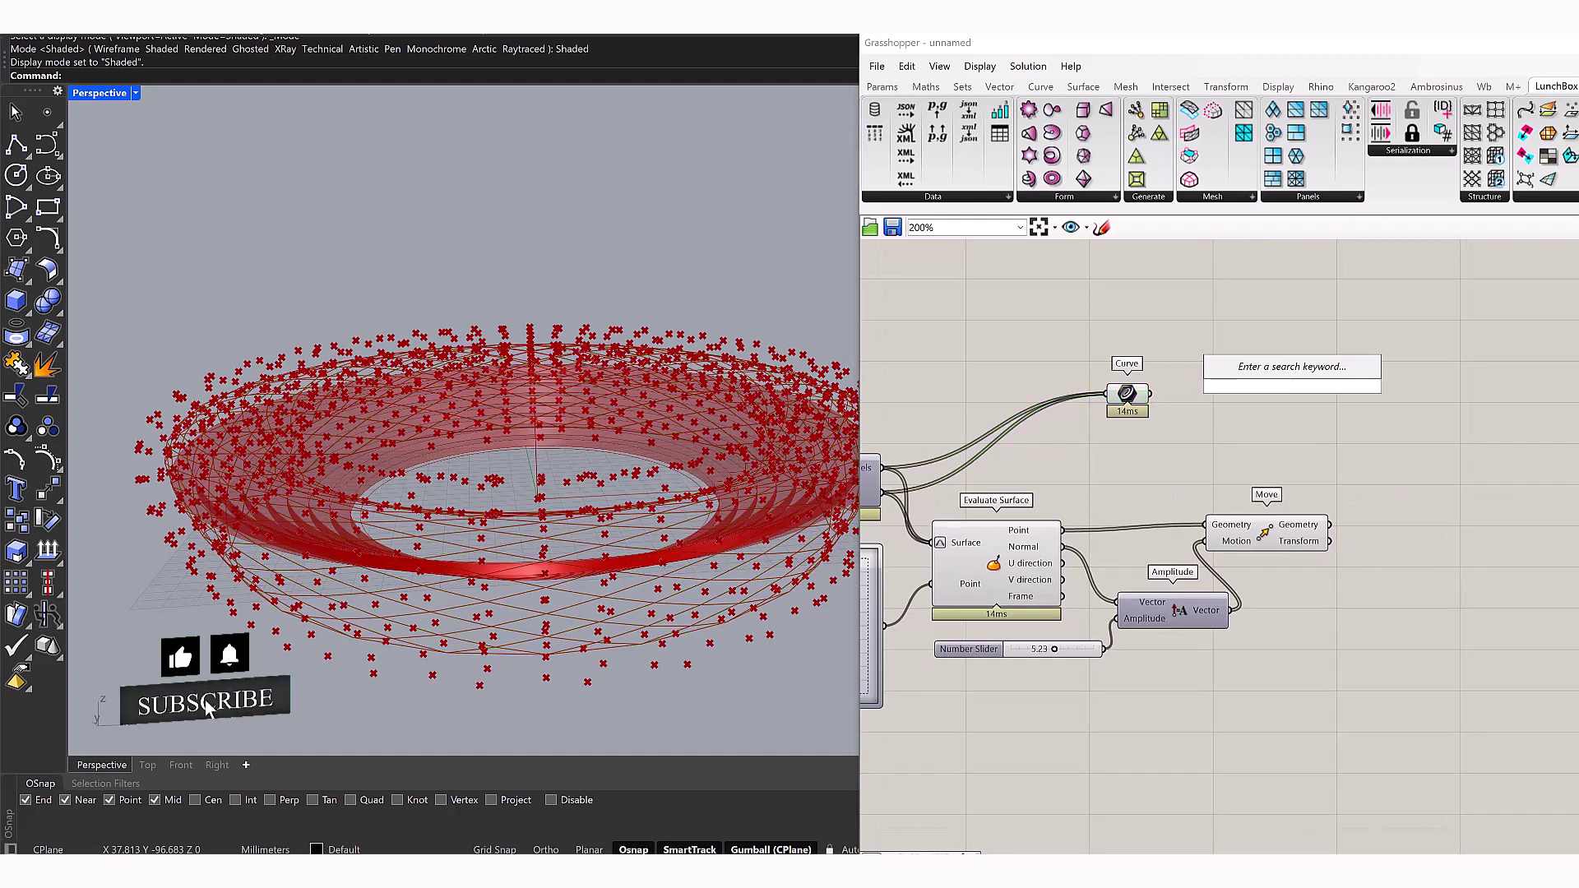
{"action": "type", "text": "extr"}
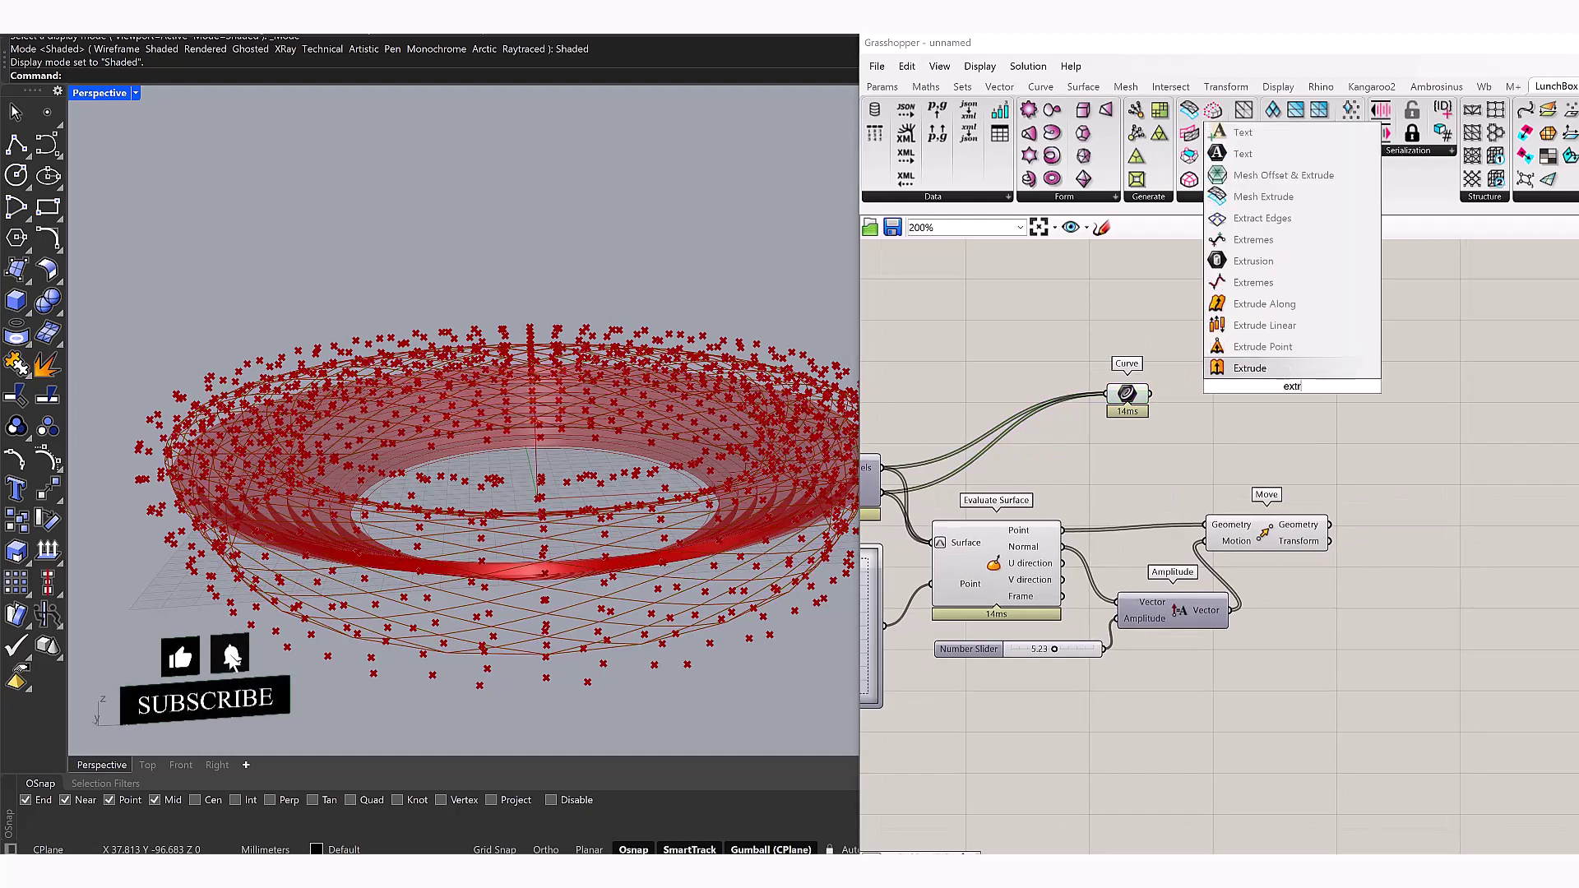
{"action": "type", "text": "ude po"}
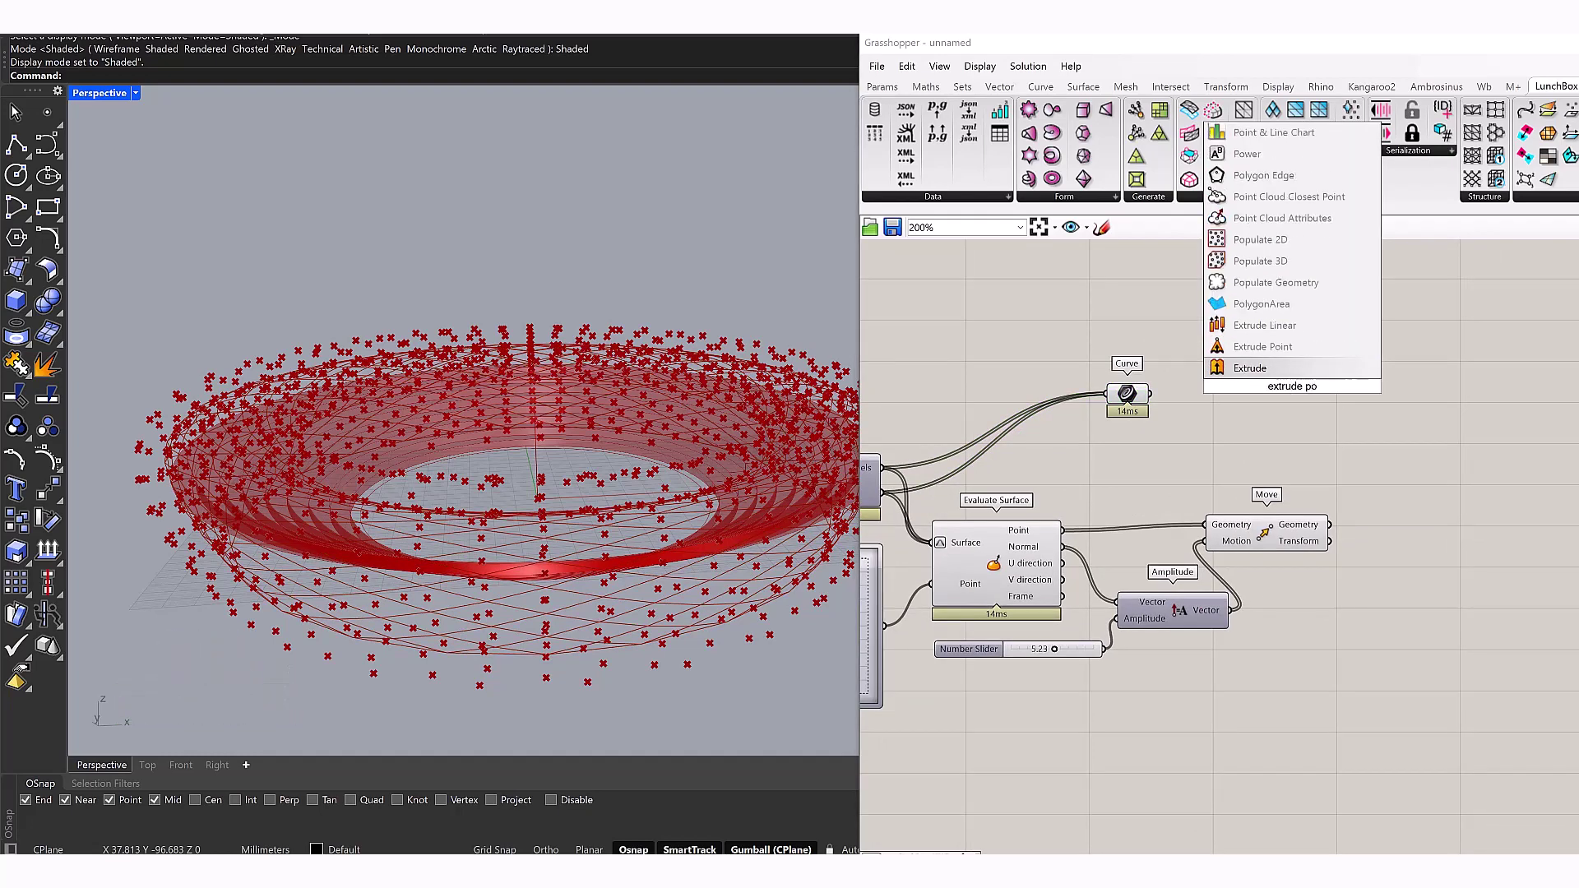
{"action": "key", "text": "Up"}
{"action": "key", "text": "Return"}
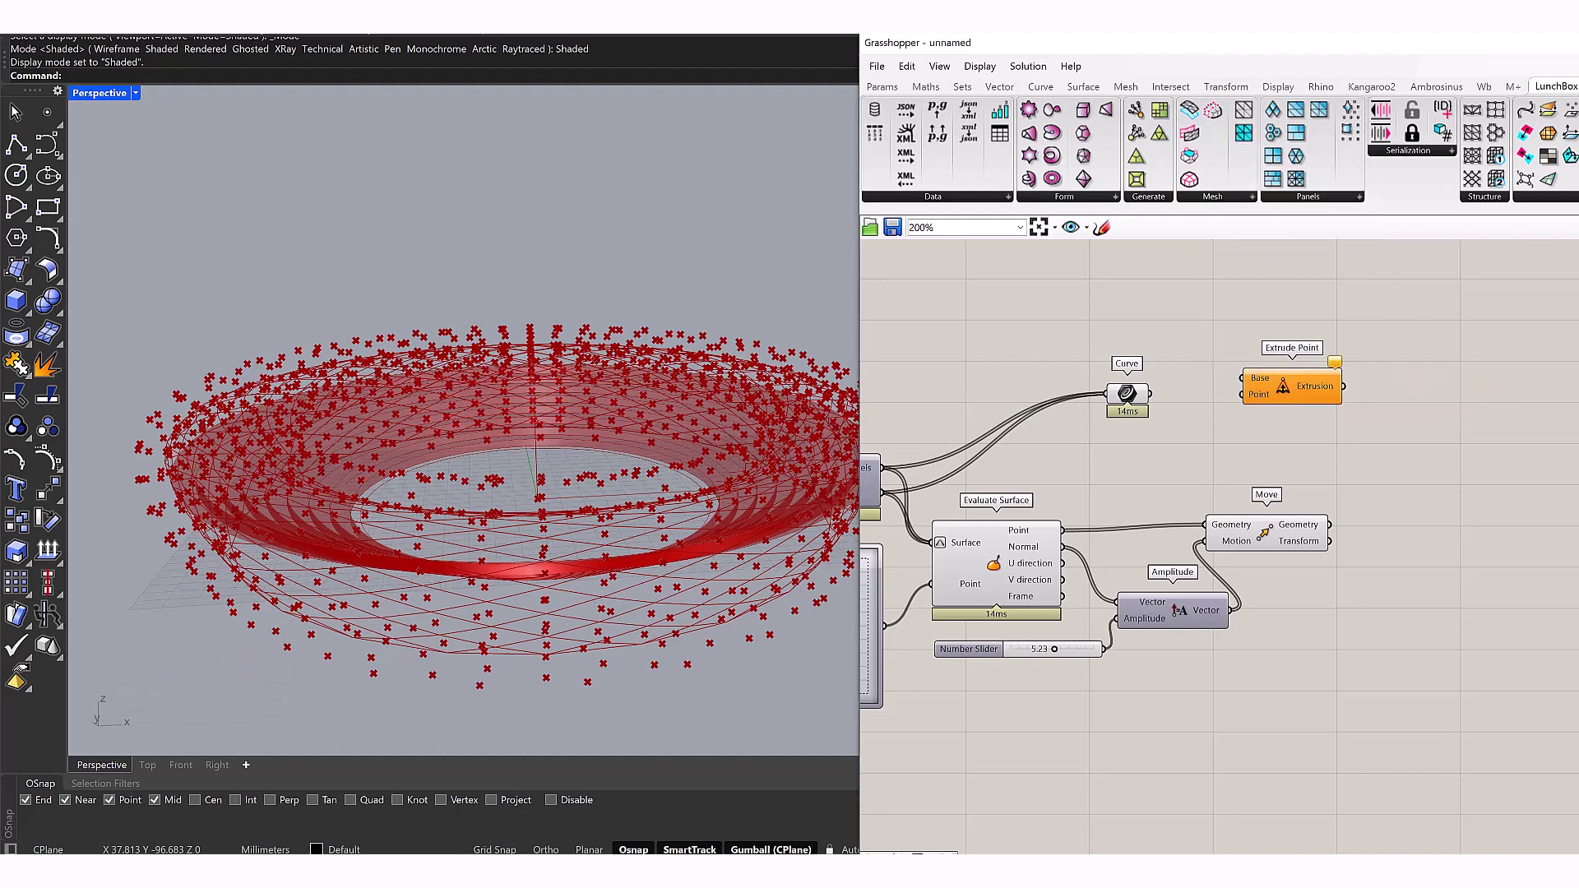
{"action": "left_click_drag", "start_coordinate": [1292, 386], "coordinate": [1402, 395]}
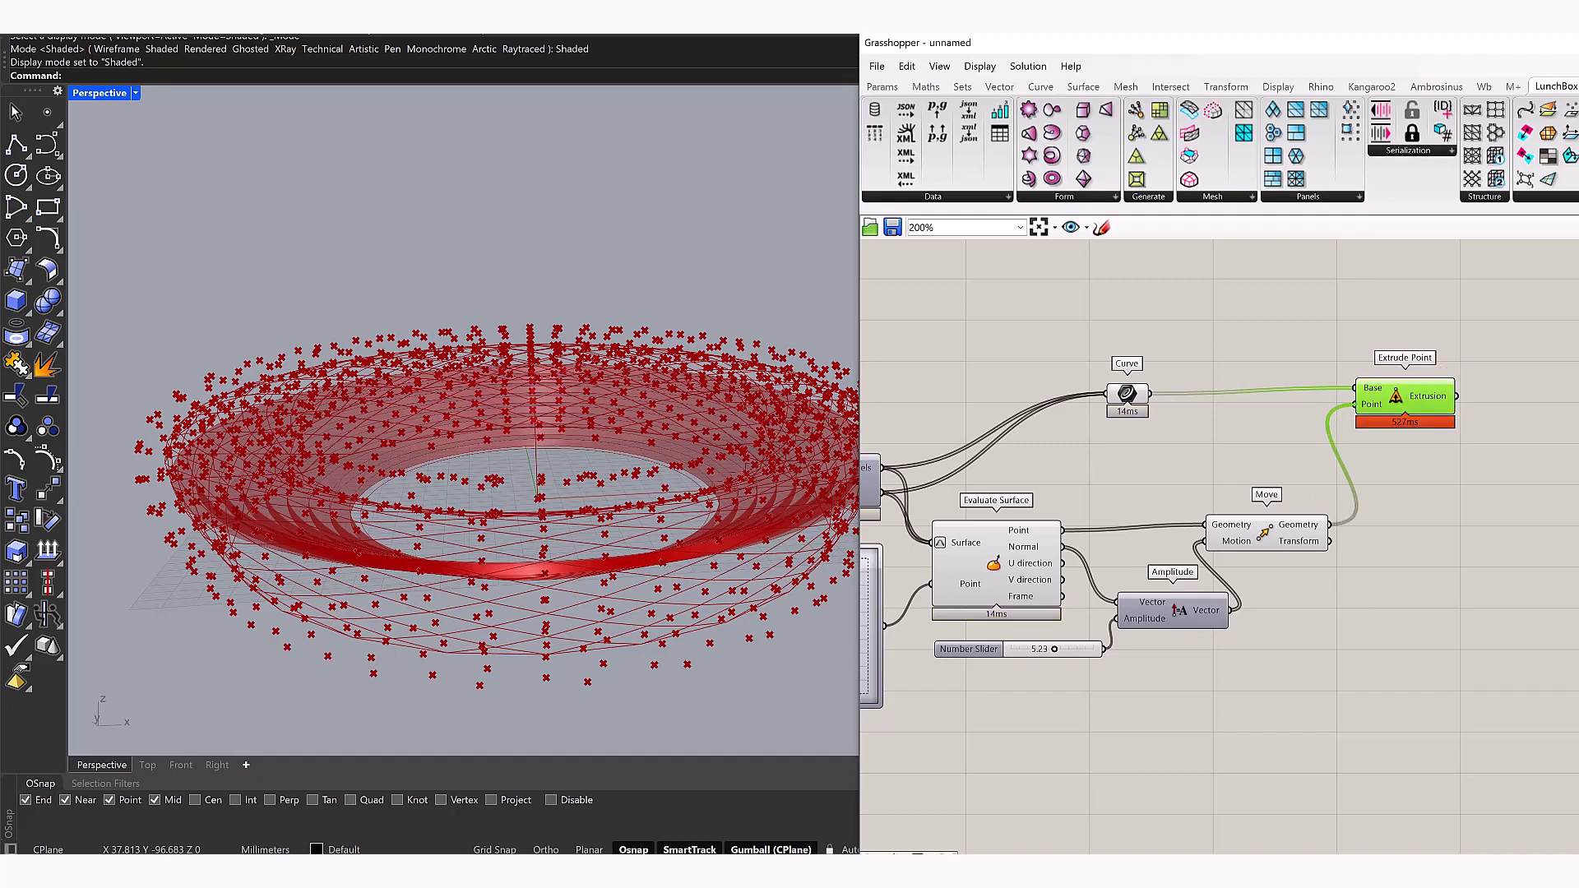
Turn off the Move component's preview and select the Curve parameter
{"action": "left_click", "coordinate": [1307, 531]}
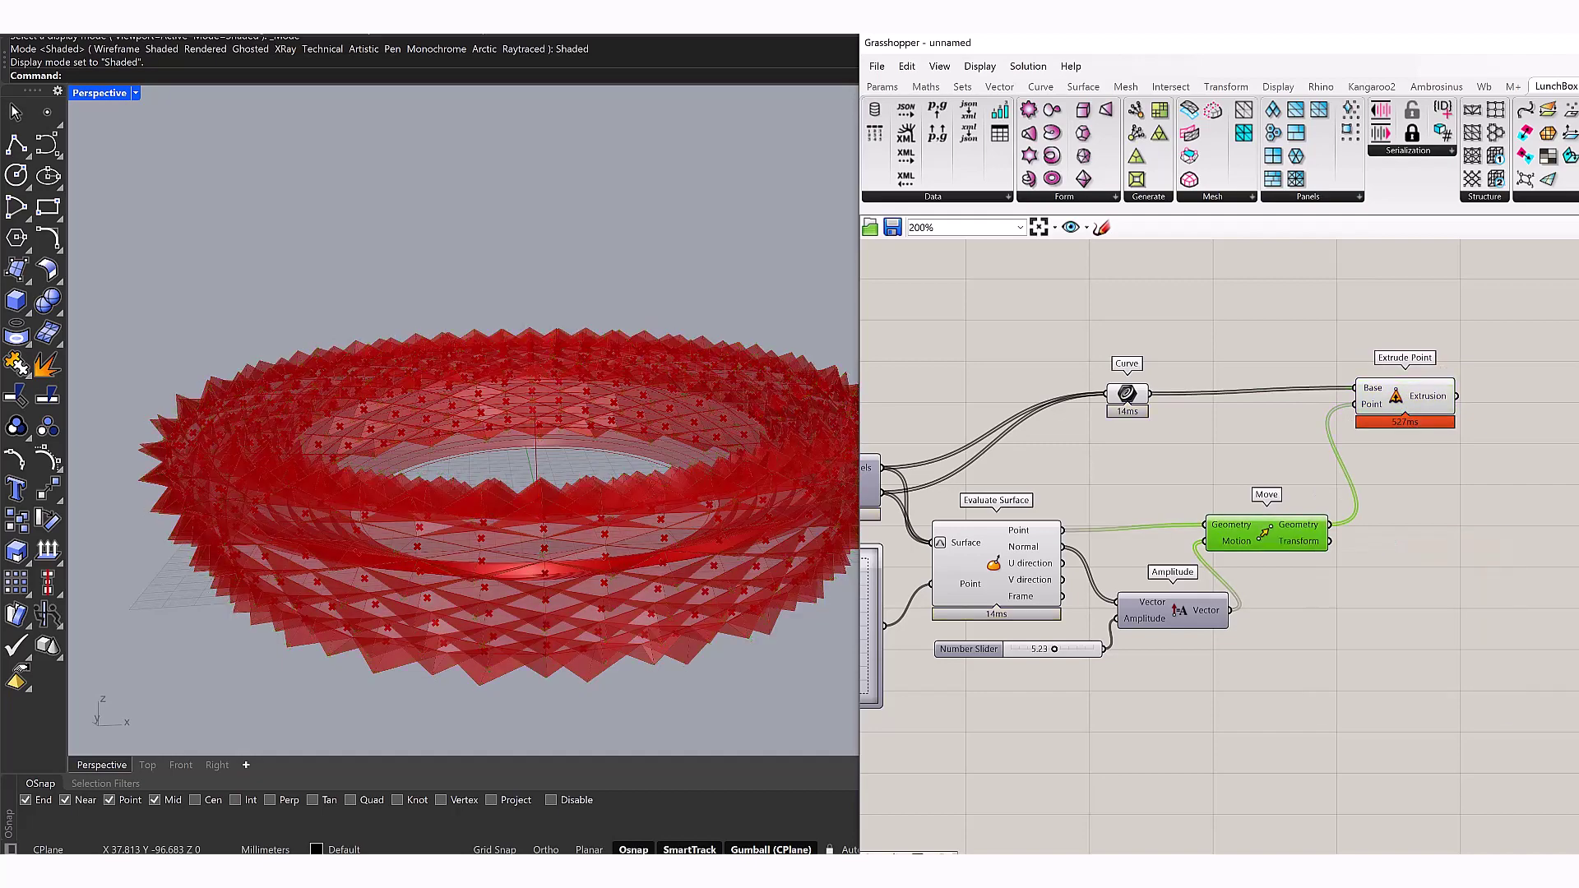
{"action": "left_click", "coordinate": [1127, 393]}
Examine the pyramid-shaped panels extruded around the stadium shell from lower and higher viewing angles
{"action": "key", "text": "Left"}
{"action": "key", "text": "Left"}
{"action": "key", "text": "Left"}
{"action": "key", "text": "Down"}
{"action": "key", "text": "Down"}
{"action": "key", "text": "Down"}
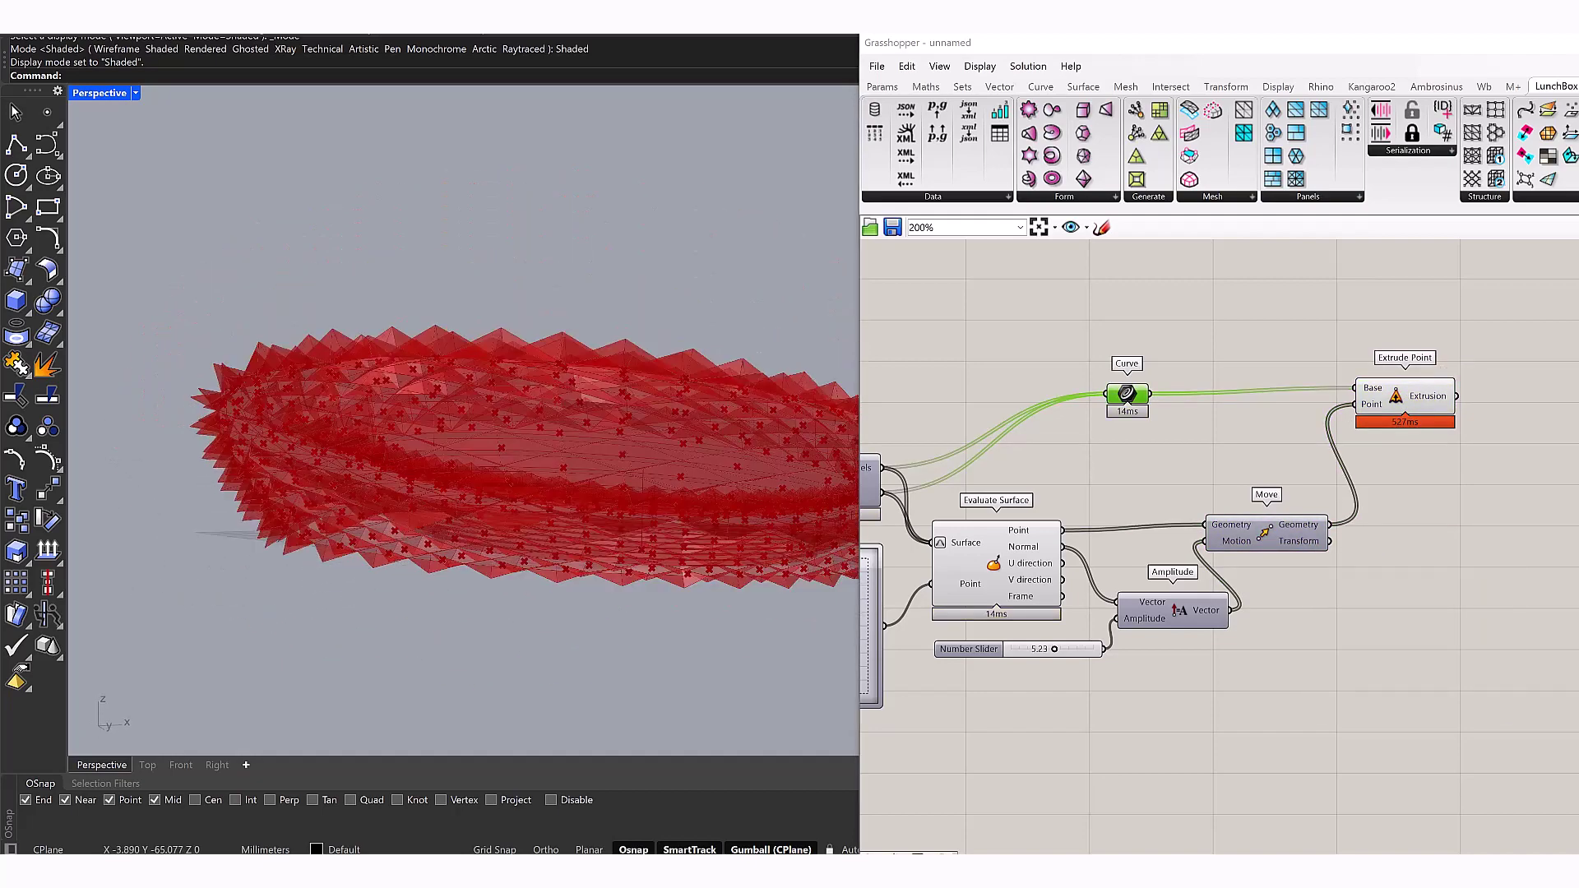
{"action": "key", "text": "Up"}
{"action": "key", "text": "Up"}
{"action": "key", "text": "Up"}
{"action": "key", "text": "Up"}
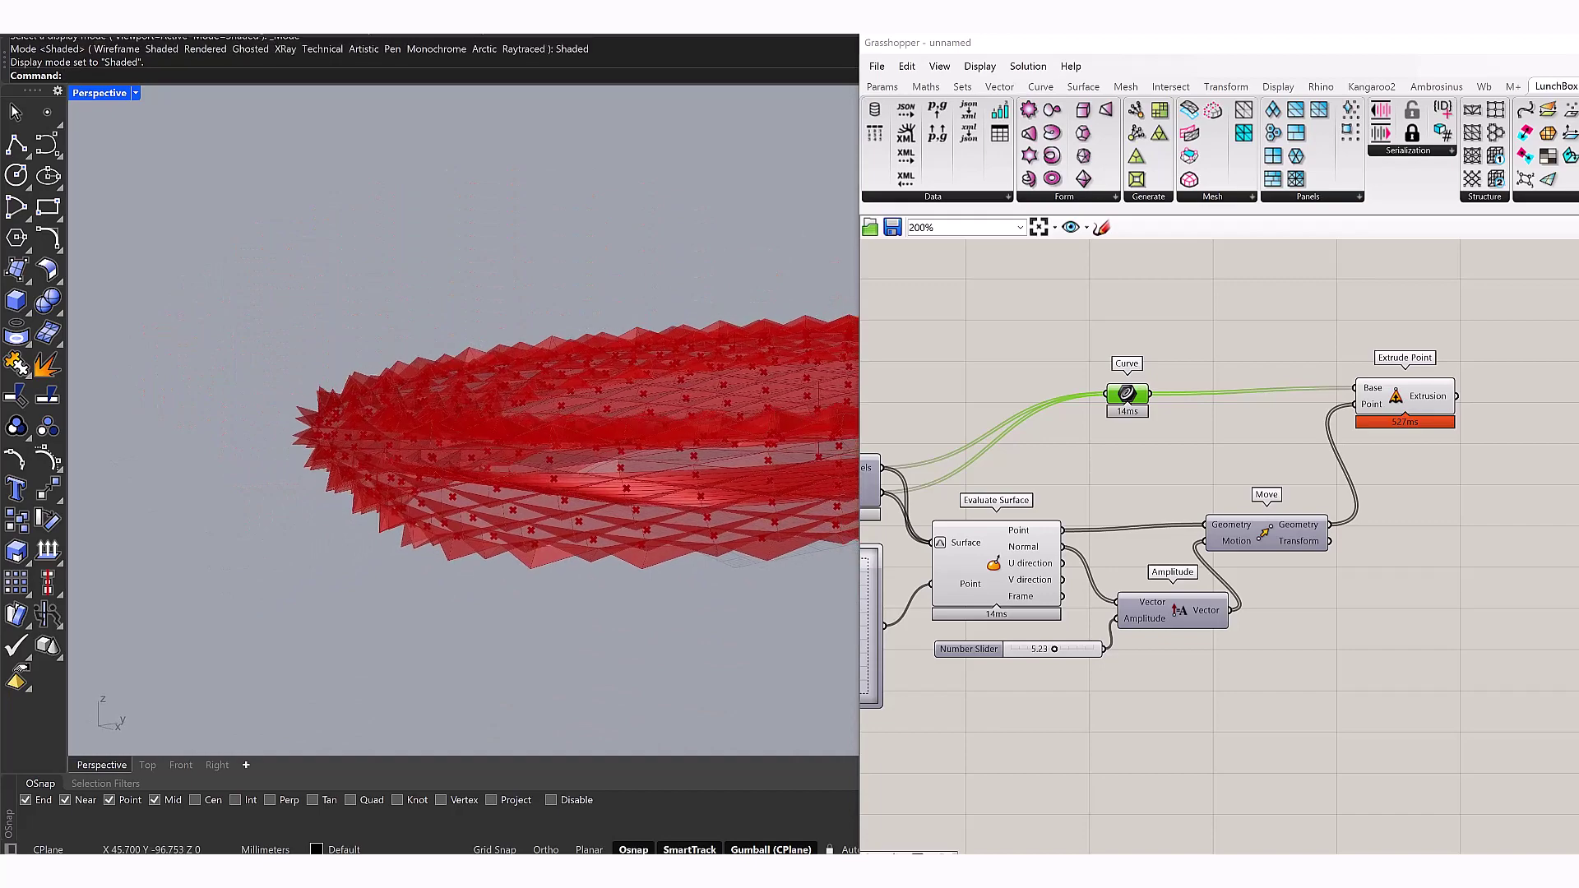
Examine the extruded pyramid shell of the stadium up close and from several sides
{"action": "key", "text": "Up"}
{"action": "key", "text": "Up"}
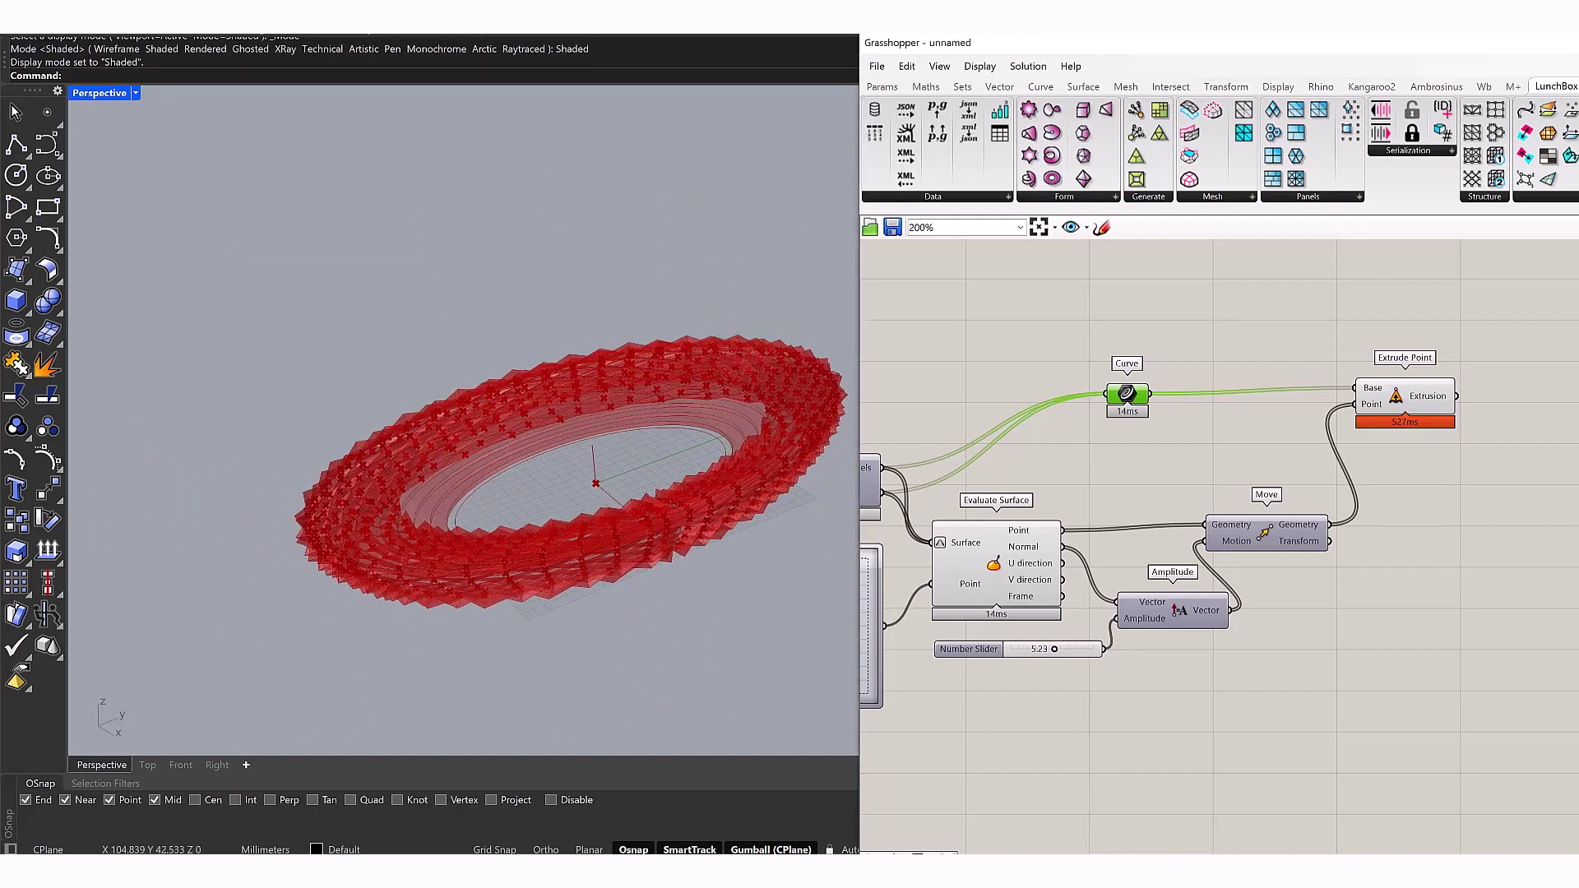
{"action": "scroll", "coordinate": [1398, 403], "scroll_direction": "up", "scroll_amount": 4}
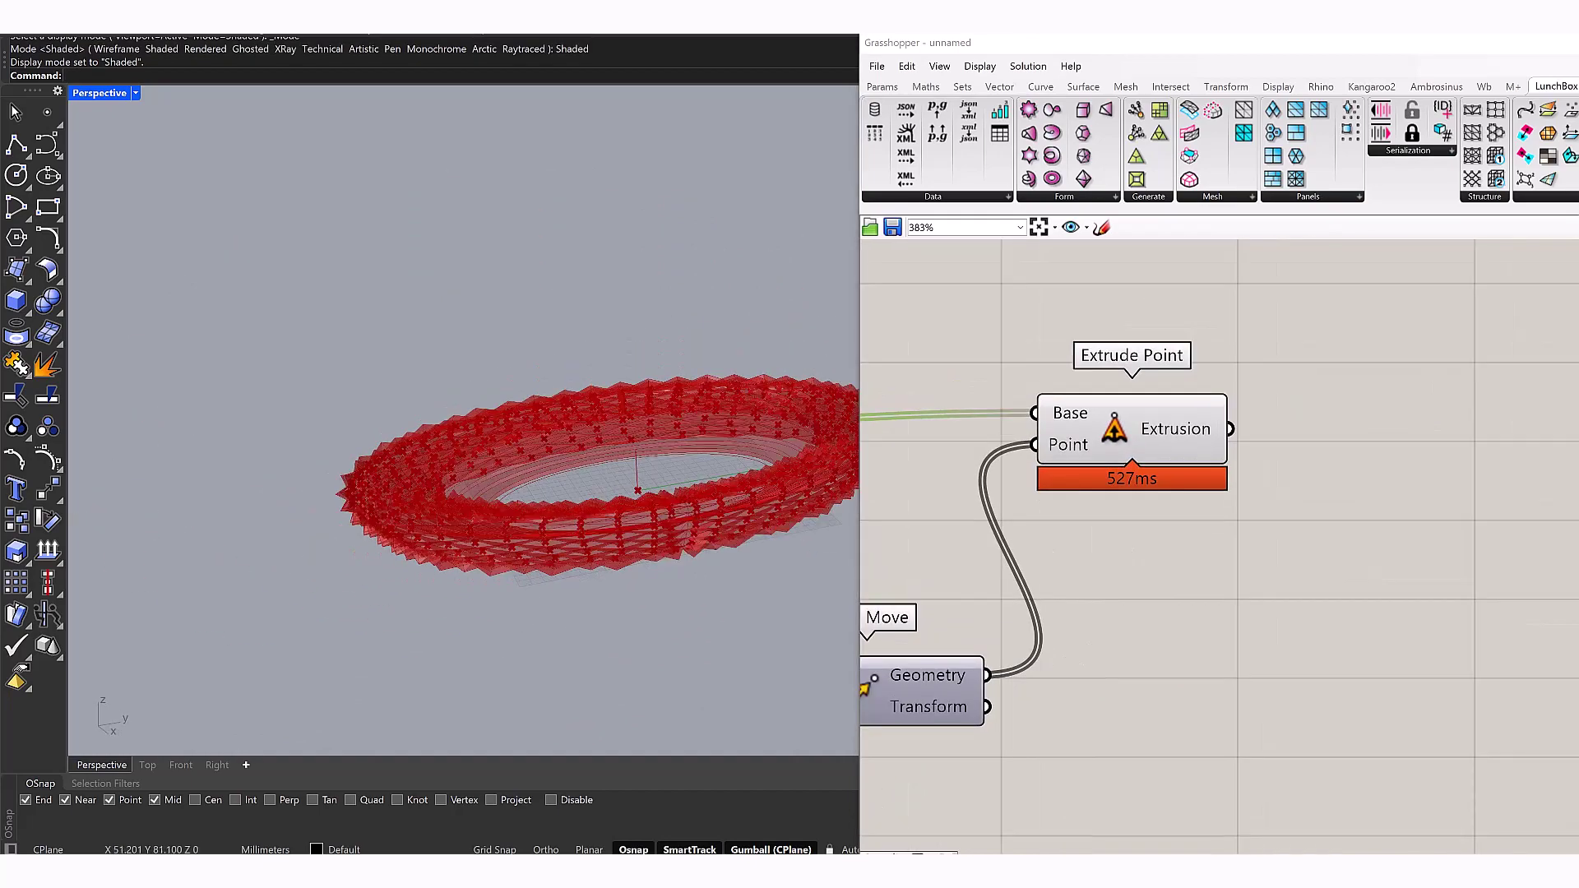
{"action": "scroll", "coordinate": [460, 444], "scroll_direction": "up", "scroll_amount": 5}
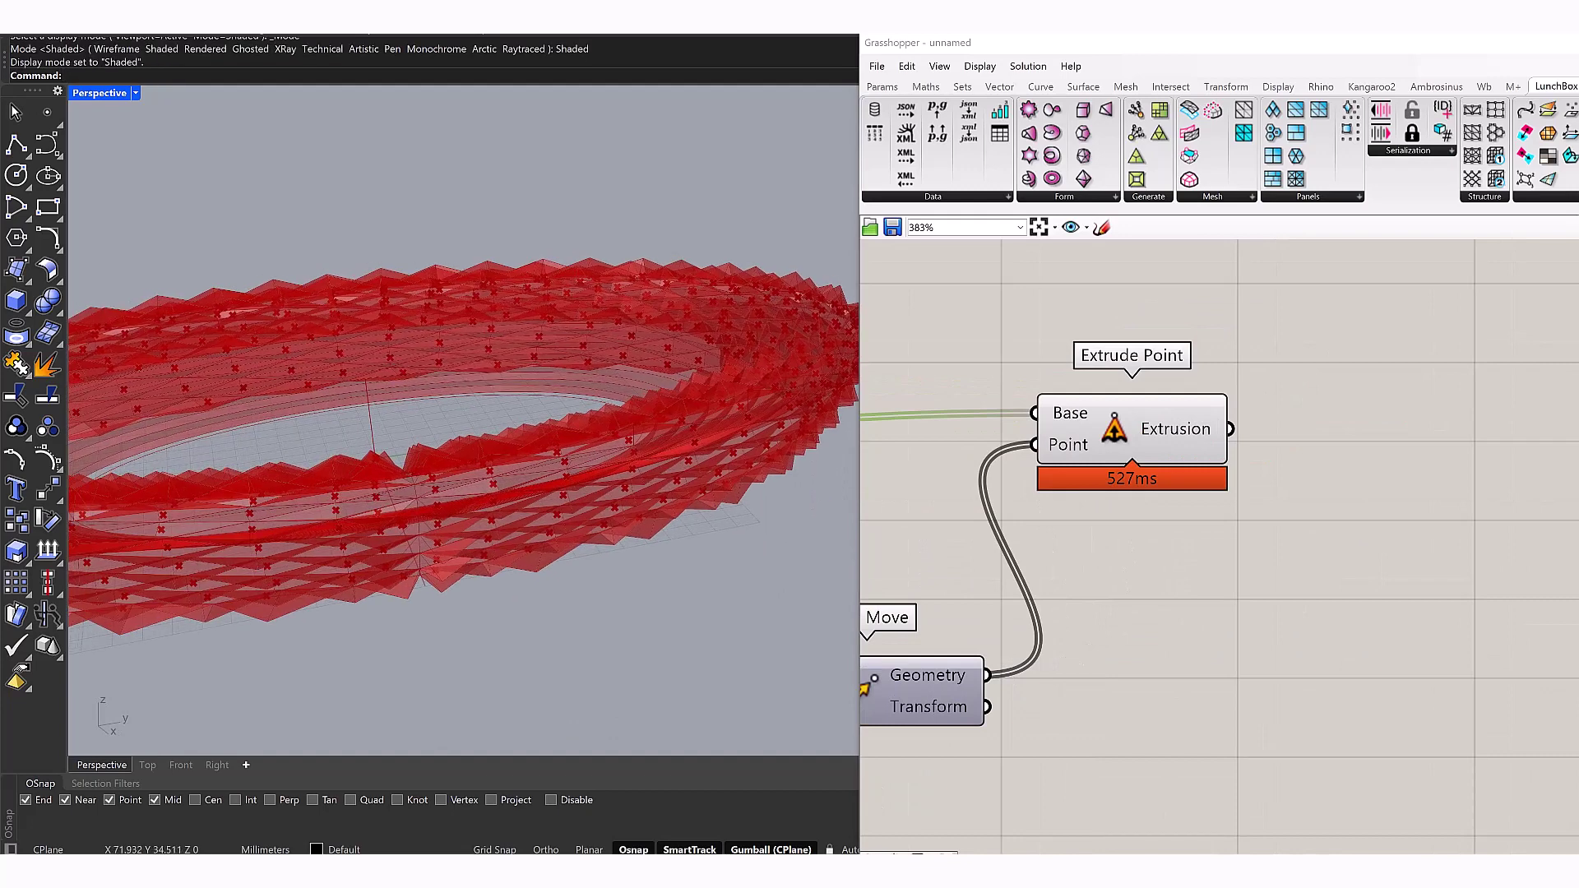
{"action": "scroll", "coordinate": [461, 444], "scroll_direction": "down", "scroll_amount": 6}
{"action": "key", "text": "Left"}
{"action": "key", "text": "Left"}
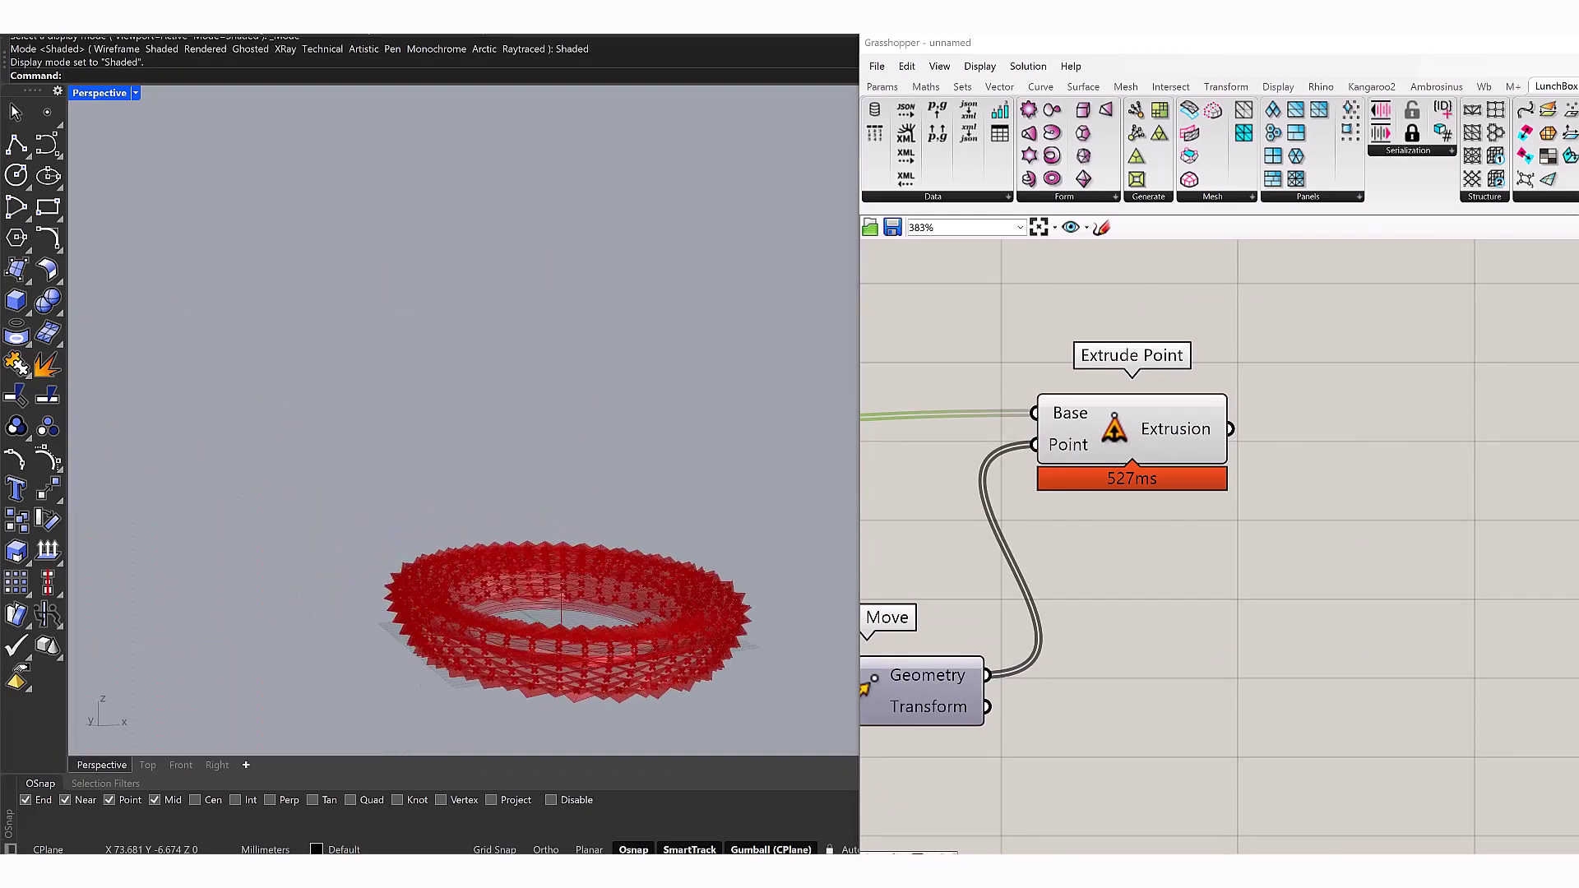
{"action": "key", "text": "Down"}
{"action": "key", "text": "Down"}
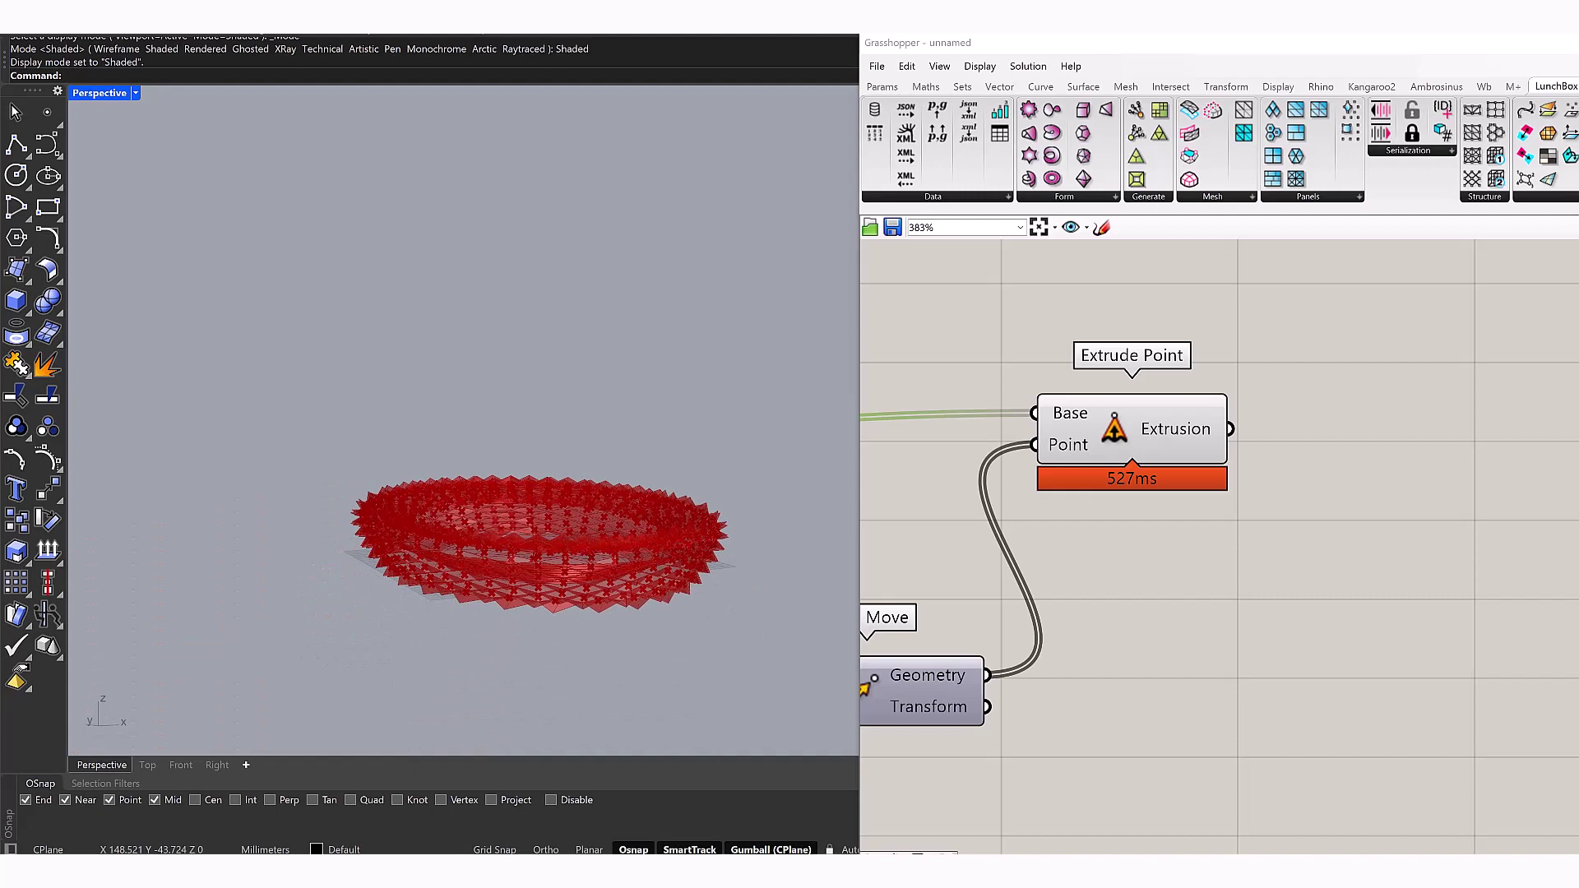
Add a Brep Join component fed by Extrude Point's Extrusion output
{"action": "scroll", "coordinate": [1406, 428], "scroll_direction": "up", "scroll_amount": 3}
{"action": "double_click", "coordinate": [1318, 439]}
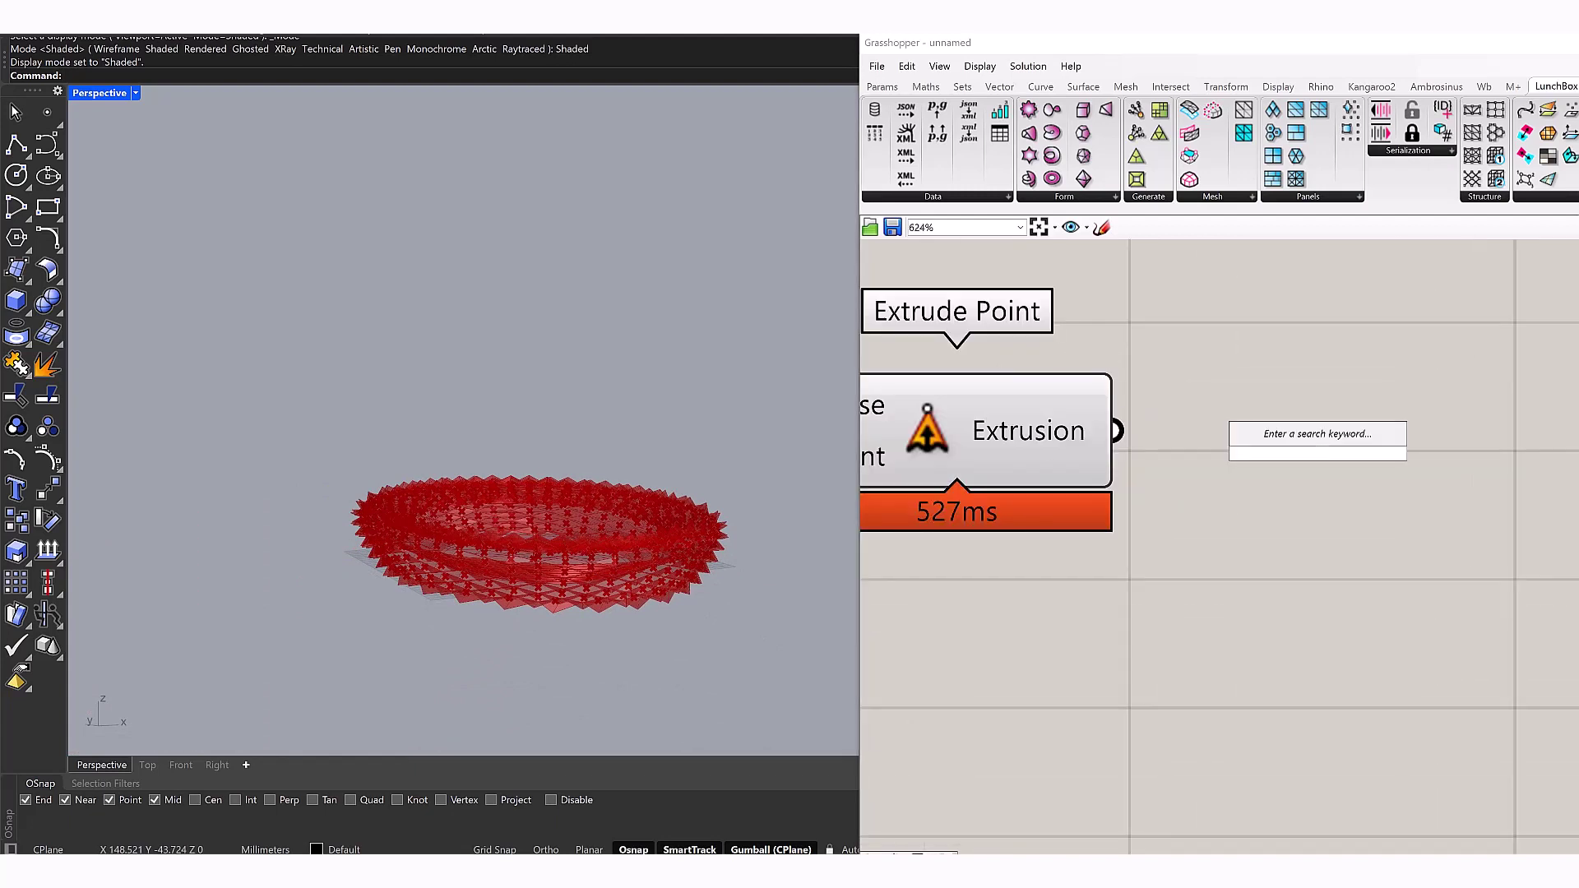
{"action": "type", "text": "brep joi"}
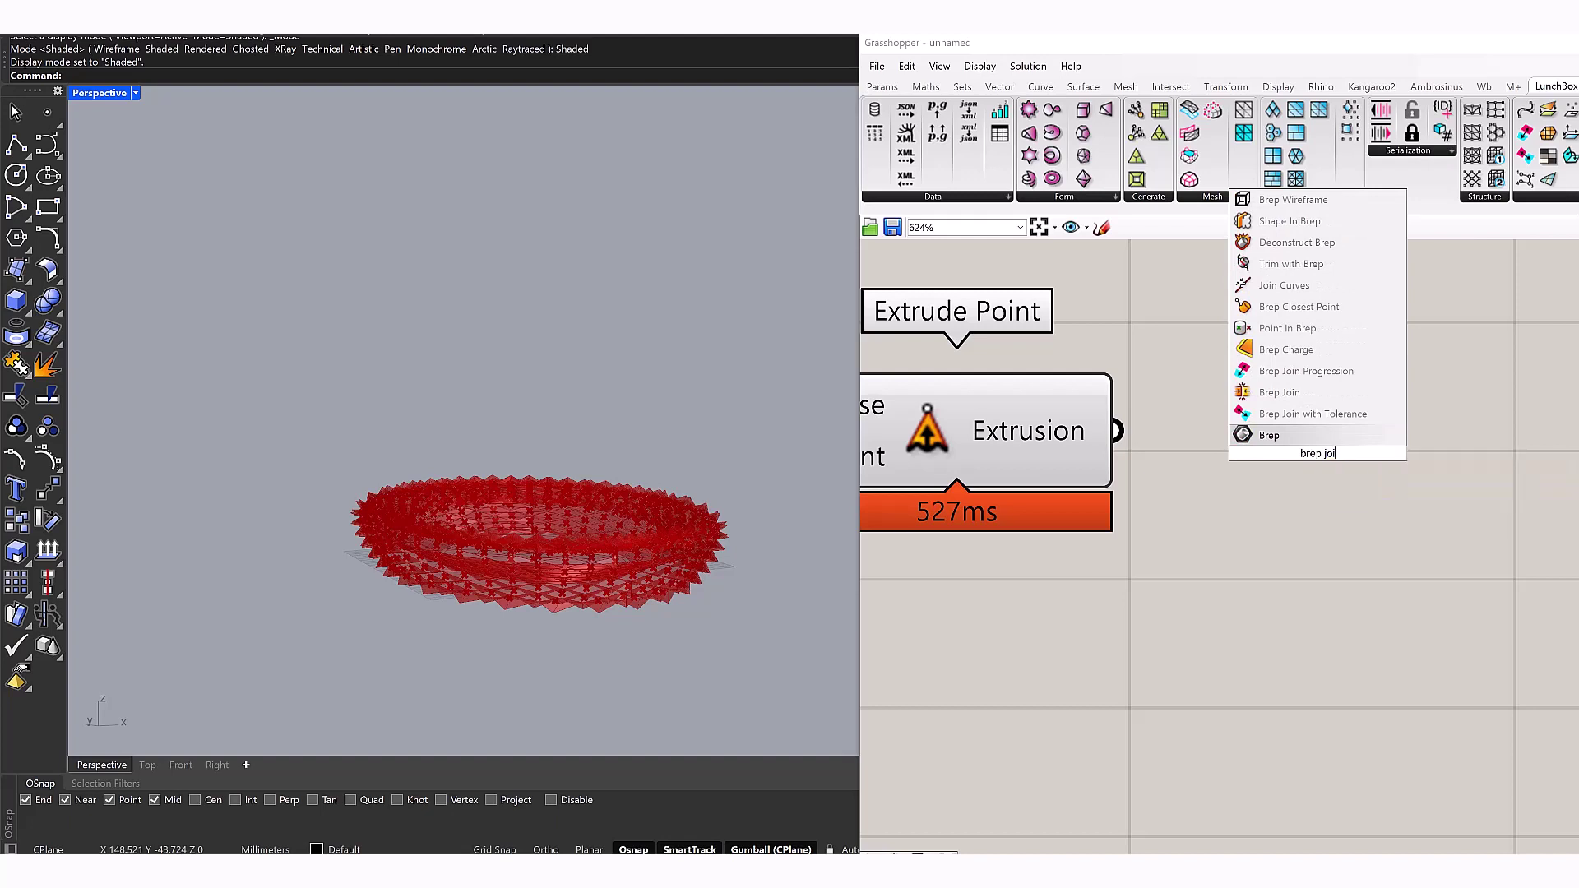
{"action": "type", "text": "n"}
{"action": "key", "text": "Return"}
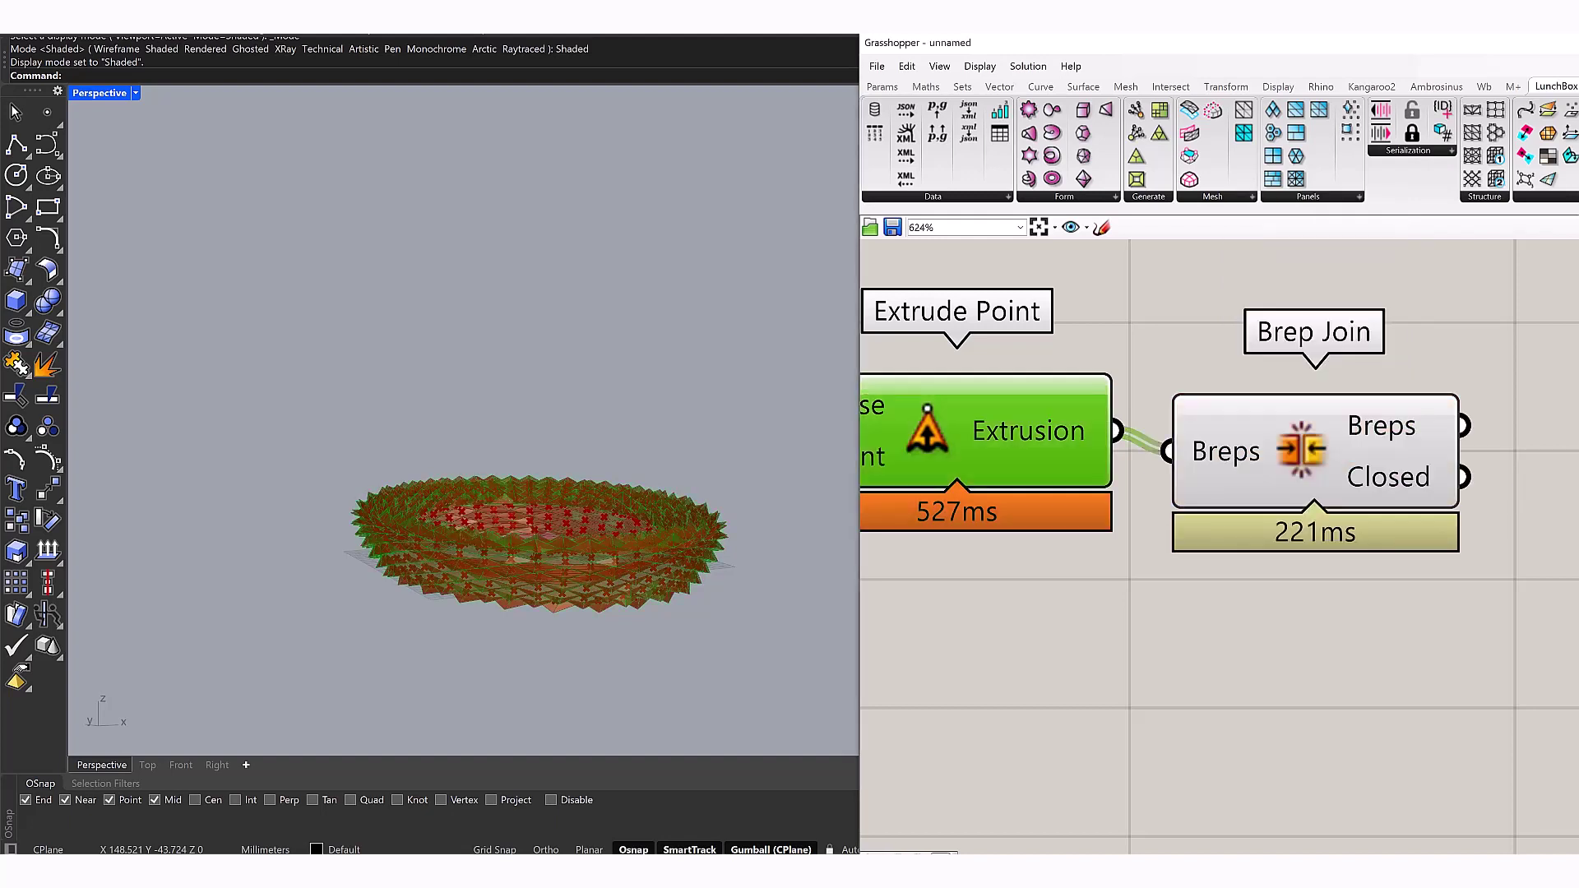
Add a Simple Mesh component with Brep Join's Breps output as its Brep input
{"action": "double_click", "coordinate": [1359, 470]}
{"action": "type", "text": "s"}
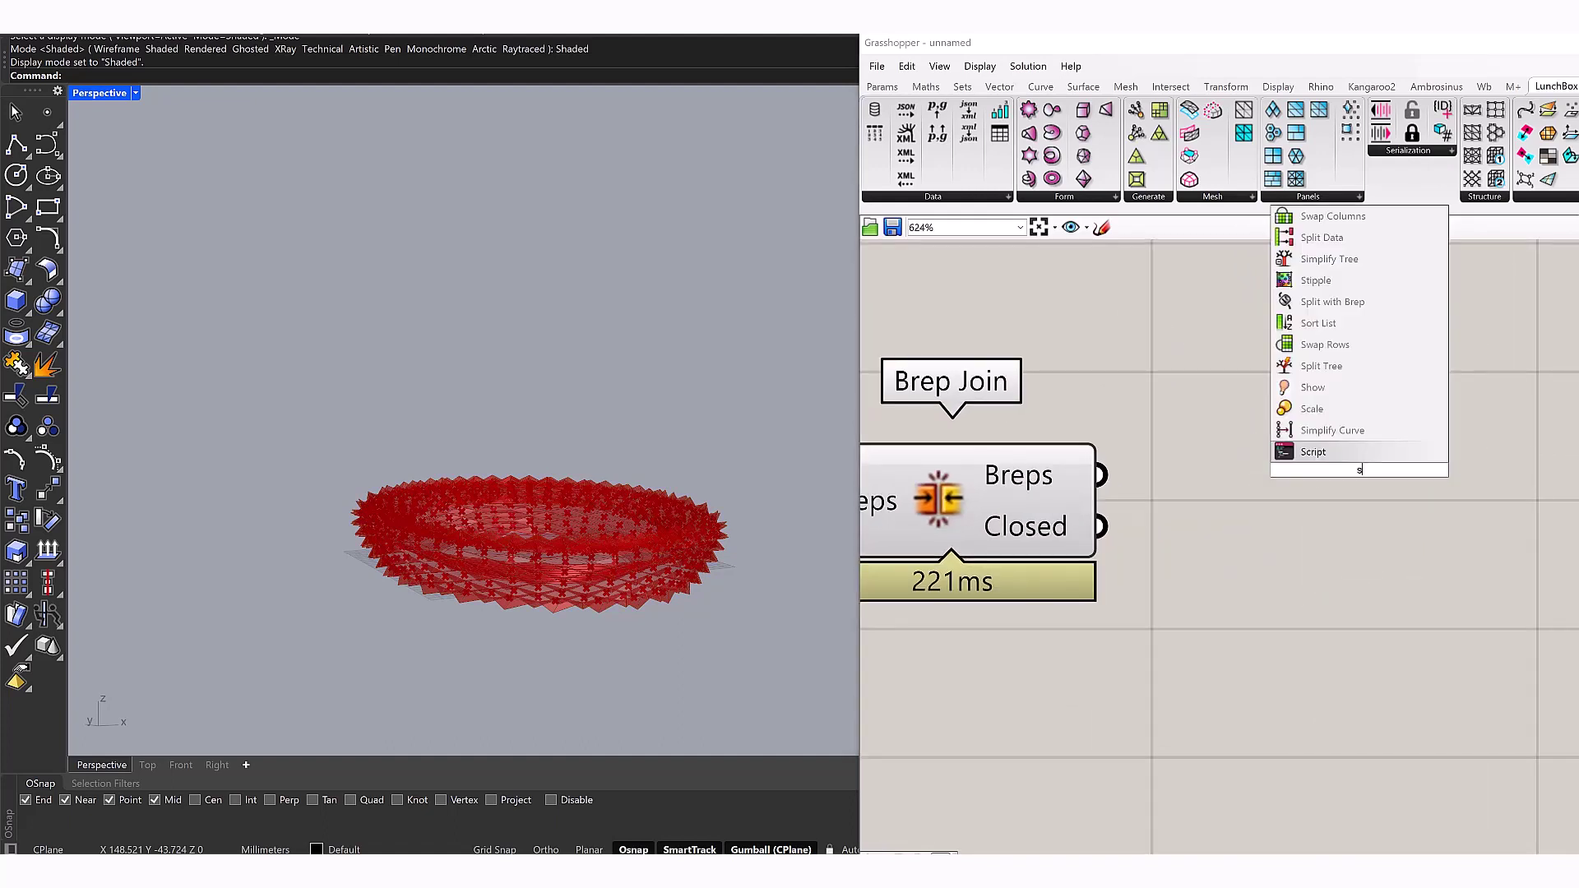
{"action": "type", "text": "imple"}
{"action": "key", "text": "Return"}
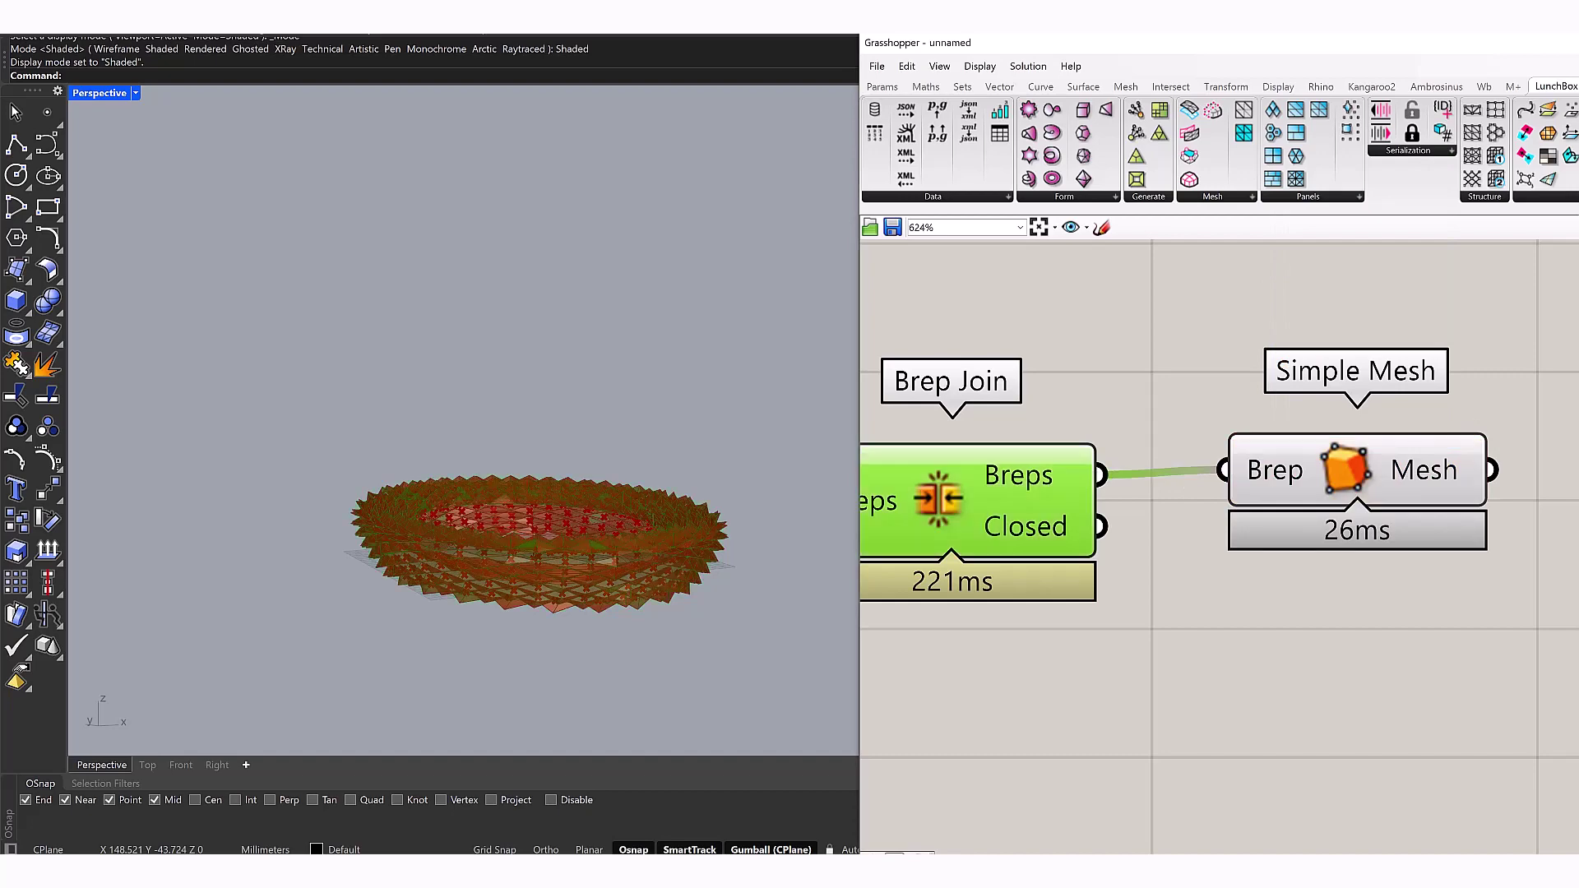
Examine the meshed pyramid shell from a steep overhead view and from a low side view
{"action": "scroll", "coordinate": [1219, 546], "scroll_direction": "down", "scroll_amount": 3}
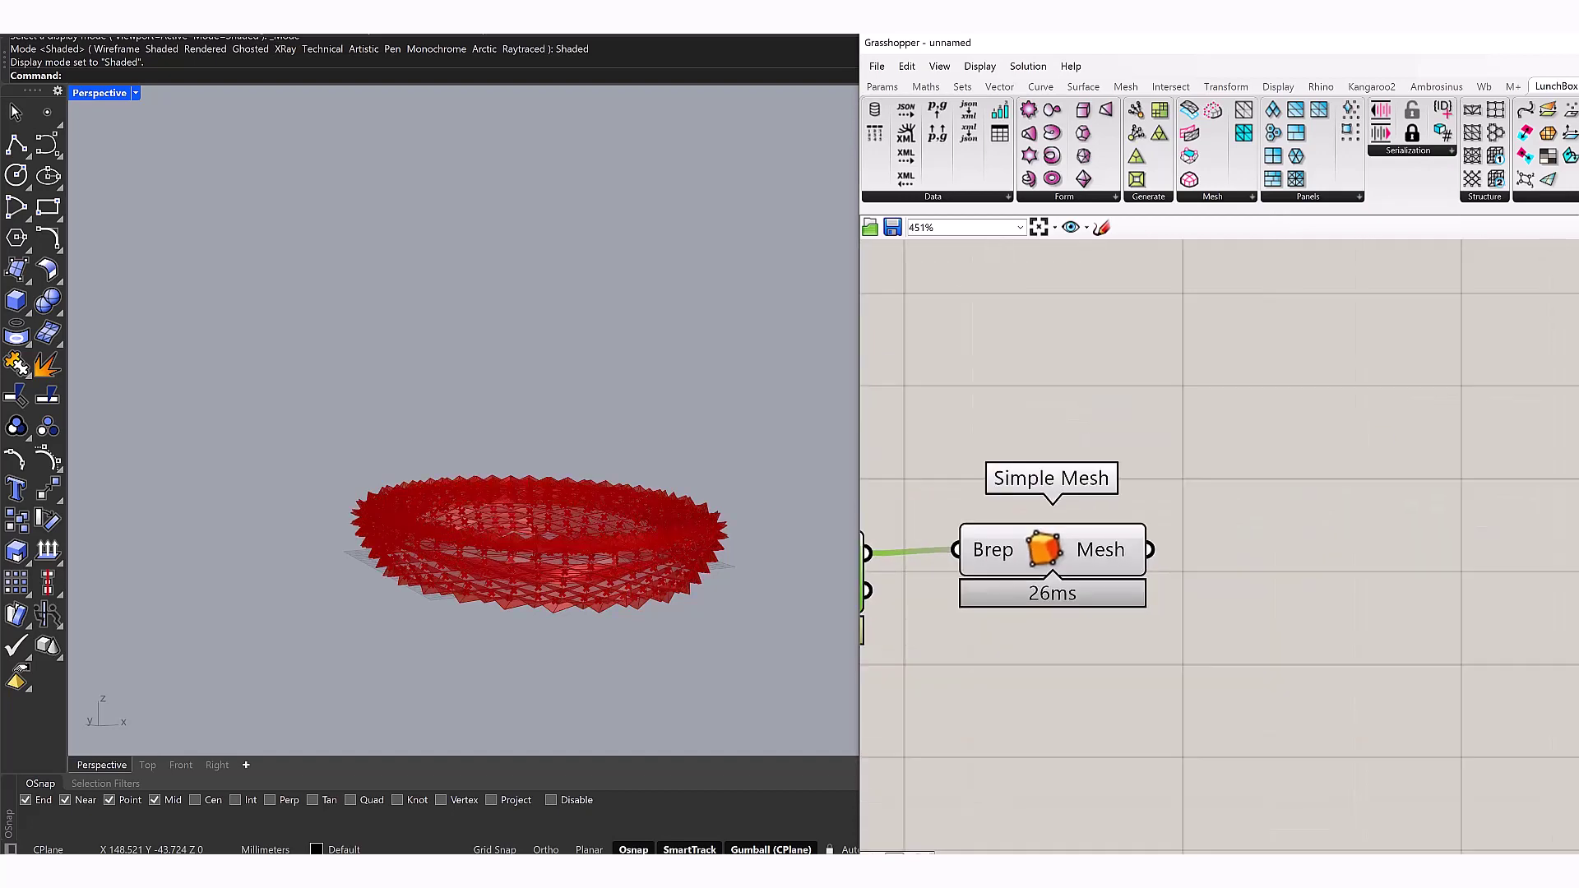
{"action": "key", "text": "Down"}
{"action": "key", "text": "Down"}
{"action": "key", "text": "Down"}
{"action": "key", "text": "Down"}
{"action": "key", "text": "Down"}
{"action": "key", "text": "Down"}
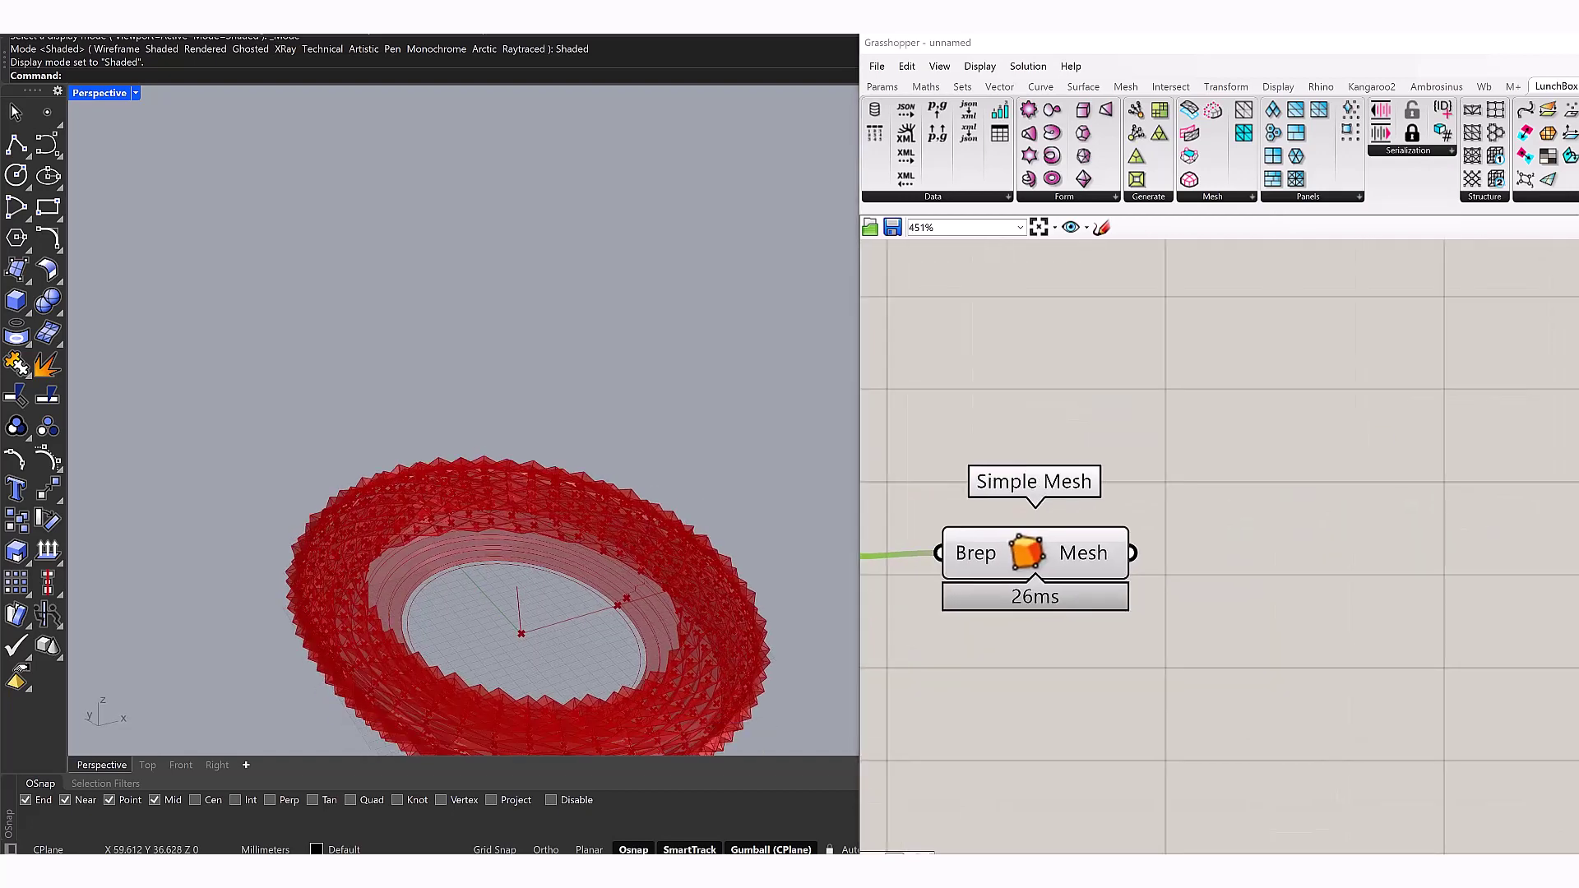
{"action": "key", "text": "Up"}
{"action": "key", "text": "Up"}
{"action": "key", "text": "Up"}
{"action": "key", "text": "Up"}
{"action": "key", "text": "Up"}
{"action": "key", "text": "Up"}
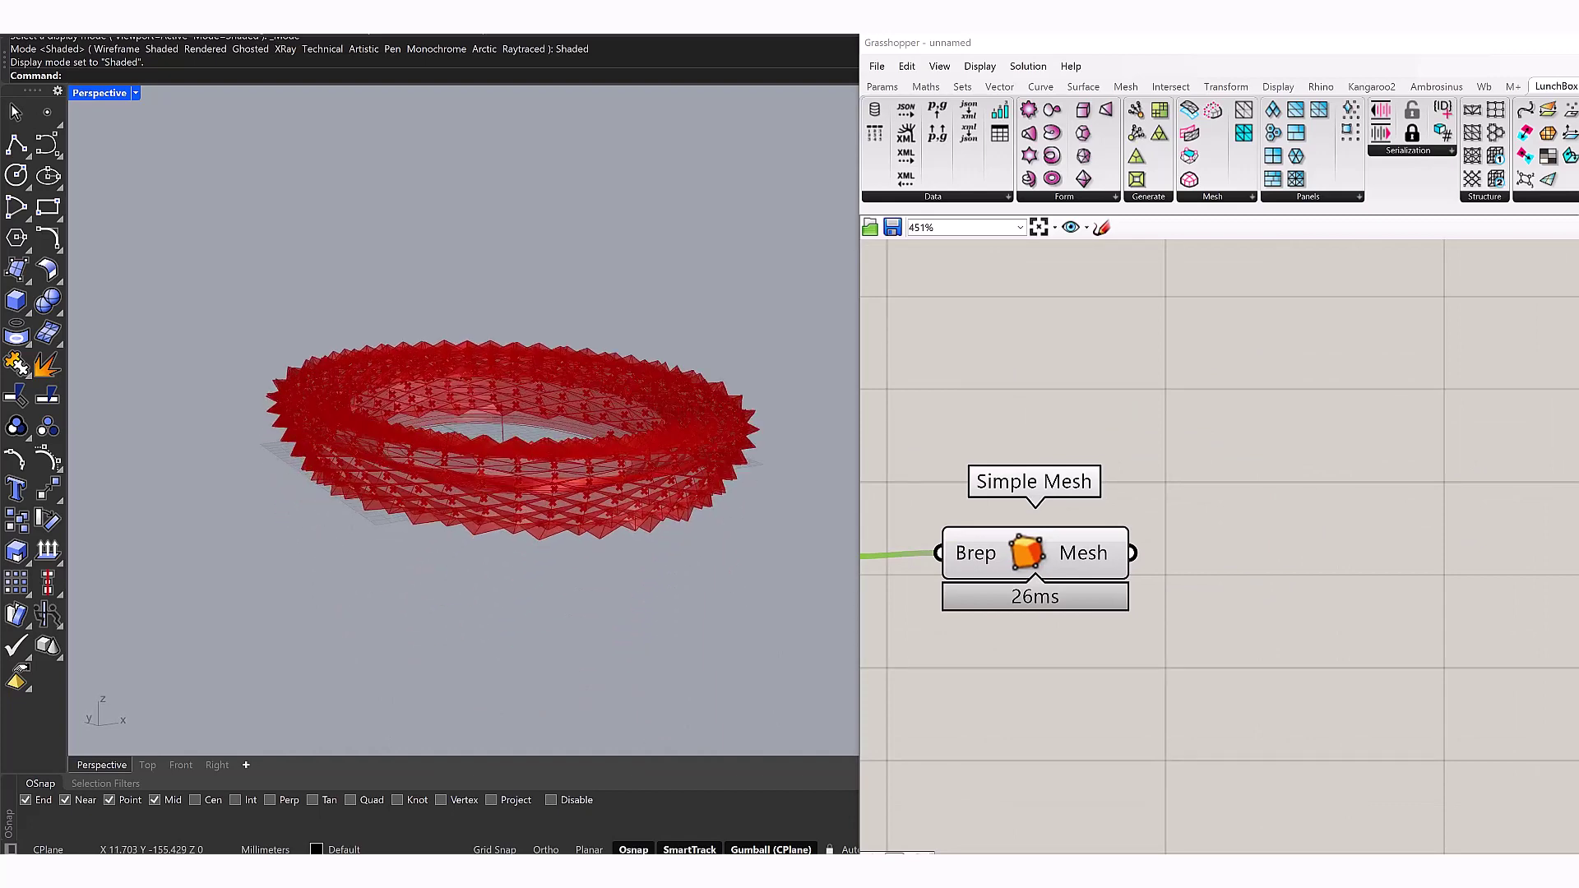
Add Weaverbird's Catmull-Clark Subdivision with Simple Mesh's output as Mesh/Curves and a new number slider of 3 as Level
{"action": "right_click_drag", "start_coordinate": [1217, 543], "coordinate": [1181, 543]}
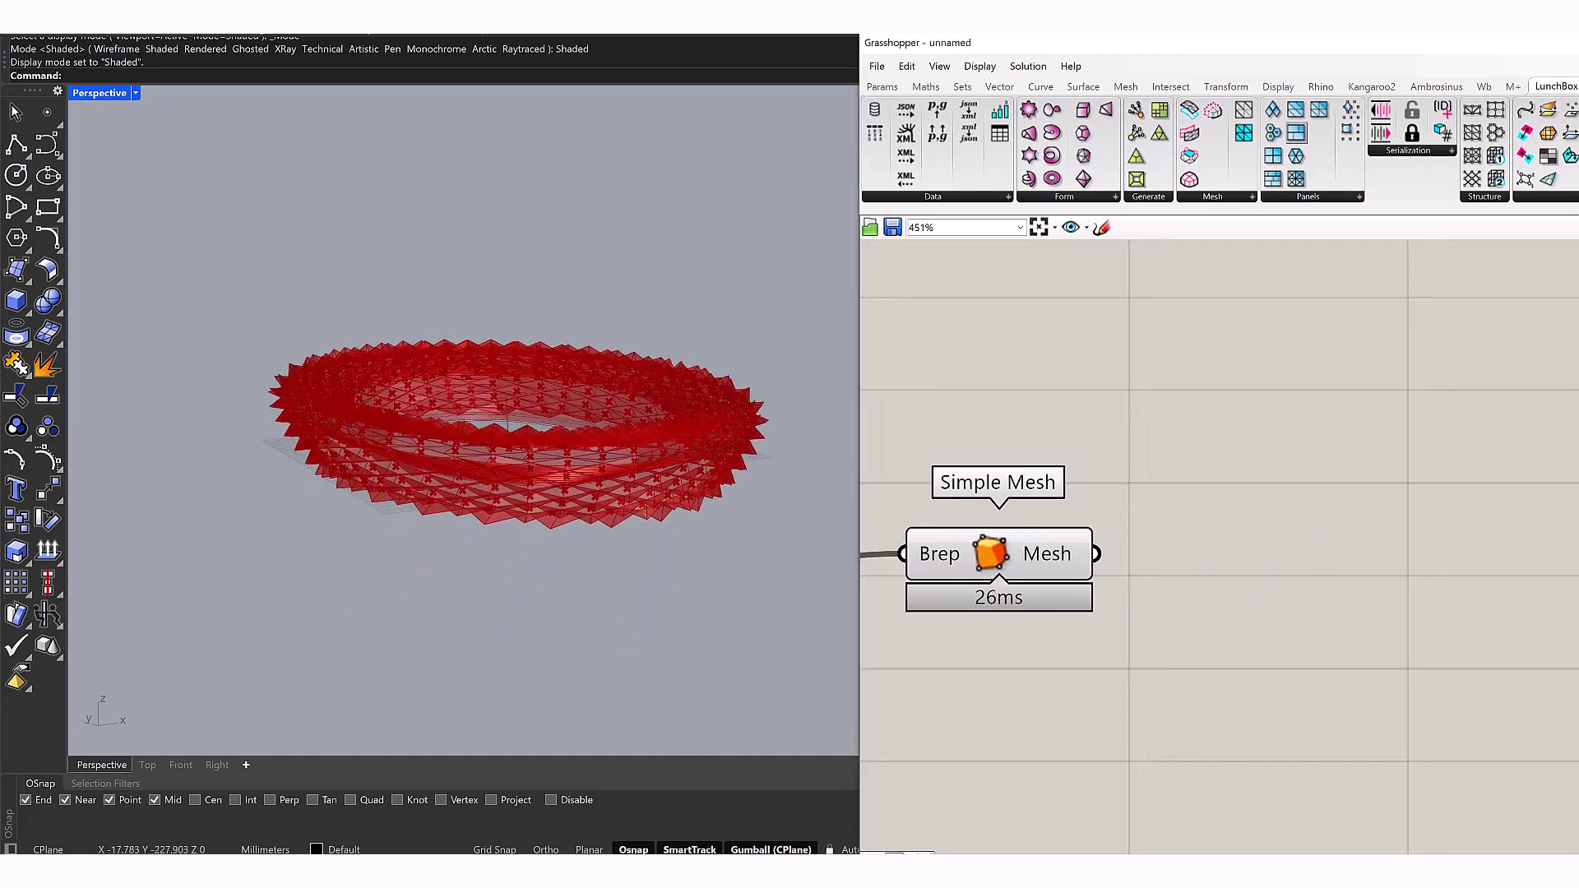
{"action": "left_click", "coordinate": [1484, 87]}
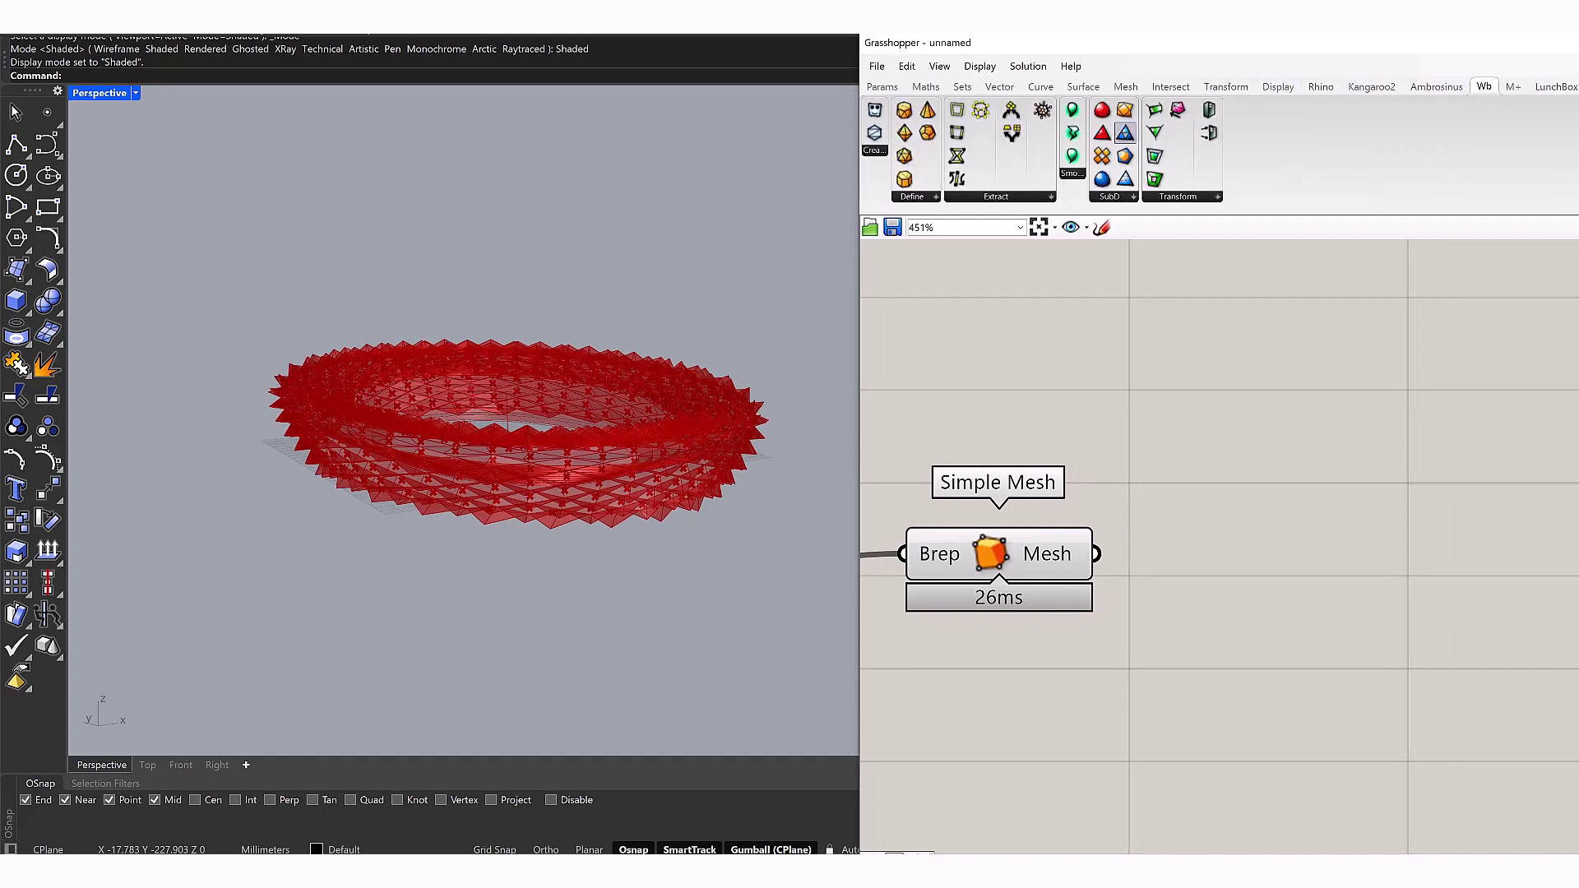
{"action": "left_click_drag", "start_coordinate": [1102, 109], "coordinate": [1521, 555]}
{"action": "double_click", "coordinate": [1238, 668]}
{"action": "type", "text": "3"}
{"action": "key", "text": "Return"}
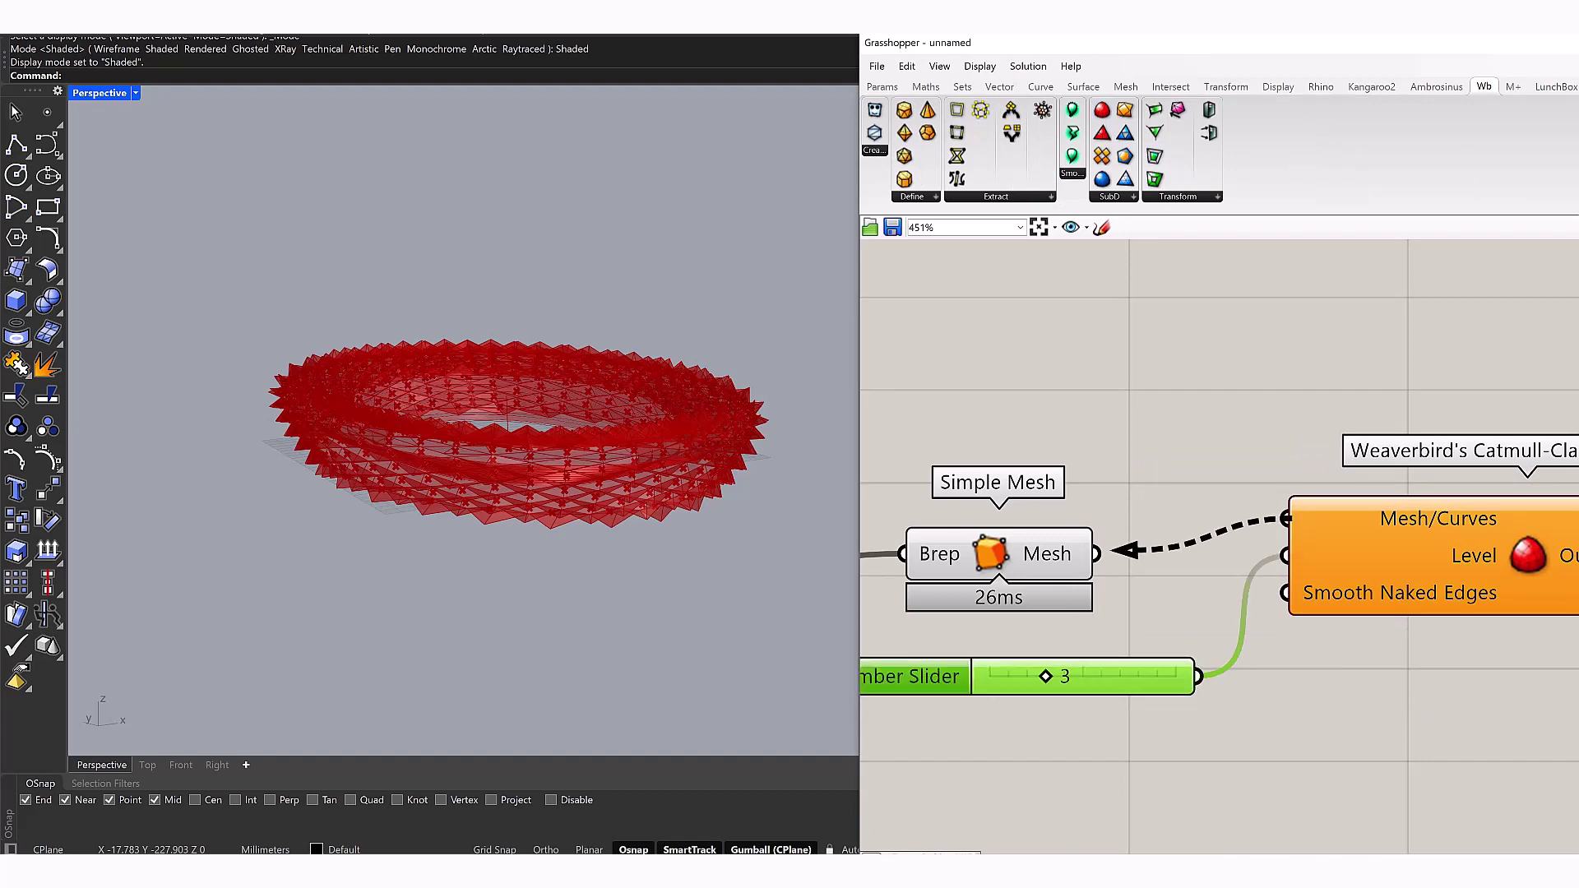
{"action": "left_click_drag", "start_coordinate": [1120, 550], "coordinate": [1096, 553]}
Turn off the Simple Mesh component's preview and inspect the smoothed stadium shell
{"action": "left_click", "coordinate": [1044, 553]}
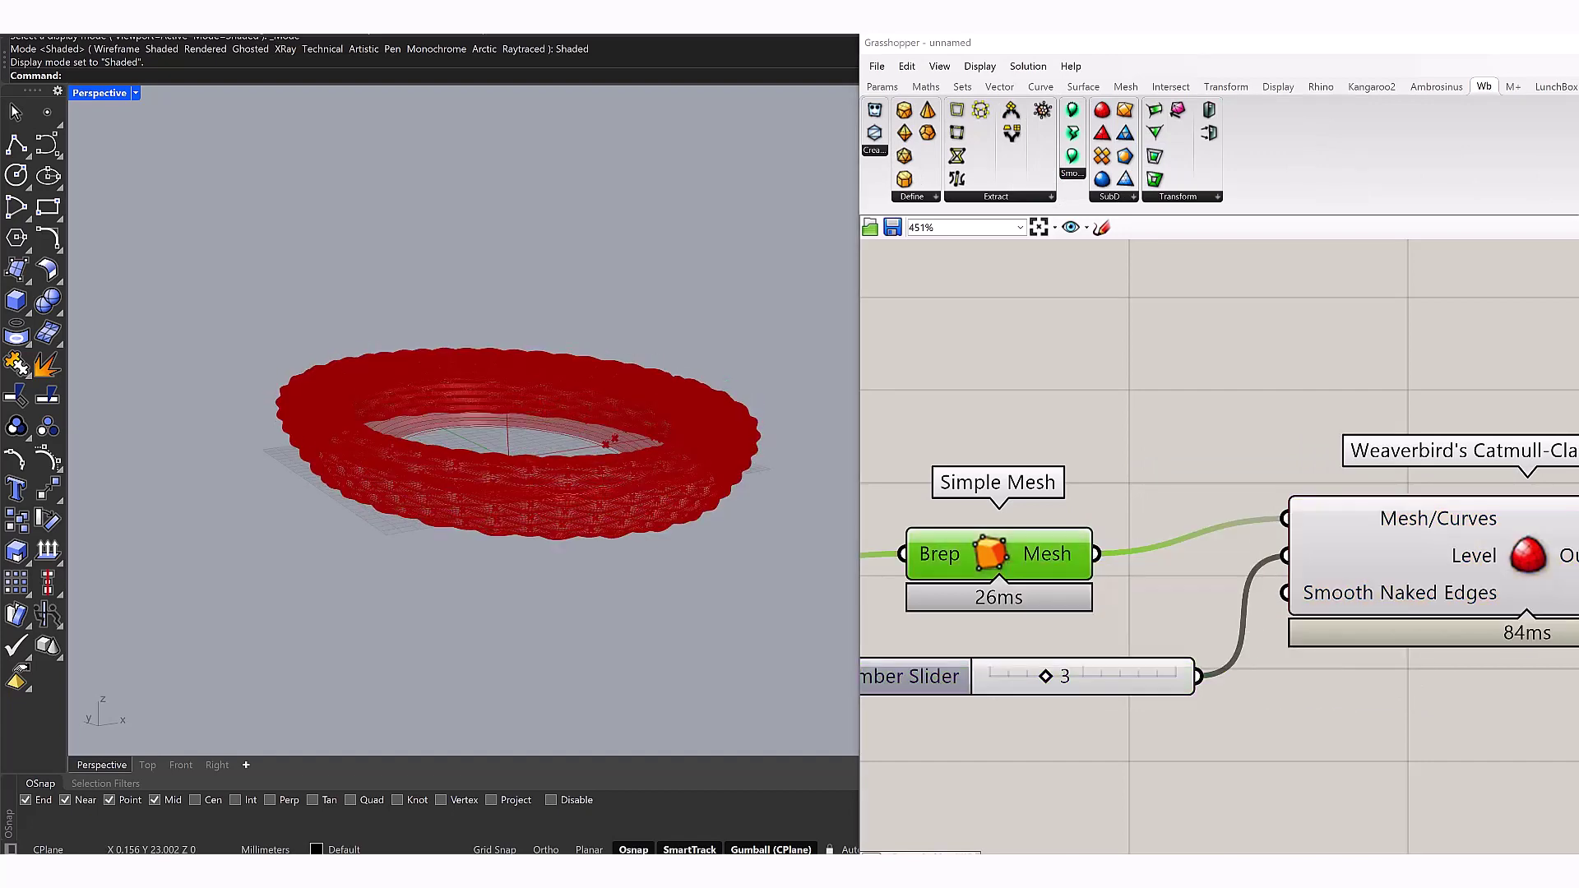
{"action": "right_click_drag", "start_coordinate": [460, 427], "coordinate": [468, 526]}
{"action": "scroll", "coordinate": [1098, 472], "scroll_direction": "down", "scroll_amount": 6}
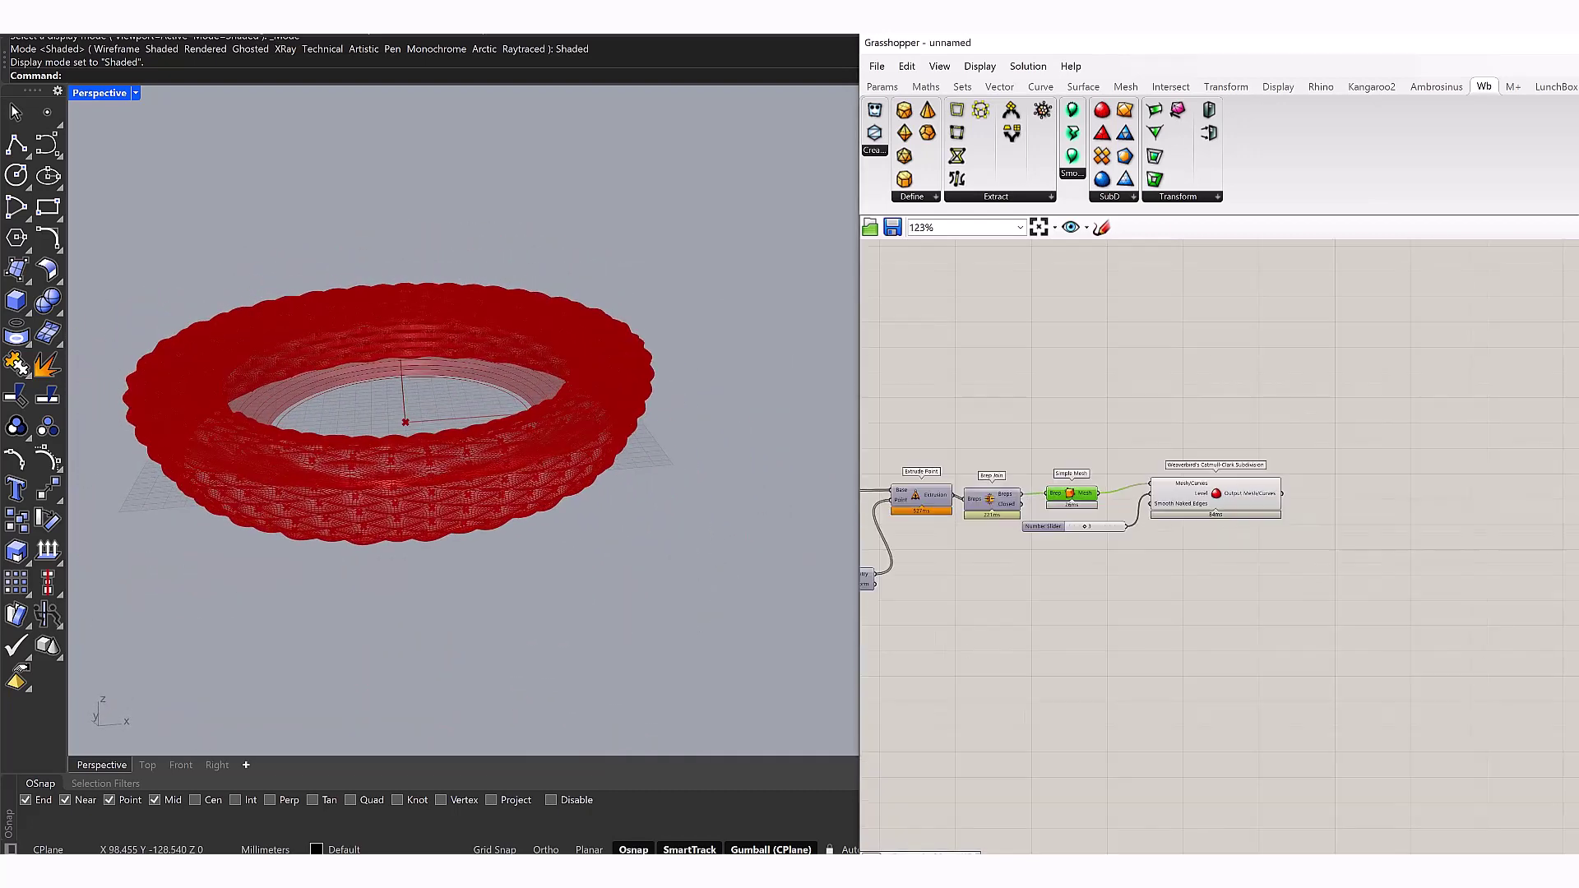
{"action": "scroll", "coordinate": [1539, 547], "scroll_direction": "down", "scroll_amount": 3}
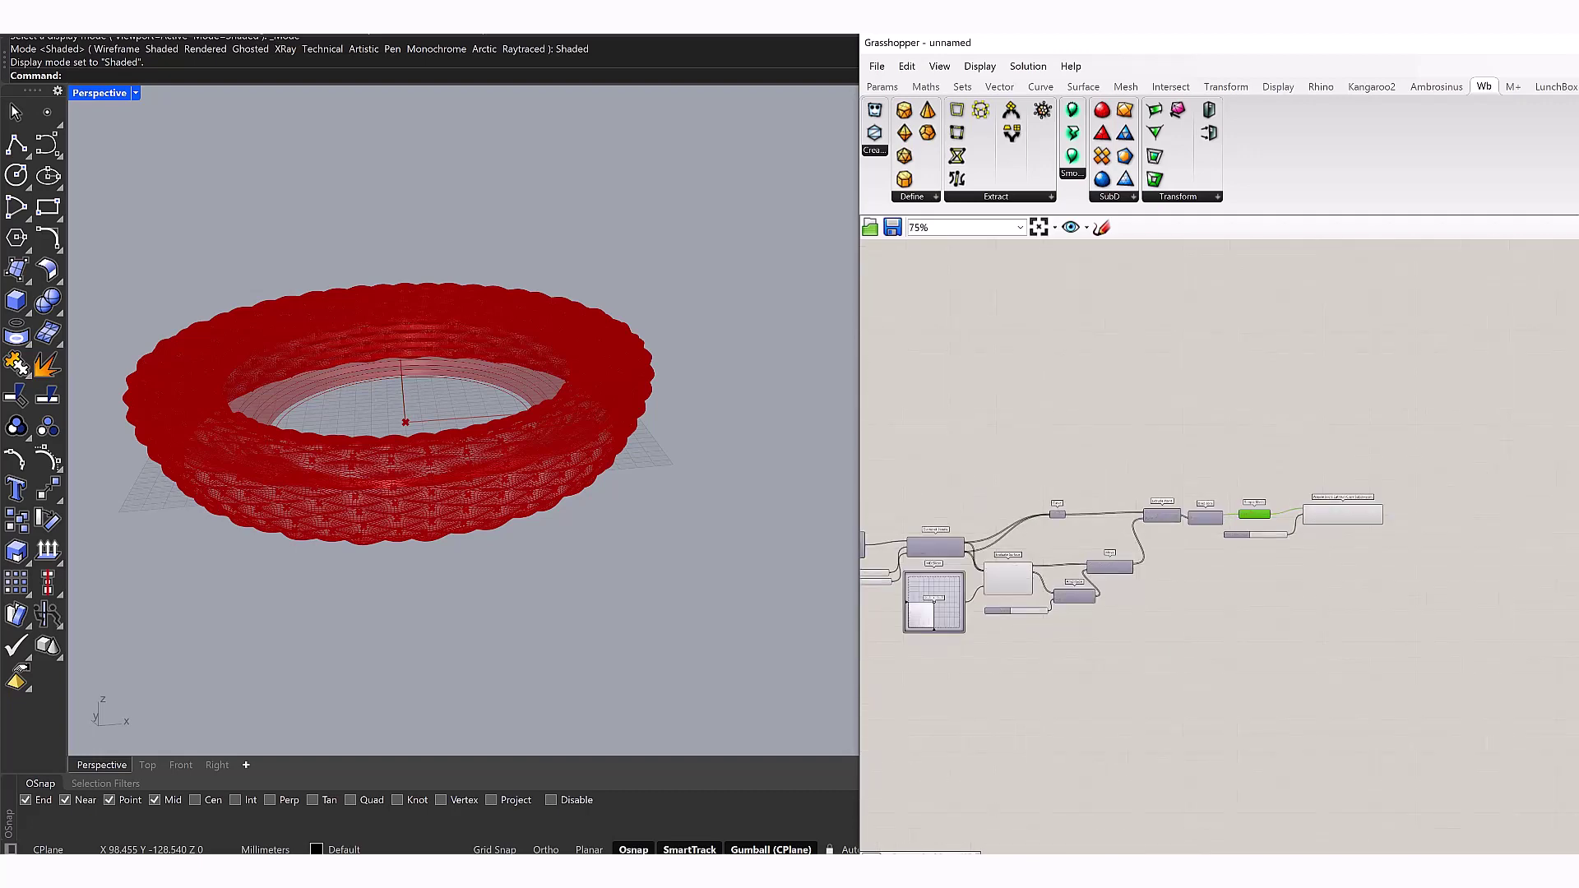
Bake the Catmull-Clark Subdivision's output mesh onto the Default layer
{"action": "scroll", "coordinate": [1337, 526], "scroll_direction": "up", "scroll_amount": 6}
{"action": "left_click", "coordinate": [1390, 493]}
{"action": "right_click", "coordinate": [1398, 494]}
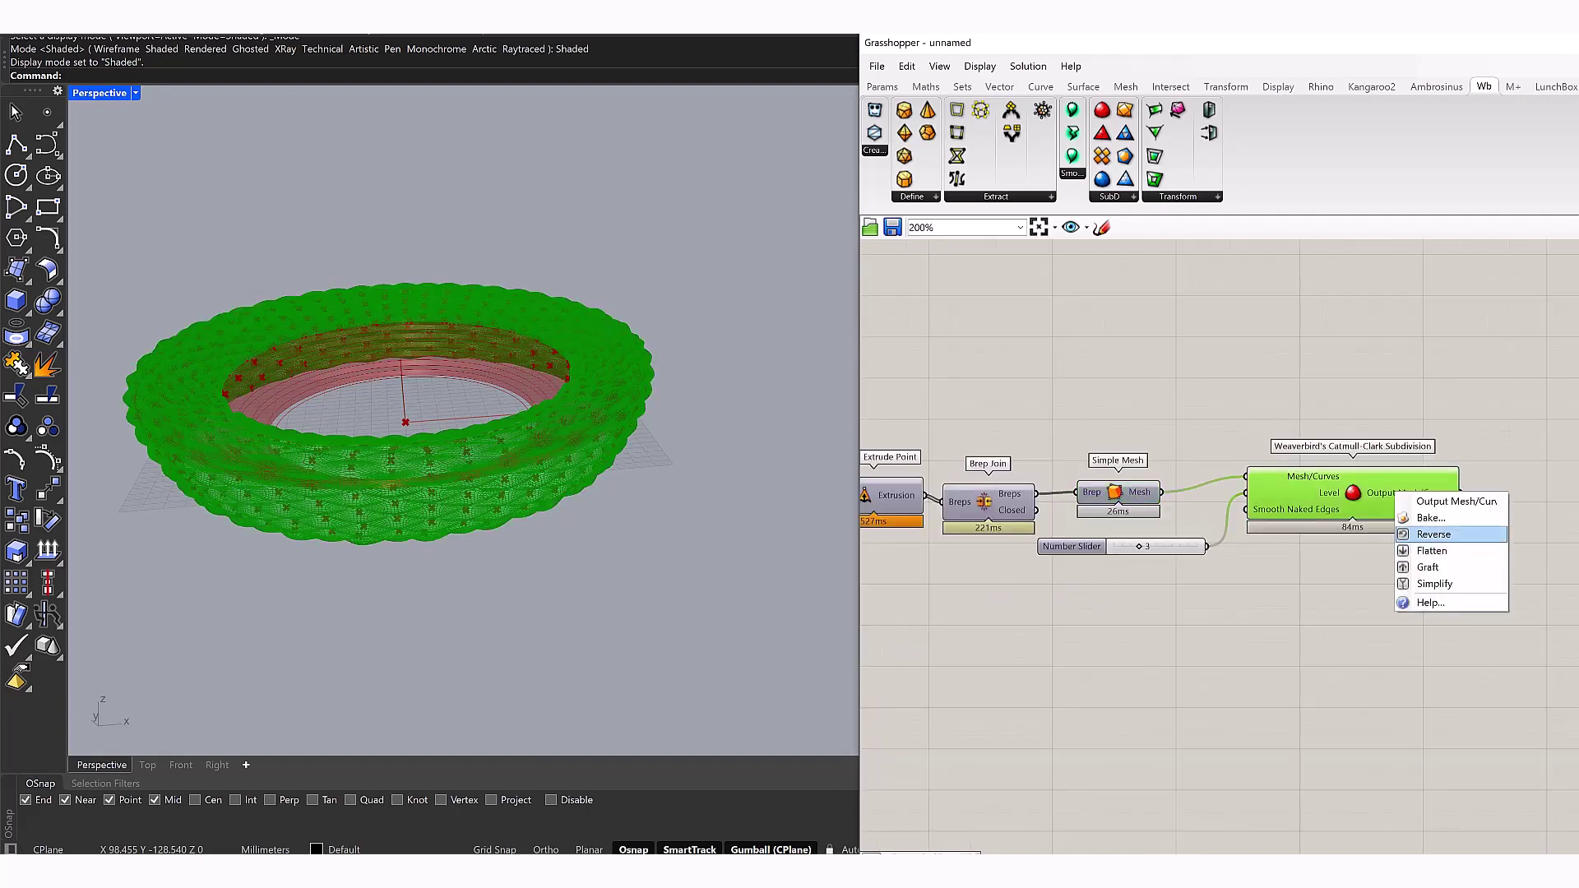
{"action": "left_click", "coordinate": [1430, 517]}
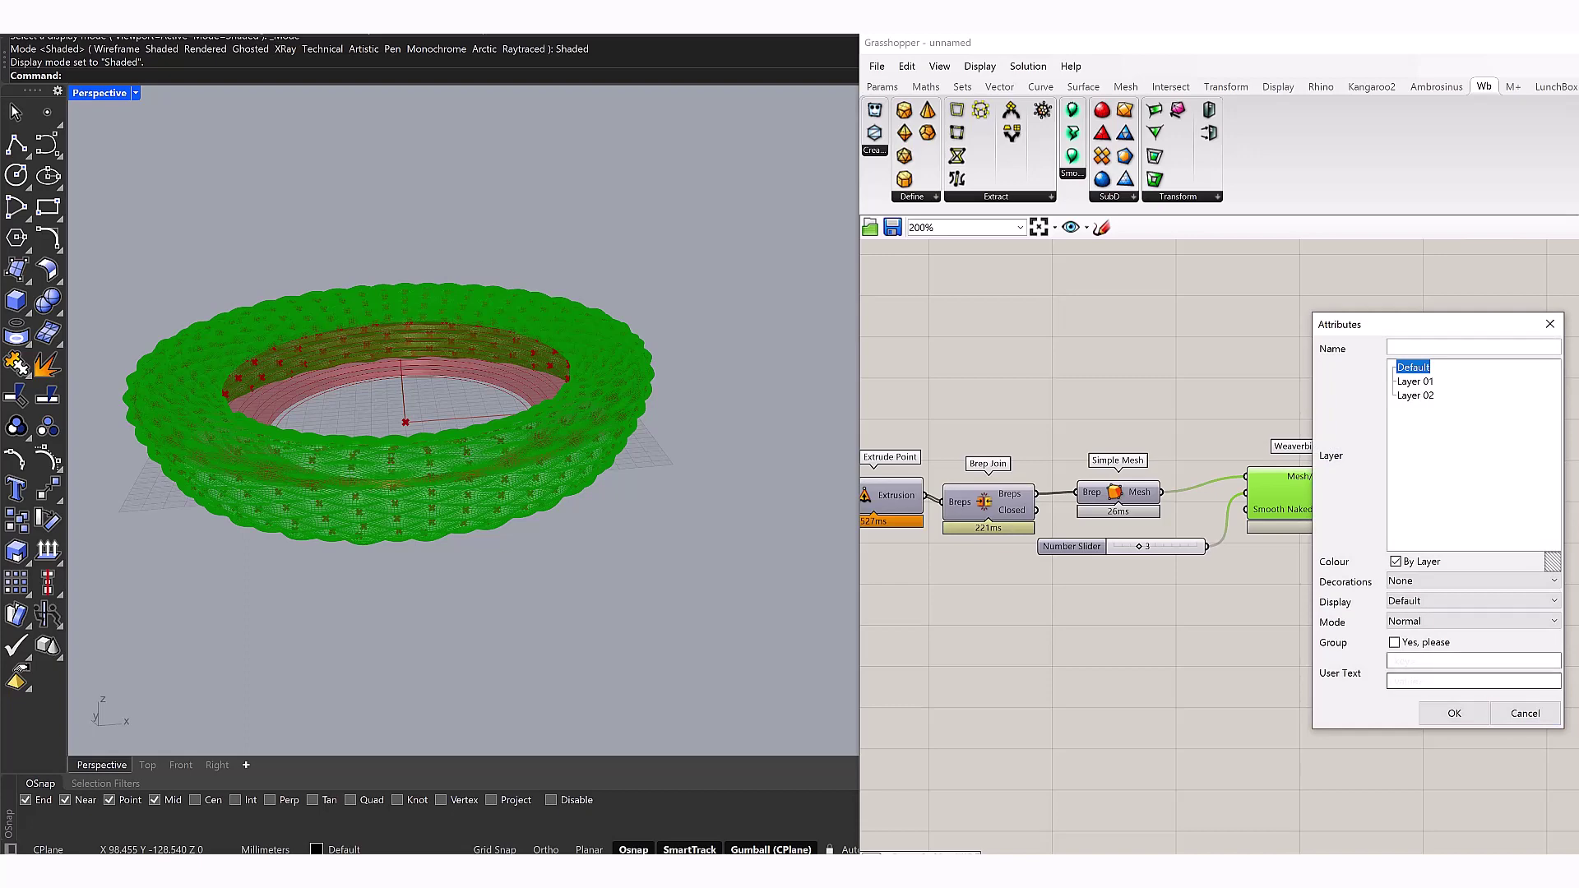
{"action": "key", "text": "Return"}
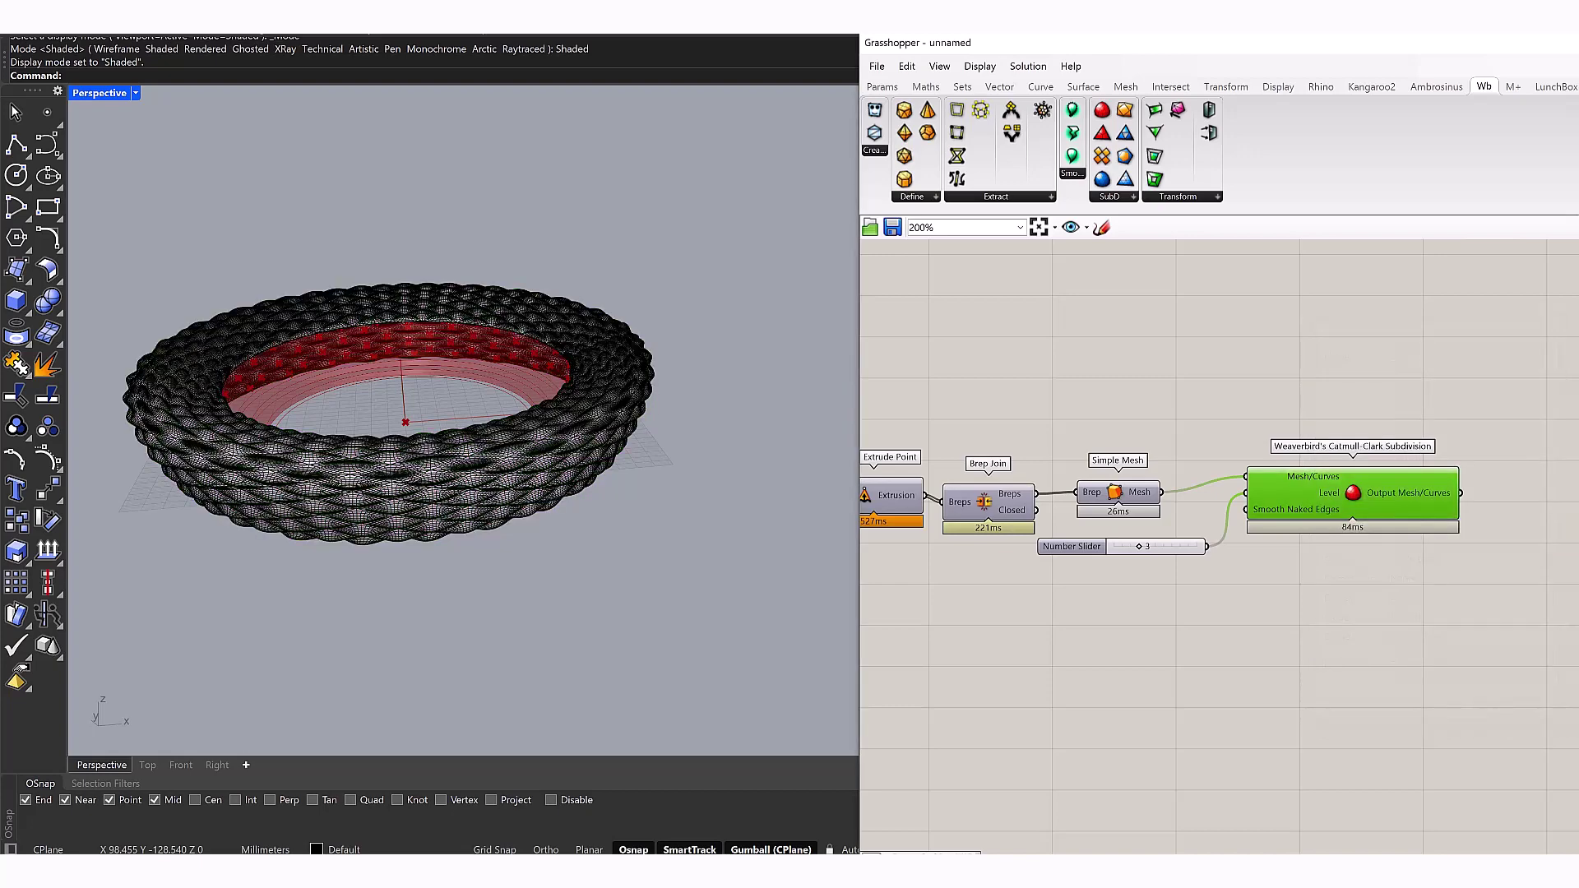
Turn off the preview of the Evaluate Surface component
{"action": "scroll", "coordinate": [1502, 469], "scroll_direction": "down", "scroll_amount": 5}
{"action": "scroll", "coordinate": [1147, 559], "scroll_direction": "up", "scroll_amount": 6}
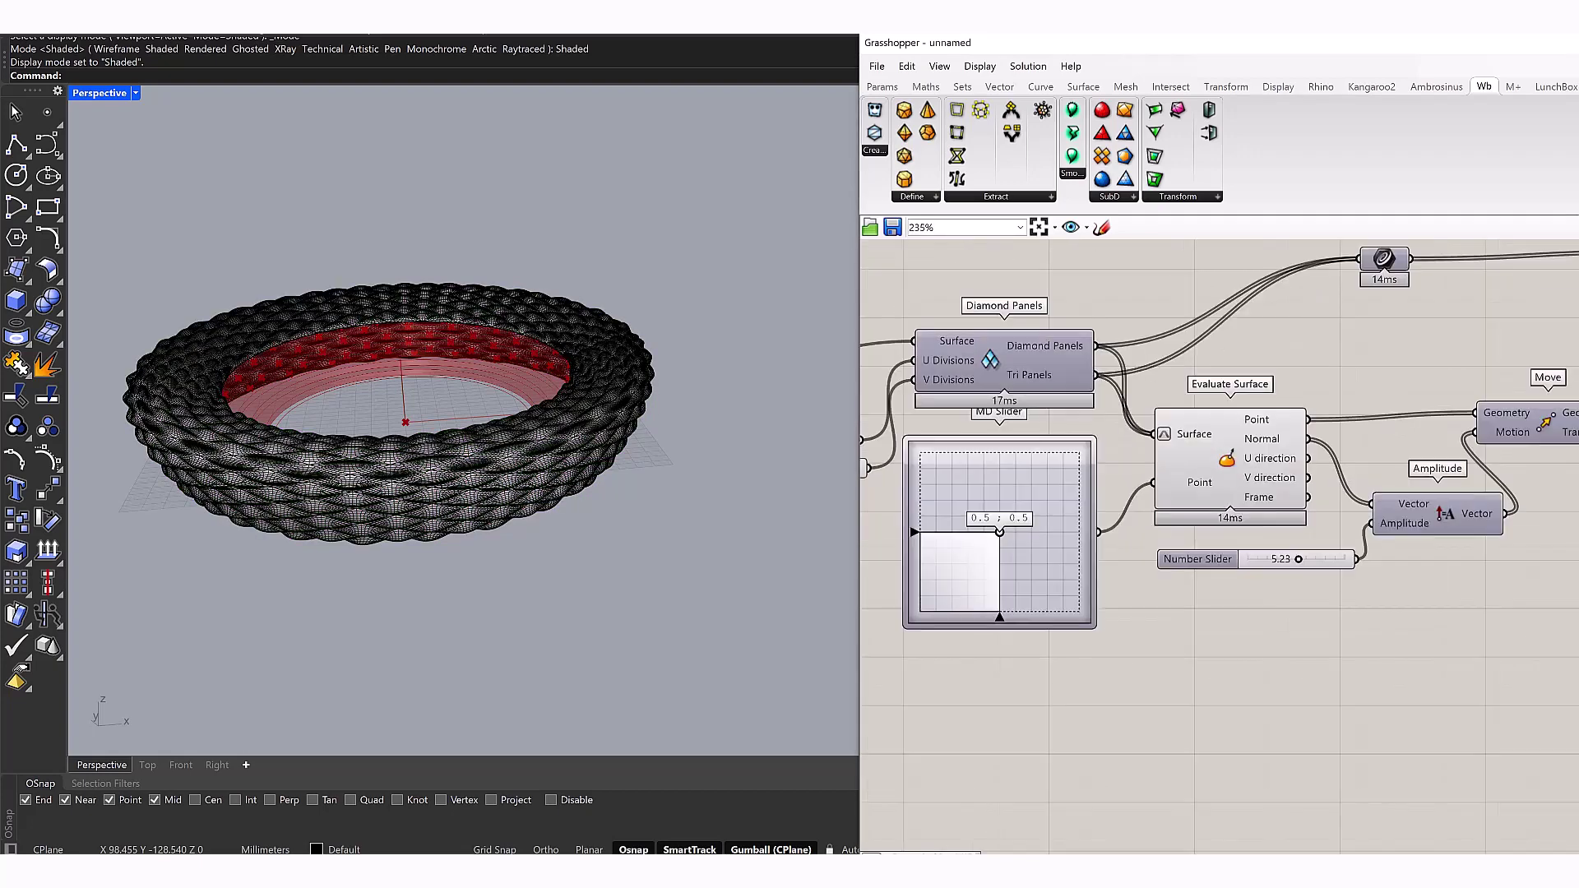
{"action": "left_click", "coordinate": [1225, 460]}
{"action": "scroll", "coordinate": [1104, 717], "scroll_direction": "down", "scroll_amount": 2}
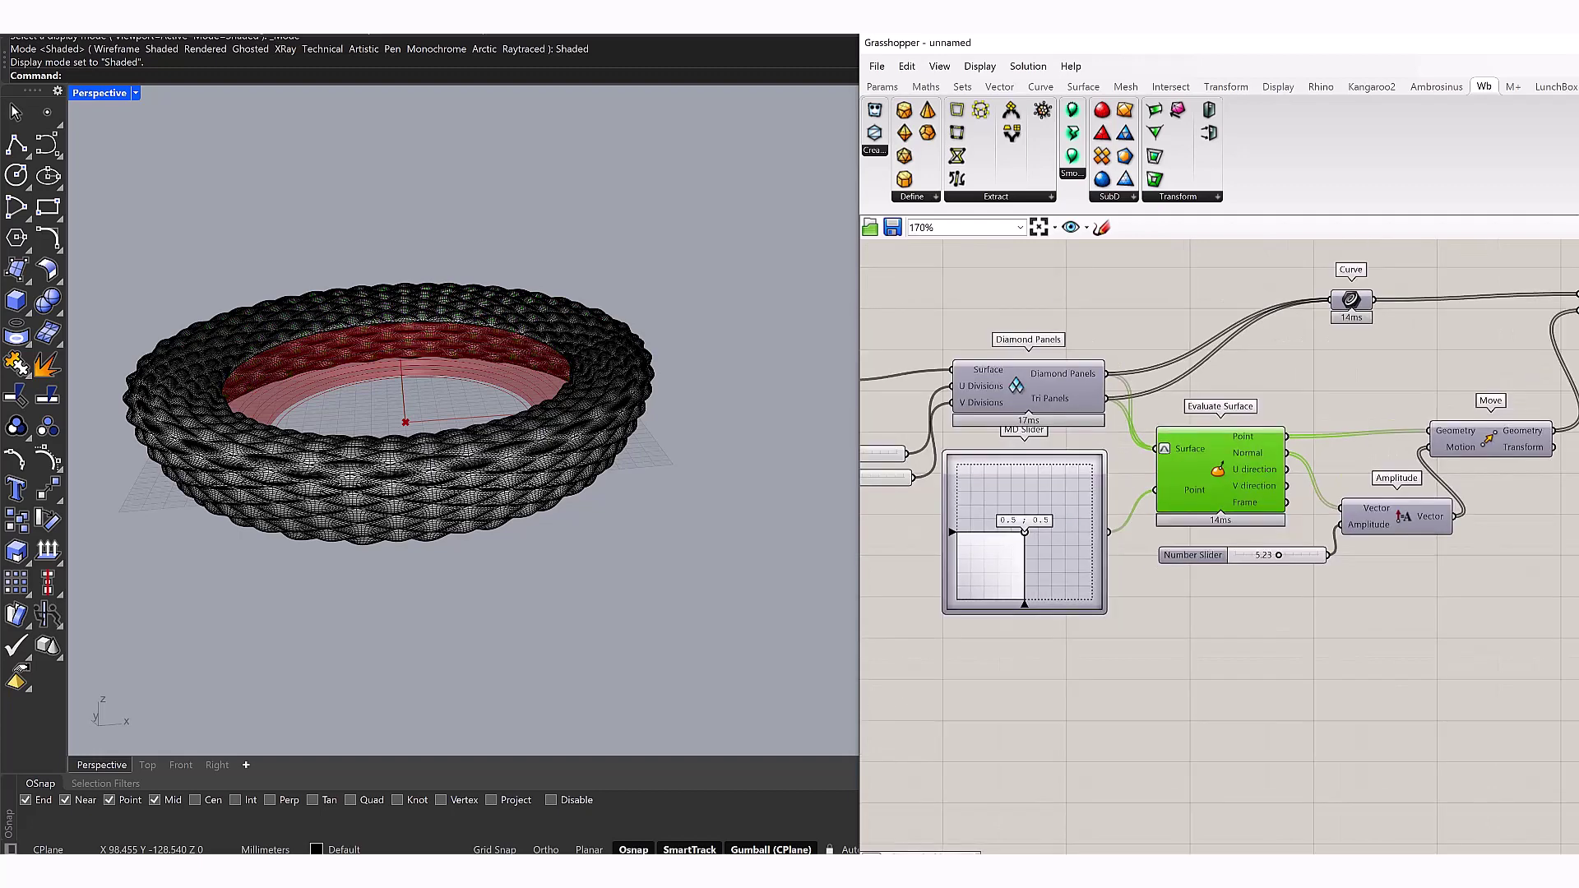
{"action": "scroll", "coordinate": [1331, 540], "scroll_direction": "down", "scroll_amount": 3}
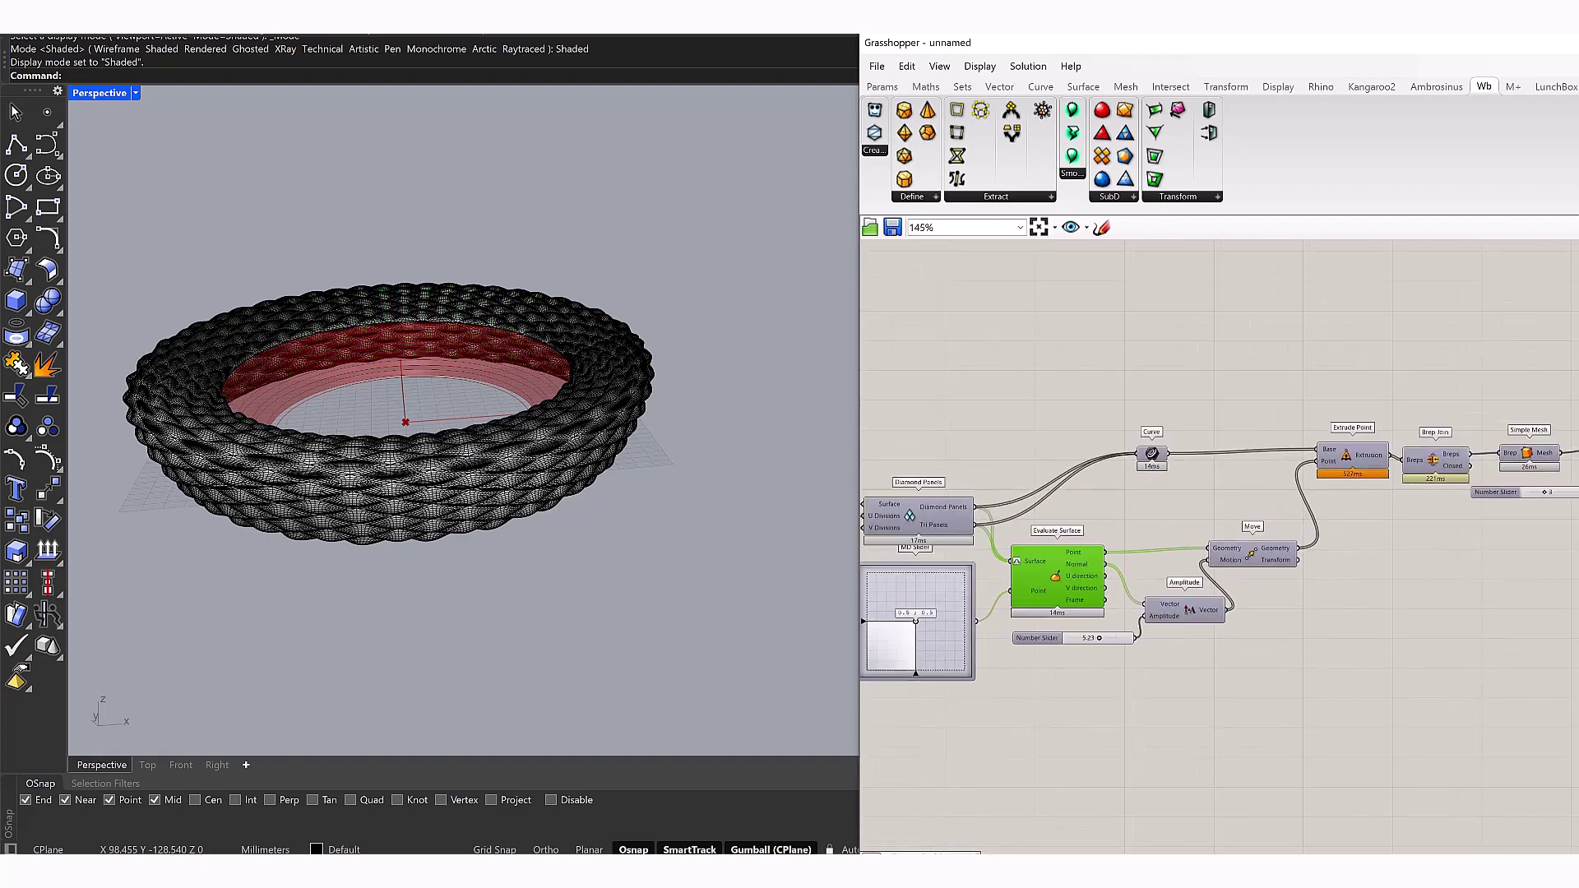
Bake the Rail Revolution component's stepped stand surface with the default attributes
{"action": "scroll", "coordinate": [1217, 526], "scroll_direction": "up", "scroll_amount": 2}
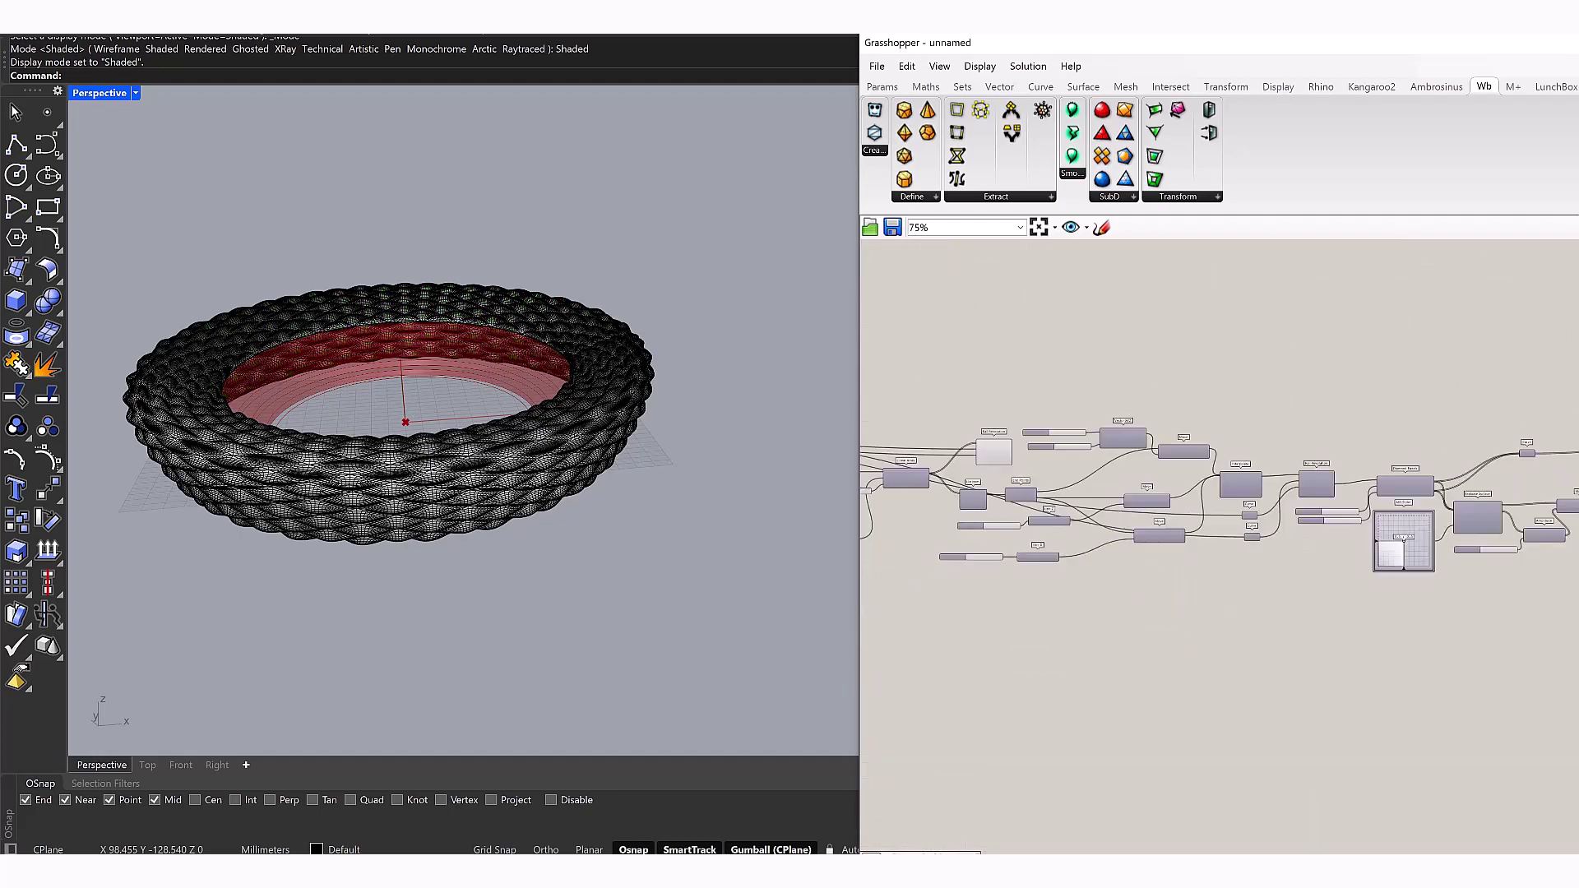
{"action": "right_click", "coordinate": [1240, 528]}
{"action": "scroll", "coordinate": [1217, 526], "scroll_direction": "up", "scroll_amount": 3}
{"action": "left_click", "coordinate": [974, 444]}
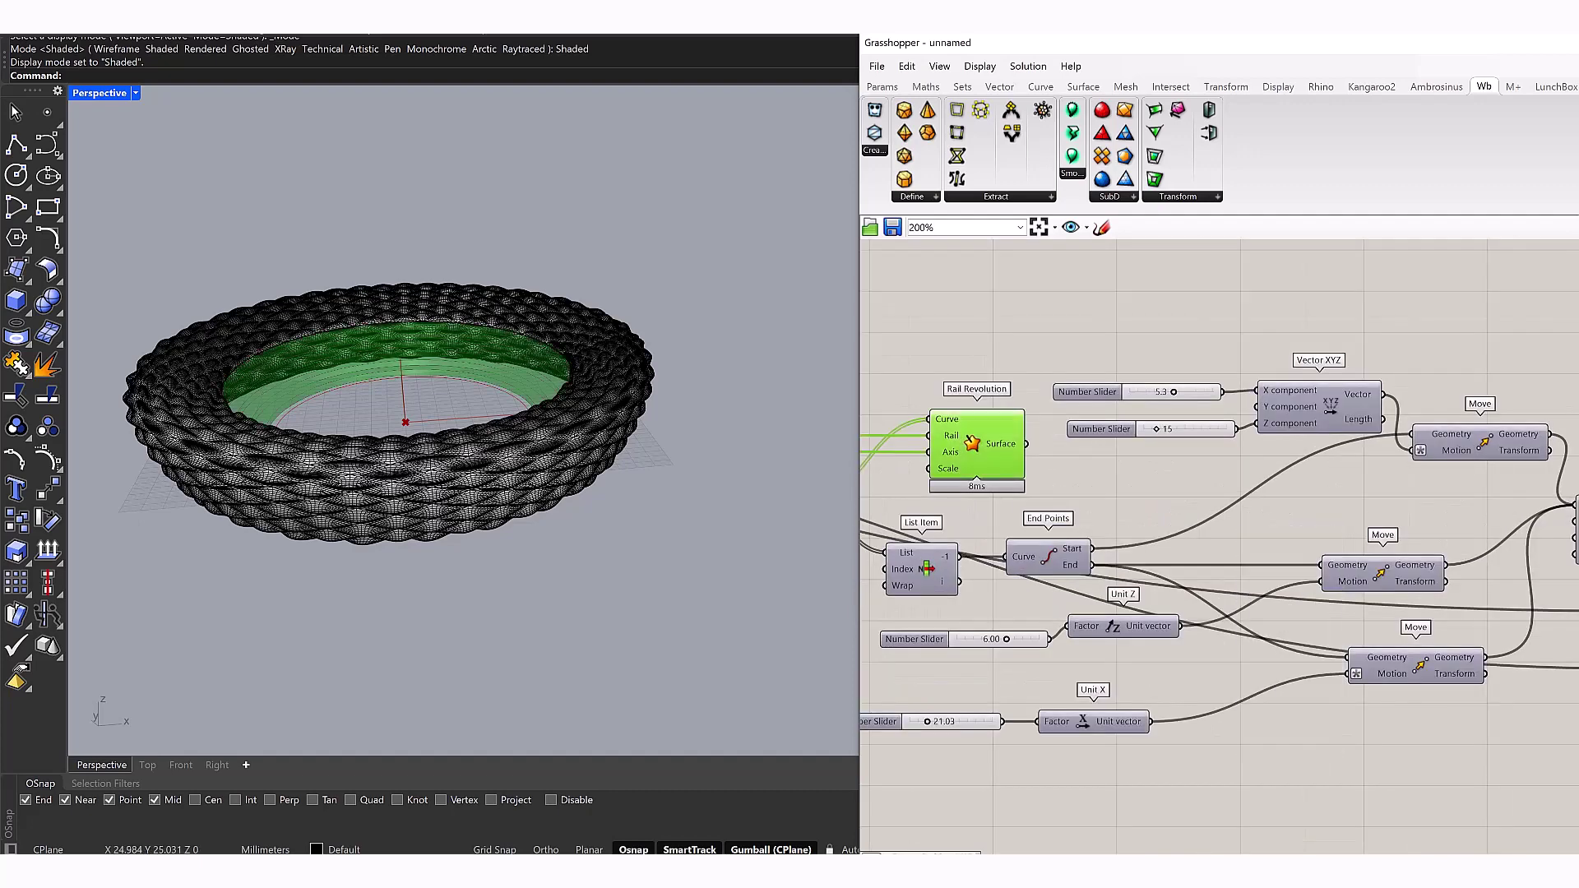
{"action": "right_click_drag", "start_coordinate": [411, 411], "coordinate": [386, 461]}
{"action": "scroll", "coordinate": [927, 433], "scroll_direction": "up", "scroll_amount": 2}
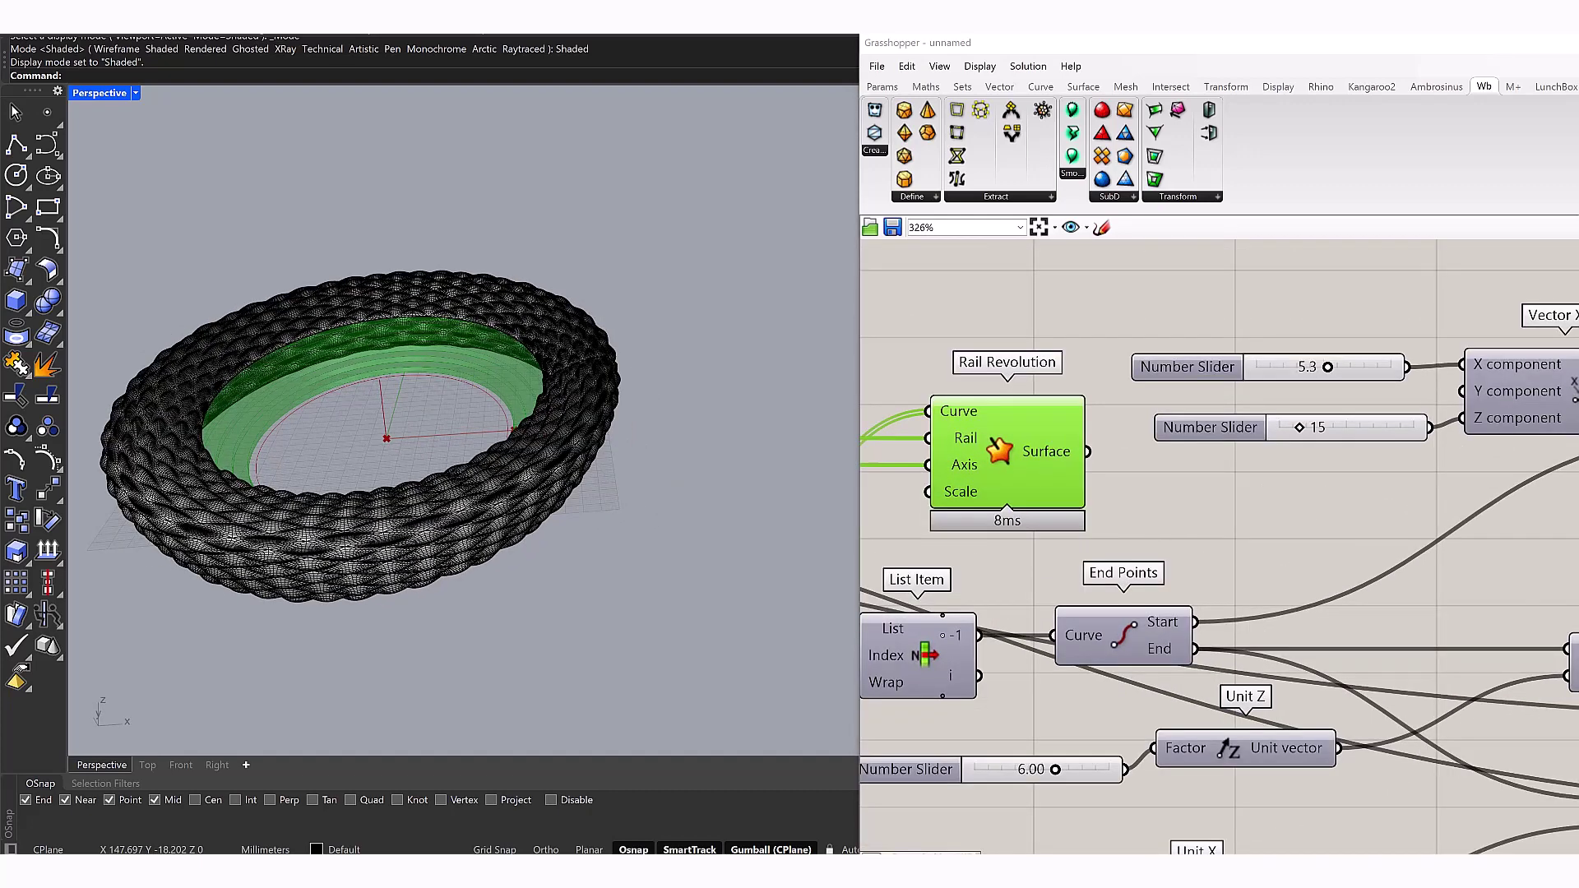
{"action": "right_click", "coordinate": [995, 442]}
{"action": "left_click", "coordinate": [1056, 534]}
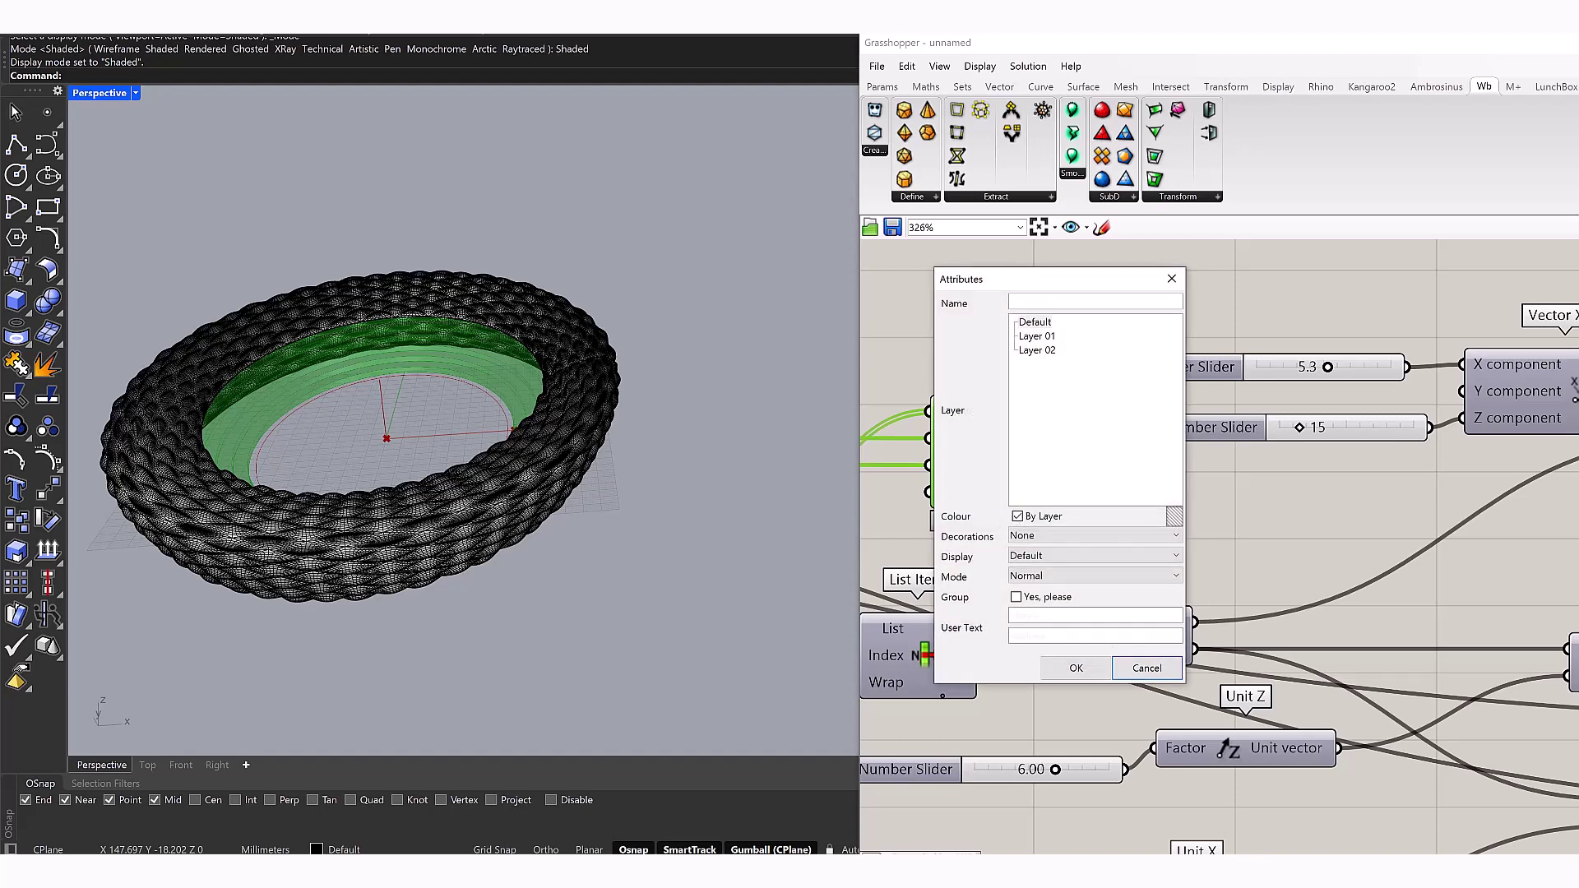
{"action": "left_click", "coordinate": [1076, 668]}
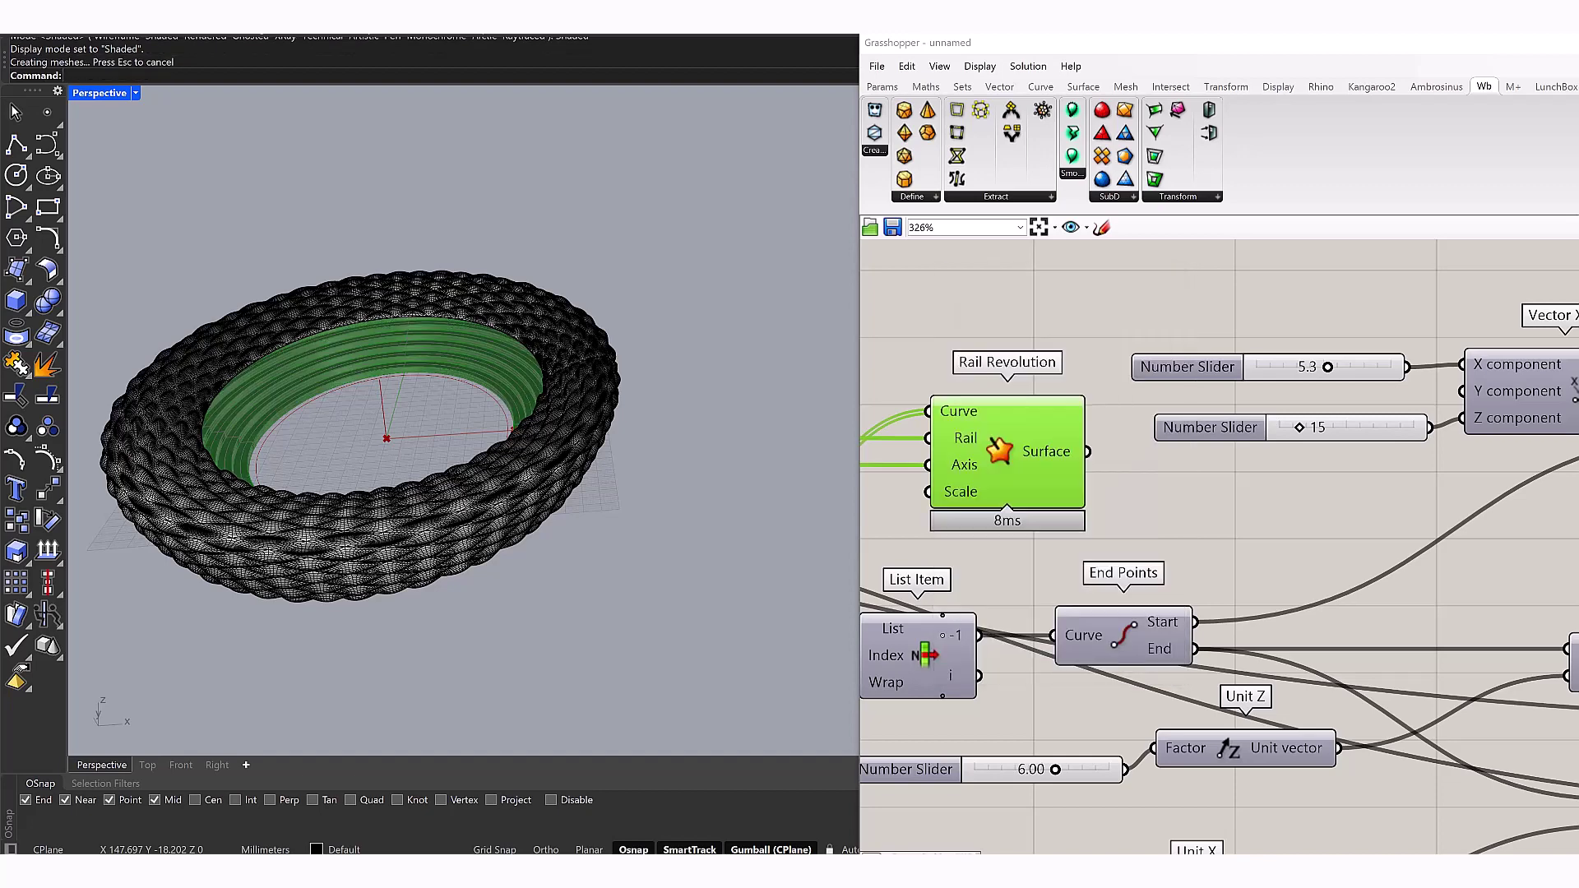
Turn off the previews of the Rail Revolution, Line SDL and Point components
{"action": "scroll", "coordinate": [1570, 370], "scroll_direction": "down", "scroll_amount": 3}
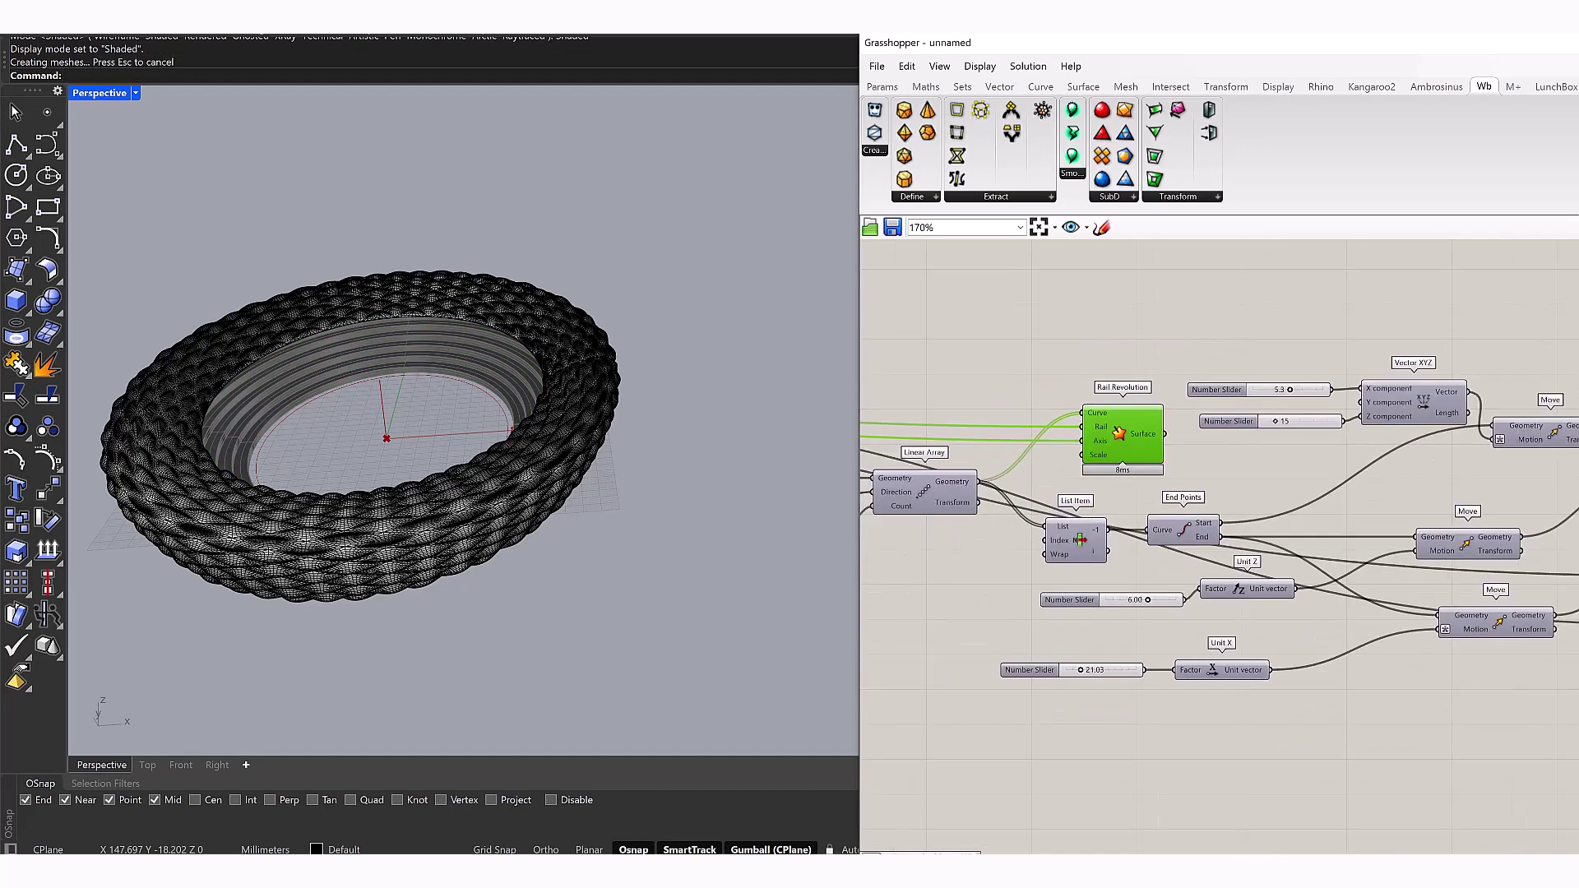
{"action": "scroll", "coordinate": [1571, 477], "scroll_direction": "down", "scroll_amount": 4}
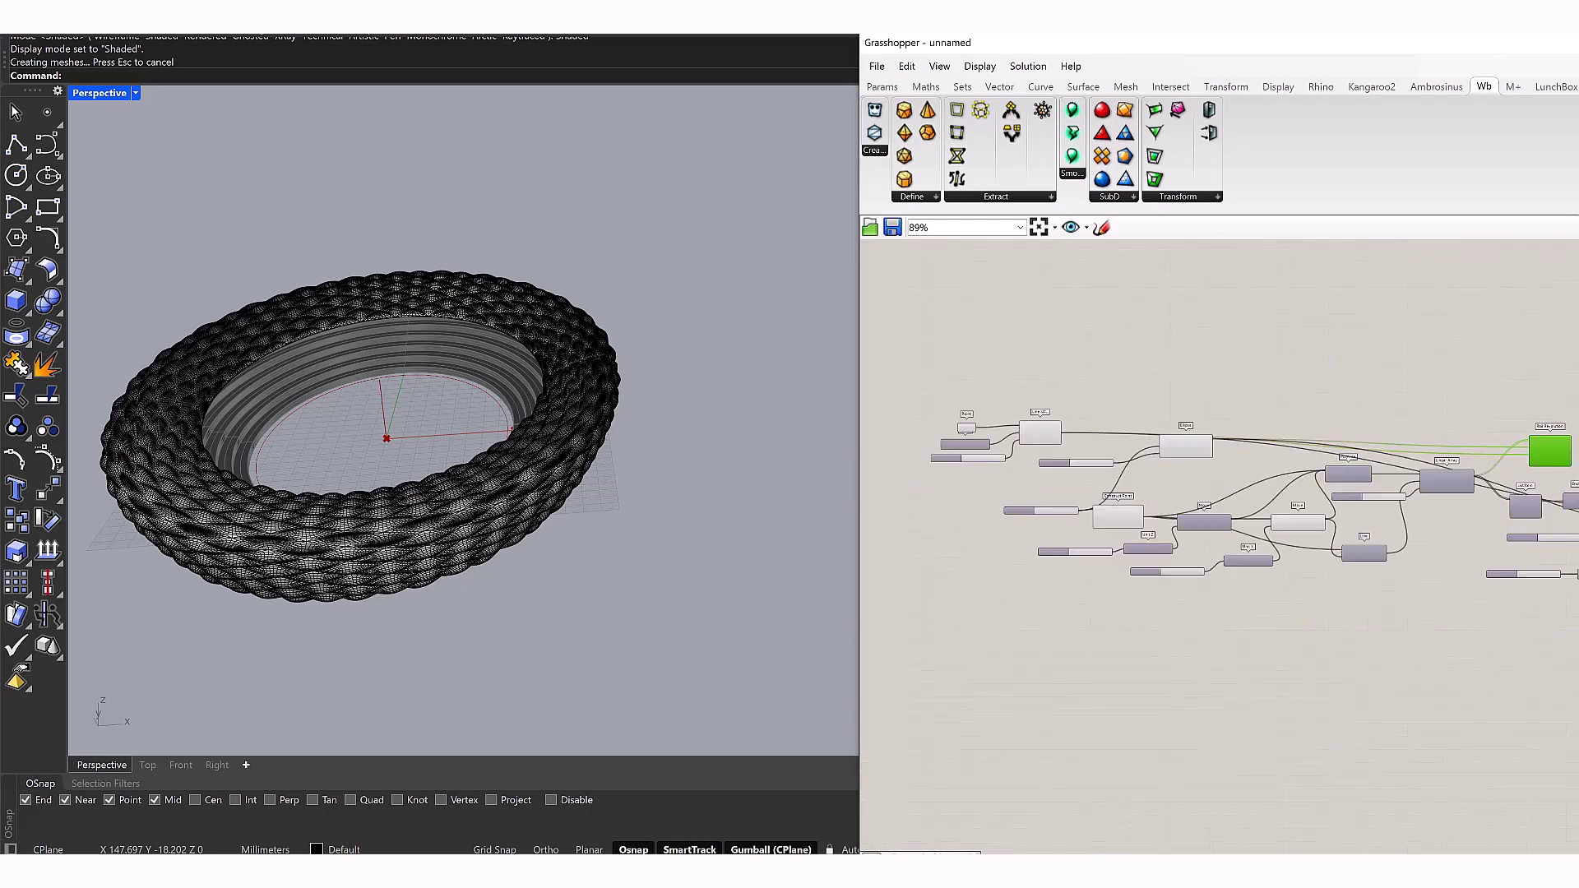
{"action": "scroll", "coordinate": [1027, 436], "scroll_direction": "up", "scroll_amount": 7}
{"action": "left_click", "coordinate": [1027, 435]}
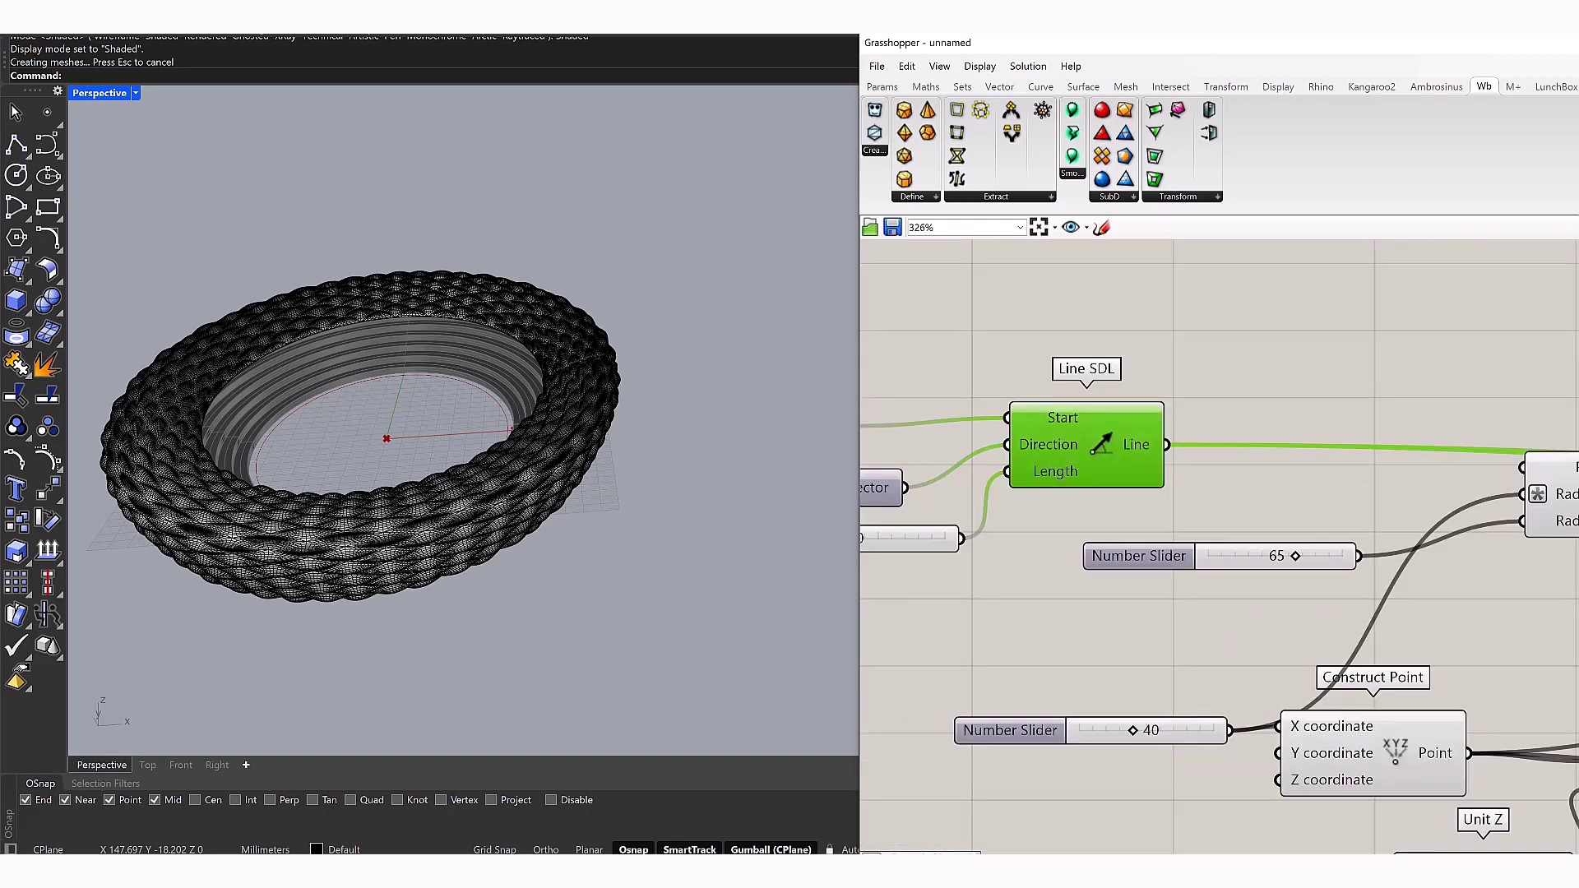
{"action": "right_click_drag", "start_coordinate": [1122, 456], "coordinate": [1053, 424]}
{"action": "key", "text": "Escape"}
{"action": "scroll", "coordinate": [1099, 448], "scroll_direction": "down", "scroll_amount": 3}
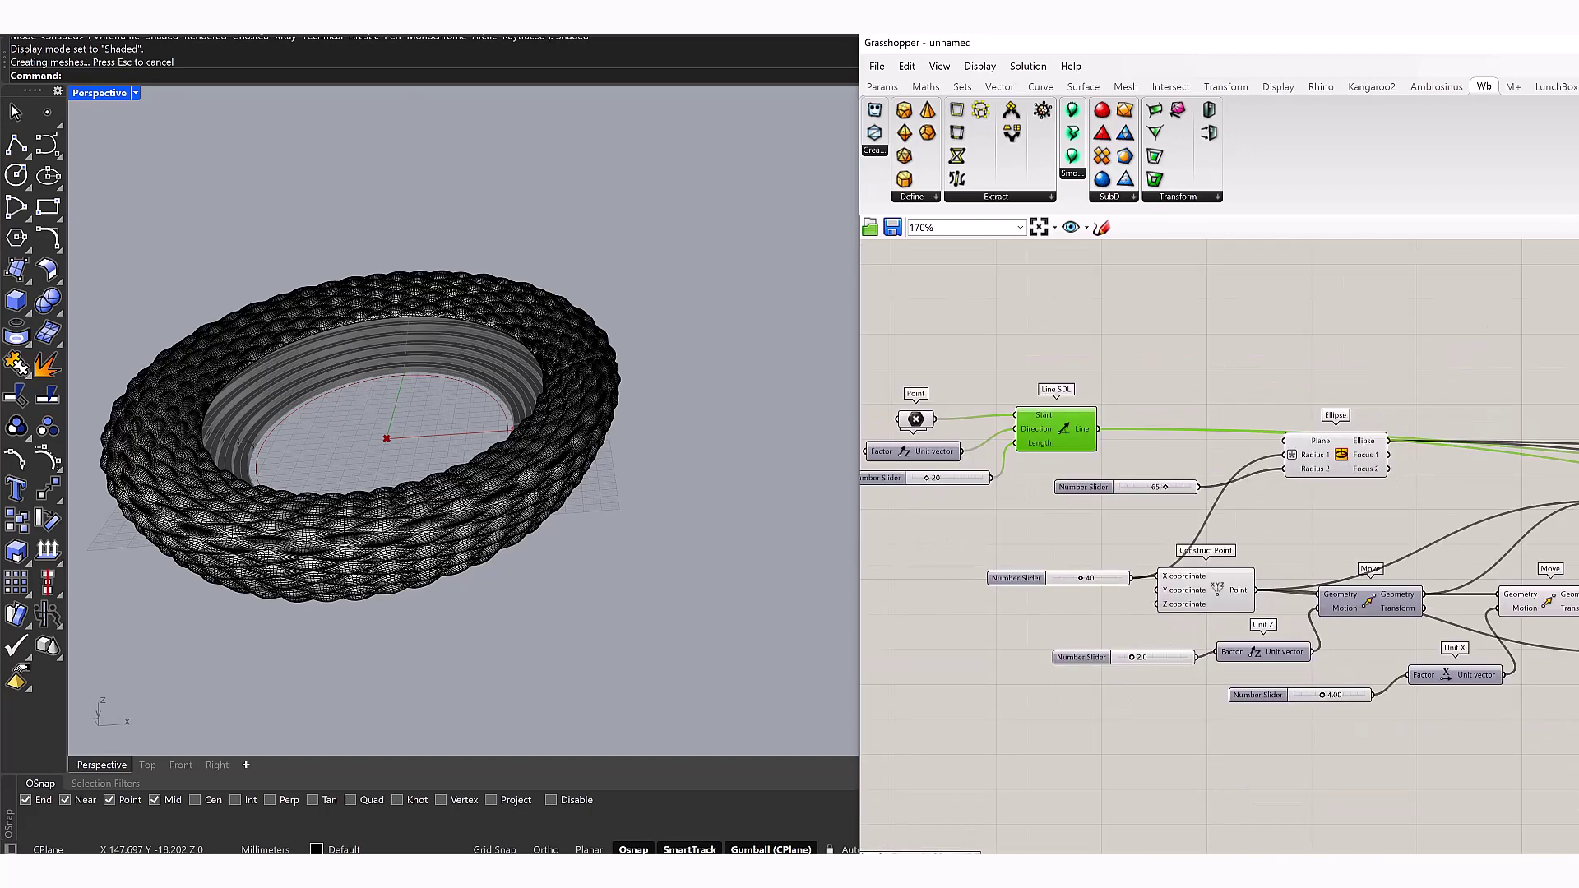
{"action": "left_click", "coordinate": [915, 419]}
{"action": "right_click_drag", "start_coordinate": [1233, 329], "coordinate": [1079, 325]}
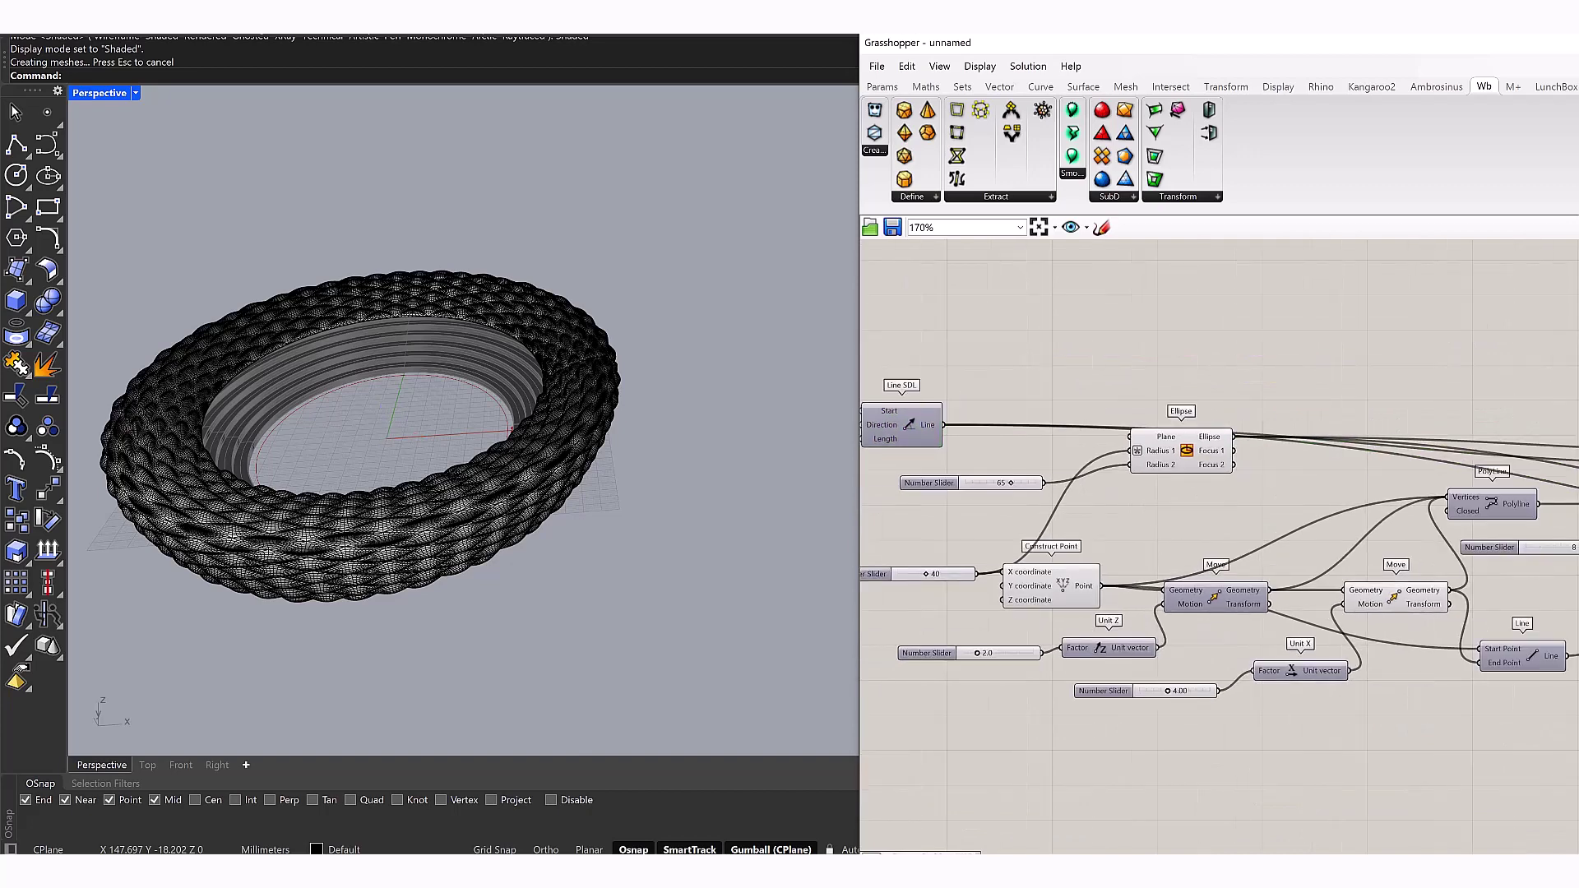
Add a Surface parameter above the Ellipse component and connect the Ellipse output to it to fill the inner field
{"action": "left_click", "coordinate": [1051, 586]}
{"action": "right_click_drag", "start_coordinate": [1233, 329], "coordinate": [1138, 345]}
{"action": "left_click", "coordinate": [1086, 467]}
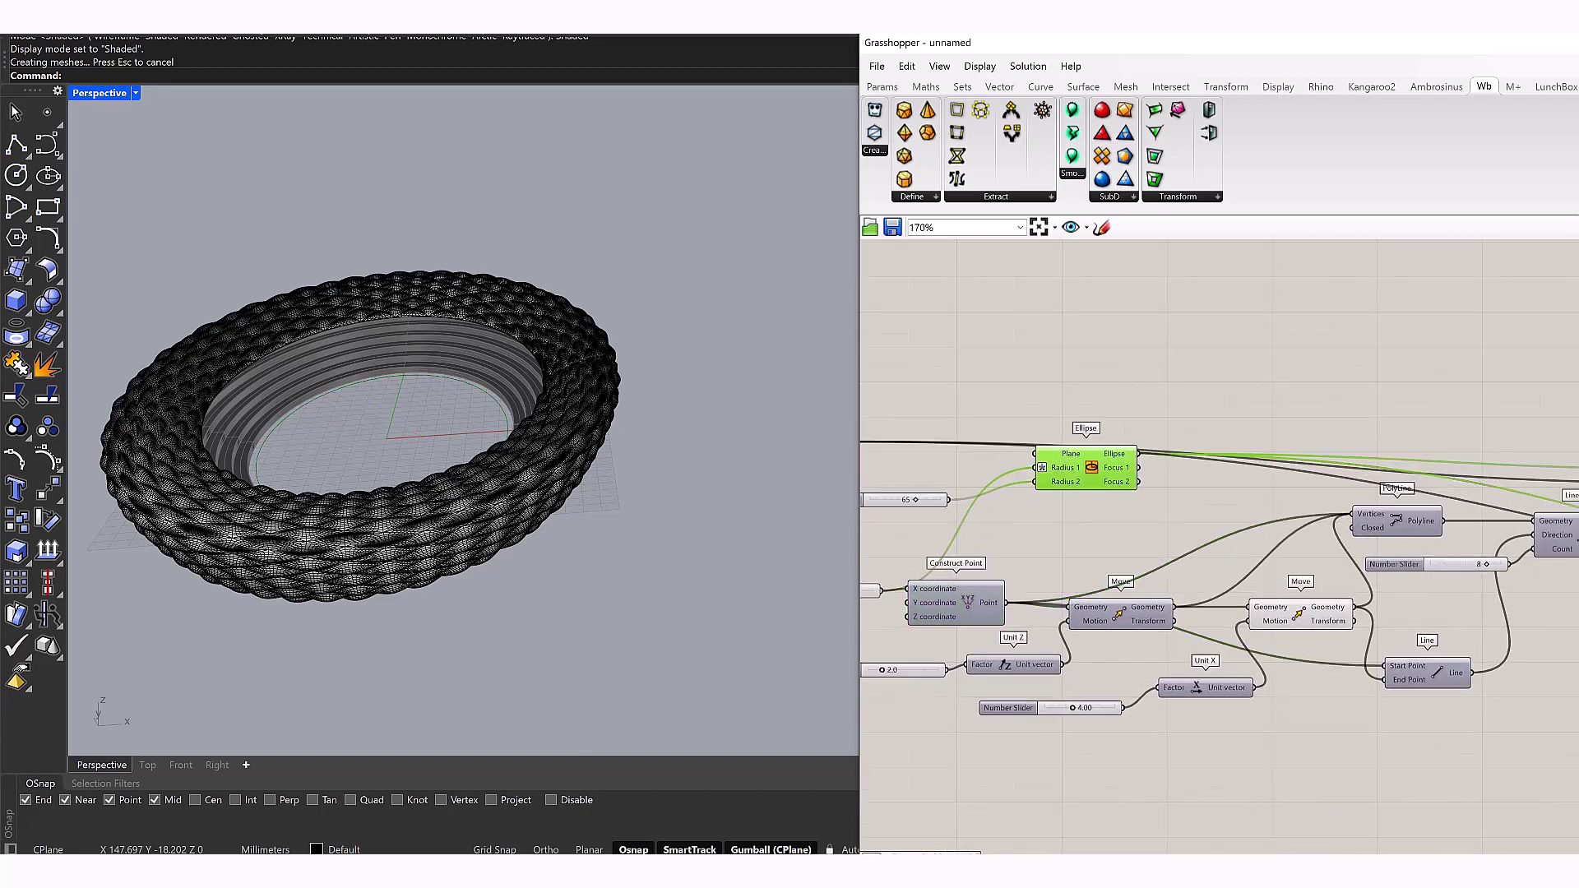
{"action": "double_click", "coordinate": [1157, 374]}
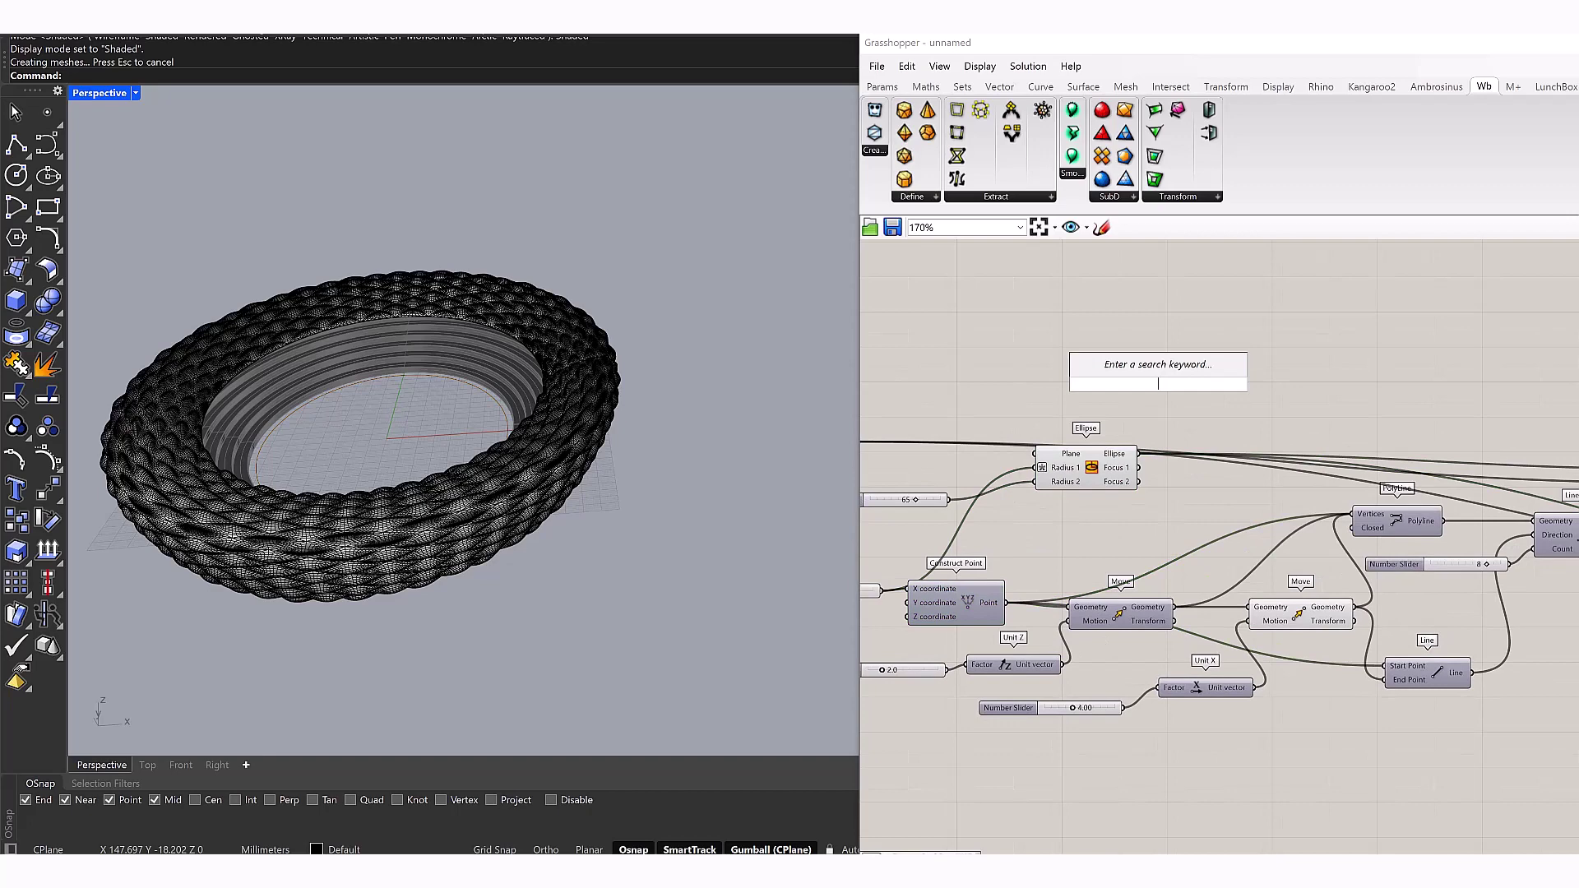
{"action": "type", "text": "surface"}
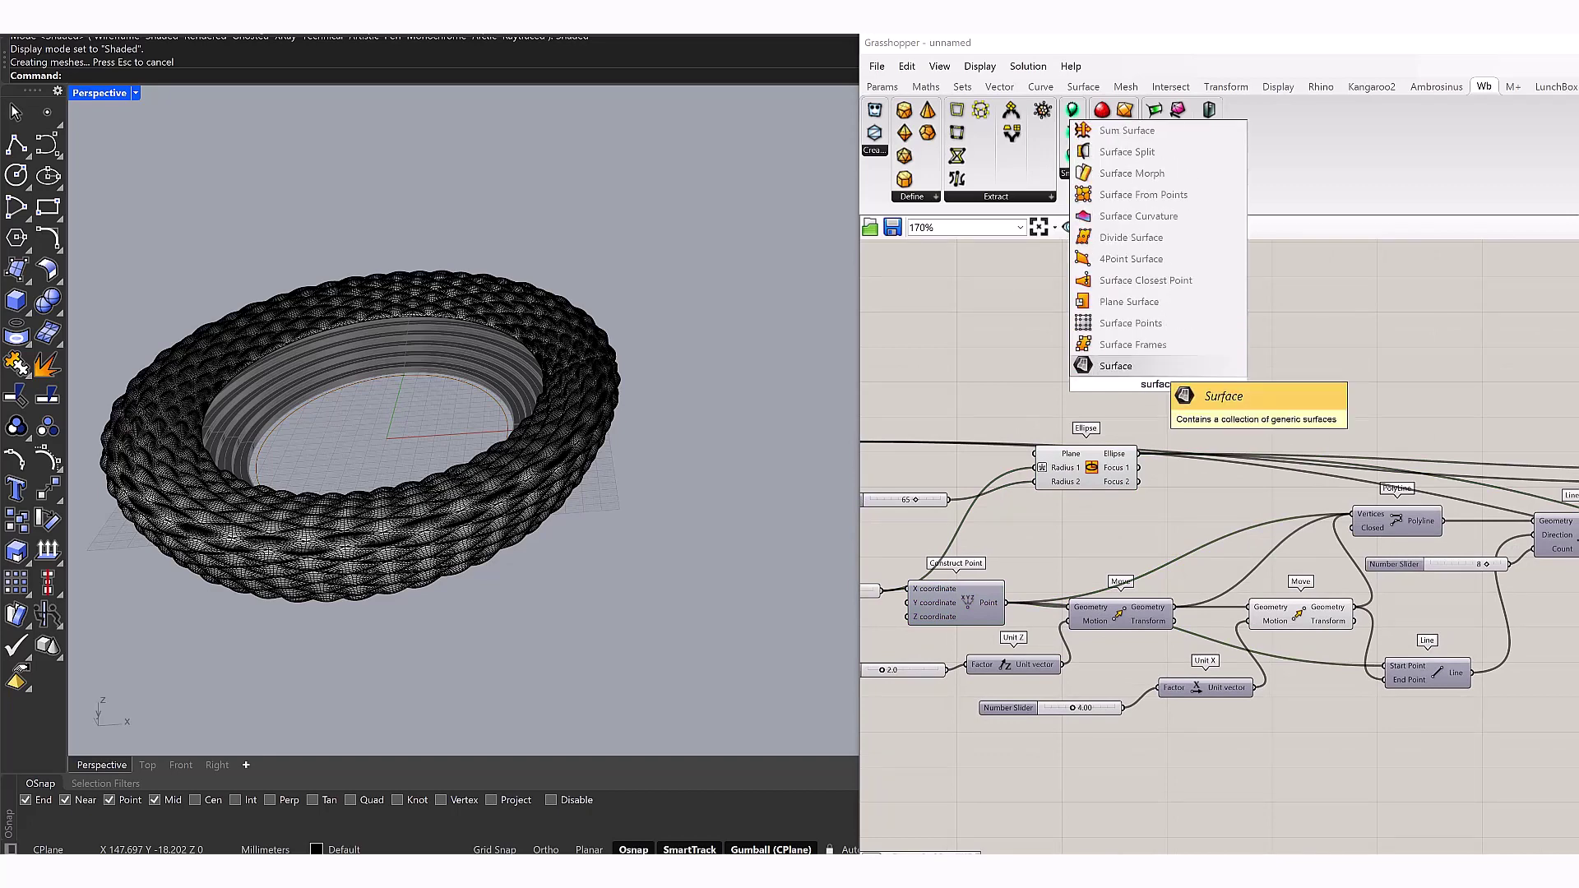
{"action": "left_click", "coordinate": [1151, 366]}
{"action": "left_click_drag", "start_coordinate": [1142, 425], "coordinate": [1138, 453]}
{"action": "left_click_drag", "start_coordinate": [1158, 383], "coordinate": [1191, 388]}
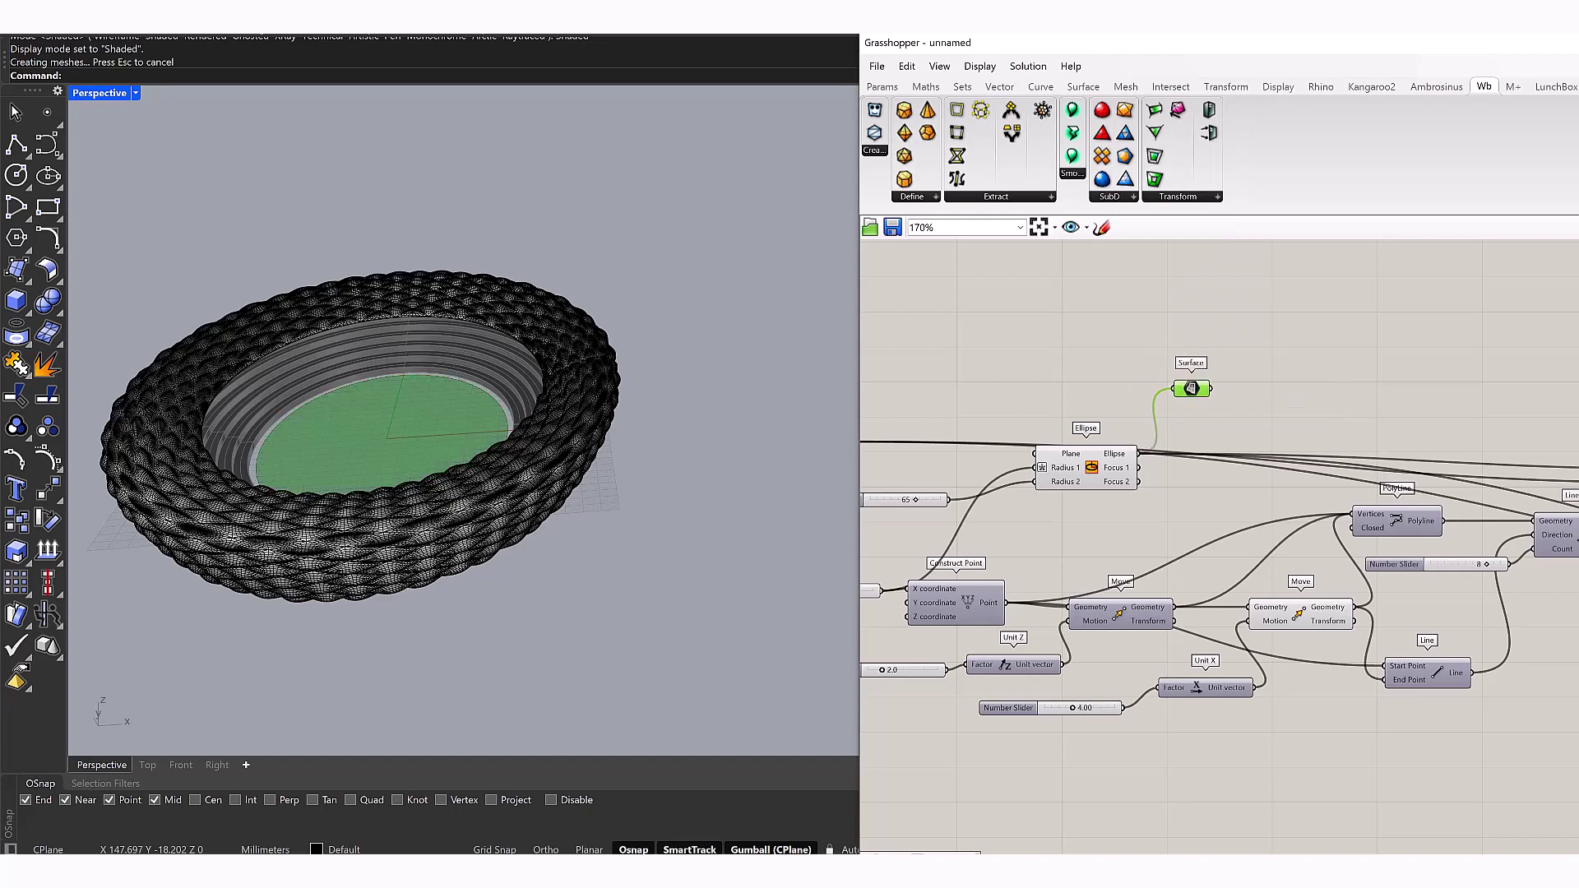
{"action": "left_click", "coordinate": [1085, 468]}
{"action": "key", "text": "Escape"}
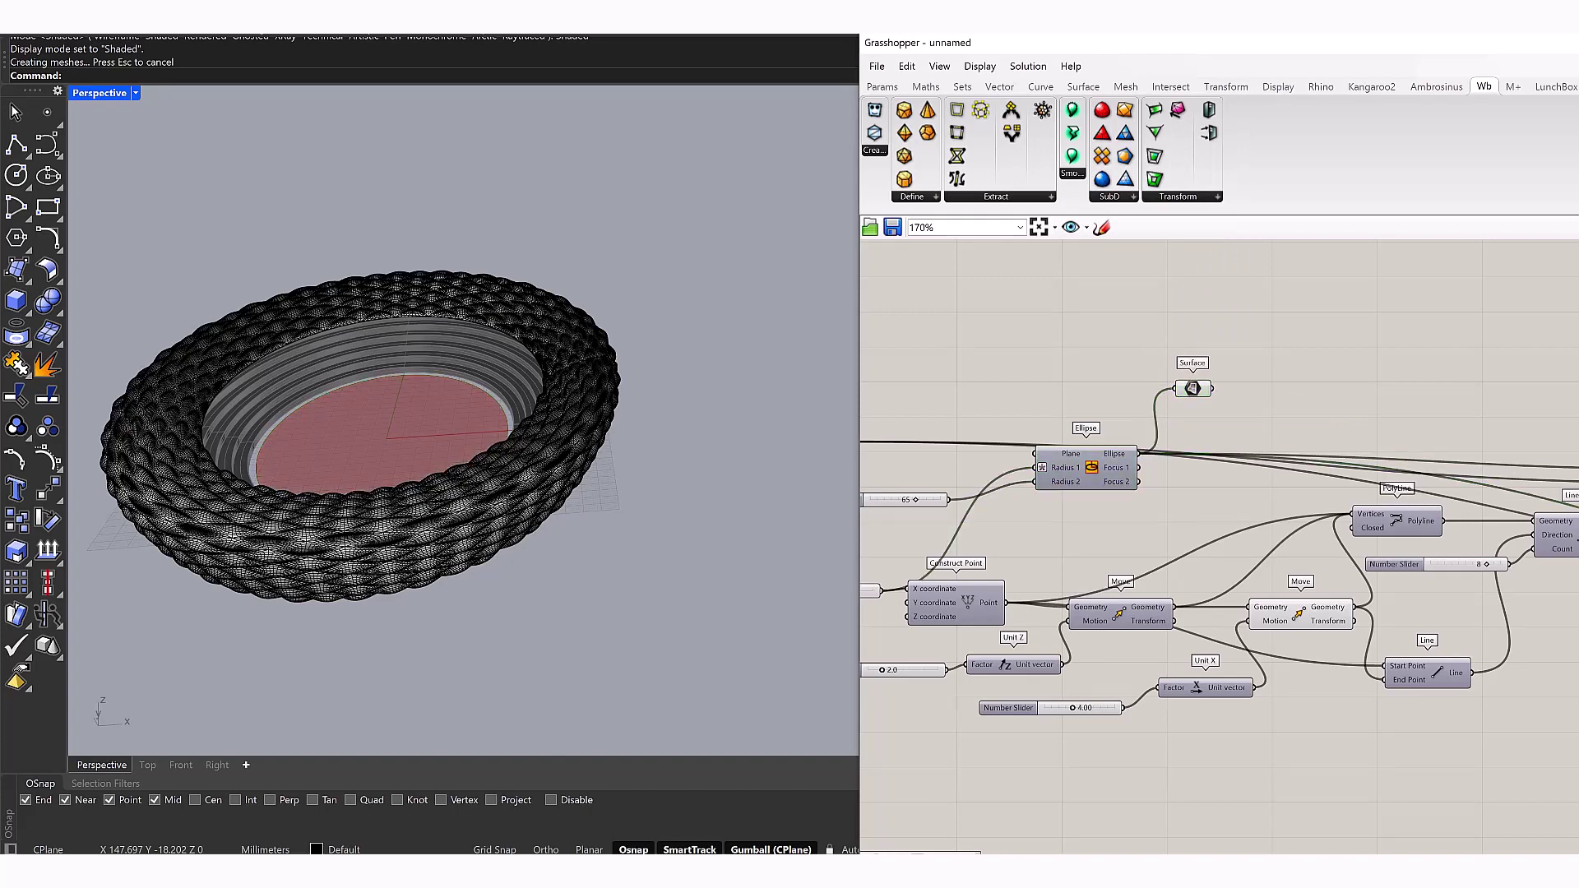
Bake the Surface parameter's elliptical field onto Layer 02 and turn off the parameter's preview
{"action": "left_click", "coordinate": [1192, 388]}
{"action": "right_click", "coordinate": [1194, 389]}
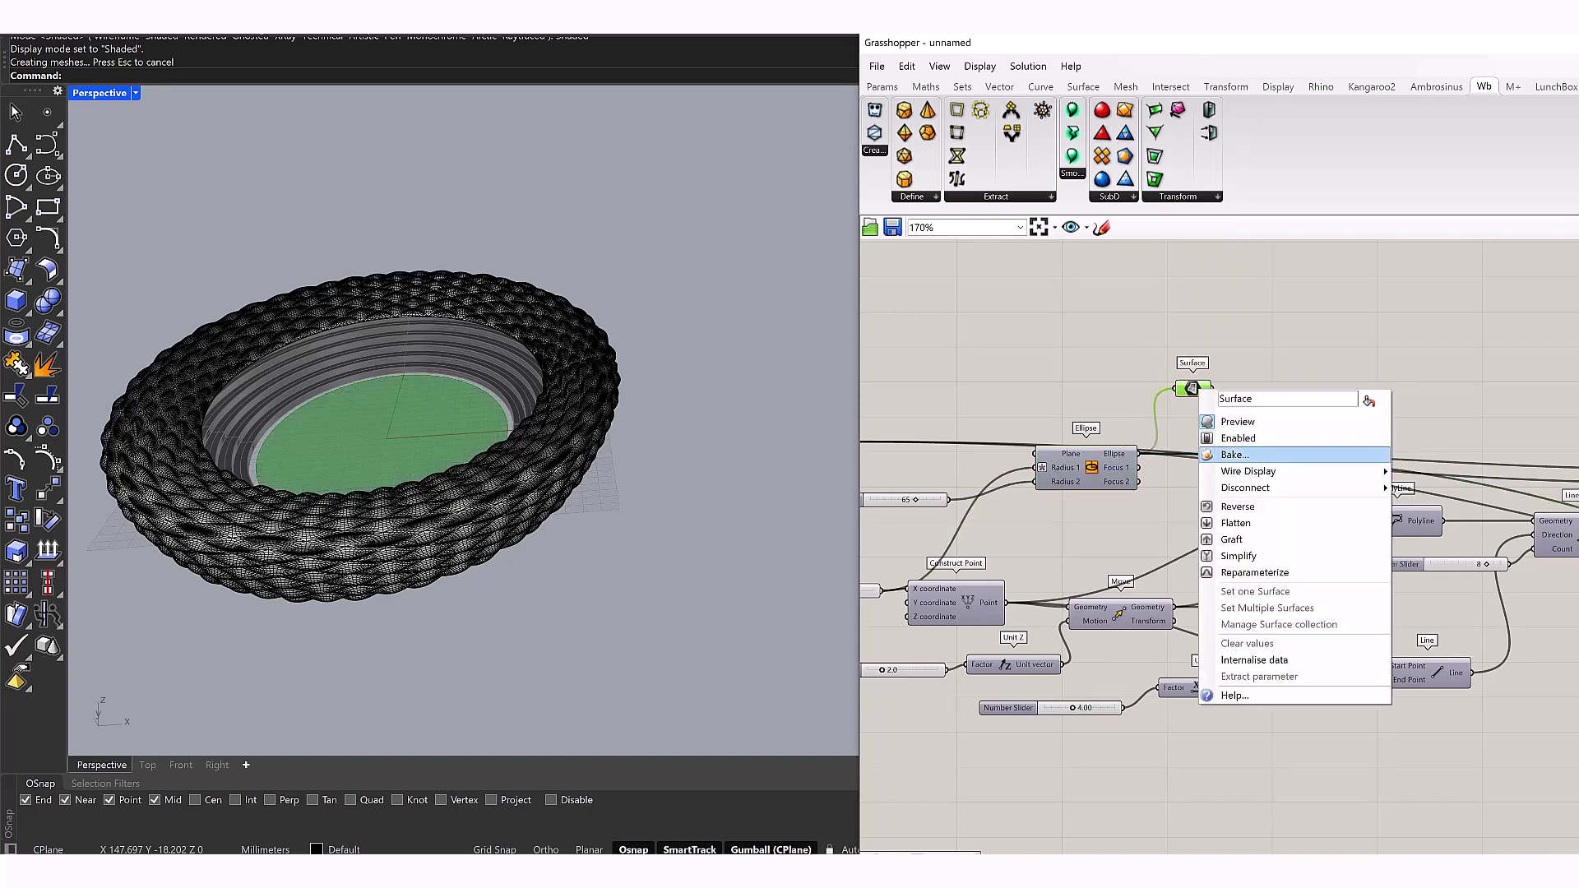
{"action": "left_click", "coordinate": [1217, 458]}
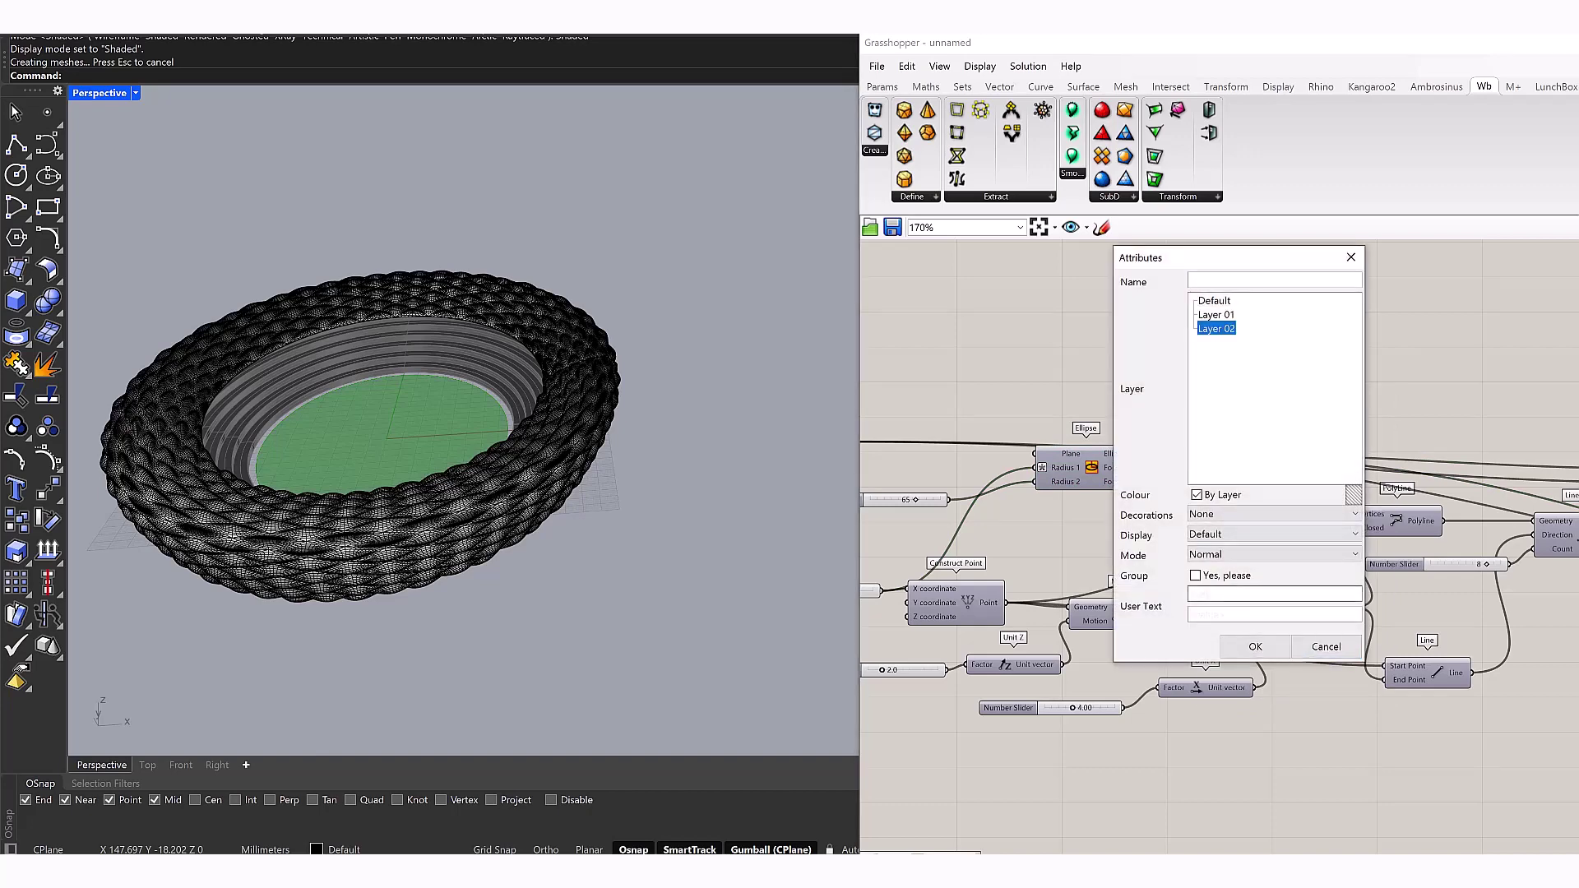
{"action": "key", "text": "Return"}
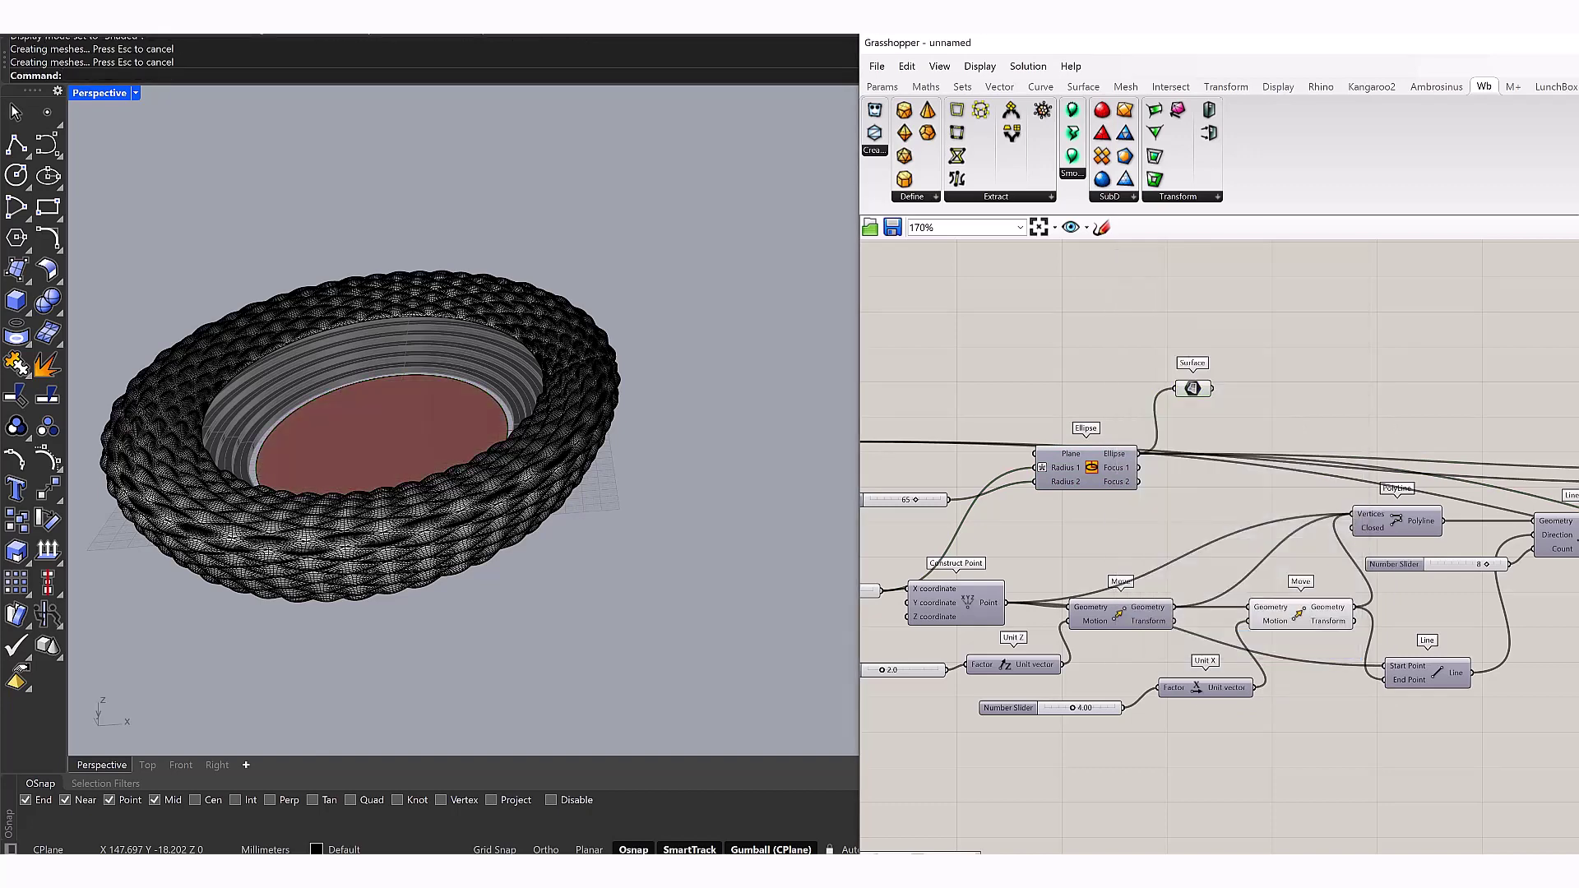
{"action": "left_click", "coordinate": [1192, 388]}
{"action": "key", "text": "ctrl+q"}
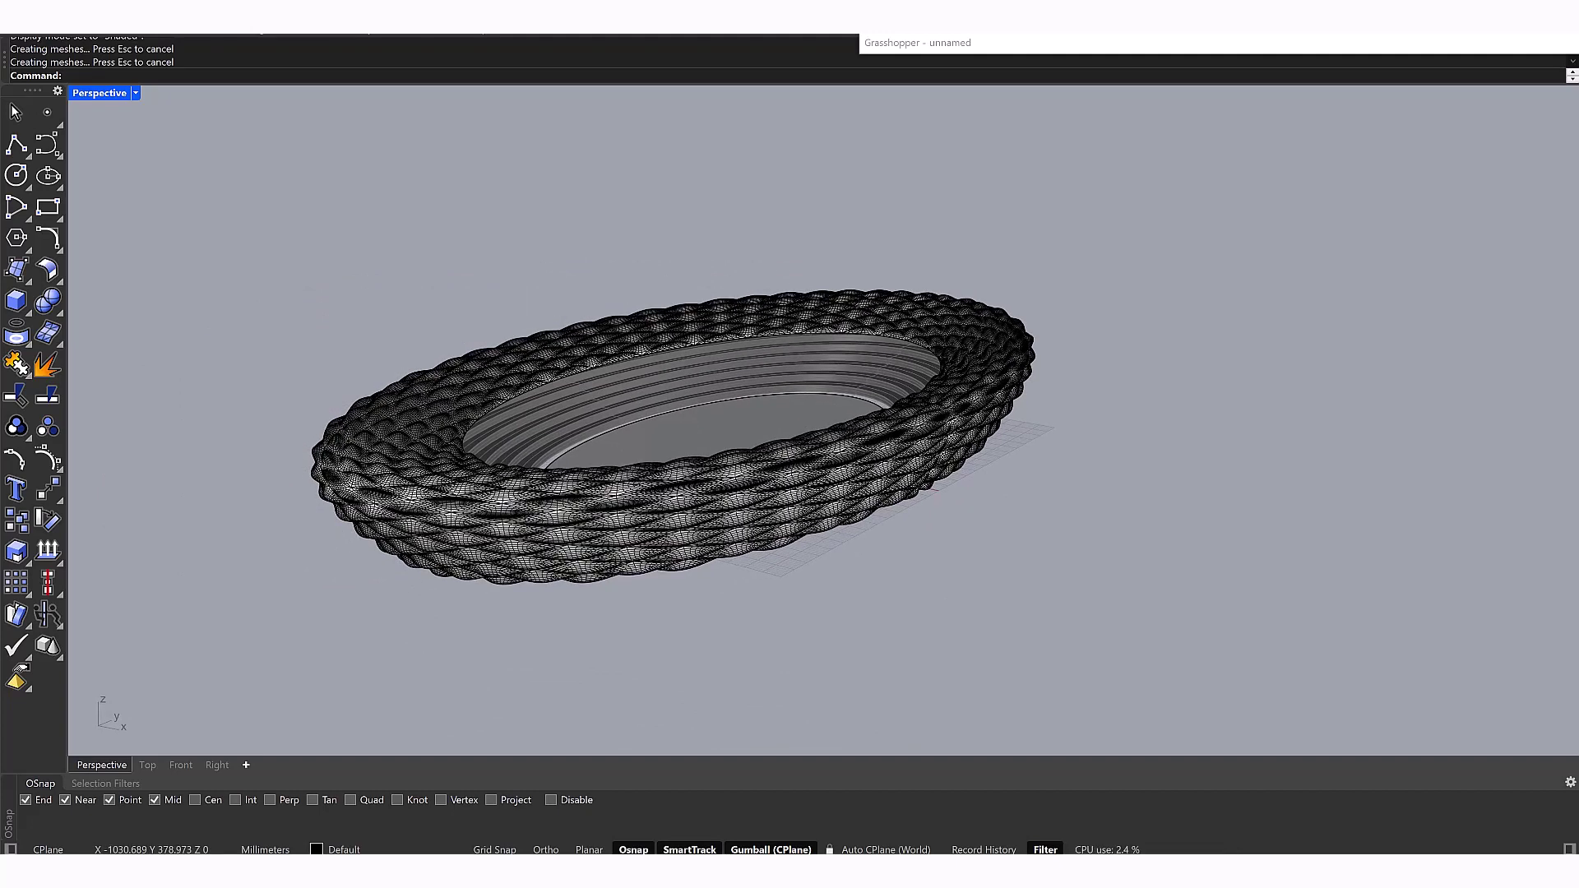
Set the Perspective viewport's display mode to Rendered
{"action": "left_click", "coordinate": [110, 175]}
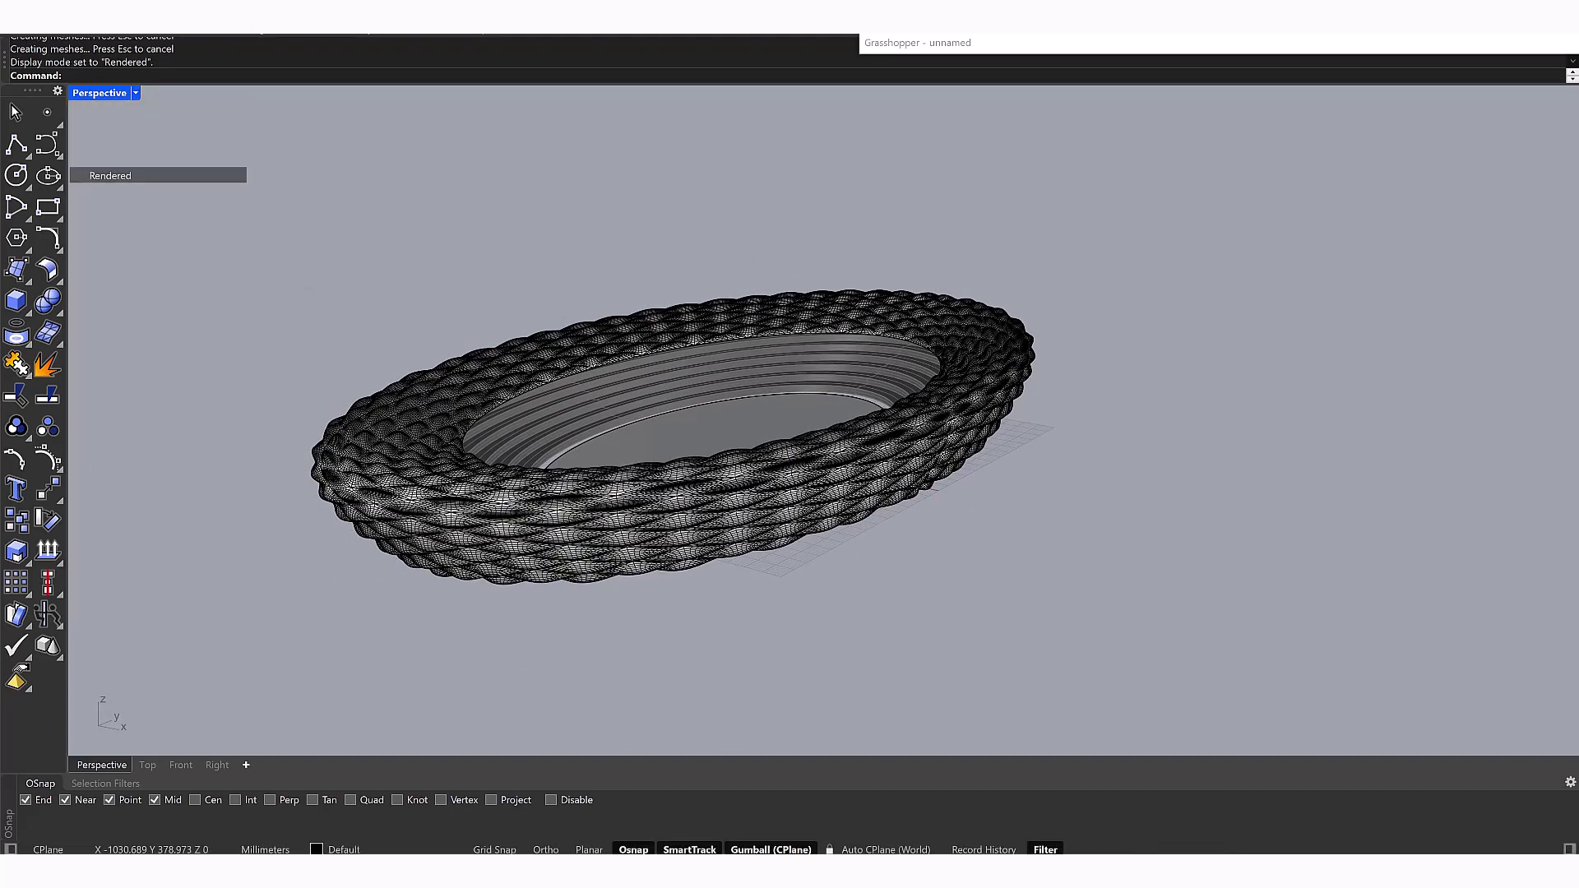